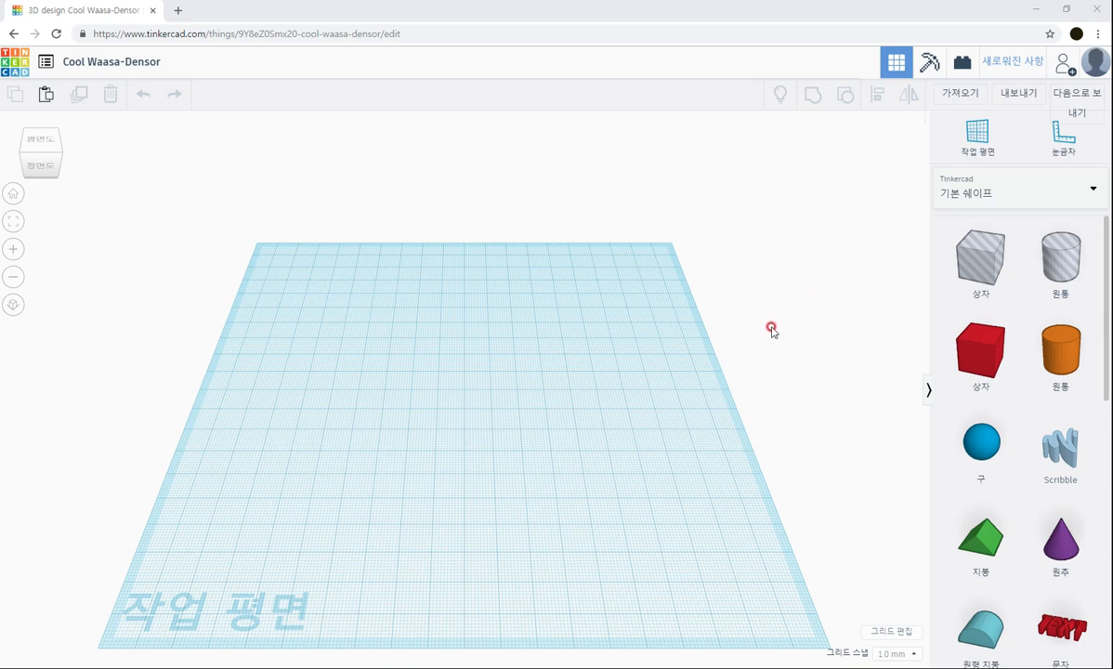
Step: Add a solid box to the workplane and set its base to 40 mm wide and 100 mm long
left_click_drag(979, 350, 509, 519)
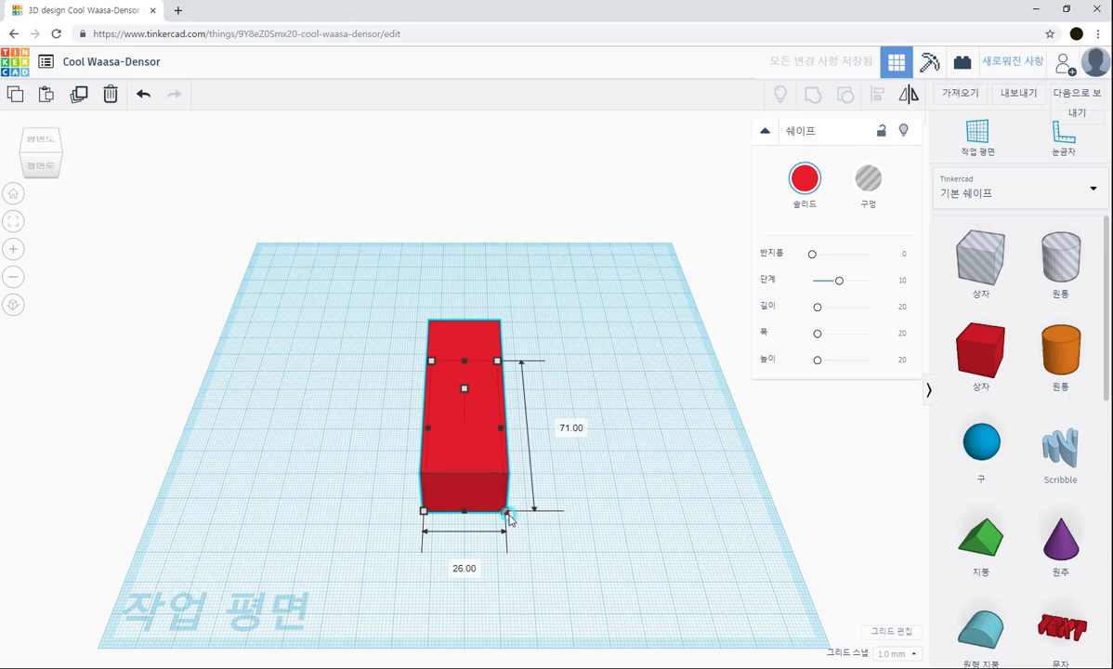
left_click(467, 569)
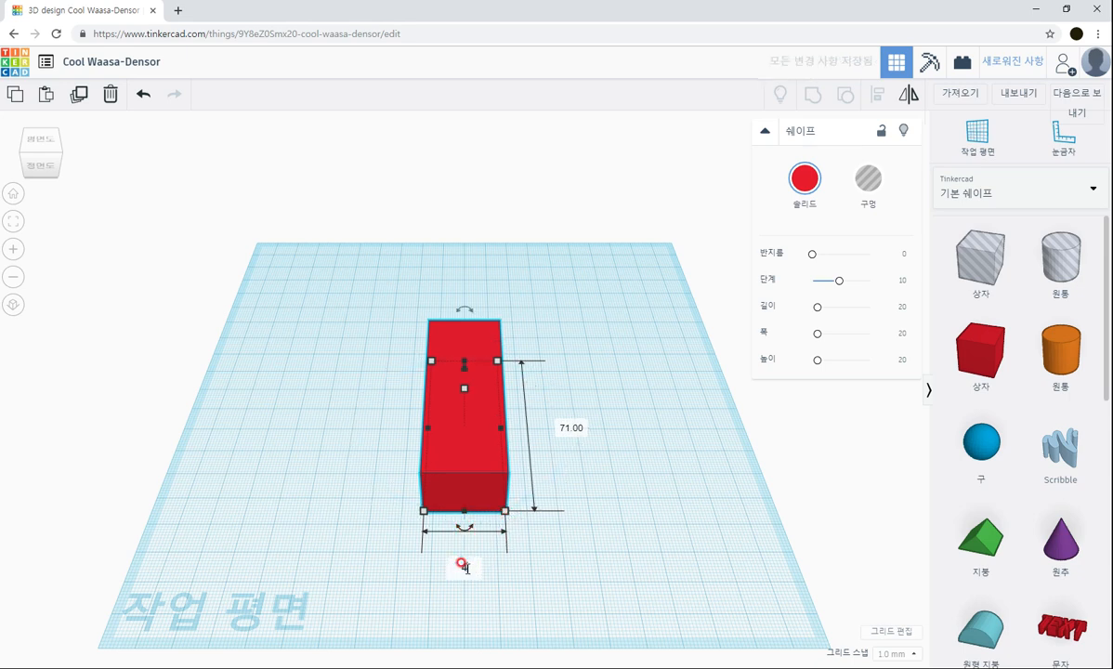
key("Tab")
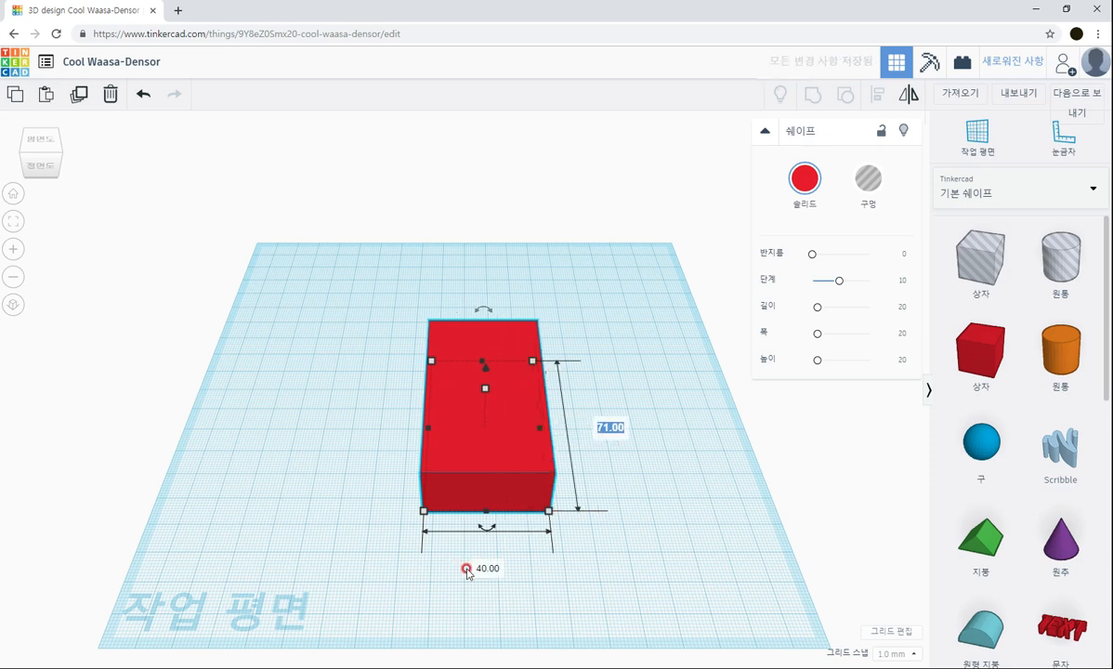
type("100")
key("Return")
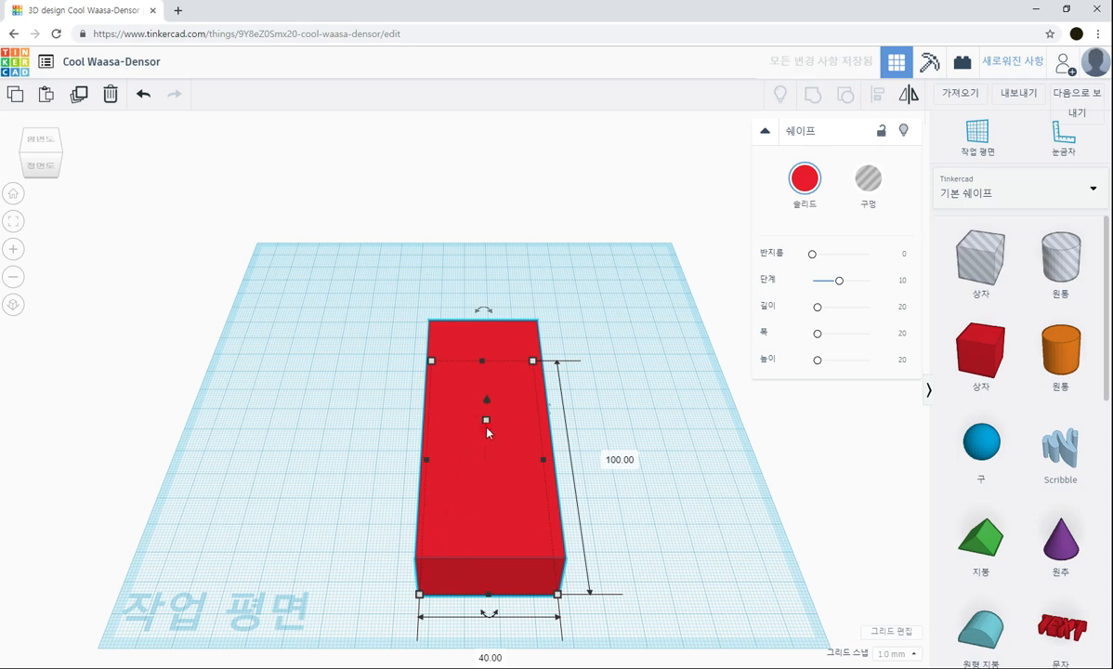
Step: Reduce the box's height to a thin slab and shift it by -6 mm and -18 mm towards the workplane's middle
left_click(550, 440)
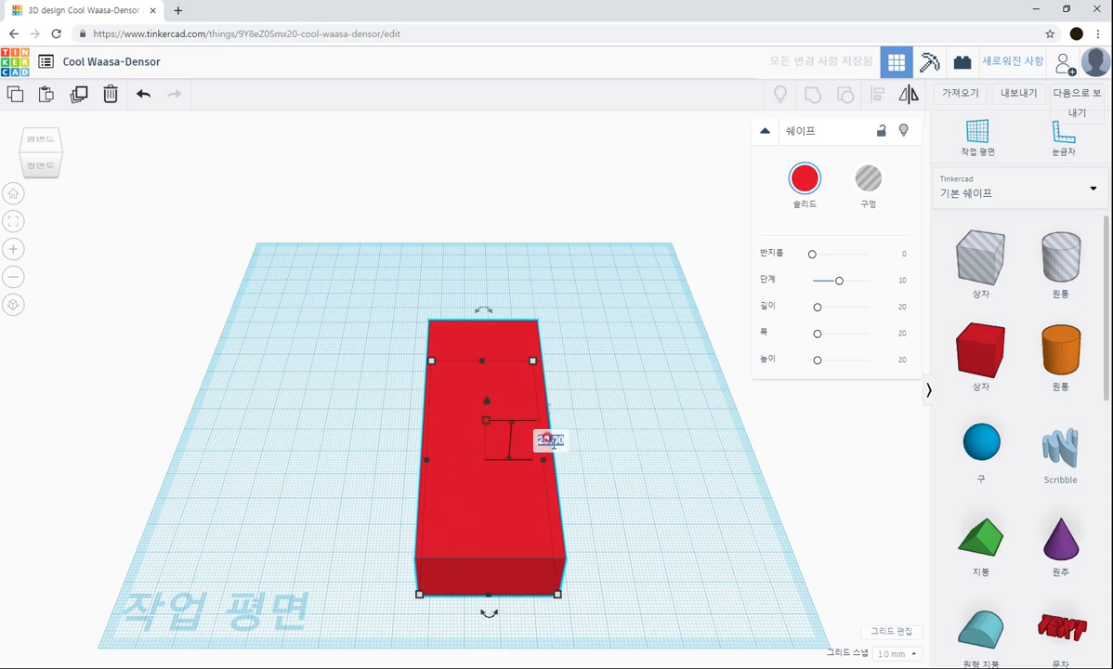
key("Return")
left_click_drag(509, 510, 487, 462)
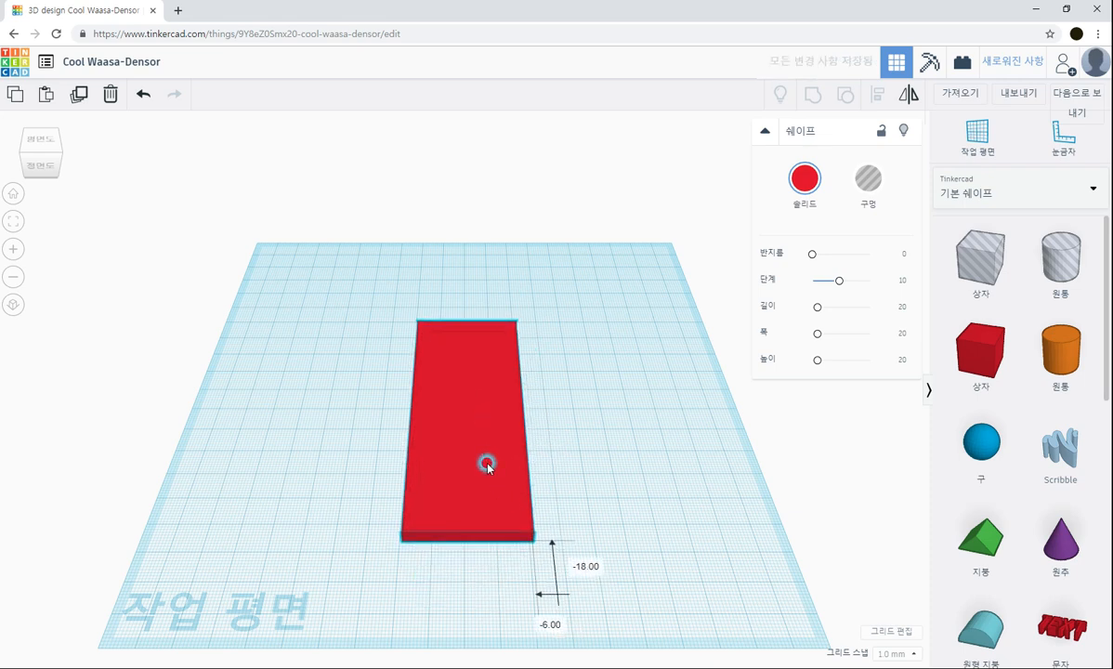
left_click(595, 484)
Step: Duplicate the slab and rotate the copy about its centre to lie perpendicular, forming a cross
left_click(483, 462)
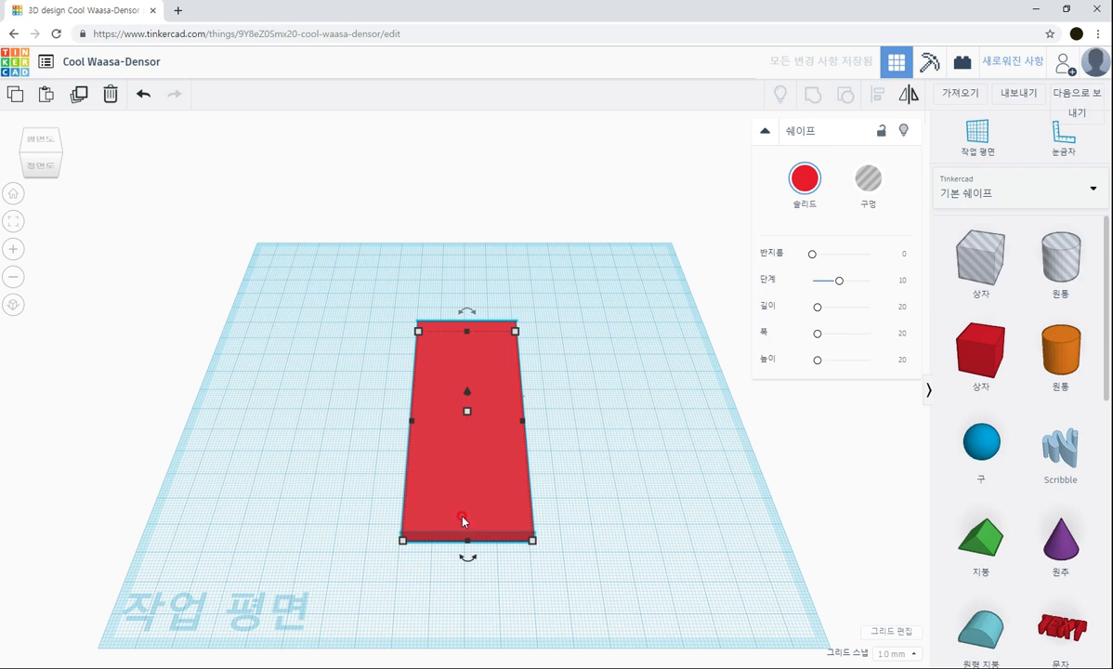
left_click_drag(464, 557, 606, 434)
left_click(675, 498)
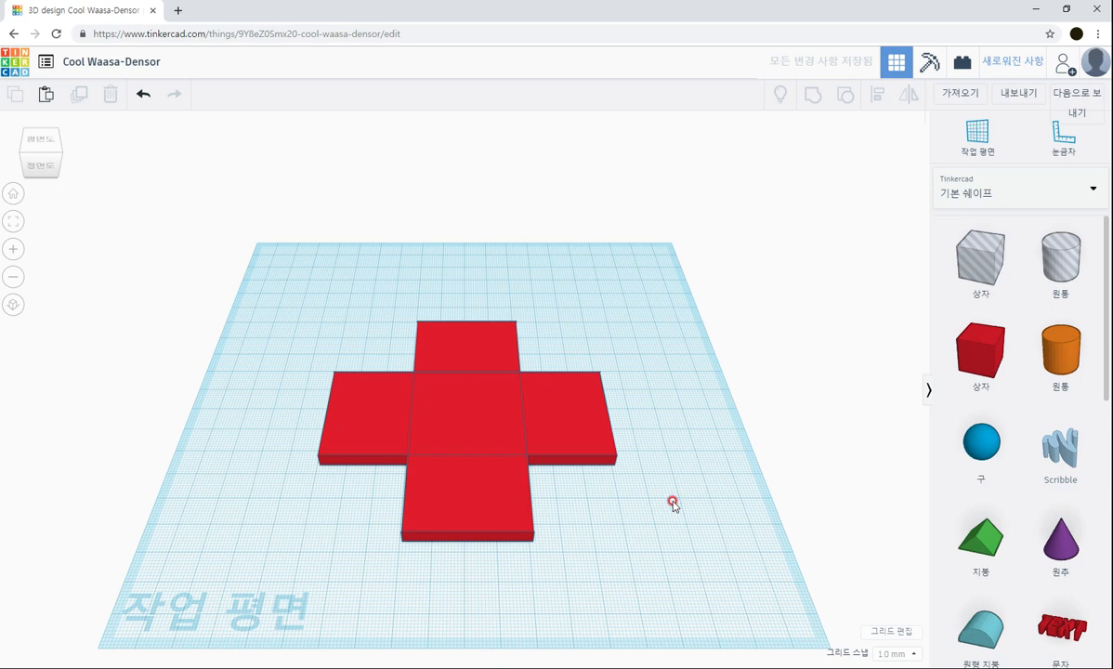
Step: Add a solid box on the cross's front arm and set its base to 5 by 5 mm, making a post
left_click_drag(983, 357, 440, 518)
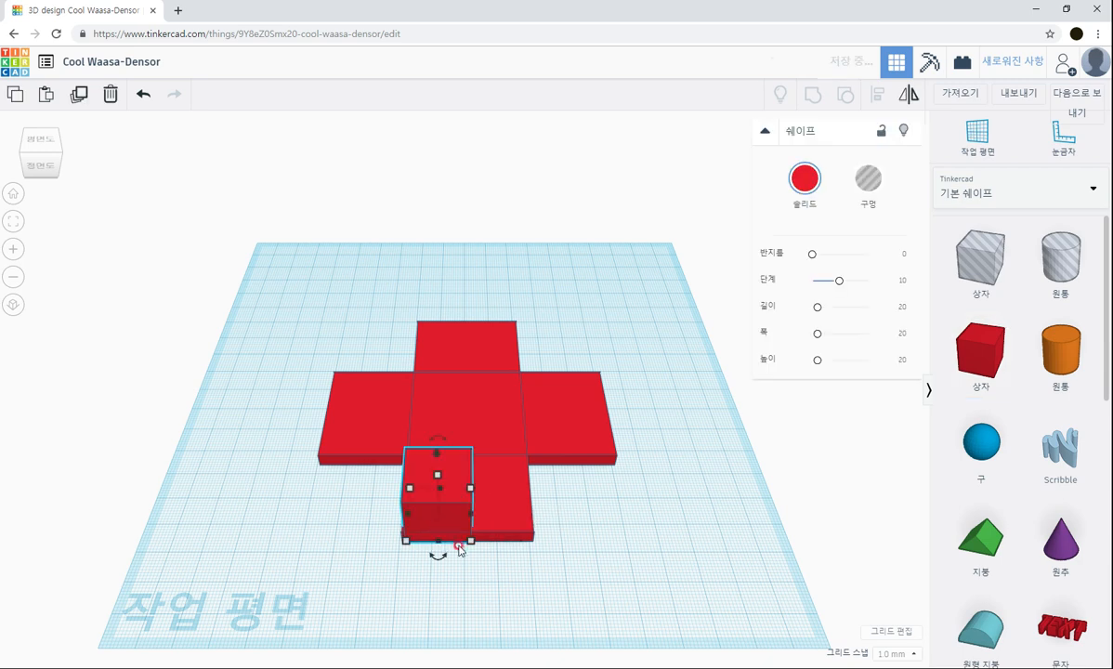
mouse_move(470, 541)
left_click(443, 599)
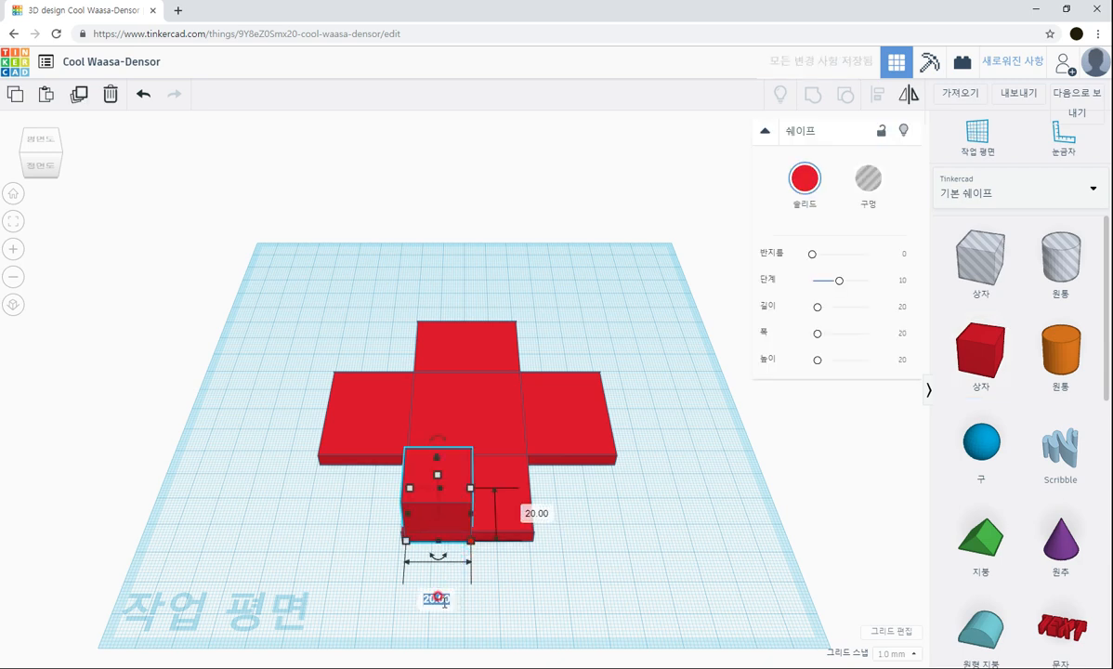
type("5")
key("Tab")
type("5")
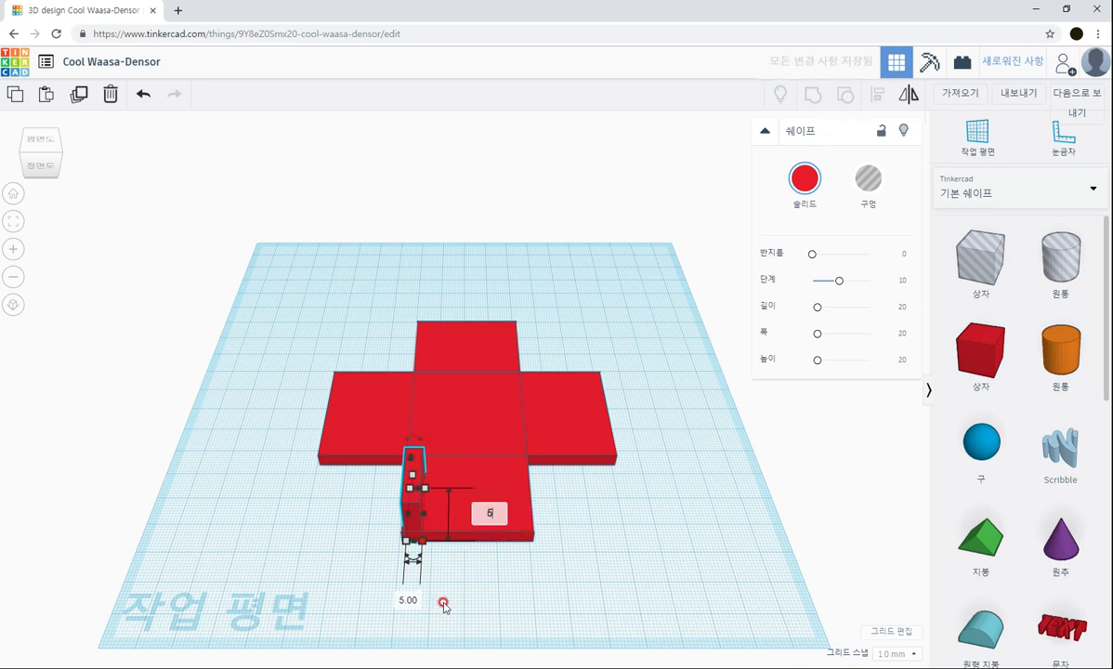
key("Return")
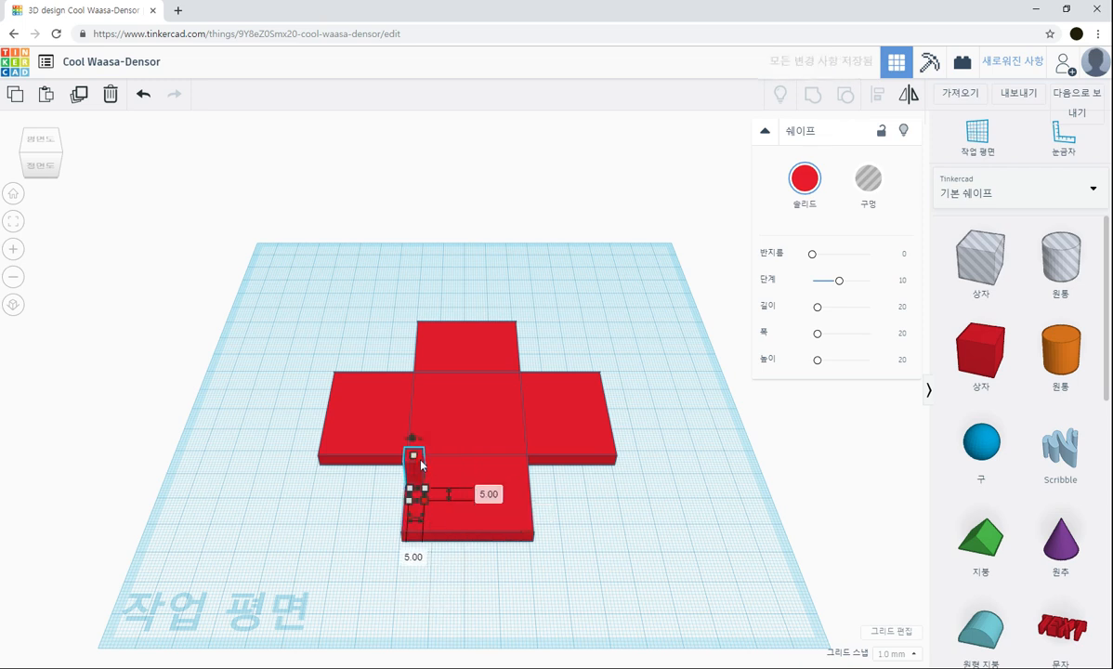
left_click(476, 474)
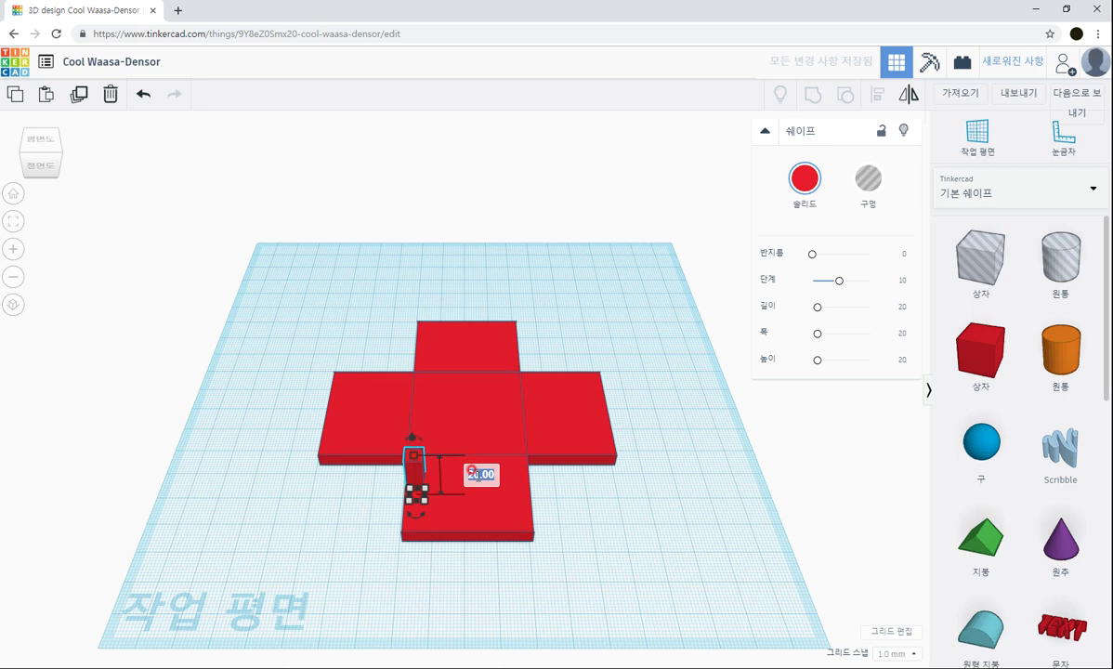
left_click(616, 577)
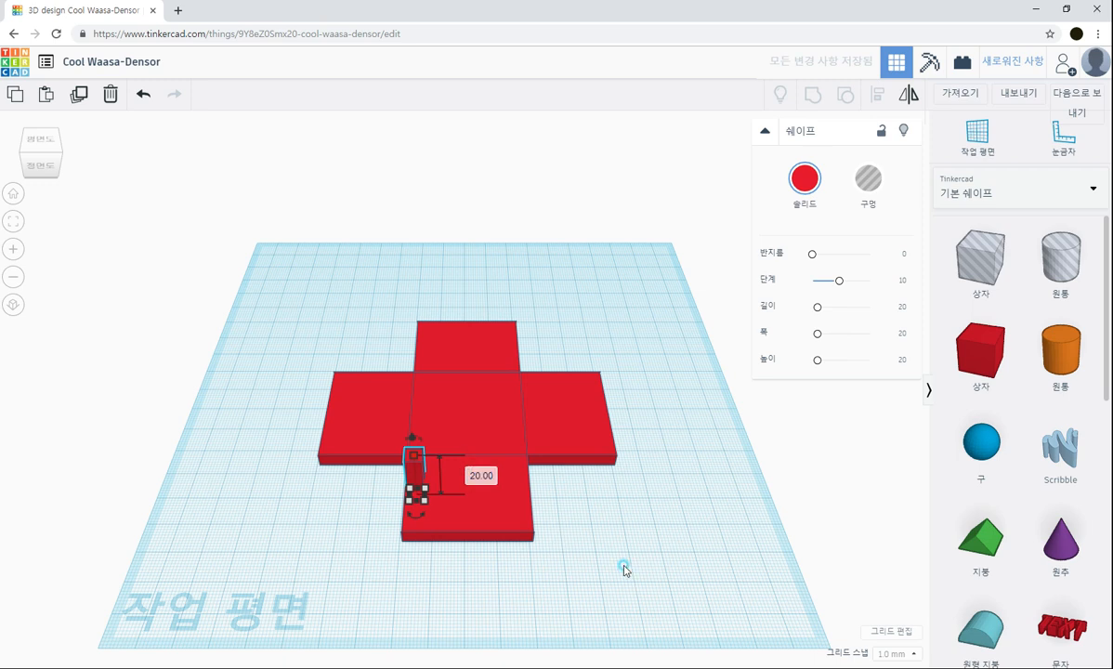
Step: Move the post to the front arm's outer corner and raise it to 5 mm above the workplane
left_click(574, 552)
left_click_drag(411, 499, 412, 526)
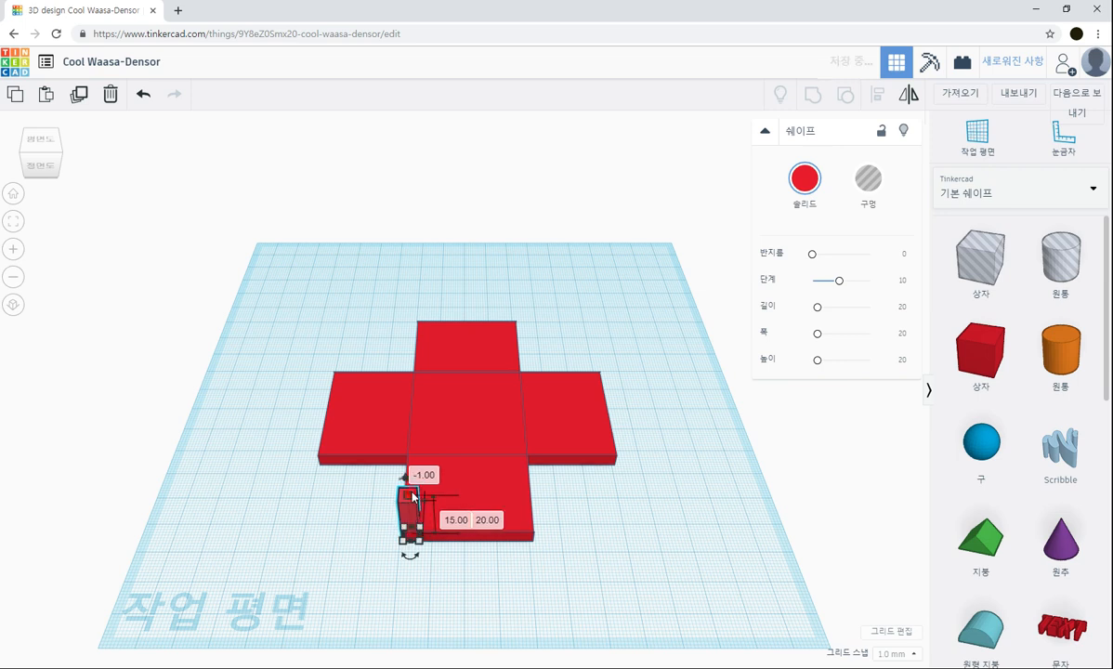
left_click_drag(406, 481, 404, 468)
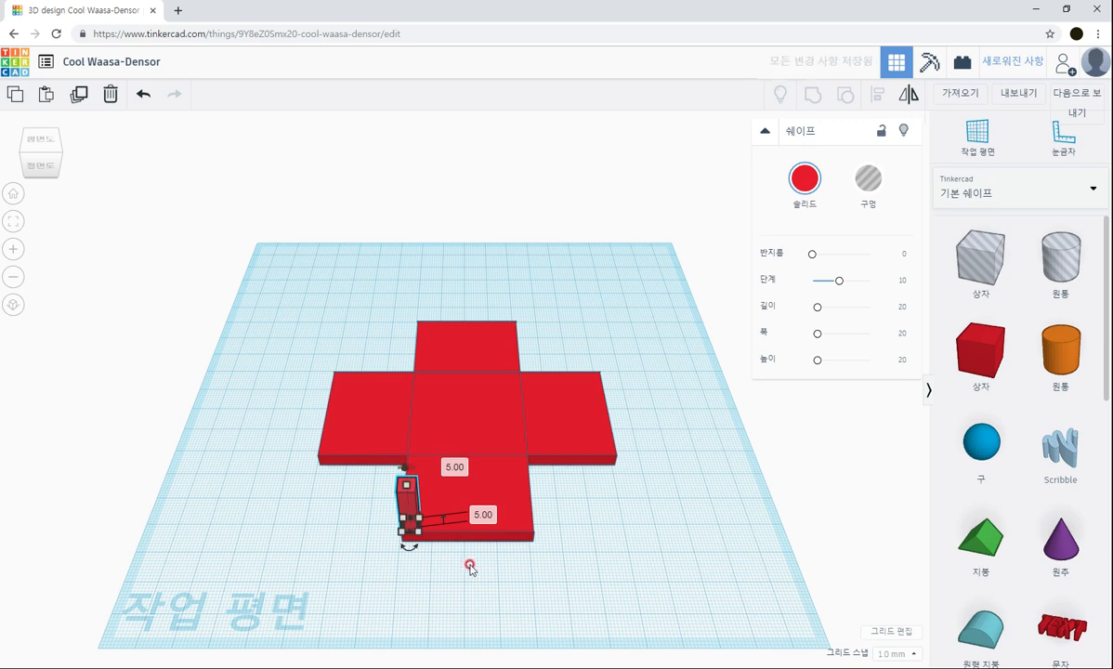
left_click(469, 565)
Step: Place a copy of the post 35 mm across at the arm's other outer corner and group both posts
right_click_drag(540, 571, 528, 548)
left_click(398, 478)
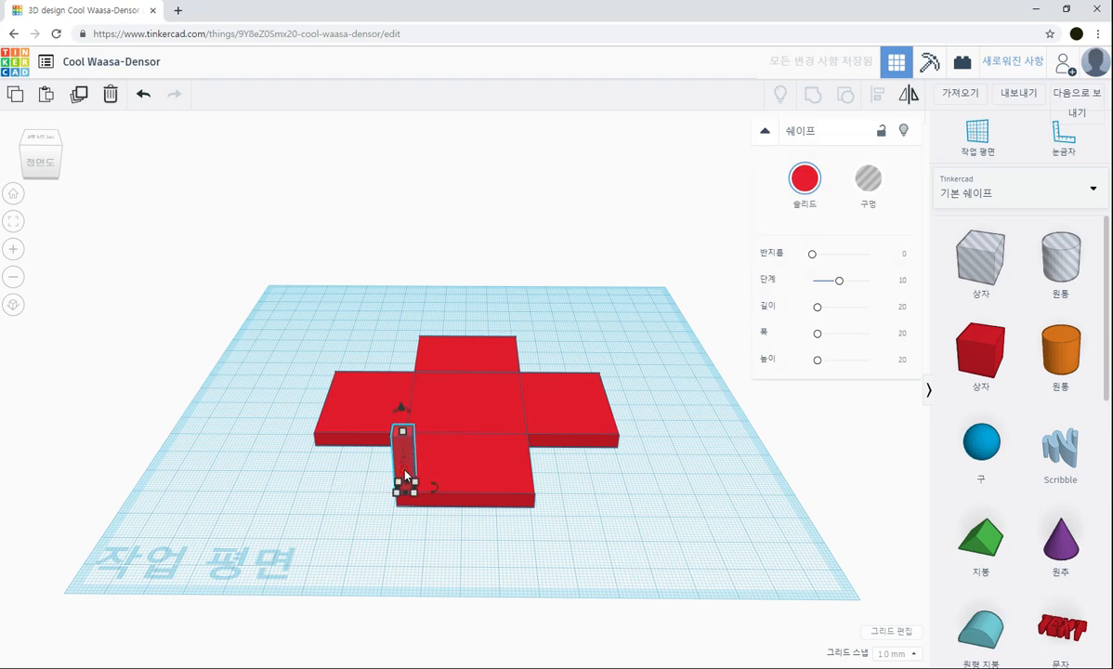
left_click_drag(406, 476, 526, 472)
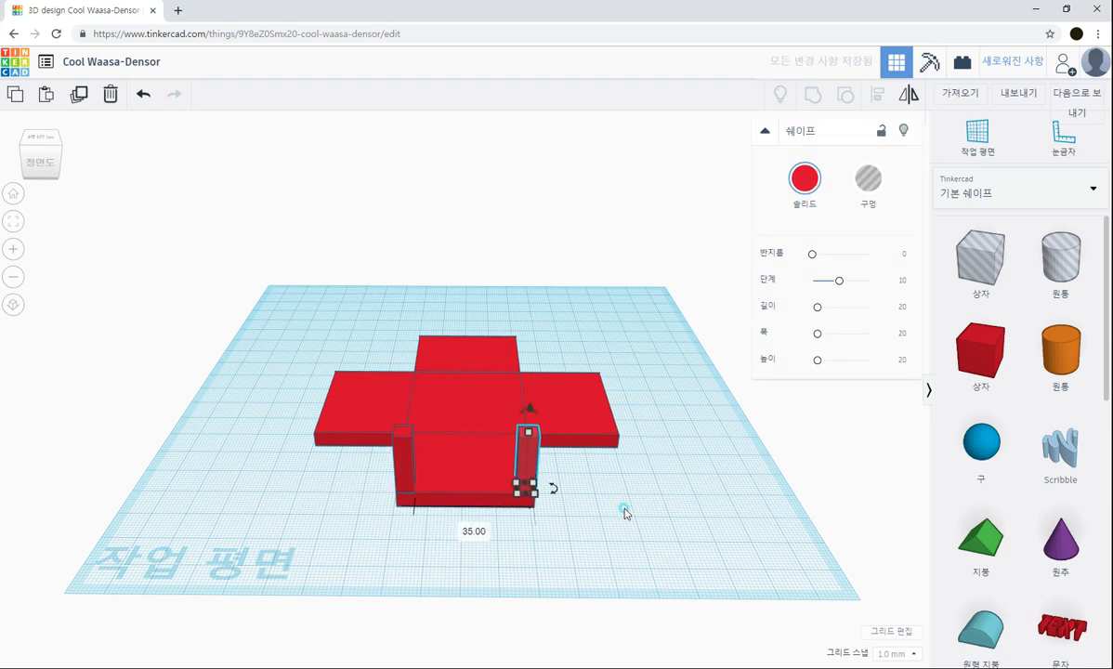
left_click(624, 510)
left_click(523, 480)
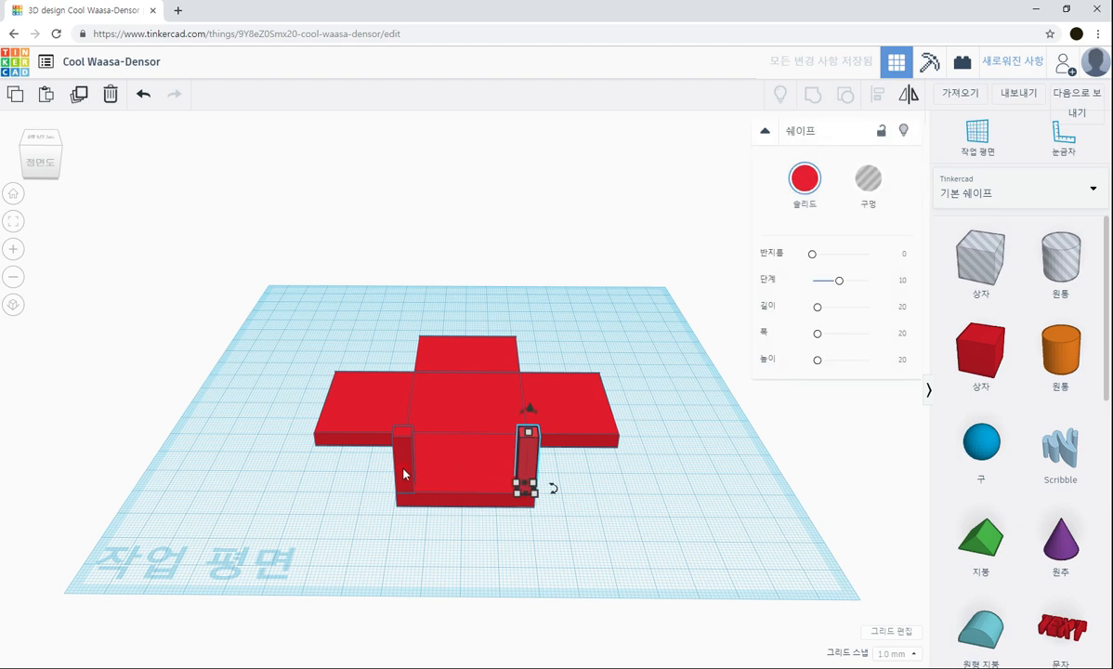
left_click(404, 475, "shift")
key("ctrl+g")
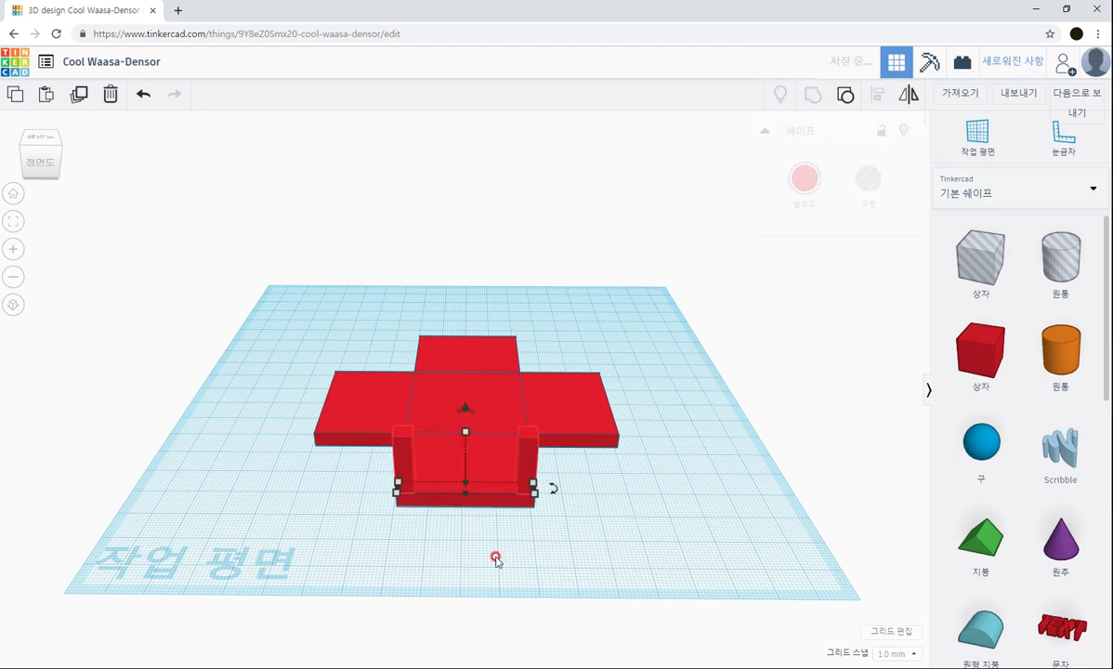
Step: Place a copy of the post pair 95 mm away at the opposite arm's end and group both pairs
right_click_drag(629, 517, 310, 572)
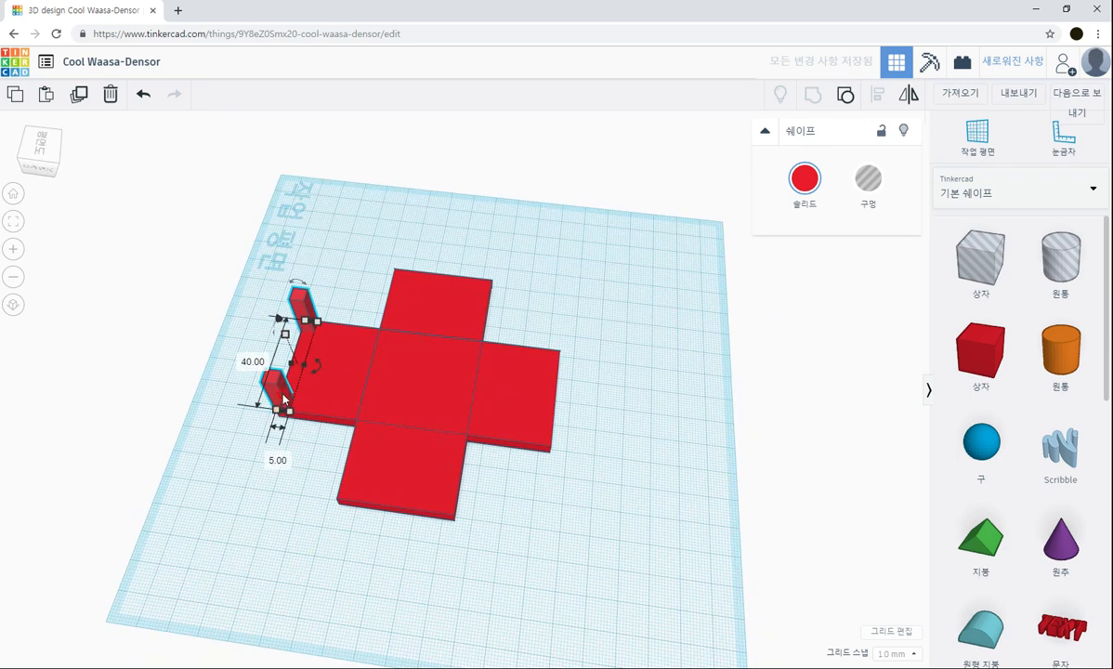
left_click_drag(284, 399, 558, 421)
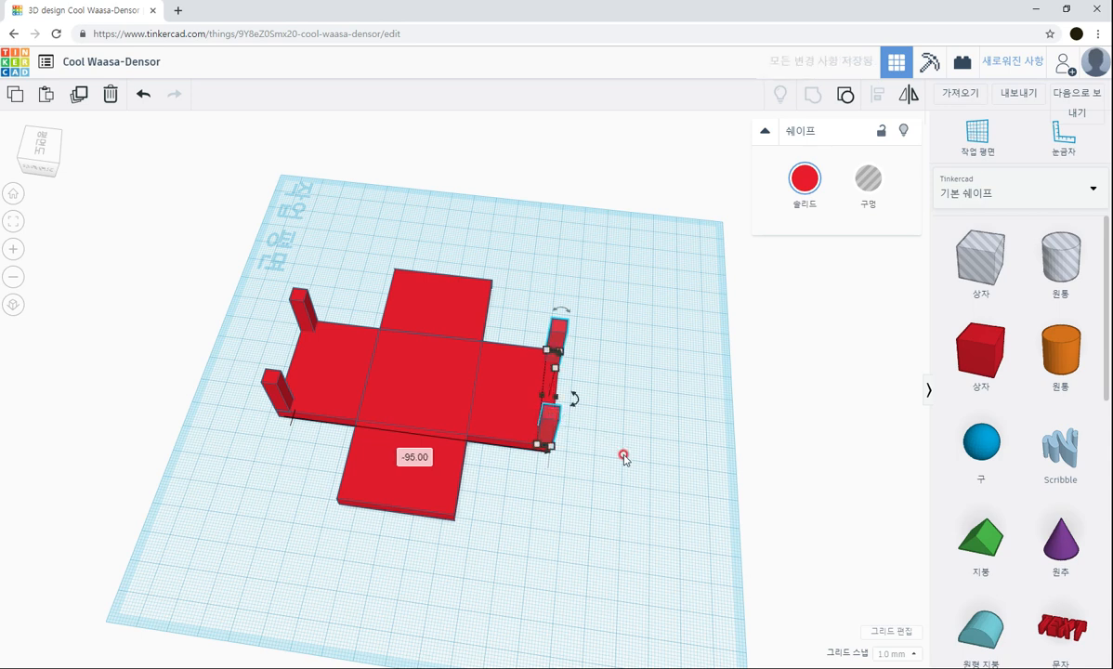
left_click(279, 397, "shift")
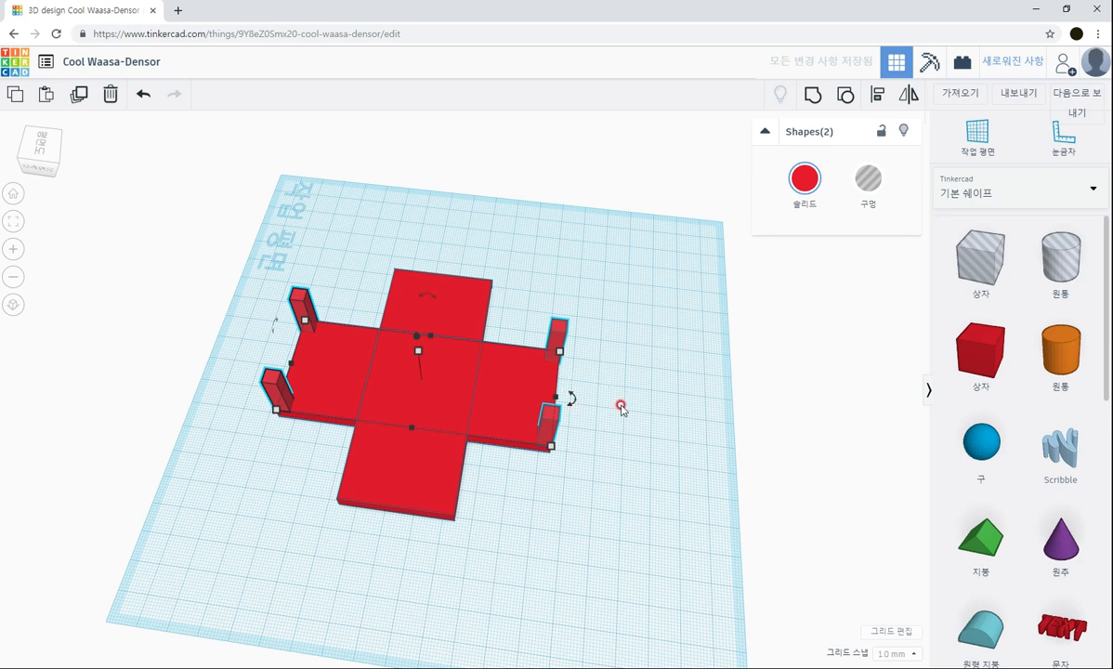
key("ctrl+g")
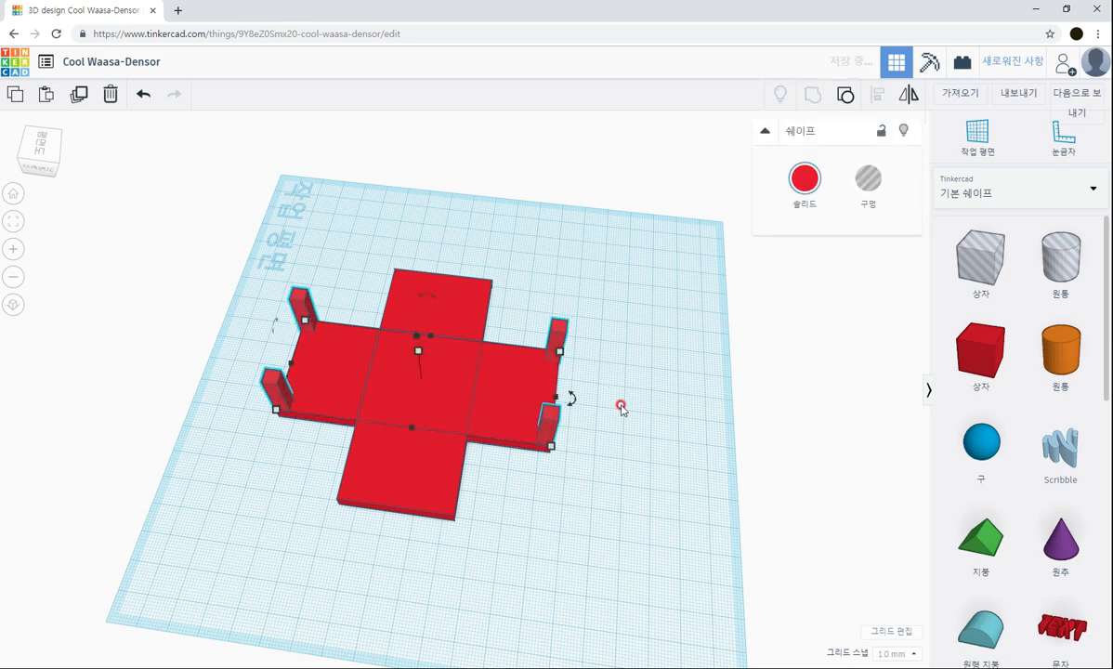
Step: Duplicate the group of four posts and rotate the copy 90° onto the ends of the other two arms
key("ctrl+d")
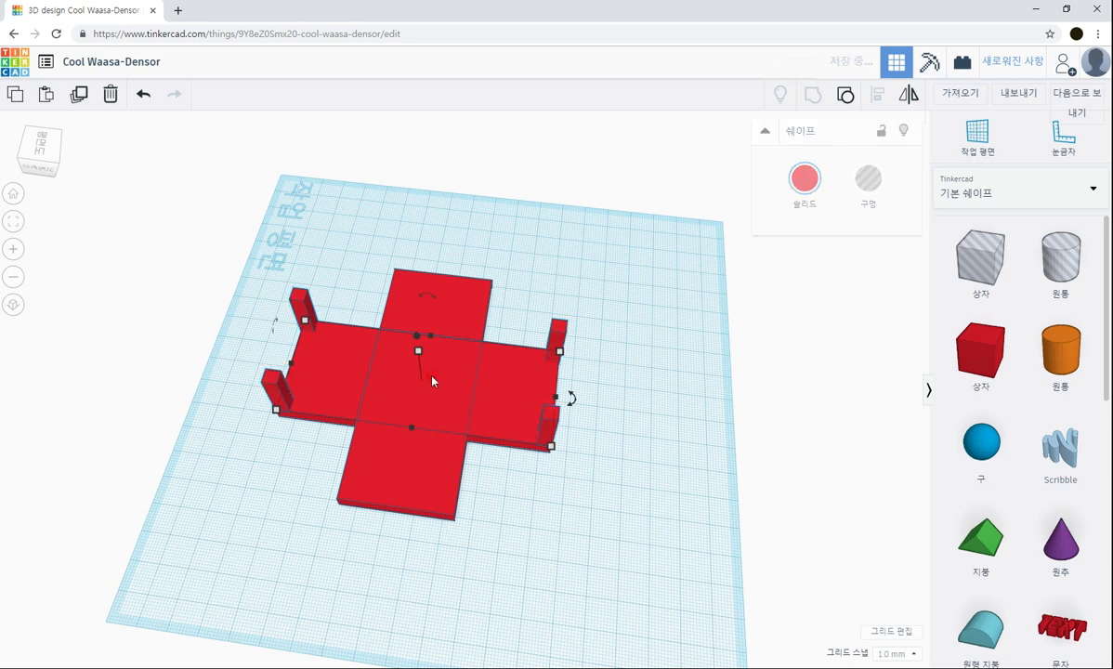
mouse_move(573, 399)
left_click_drag(573, 399, 394, 479)
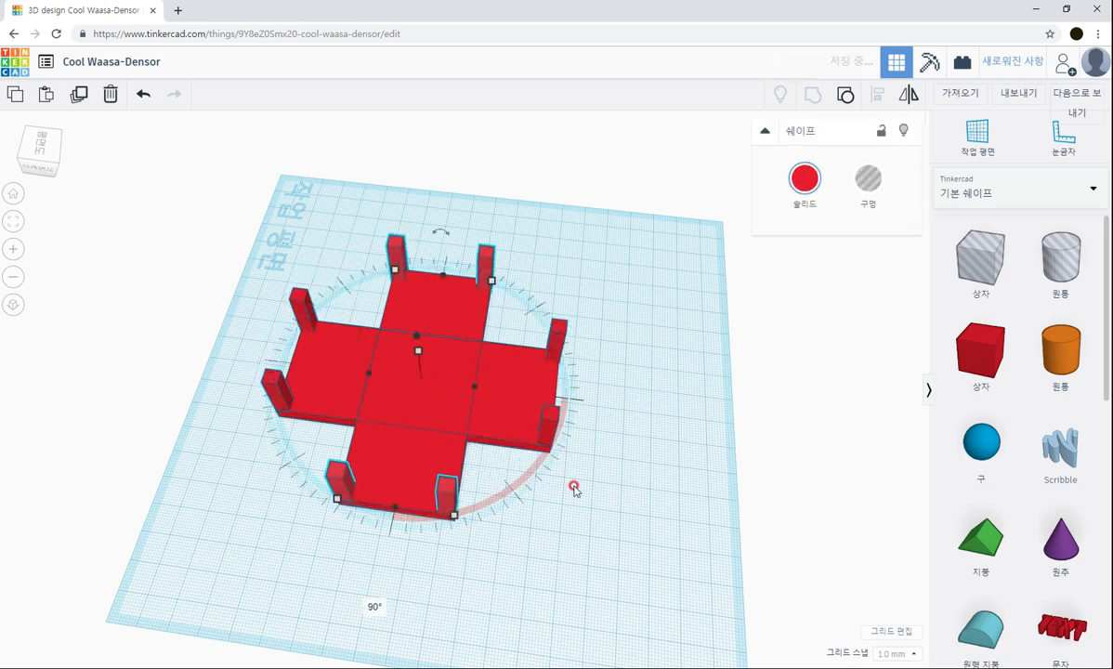
left_click(609, 492)
Step: Add a solid box over the centre of the cross and set its base to 40 by 40 mm
right_click_drag(616, 497, 891, 458)
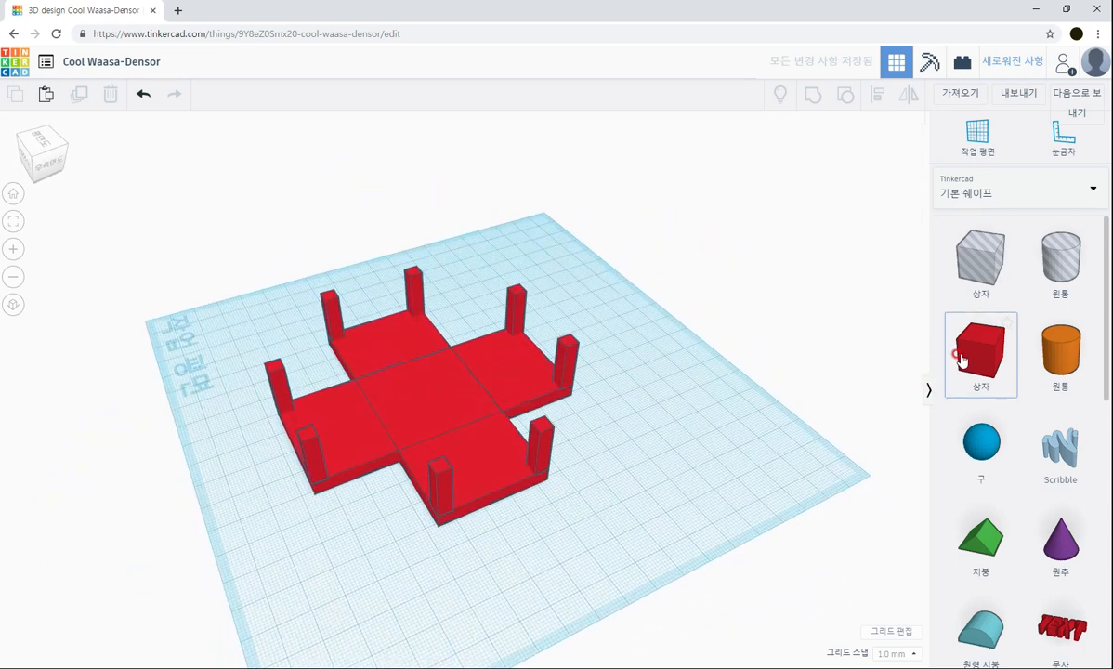
right_click_drag(641, 516, 889, 408)
left_click_drag(978, 354, 388, 403)
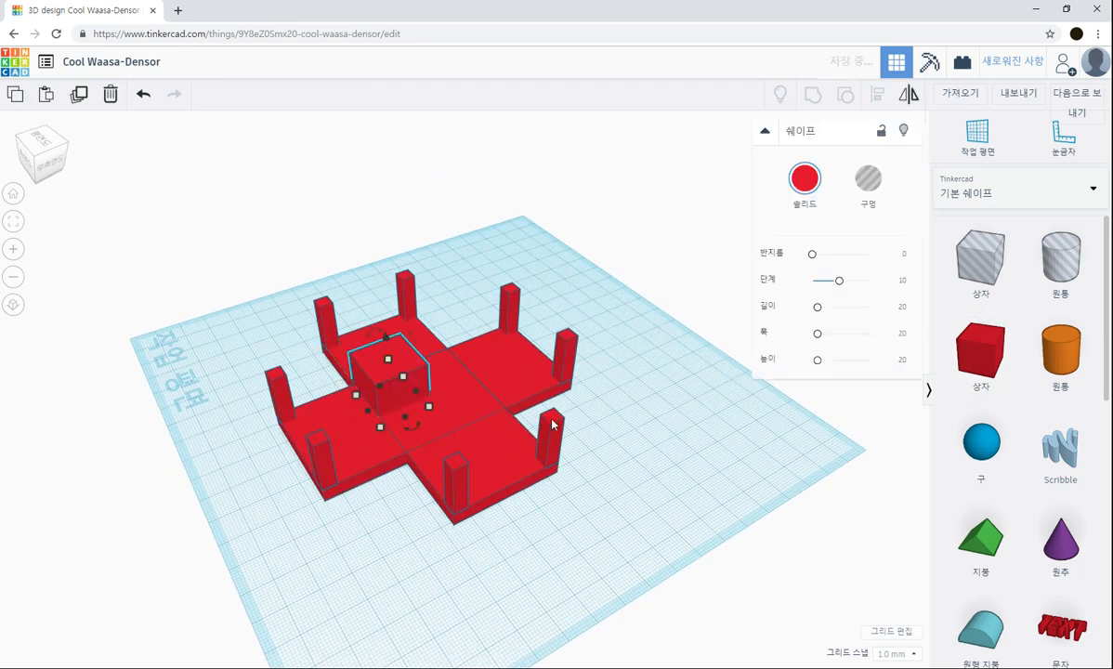
right_click_drag(567, 429, 515, 429)
left_click_drag(422, 396, 484, 436)
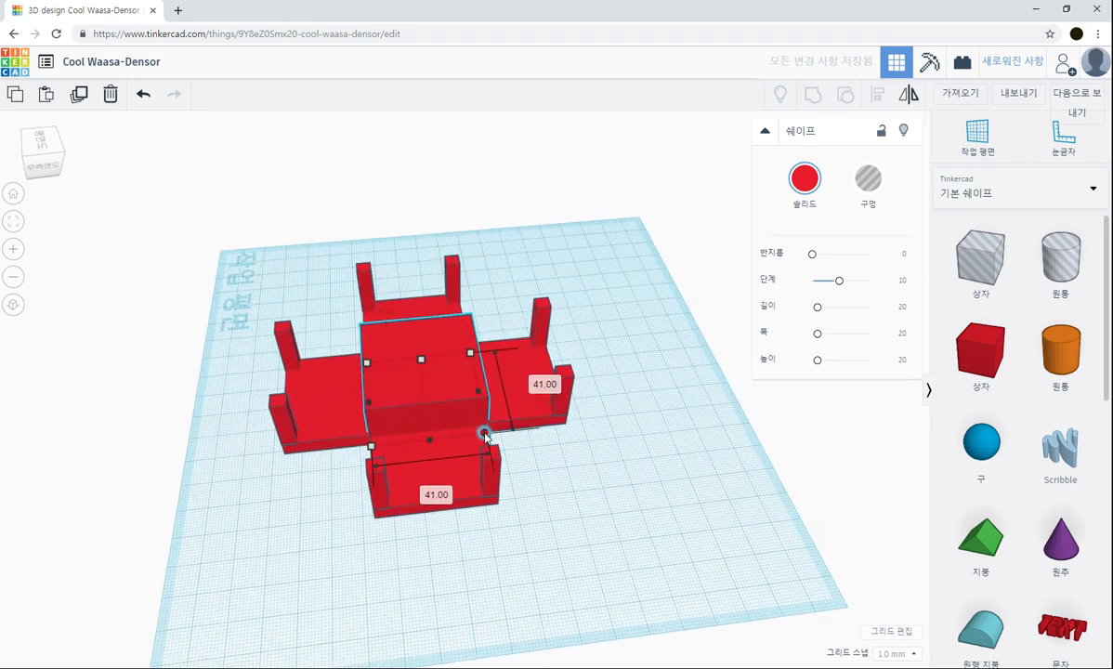
left_click(432, 490)
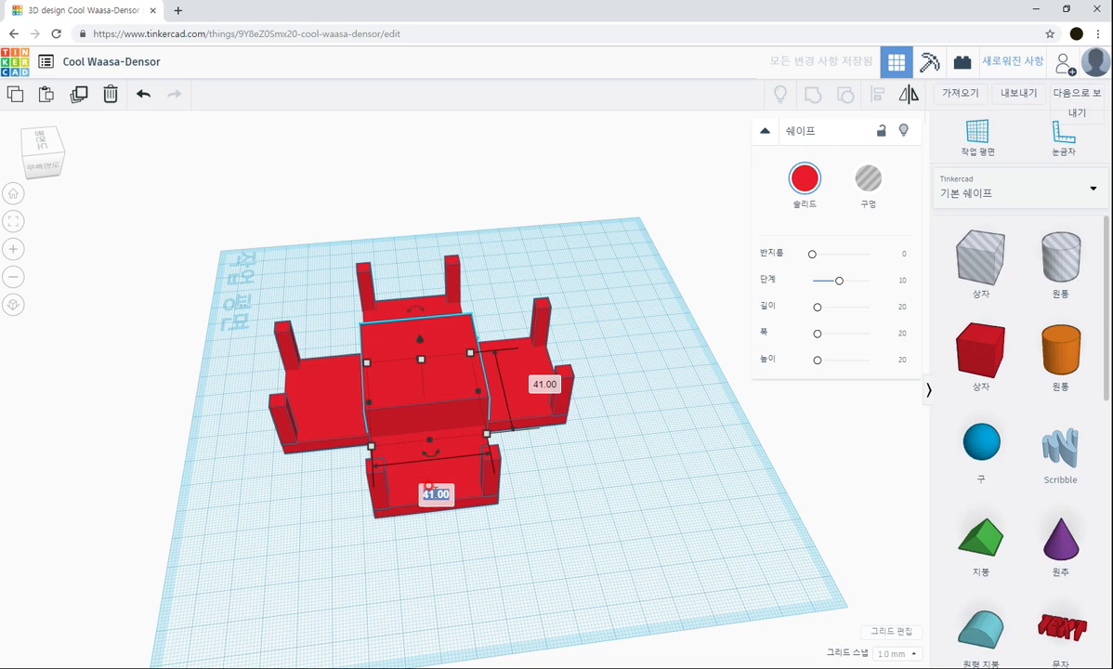
key("Tab")
type("40")
key("Return")
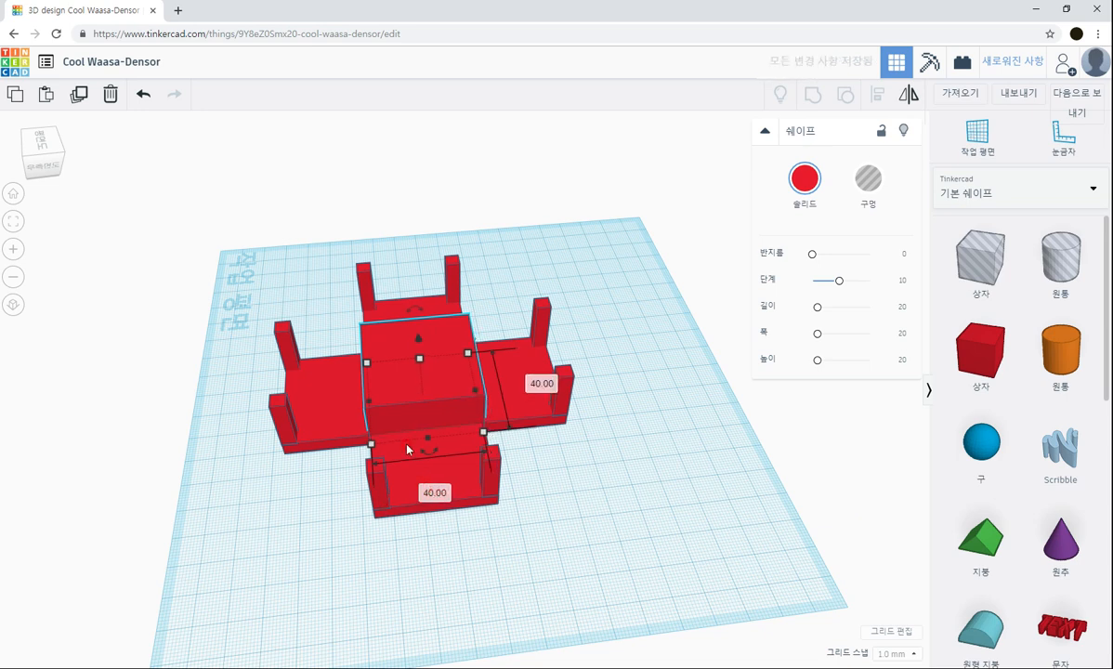
left_click(421, 360)
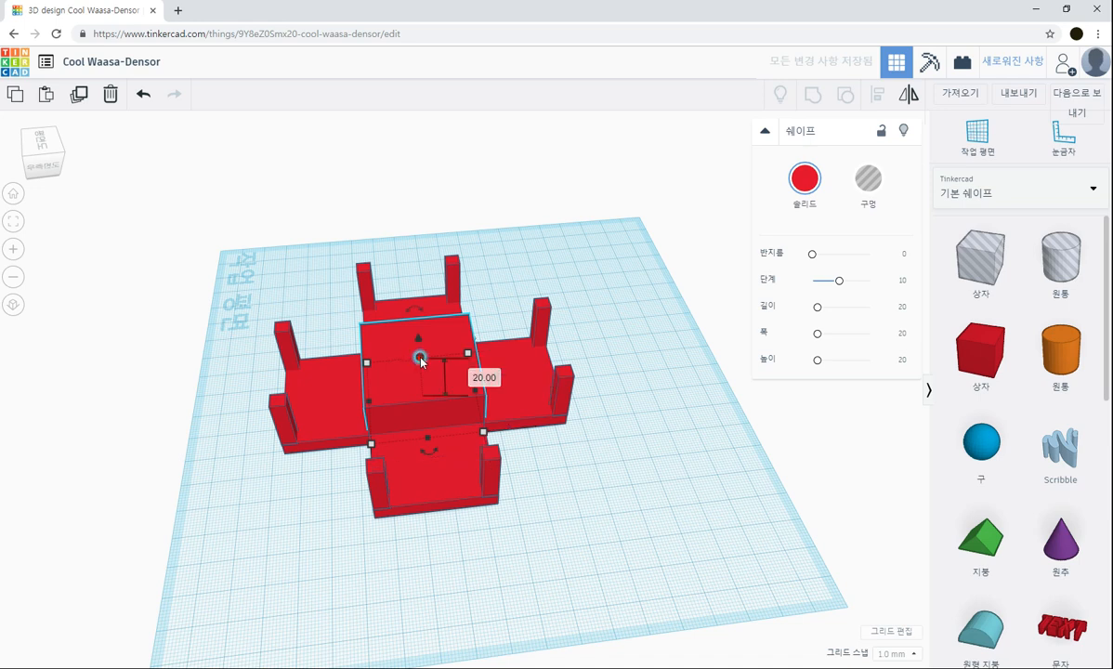
left_click(560, 471)
Step: Group the cross slabs with all the corner posts, leaving out the centre box
mouse_move(560, 470)
right_mouse_down()
mouse_move(561, 539)
mouse_move(576, 541)
mouse_move(549, 487)
right_mouse_up()
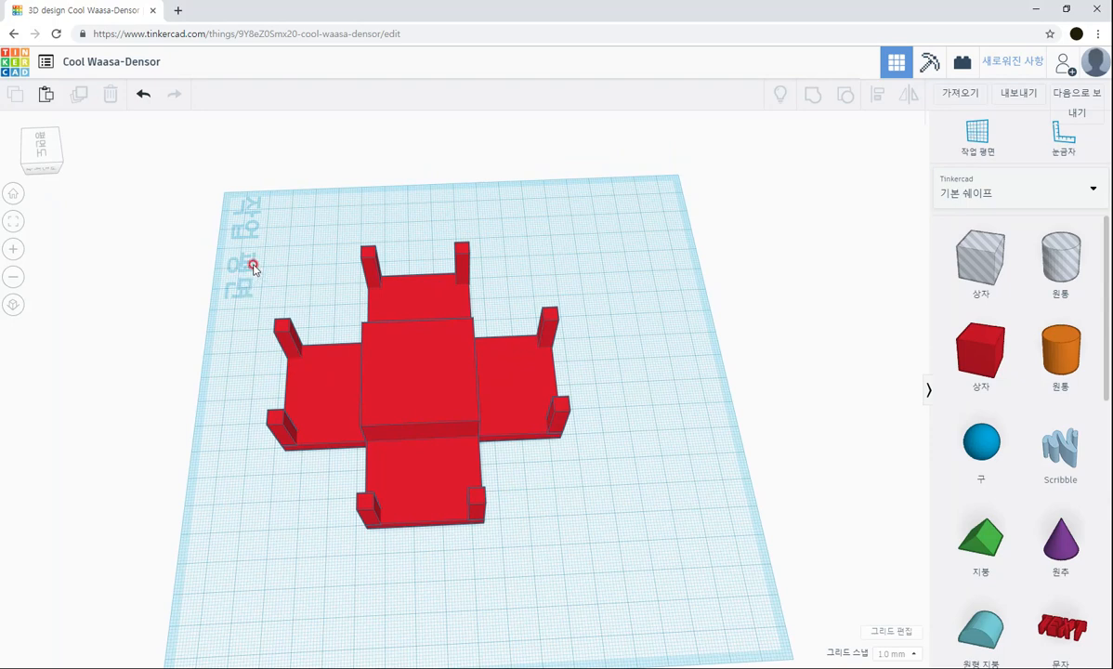
left_click_drag(219, 241, 568, 532)
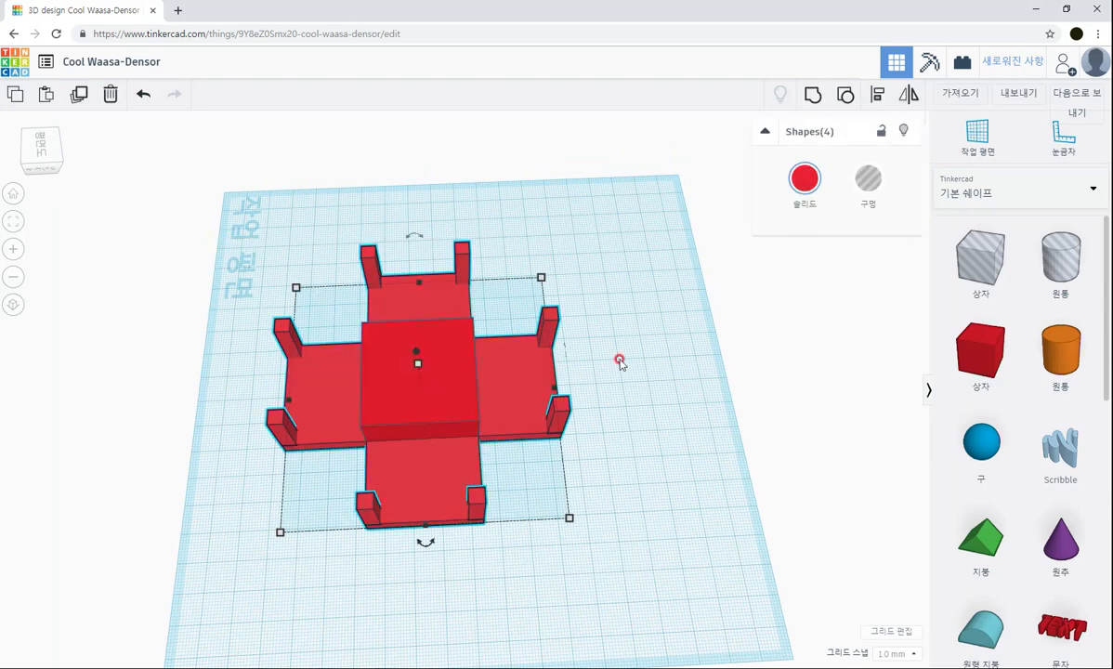
left_click(812, 93)
left_click(451, 381)
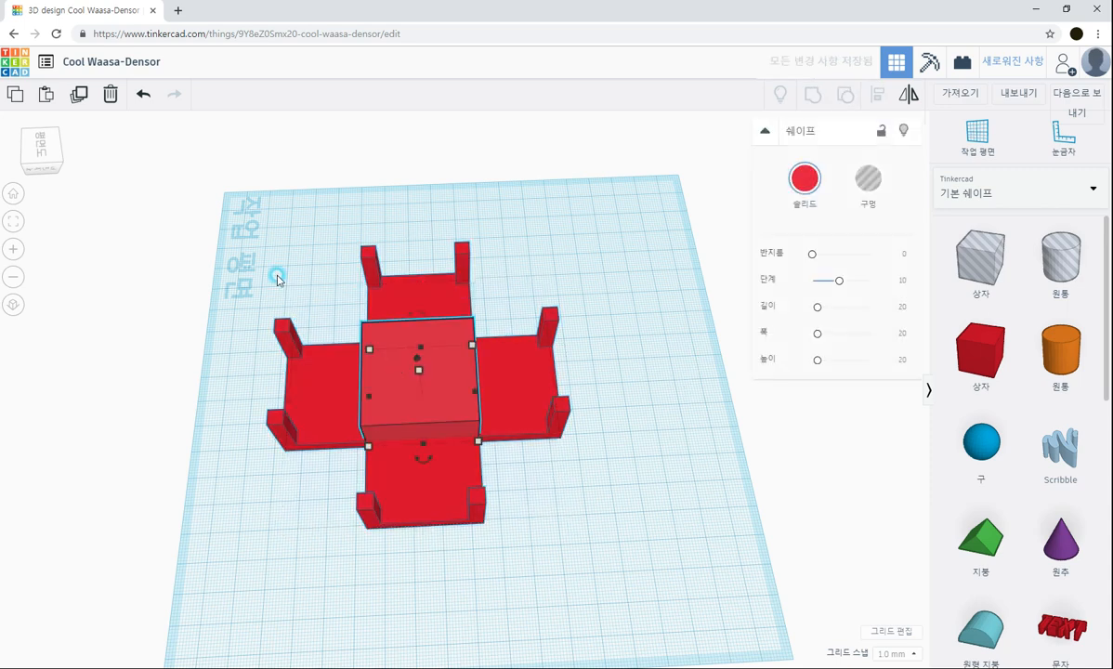
Step: Use Align on the cross group and the centre box together to check how the box is centred
left_click_drag(241, 231, 591, 549)
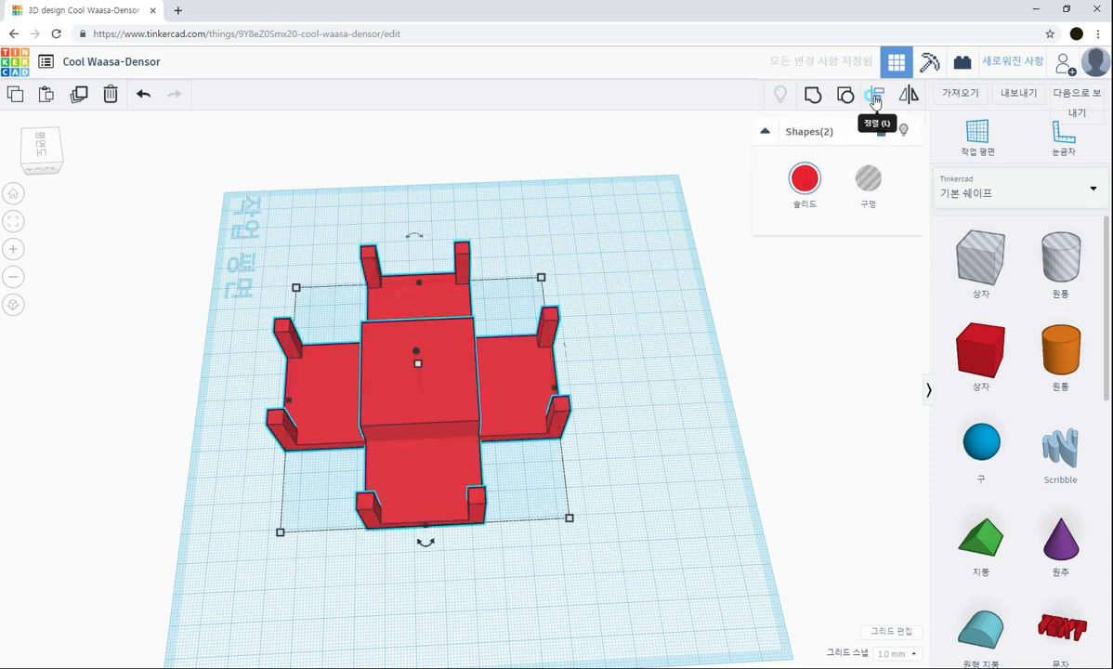
left_click(877, 94)
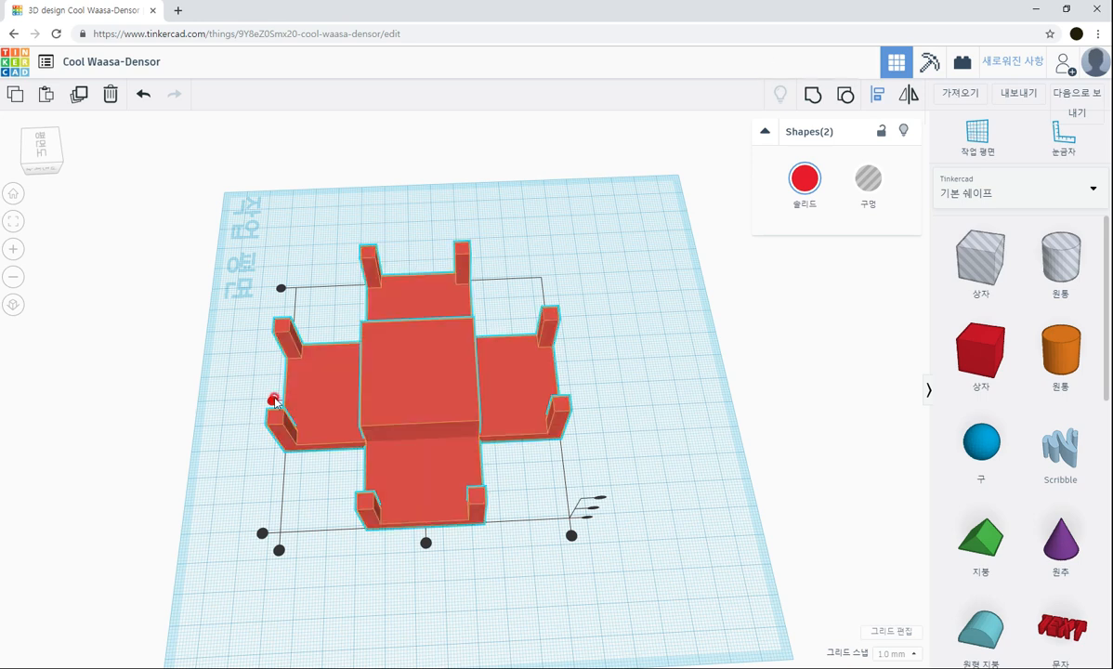
right_click_drag(215, 482, 248, 437)
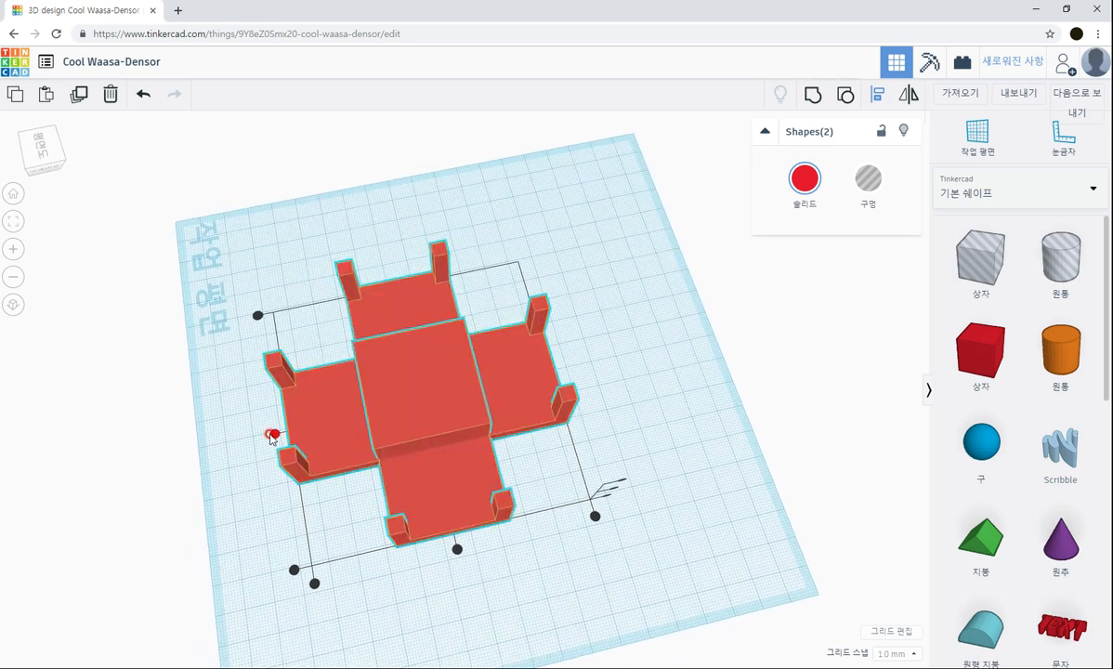
left_click(571, 584)
right_click_drag(575, 586, 621, 485)
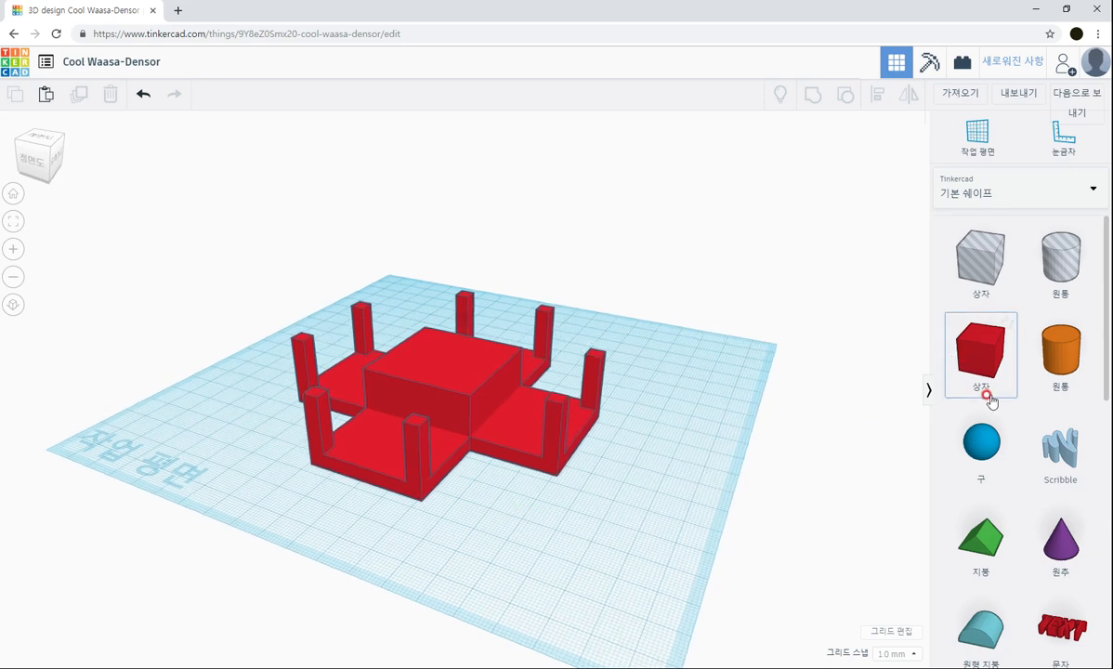
Step: Place a solid wedge on one arm against the side of the centre box and stretch its length to 40 mm
scroll(995, 604, "down", 1)
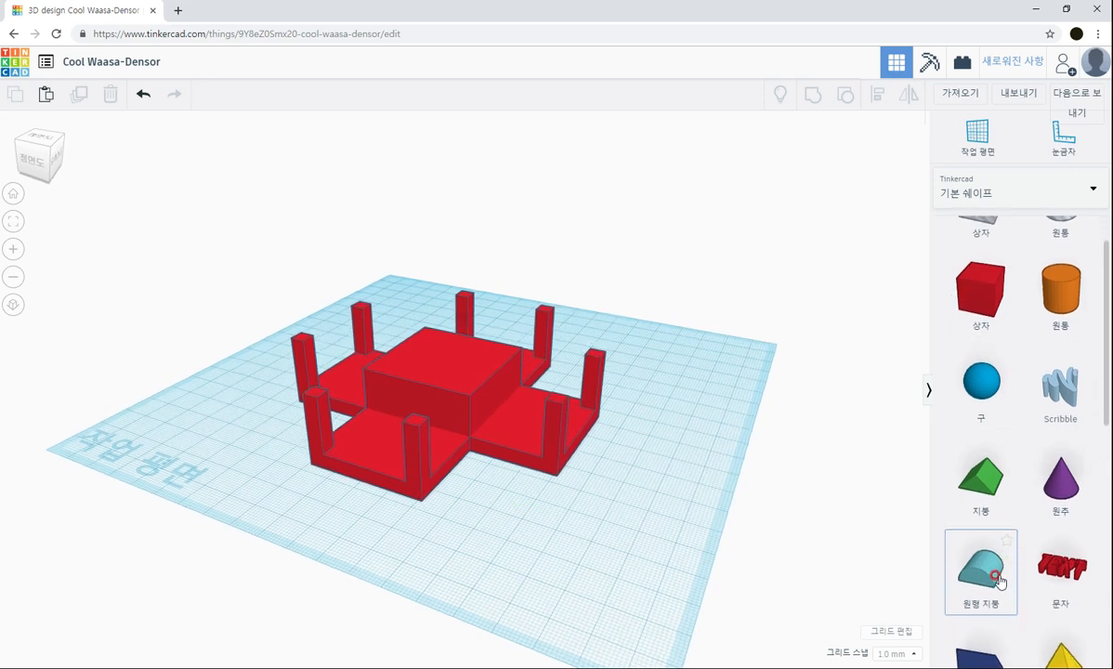
scroll(999, 581, "down", 1)
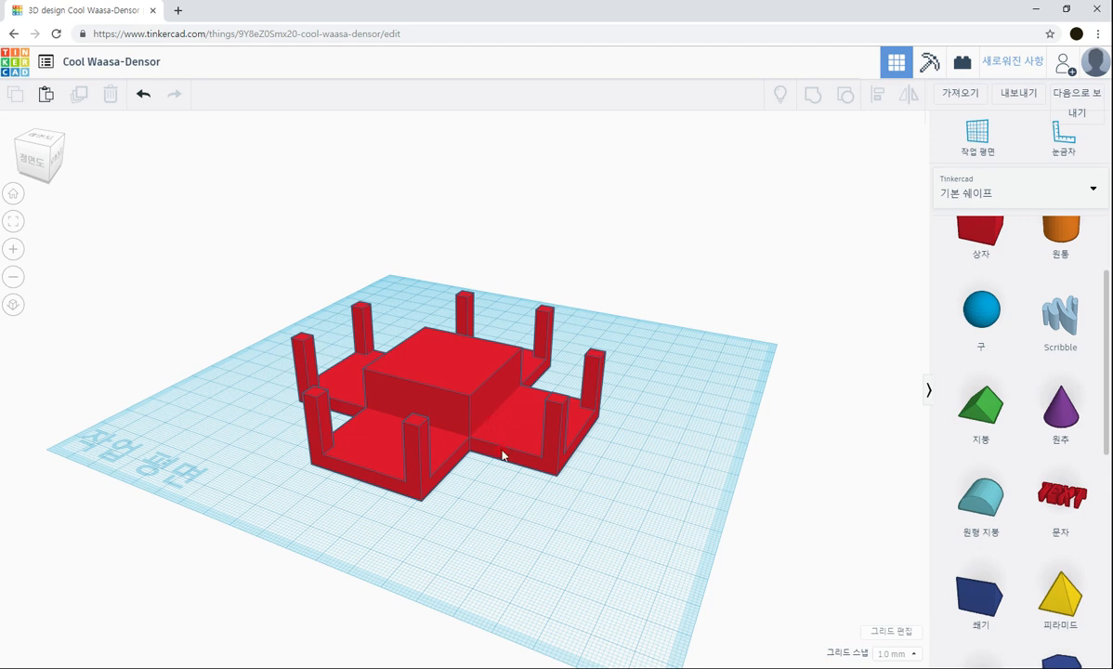
left_click_drag(945, 595, 467, 358)
right_click_drag(629, 441, 500, 496)
left_click_drag(519, 390, 487, 369)
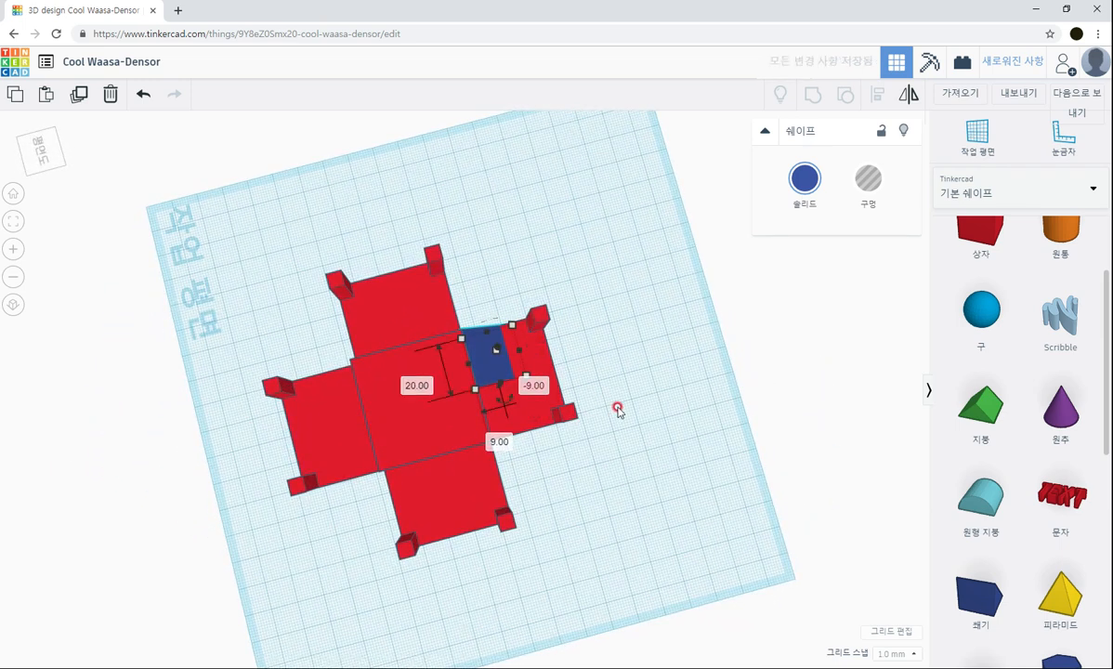
right_click_drag(616, 410, 573, 316)
left_click_drag(525, 389, 534, 434)
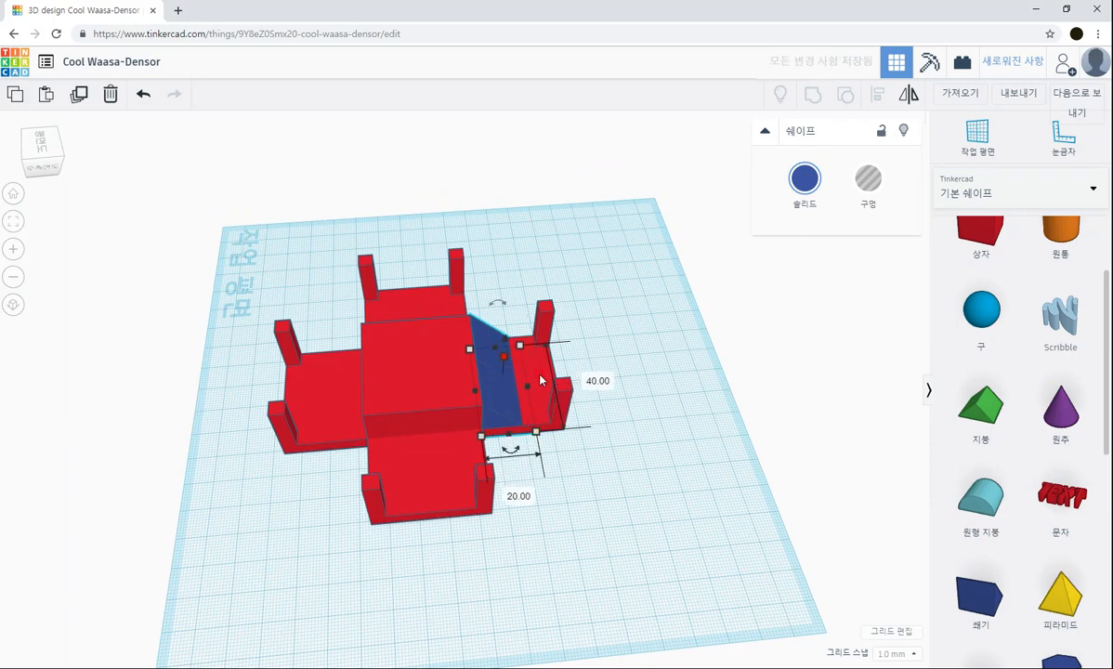
Step: Raise the wedge onto the arm slab and set its height to 15 mm to match the centre box
right_click_drag(594, 396, 569, 295)
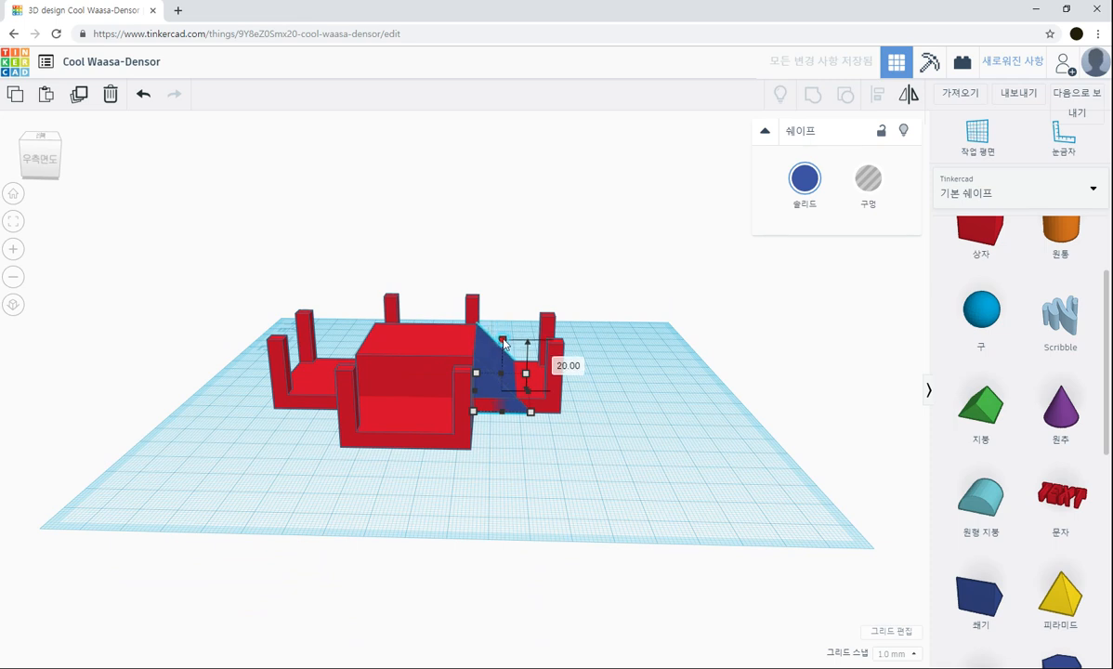
left_click_drag(502, 313, 503, 343)
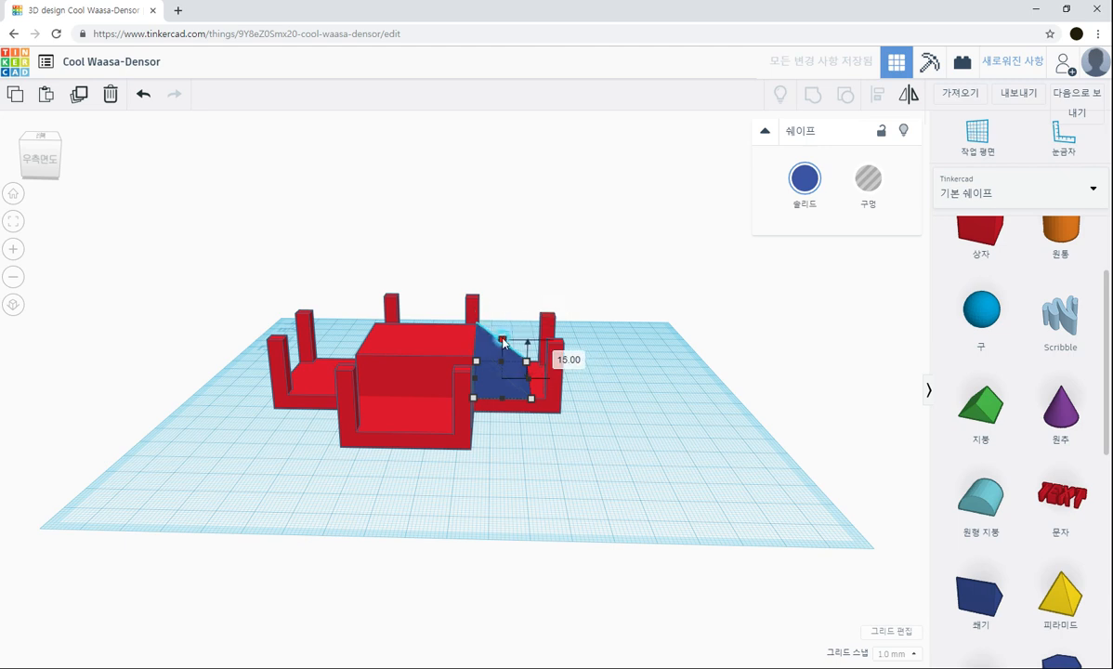
right_click_drag(629, 443, 616, 504)
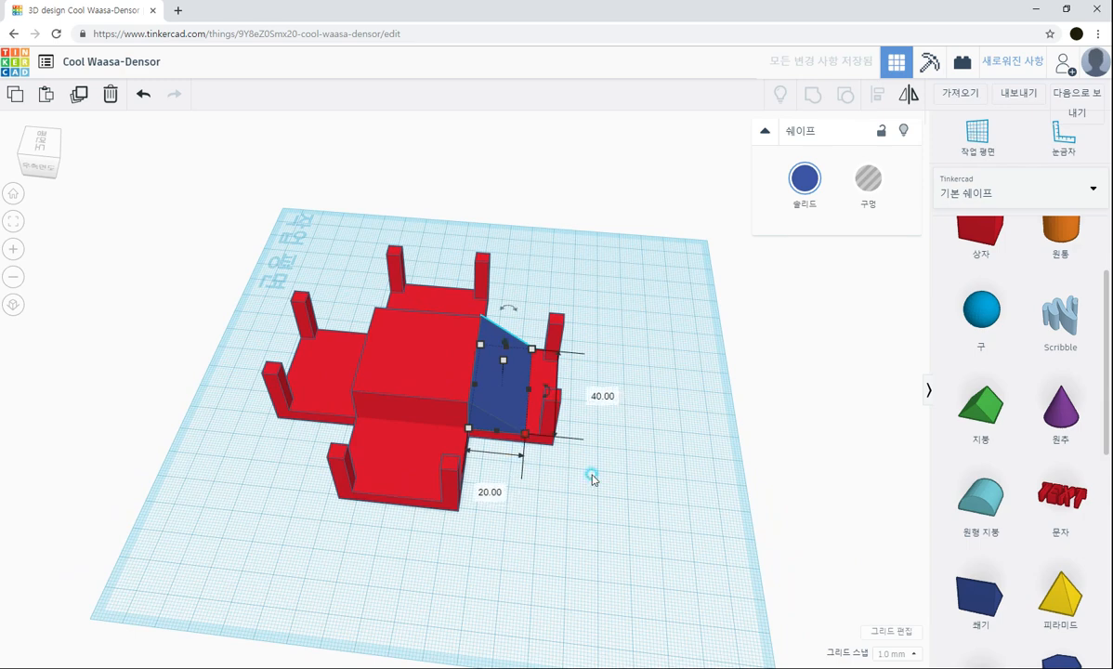
left_click(595, 478)
right_click_drag(596, 479, 656, 457)
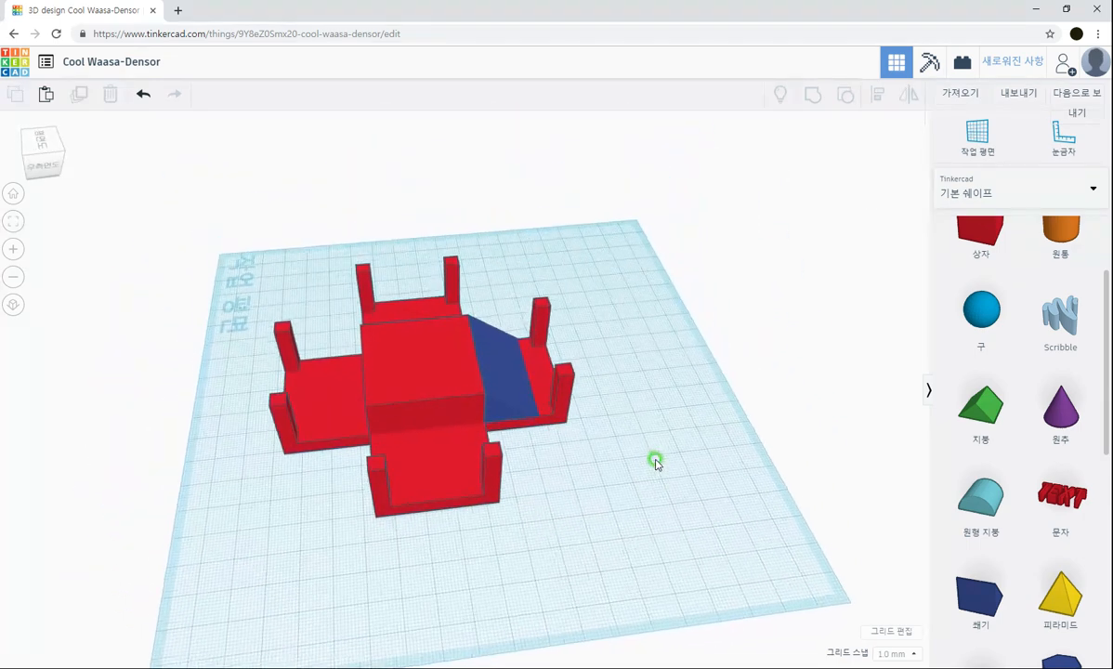
Step: Copy the wedge 60 mm across to the opposite side of the centre box and mirror it to slope outward
left_click(509, 374)
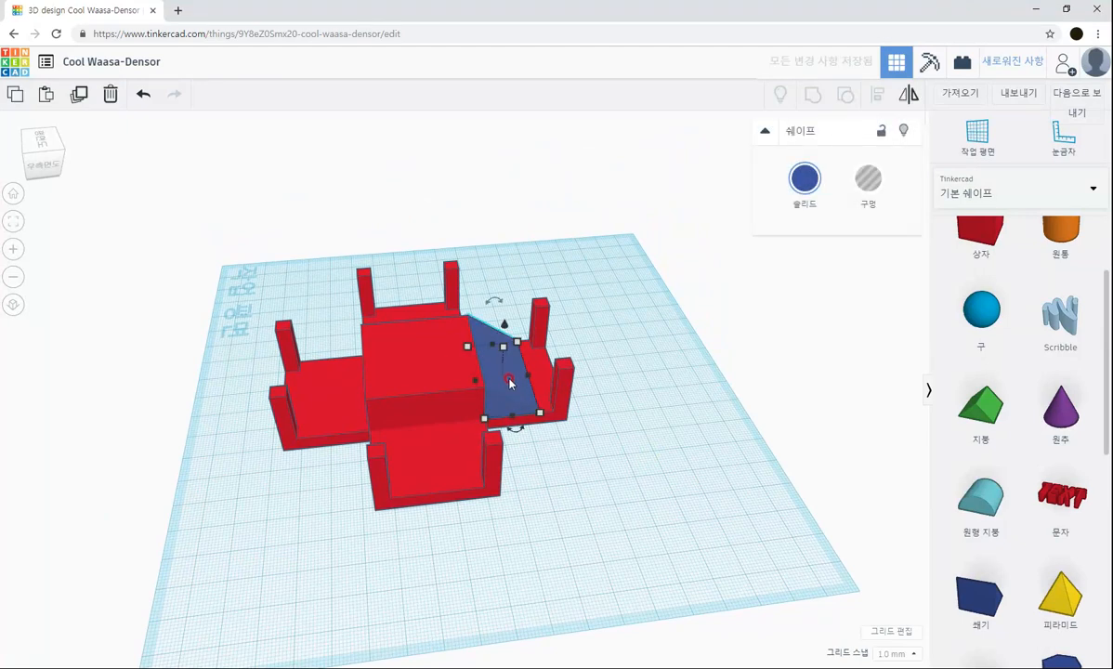
left_click_drag(508, 381, 341, 397, "alt")
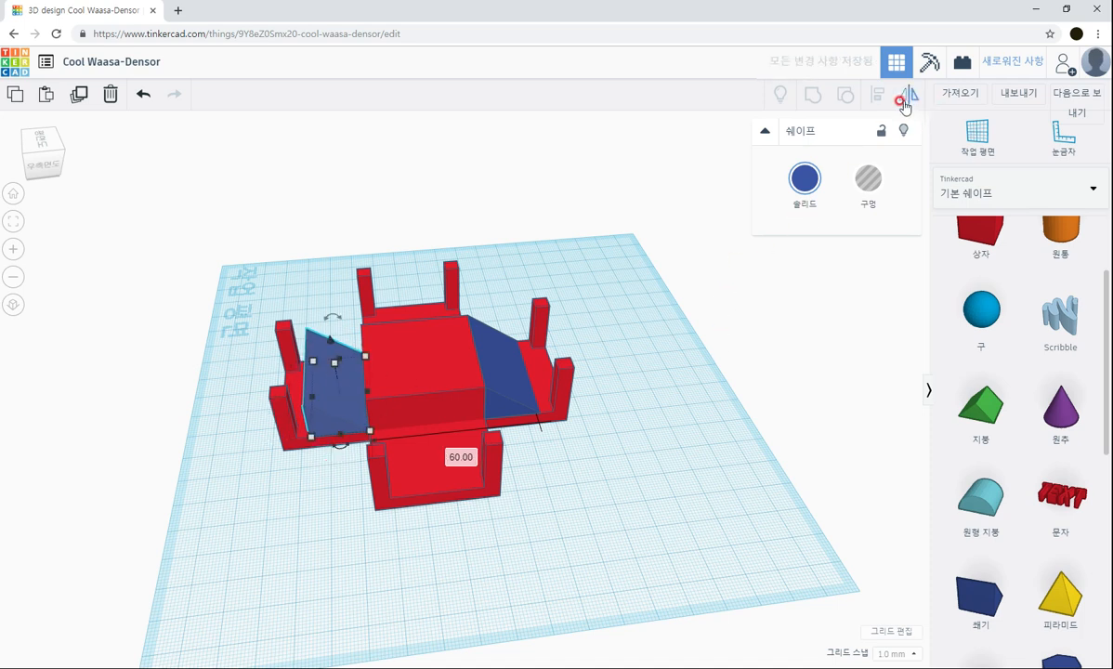
left_click(906, 102)
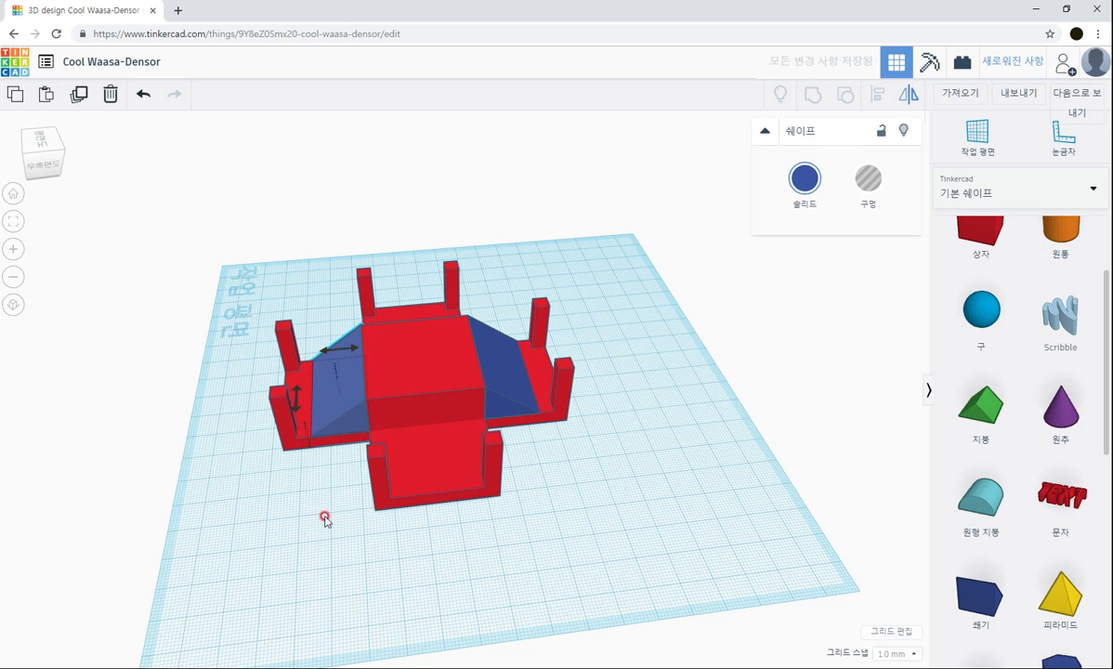
left_click(527, 546)
Step: Group the two wedges and rotate a duplicate of the group 90° onto the other two arms
left_click(353, 384)
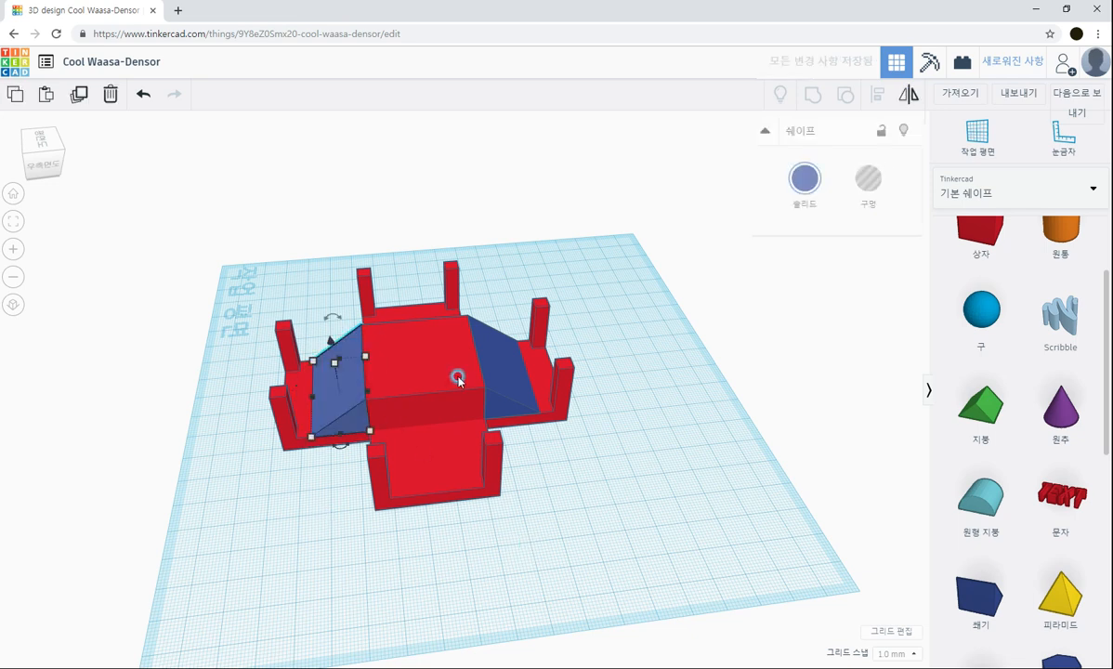
left_click(508, 372, "shift")
key("ctrl+g")
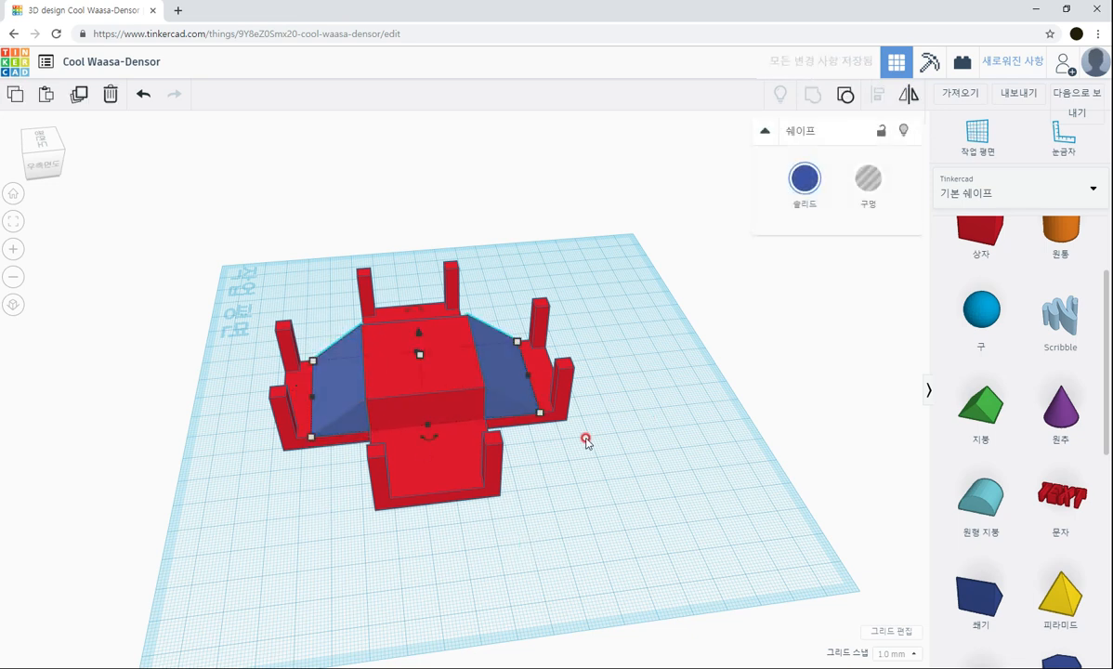
left_click_drag(423, 444, 538, 464)
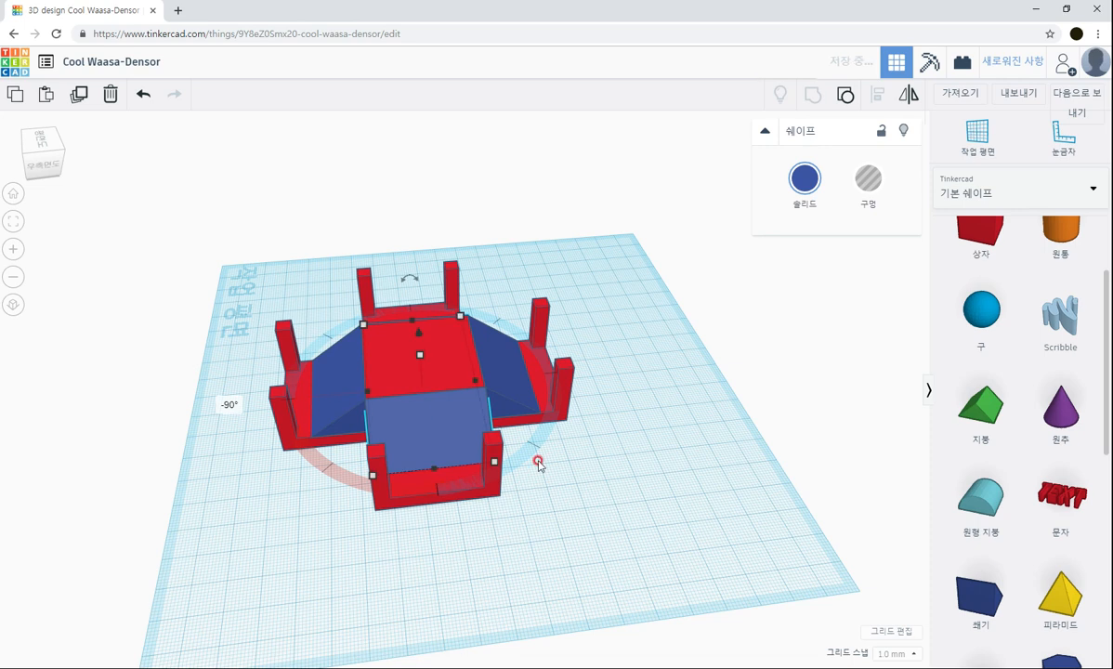
left_click(628, 480)
right_click_drag(627, 472, 599, 448)
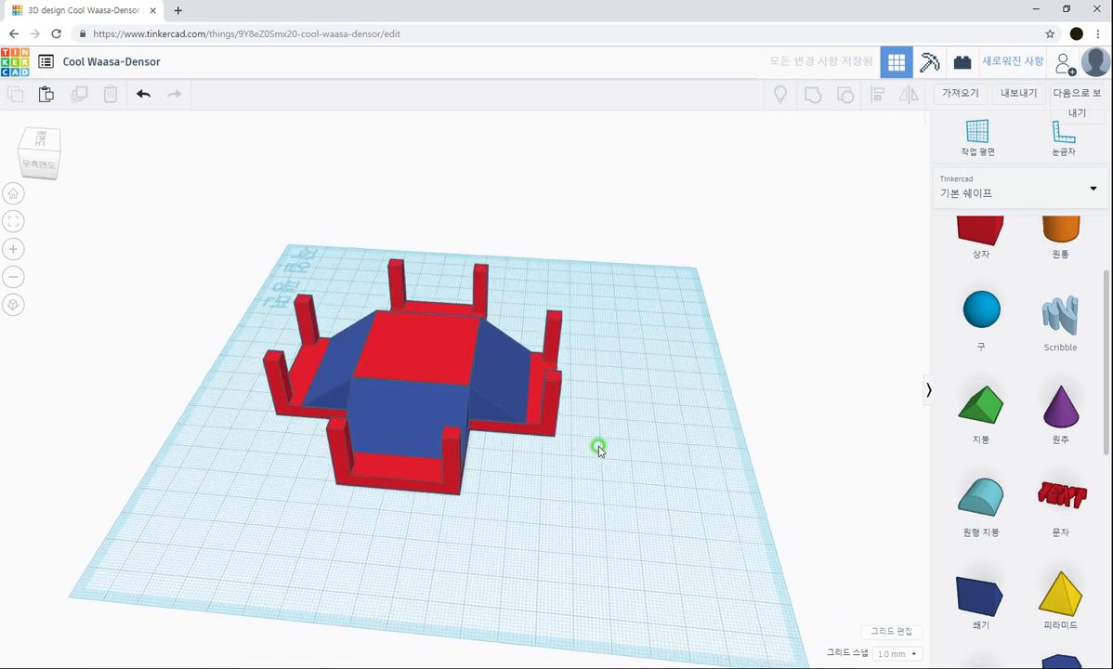
Step: Group the cross, the centre box and both wedge pairs into one solid
left_click_drag(237, 253, 657, 502)
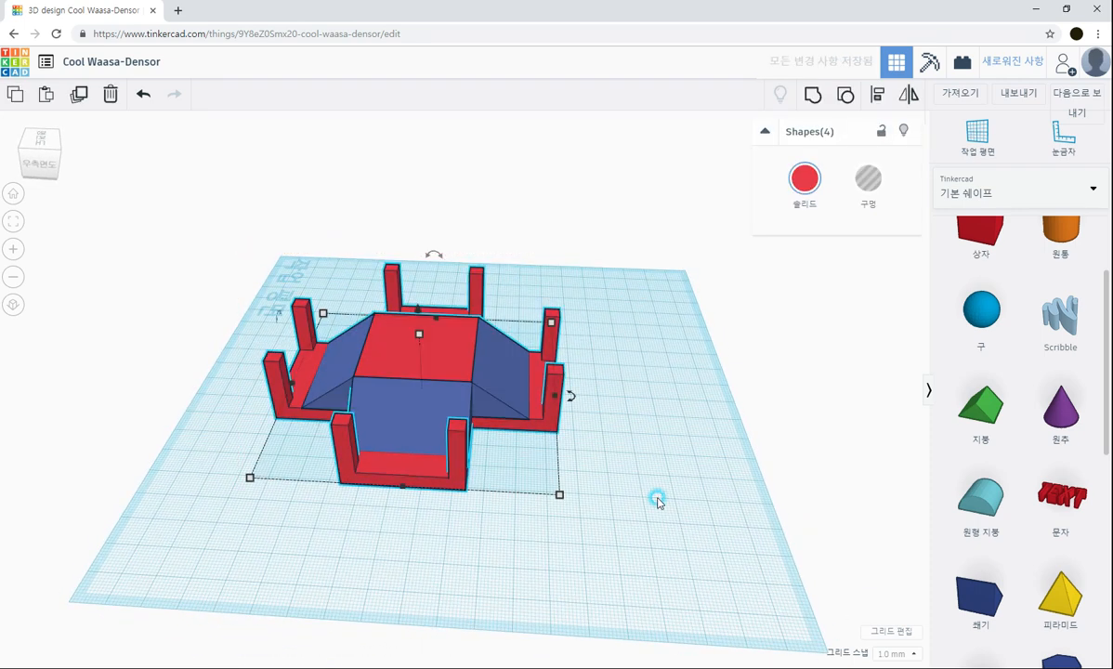
key("ctrl+g")
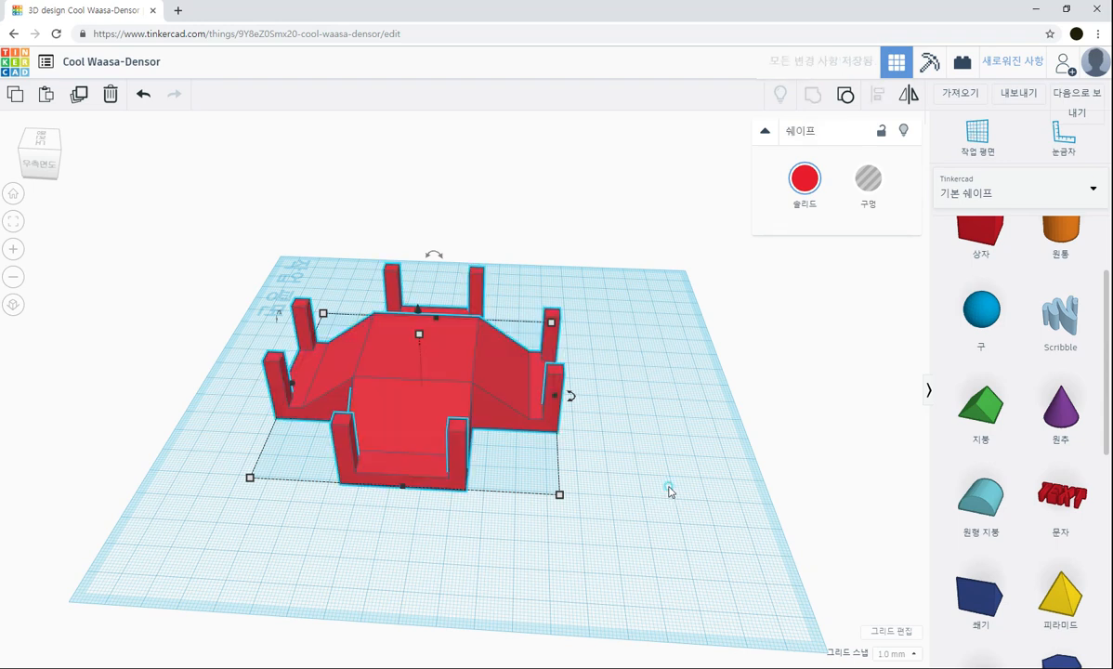
left_click(658, 487)
right_click_drag(654, 484, 890, 322)
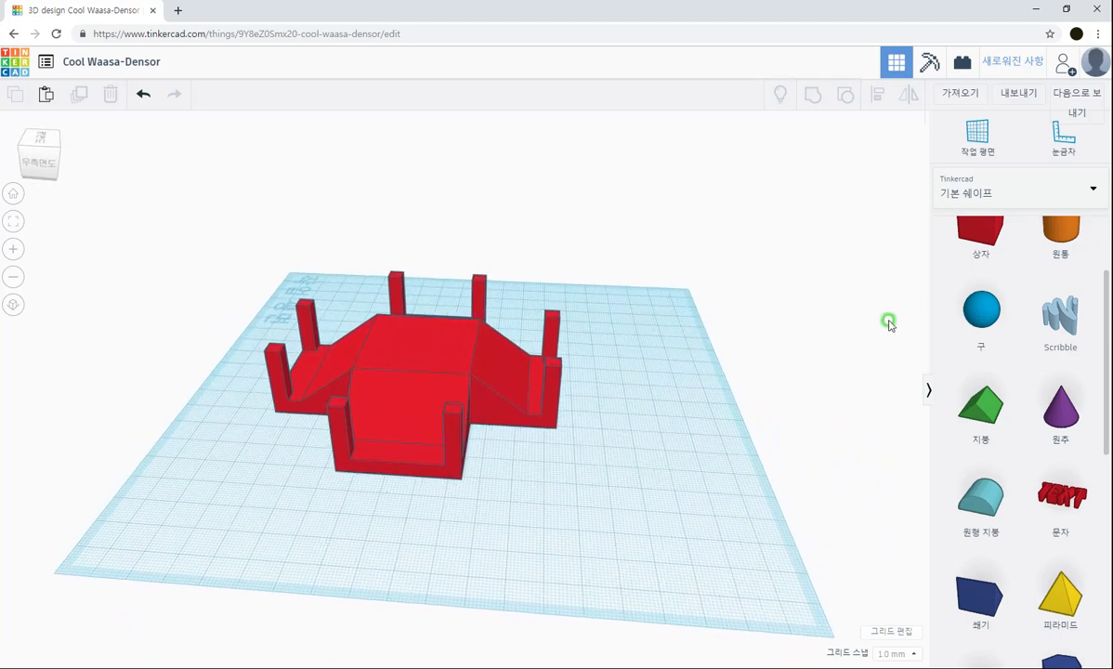
Step: Browse the complete shape generator collection through page 13 for a square pillar grid
left_click(962, 195)
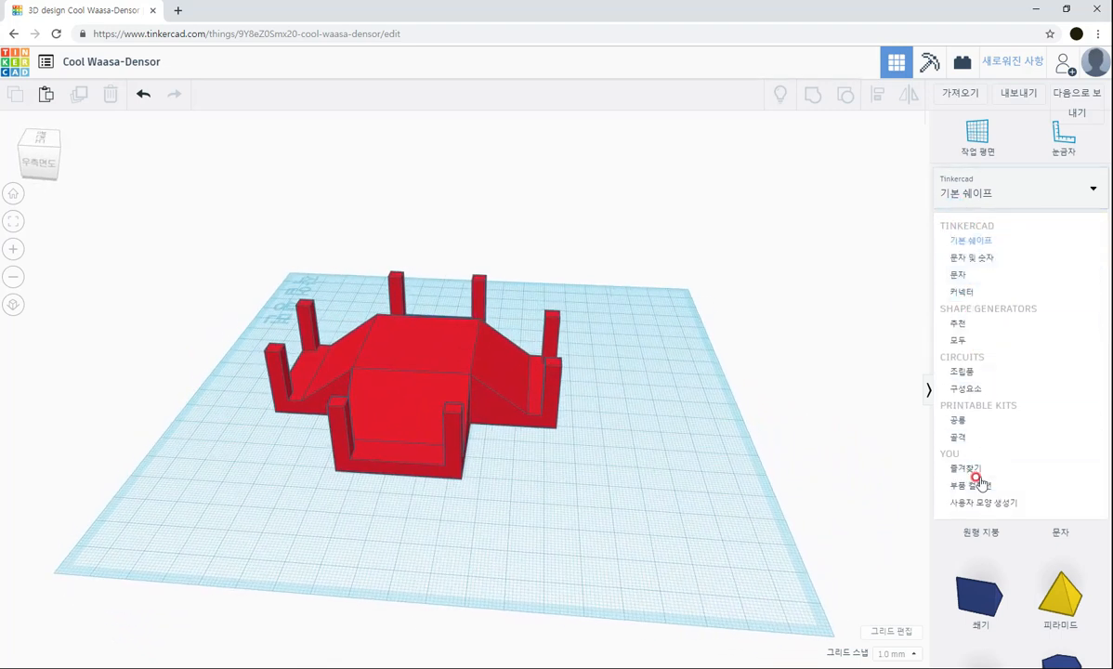
left_click(962, 342)
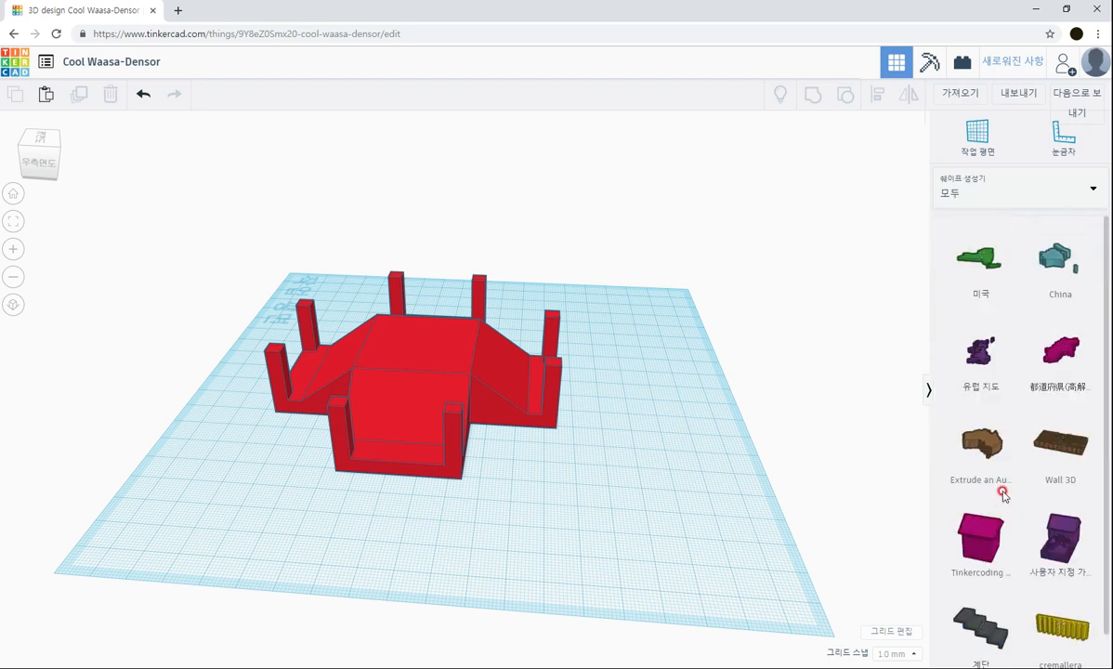
scroll(1004, 520, "down", 1)
left_click(994, 657)
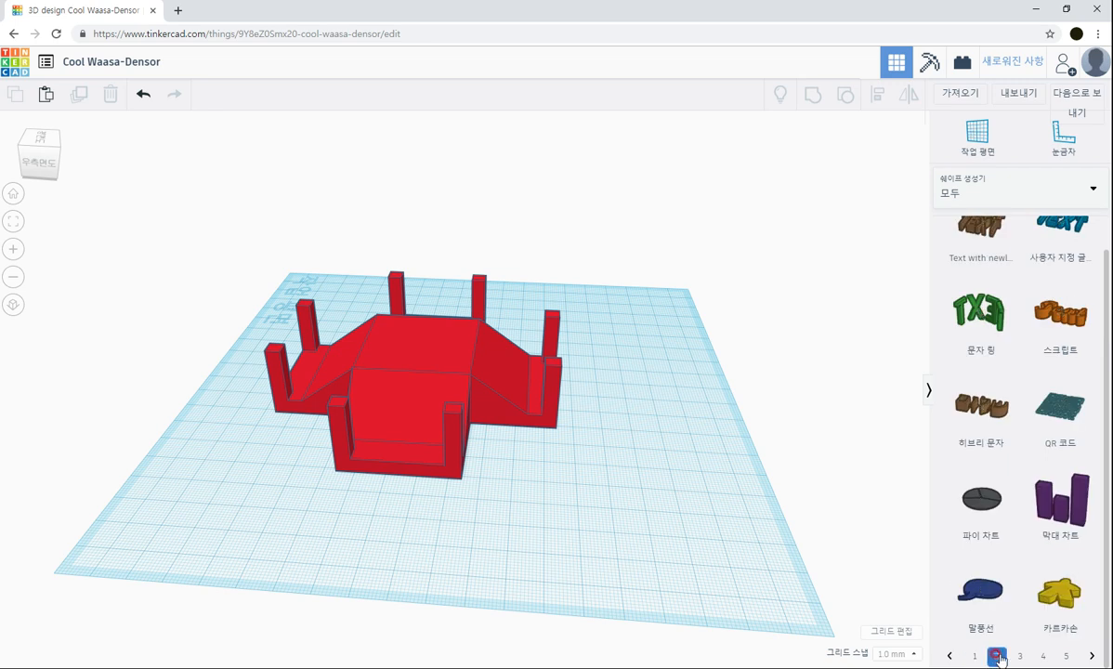
left_click(1018, 657)
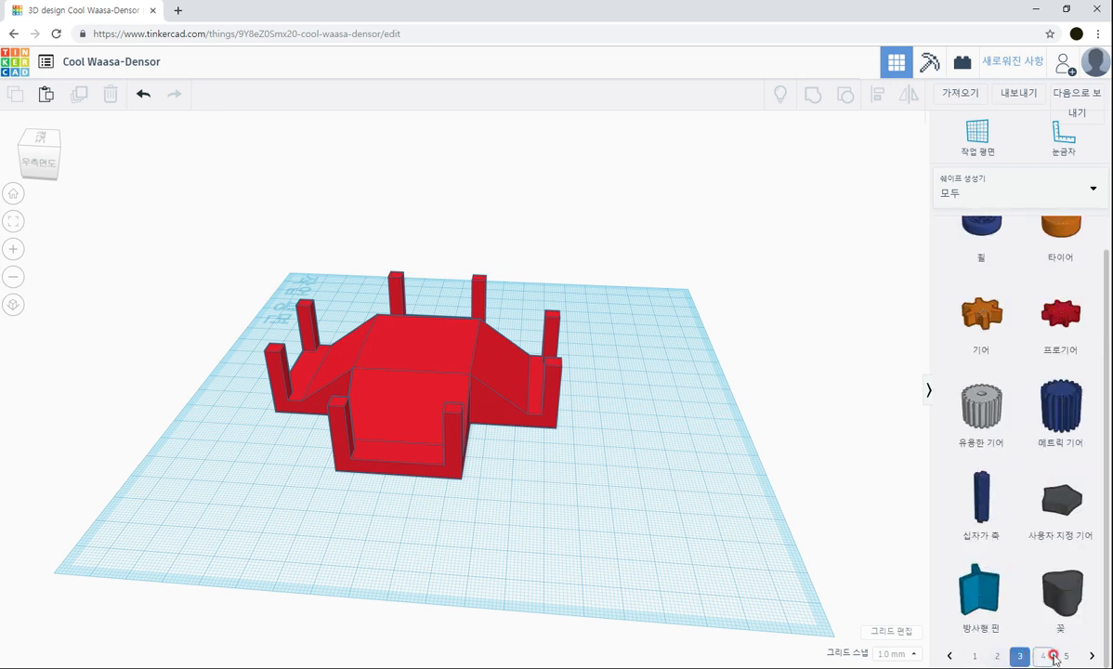
left_click(1043, 656)
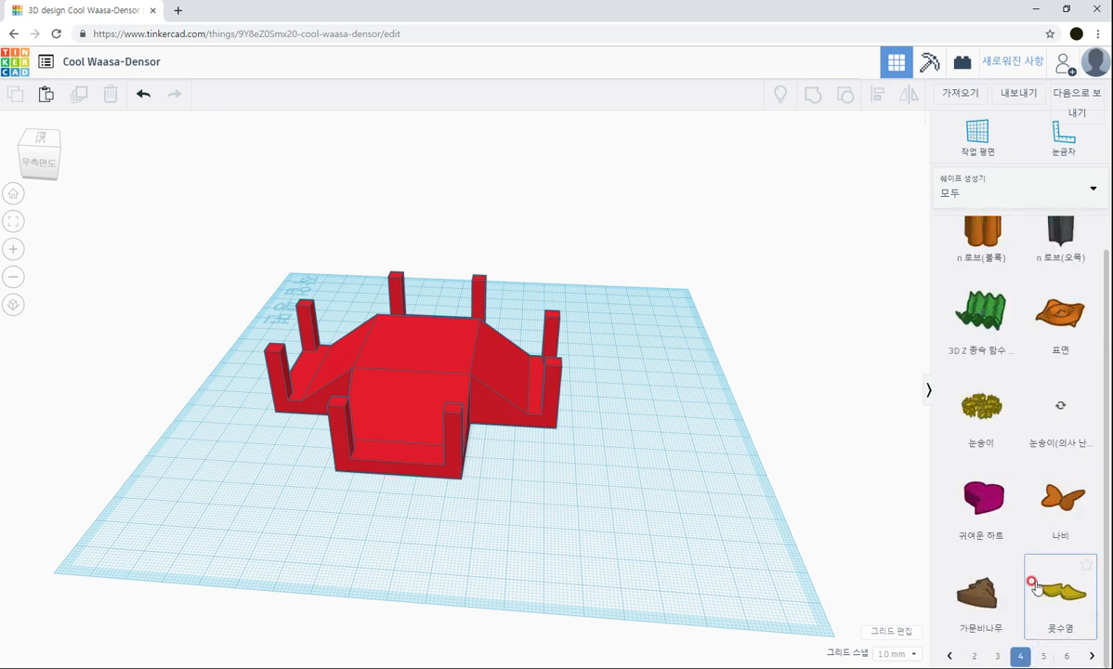
scroll(1036, 586, "up", 2)
scroll(1036, 586, "down", 3)
left_click(1020, 656)
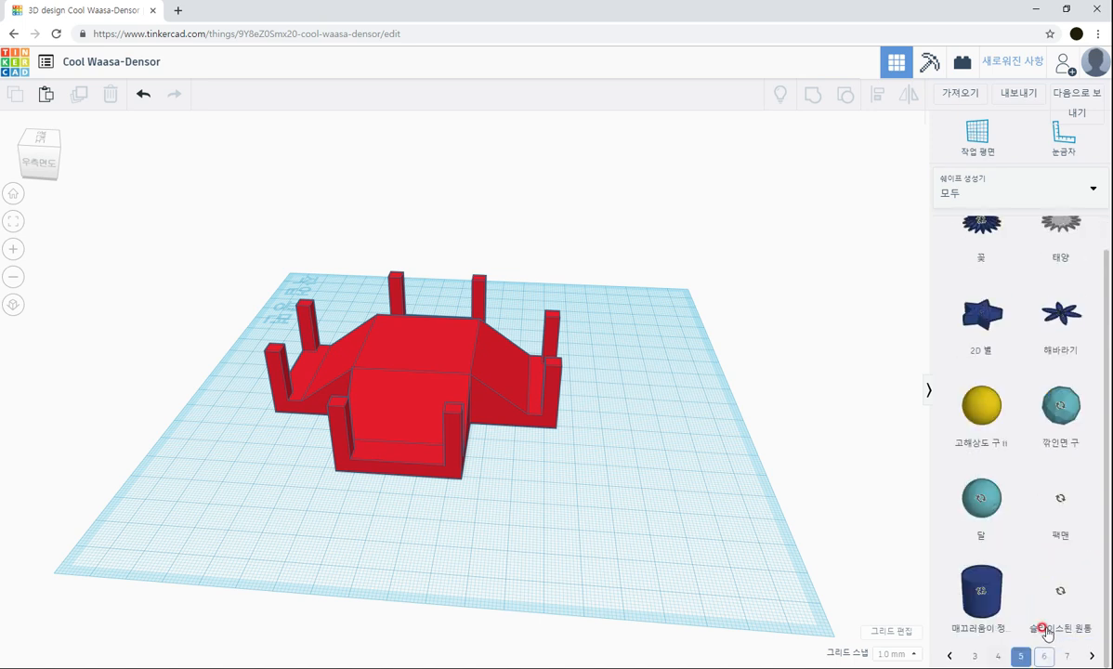
scroll(1038, 585, "down", 2)
left_click(1044, 654)
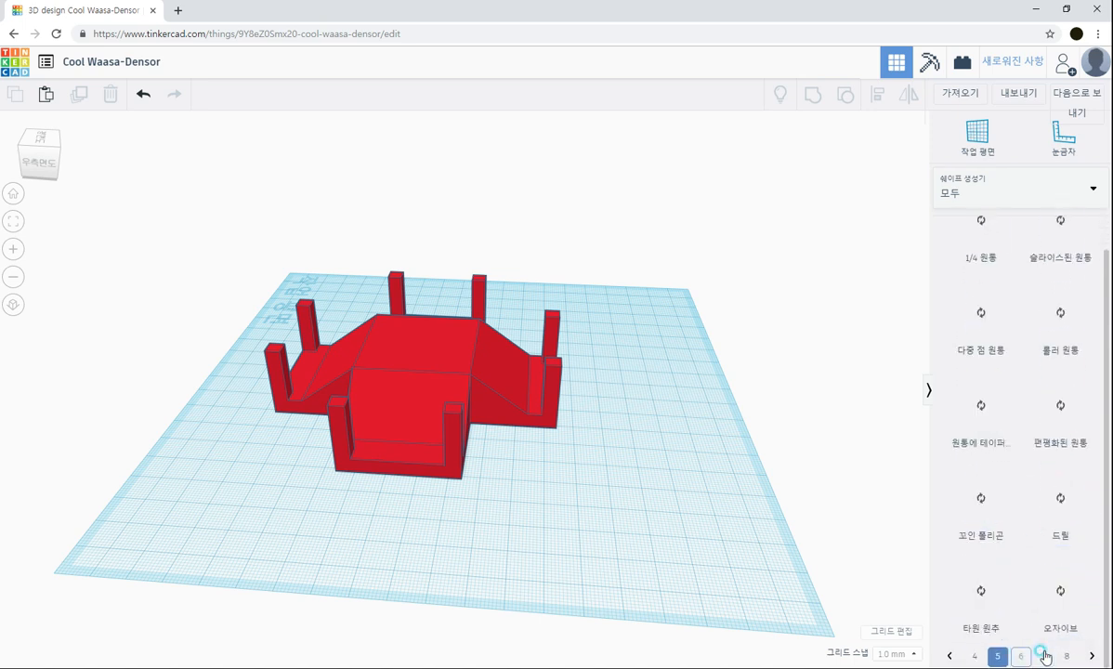
scroll(1031, 622, "down", 2)
left_click(1042, 654)
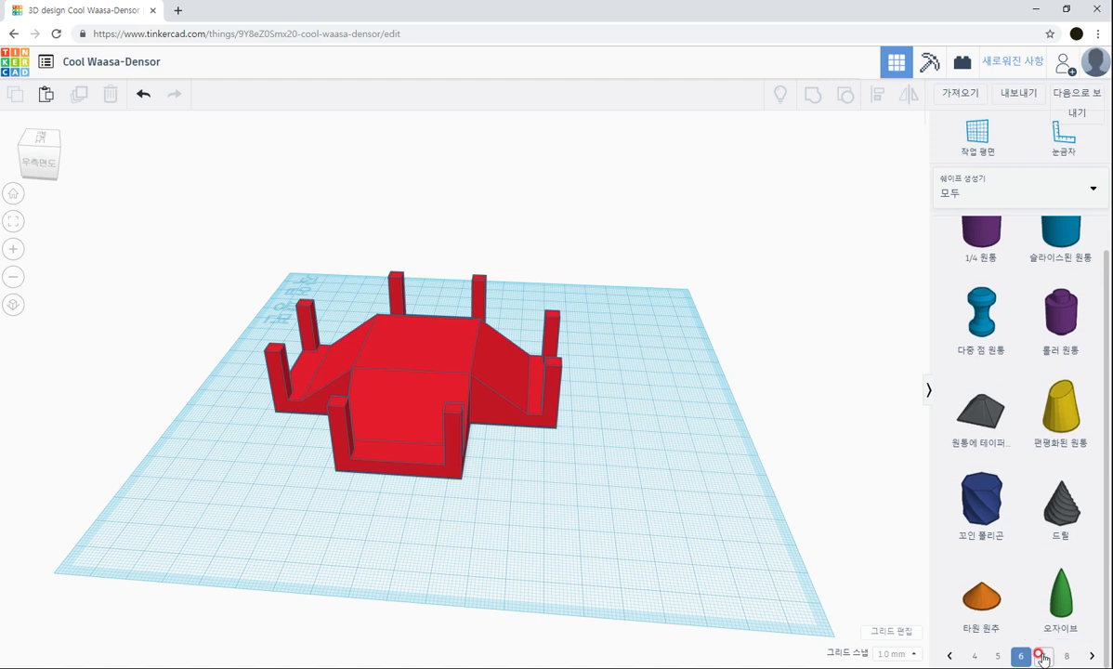
scroll(1018, 585, "down", 2)
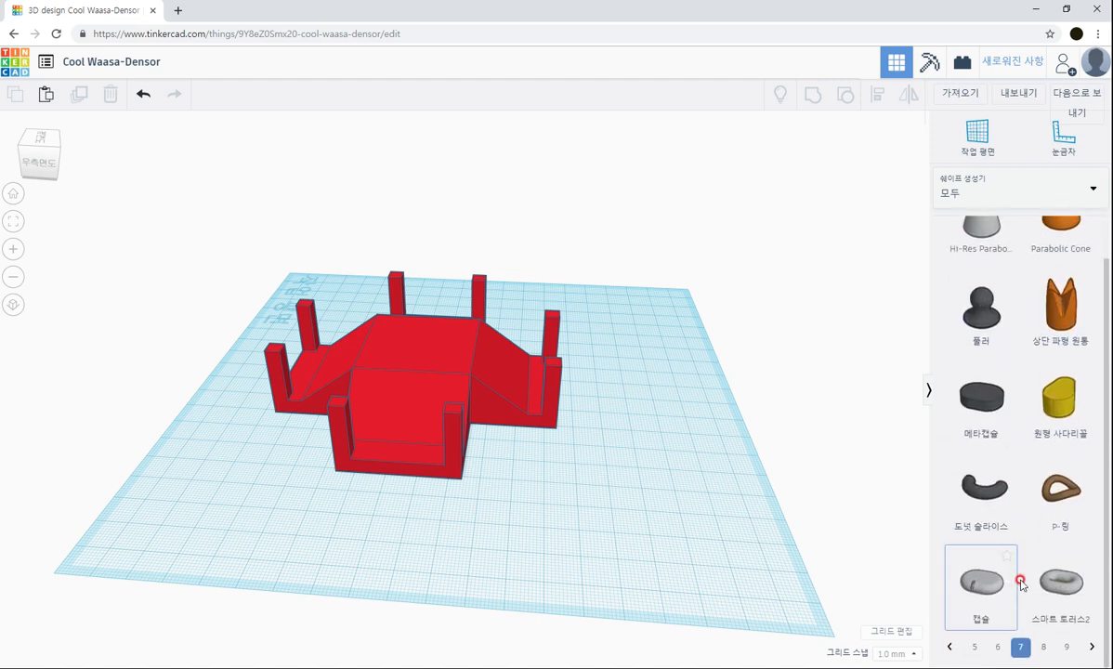
left_click(1043, 655)
scroll(1016, 552, "down", 2)
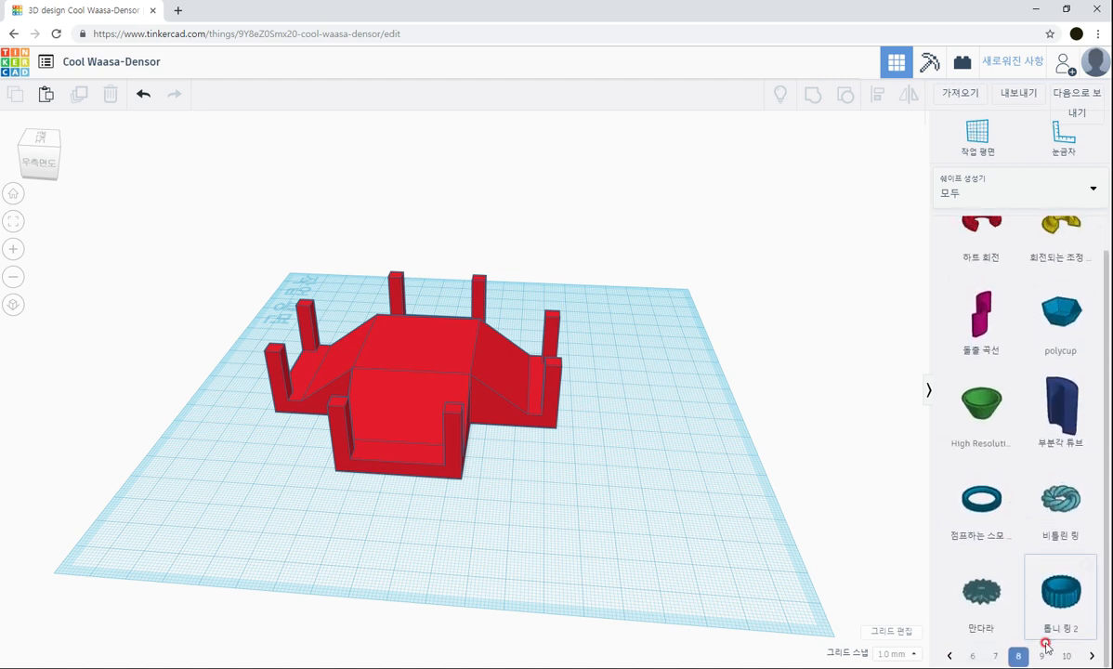
left_click(1042, 656)
scroll(1031, 595, "down", 2)
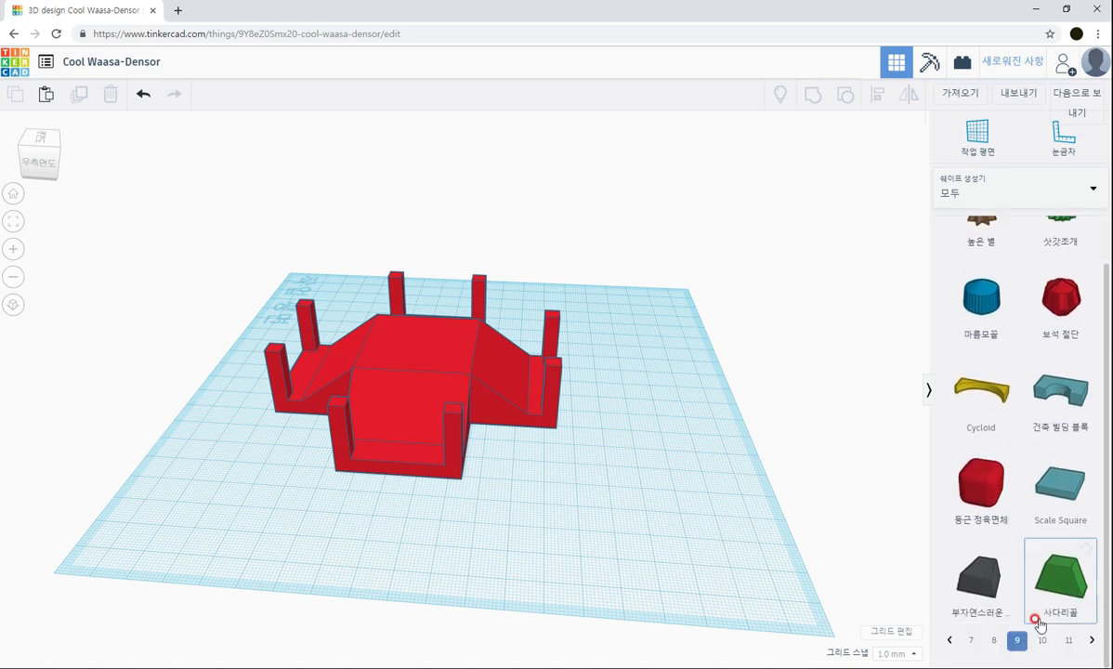
left_click(1039, 643)
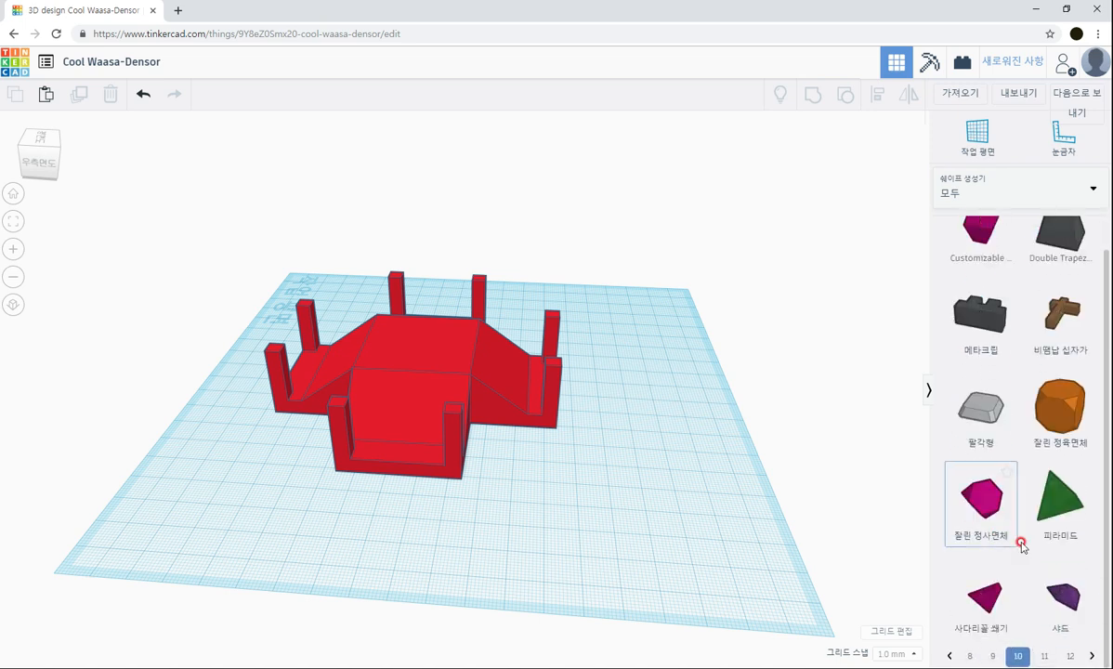
scroll(1022, 557, "down", 2)
left_click(1044, 656)
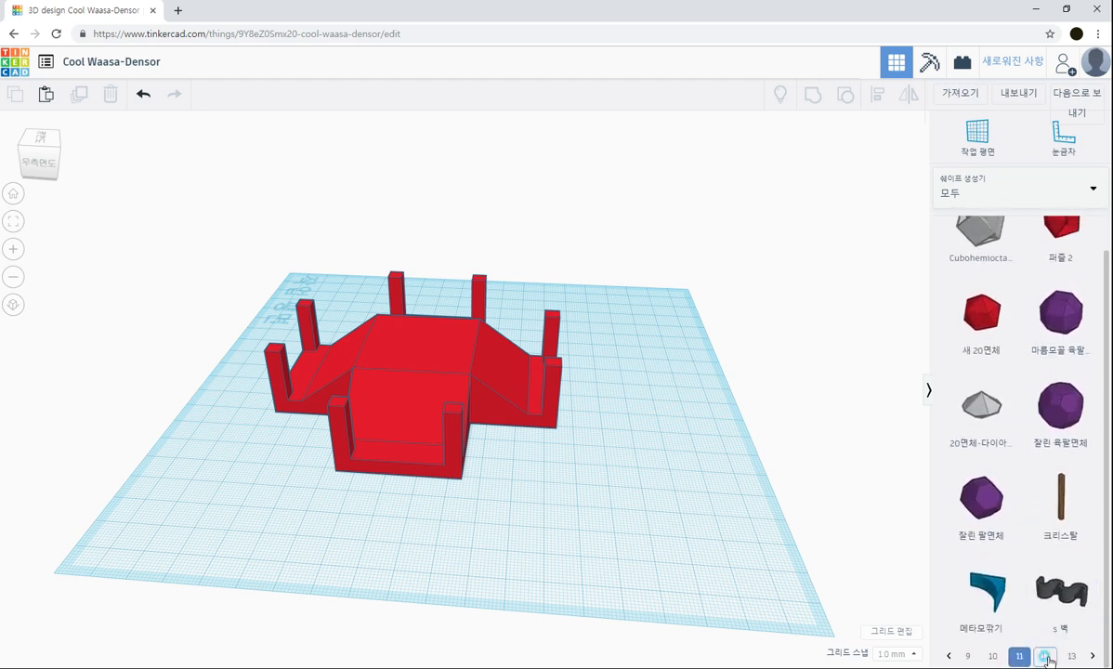
left_click(1046, 657)
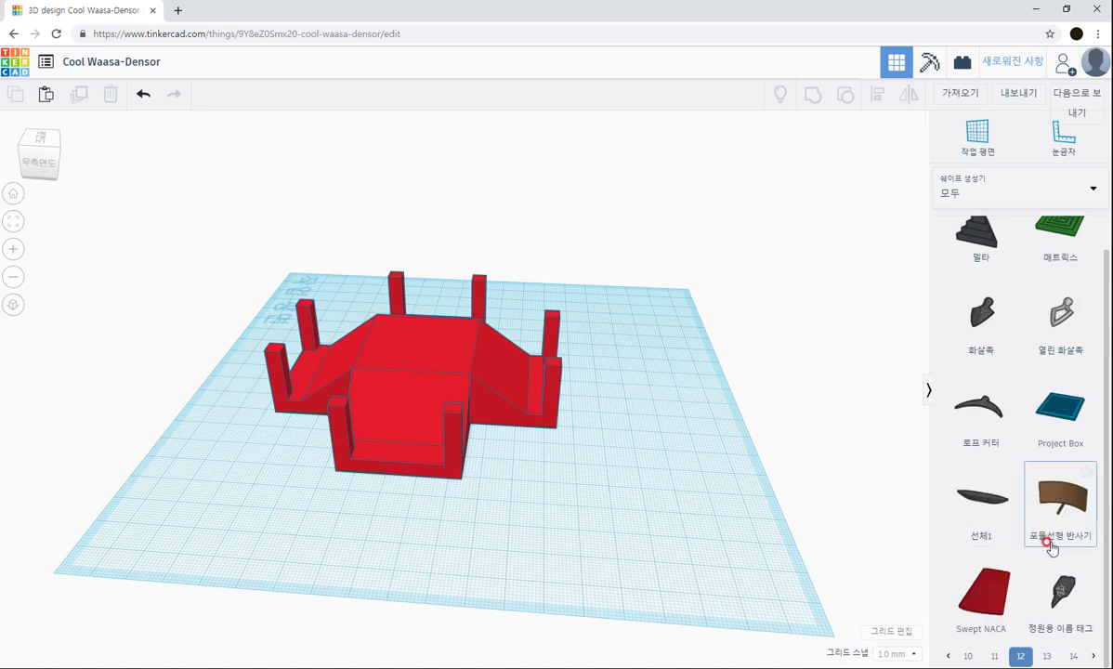
left_click(1047, 657)
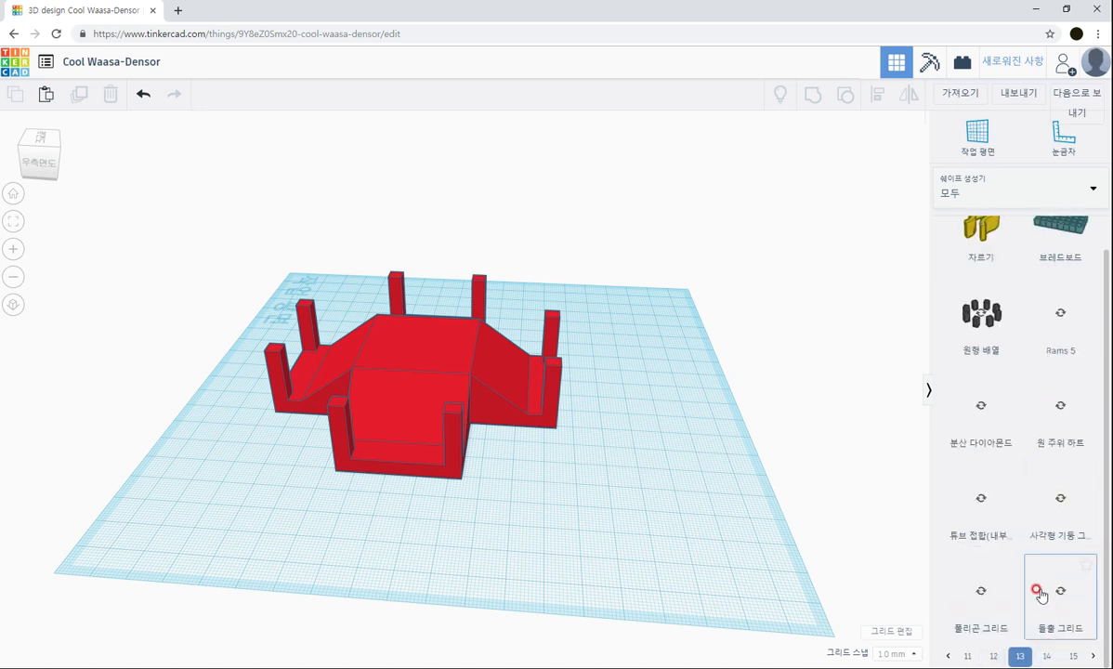
Step: Set a workplane on the centre box's top face and place a square pillar grid on it
left_click(1050, 519)
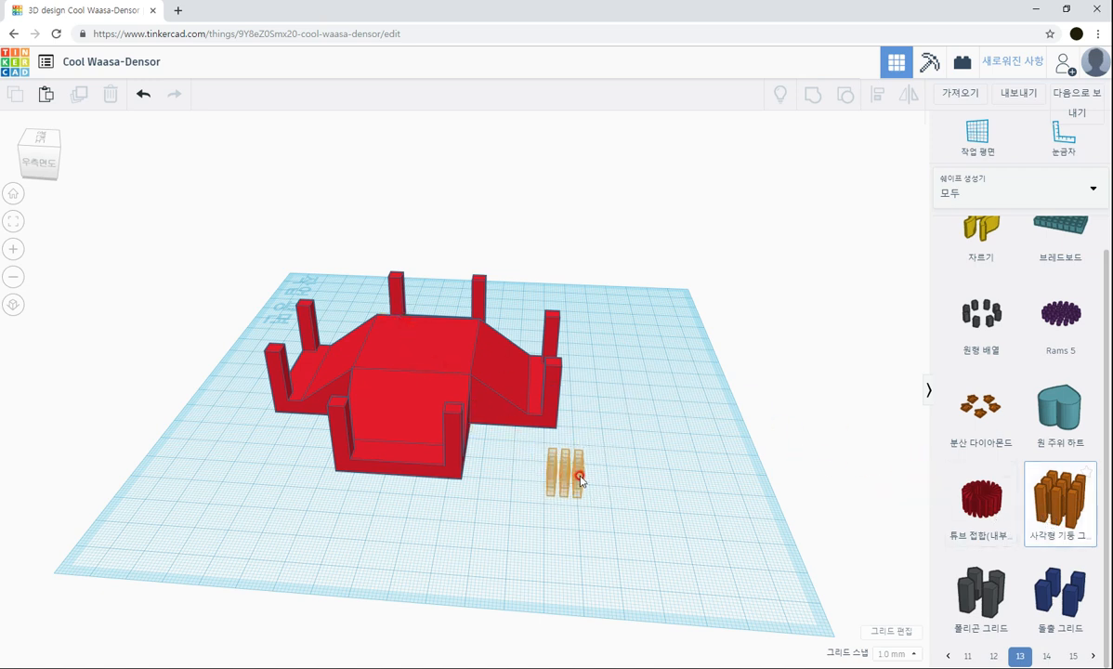
left_click(579, 477)
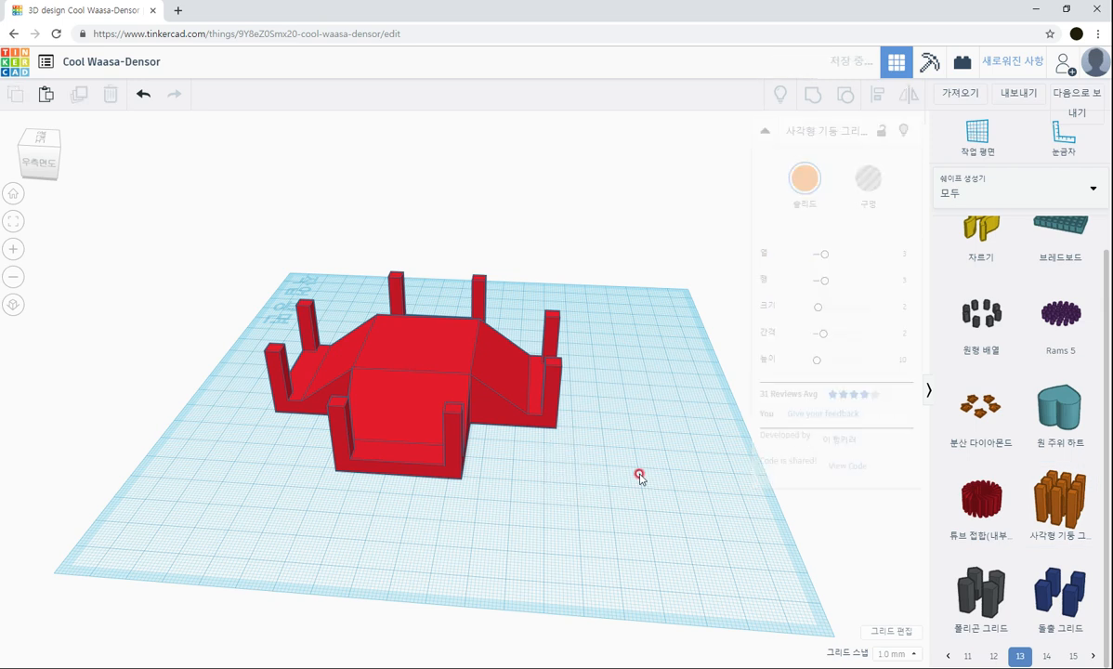
left_click(978, 138)
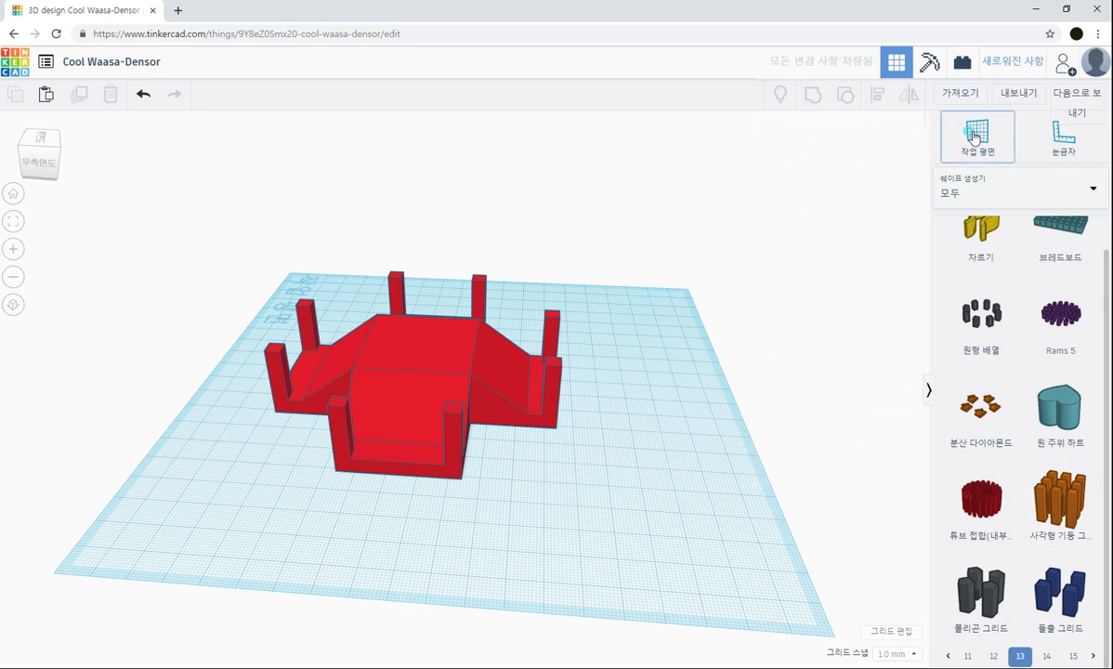
left_click(418, 346)
left_click(1061, 501)
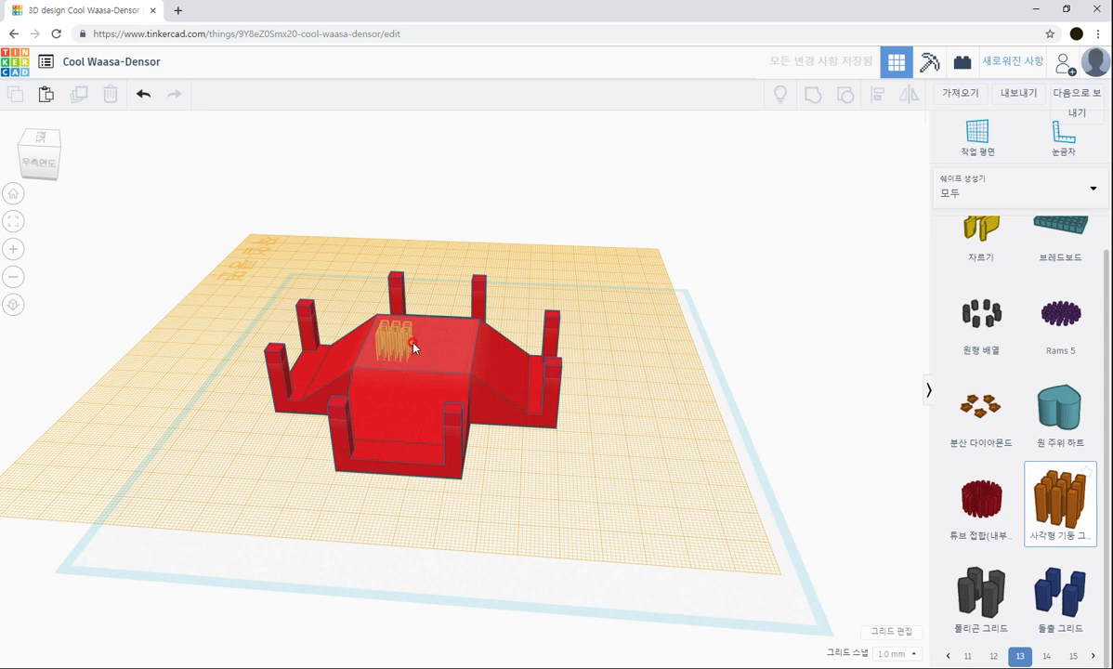
left_click(410, 338)
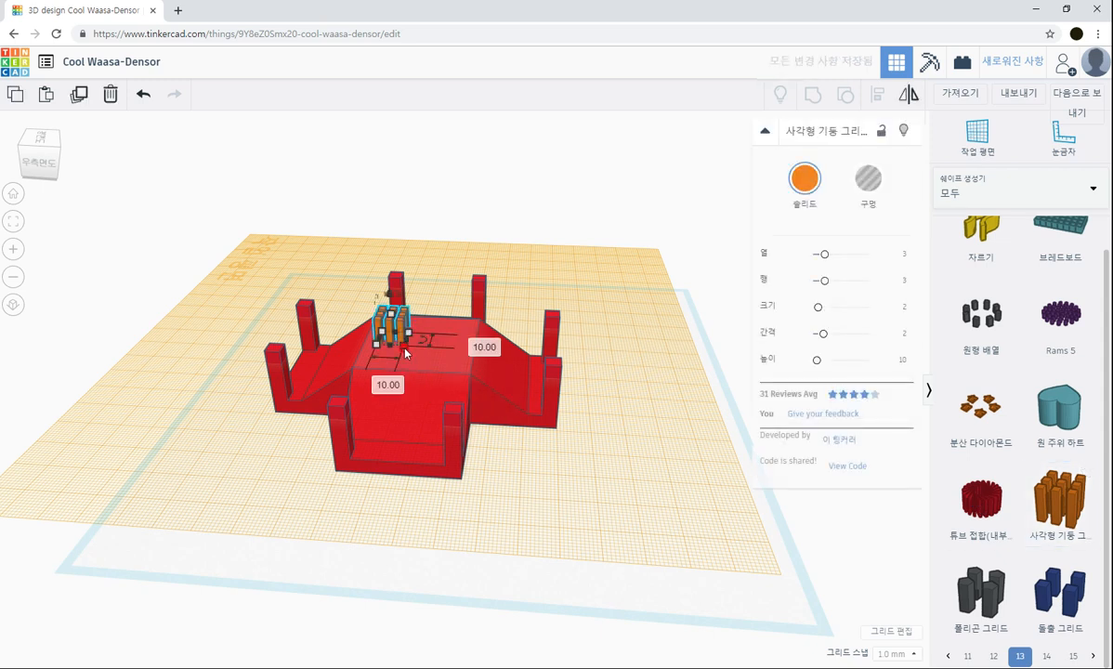
Step: Enlarge the pillar grid to about 26 × 20 mm and set both its columns and rows to 2
left_click_drag(426, 358, 445, 363)
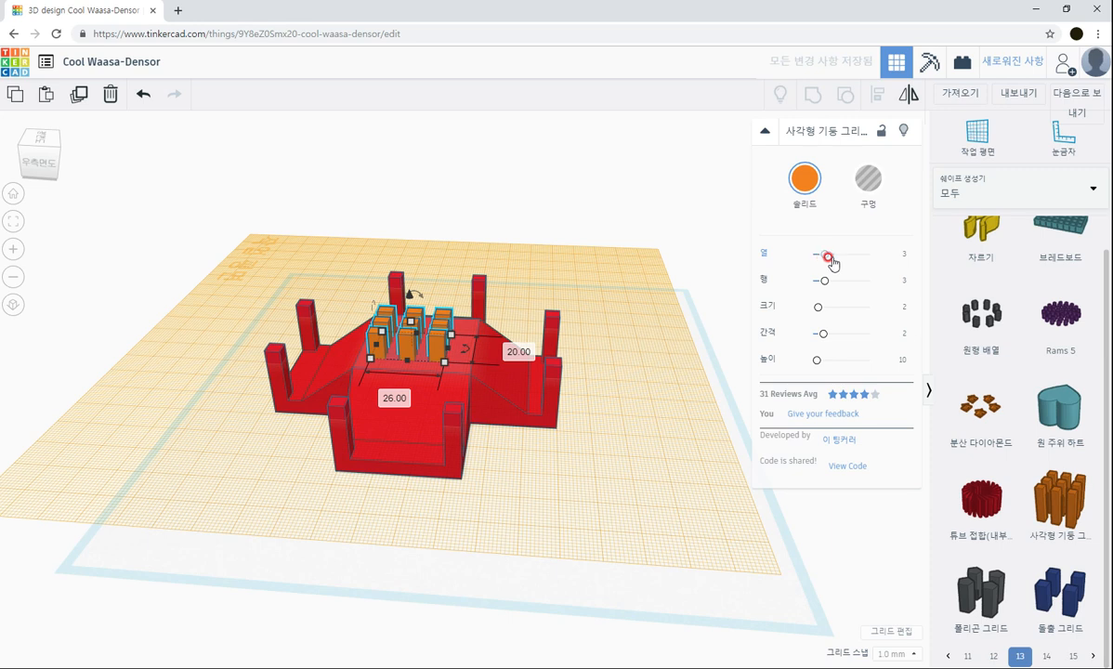
left_click(903, 255)
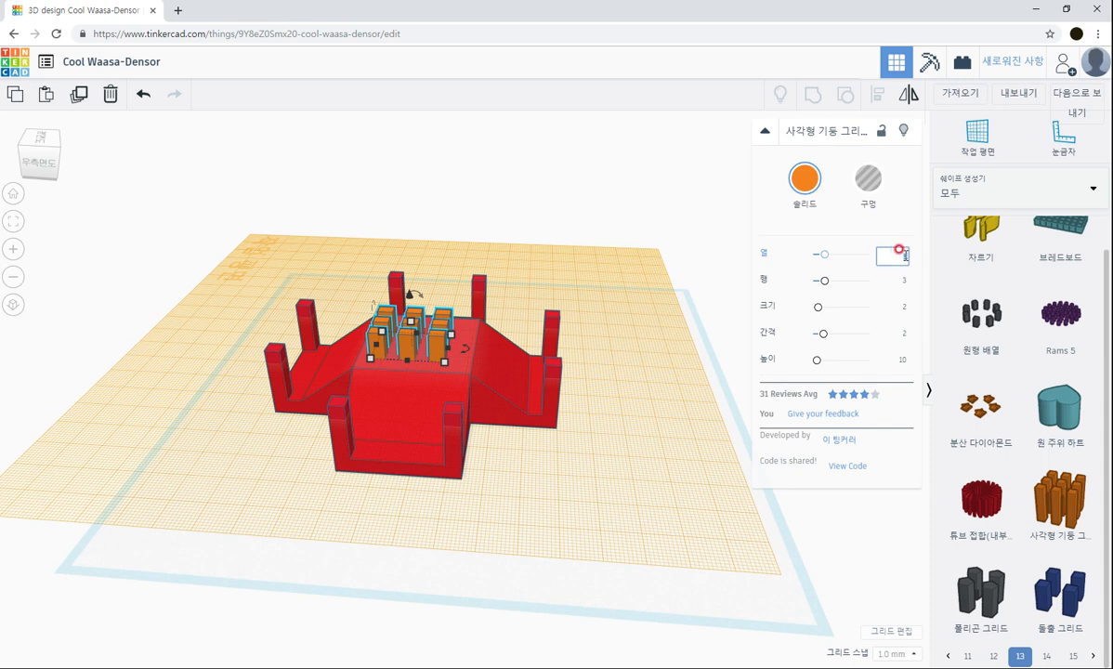
left_click(897, 278)
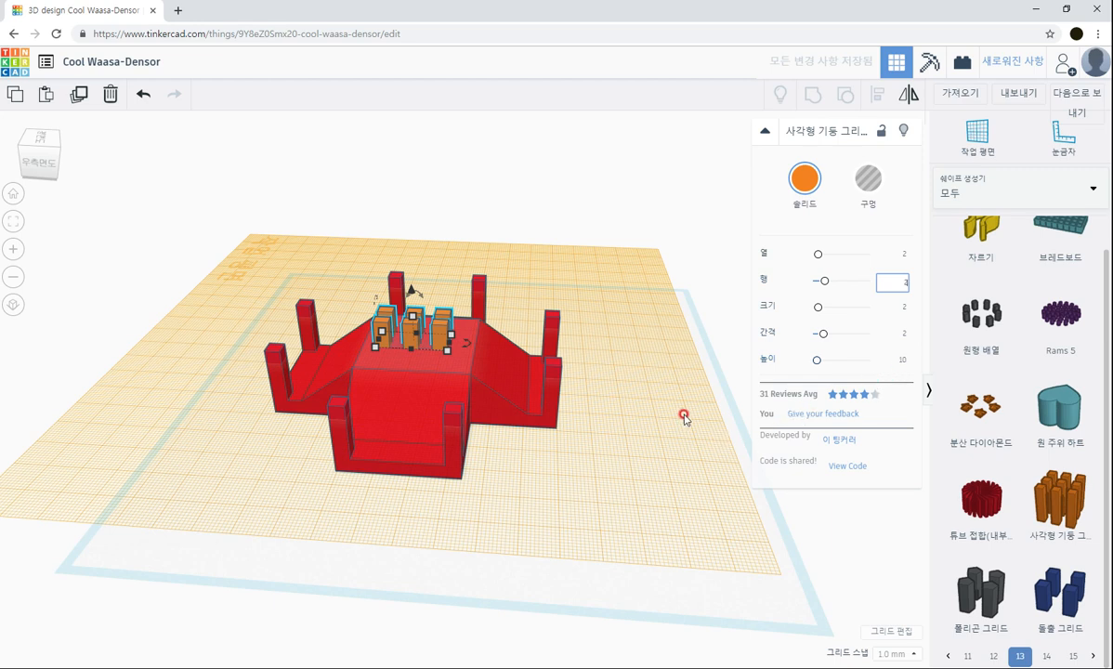
left_click(618, 372)
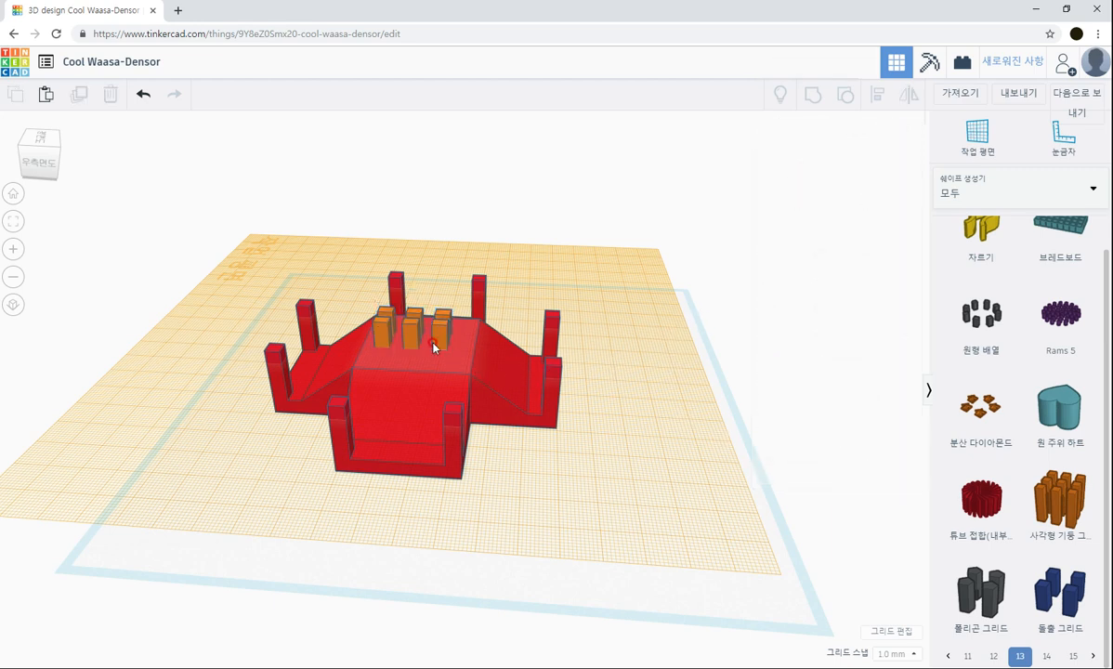
left_click(440, 341)
left_click(702, 320)
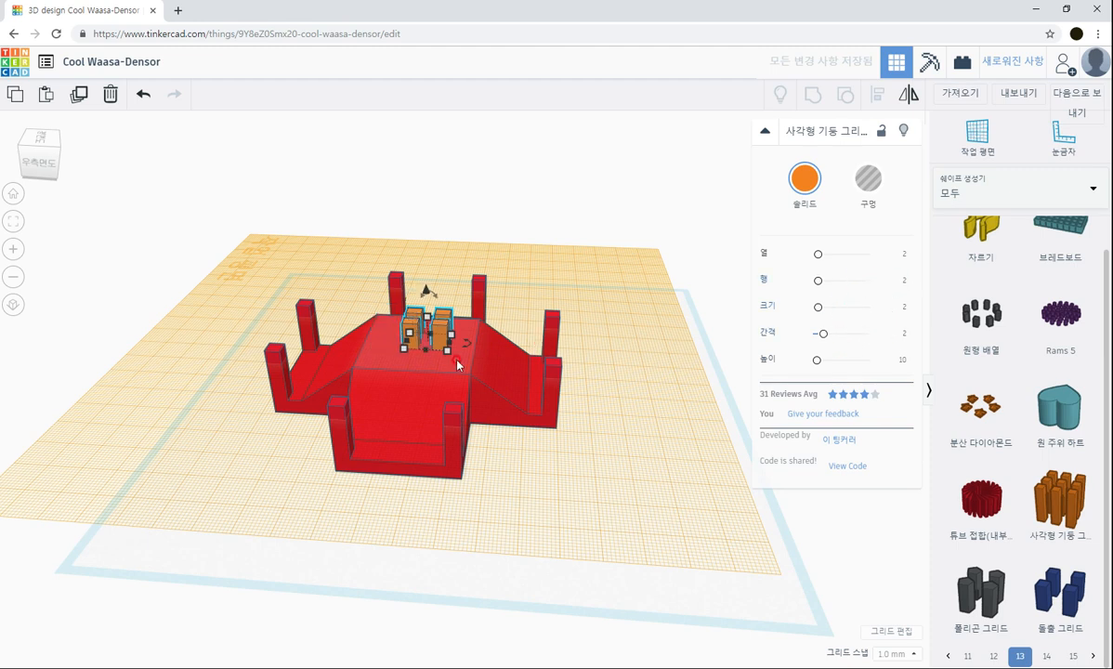
Step: Set the pillar grid's footprint to 30 × 30 mm on top of the centre box
mouse_move(449, 356)
left_click_drag(445, 342, 451, 368)
left_click(400, 397)
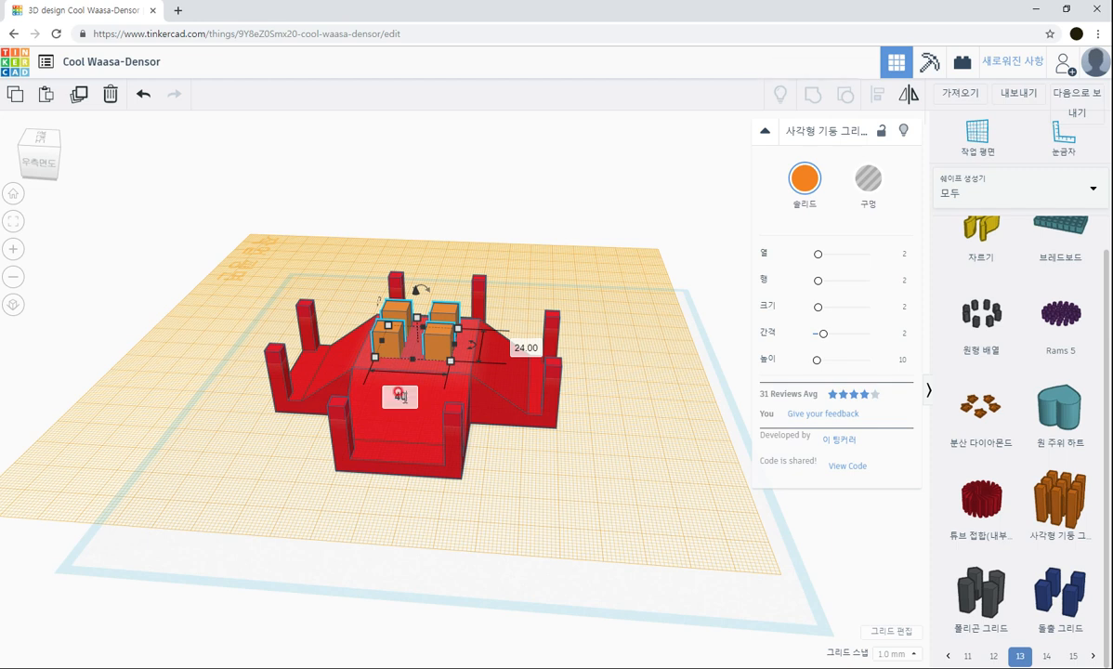
type("40")
key("Tab")
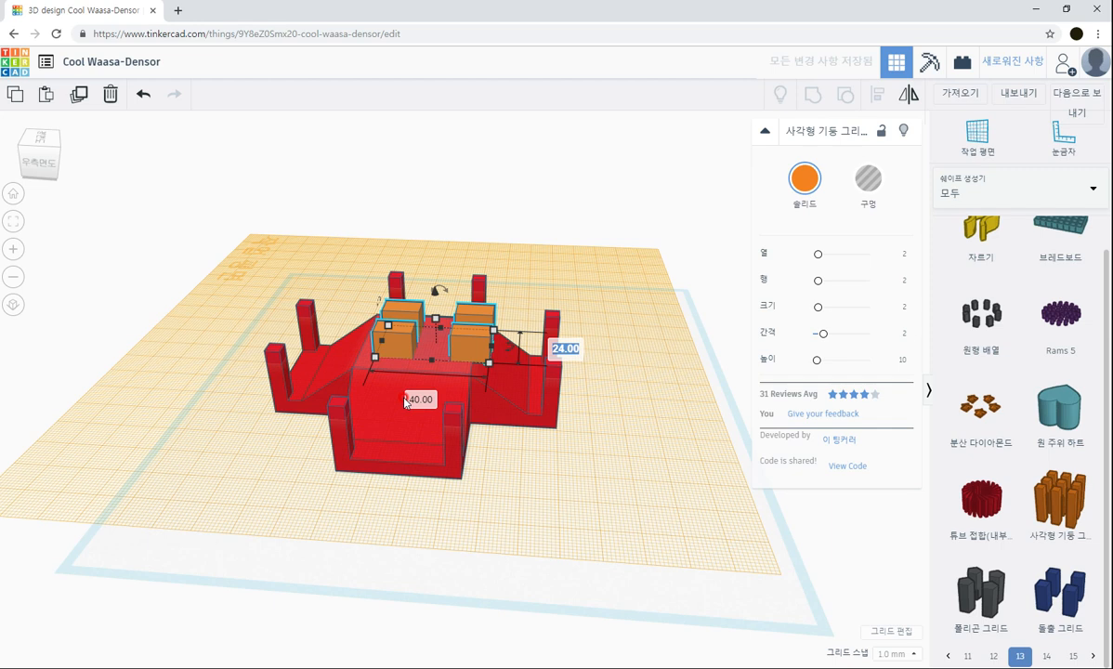
key("BackSpace")
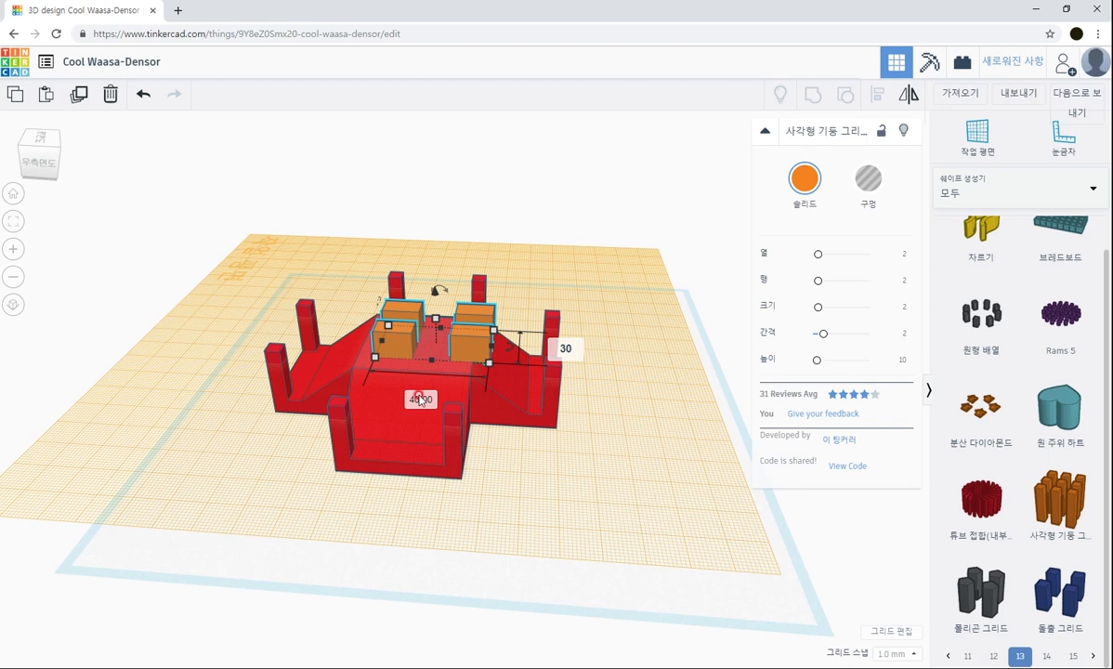
key("Tab")
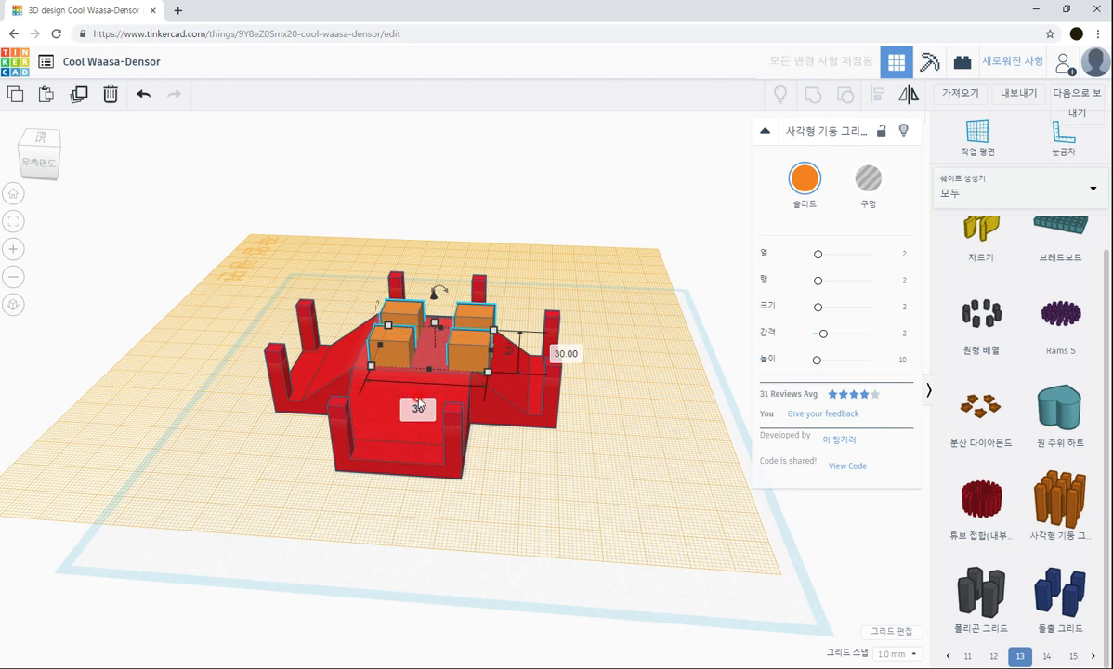
type("30")
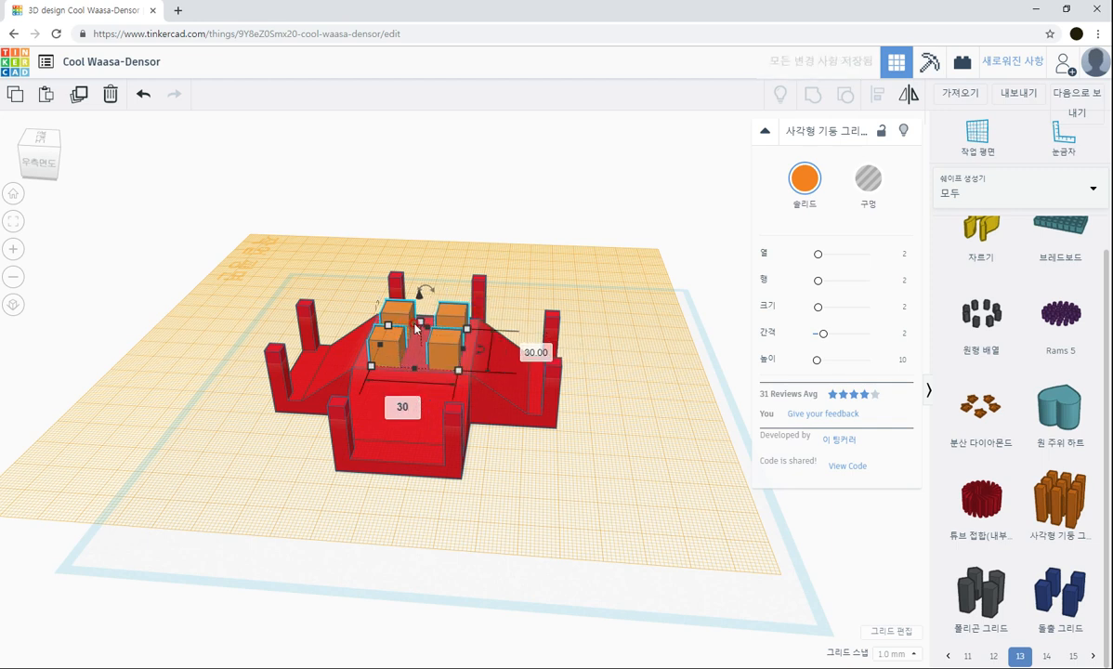
key("Return")
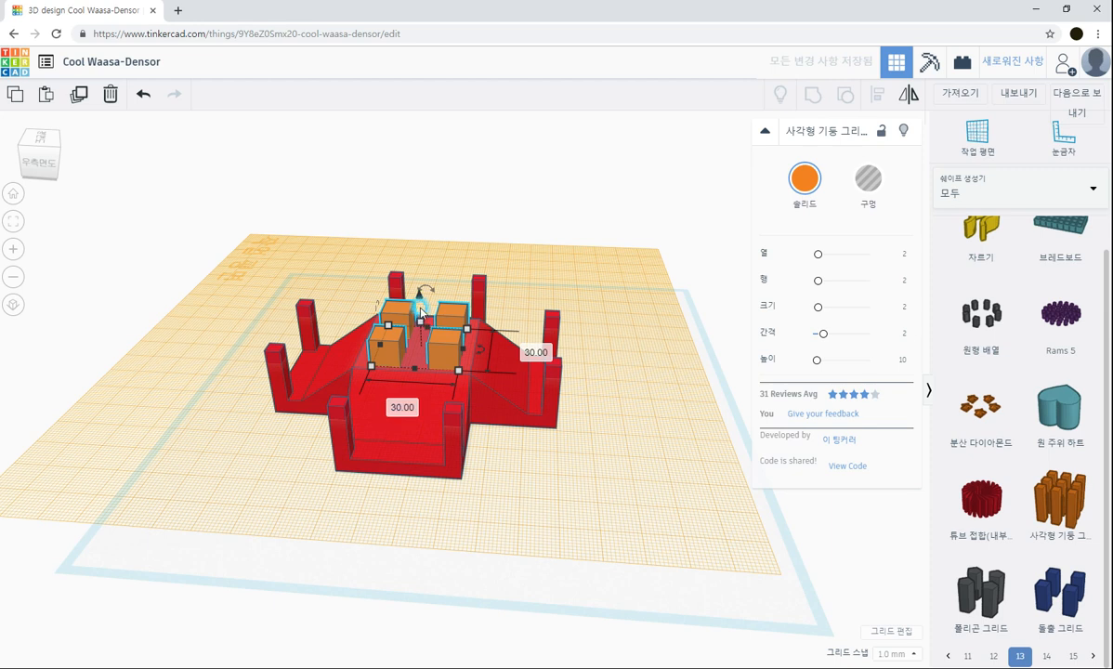
Step: Stretch the four pillars to a height of 20 mm
left_click_drag(420, 324, 417, 285)
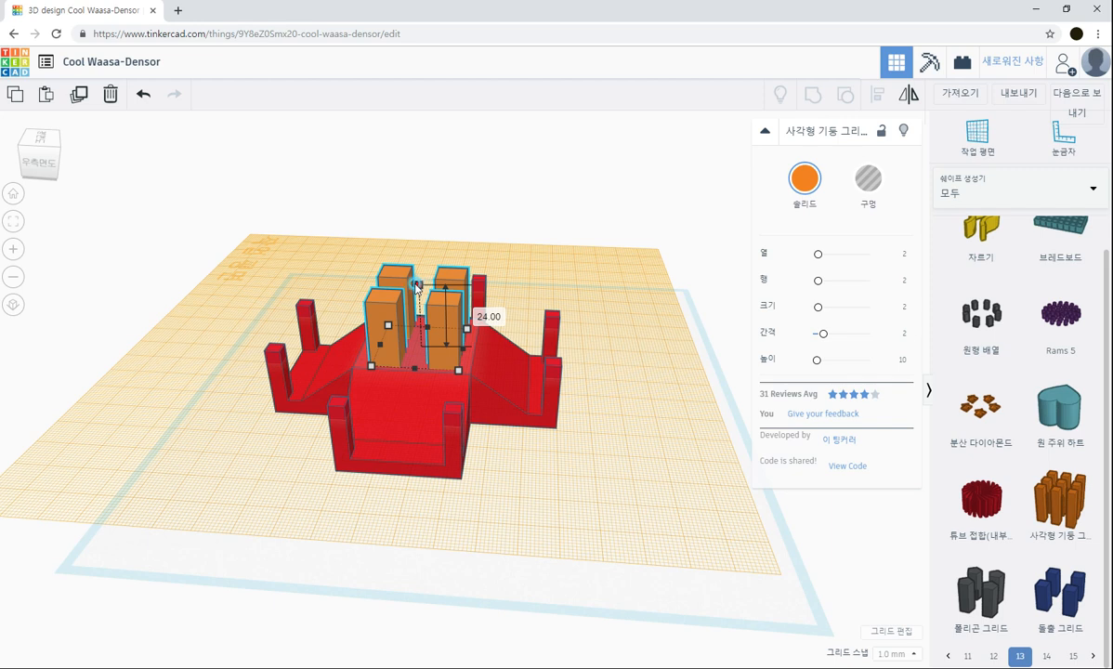
left_click_drag(415, 285, 418, 296)
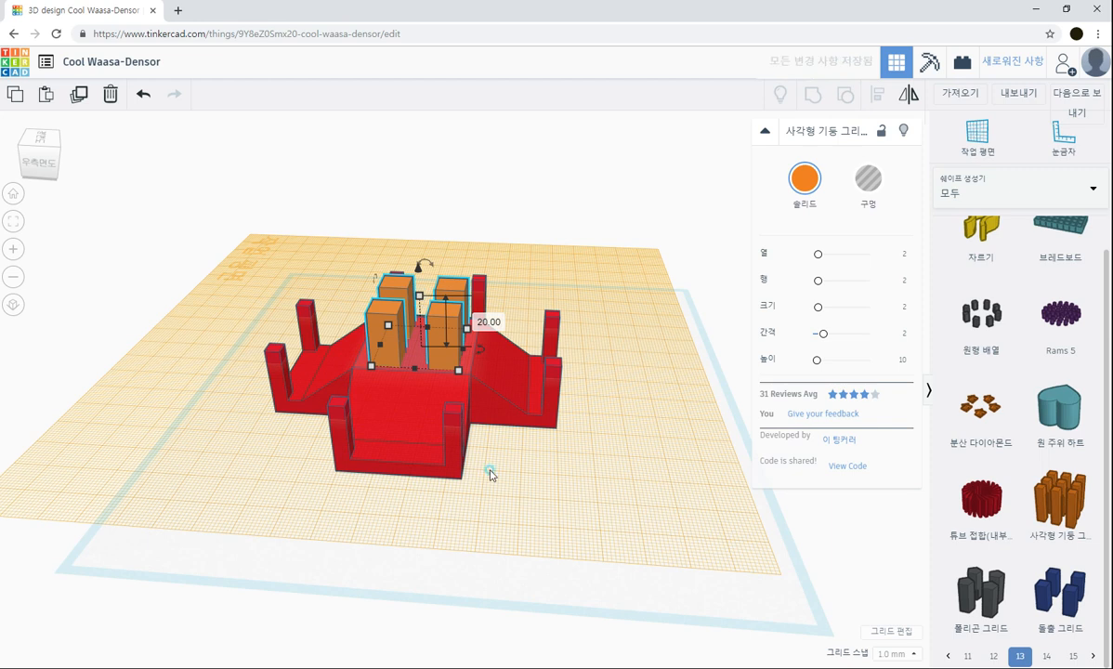
left_click(489, 469)
Step: Centre the pillar grid on the cross-shaped model in both horizontal directions using Align
left_click(446, 358)
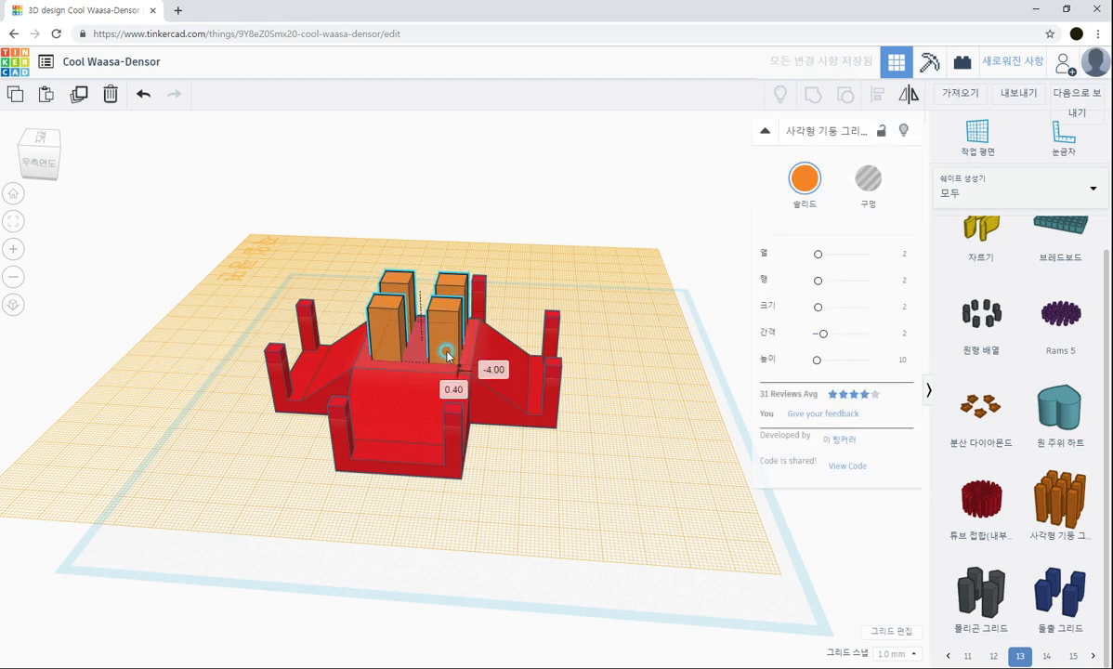
left_click(533, 482)
left_click_drag(264, 251, 531, 493)
left_click(879, 95)
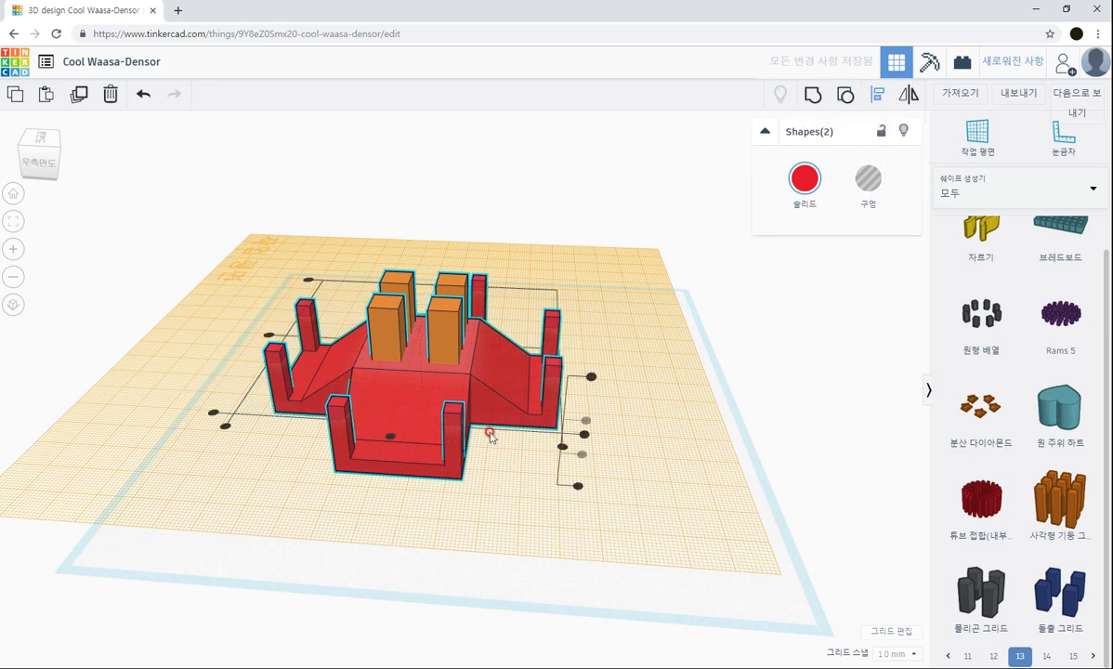
right_click_drag(431, 480, 410, 552)
left_click(405, 530)
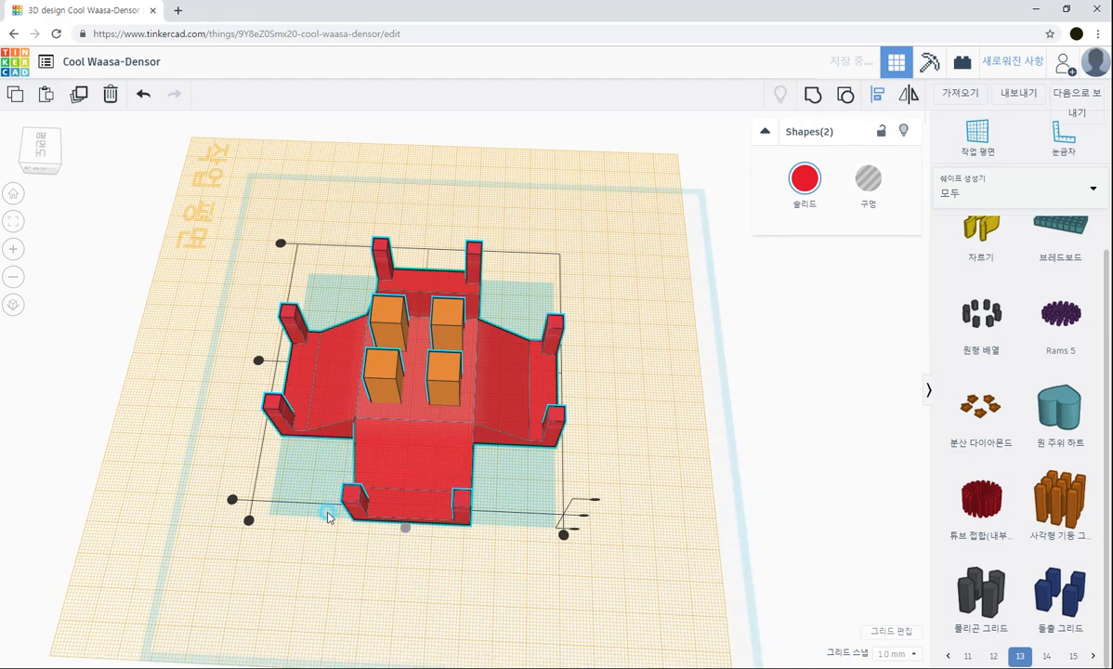
left_click(259, 360)
left_click(413, 570)
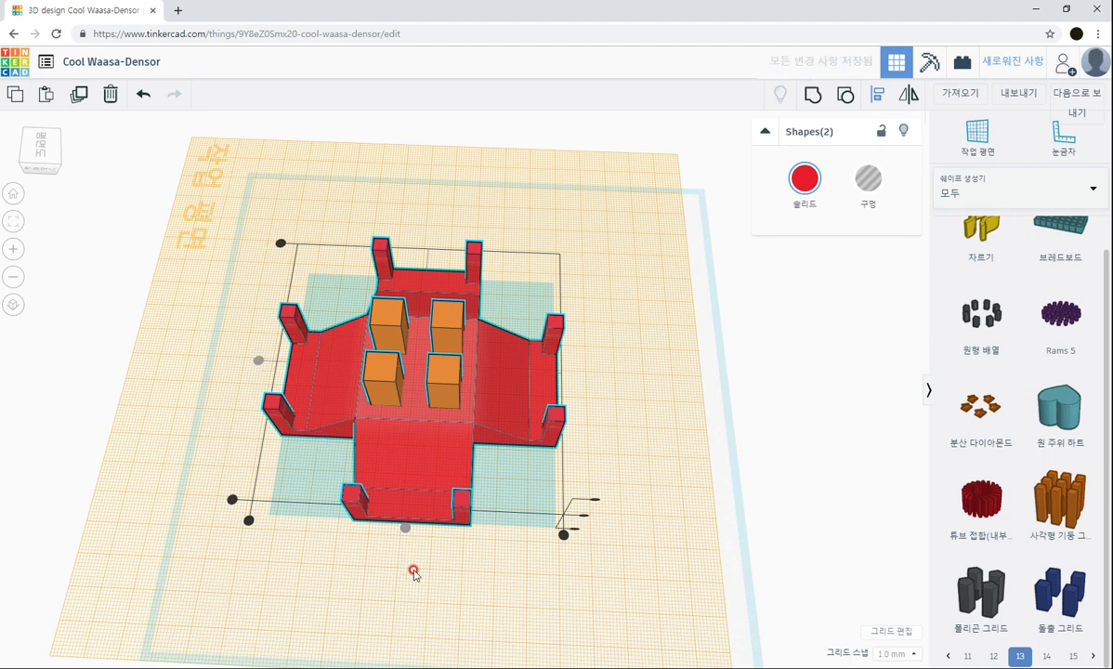
right_click_drag(420, 556, 431, 477)
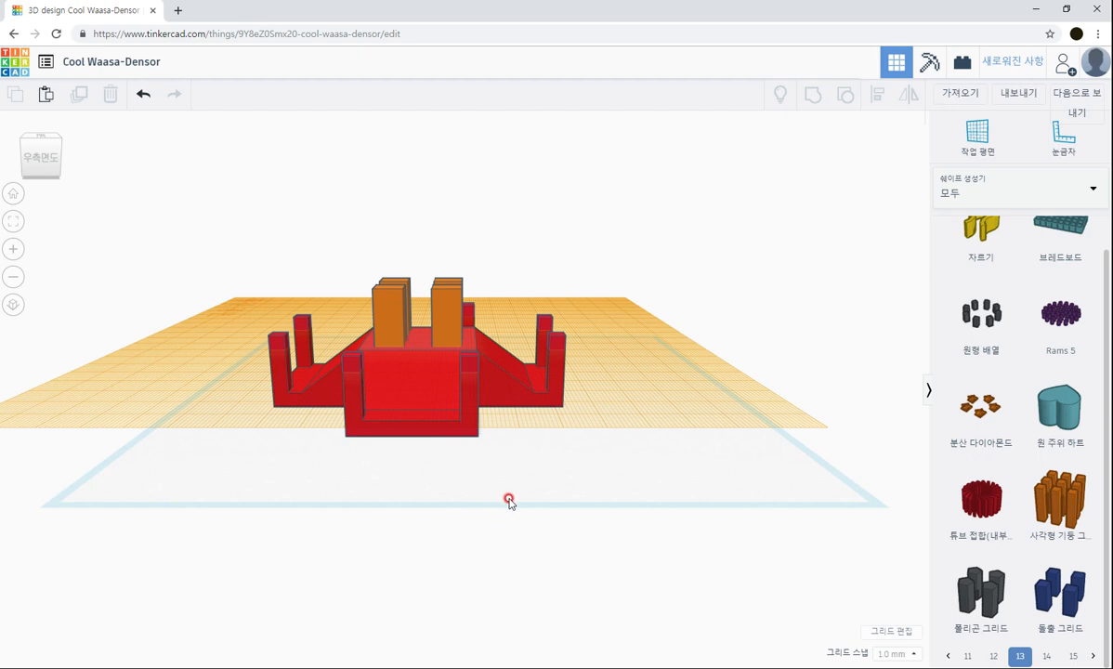
Step: Switch the shape library to Tinkercad's basic shapes (기본 쉐이프) and find the solid box
right_click_drag(575, 496, 575, 521)
left_click(963, 194)
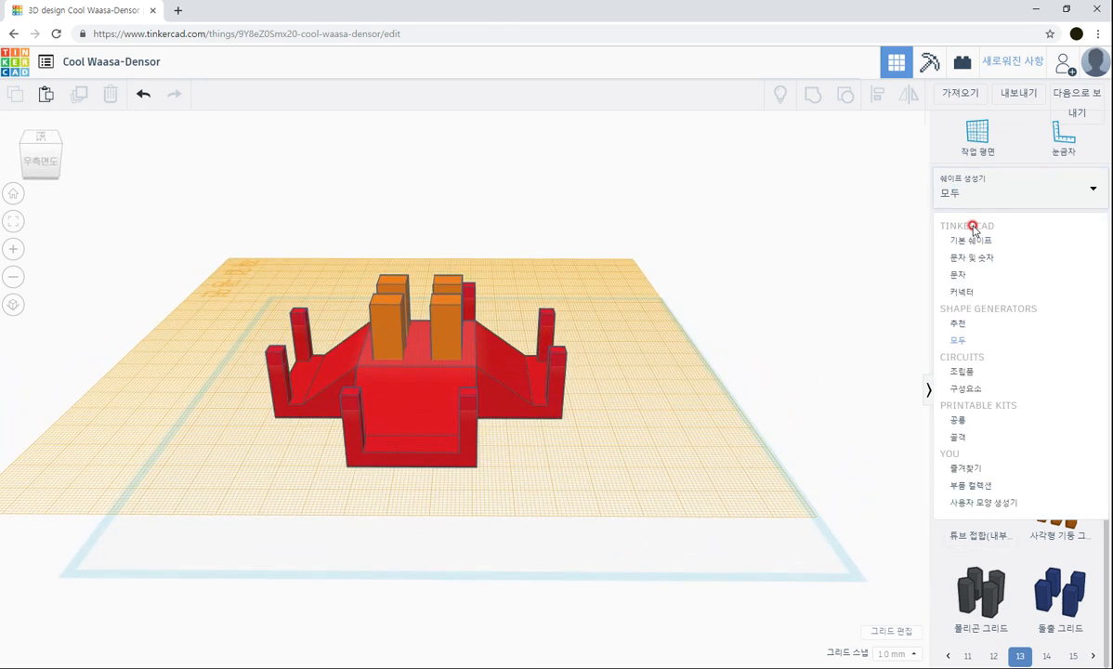
left_click(971, 241)
scroll(983, 474, "down", 1)
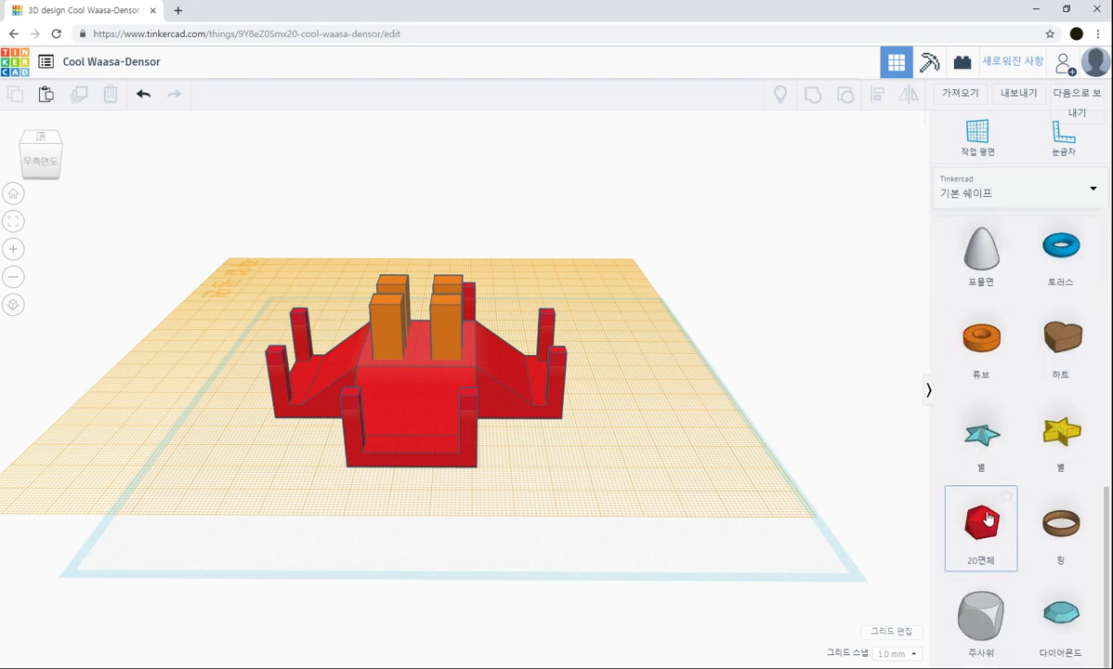
scroll(986, 418, "up", 6)
scroll(987, 329, "up", 3)
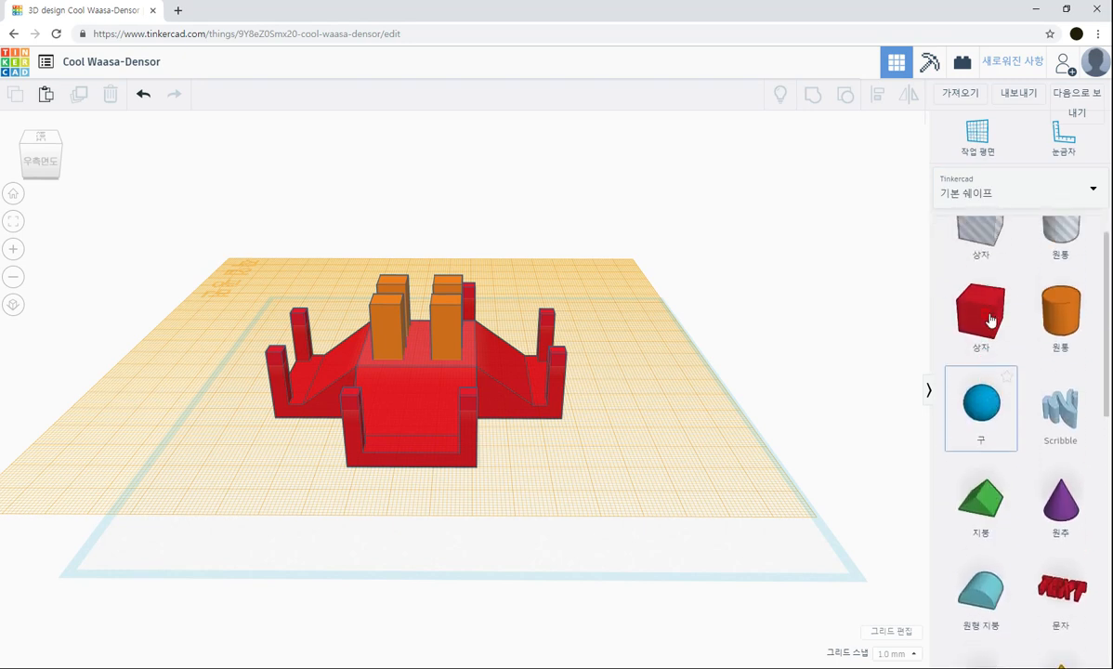
left_click_drag(989, 365, 673, 394)
key("Escape")
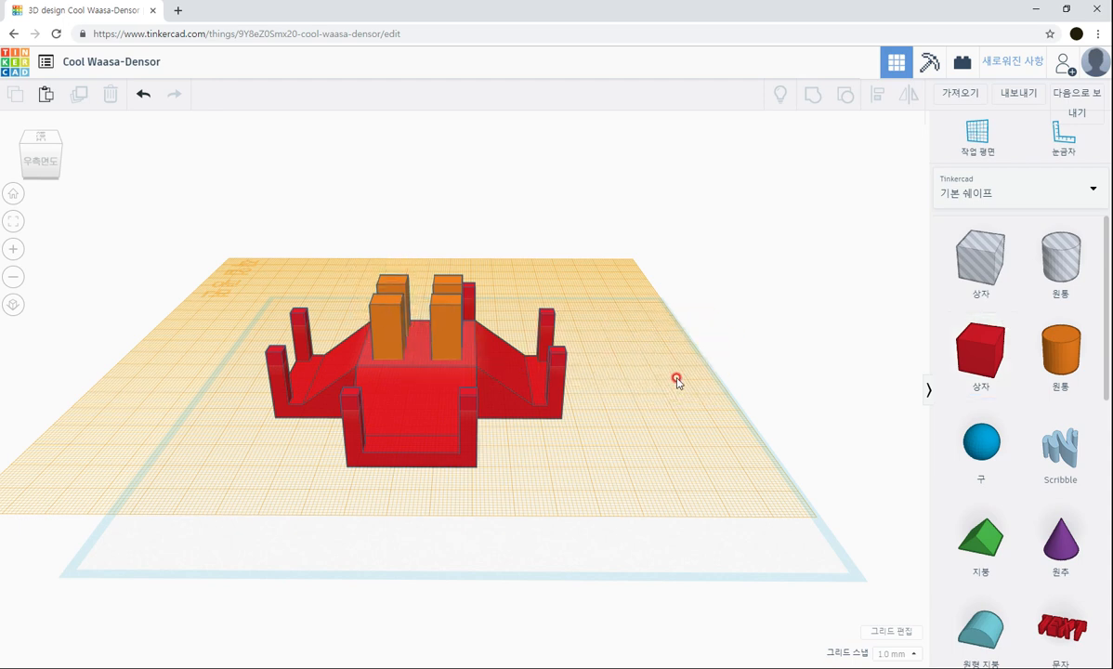
Step: Set a workplane on the top face of the pillars and place a solid box on it
left_click(986, 139)
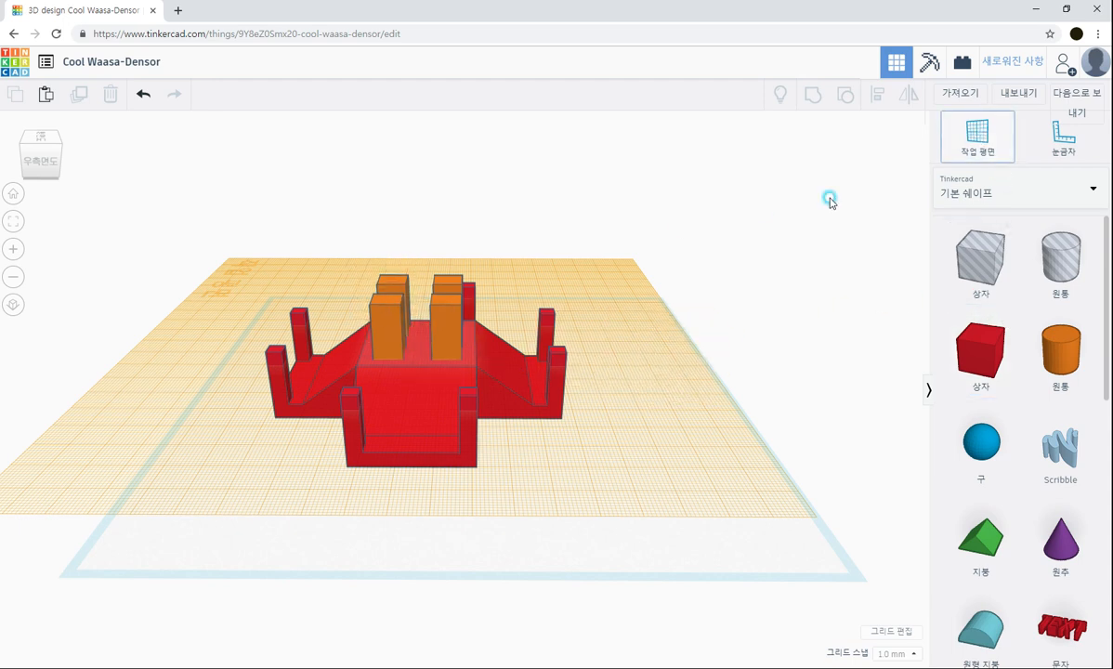
left_click(448, 302)
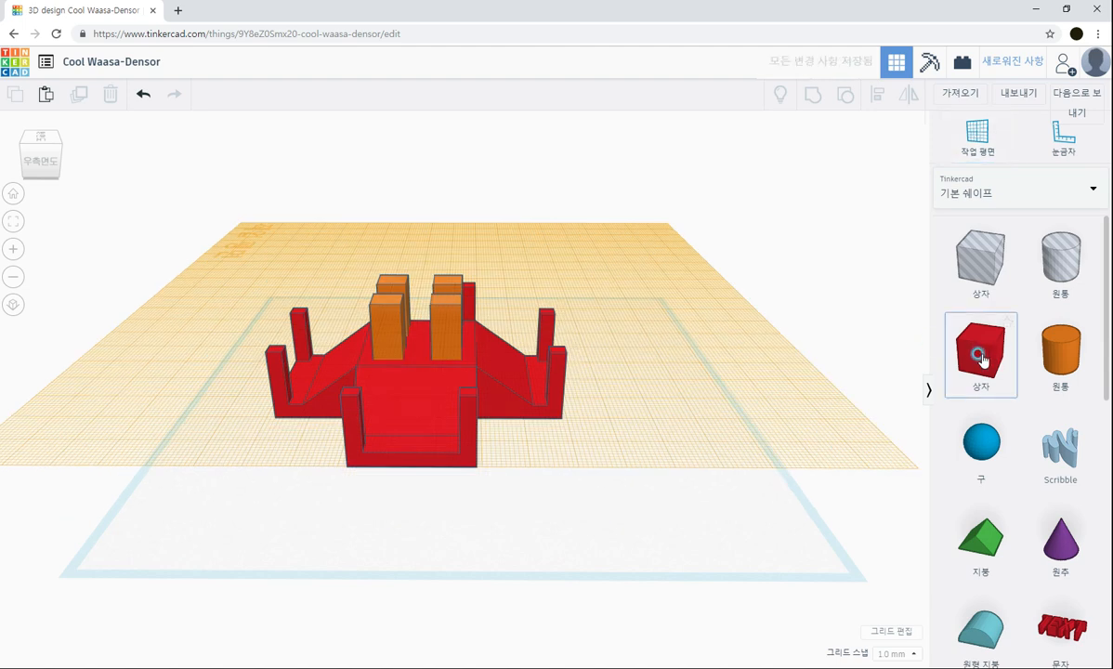
left_click(983, 360)
left_click(409, 294)
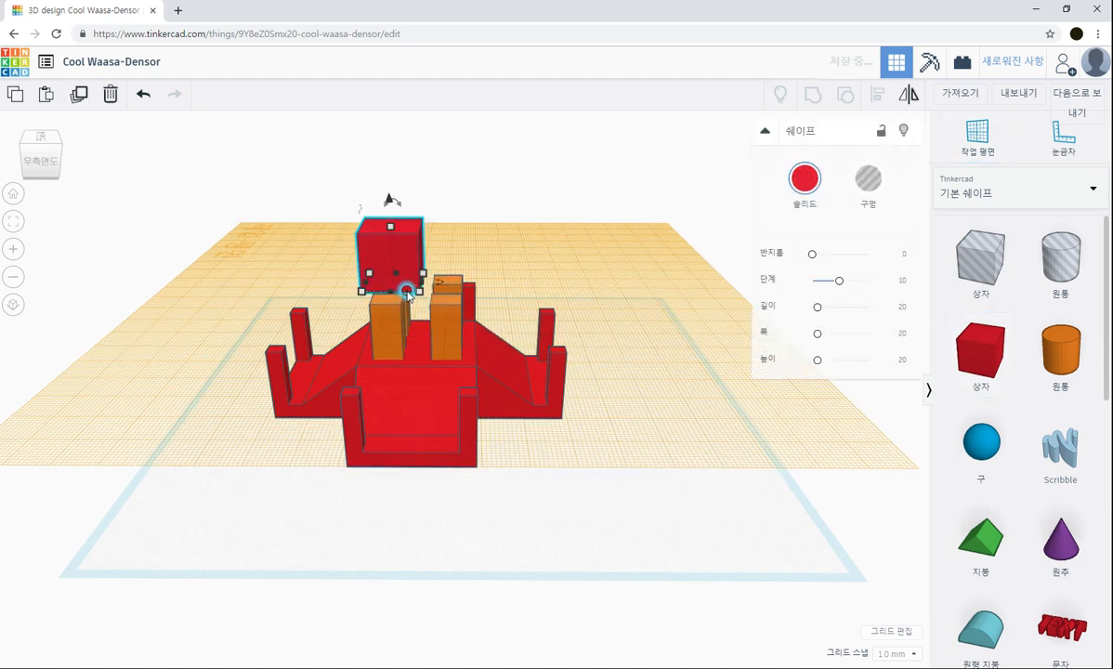
Step: Set the box's footprint above the pillars to 36 × 36 mm and flatten it to 2 mm high
left_click_drag(407, 294, 479, 322)
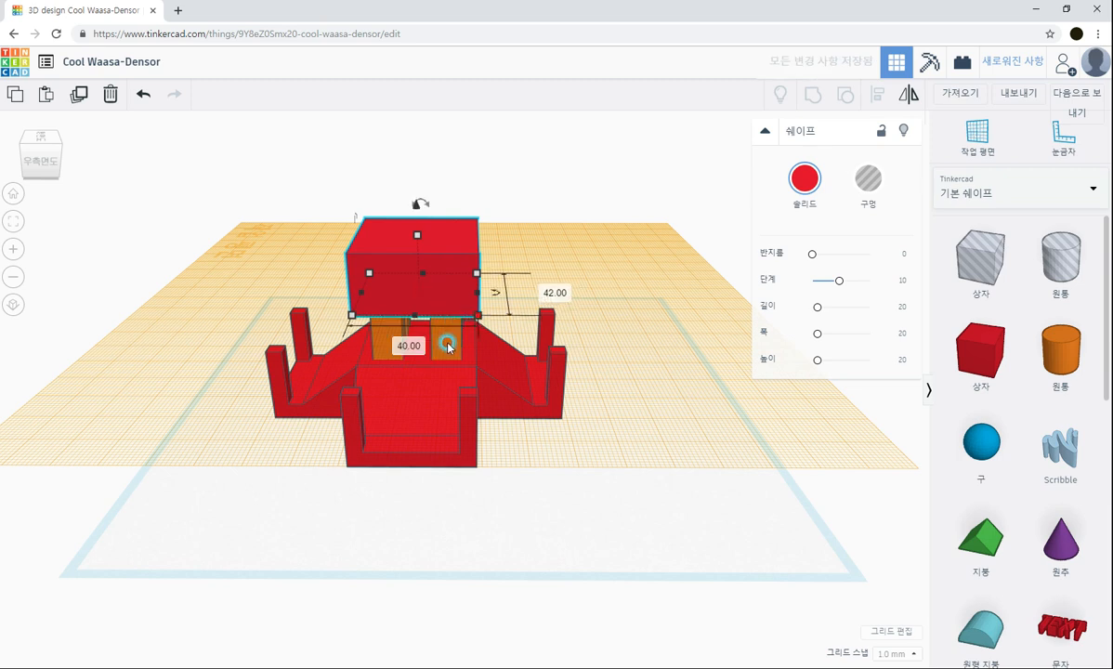
left_click(409, 345)
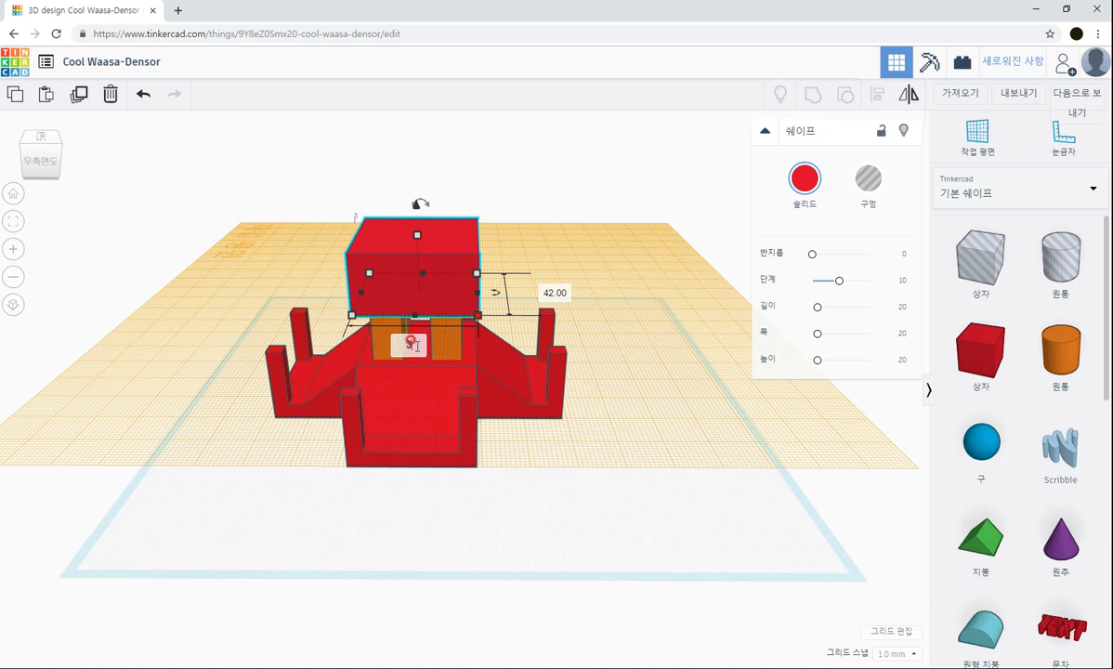
type("36")
key("Tab")
type("36")
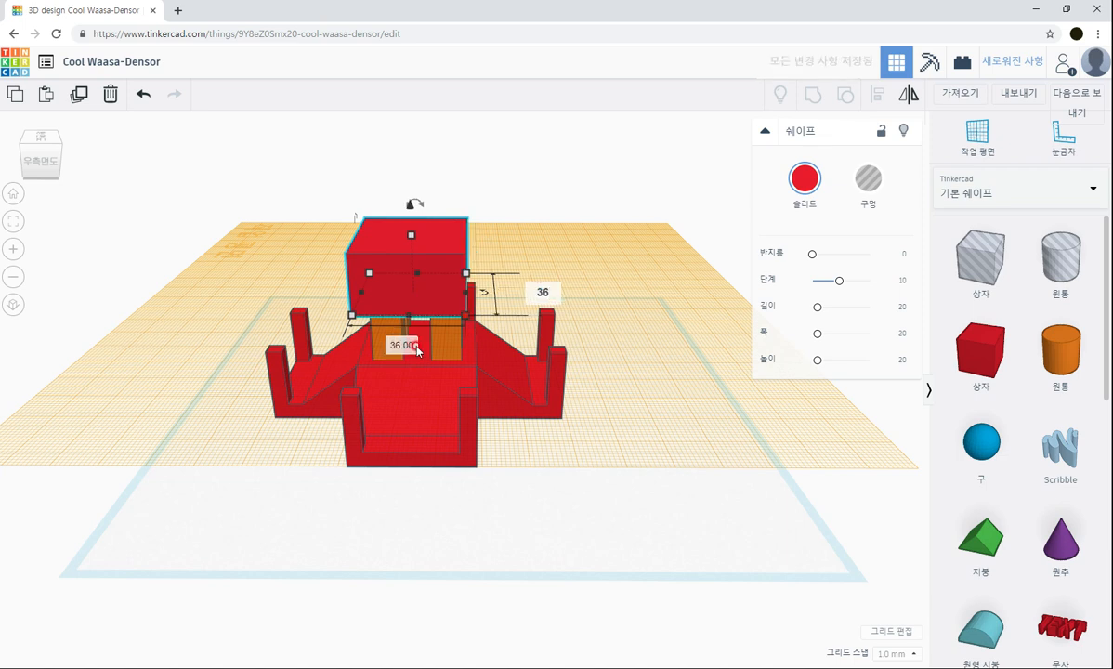
key("Return")
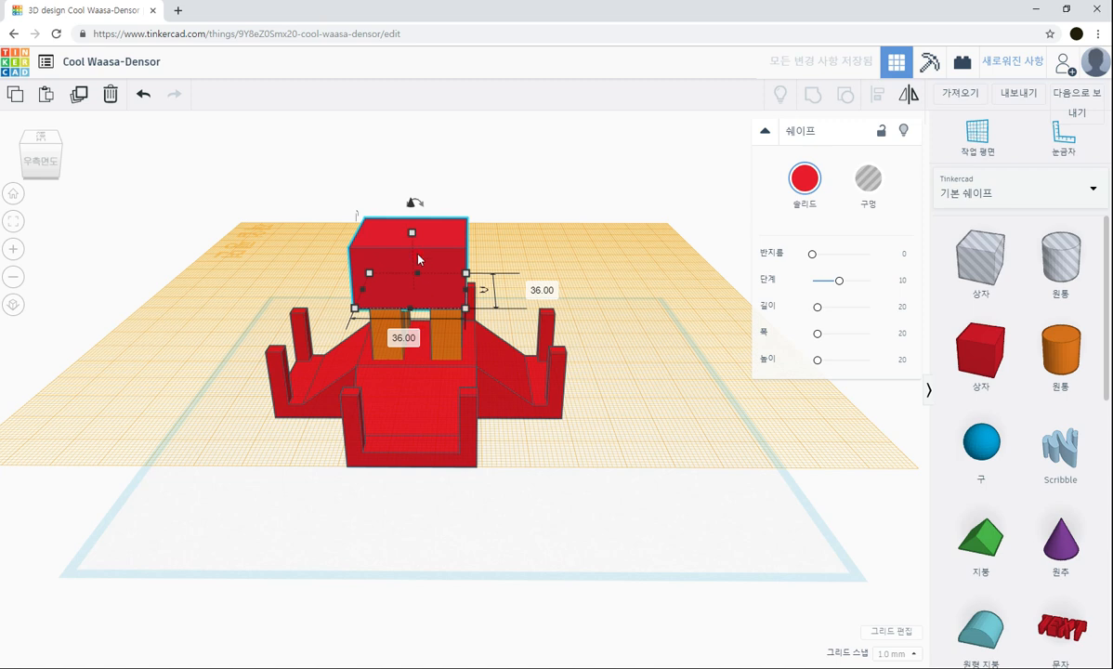
left_click_drag(413, 238, 415, 288)
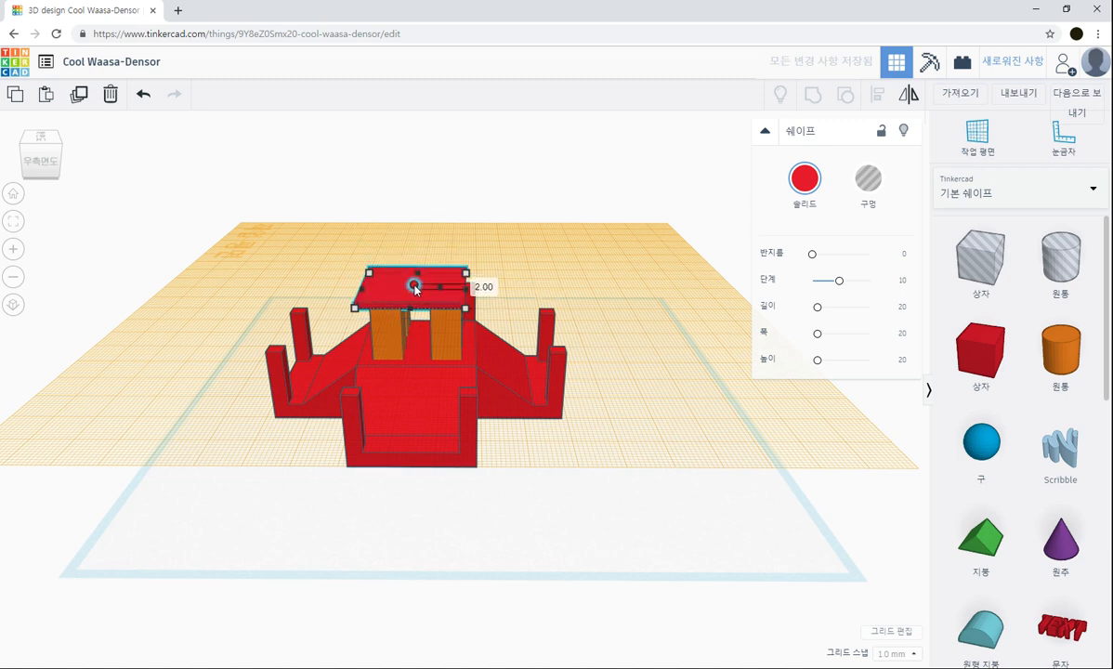
Step: Centre the flat slab over the pillars and cross-shaped model in both horizontal directions using Align
left_click(291, 228)
right_click_drag(291, 228, 379, 324)
left_click_drag(228, 239, 623, 540)
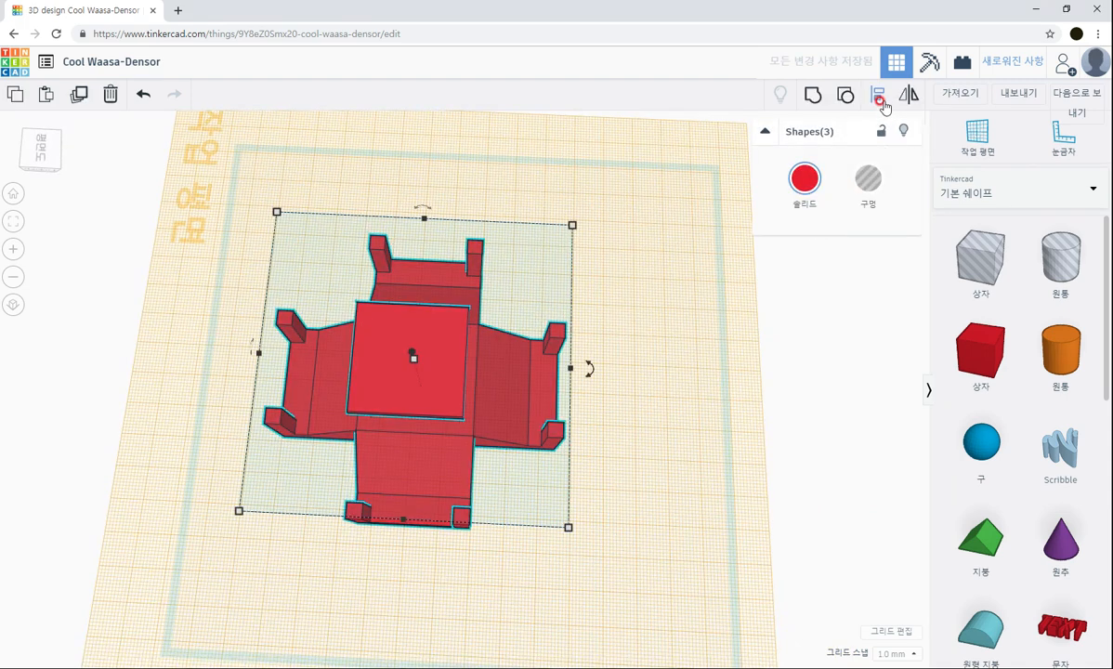
left_click(237, 352)
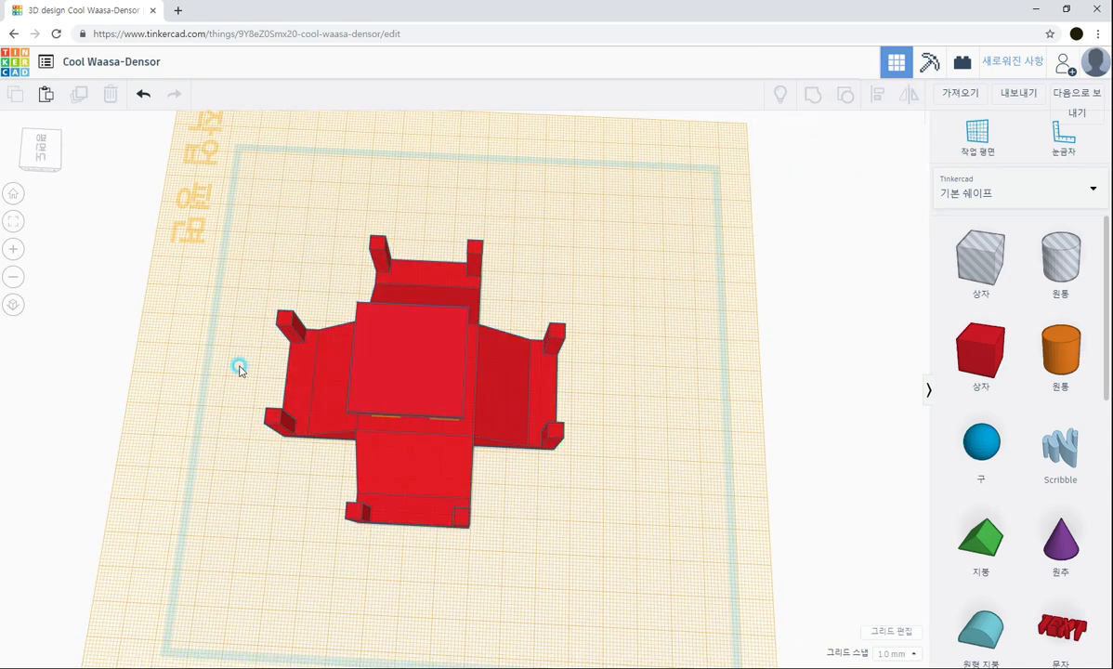
left_click_drag(237, 179, 580, 558)
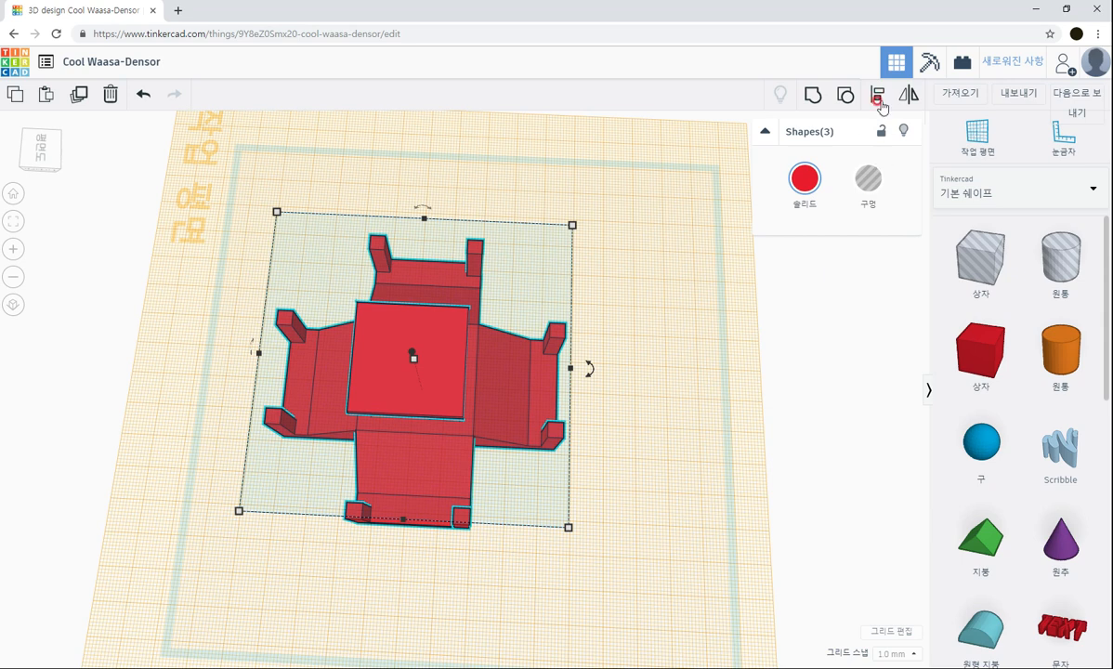
left_click(403, 541)
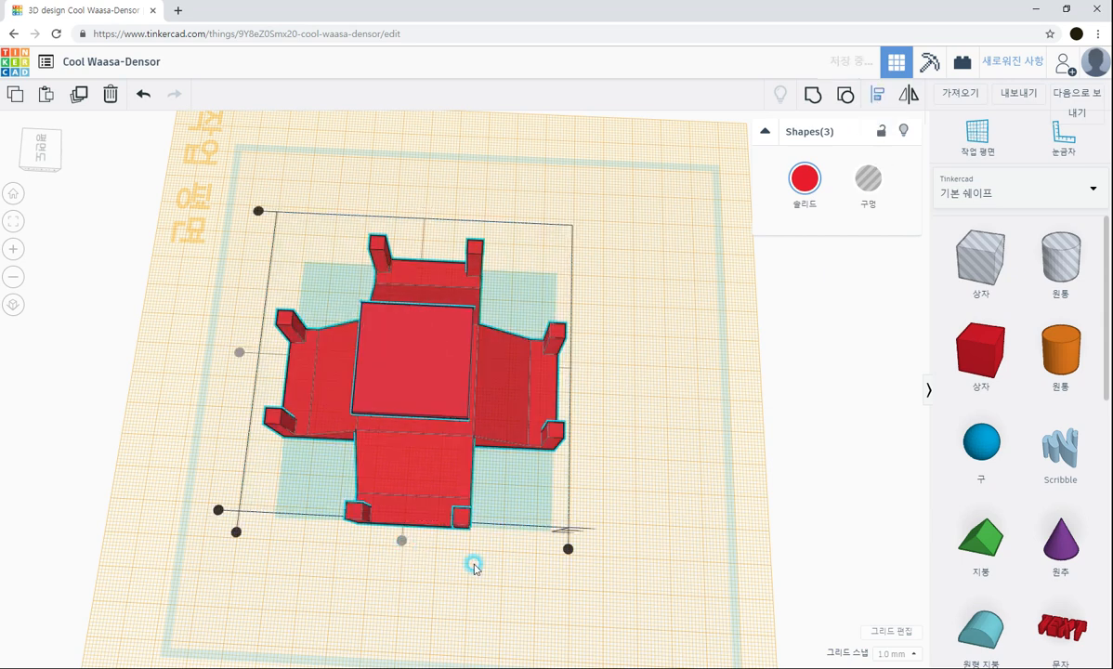
left_click(638, 490)
right_click_drag(639, 490, 457, 331)
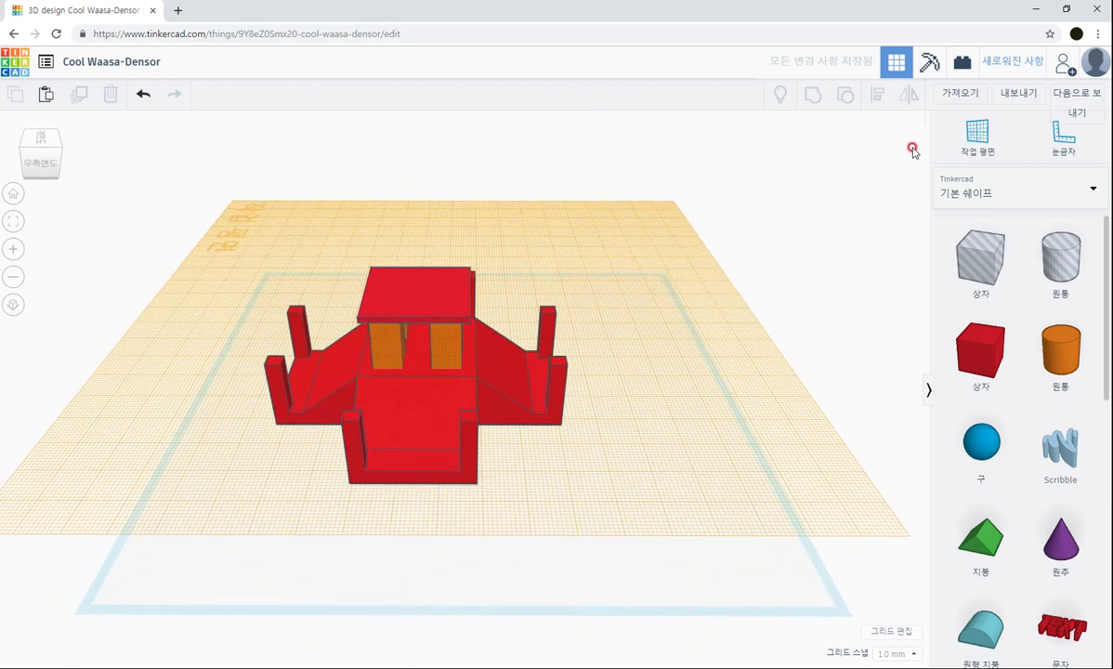
Step: Set a workplane on the slab's top face and place another solid box on it
left_click(967, 356)
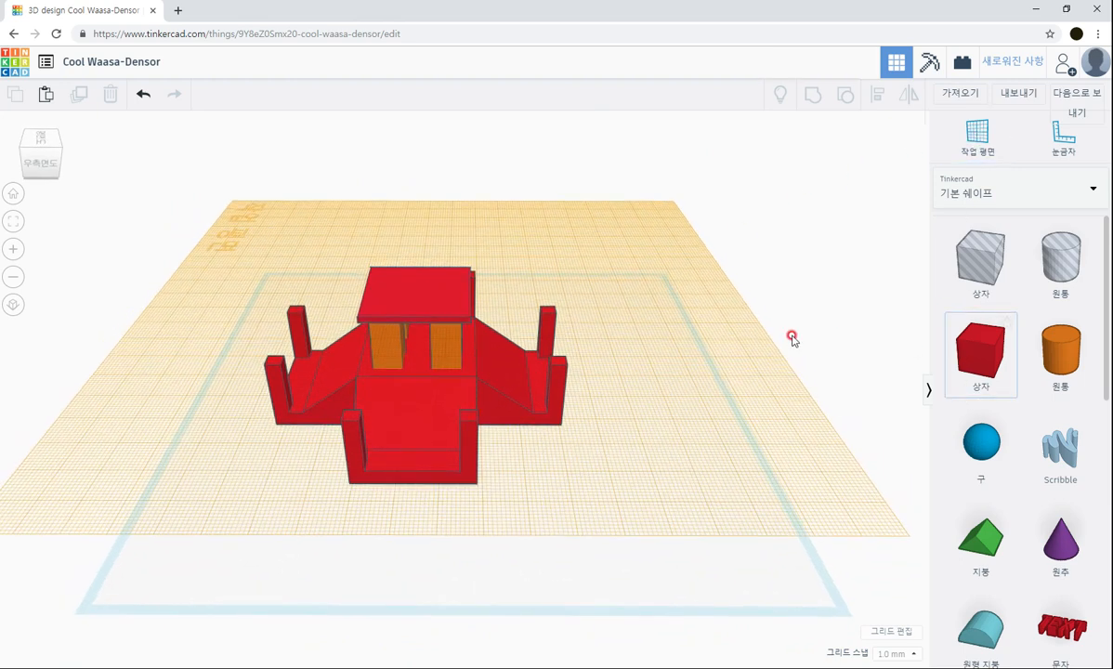
left_click(966, 144)
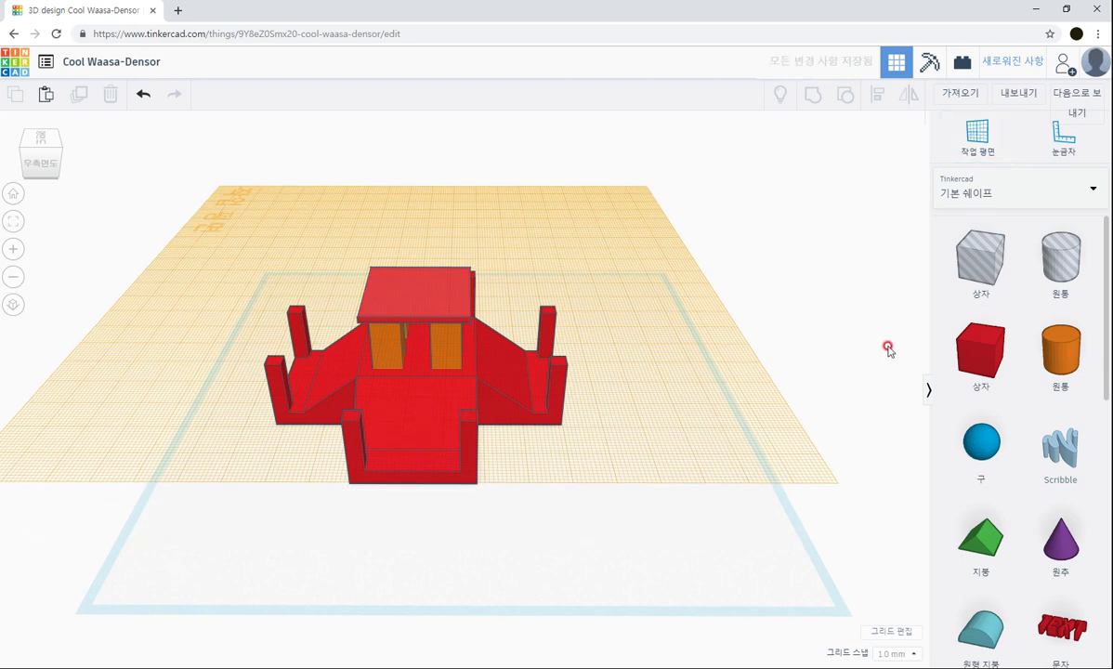
left_click(966, 370)
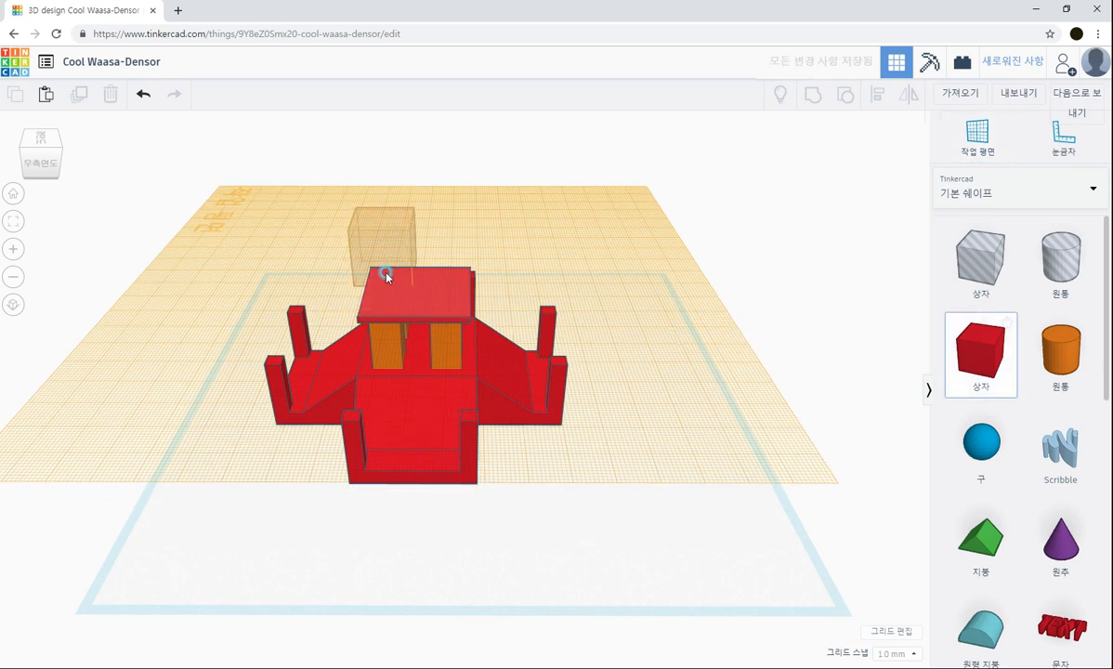
left_click(380, 273)
Step: Set the second box's footprint to 44 × 44 mm and flatten it into a thin slab
left_click_drag(416, 284, 490, 330)
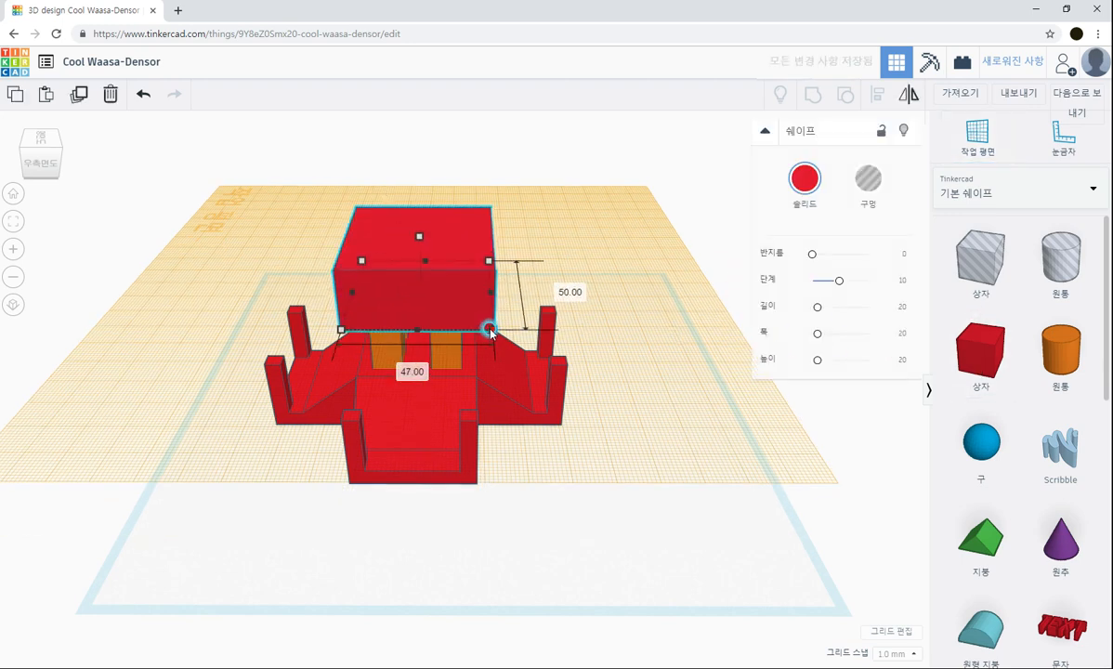
left_click(410, 369)
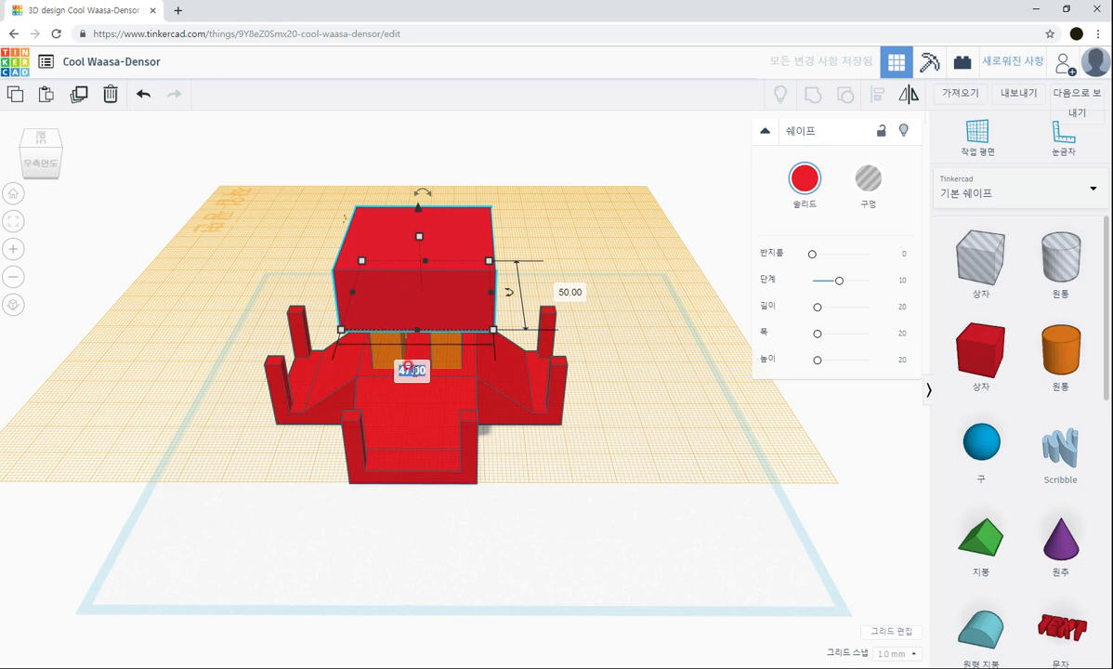
type("44")
key("Tab")
type("4")
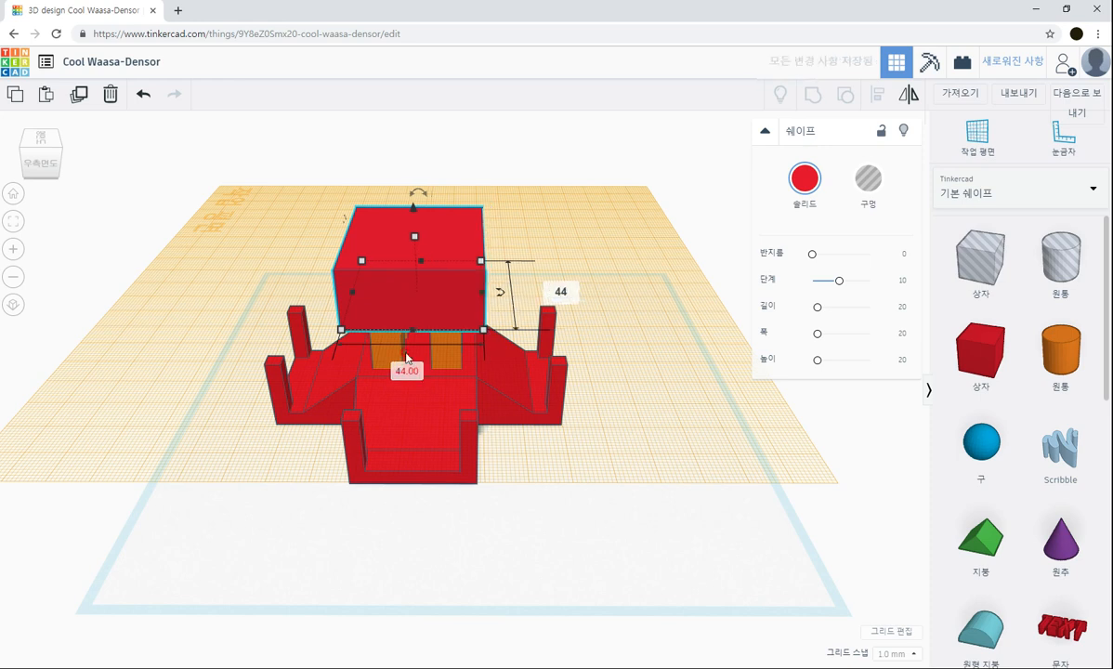
key("Return")
left_click_drag(415, 236, 415, 275)
left_click(530, 490)
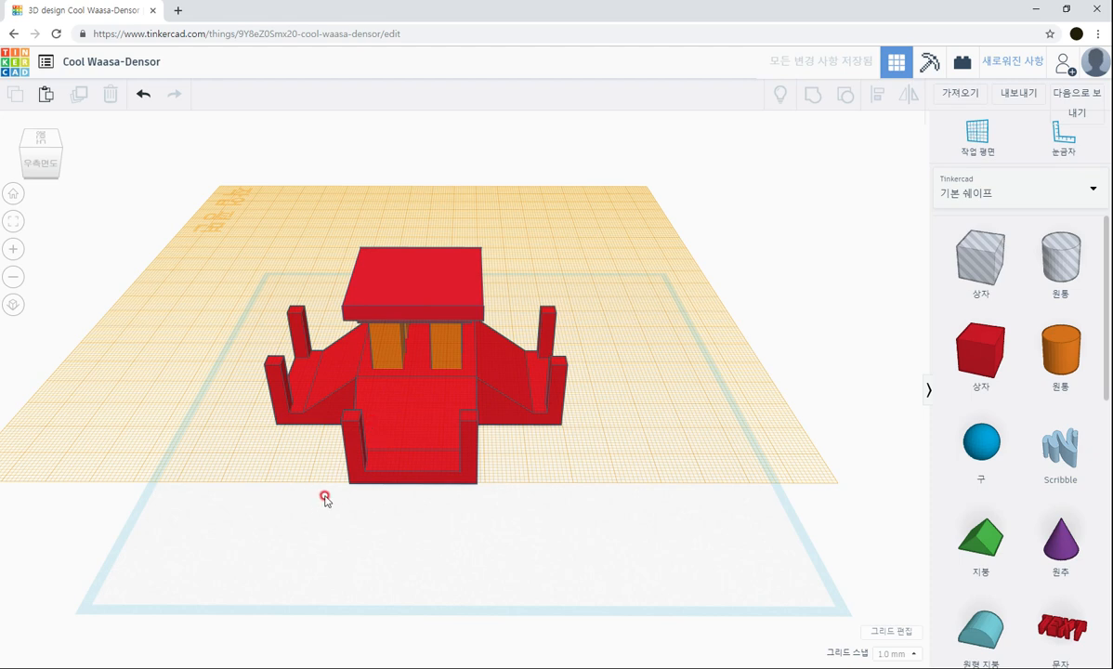
Step: Centre the 44 mm slab over the rest of the model in both horizontal directions
right_click_drag(433, 529, 224, 215)
left_click_drag(199, 213, 578, 516)
right_click_drag(660, 516, 874, 144)
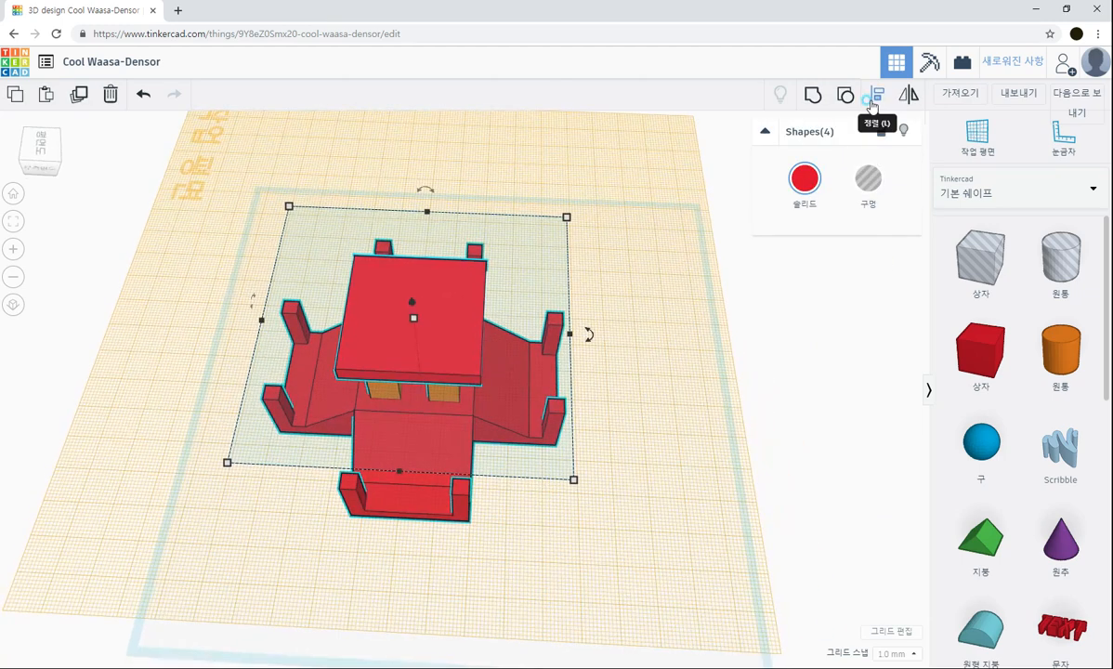
left_click(876, 94)
right_click_drag(434, 611, 265, 423)
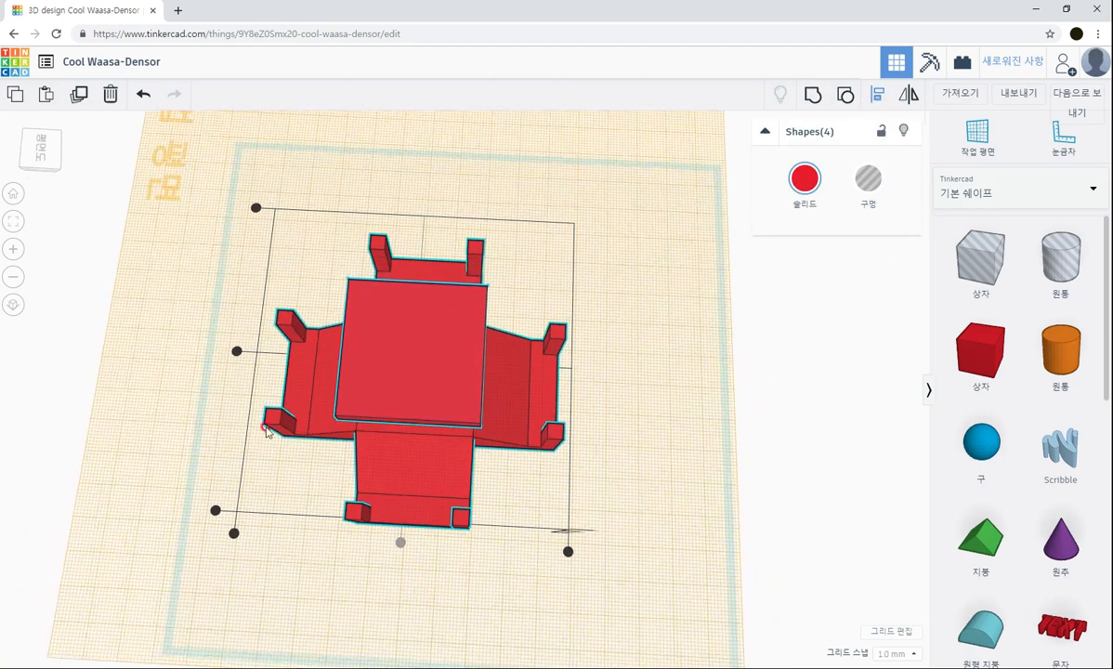
left_click(235, 349)
left_click(402, 604)
right_click_drag(456, 518, 442, 498)
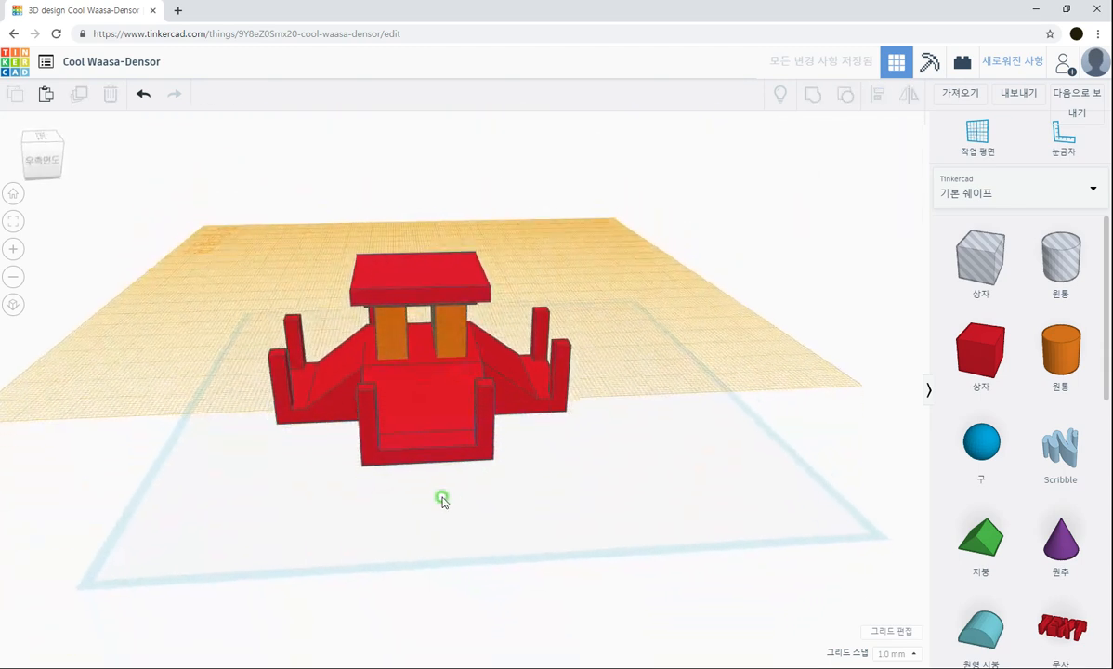
Step: Set a workplane on the 44 mm slab's top face and place another solid box on it
left_click(994, 124)
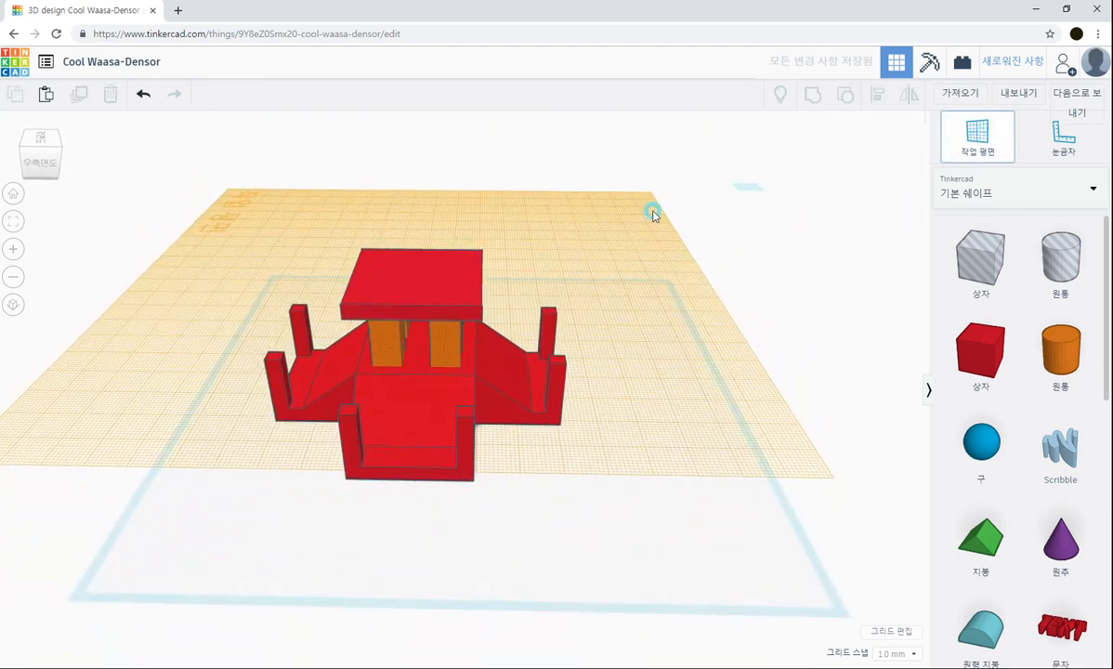
left_click(417, 263)
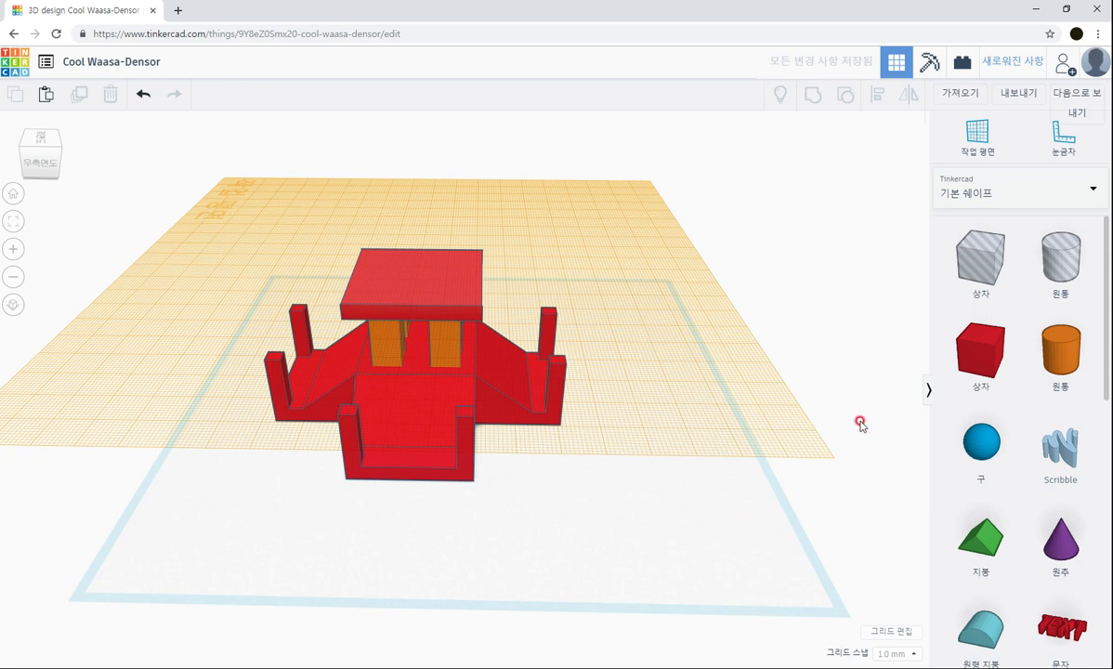
left_click_drag(983, 353, 504, 319)
Step: Set the new box's footprint to 50 × 50 mm and flatten it to a slab about 5 mm thick
left_click(406, 356)
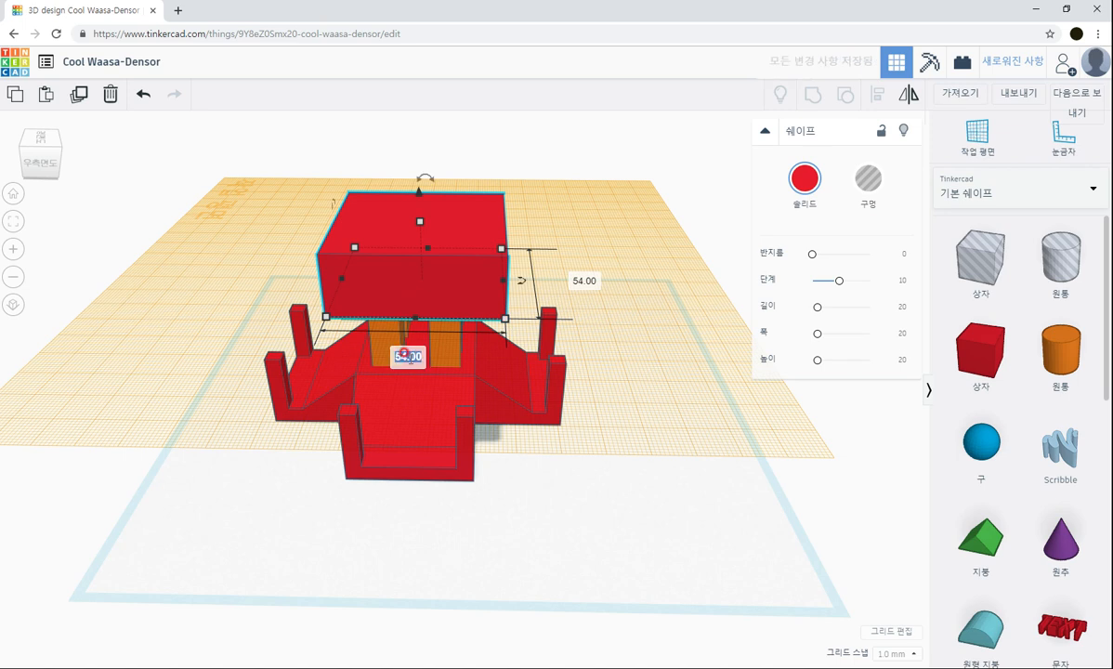
type("50")
key("Tab")
type("50")
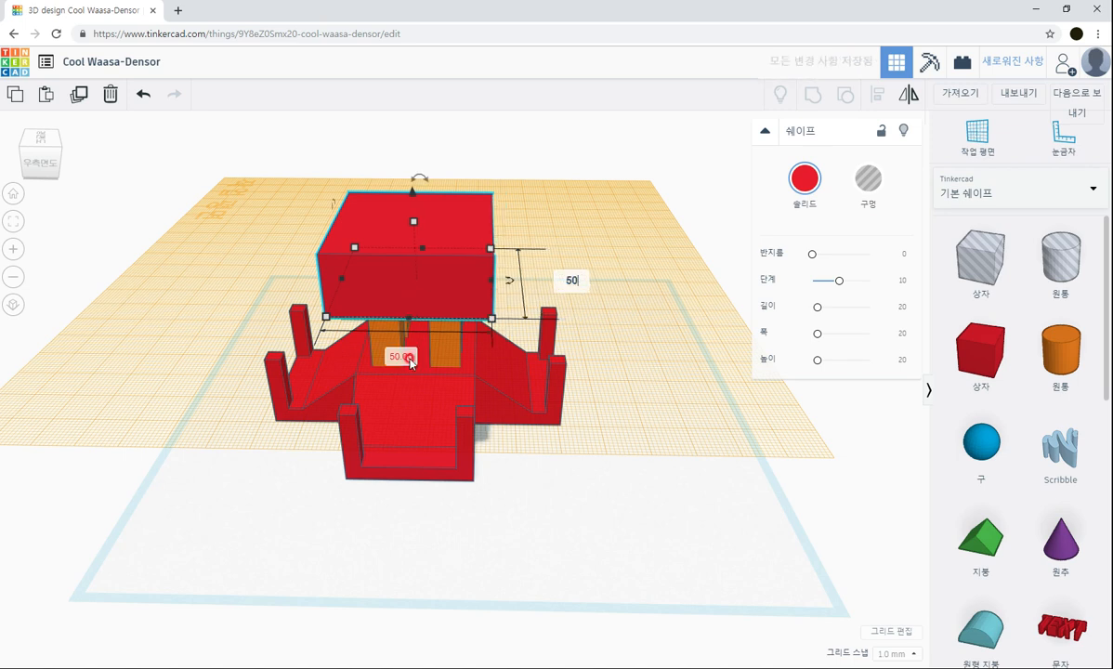
key("Return")
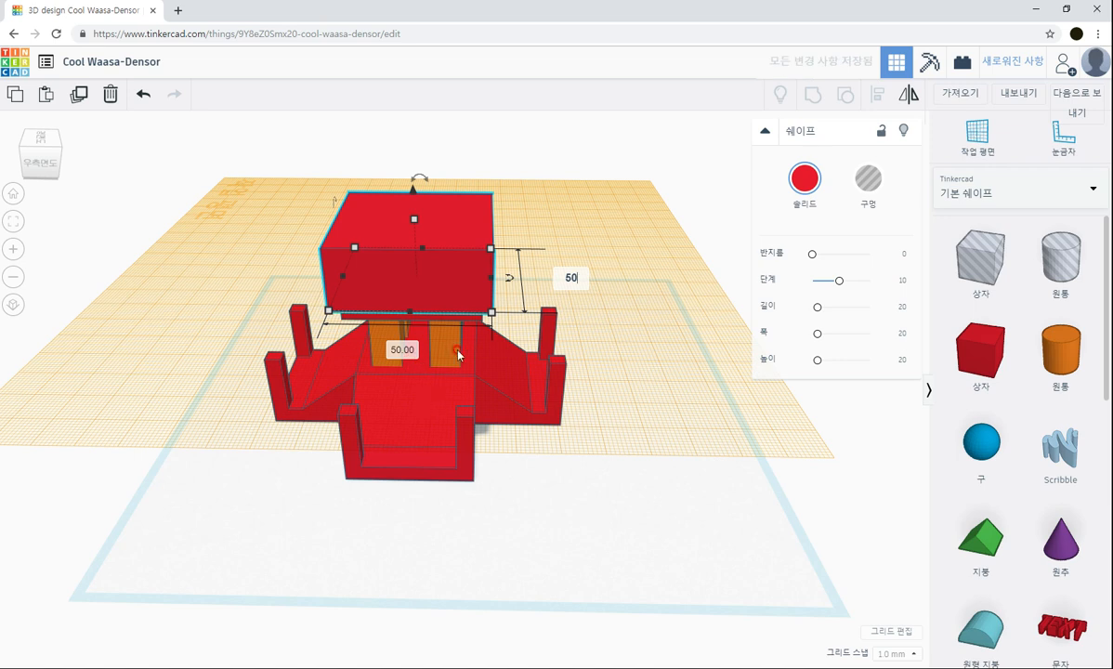
left_click_drag(414, 219, 413, 265)
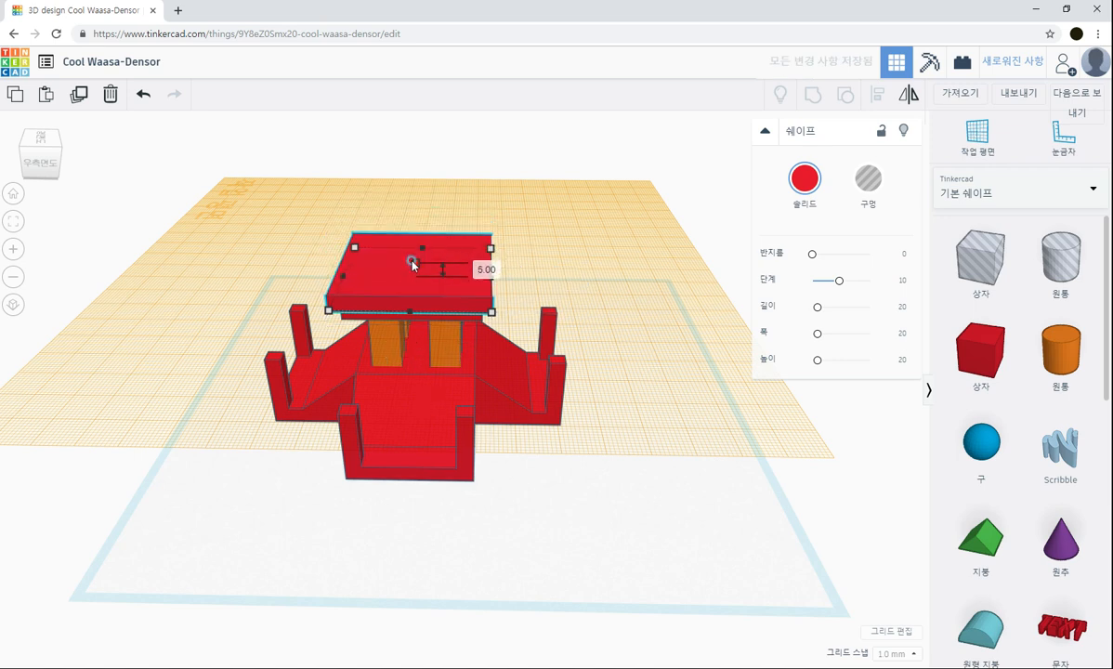
Step: Centre the 50 mm slab over the rest of the model in both horizontal directions using Align
left_click(708, 345)
right_click_drag(656, 362, 652, 379)
left_click_drag(220, 197, 652, 548)
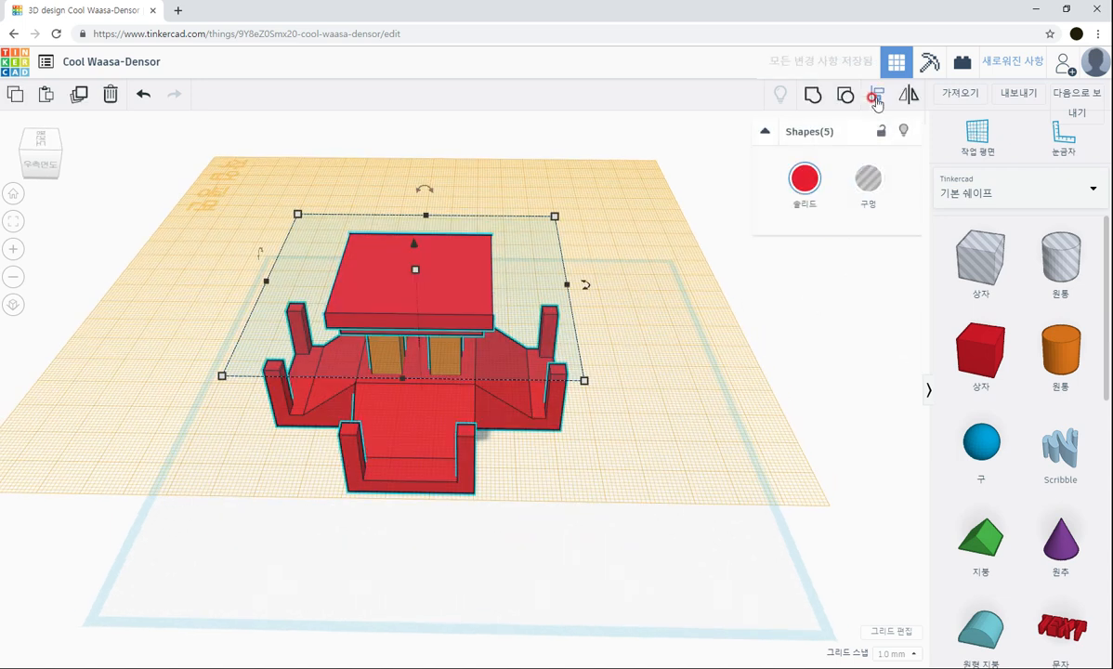
right_click_drag(715, 397, 705, 522)
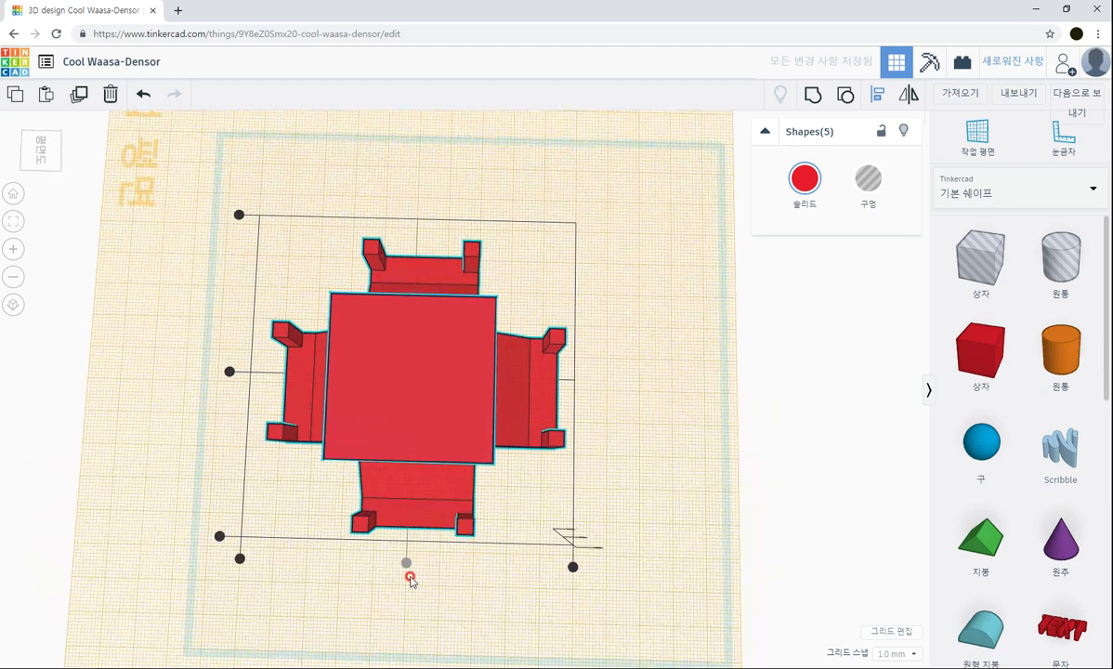
left_click(230, 374)
left_click(656, 389)
Step: Group the cross-shaped base, pillars and all stacked slabs into one object
right_click_drag(654, 387, 618, 278)
left_click_drag(171, 175, 628, 548)
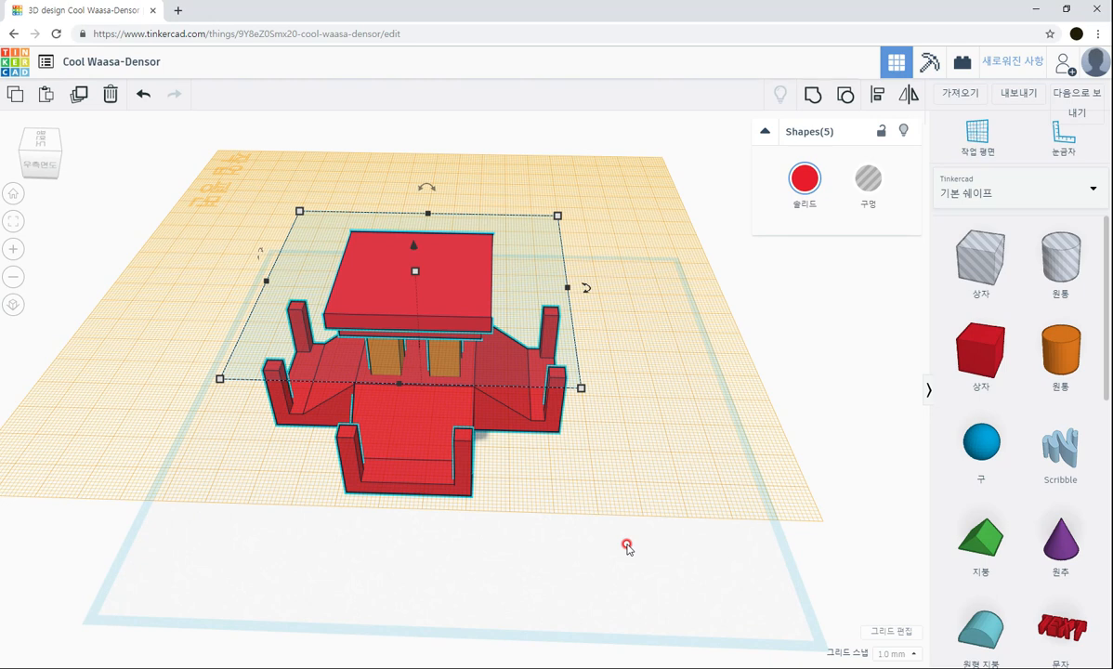
key("ctrl+g")
left_click(651, 459)
right_click_drag(652, 460, 661, 420)
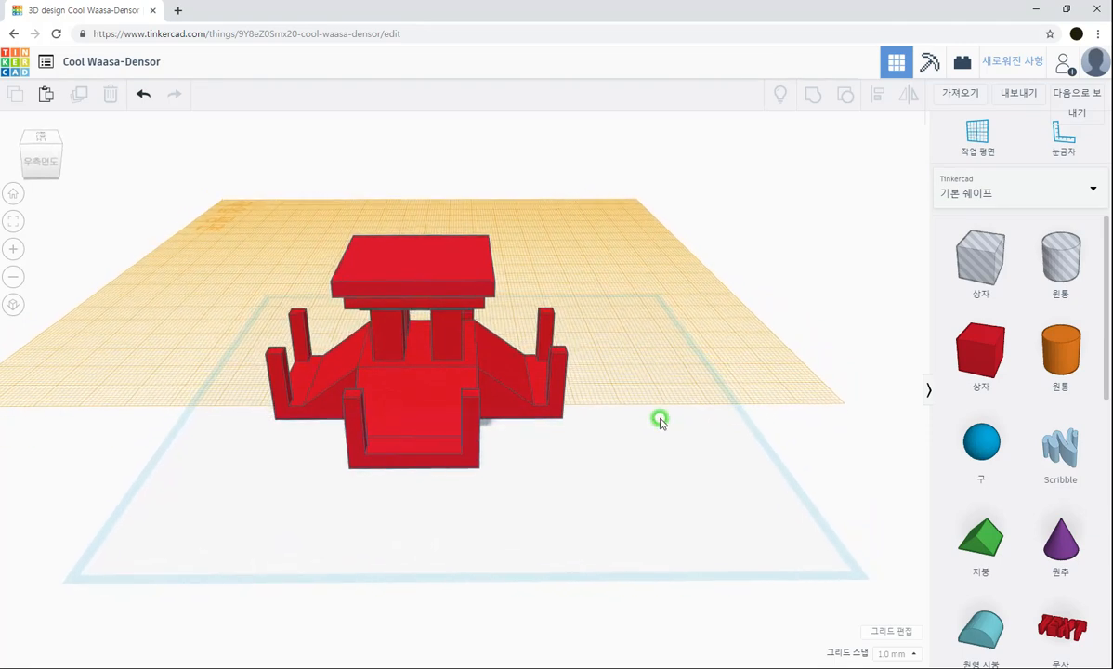
Step: Set a workplane on the grouped model's top face and place a solid box for the next slab on it
right_click_drag(661, 423, 974, 183)
left_click(978, 136)
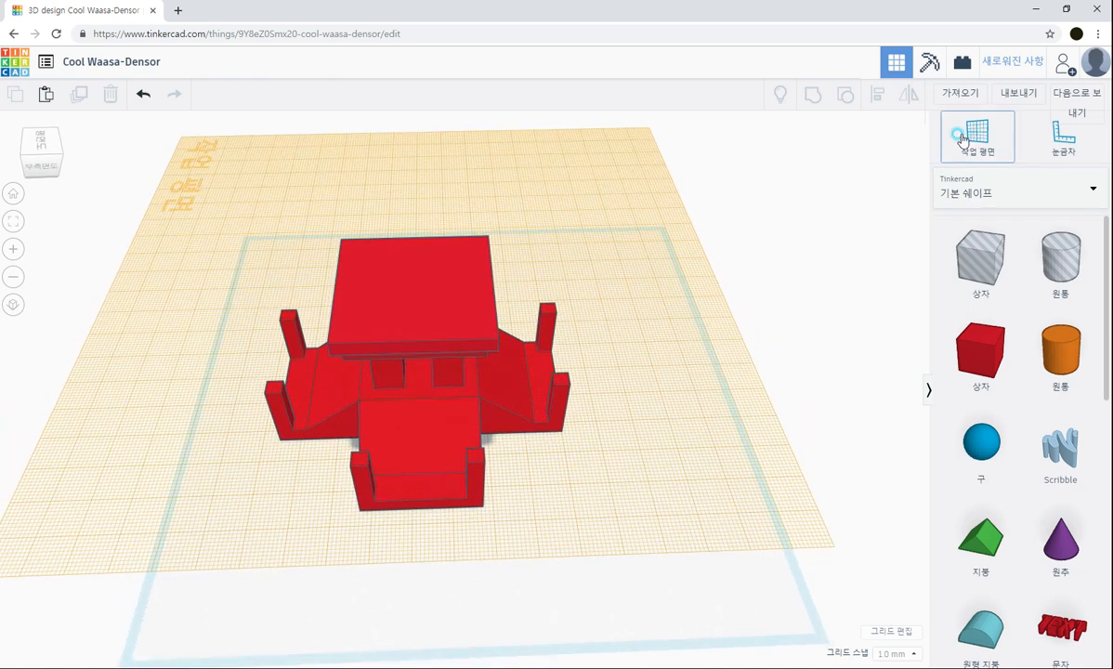
left_click(411, 285)
left_click_drag(957, 362, 518, 361)
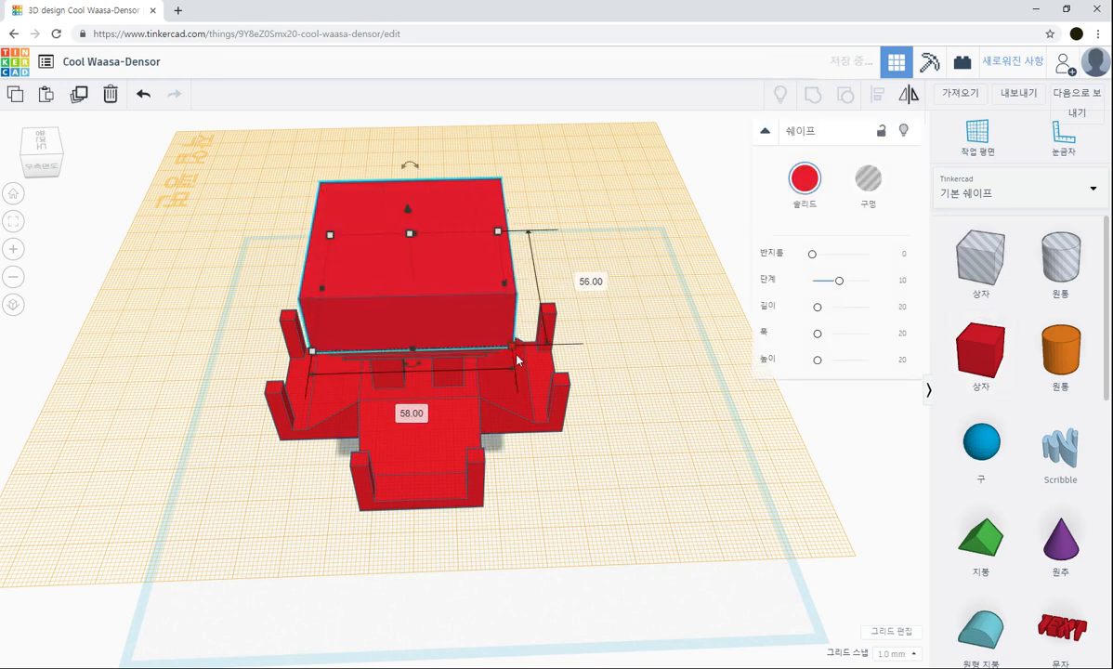
Step: Set the new box's footprint to 60 × 60 mm and flatten it into a thin slab
left_click(409, 413)
key("Tab")
type("60")
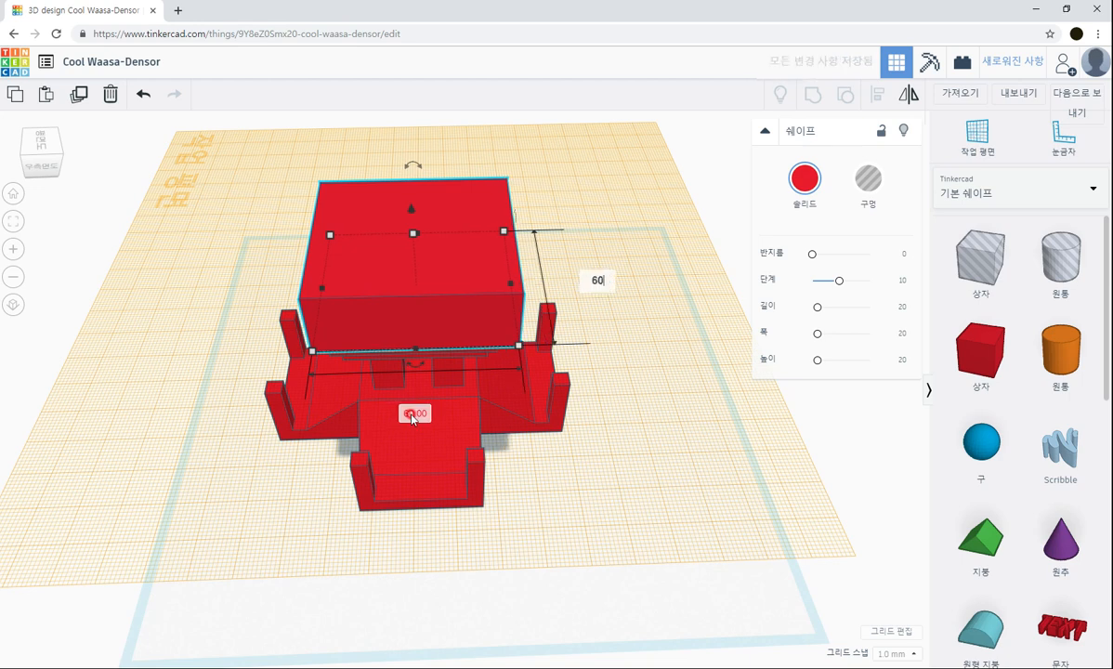
key("Return")
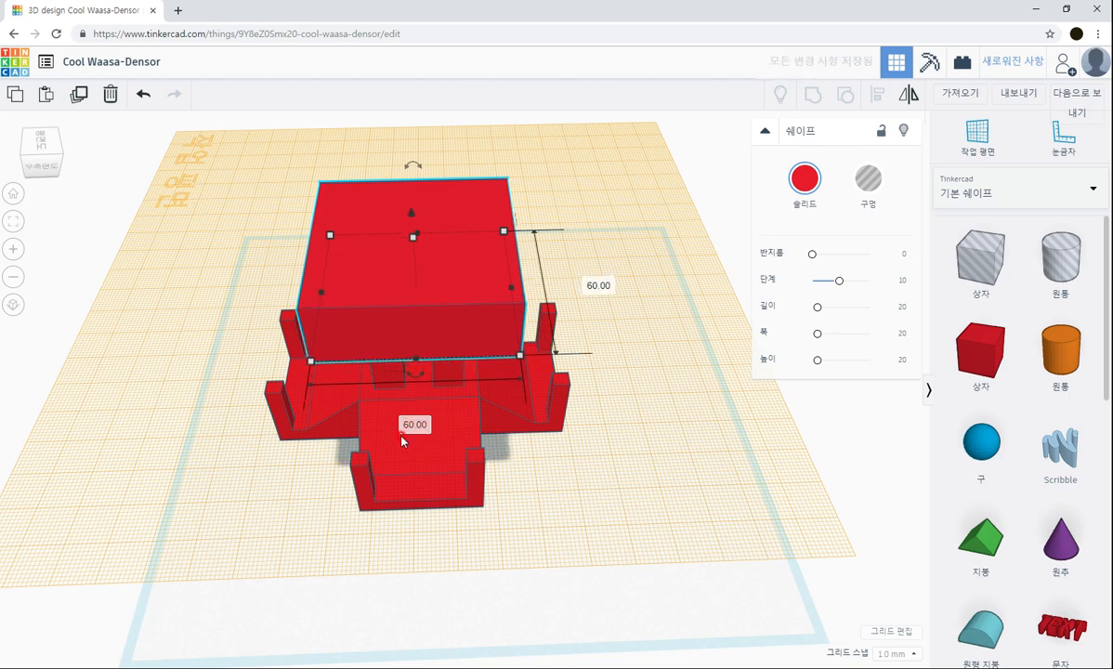
left_click_drag(413, 240, 416, 290)
Step: Align the 60 mm slab with the grouped model so it is centred in both horizontal directions
left_click(639, 472)
right_click_drag(639, 473, 636, 436)
left_click_drag(224, 174, 618, 488)
right_click_drag(667, 410, 707, 452)
left_click(876, 97)
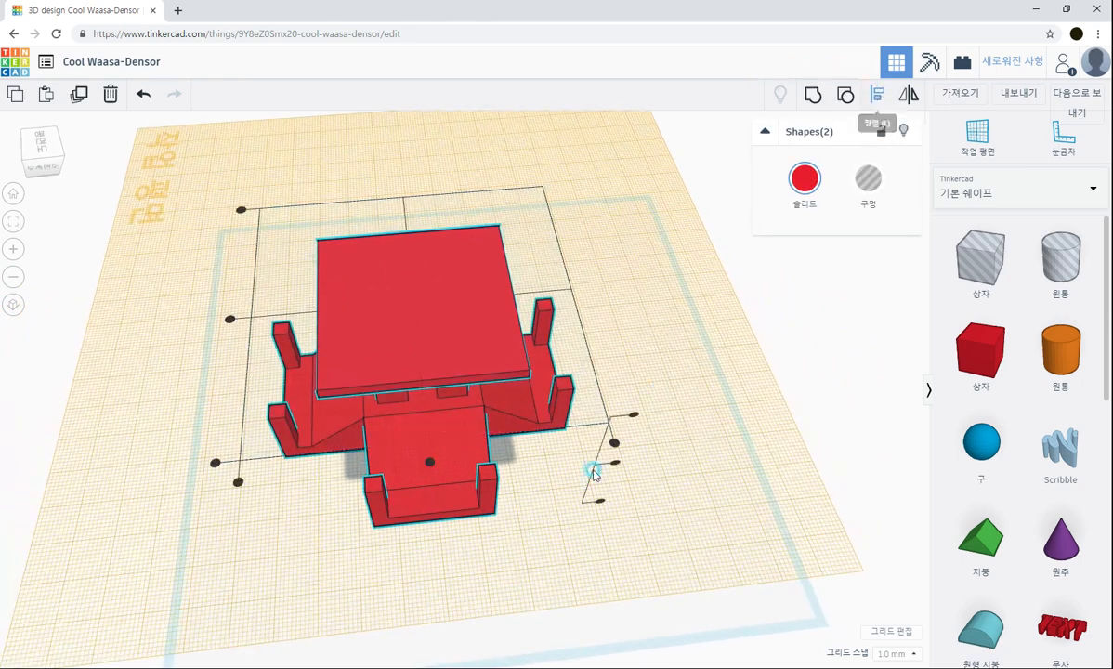
right_click_drag(502, 604, 488, 647)
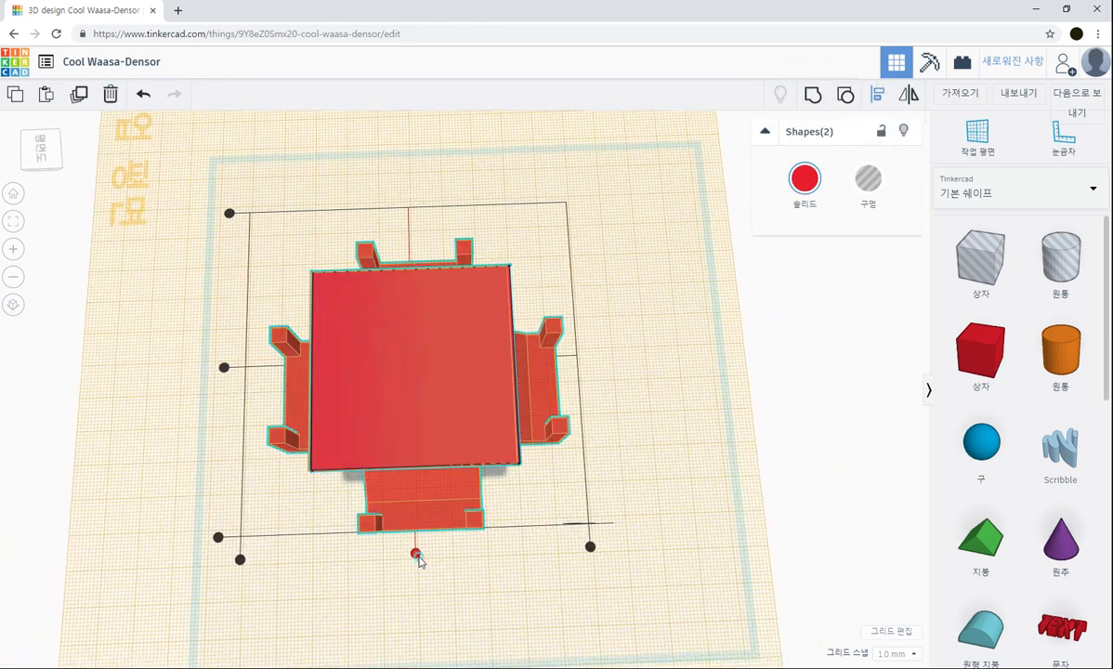
left_click(416, 554)
left_click(224, 370)
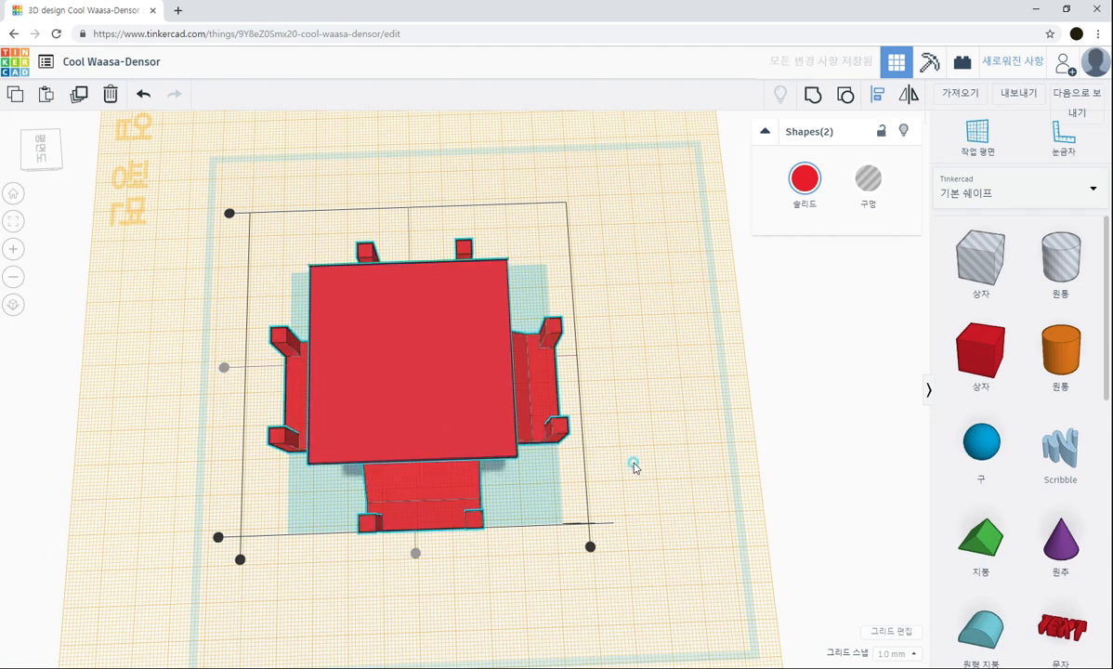
left_click(634, 462)
Step: Set a workplane on the top face of the 60 mm slab
right_click_drag(646, 487, 654, 402)
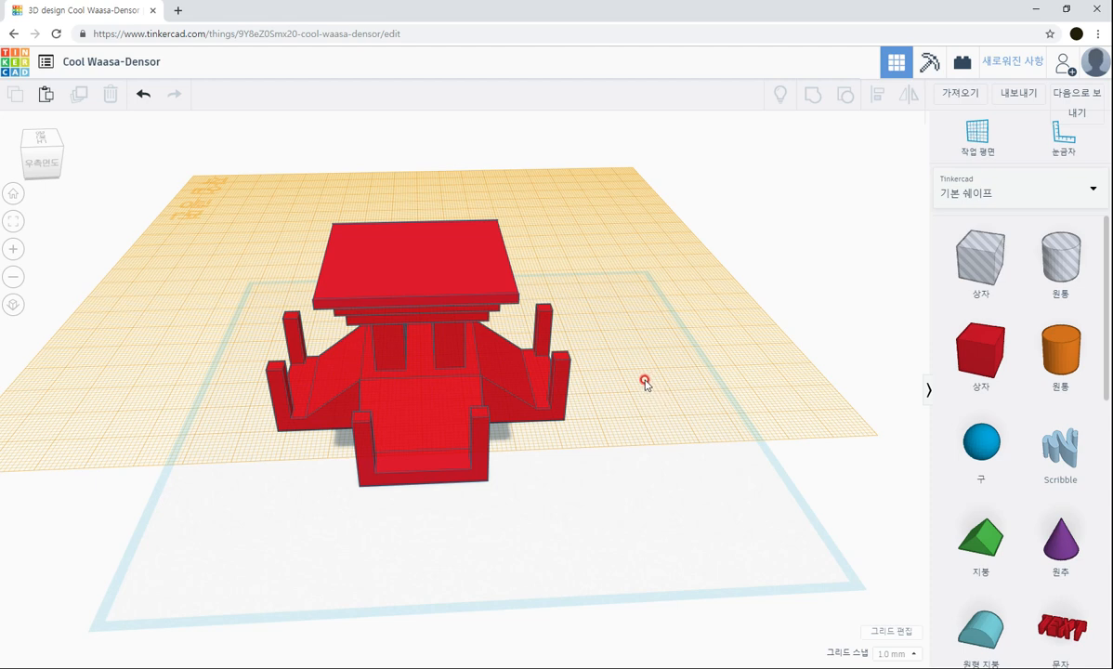
right_click_drag(646, 382, 635, 409)
left_click(978, 136)
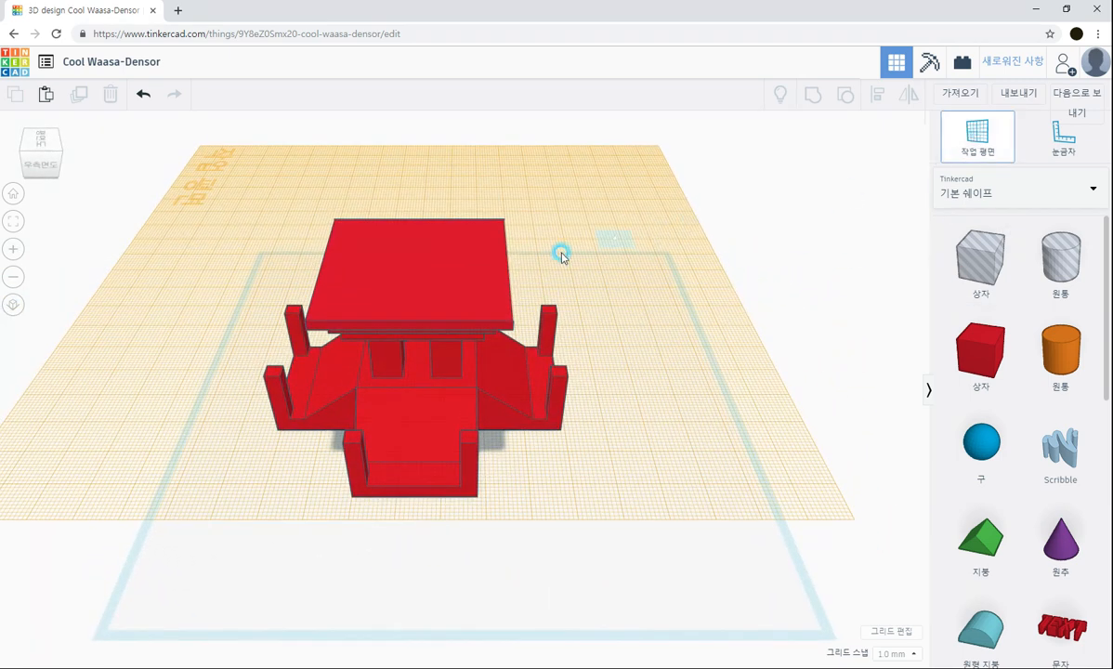
left_click(416, 274)
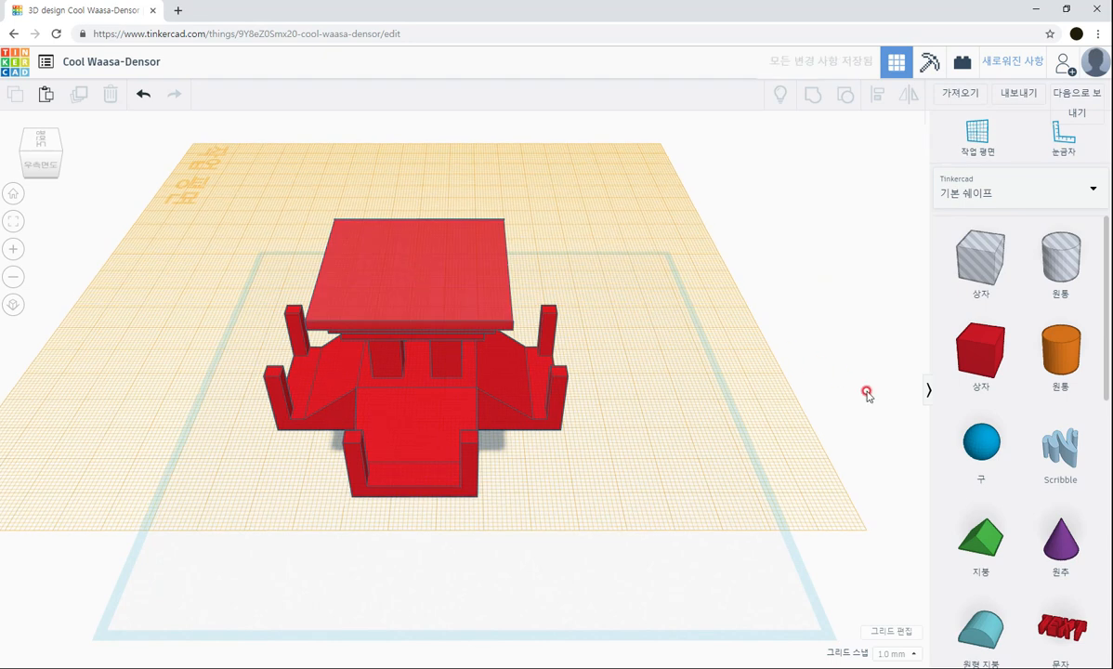
Step: Find the square pillar grid among all shape generators and place it on the 60 mm slab
left_click(962, 198)
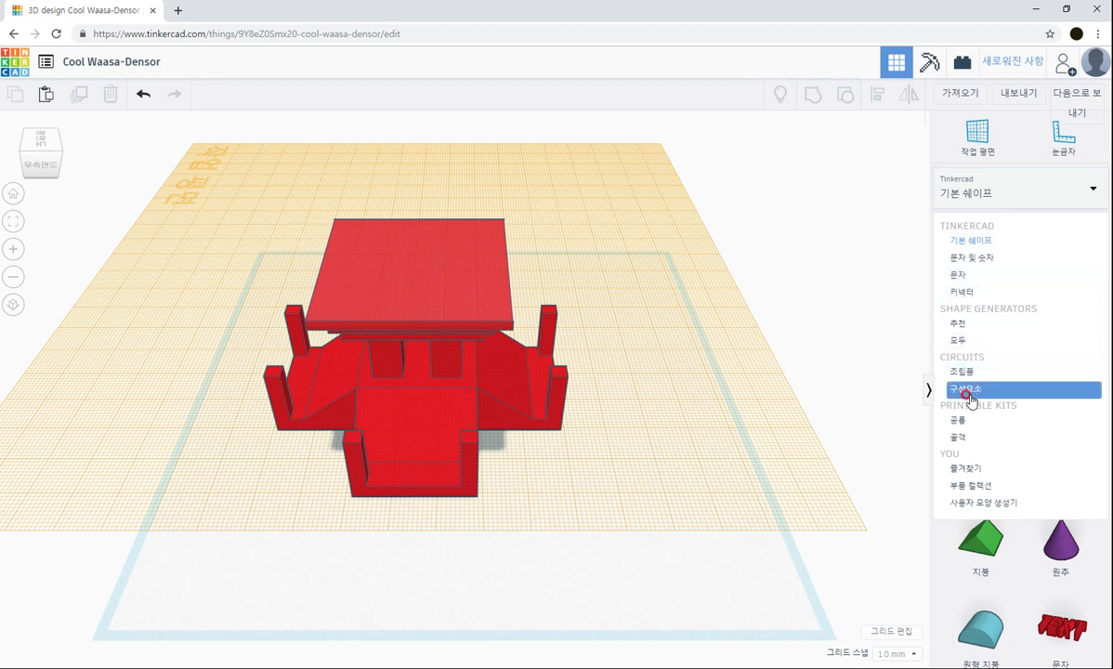
left_click(966, 341)
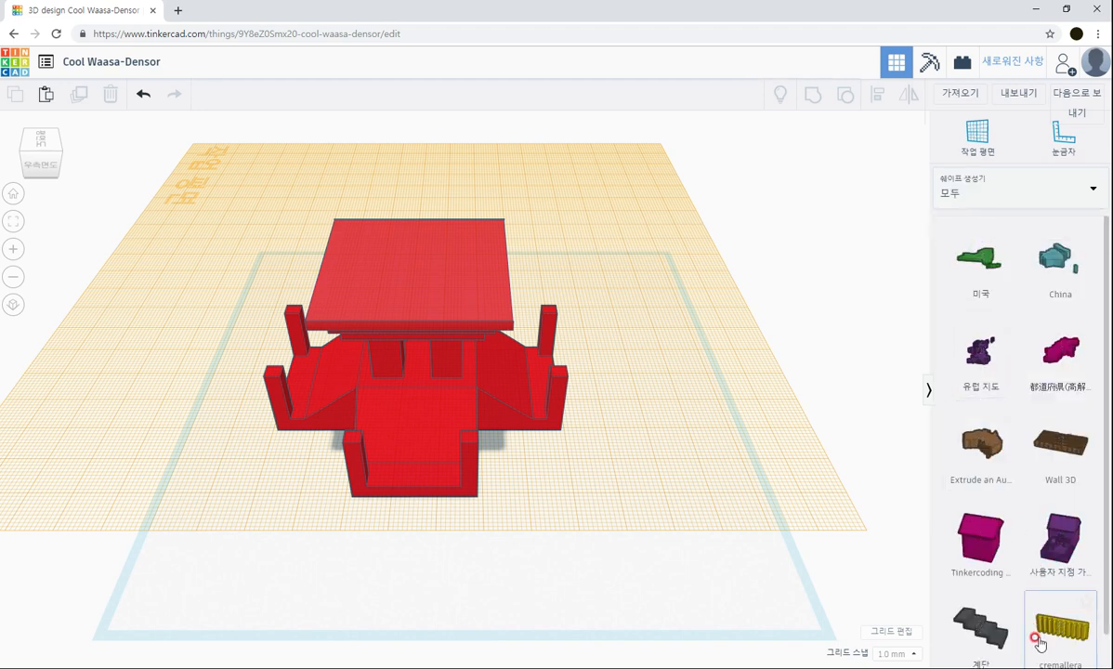
scroll(1032, 629, "down", 2)
left_click(1071, 659)
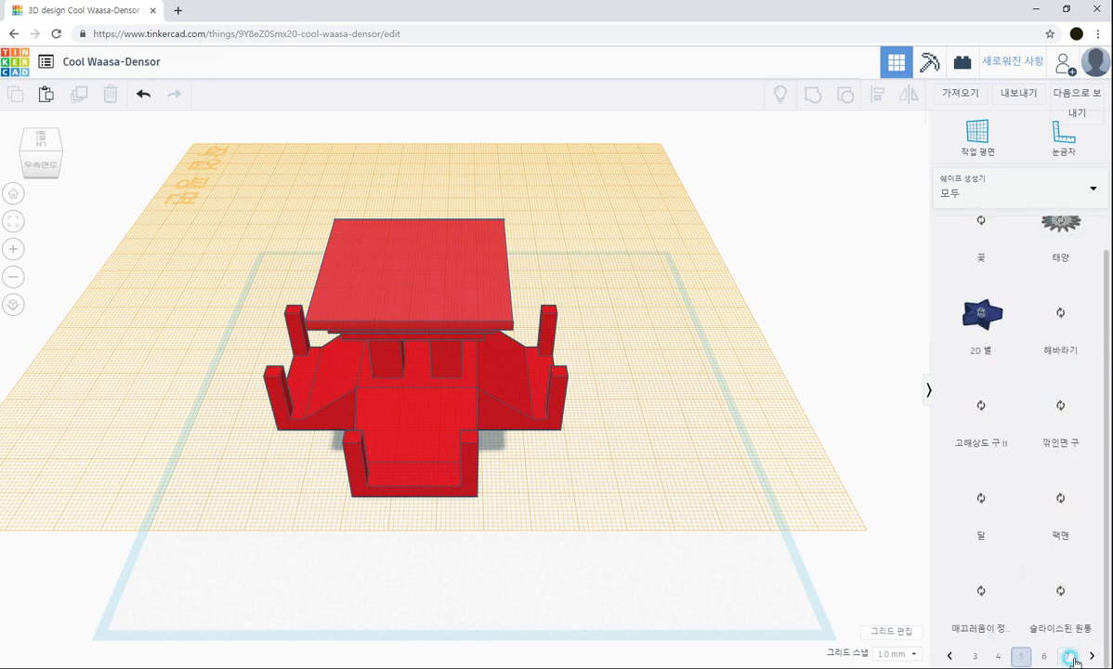
left_click(1071, 659)
left_click(1071, 659)
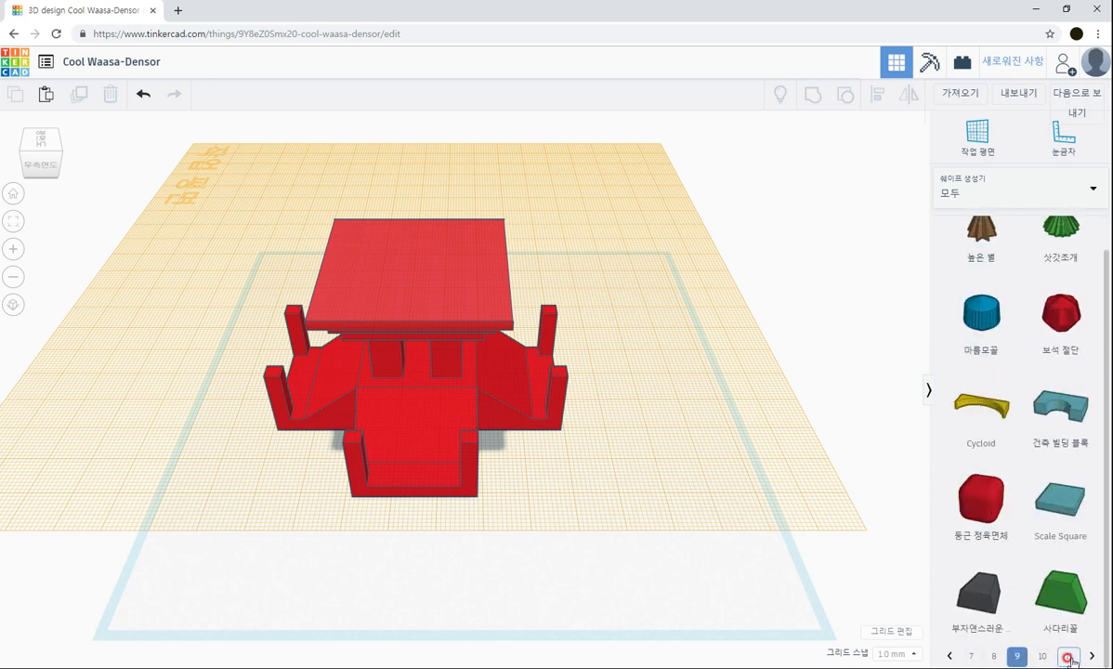
left_click(1070, 659)
left_click(1071, 659)
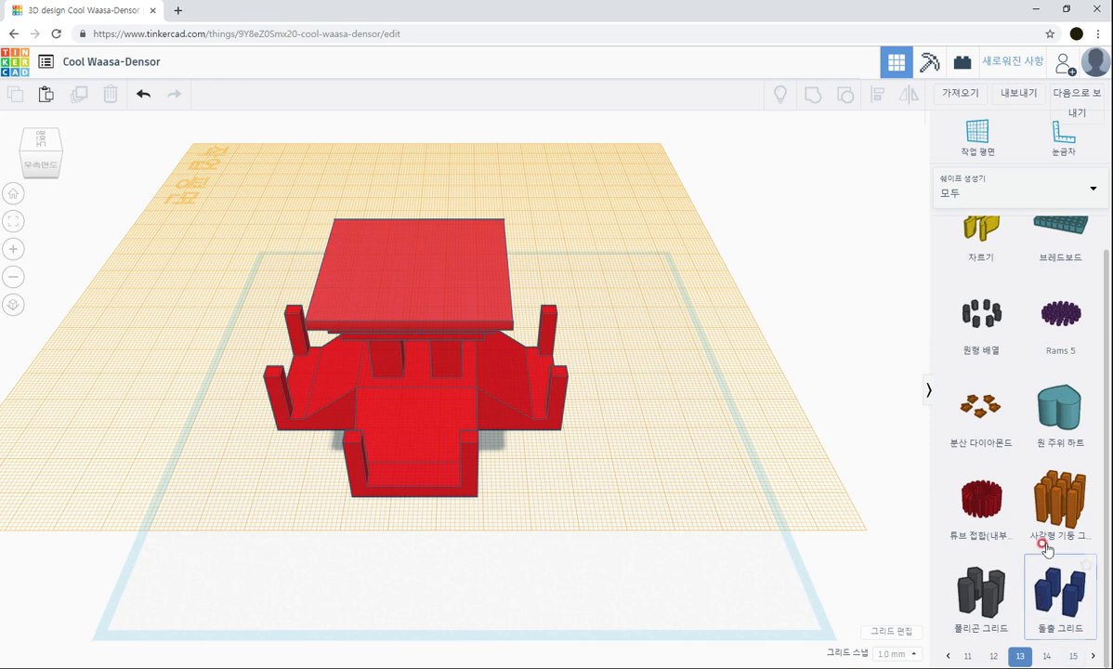
left_click_drag(1060, 506, 382, 240)
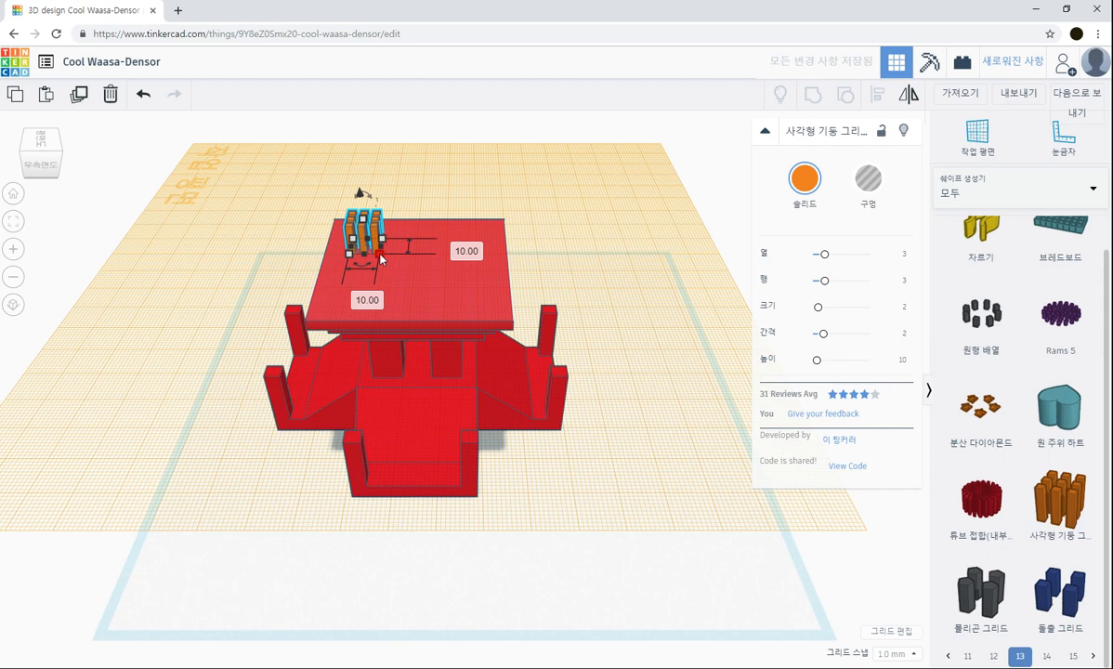
Step: Enlarge the 3 × 3 pillar grid to a 40 × 40 mm footprint on the slab
left_click_drag(815, 302, 887, 346)
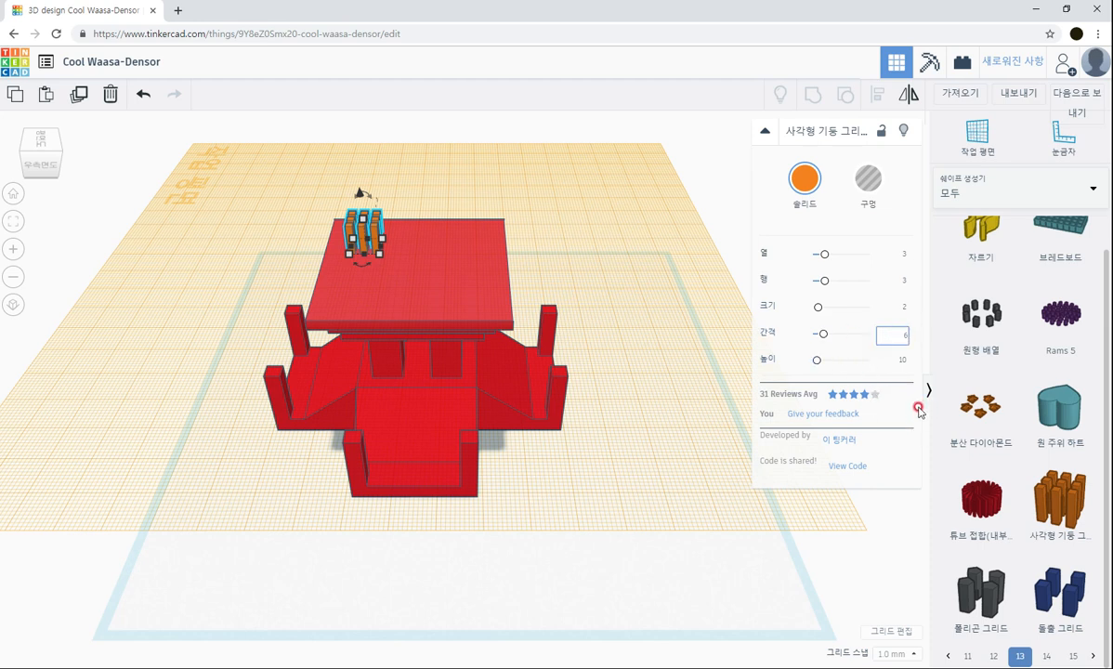
left_click(390, 267)
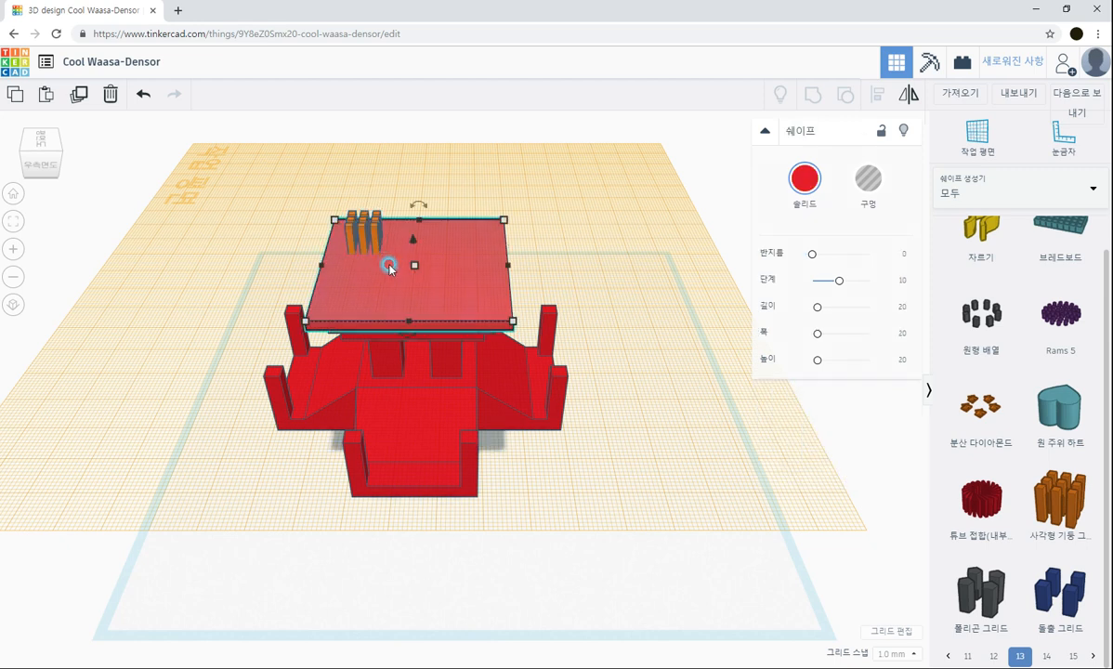
left_click(377, 249)
left_click_drag(381, 260, 465, 299)
left_click(397, 350)
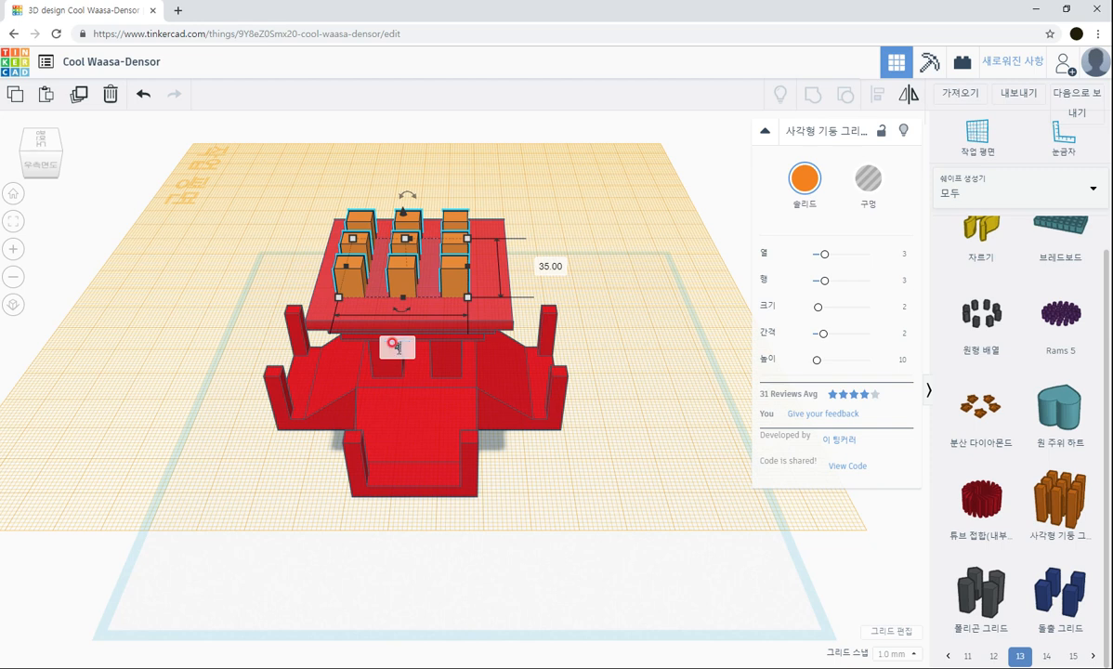
key("Tab")
type("4")
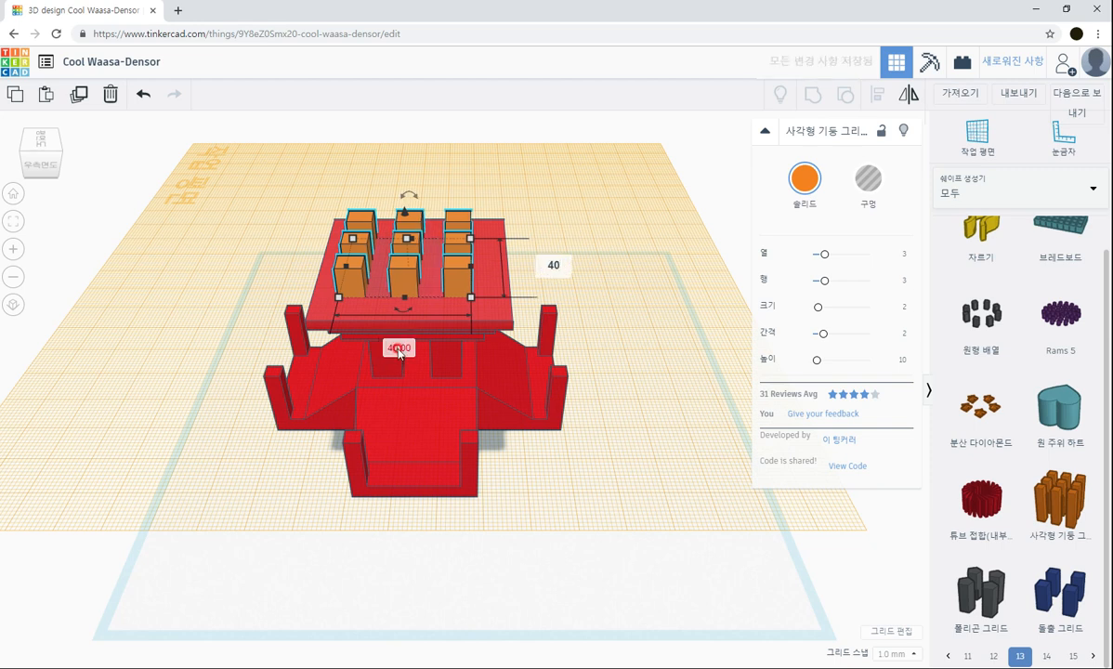
key("Return")
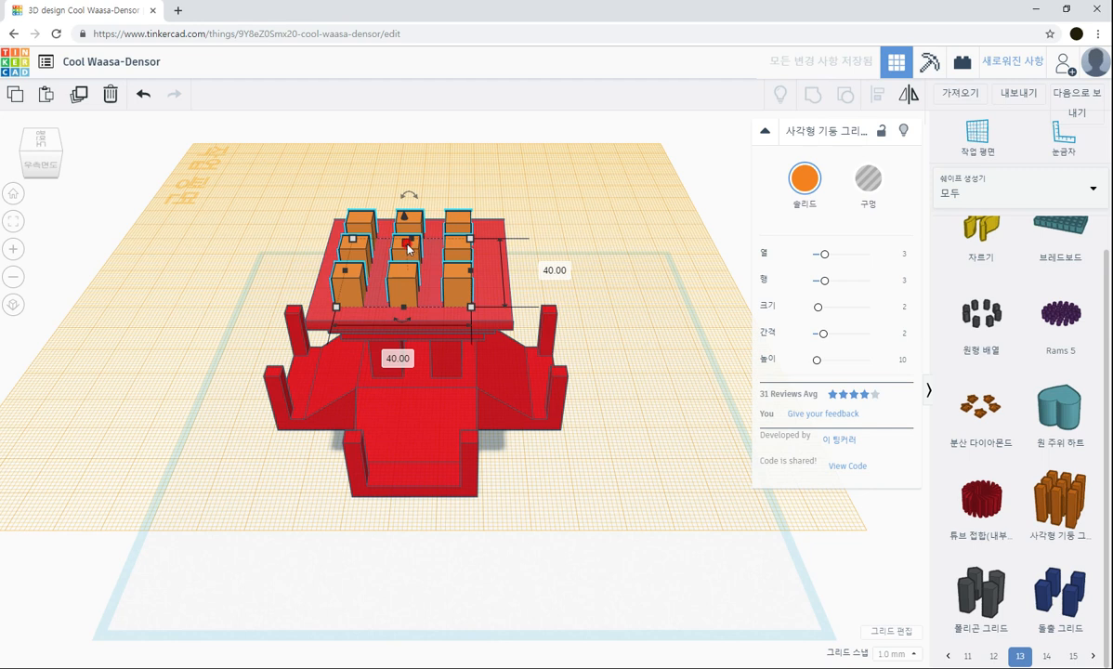
Step: Set the 3 × 3 pillar grid's height to 15 mm
left_click_drag(407, 243, 405, 216)
left_click(483, 244)
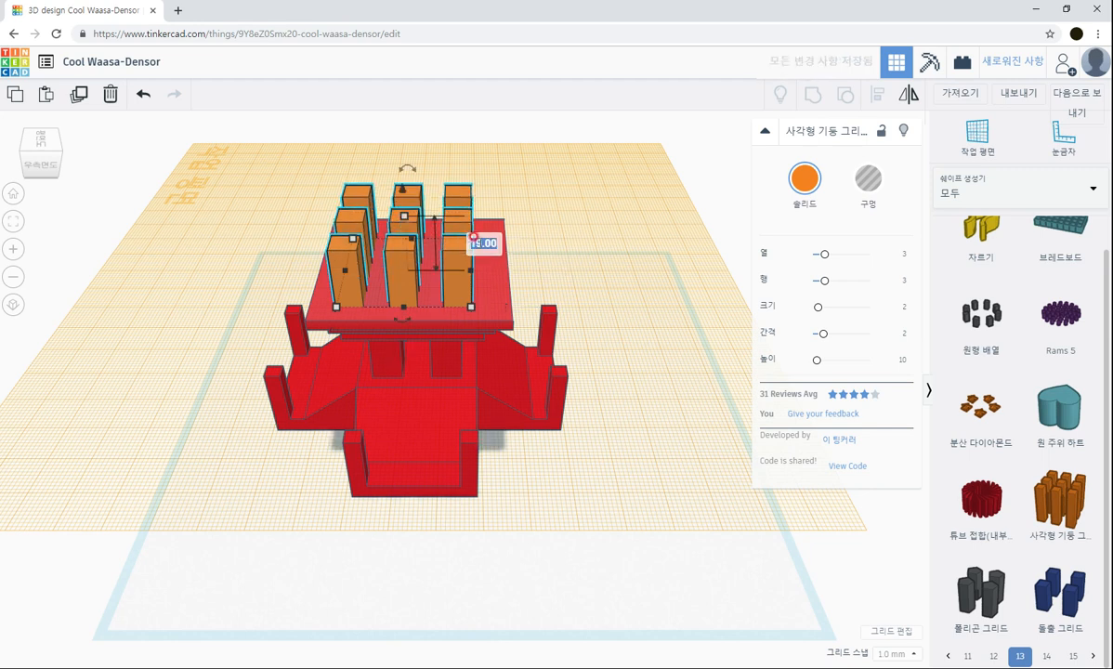
type("15")
key("Return")
left_click(553, 250)
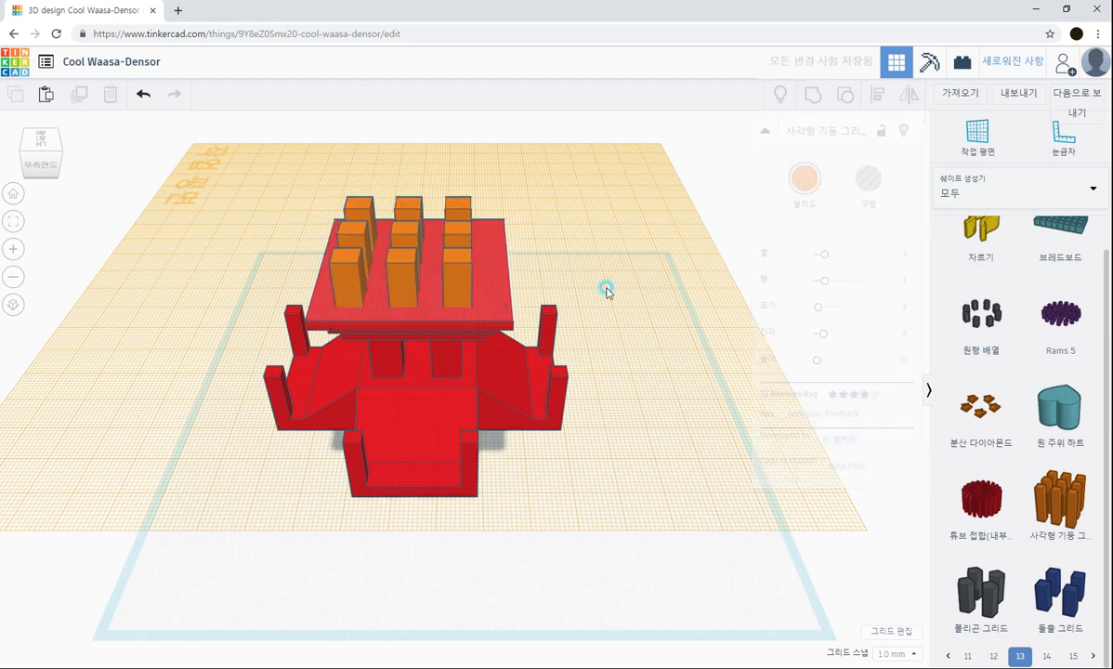
Step: Set the spacing of the 3 × 3 pillar grid on the slab to 6
right_click_drag(604, 289, 610, 344)
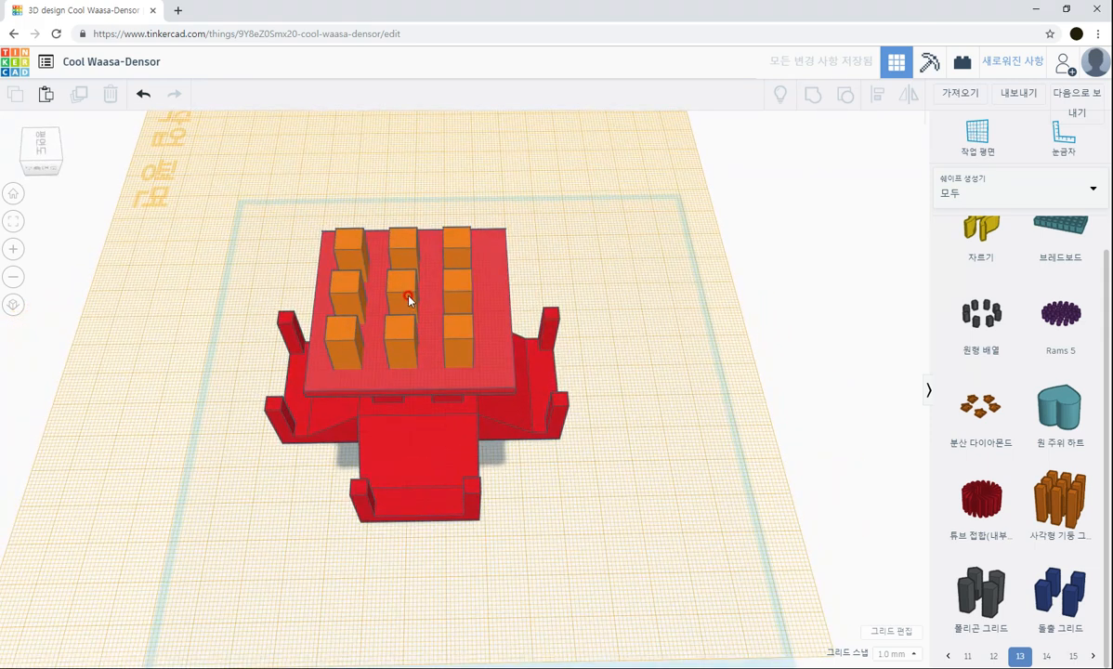
left_click(409, 299)
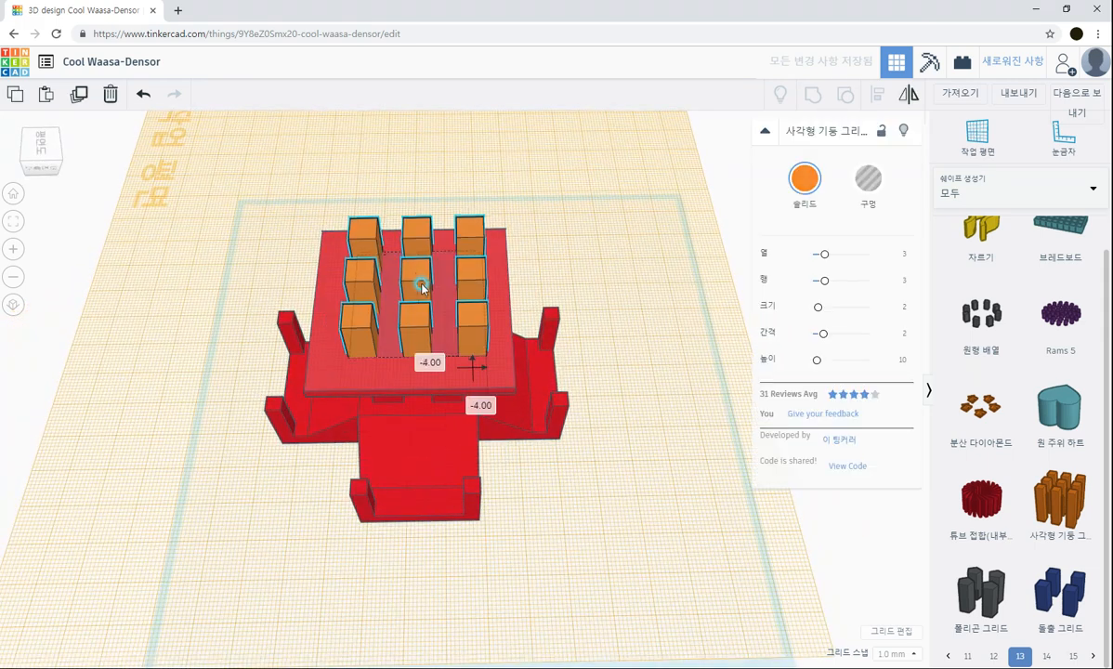
left_click(890, 332)
type("5")
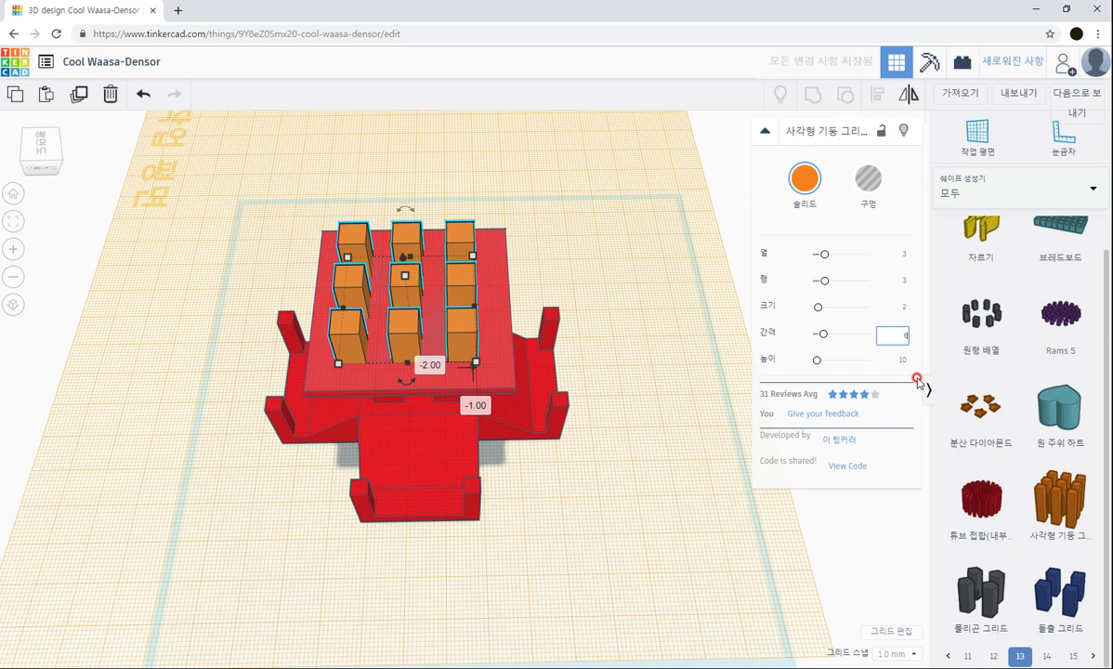
left_click(901, 309)
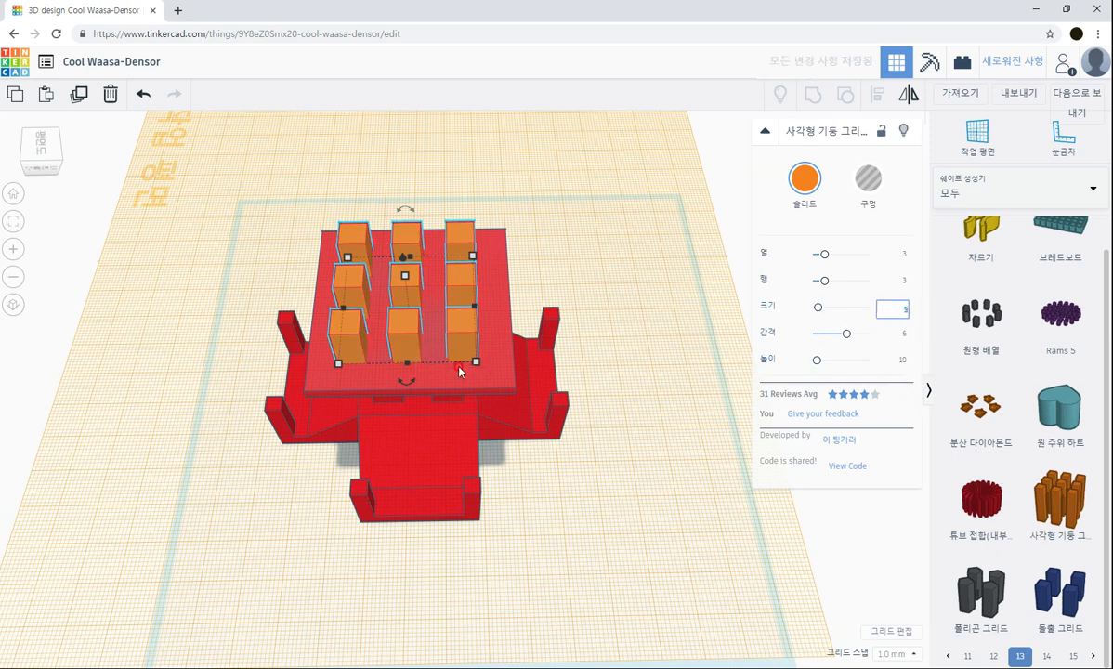
left_click(476, 362)
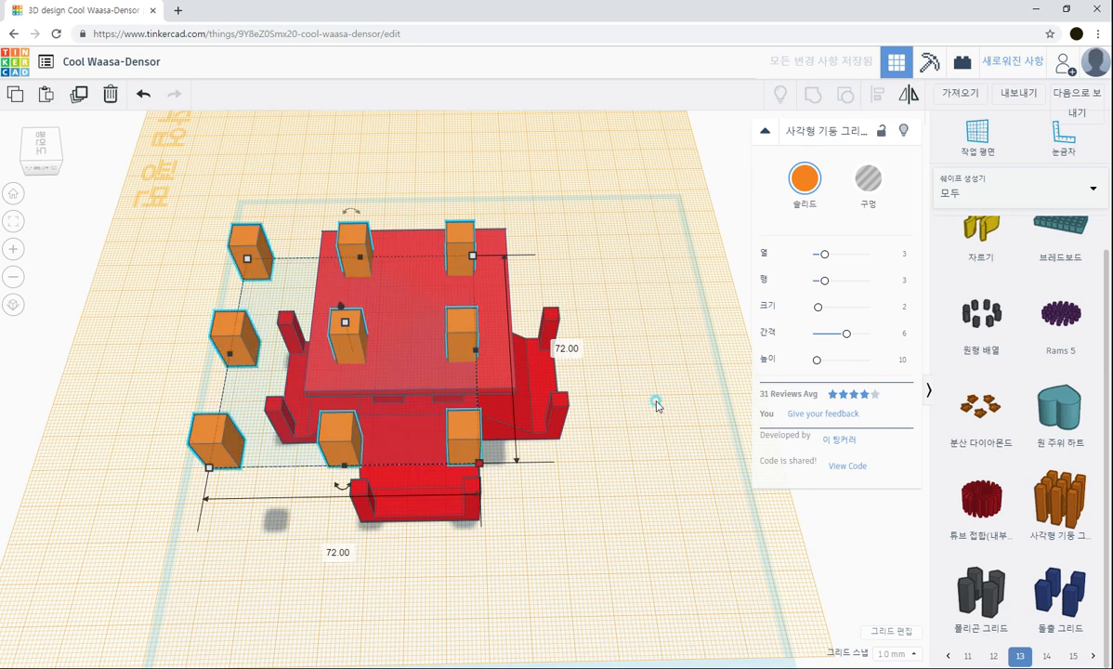
left_click(460, 443)
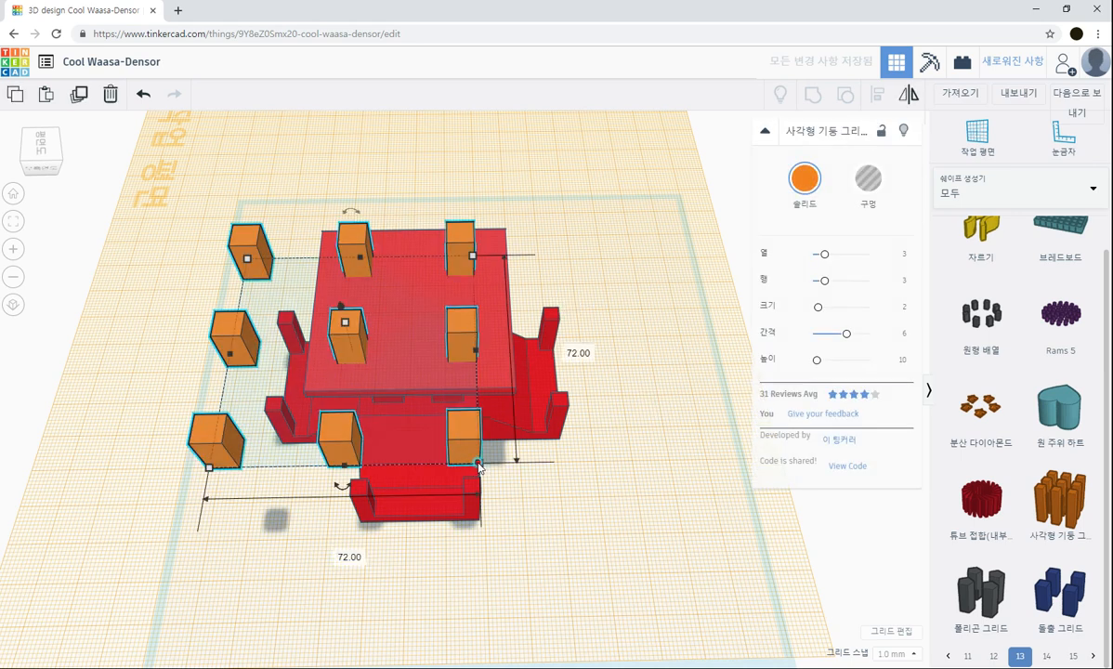
Step: Resize the pillar grid's footprint to 40 × 40 mm and move it back over the slab
left_click(339, 554)
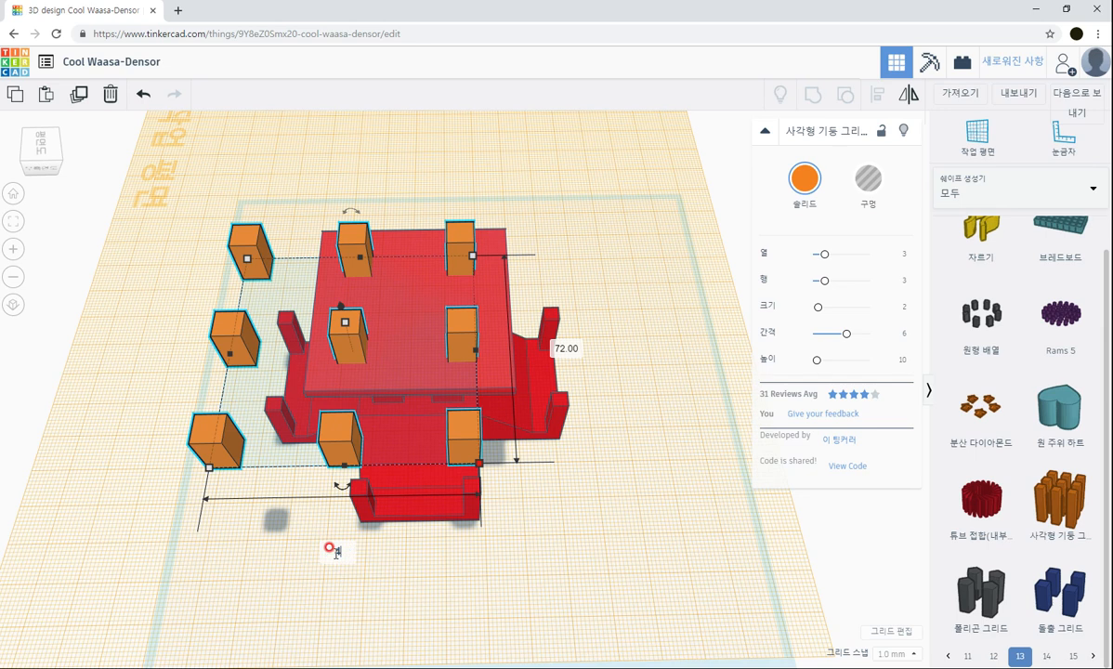
key("Tab")
type("4")
key("Return")
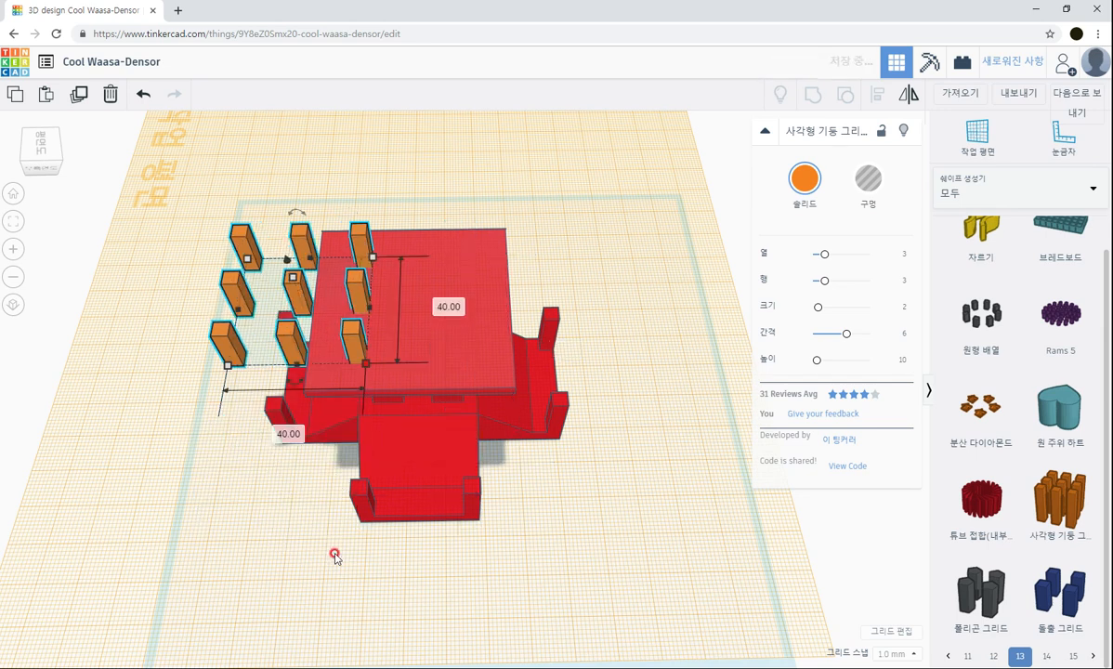
left_click_drag(299, 309, 407, 281)
left_click(587, 480)
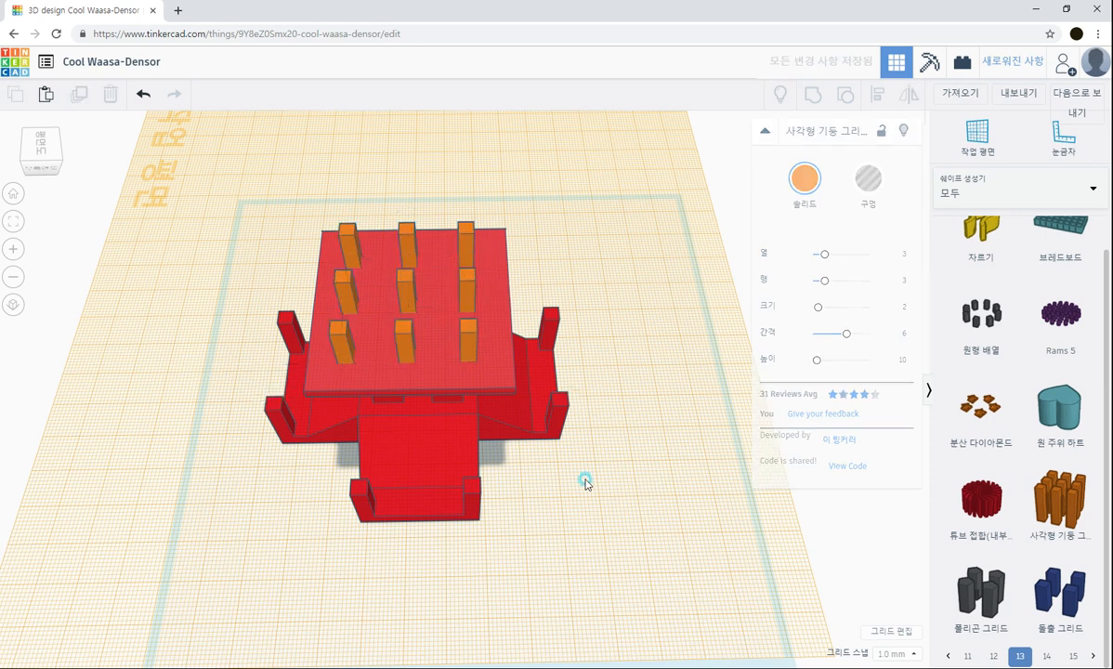
Step: Align the pillar grid and all other shapes on their centres in both horizontal directions
left_click_drag(231, 183, 658, 562)
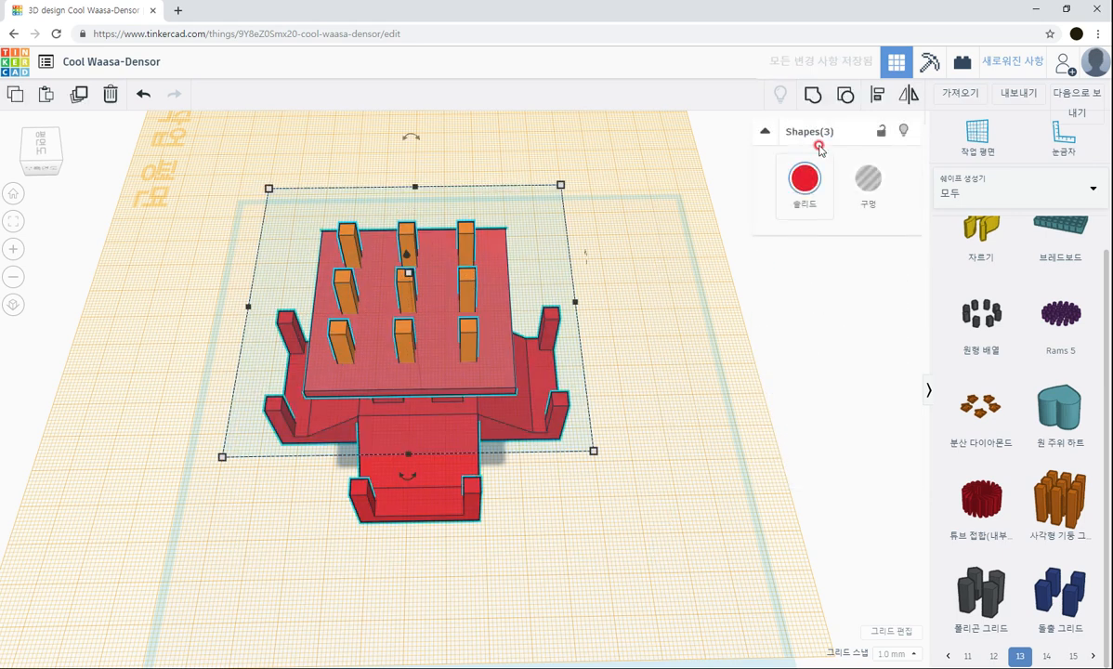
left_click(877, 94)
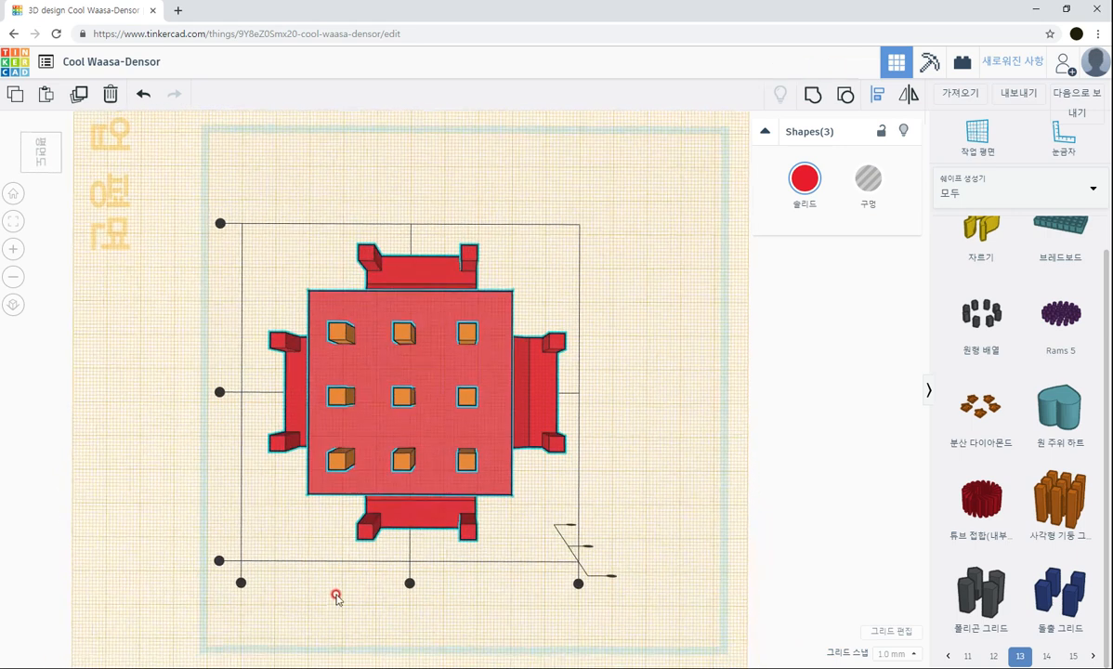
left_click(410, 584)
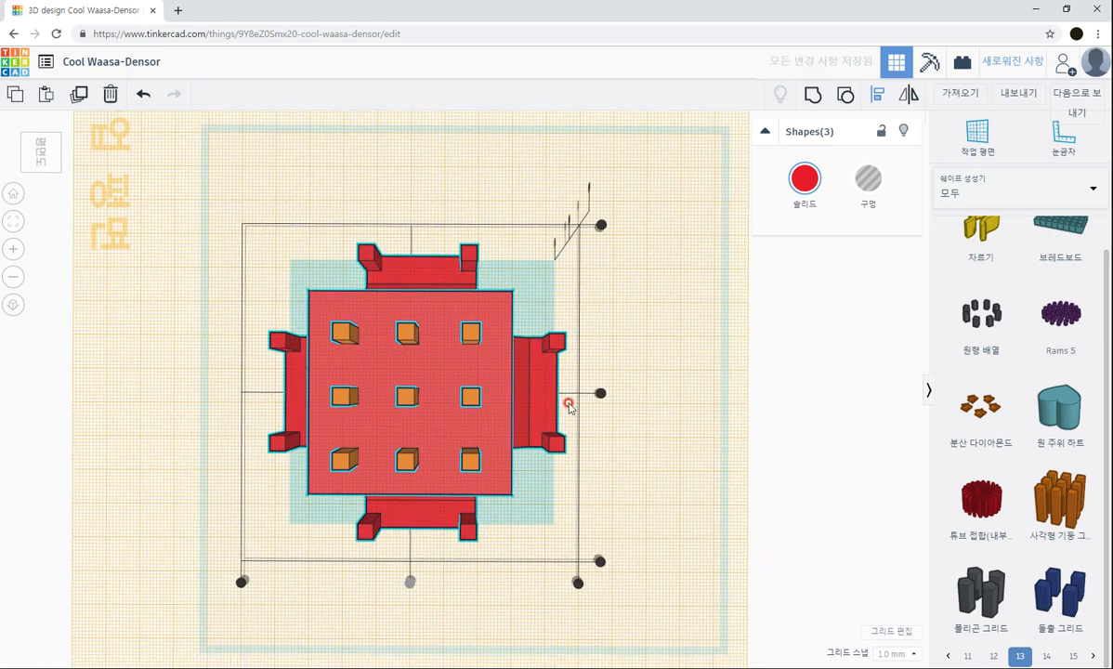
left_click(603, 395)
left_click(651, 465)
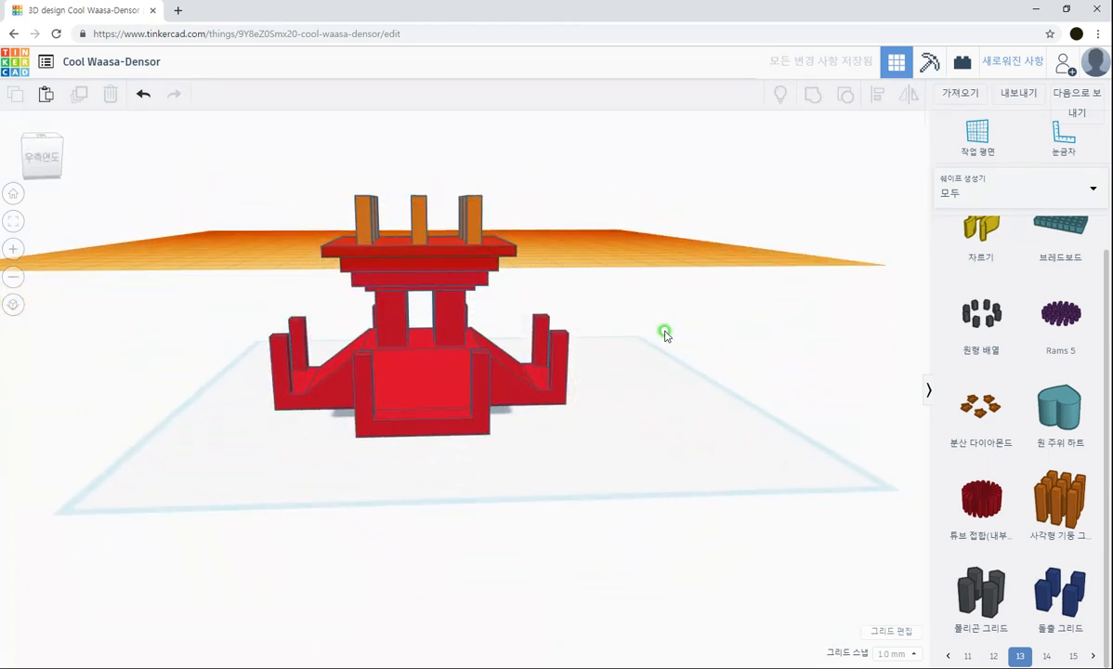
Step: Switch the shape library from the shape generators to the basic shapes
right_click_drag(664, 335, 664, 342)
right_click_drag(658, 369, 650, 380)
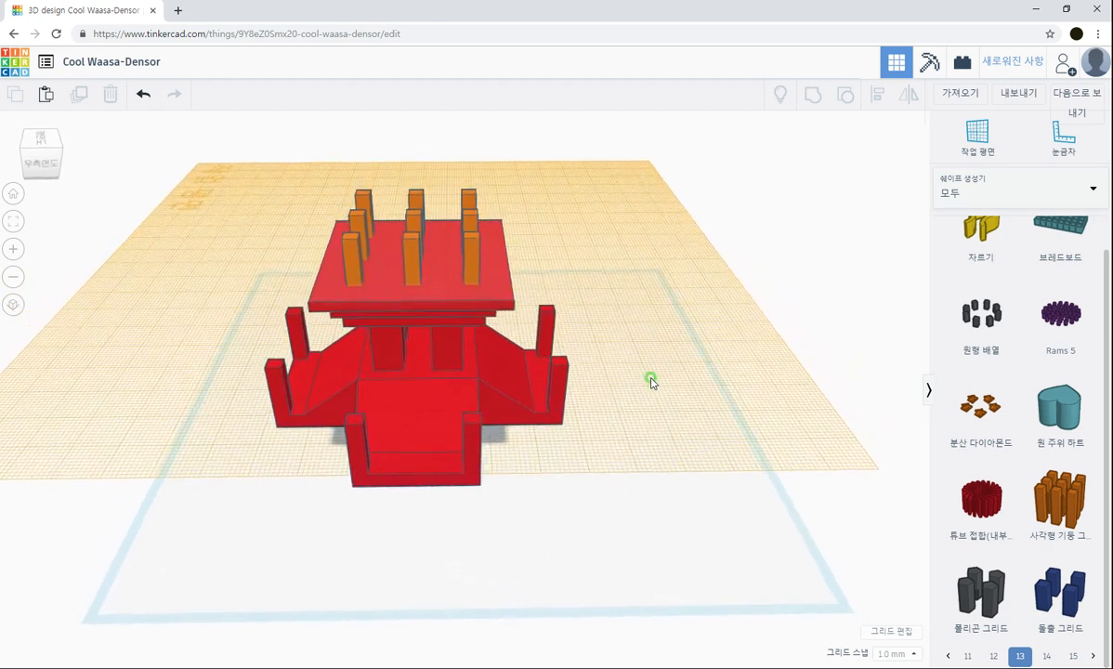
left_click(1001, 191)
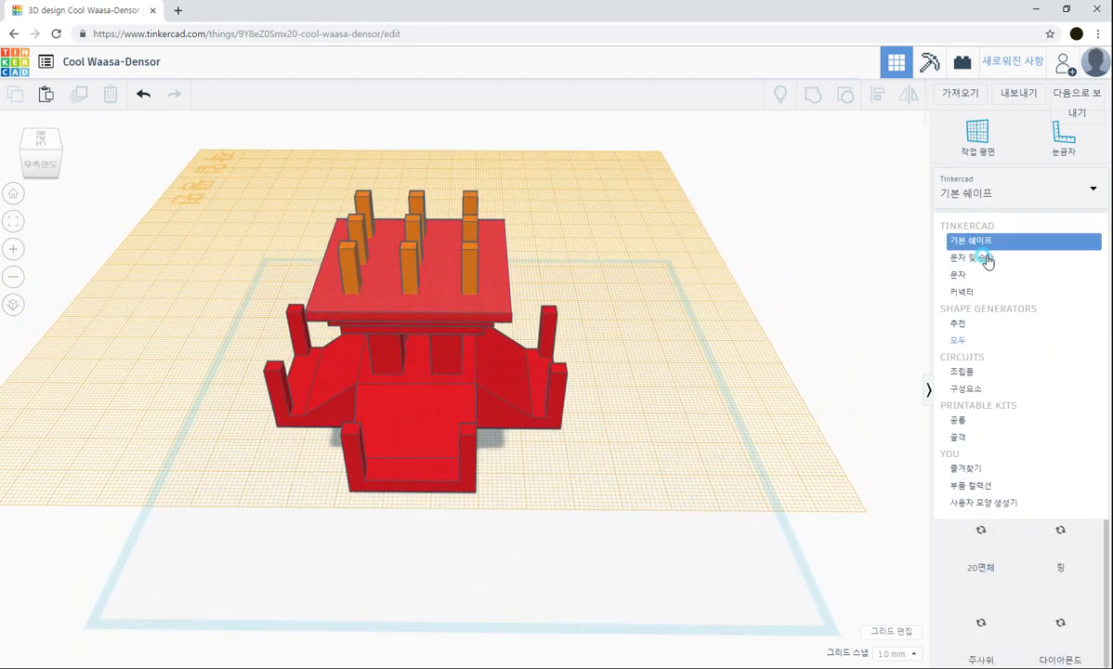
left_click(980, 241)
scroll(1059, 371, "up", 4)
scroll(1072, 372, "up", 3)
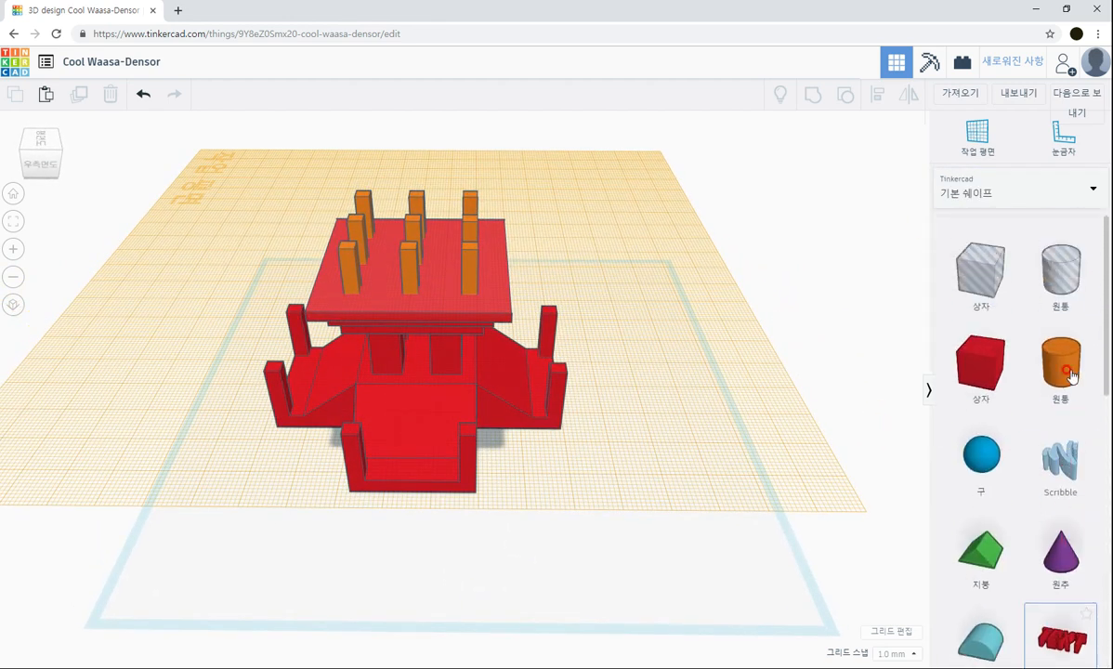
Step: Place a cylinder beside the model at slab level and set its footprint to 3 × 3 mm
left_click_drag(1058, 349, 673, 362)
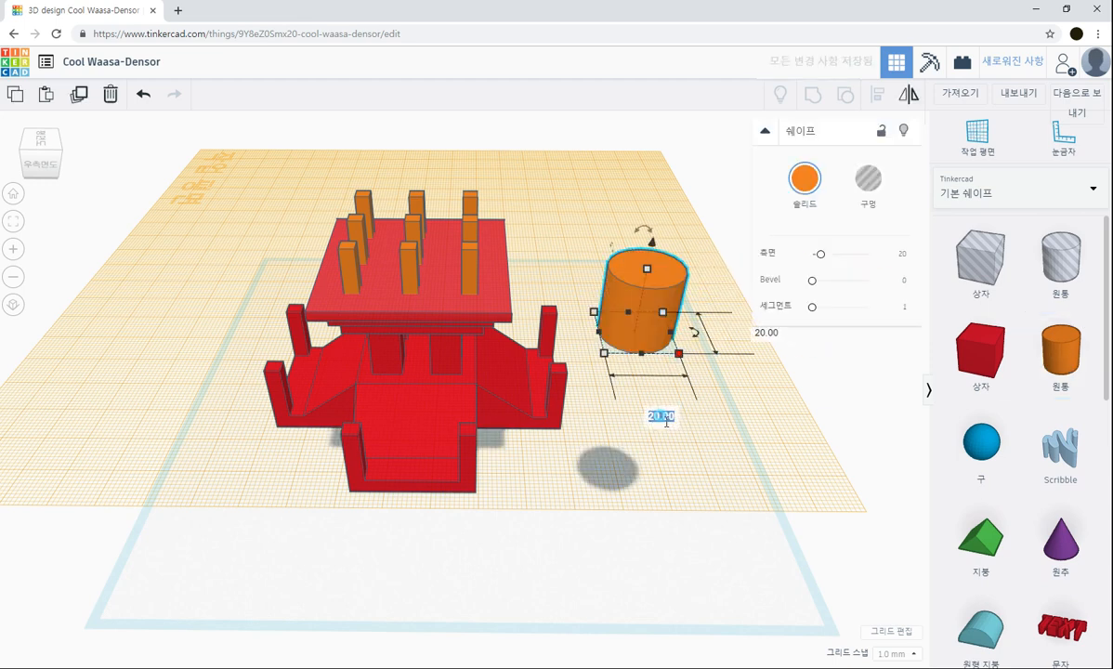
type("3")
key("Tab")
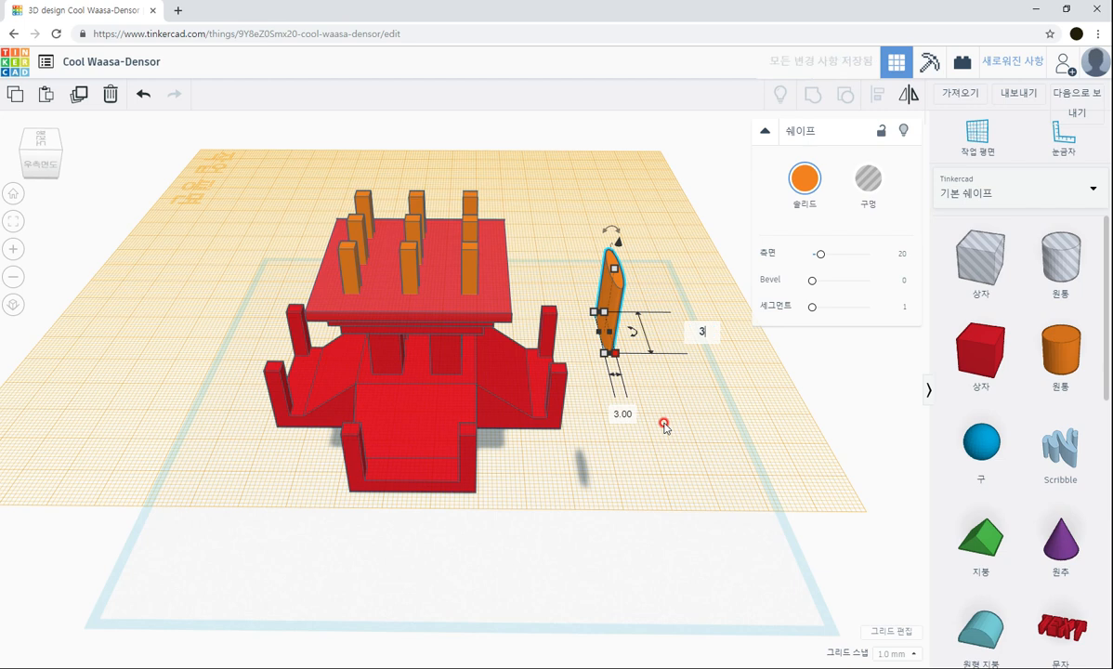
type("3")
key("Return")
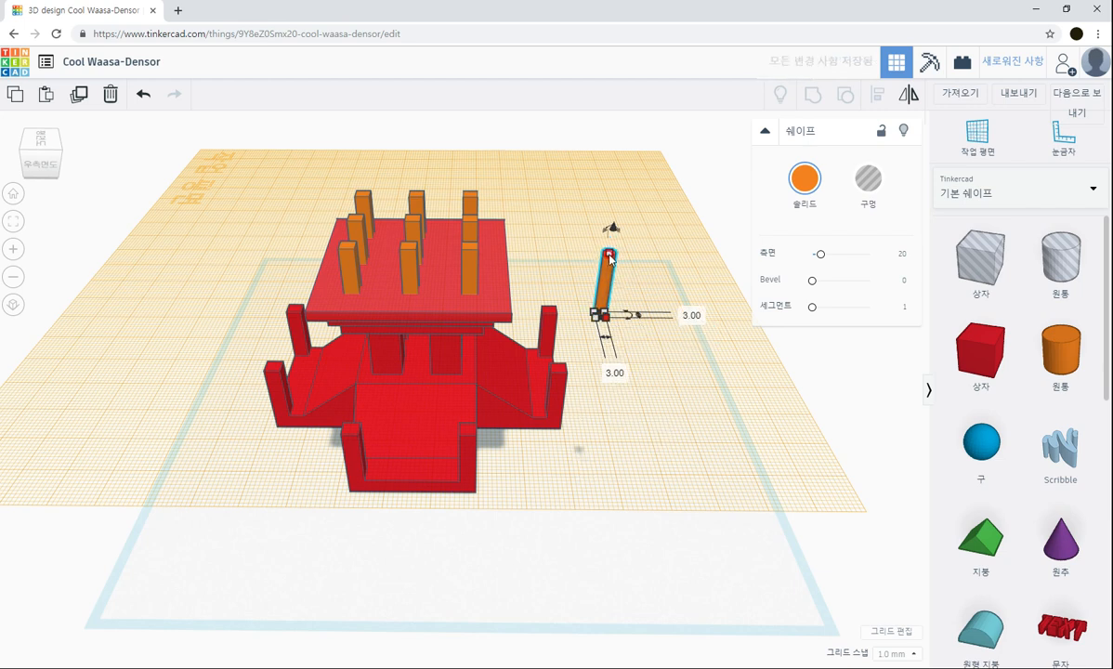
Step: Rotate the 3 mm cylinder so that it lies horizontally
mouse_move(611, 255)
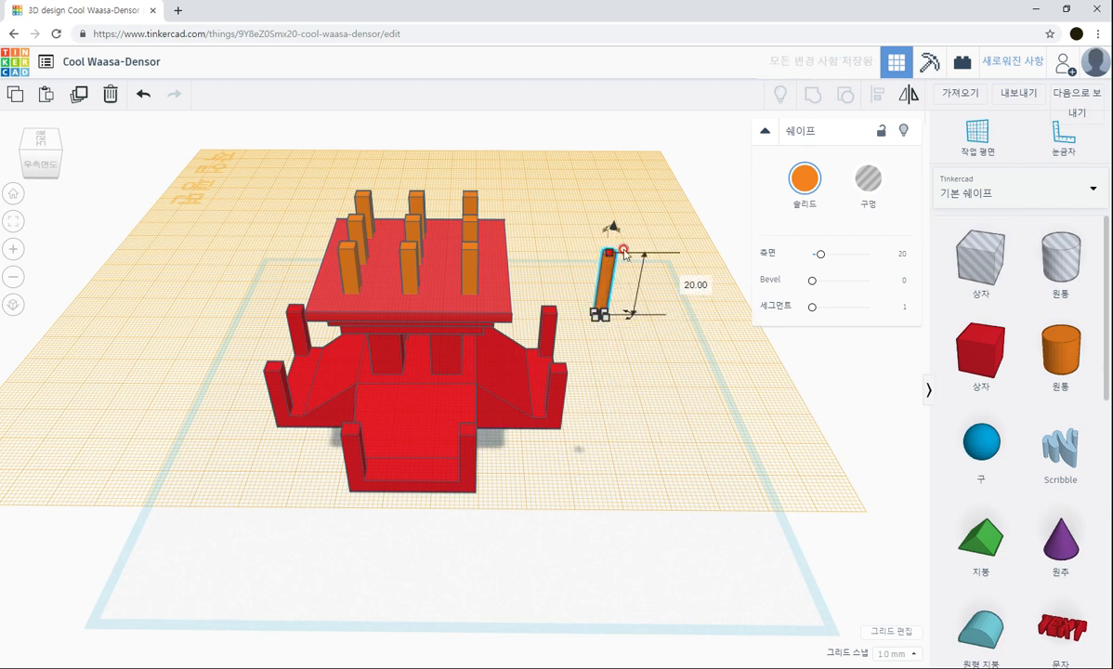
right_click_drag(659, 375, 550, 401)
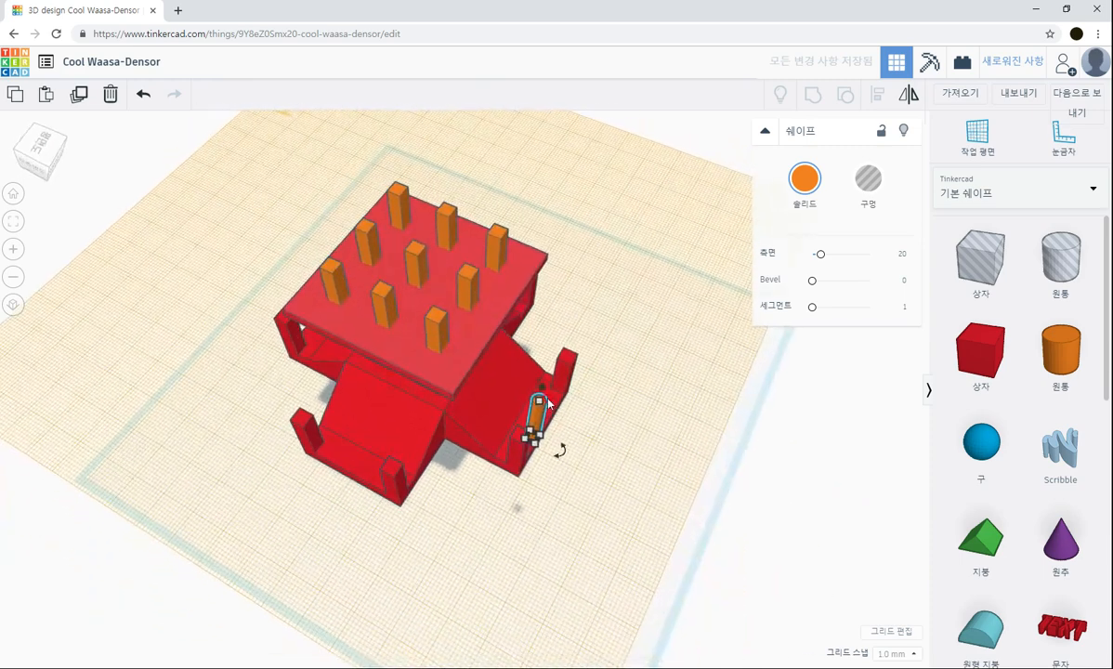
right_click_drag(585, 493, 530, 478)
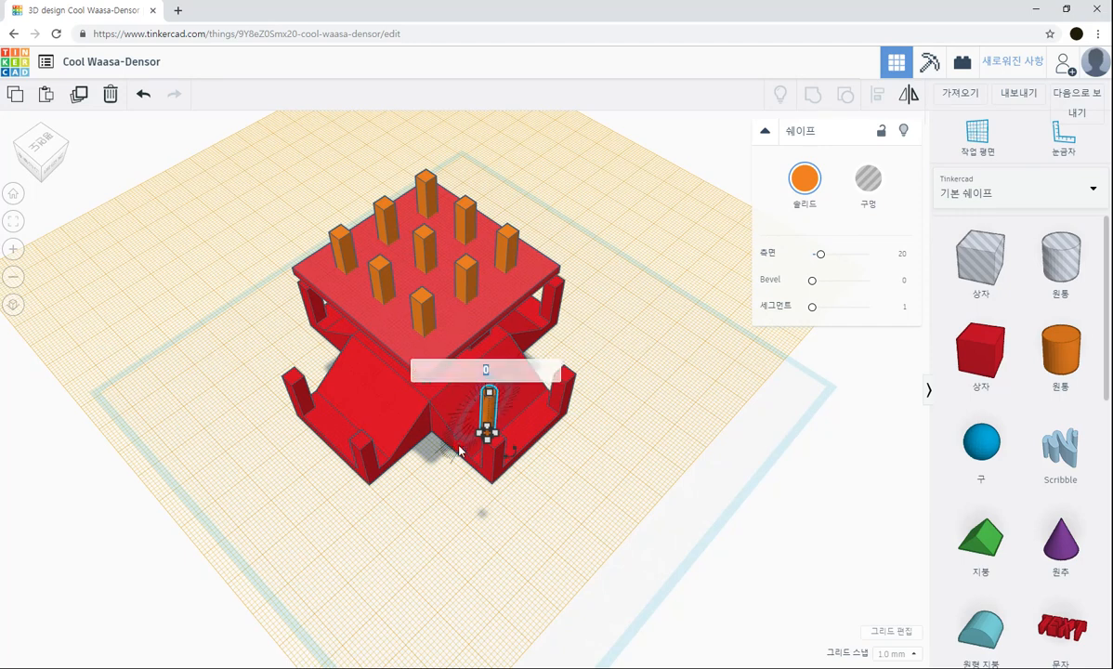
type("0")
key("Return")
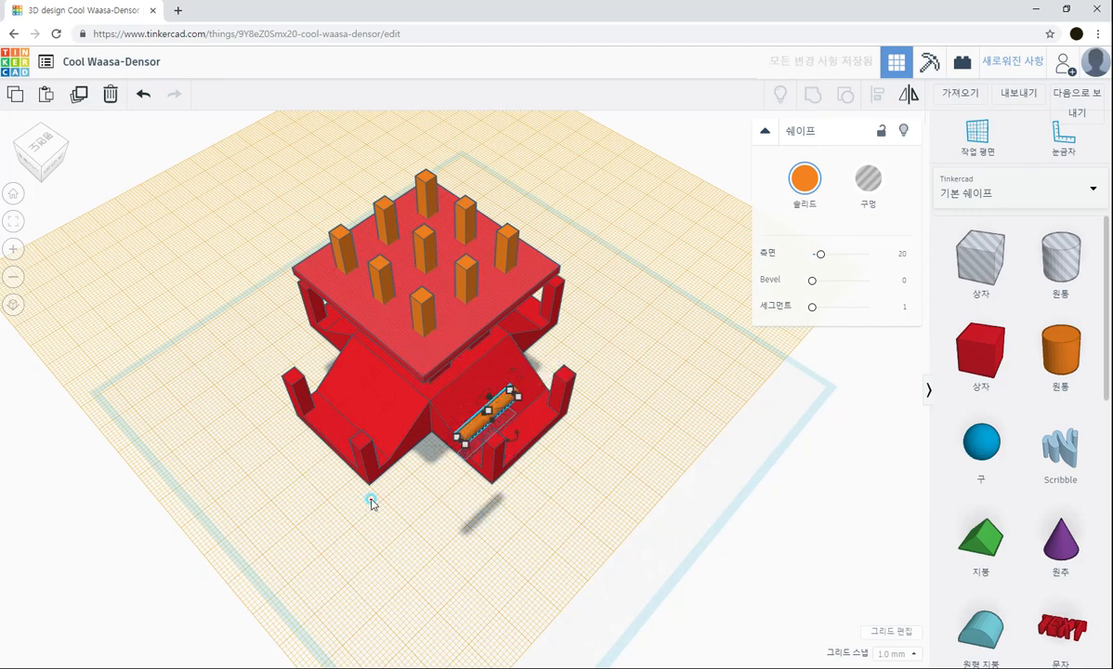
Step: Move the horizontal cylinder to the slab's edge and delete it
left_click(437, 502)
right_click_drag(455, 502, 600, 376)
left_click_drag(600, 376, 533, 305)
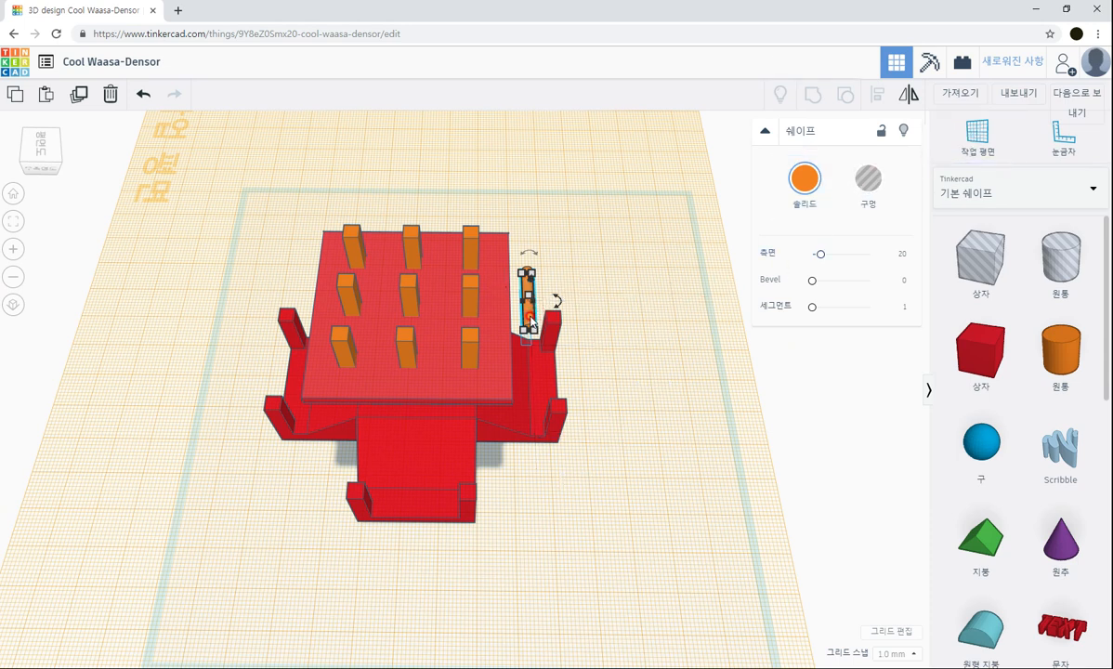
key("Delete")
Step: Set a workplane on the top face of a pillar and place a cylinder on it beside the model
left_click(978, 136)
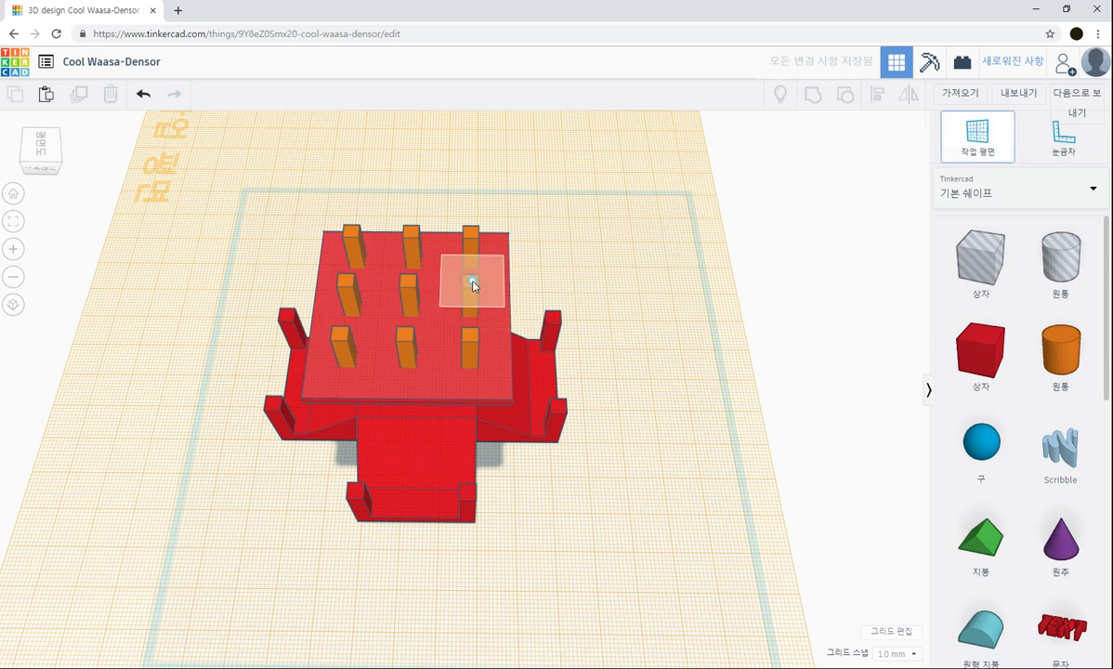
left_click(1051, 358)
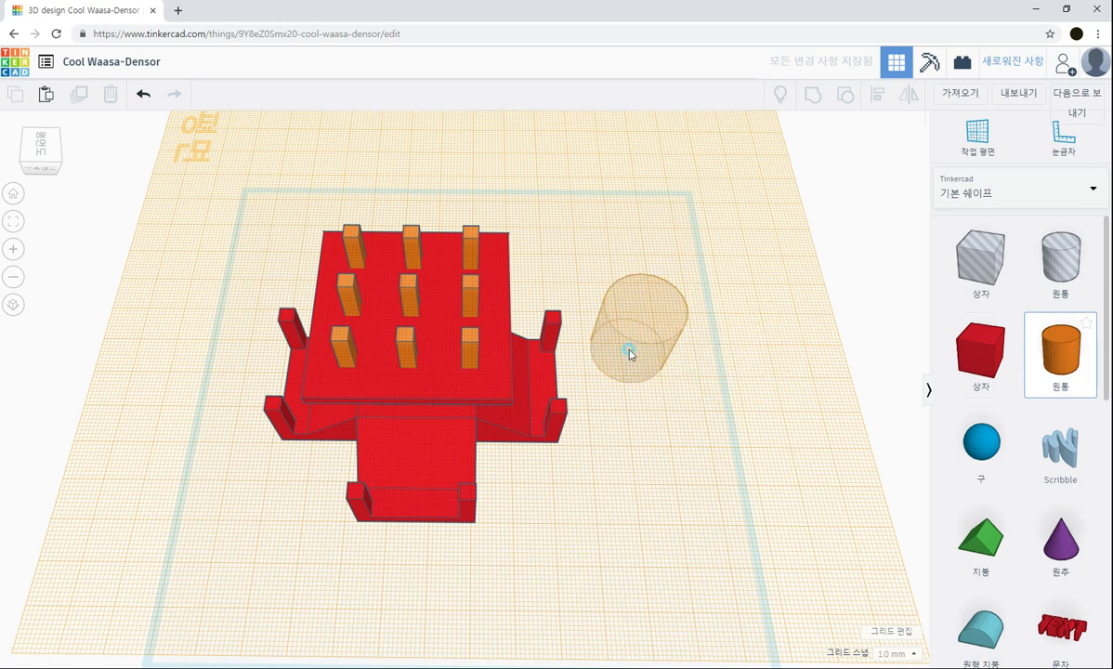
left_click(629, 354)
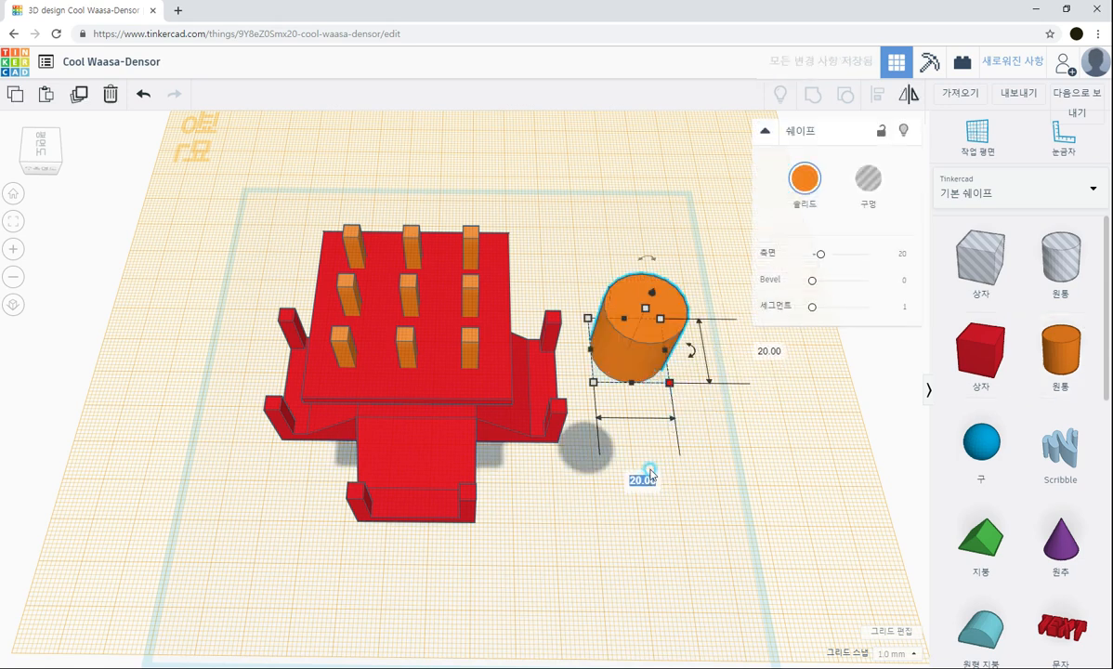
Step: Set the new cylinder's footprint to 3 × 3 mm
left_click(650, 473)
type("3")
key("Tab")
type("3")
key("Return")
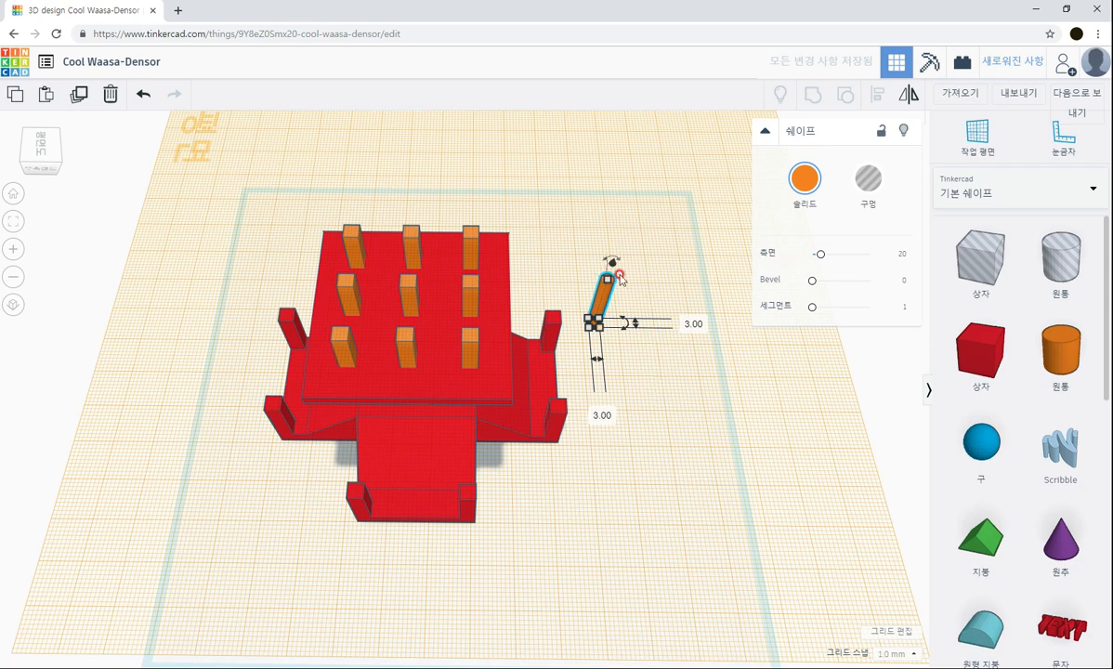
Step: Rotate the thin cylinder 90° so that it lies horizontally at pillar-top height
right_click_drag(661, 290, 548, 370)
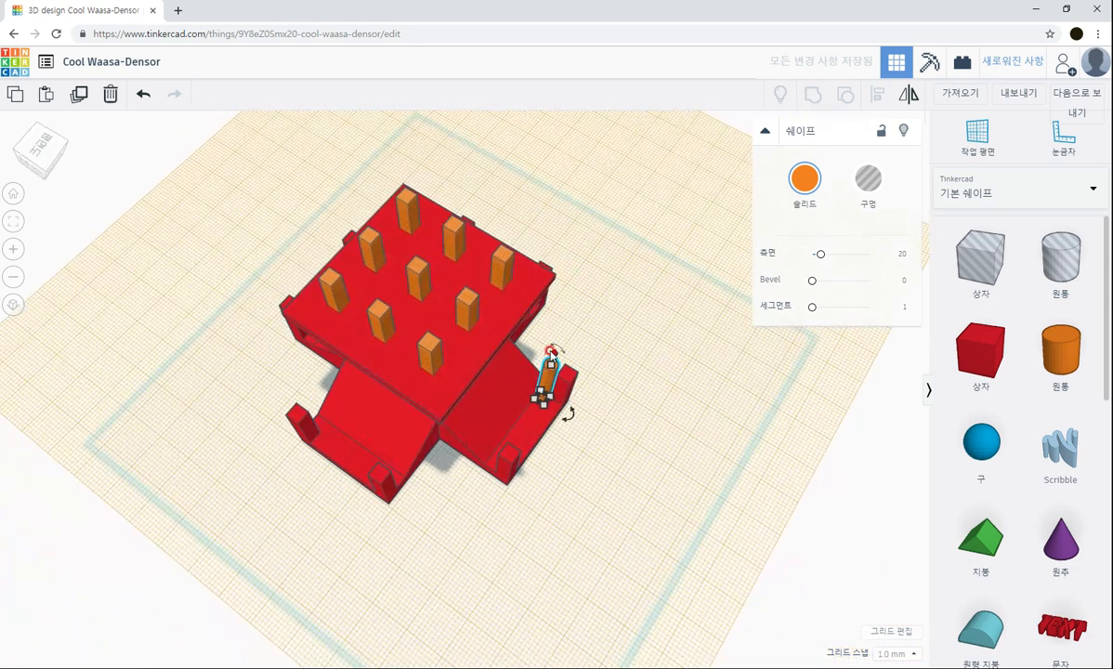
left_click_drag(551, 352, 515, 394)
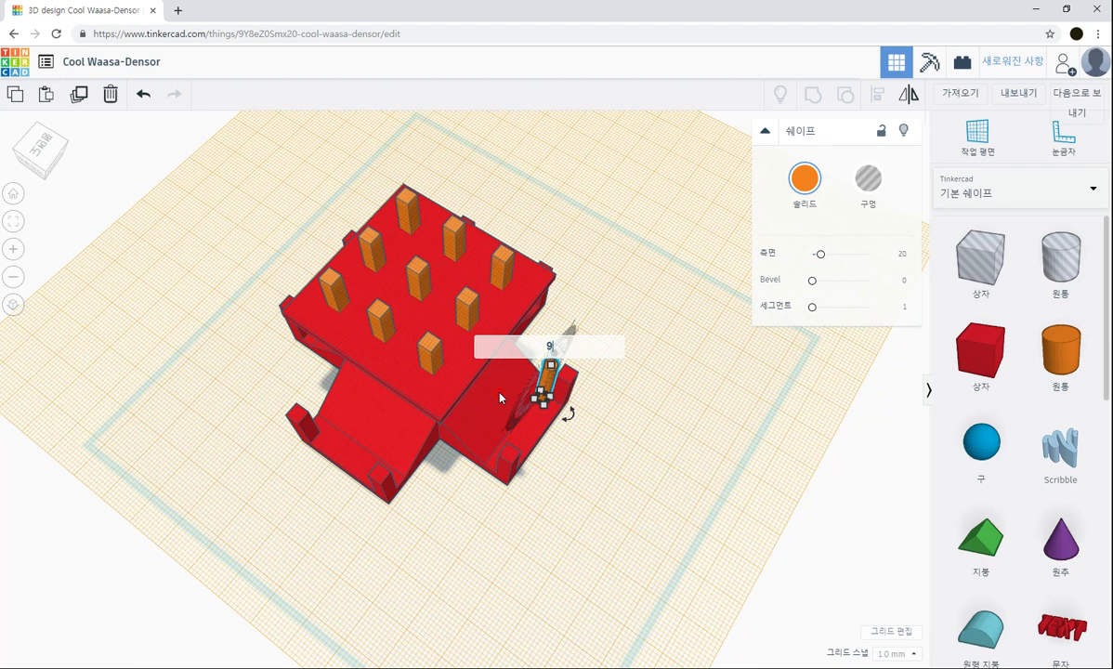
type("90")
key("Return")
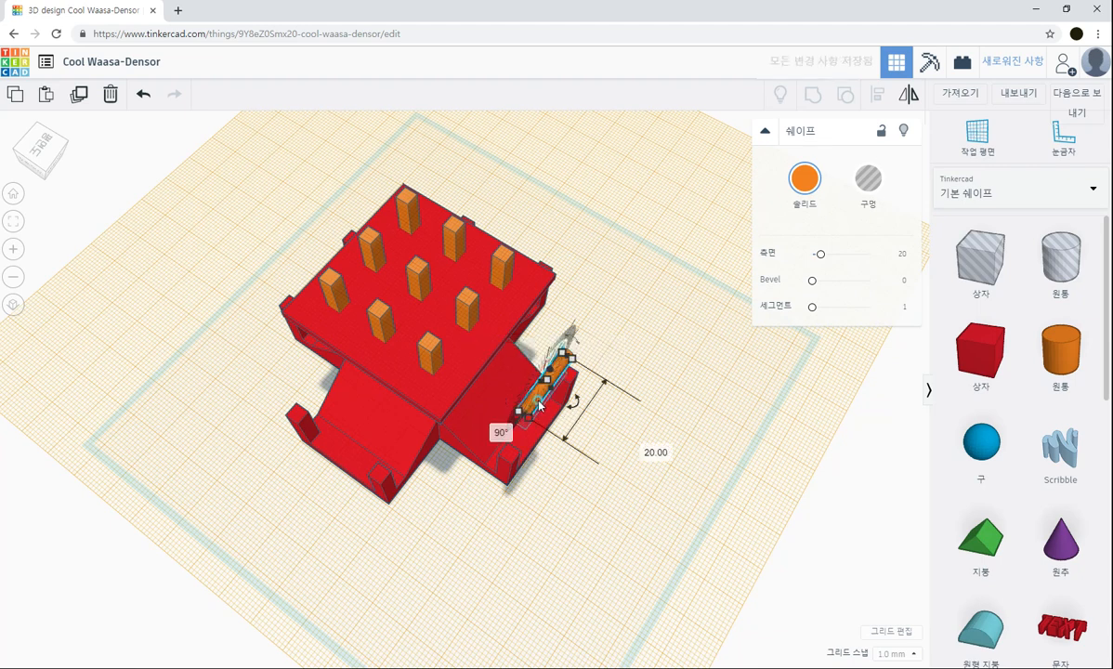
Step: Move the horizontal cylinder over the slab's outer row of pillars and set its length to 50 mm
left_click_drag(544, 406, 330, 283)
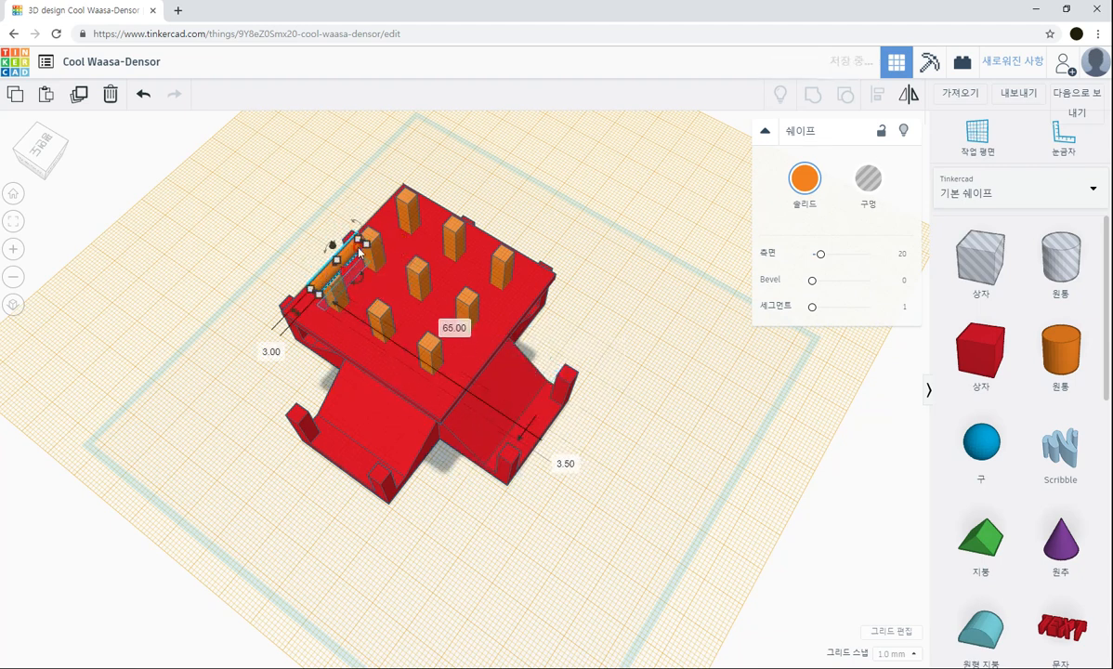
right_click_drag(462, 246, 402, 285)
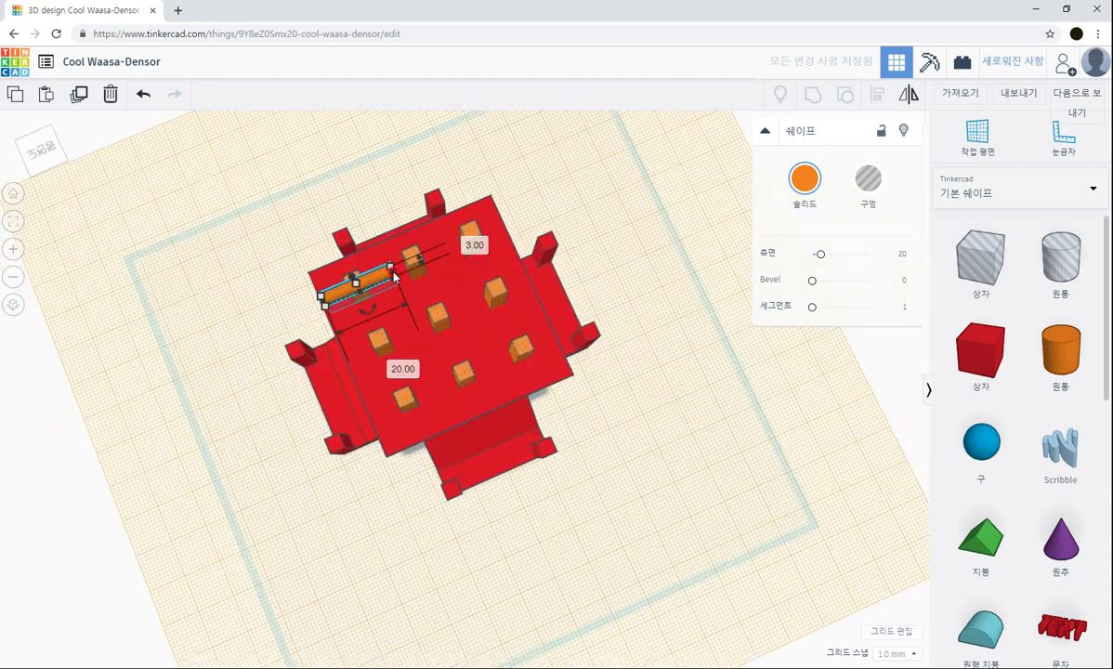
left_click_drag(391, 270, 494, 235)
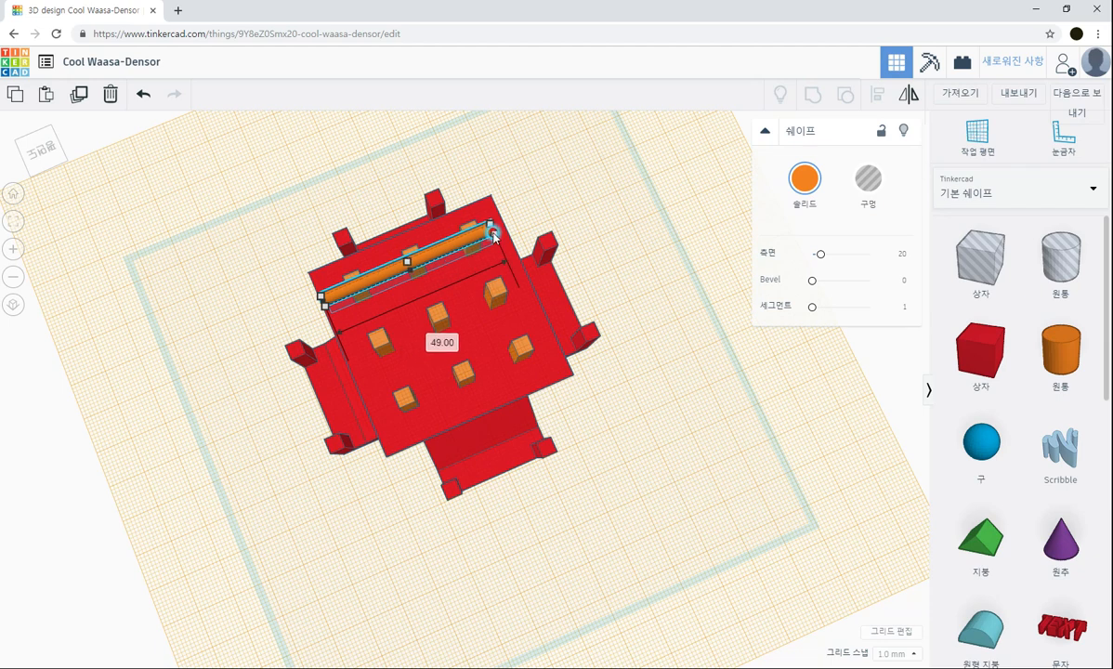
left_click(440, 346)
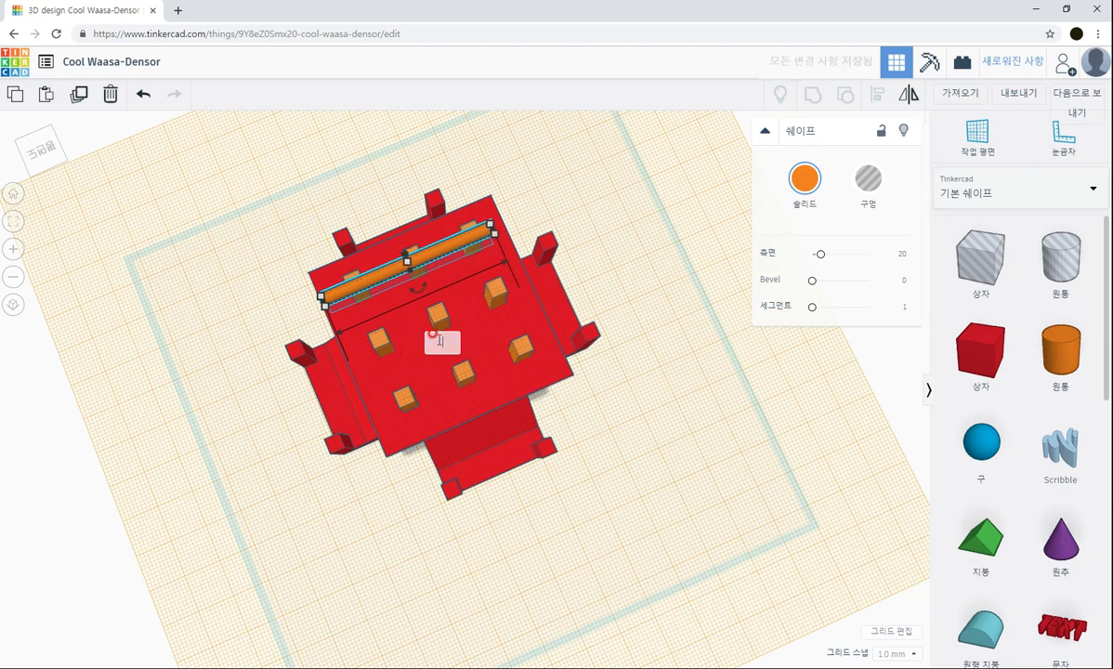
type("50")
key("Return")
left_click(611, 510)
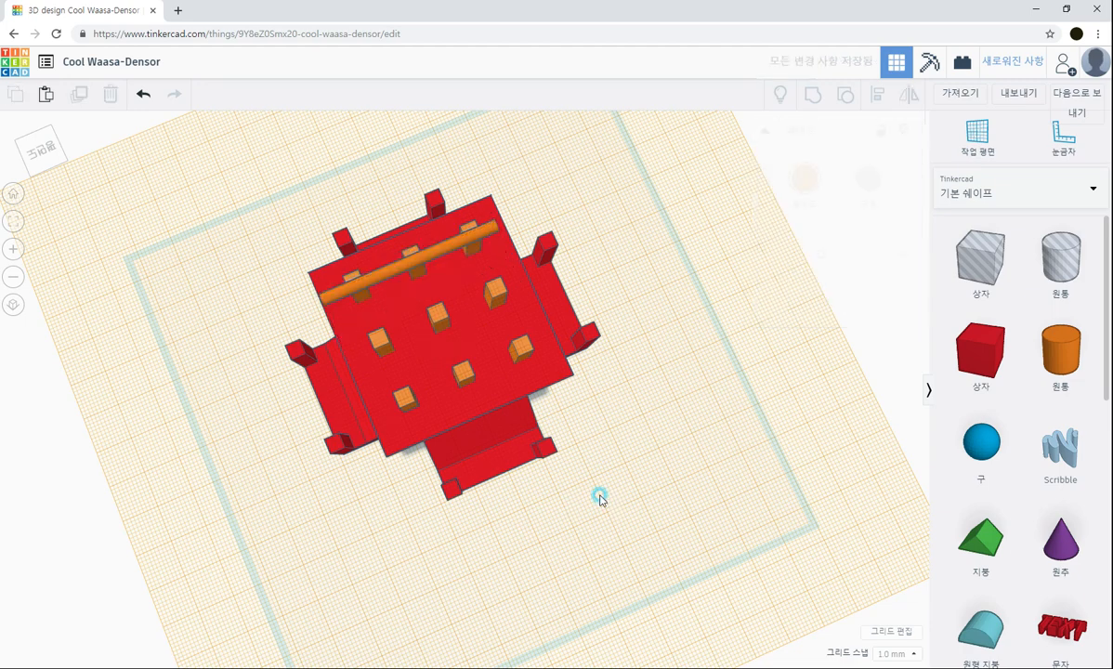
Step: Shift the 50 mm beam 5 mm and 3 mm across the workplane, beside the outer row of pillars
right_click_drag(596, 495, 497, 339)
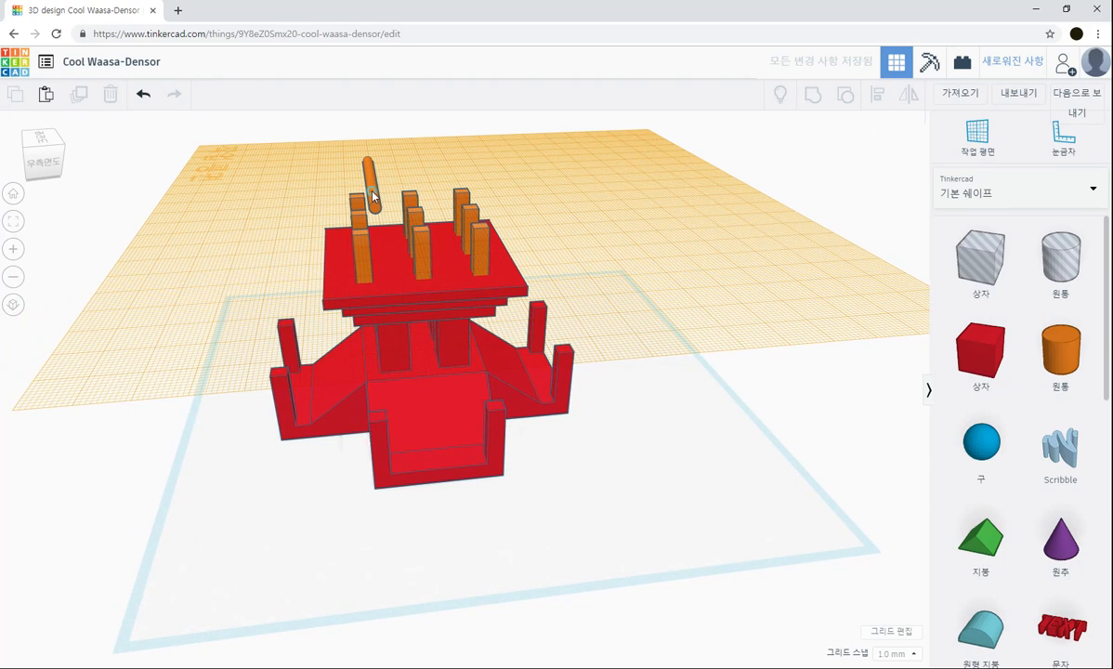
left_click_drag(370, 184, 356, 208)
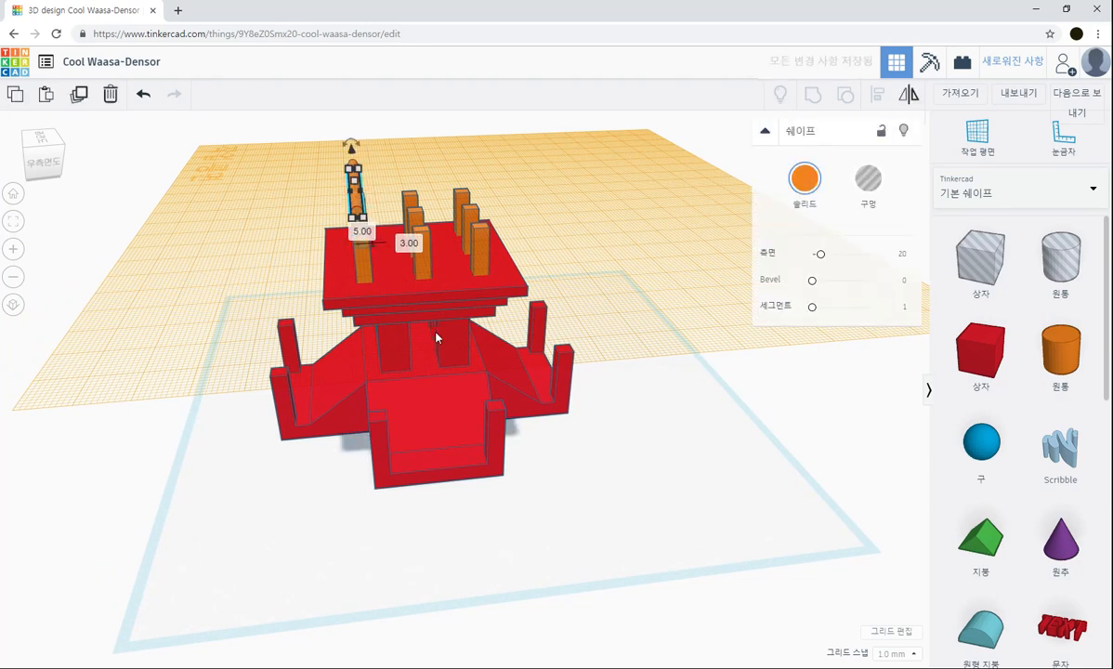
left_click(561, 268)
right_click_drag(562, 269, 355, 430)
left_click(358, 434)
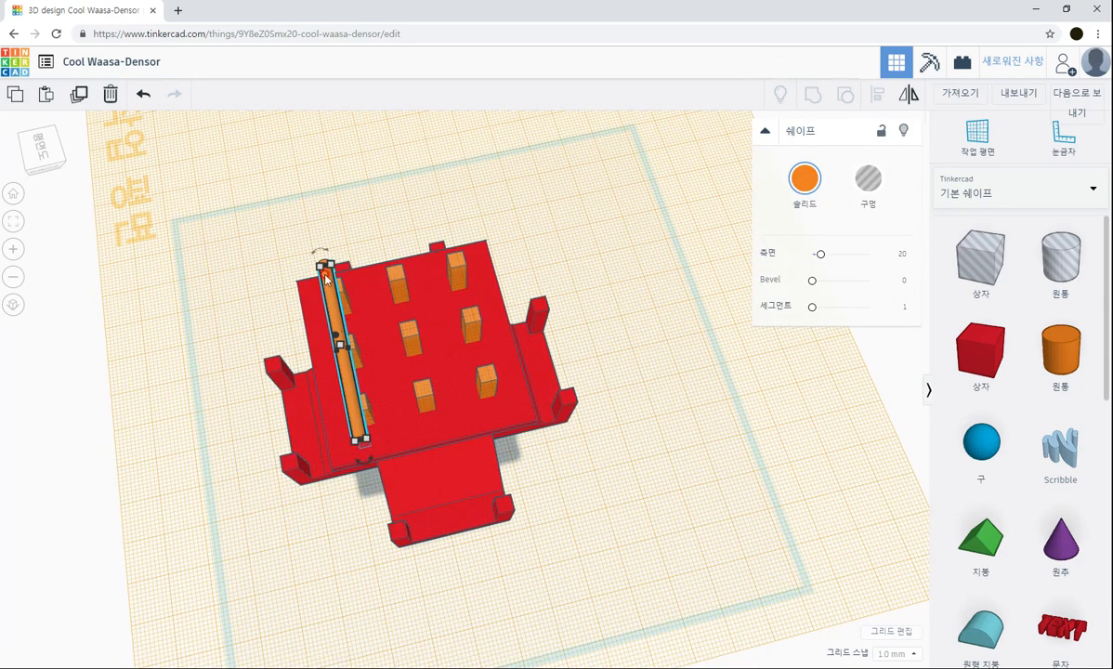
right_click_drag(571, 324, 333, 298)
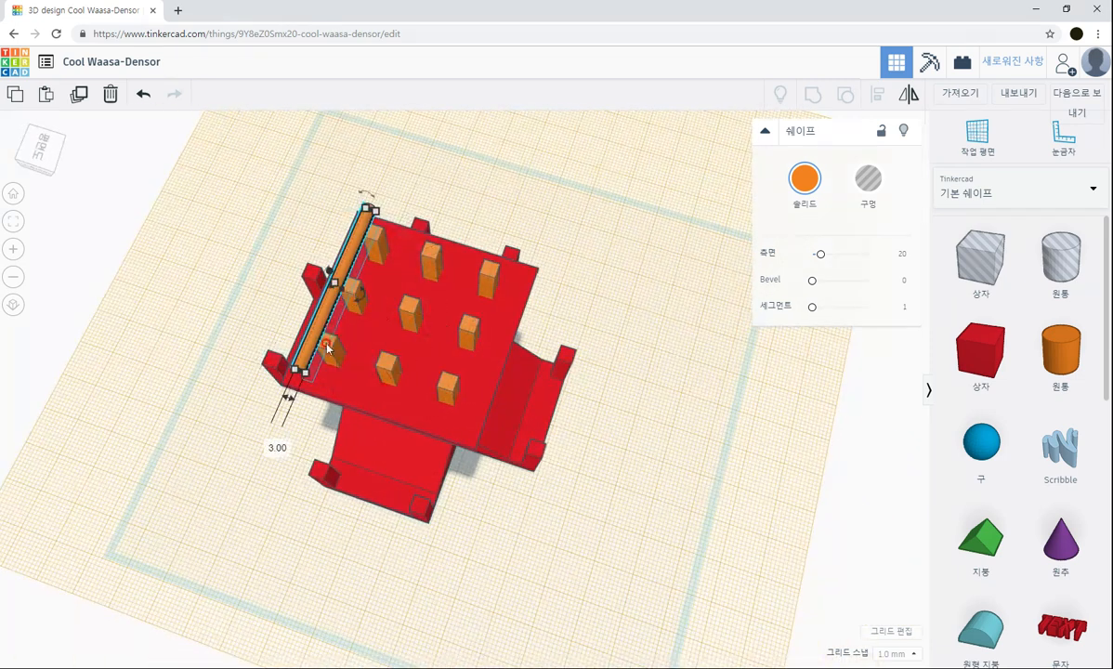
Step: Set the beam's width and height both to 5 mm
left_click(306, 374)
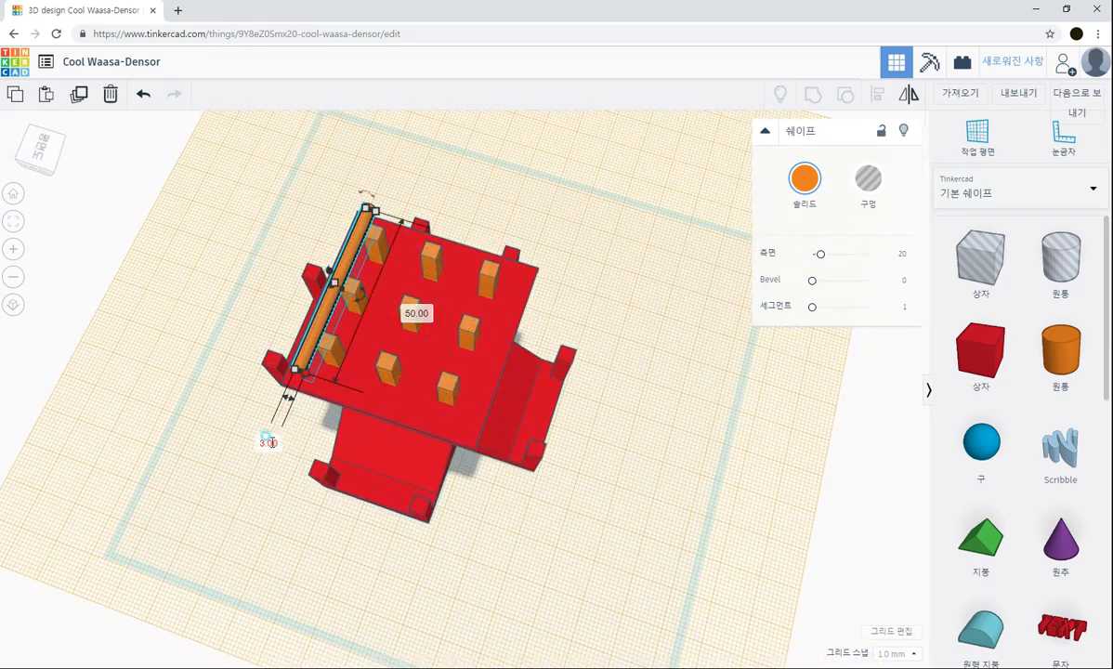
type("5")
key("Return")
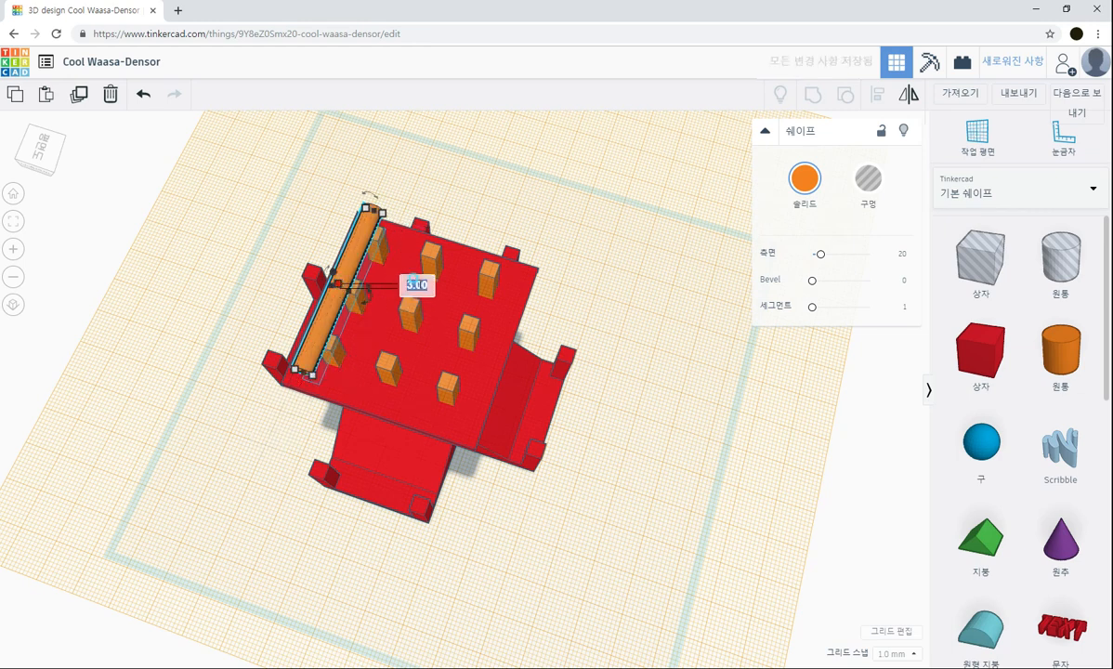
type("5")
key("Return")
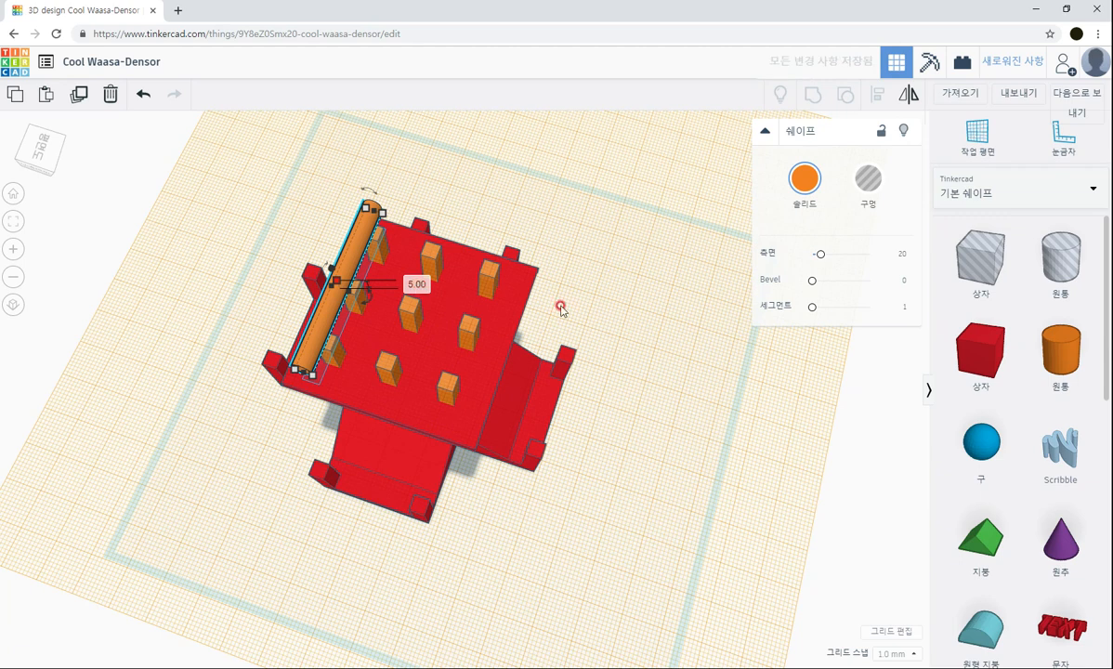
left_click(561, 310)
Step: Move the thickened beam 4 mm and 1 mm over the outer pillar row and lower it onto the pillars
right_click_drag(589, 350, 362, 293)
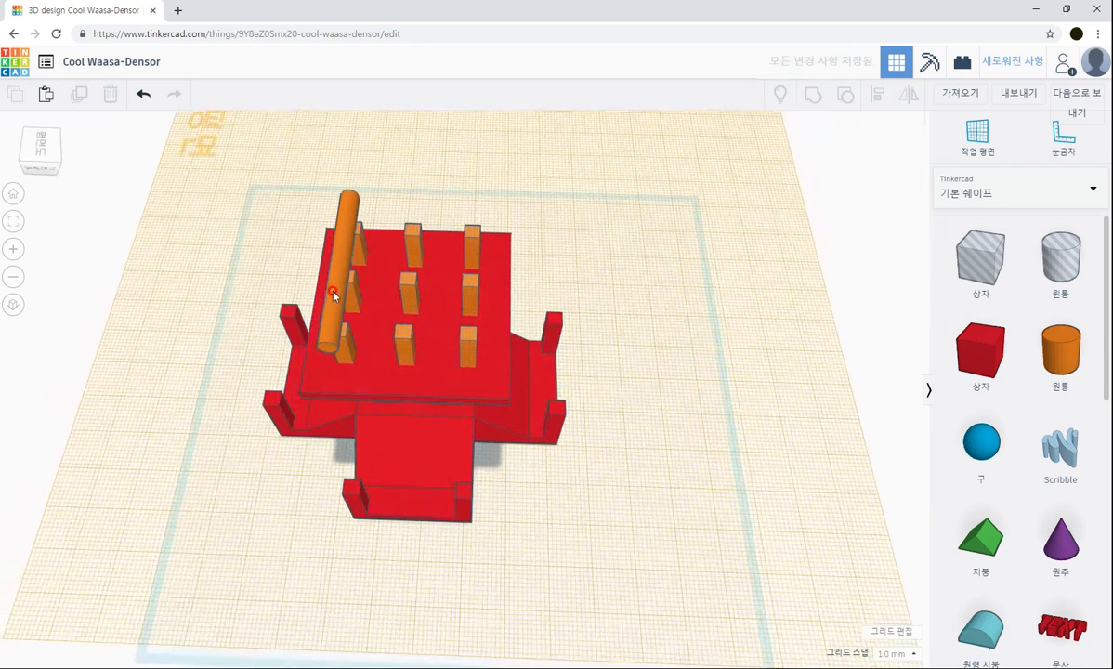
left_click(334, 284)
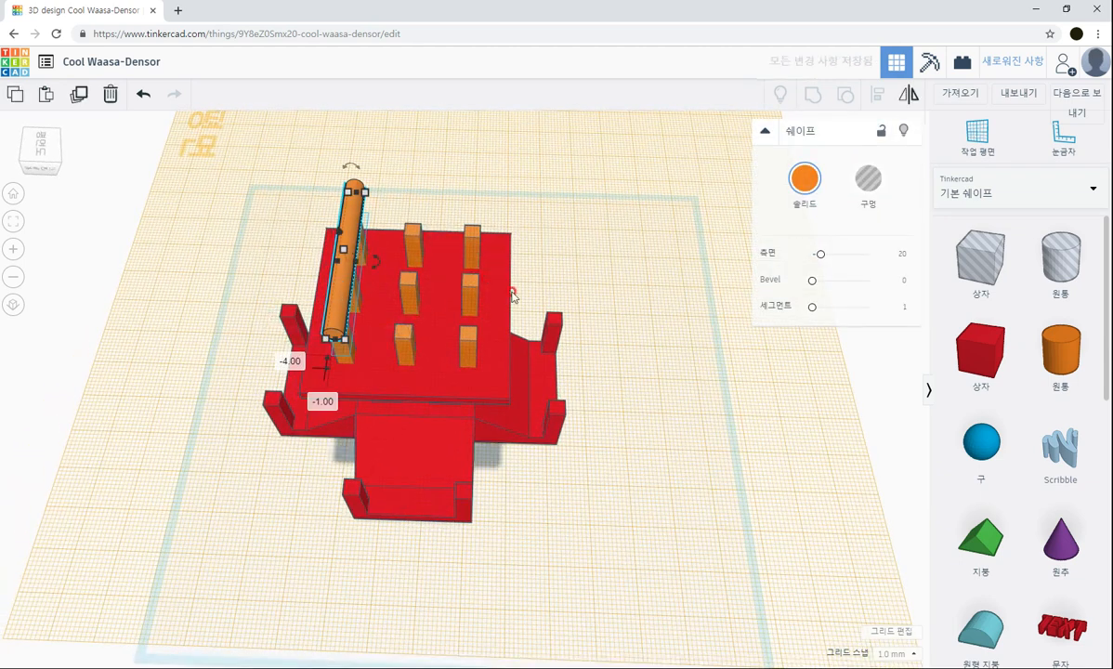
right_click_drag(512, 296, 567, 318)
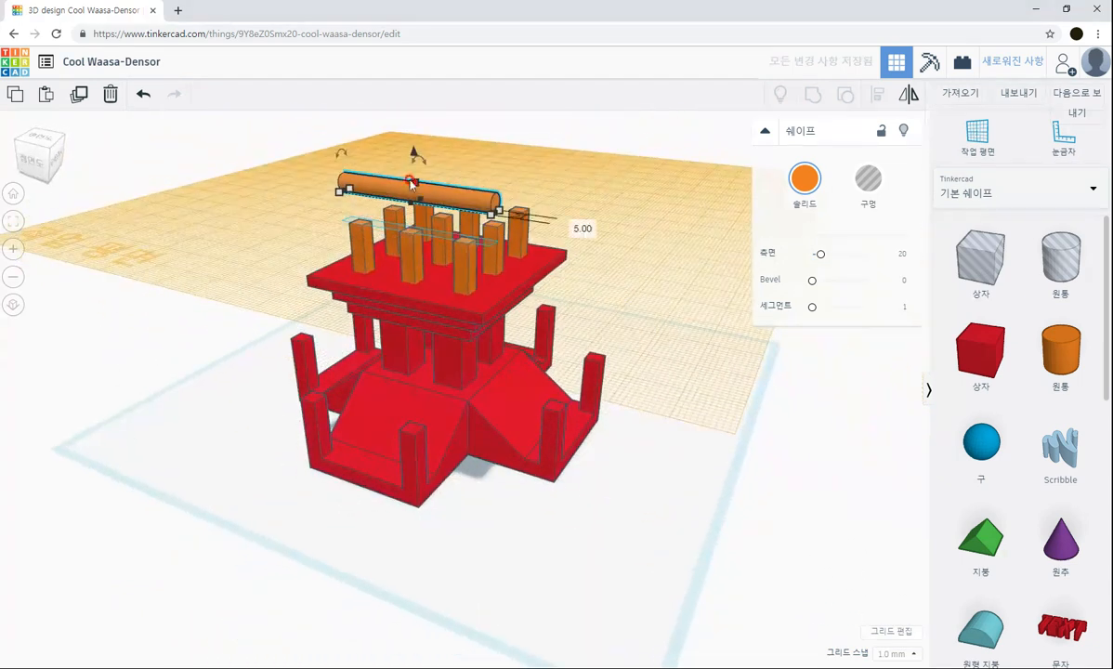
left_click_drag(414, 154, 413, 195)
left_click(603, 342)
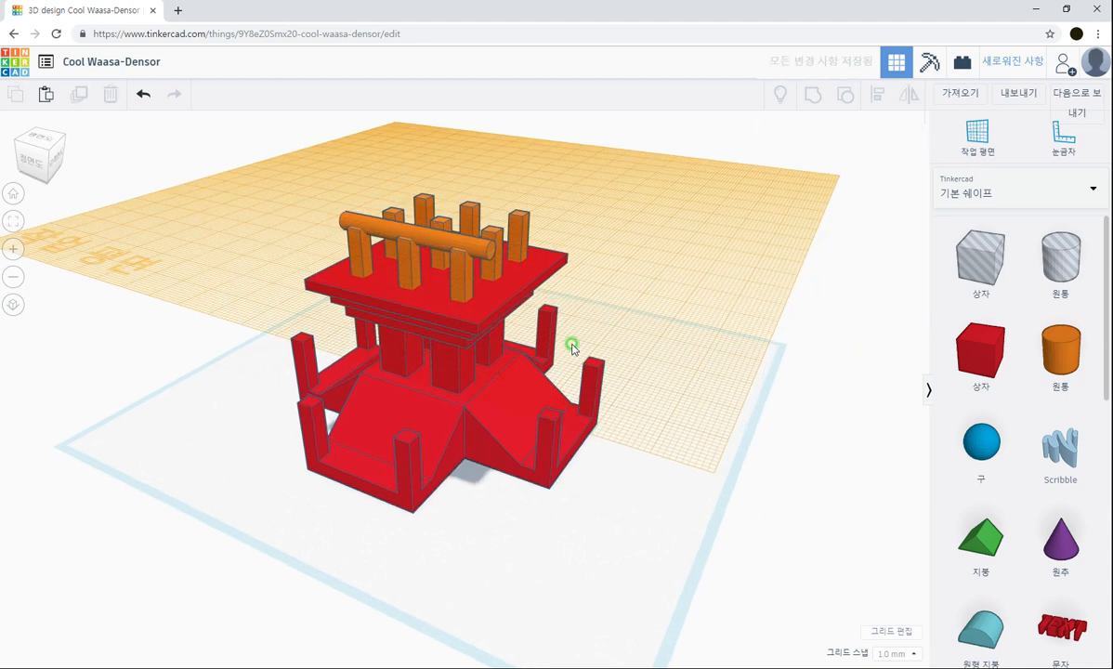
Step: Select all shapes and align them so the beam is centred lengthwise on the model
right_click_drag(572, 347, 376, 267)
left_click(376, 267)
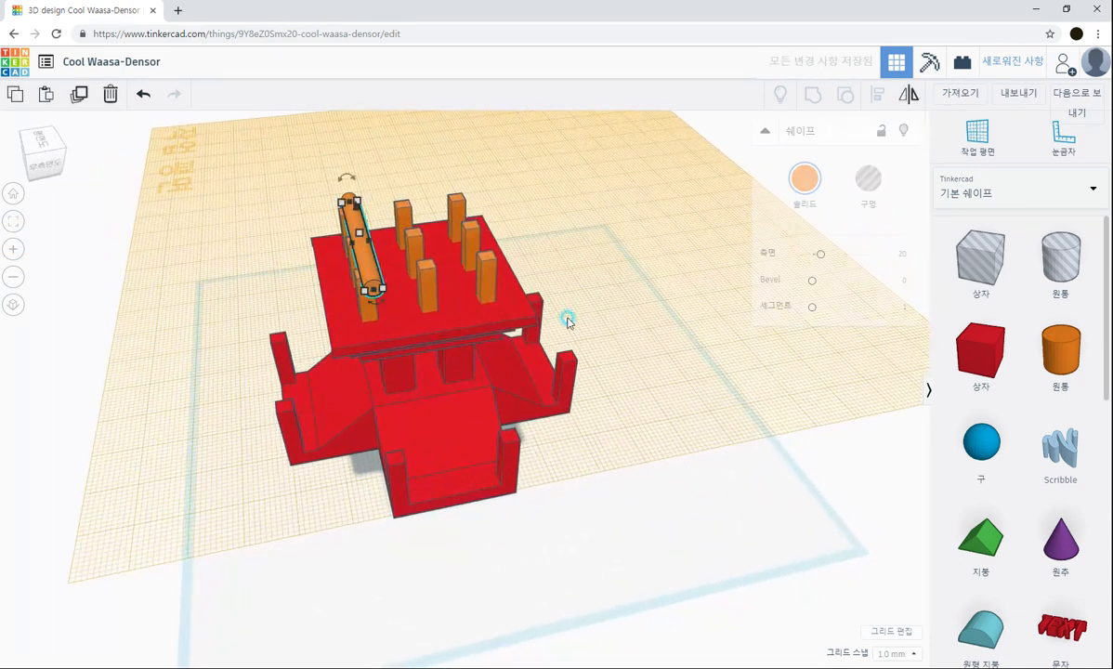
left_click(655, 336)
right_click_drag(654, 323, 475, 379)
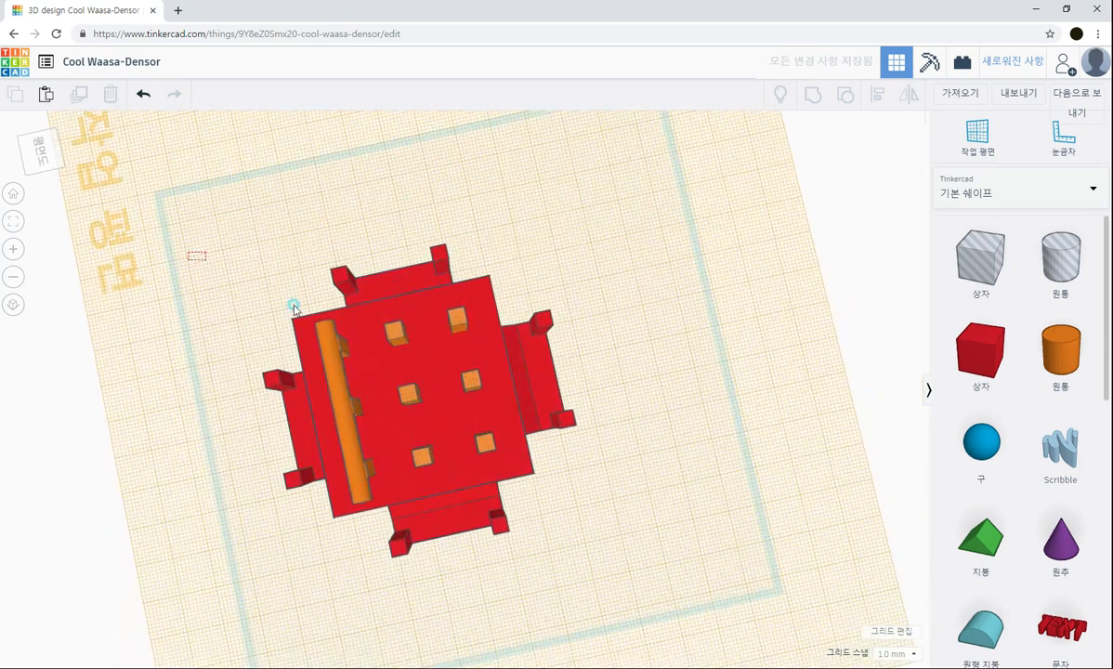
left_click_drag(294, 309, 705, 569)
left_click(869, 102)
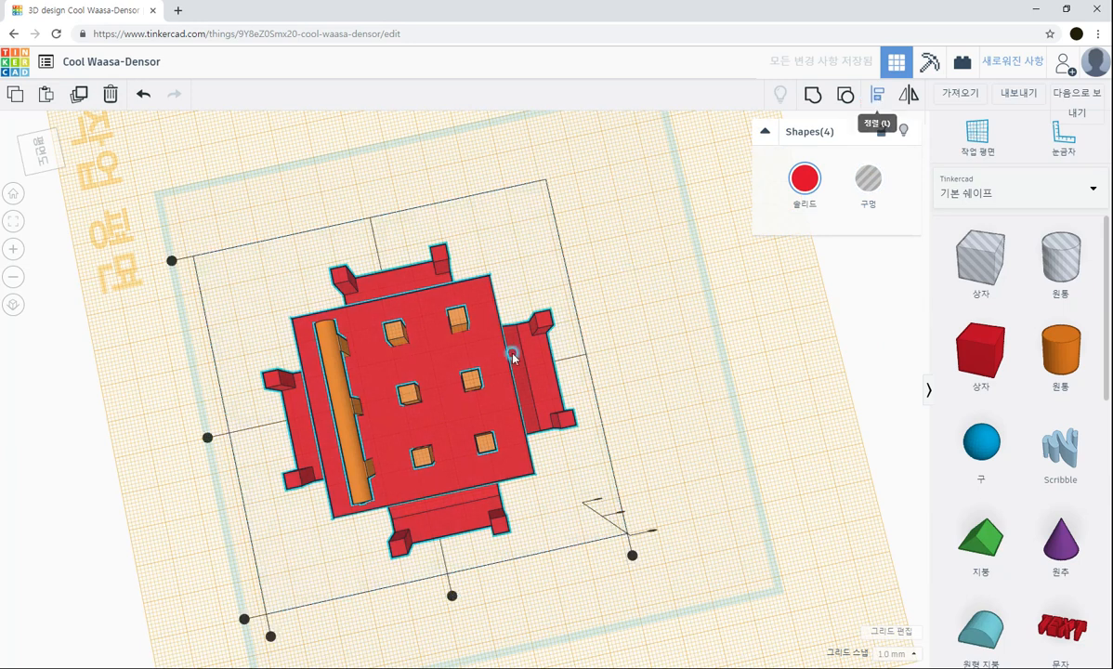
left_click(207, 439)
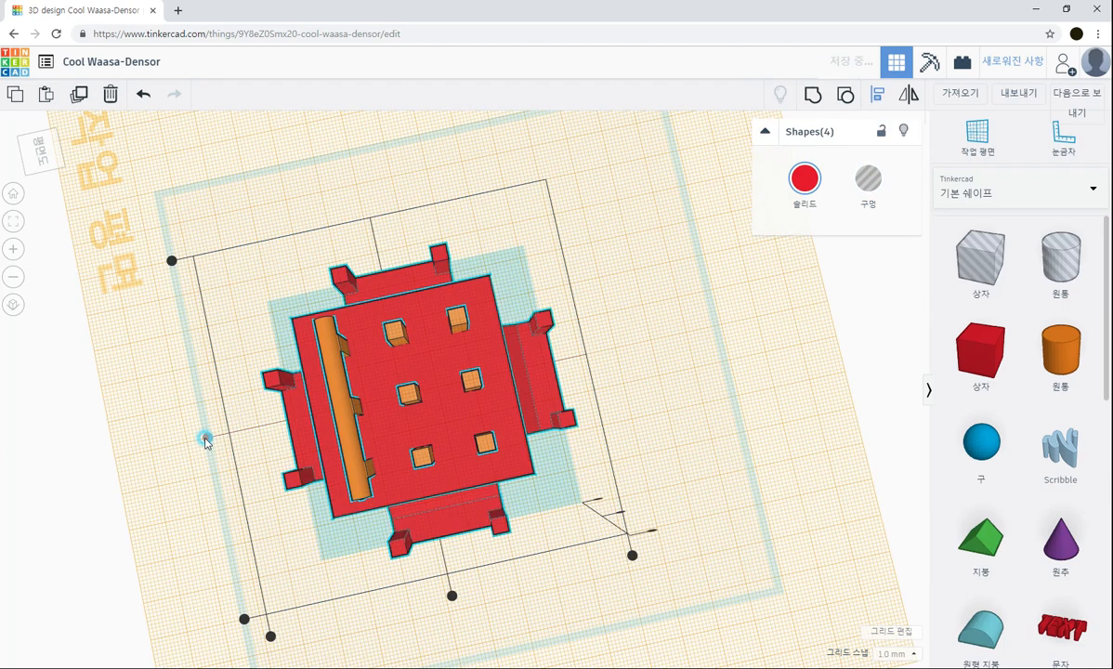
left_click(649, 412)
Step: Nudge the beam one grid step sideways across the outer pillar row
right_click_drag(659, 411, 637, 291)
left_click(400, 208)
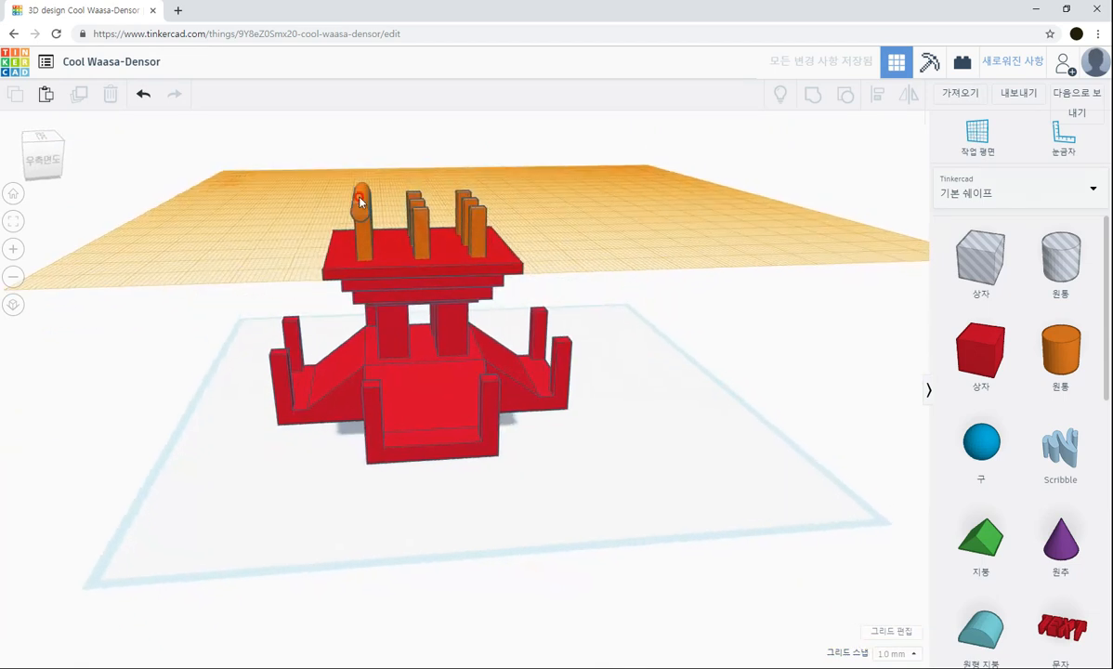
left_click(361, 202)
key("Right")
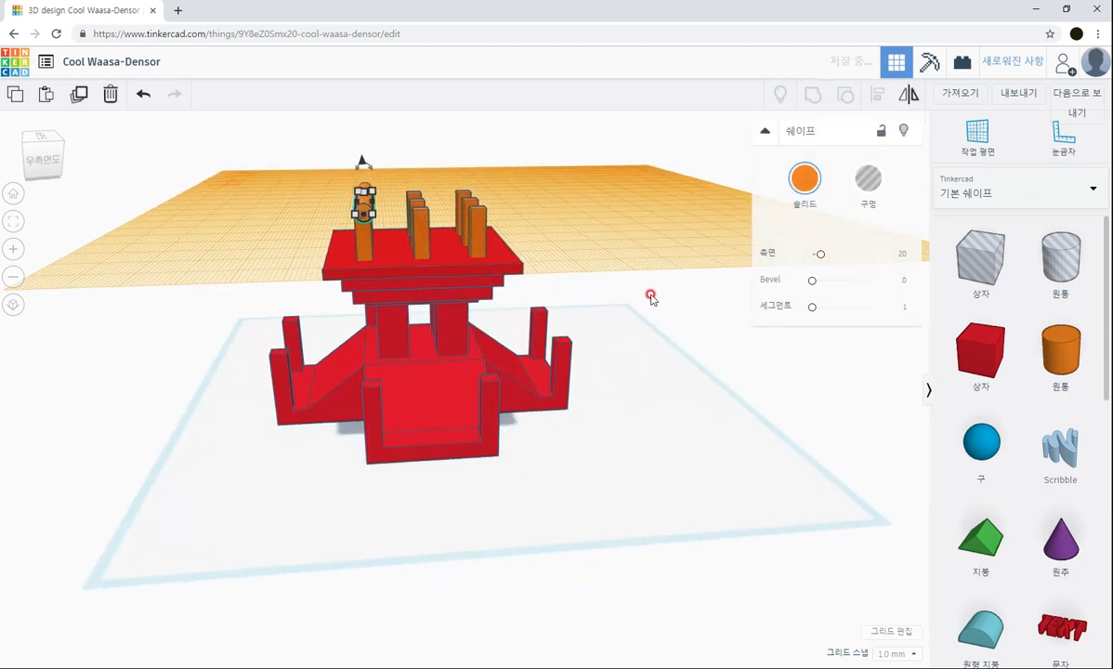
scroll(606, 279, "up", 3)
right_click_drag(599, 275, 470, 318)
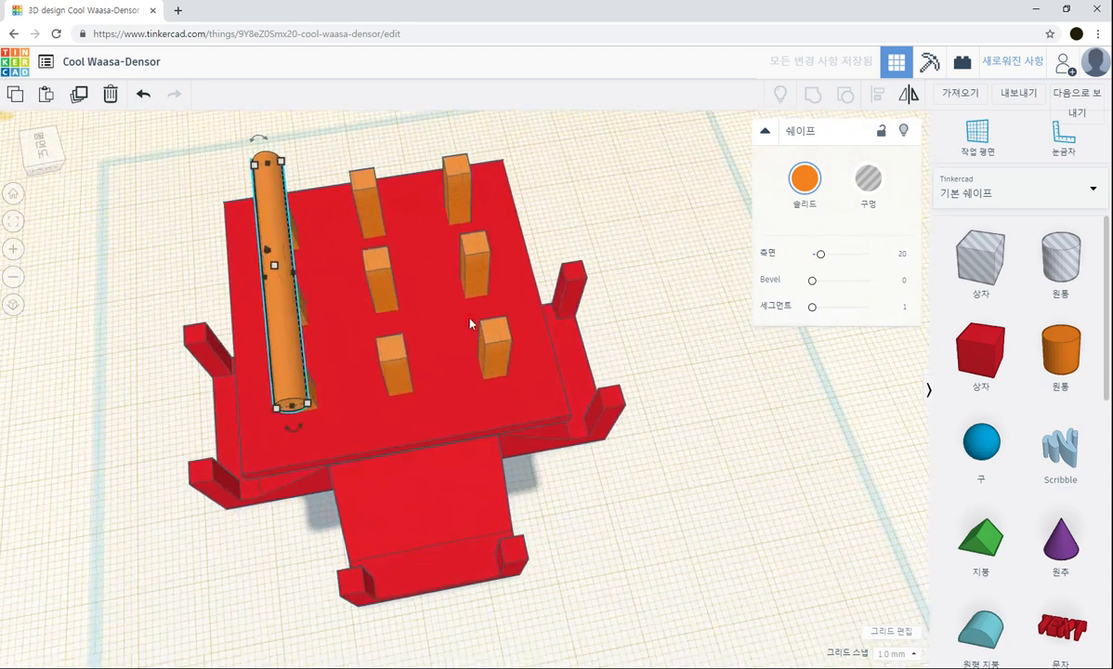
Step: Move the beam 1 mm sideways towards the slab's outer edge, keeping its lengthwise position
left_click(279, 274)
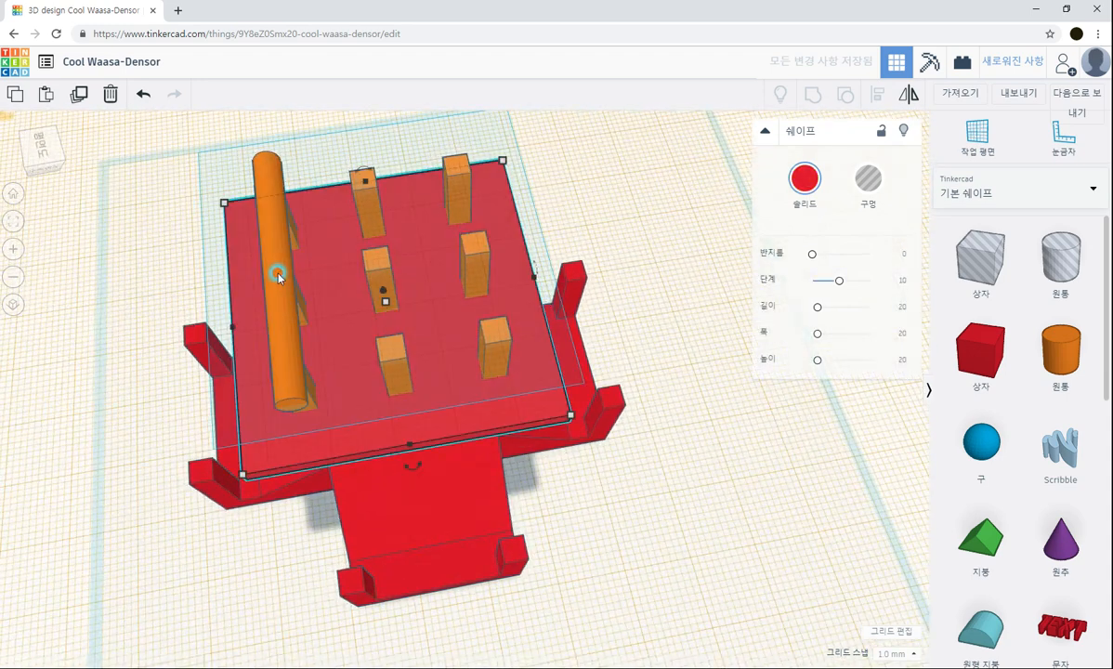
right_click_drag(396, 240, 419, 279)
left_click(299, 131)
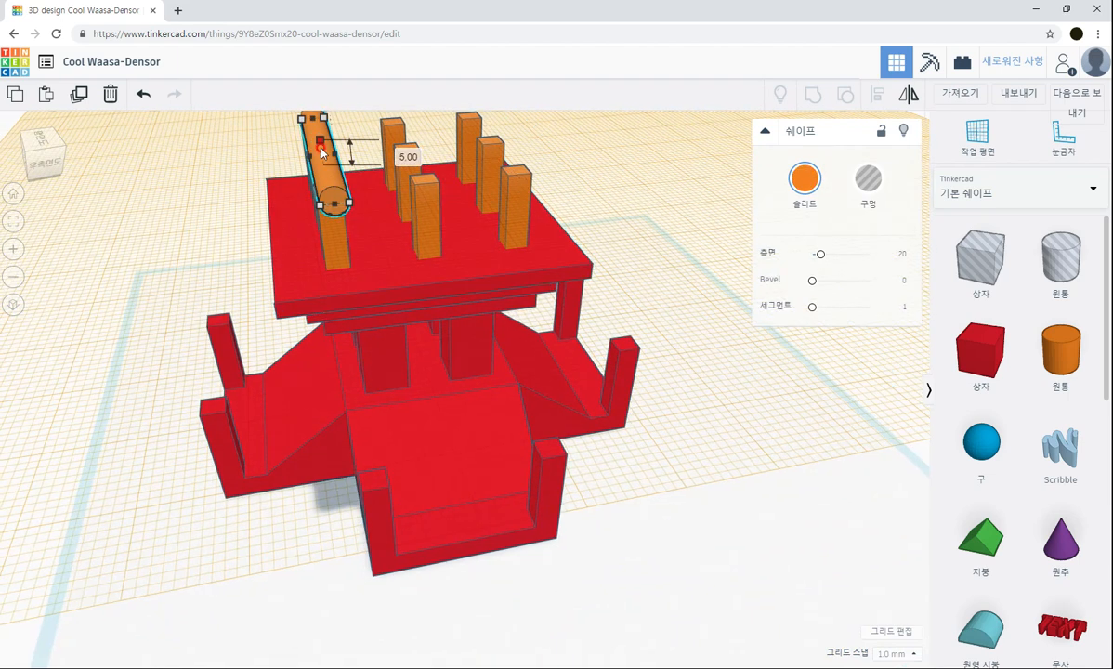
right_click_drag(324, 167, 324, 167)
left_click_drag(324, 170, 318, 174)
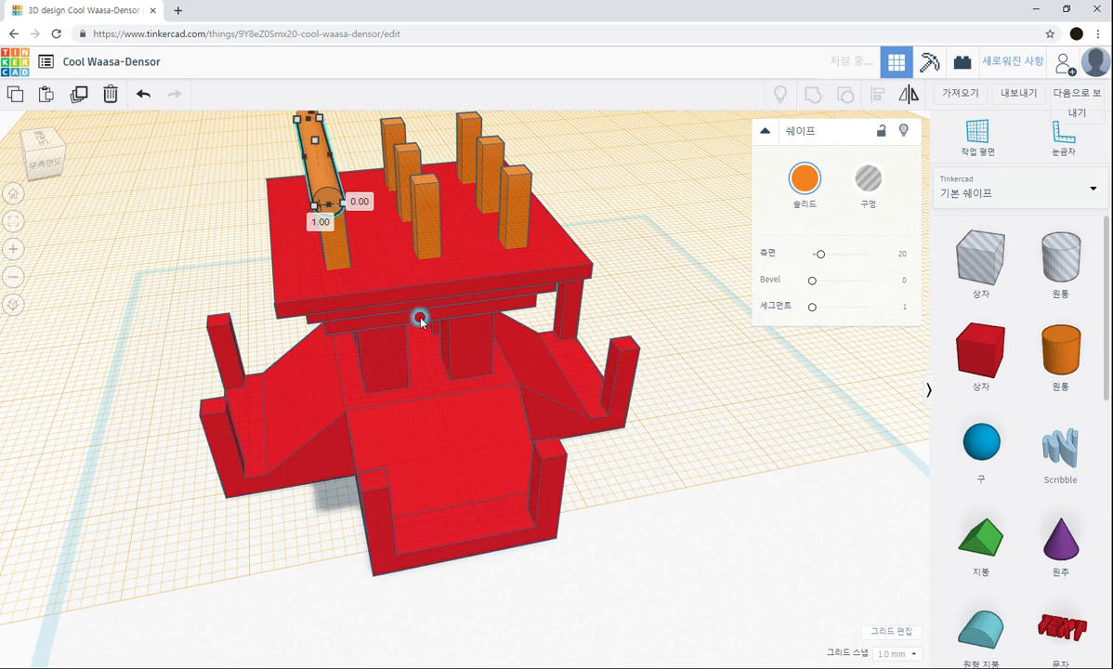
Step: Set the snap grid to 0.1 mm and clear the selection
left_click(591, 324)
right_click_drag(595, 332, 728, 502)
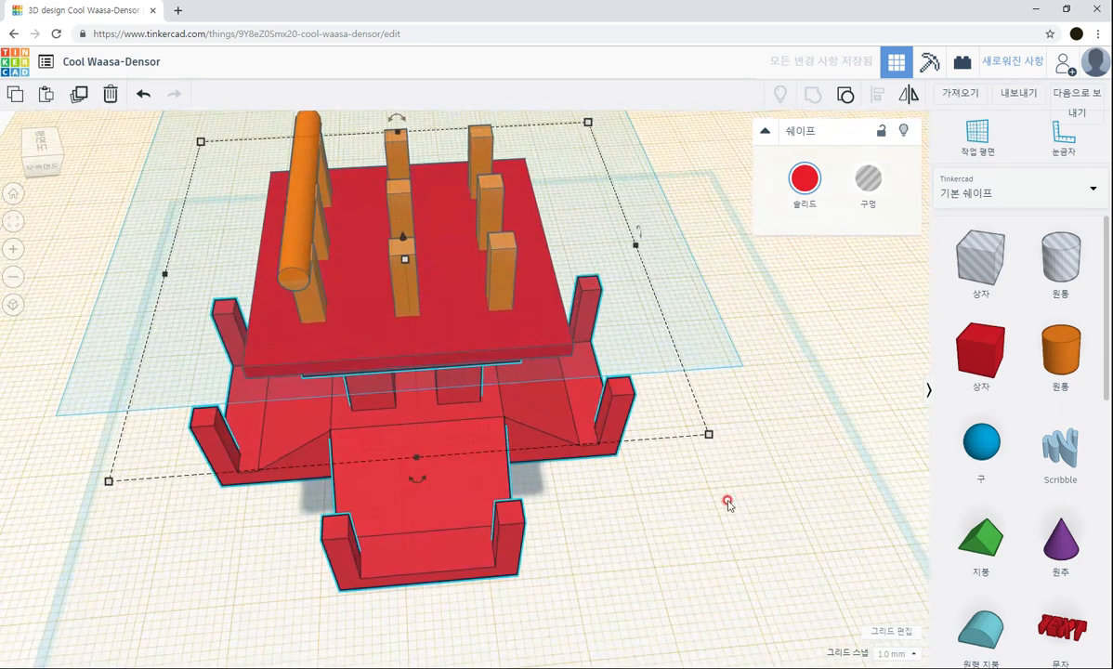
left_click(892, 654)
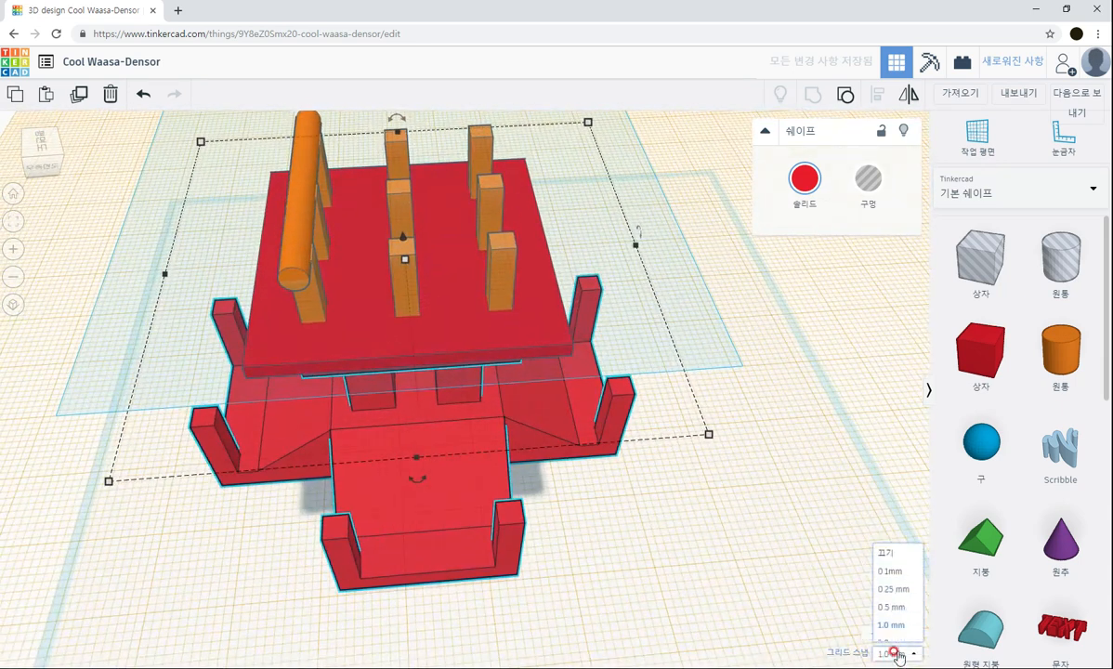
left_click(890, 563)
left_click(762, 490)
left_click(726, 451)
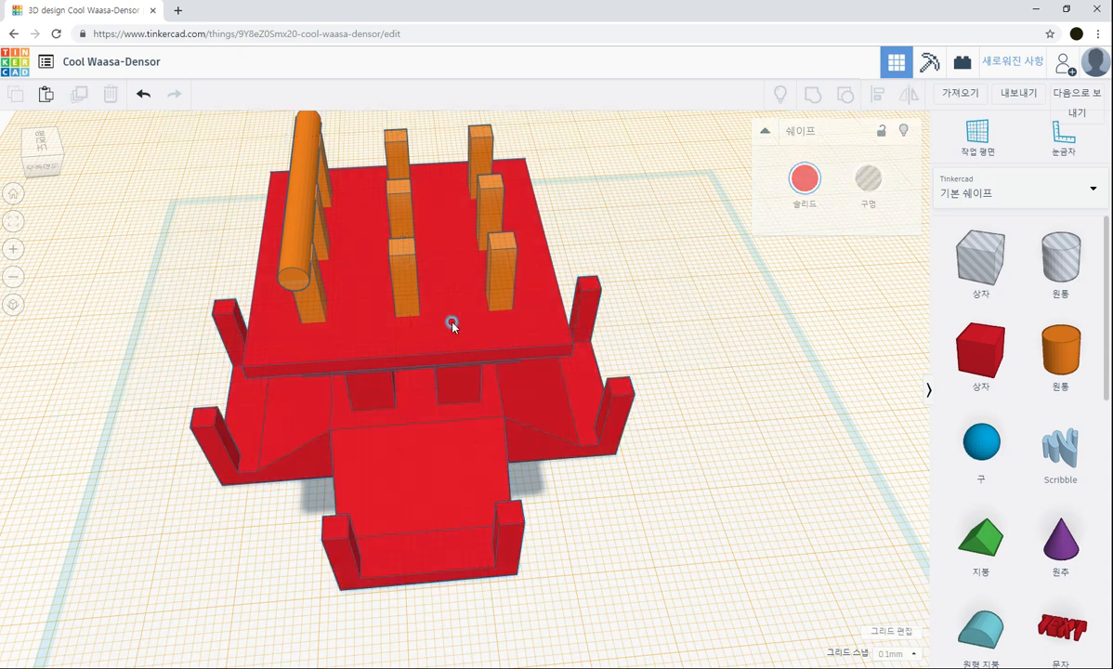
Step: Fine-tune the beam's sideways position over the outer pillar row using the 0.1 mm snap
left_click(309, 235)
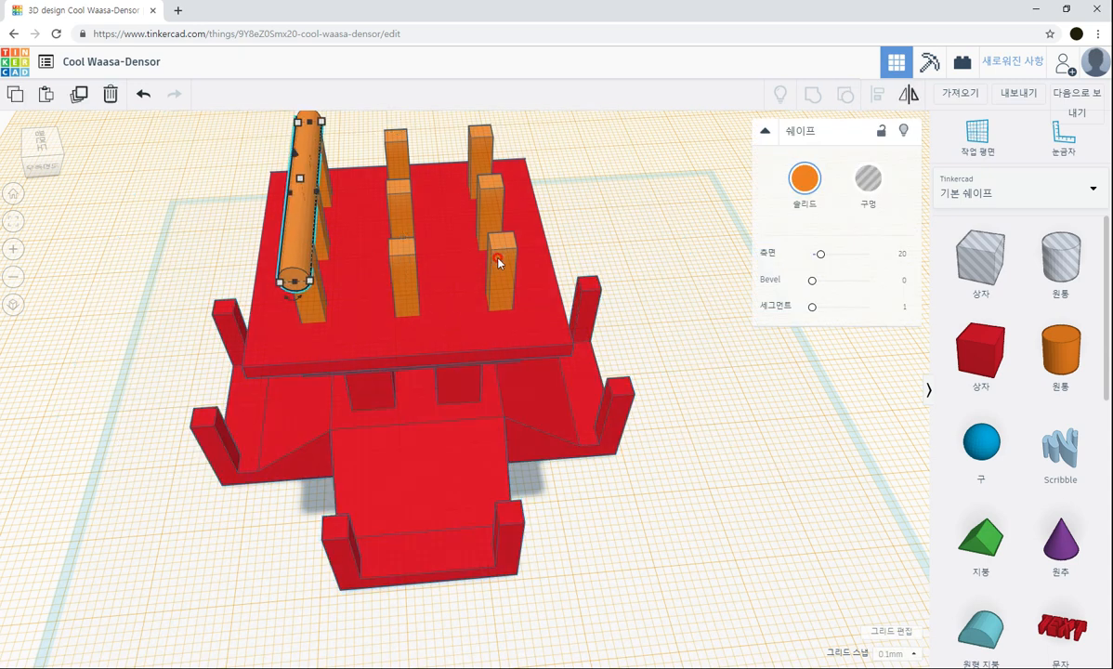
left_click(666, 405)
mouse_move(669, 411)
right_mouse_down()
mouse_move(686, 371)
mouse_move(697, 397)
mouse_move(686, 418)
right_mouse_up()
right_click_drag(515, 367, 507, 344)
left_click(302, 240)
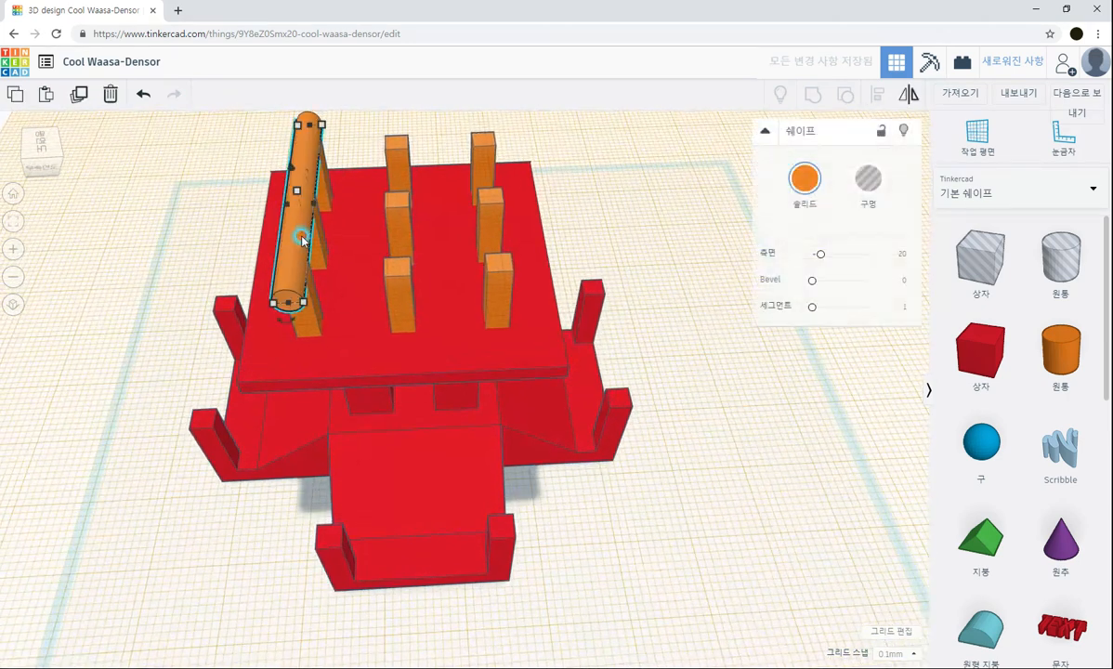
right_click_drag(656, 218, 507, 244)
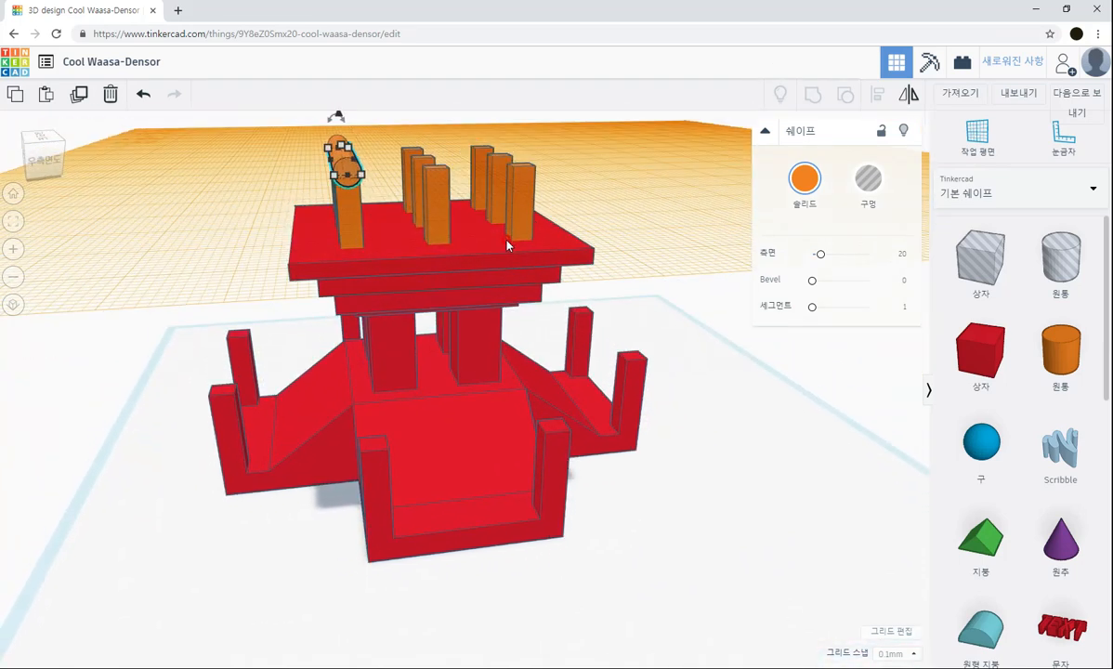
left_click(596, 199)
right_click_drag(597, 199, 566, 281)
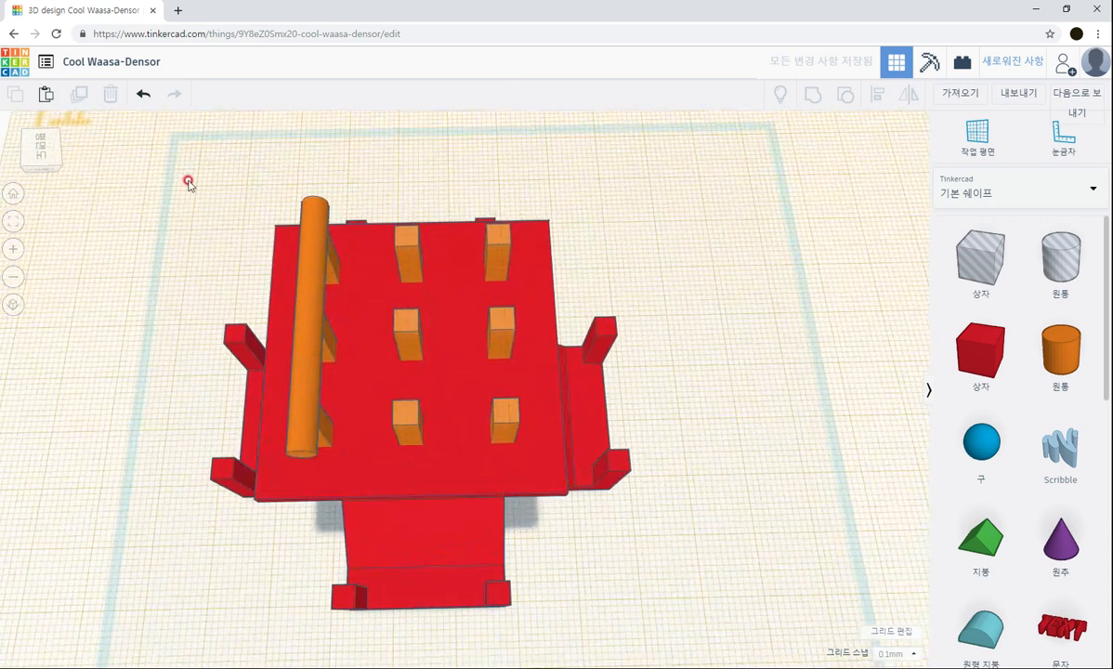
left_click_drag(188, 182, 615, 507)
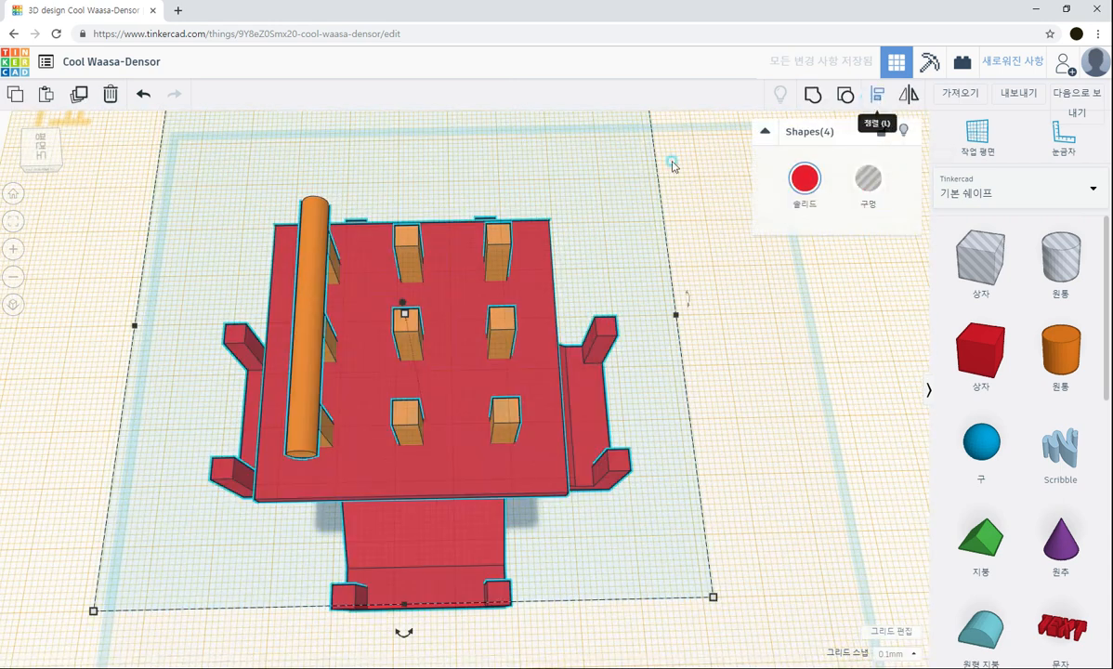
key("l")
left_click(703, 340)
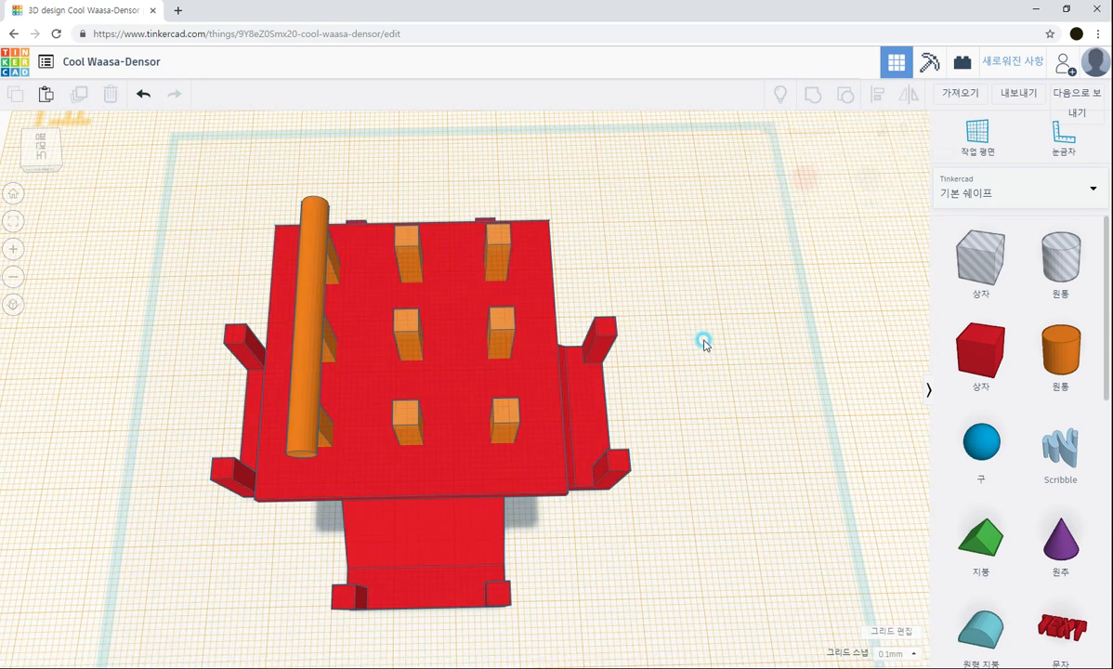
Step: Copy the cylindrical beam across the slab onto the pillar row at the opposite edge
right_click_drag(704, 340, 691, 301)
left_click(309, 235)
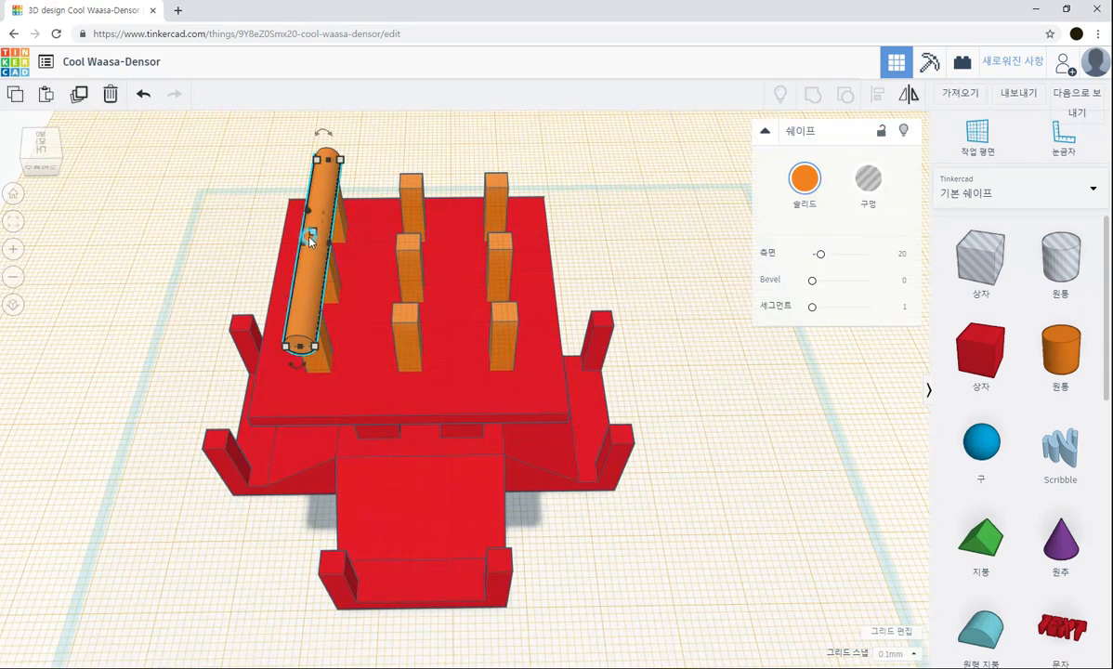
left_click_drag(308, 264, 500, 279)
mouse_move(634, 313)
right_mouse_down()
mouse_move(644, 244)
mouse_move(623, 321)
right_mouse_up()
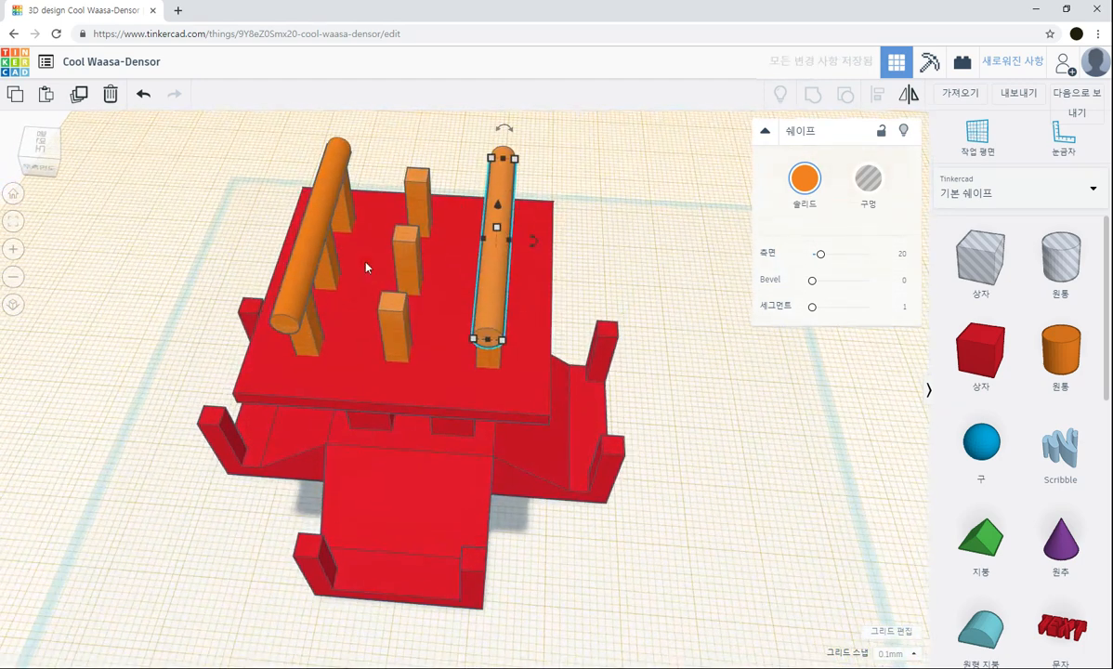
Step: Group the two parallel beams and add a copy rotated 90° to form a square frame over the outer pillars
left_click(315, 243, "shift")
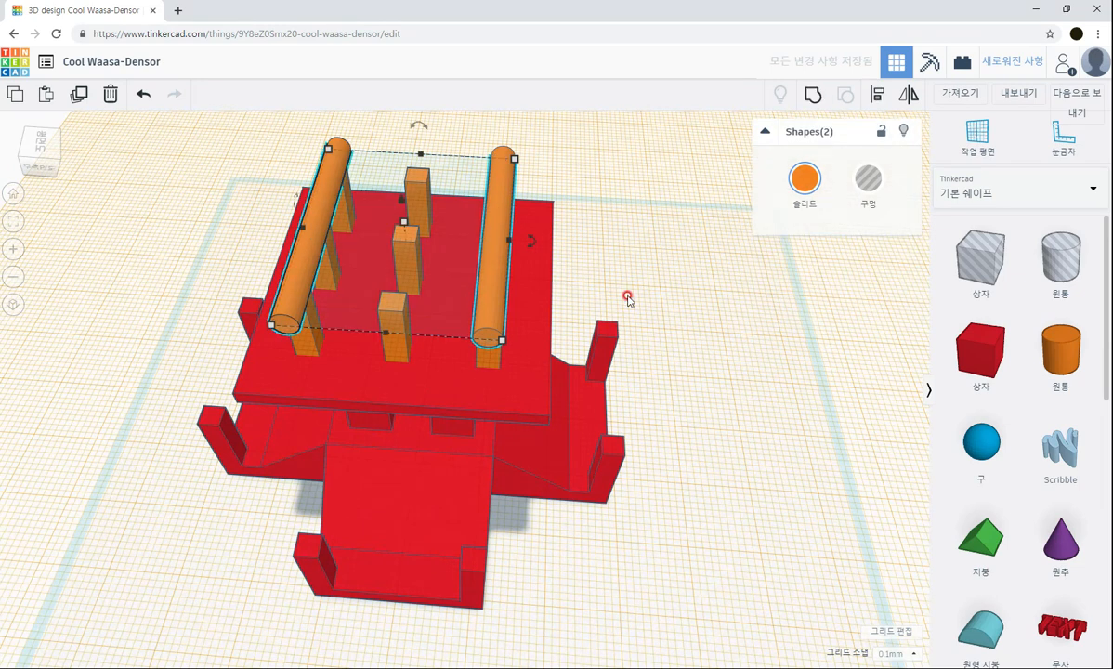
key("ctrl+g")
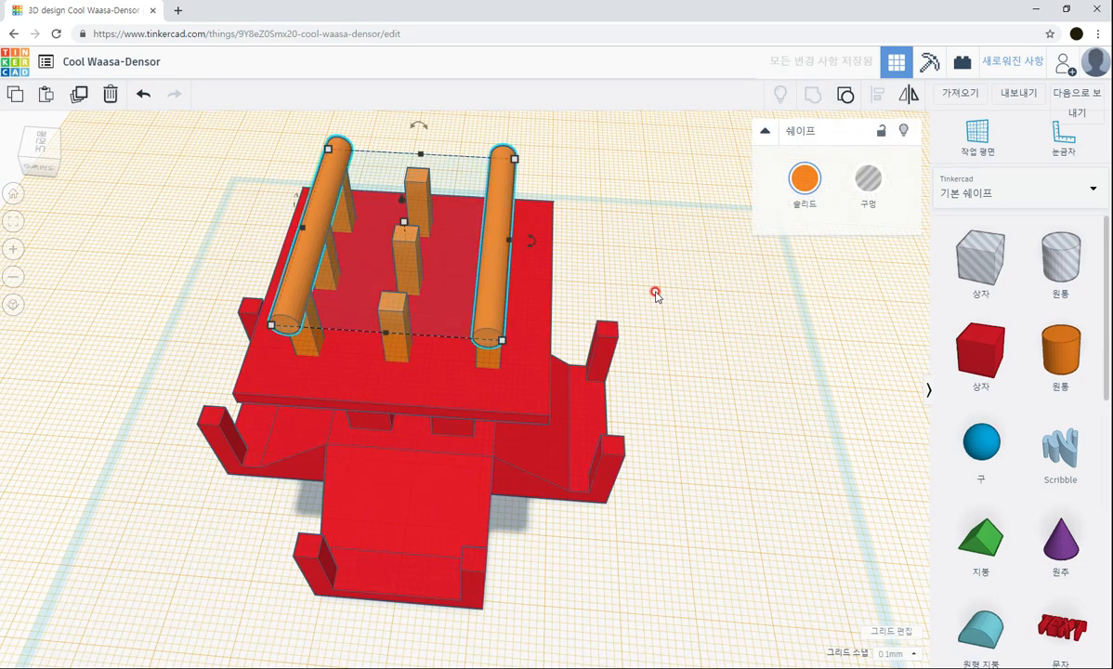
left_click_drag(536, 246, 367, 455)
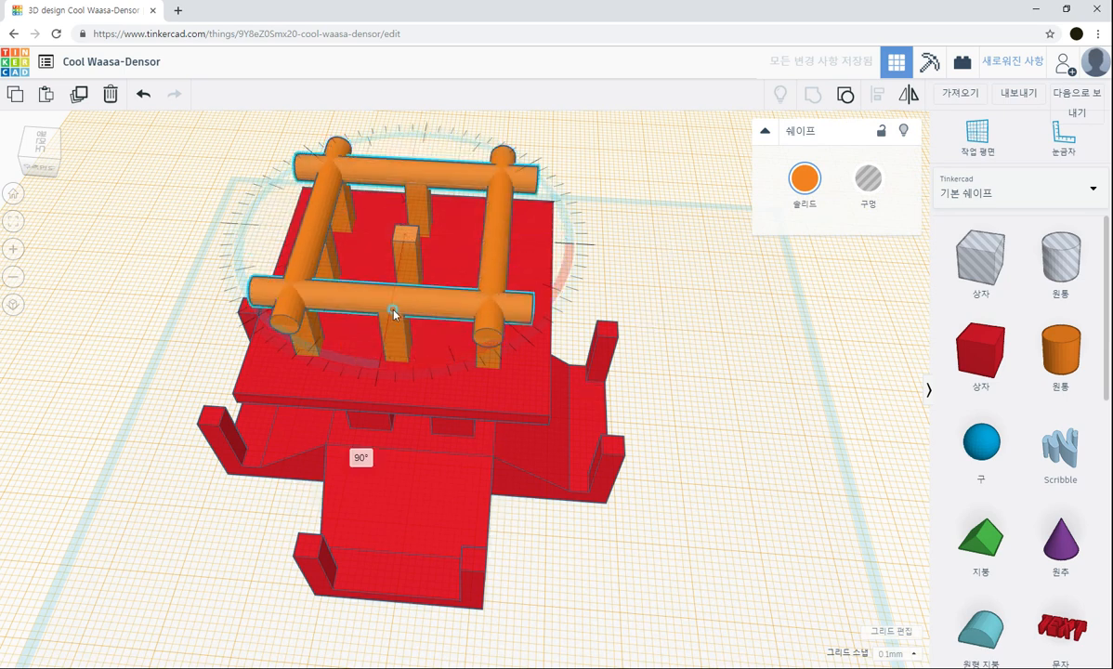
left_click(708, 331)
right_click_drag(708, 332, 748, 303)
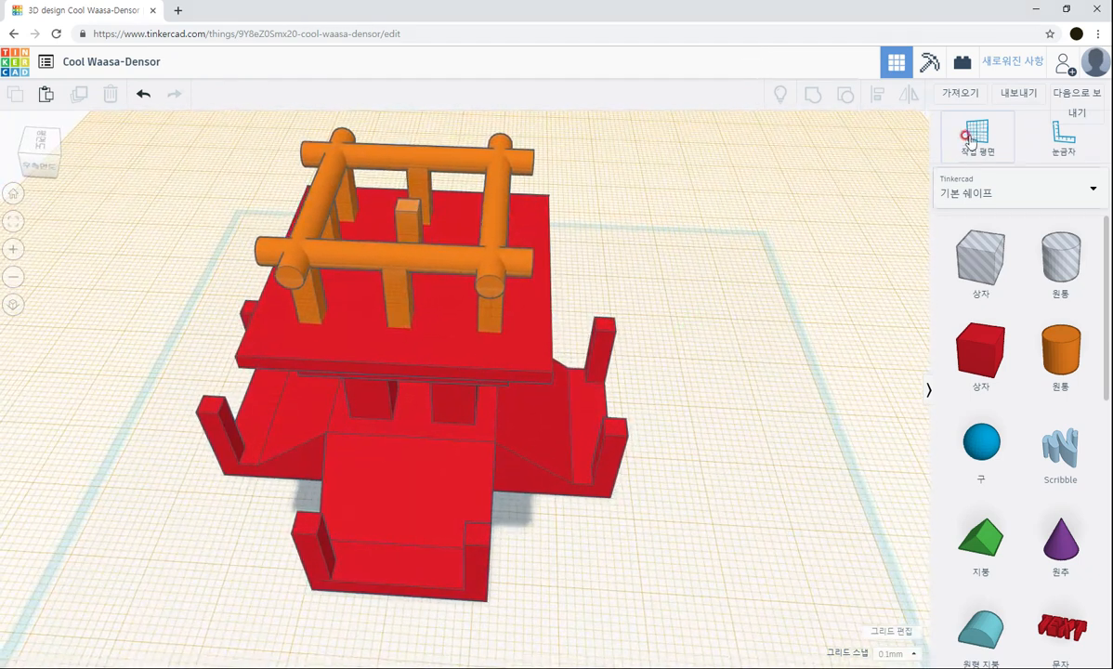
Step: Set the work plane on the top slab's upper face and switch the shape library to all shape generators (모두)
left_click(976, 137)
left_click(448, 318)
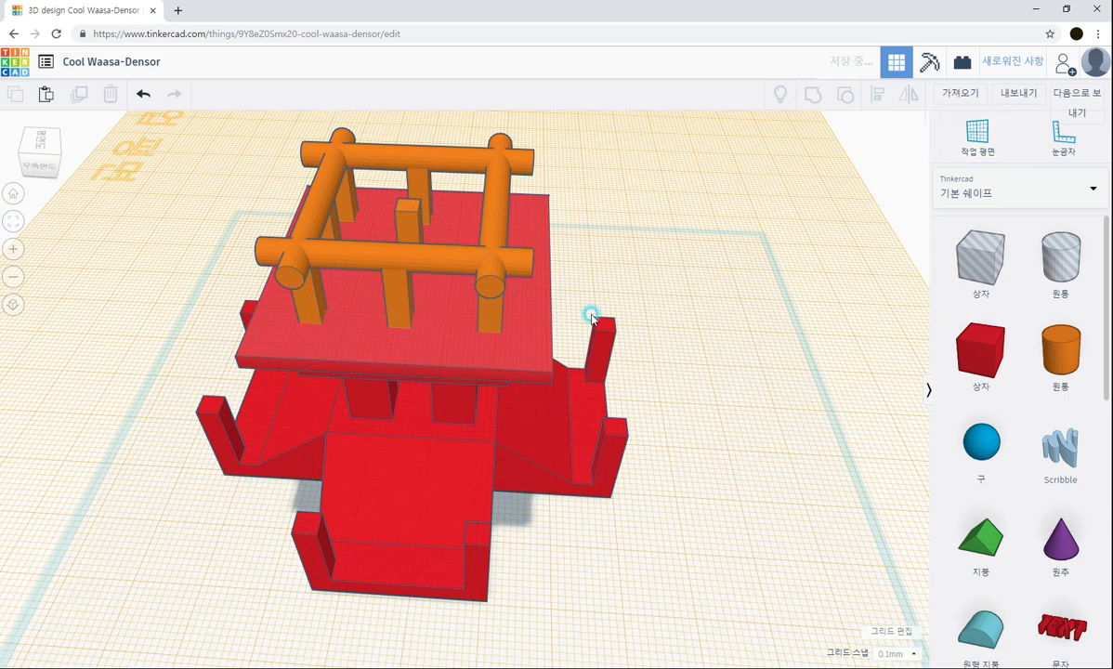
left_click(1005, 202)
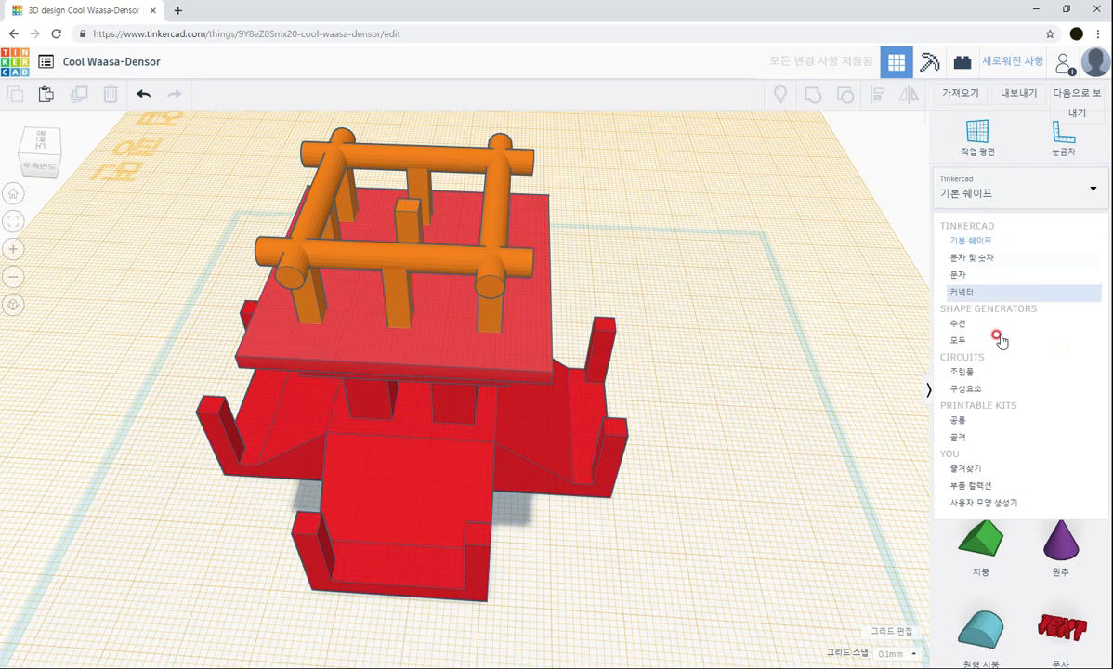
left_click(970, 346)
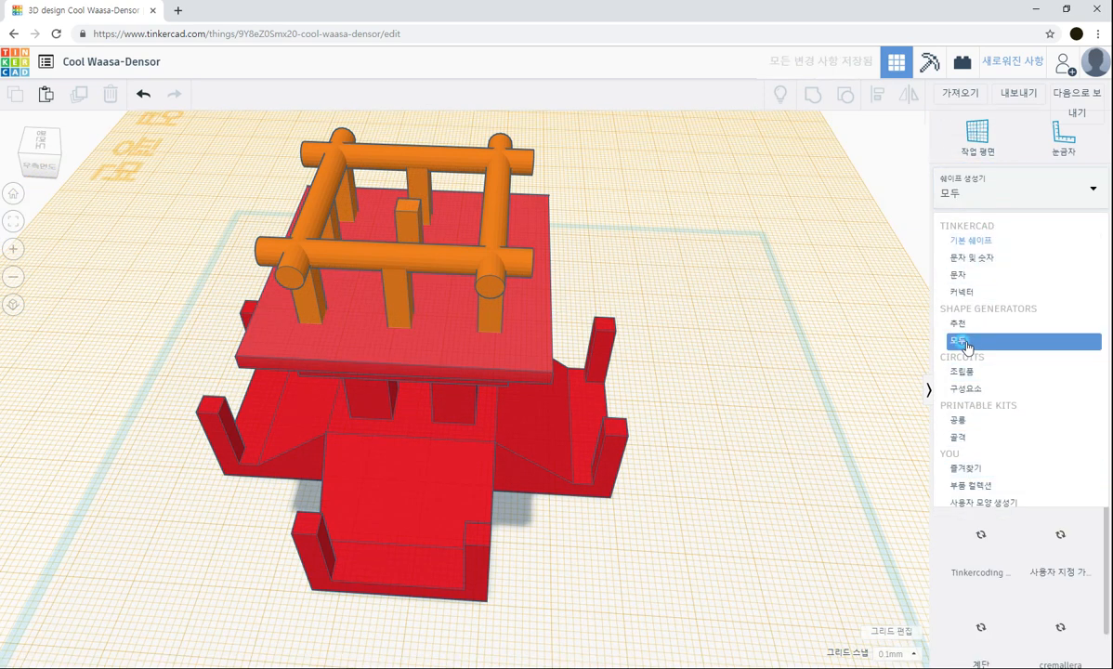
Step: Find the octagon shape (팔각형) on page 10 of the shape generators and place it on the slab inside the beam frame
scroll(1058, 653, "down", 2)
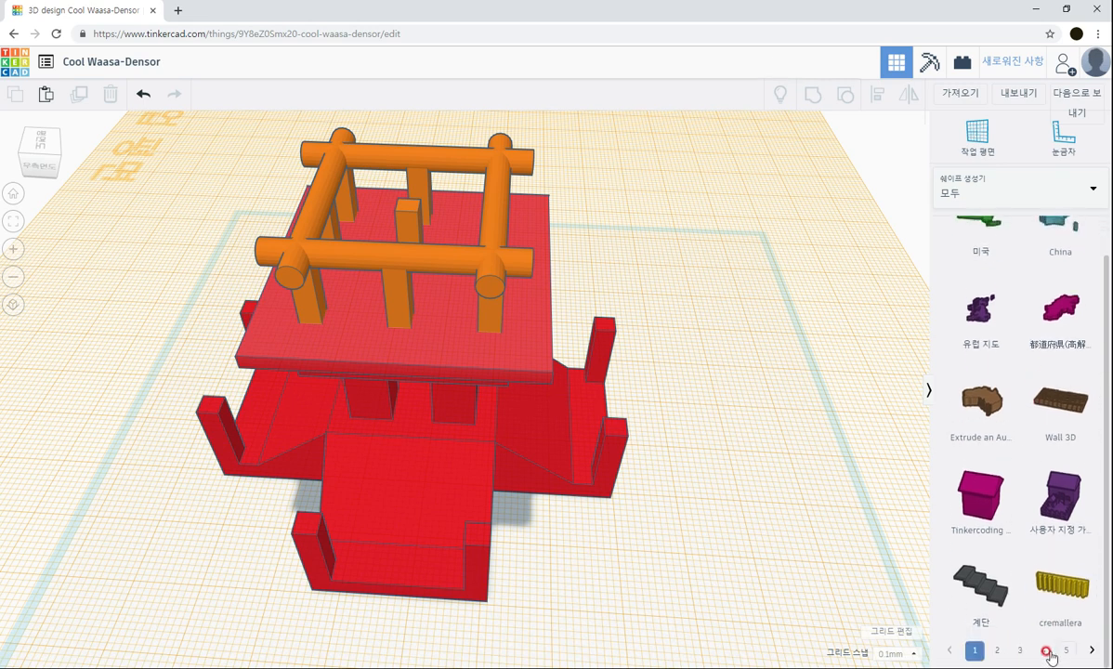
left_click(1044, 656)
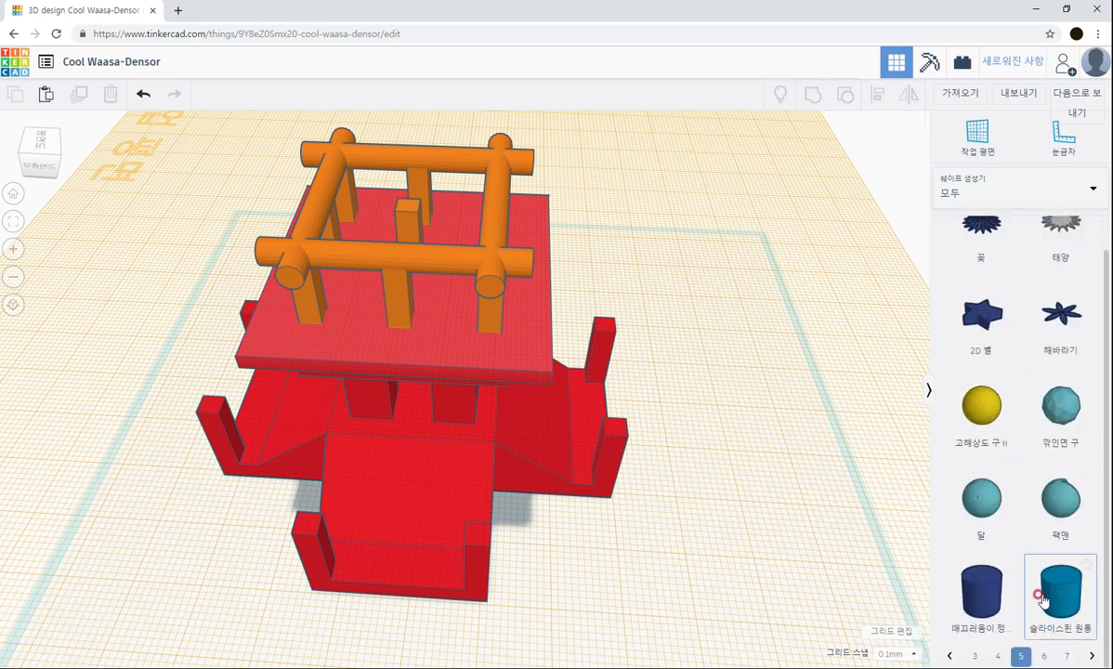
left_click(1044, 656)
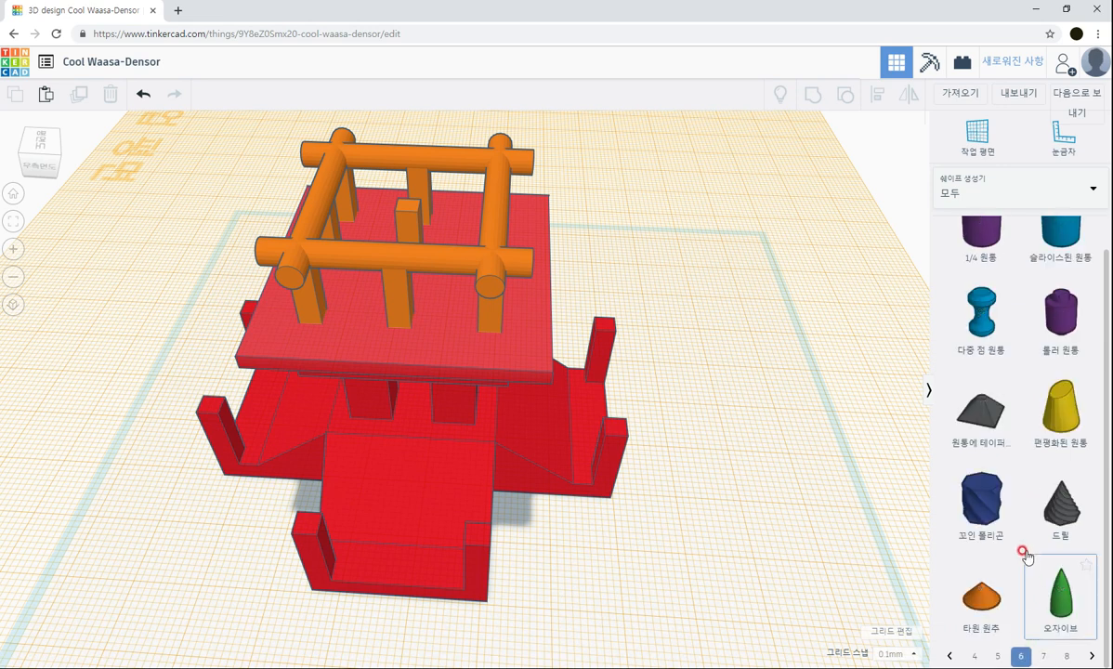
left_click(1043, 655)
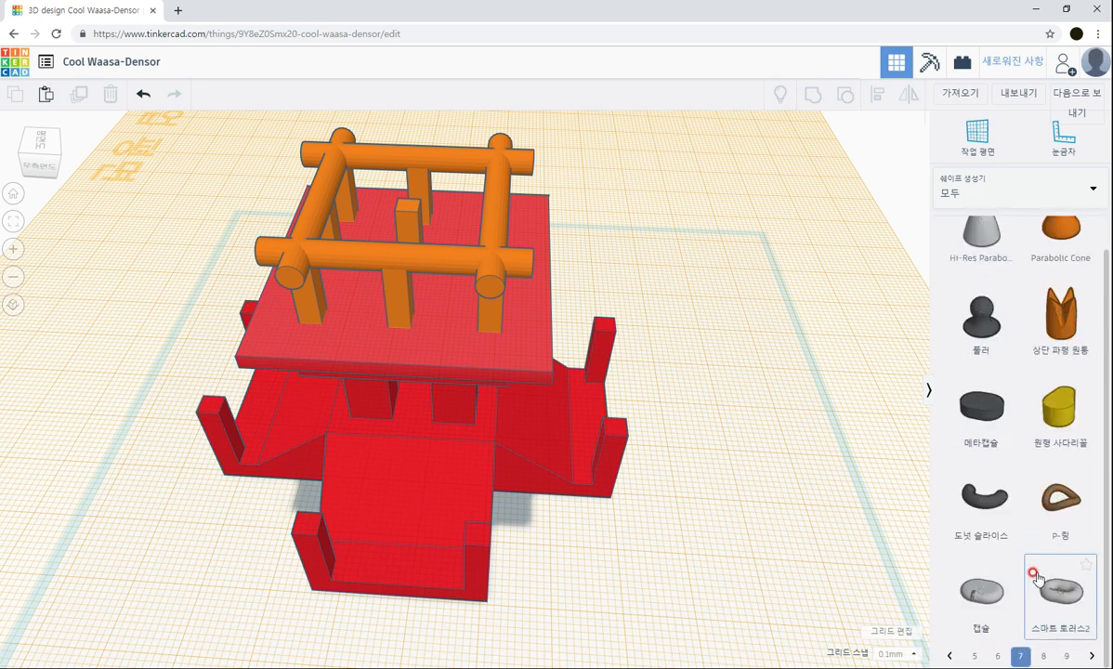
left_click(1044, 656)
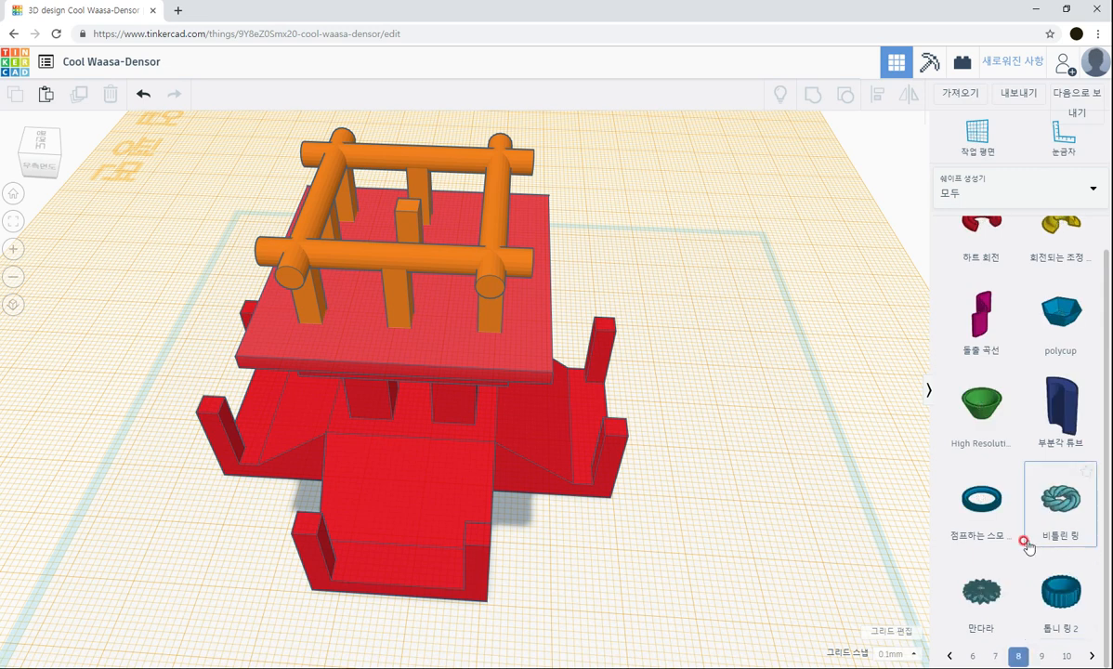
scroll(1028, 547, "up", 1)
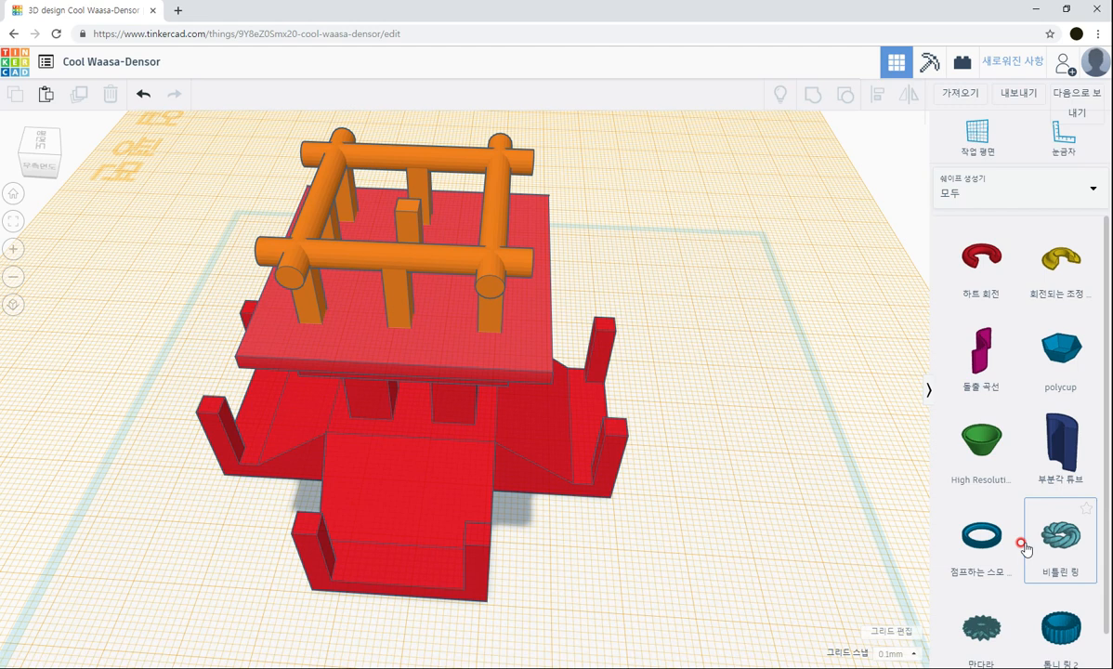
scroll(1025, 548, "down", 1)
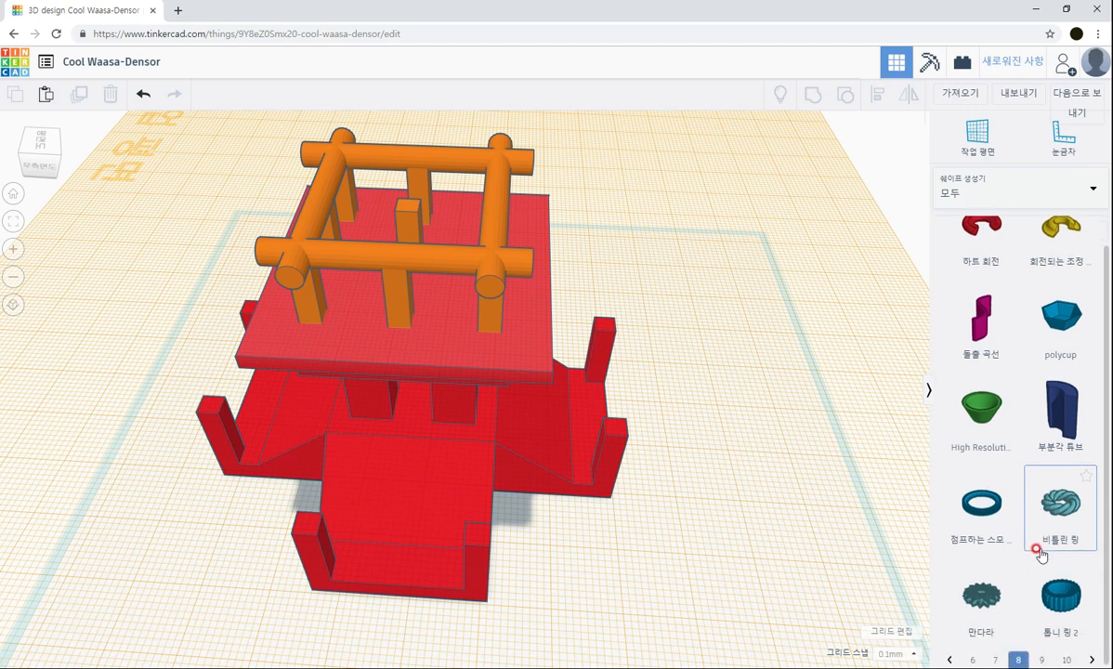
left_click(1040, 656)
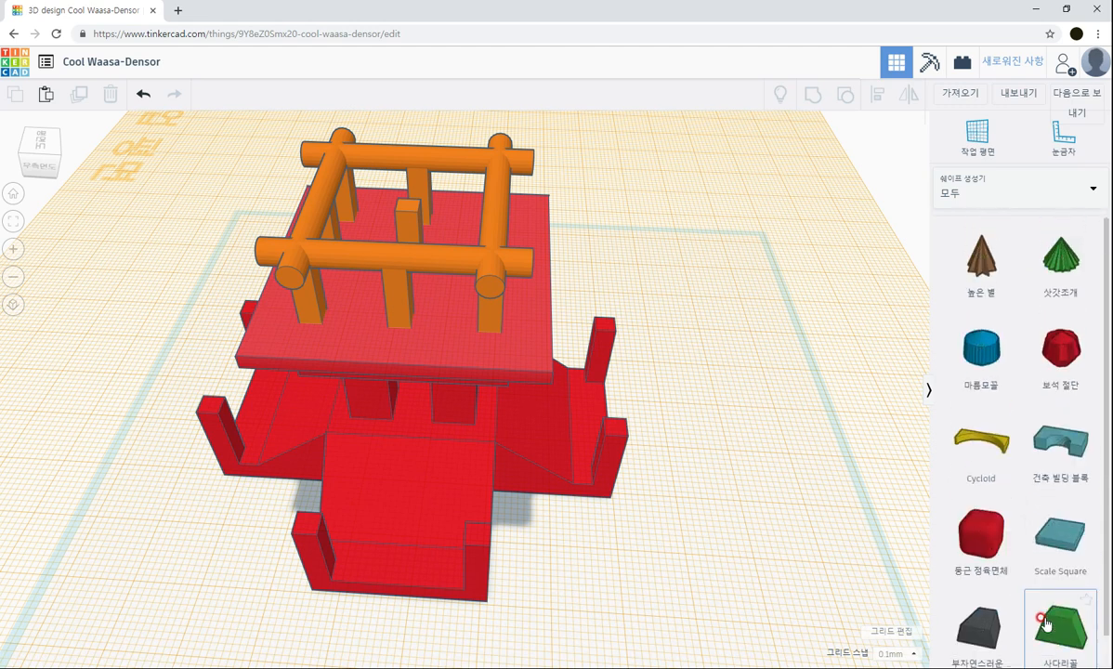
scroll(1044, 621, "down", 1)
left_click(1019, 656)
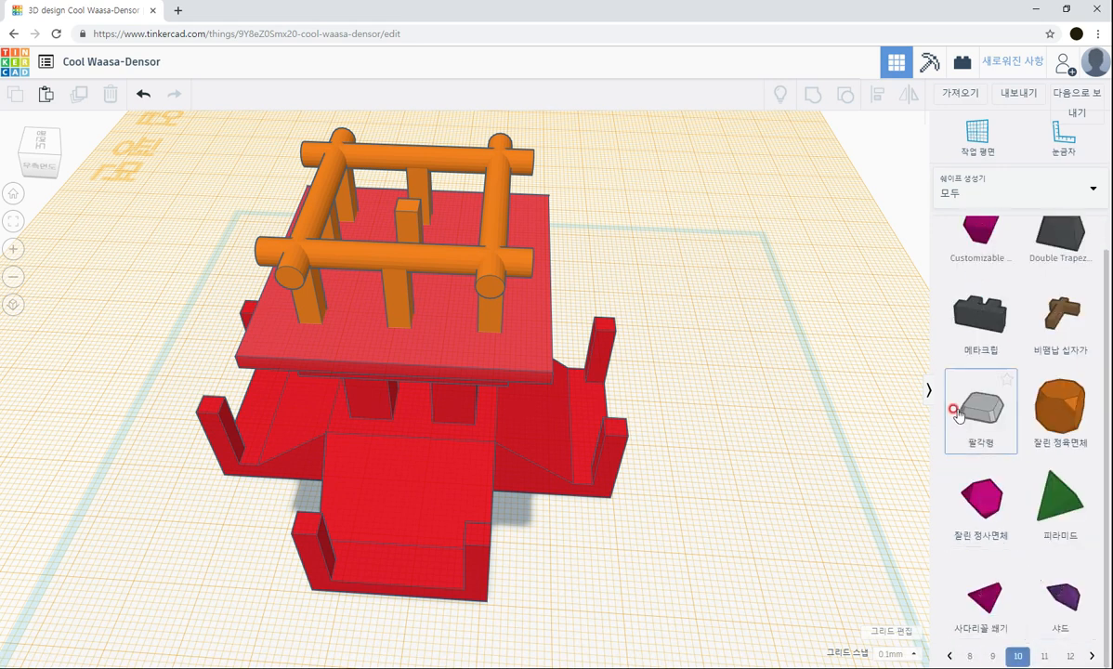
left_click_drag(882, 322, 410, 242)
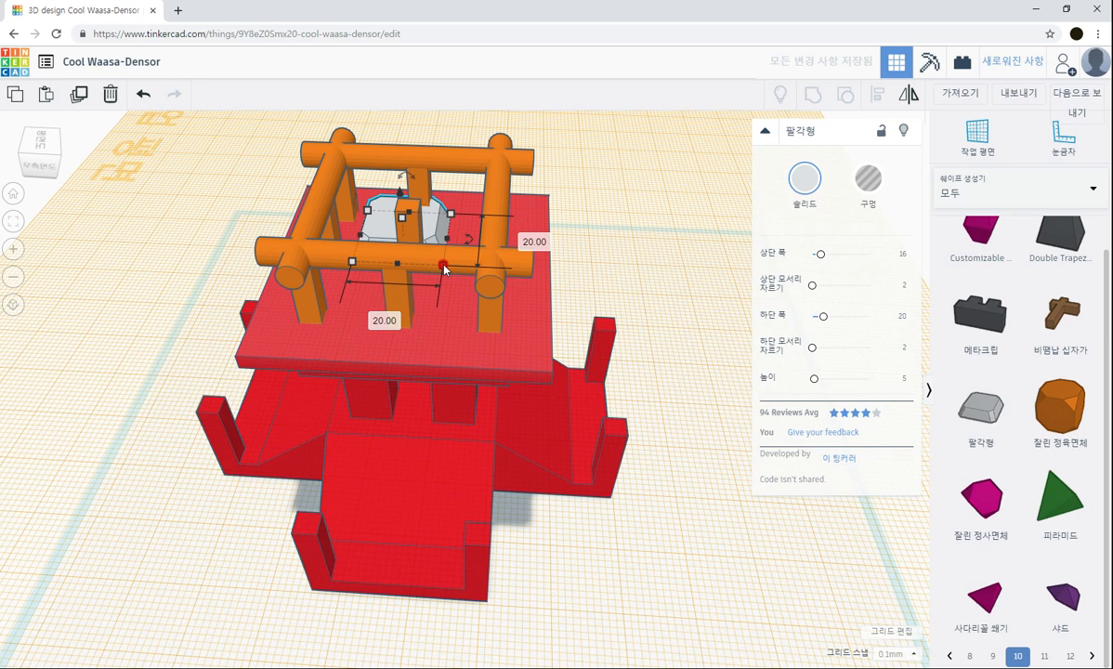
Step: Set the octagon's height to 20 mm and clear the selection
left_click(445, 270)
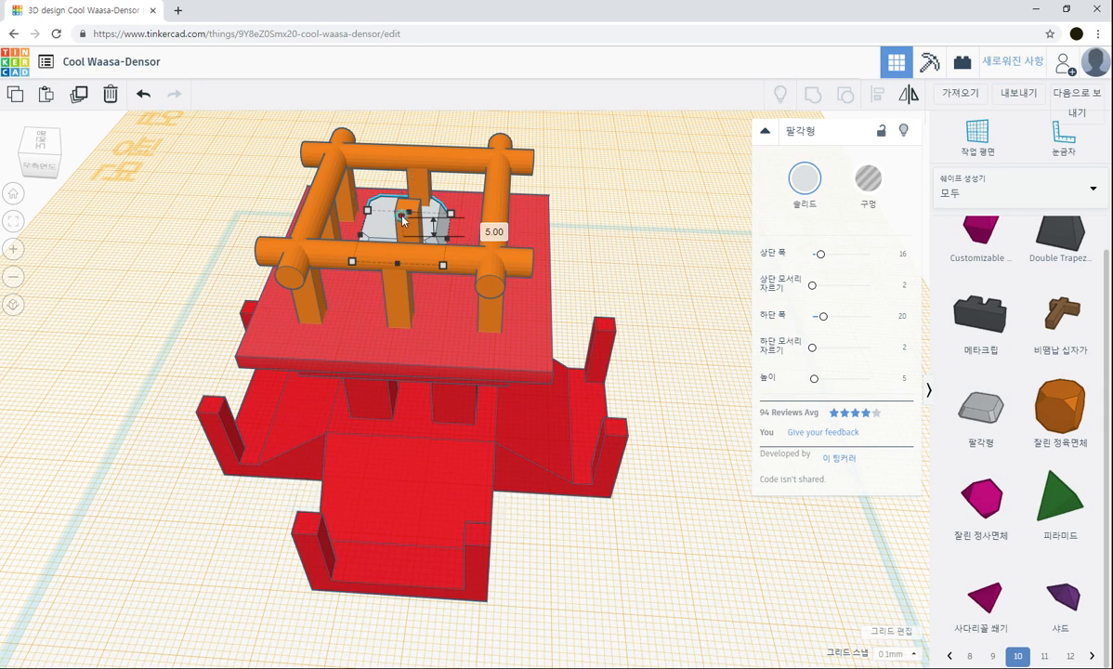
left_click_drag(401, 191, 403, 162)
left_click(486, 197)
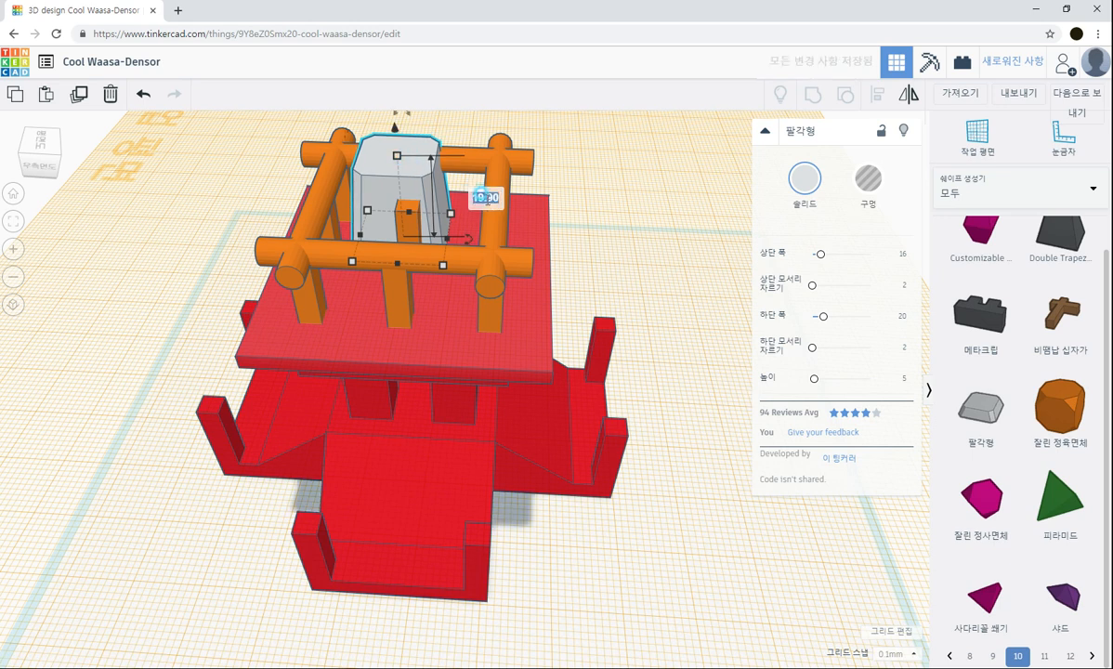
type("20")
key("Return")
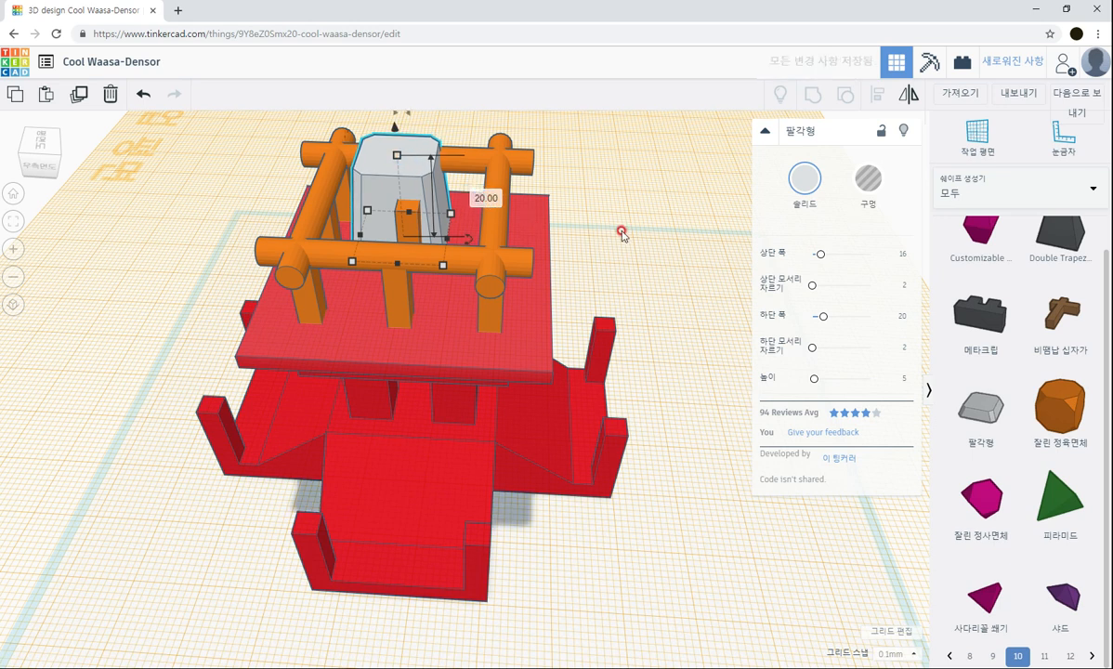
left_click(584, 219)
right_click_drag(565, 215, 613, 293)
scroll(614, 293, "down", 2)
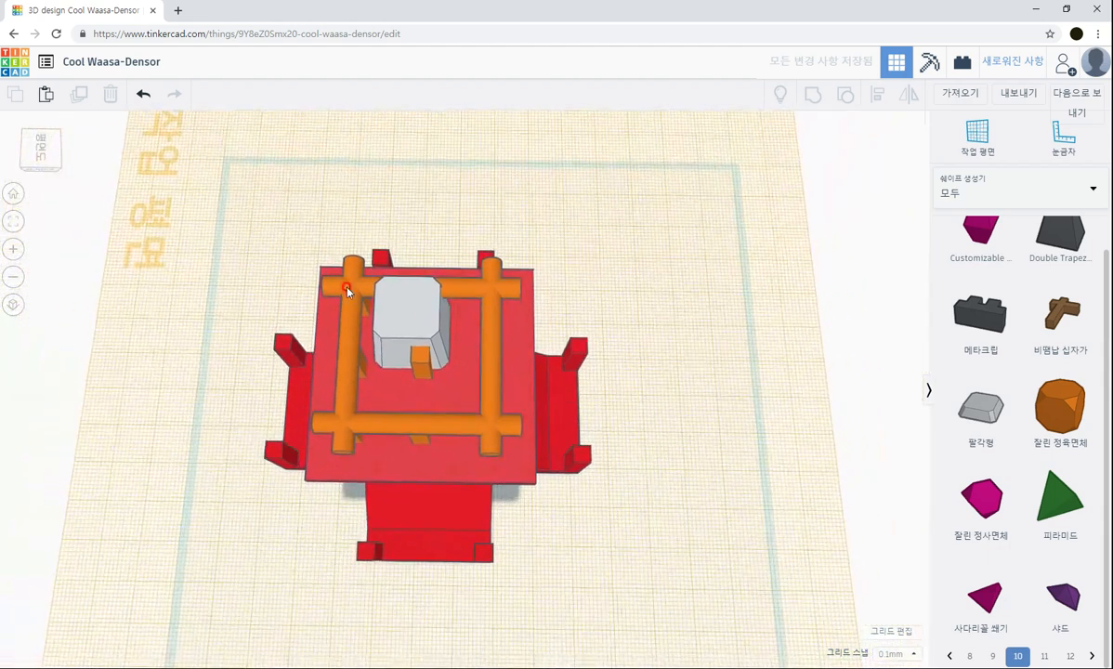
Step: Cut the octagon out of the model and group all remaining parts into one red shape
left_click(407, 324)
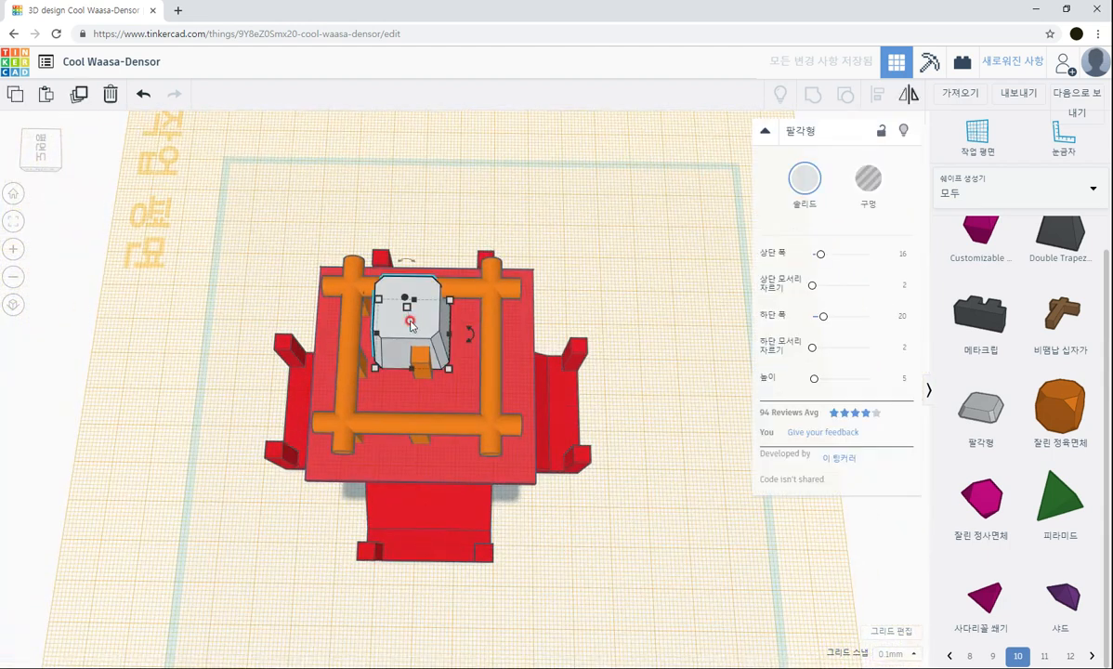
key("Delete")
mouse_move(190, 200)
left_mouse_down()
mouse_move(683, 557)
mouse_move(676, 549)
left_mouse_up()
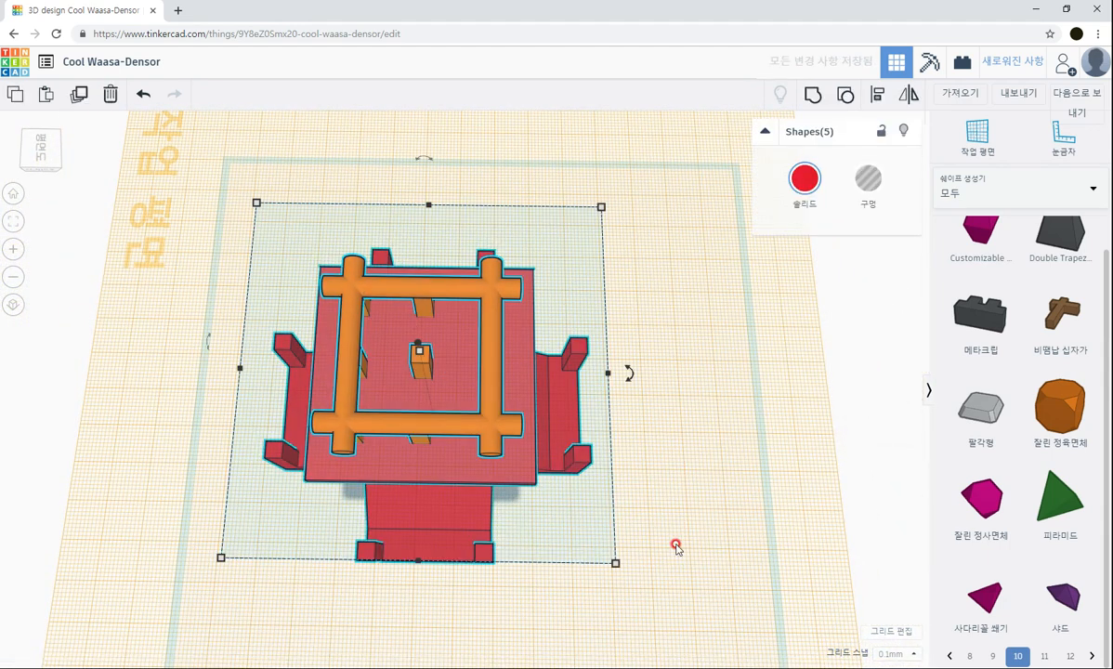
key("ctrl+g")
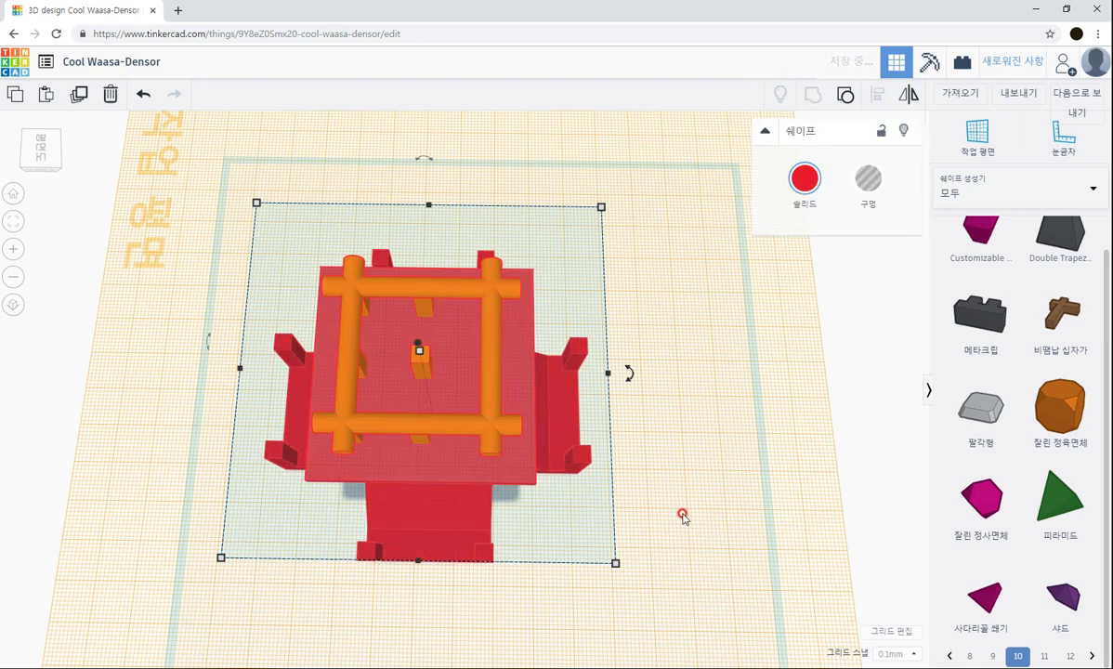
left_click(683, 516)
Step: Paste the octagon back and align it centrally with the grouped model in both horizontal directions
key("ctrl+z")
key("ctrl+z")
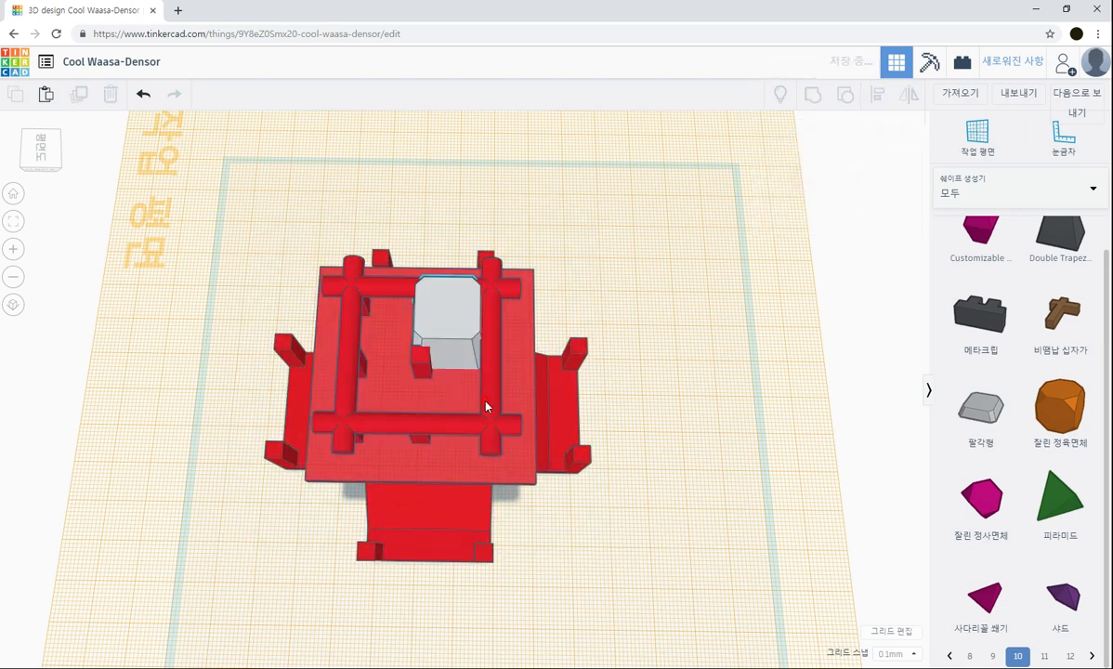
left_click_drag(235, 216, 649, 532)
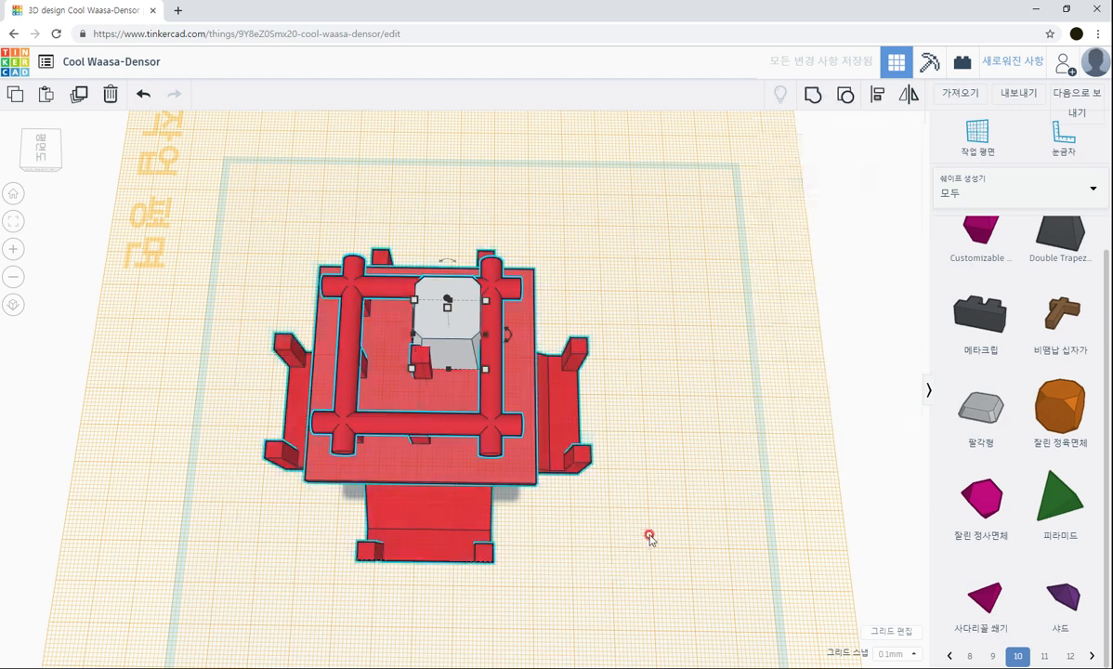
left_click(845, 97)
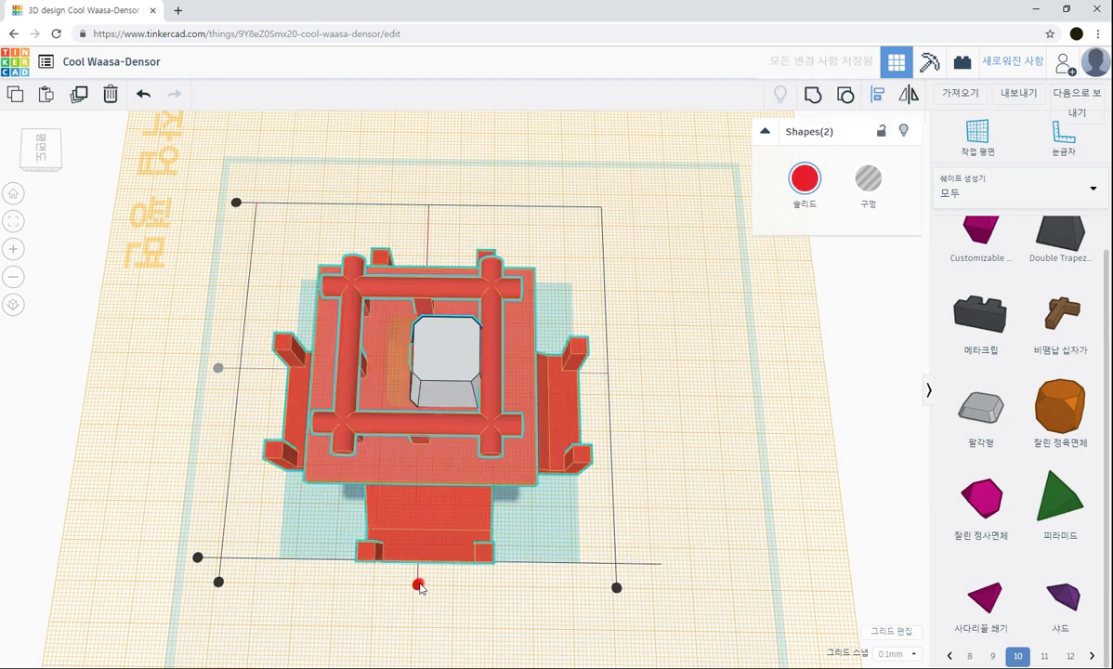
left_click(656, 466)
right_click_drag(656, 465, 693, 341)
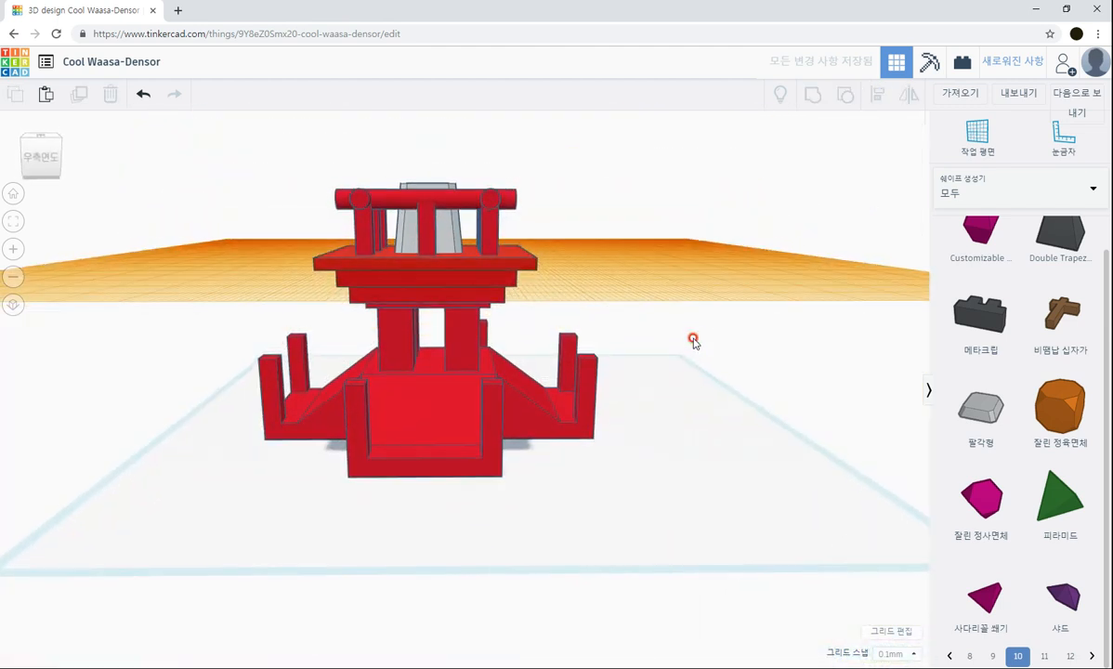
right_click_drag(696, 311, 753, 342)
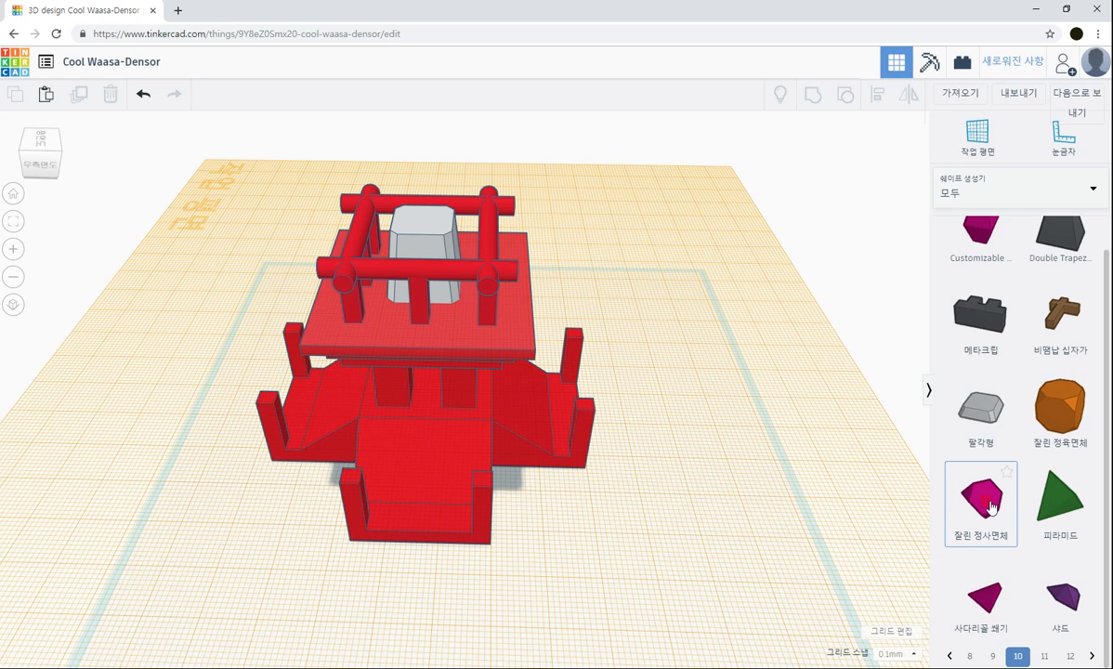
Step: Switch the shape library back to basic shapes (기본 쉐이프) and place a polygon (폴리곤) beside the model
left_click(972, 191)
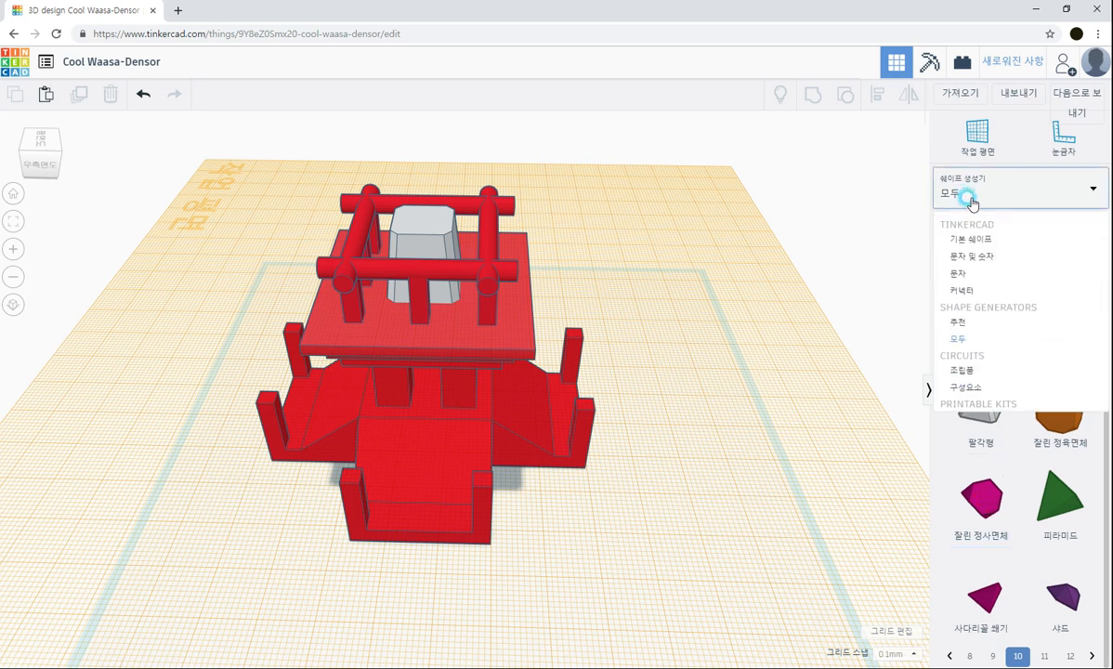
left_click(974, 247)
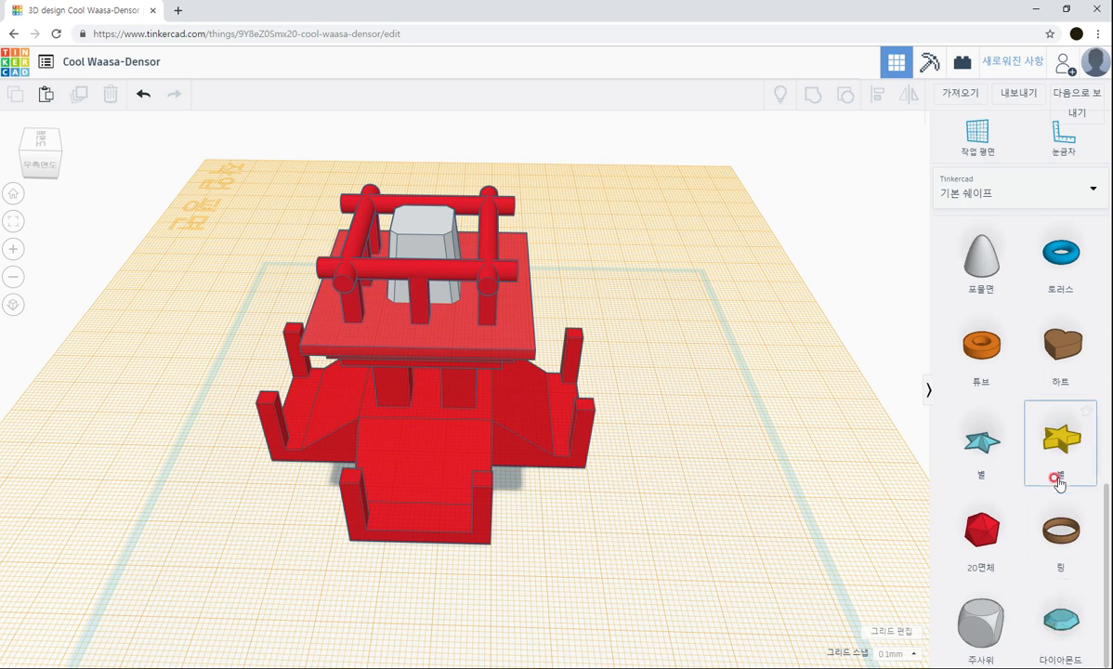
scroll(1058, 483, "up", 4)
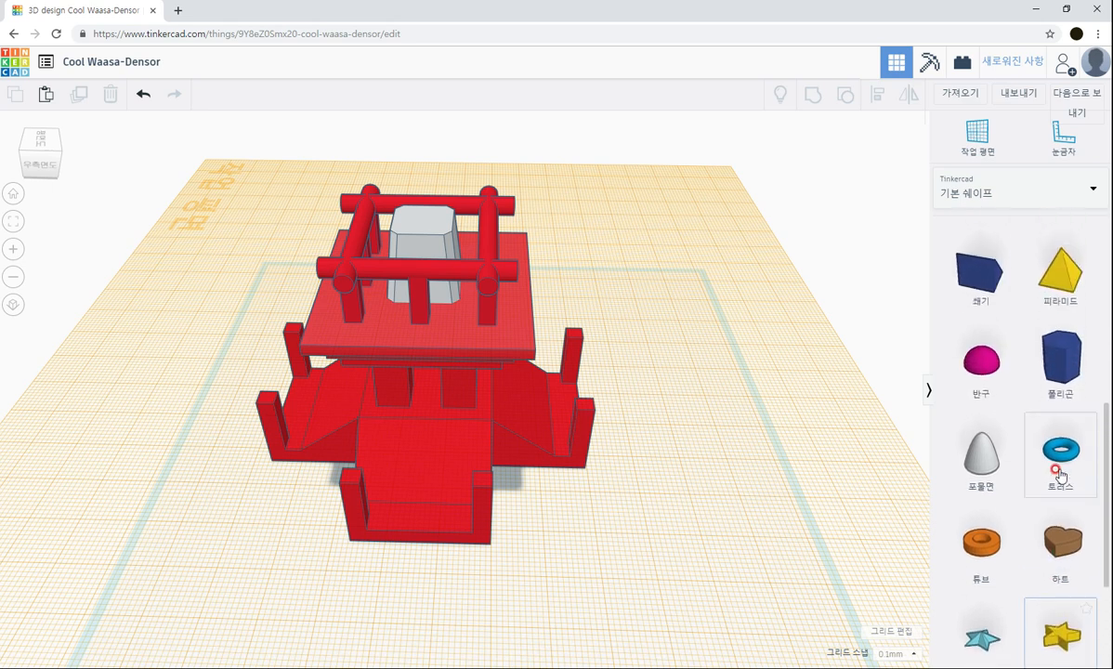
left_click_drag(1063, 362, 651, 311)
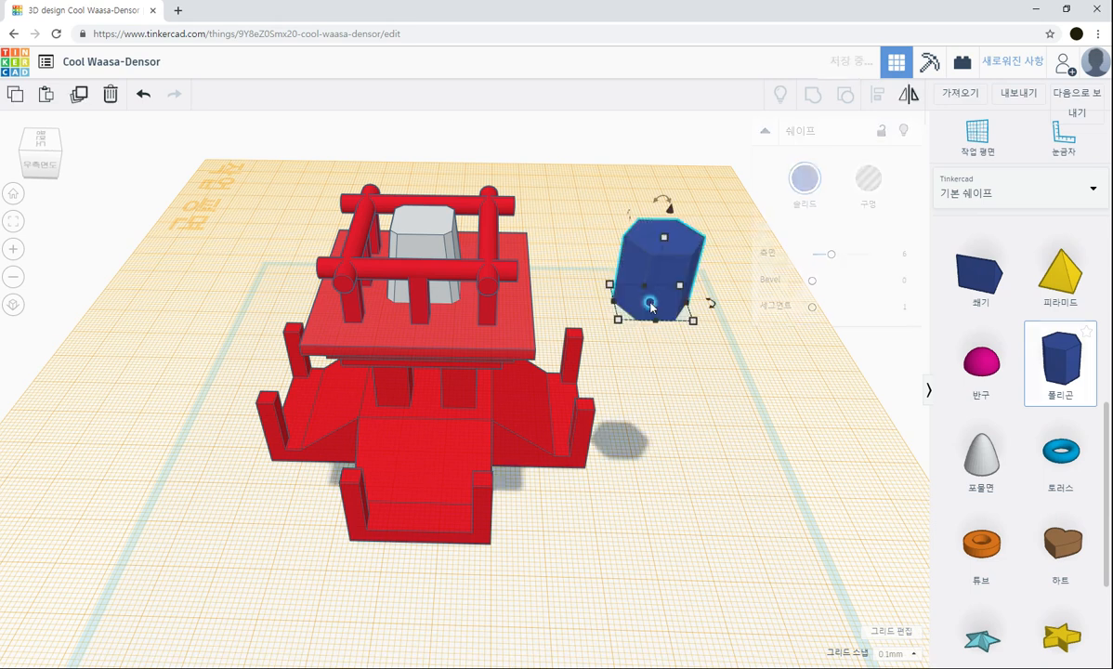
Step: Delete the polygon beside the model and set the workplane on the top face of the octagonal core
key("Delete")
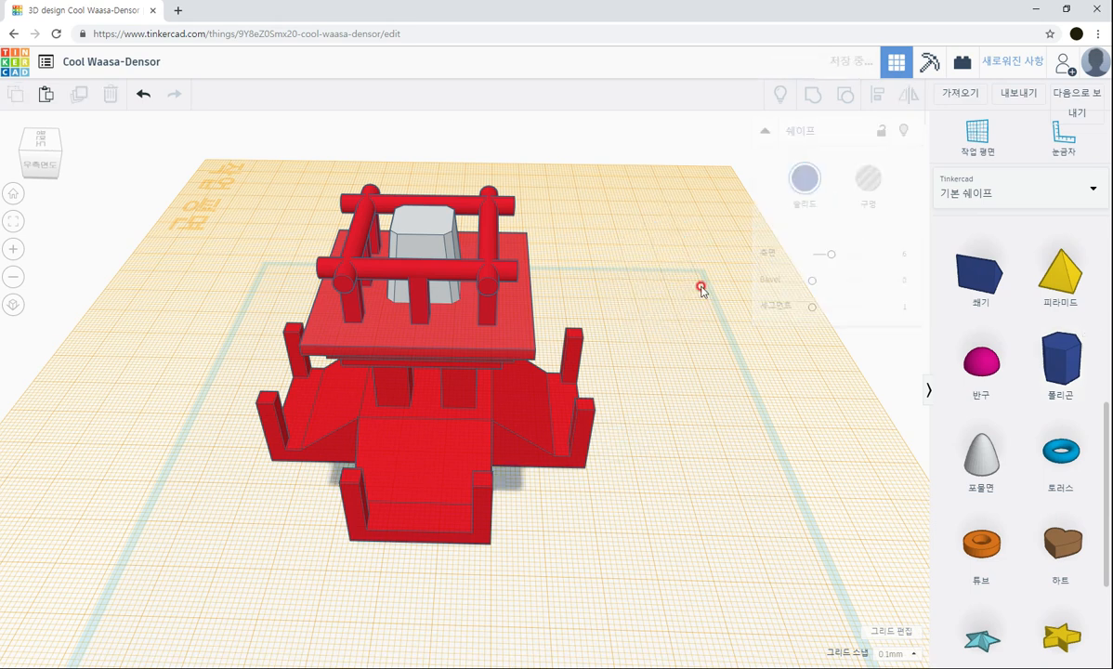
left_click(952, 145)
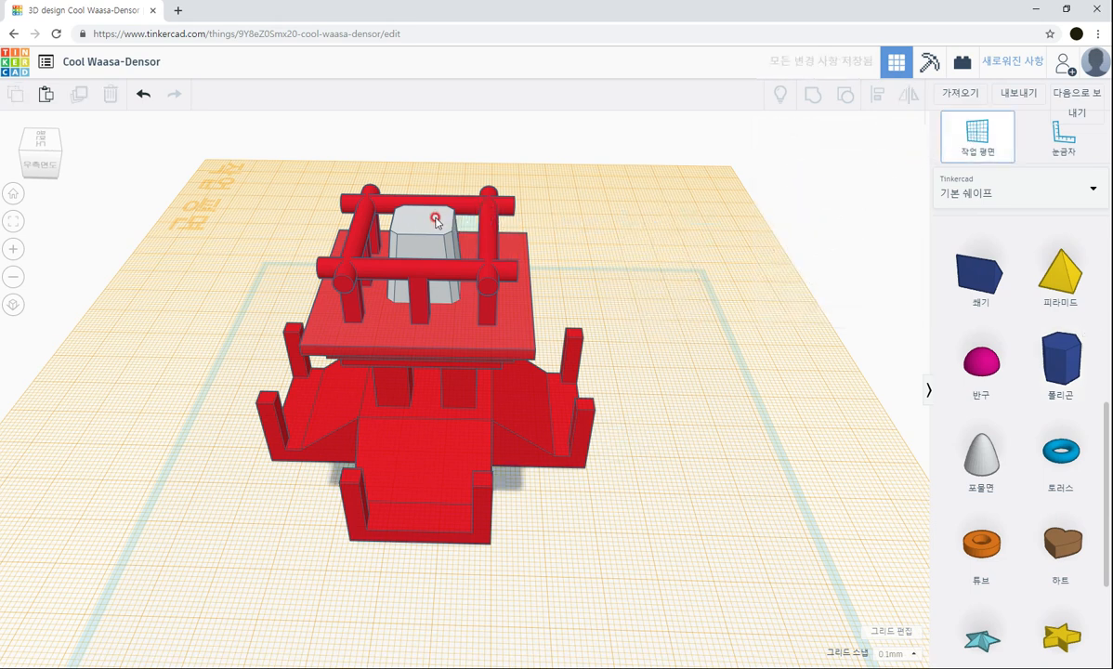
left_click(430, 217)
Step: Place a new polygon (폴리곤) on the workplane, move it over the core and set its sides (측면) to 8
left_click_drag(1062, 363, 653, 290)
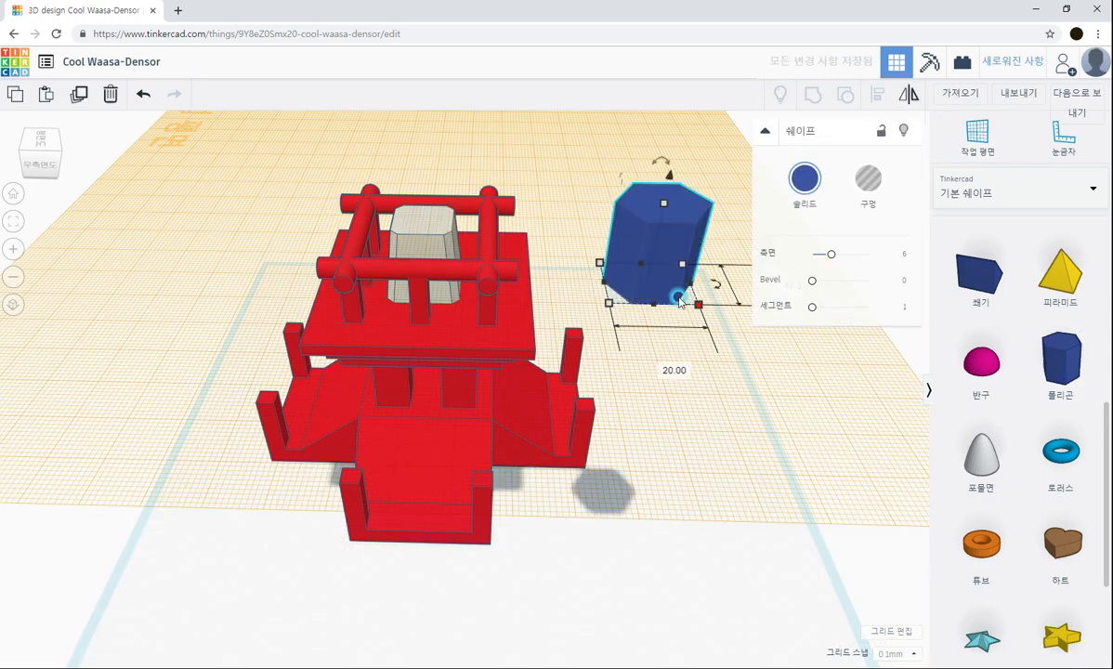
left_click_drag(658, 247, 416, 200)
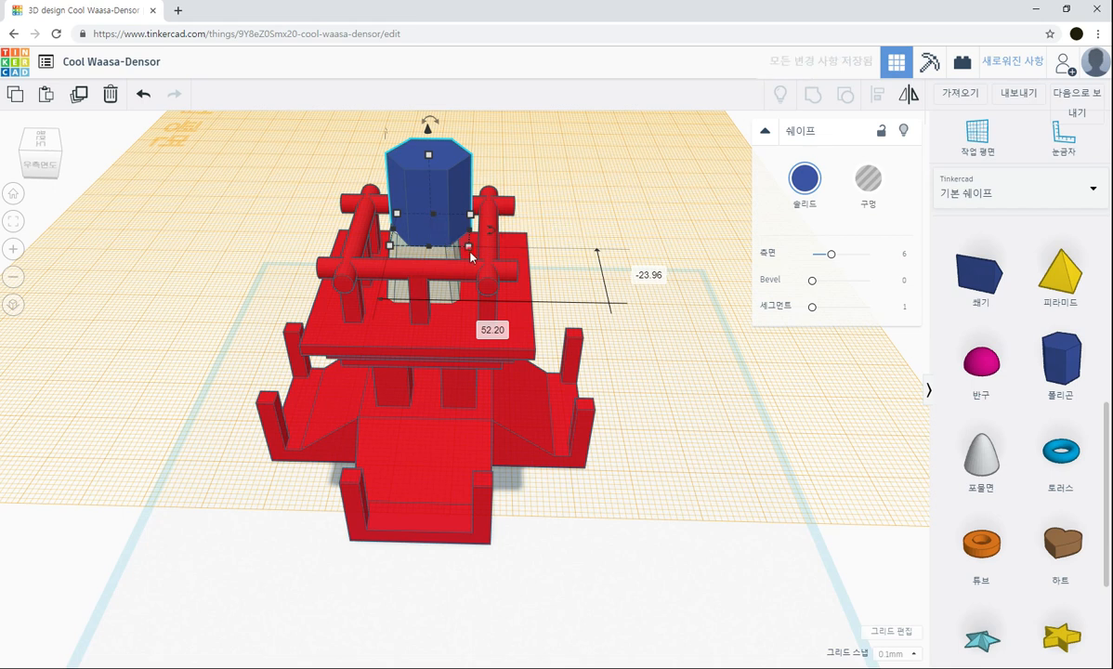
left_click(469, 247)
left_click(910, 267)
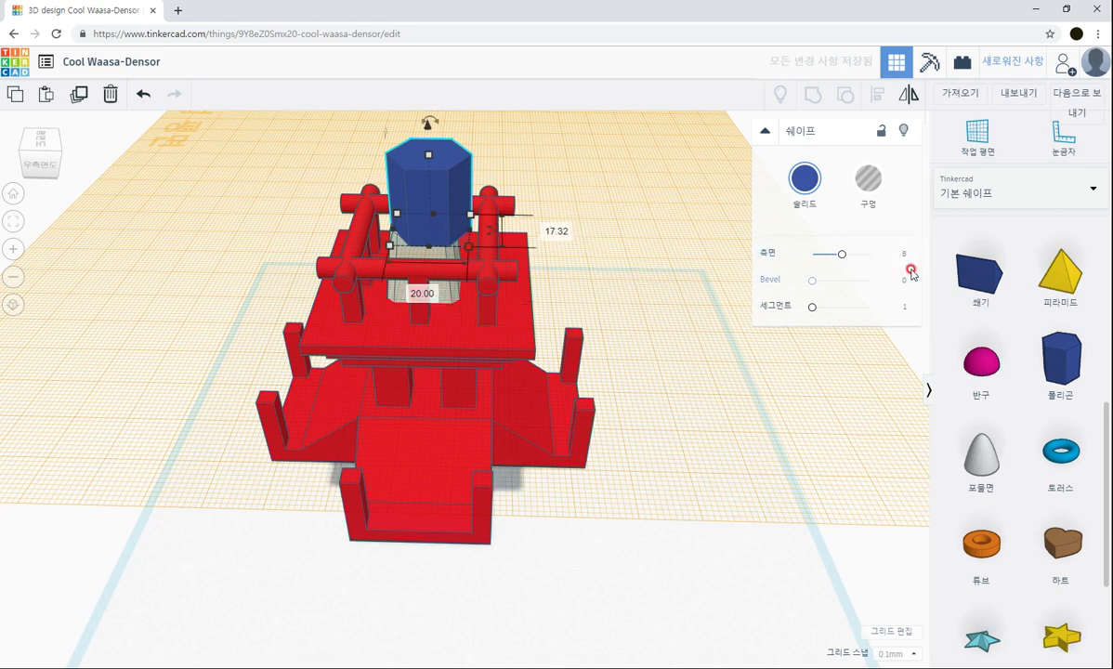
key("Return")
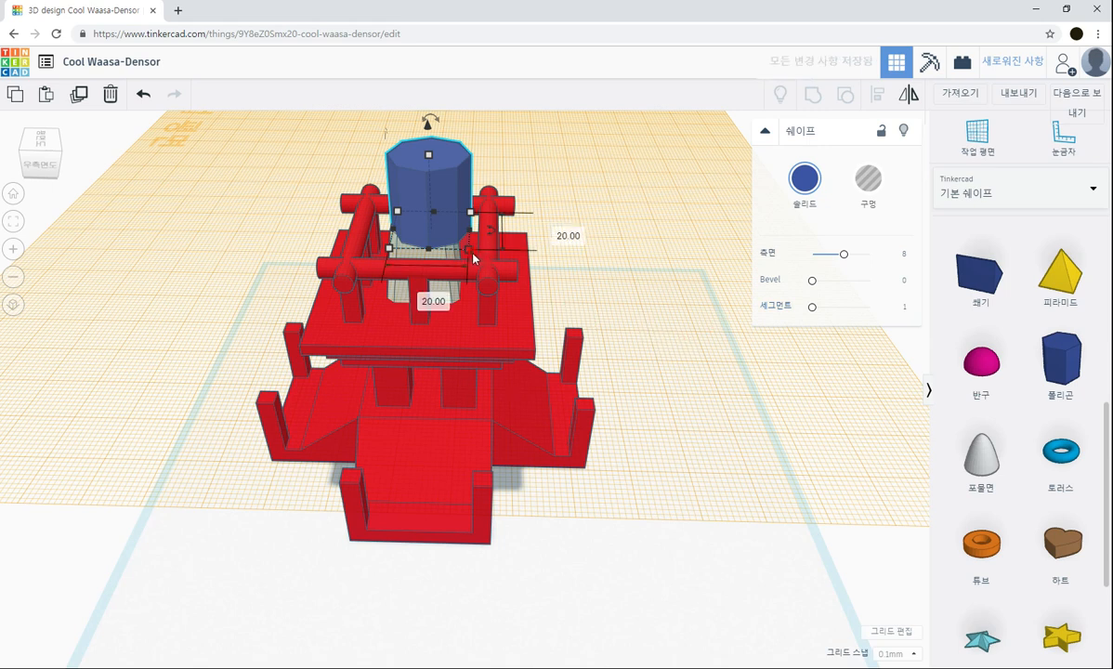
Step: Set the blue octagon's length and width to 30 mm each
left_click(470, 252)
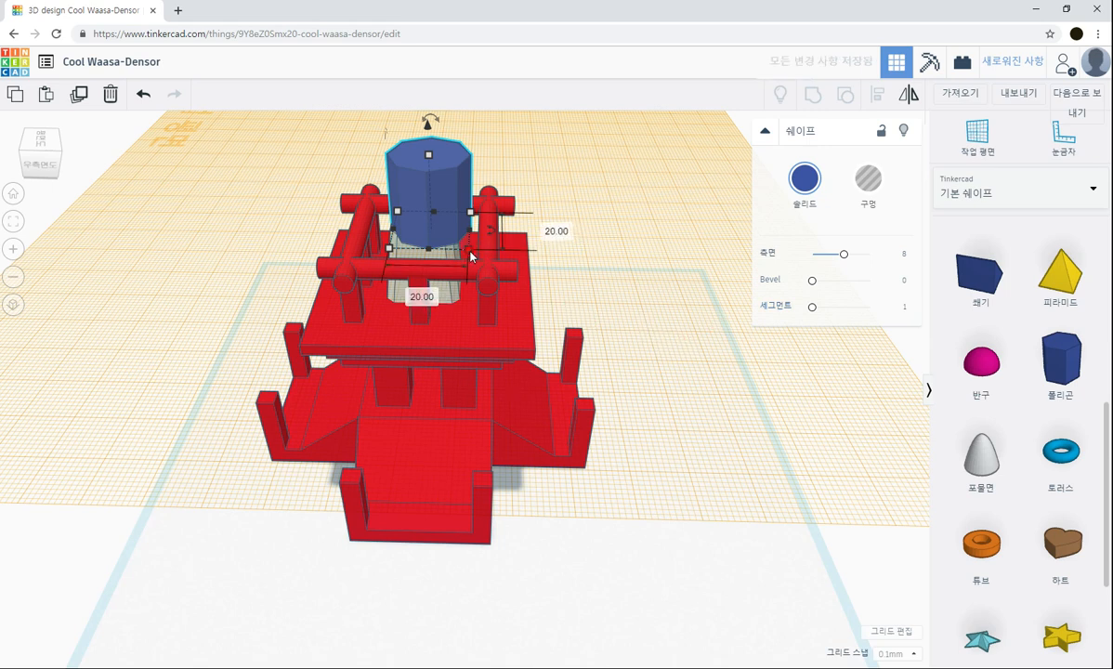
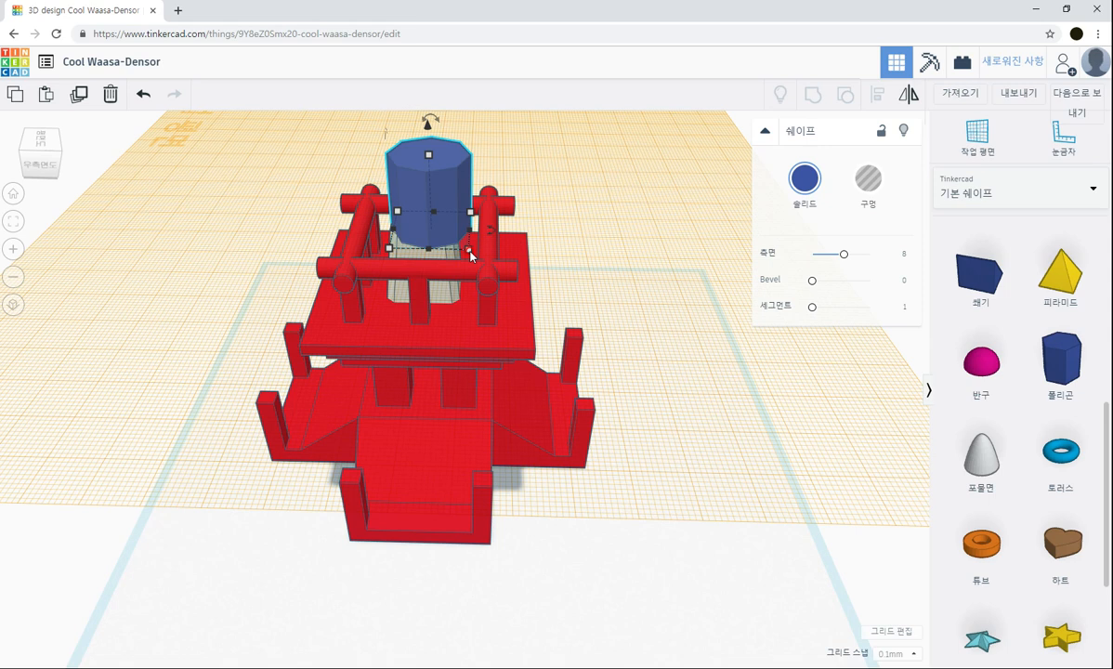
left_click(827, 251)
left_click(468, 249)
left_click(417, 290)
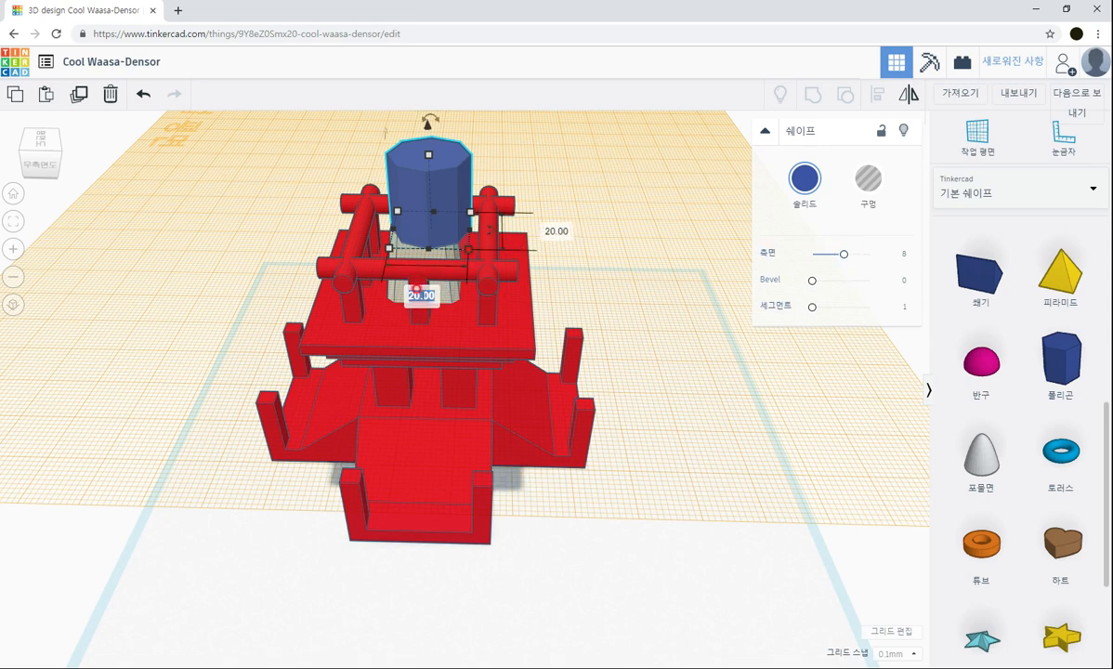
type("30")
key("Tab")
type("3")
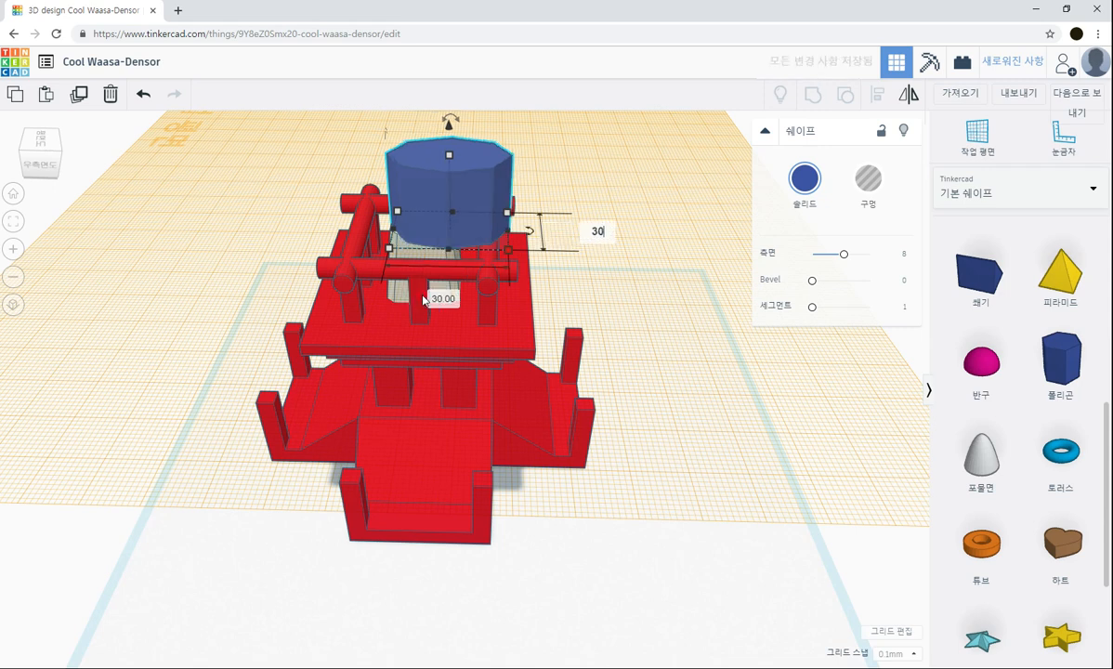
left_click(437, 304)
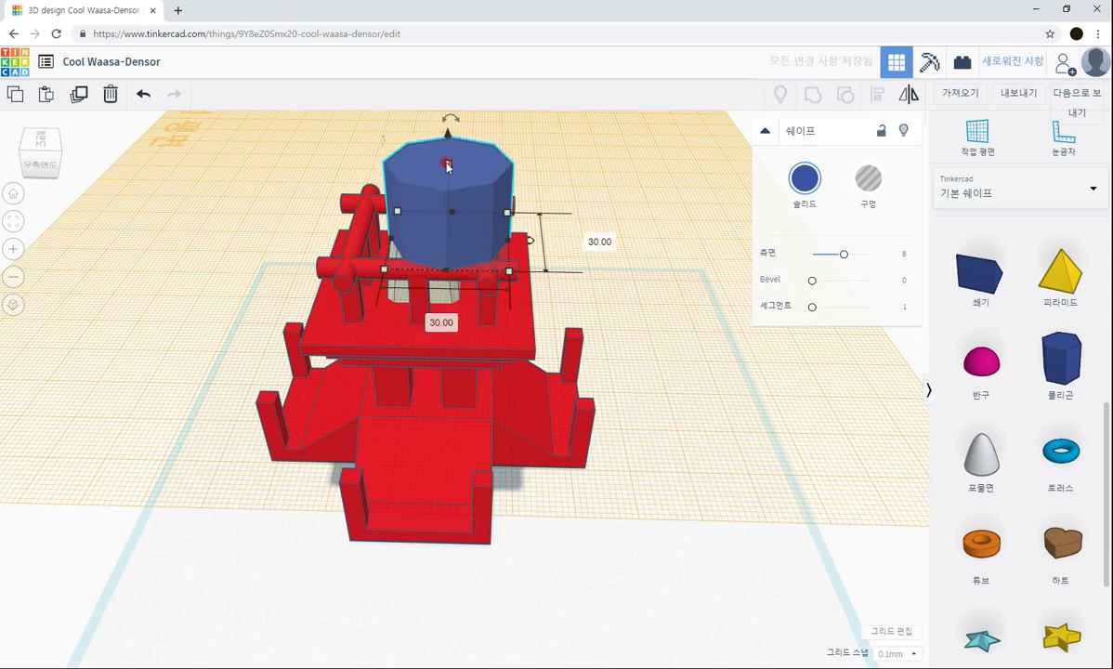
Step: Flatten the blue octagon into a slab with a height of 3 mm
left_click(447, 164)
left_click_drag(447, 165, 441, 231)
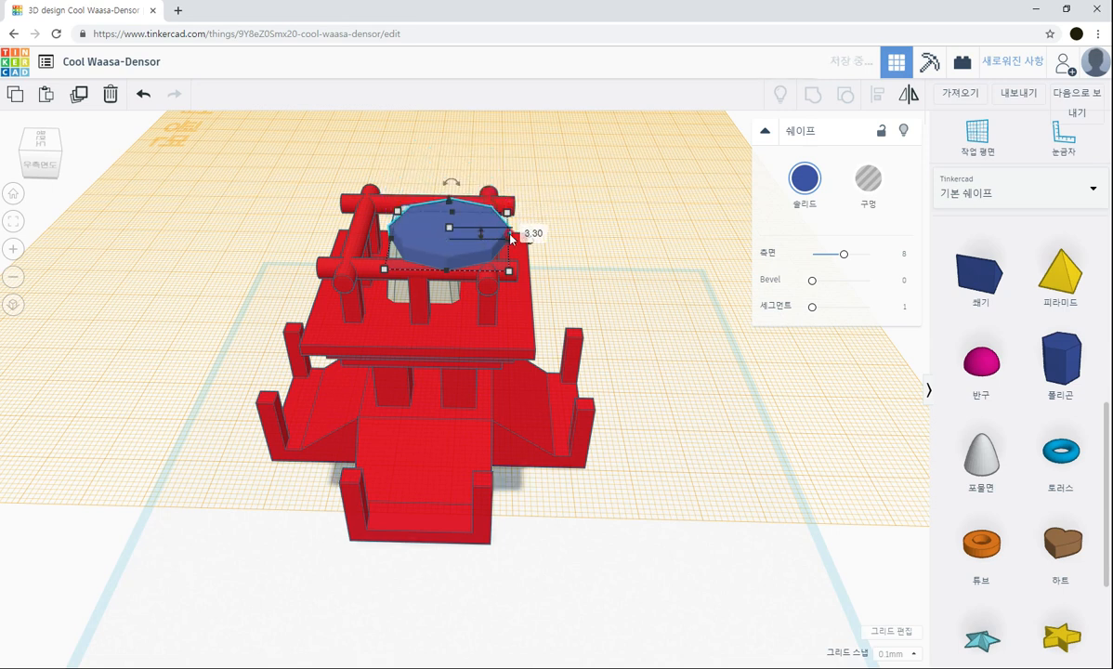
left_click(532, 233)
key("Return")
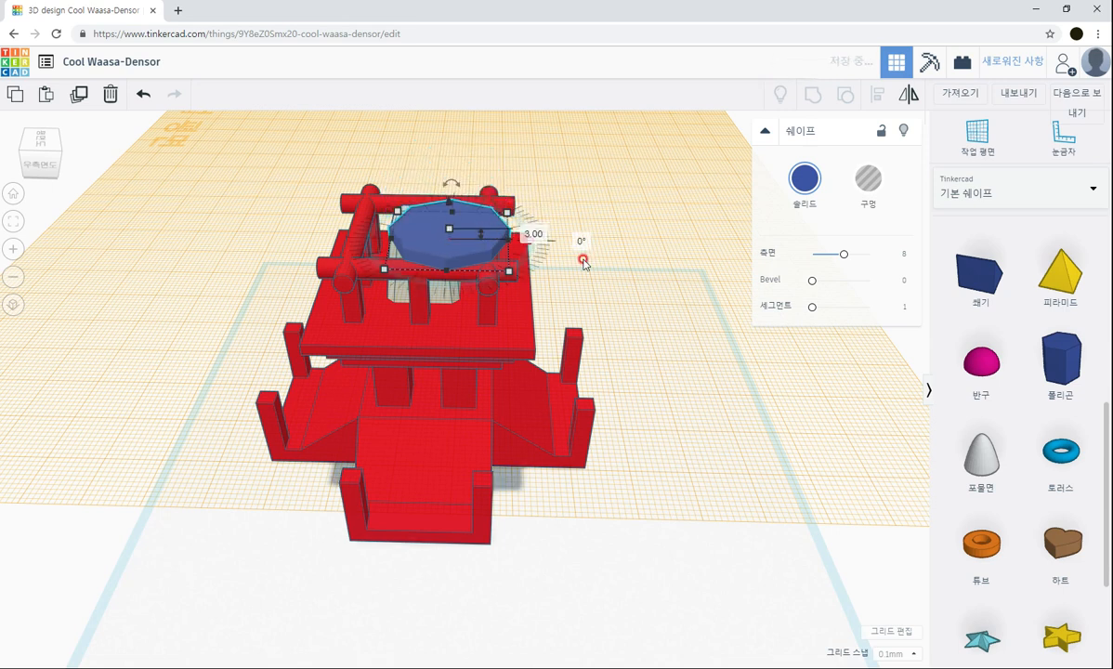
Step: Move the blue octagonal slab aside and group the core with the red model
left_click(651, 333)
right_click_drag(641, 293, 621, 388)
left_click(418, 367)
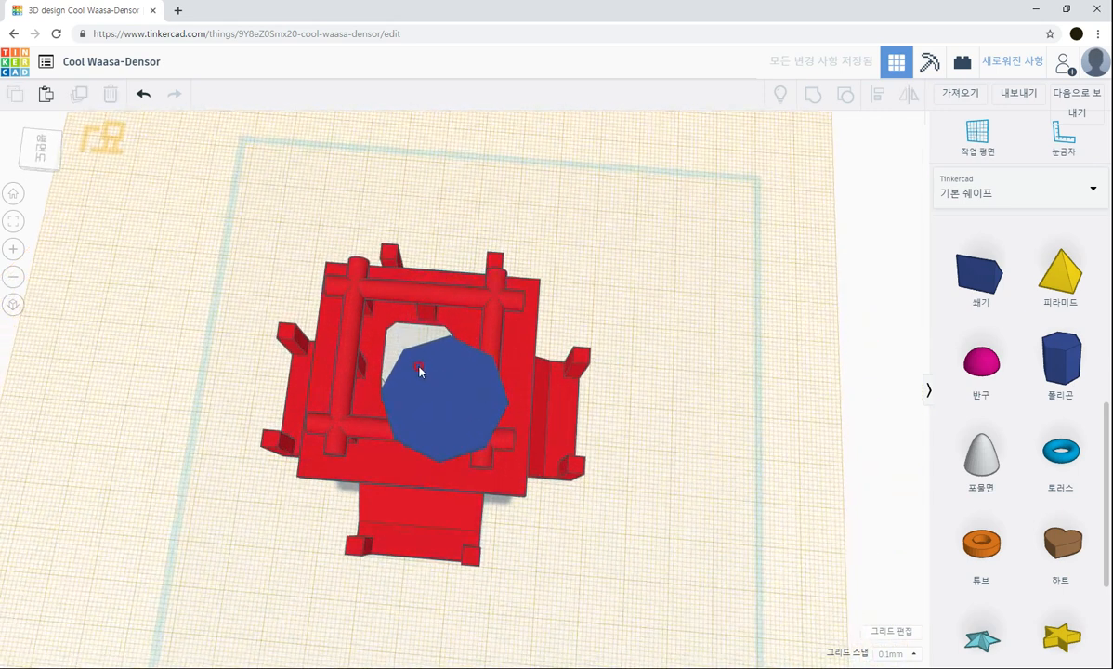
left_click_drag(444, 416, 708, 349)
left_click_drag(269, 223, 552, 547)
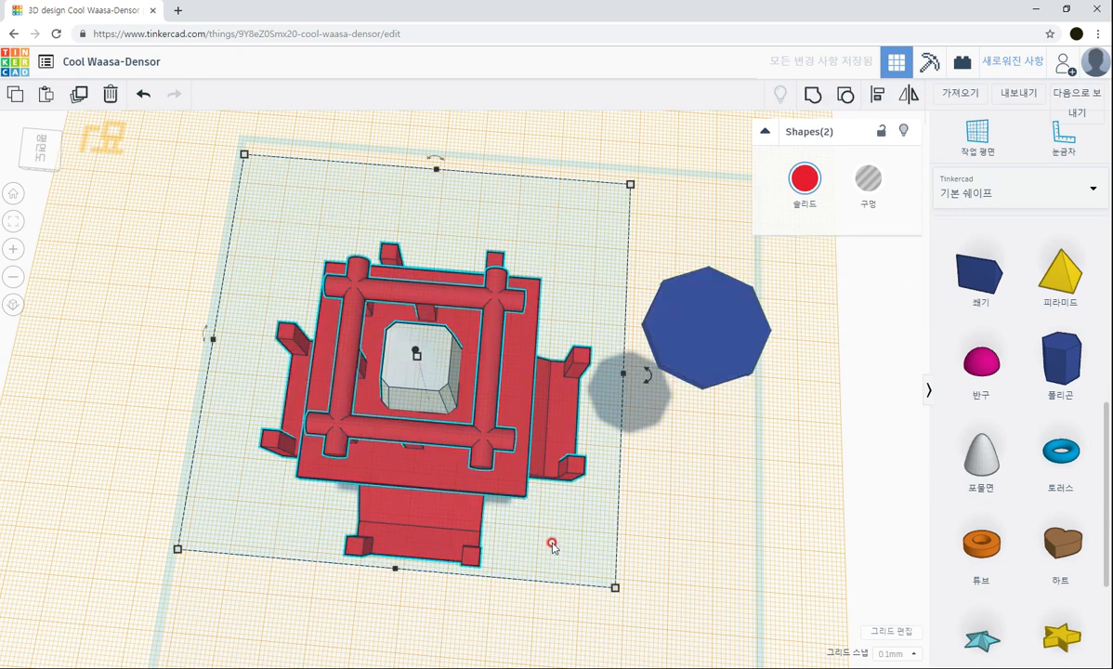
Step: Move the blue slab back over the core, align it centrally with the model in both horizontal directions and clear the selection
left_click_drag(707, 352, 410, 368)
right_click_drag(561, 561, 323, 274)
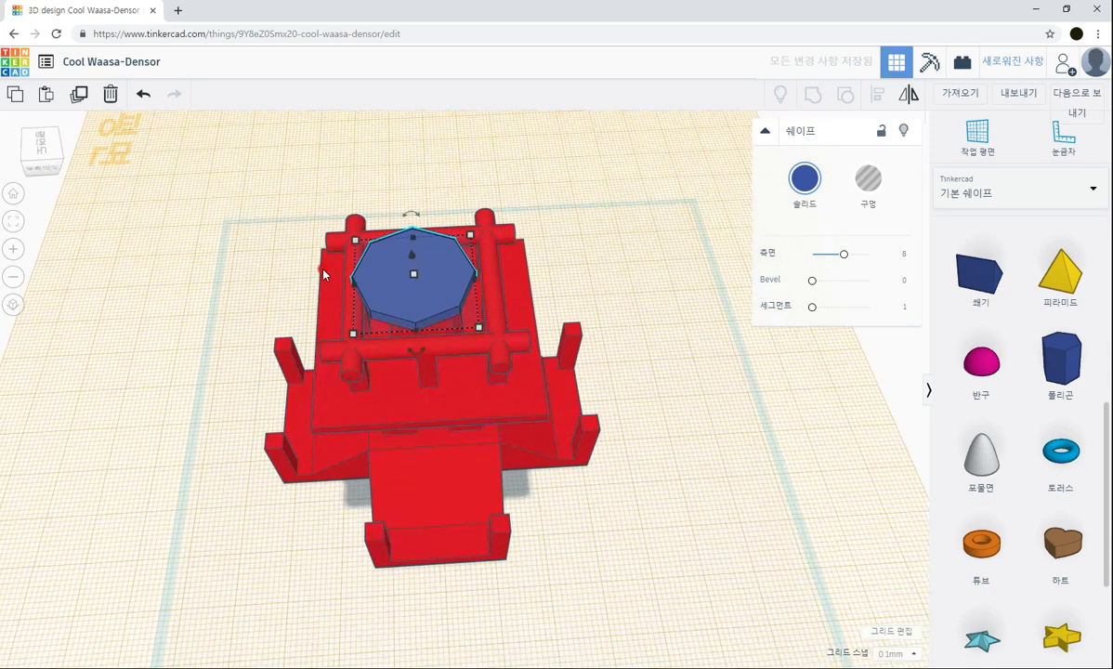
left_click_drag(232, 190, 619, 553)
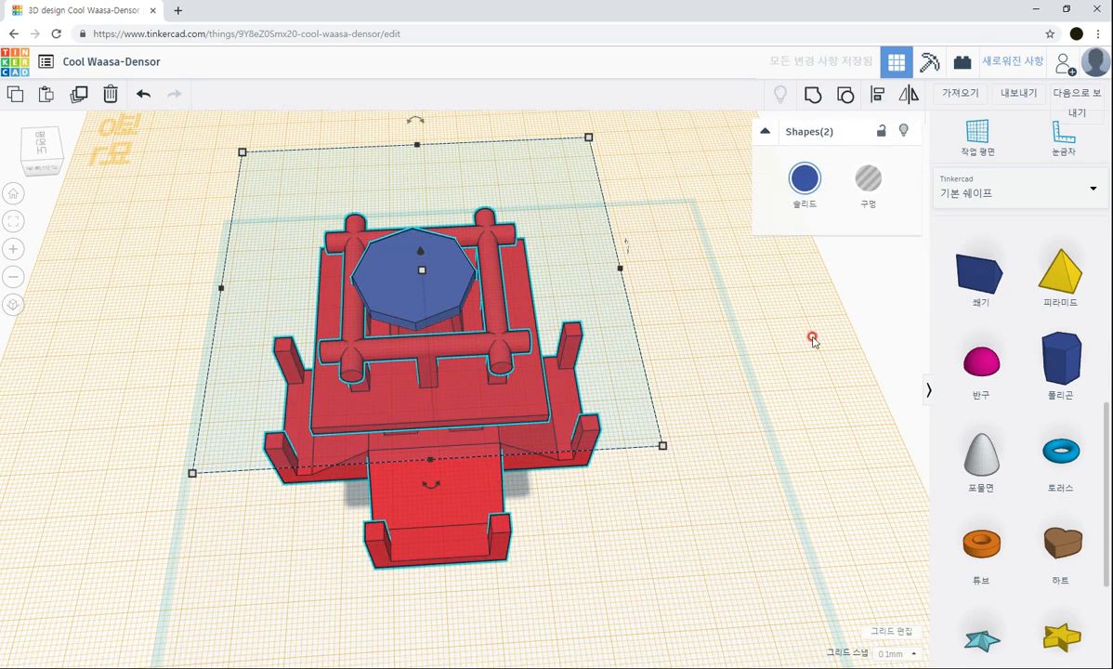
left_click(878, 94)
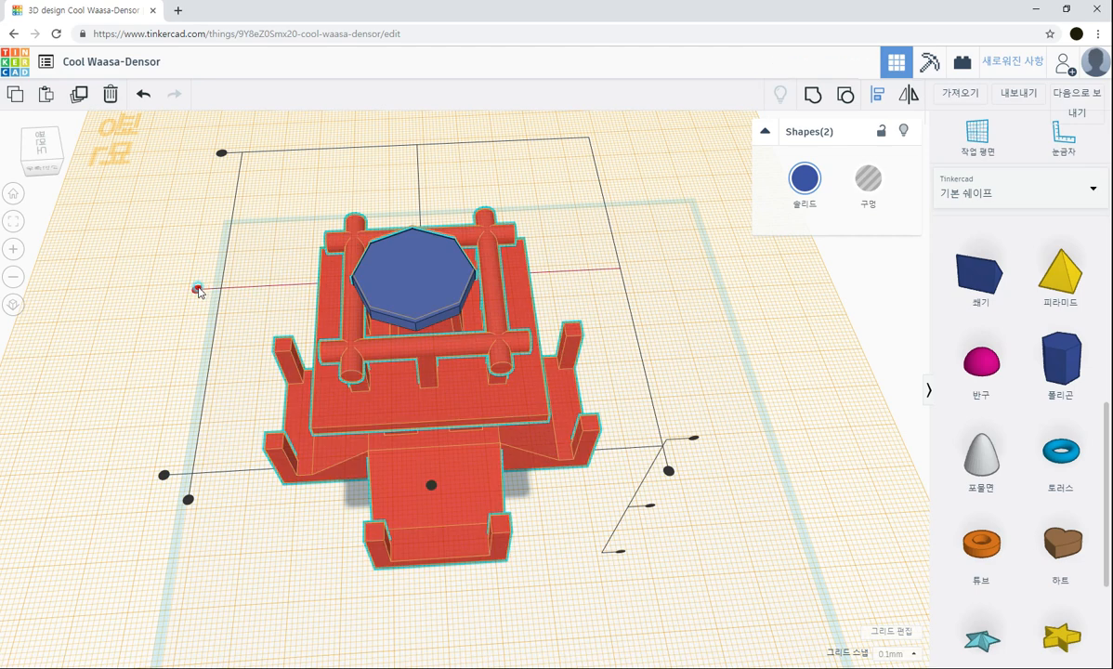
right_click_drag(475, 586, 417, 631)
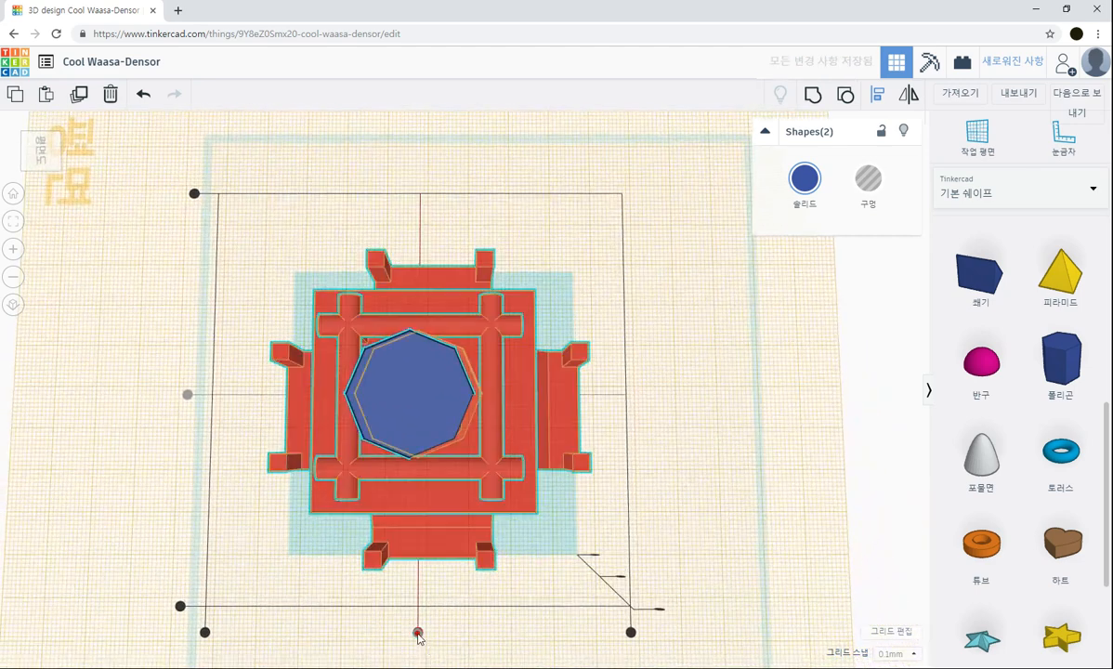
left_click(418, 634)
right_click_drag(695, 491, 688, 405)
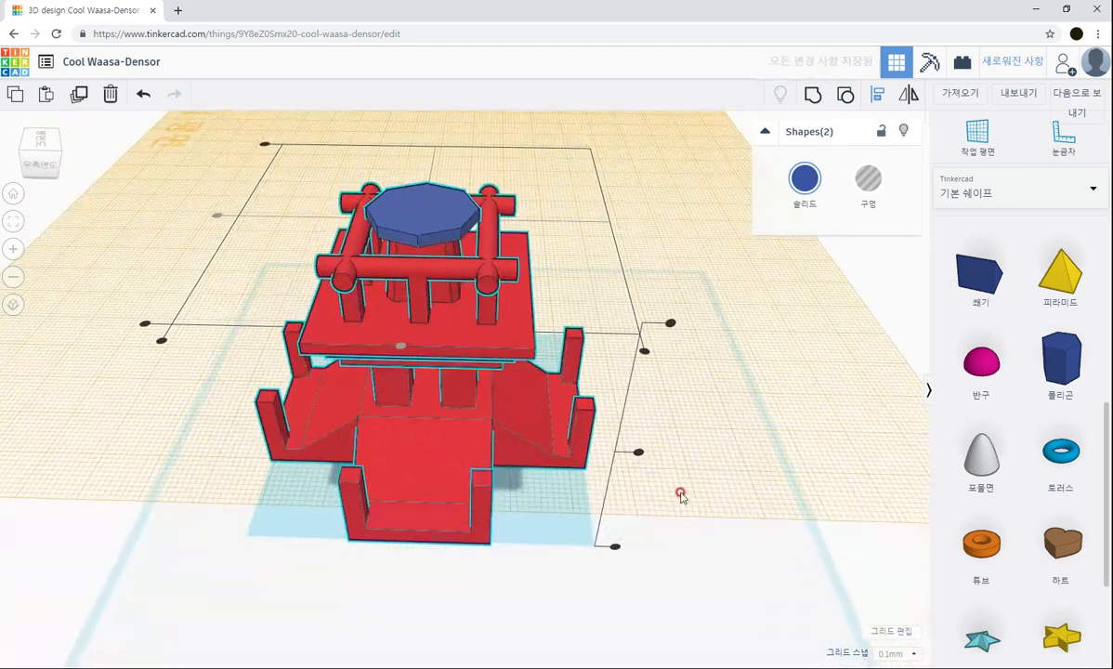
left_click(632, 401)
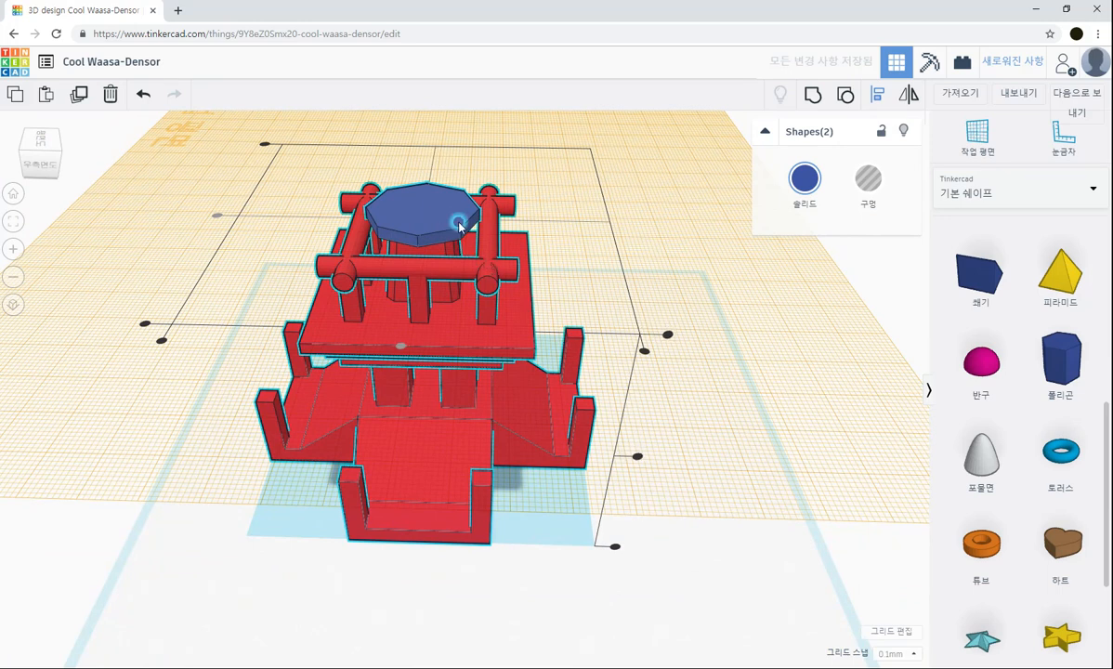
left_click(694, 296)
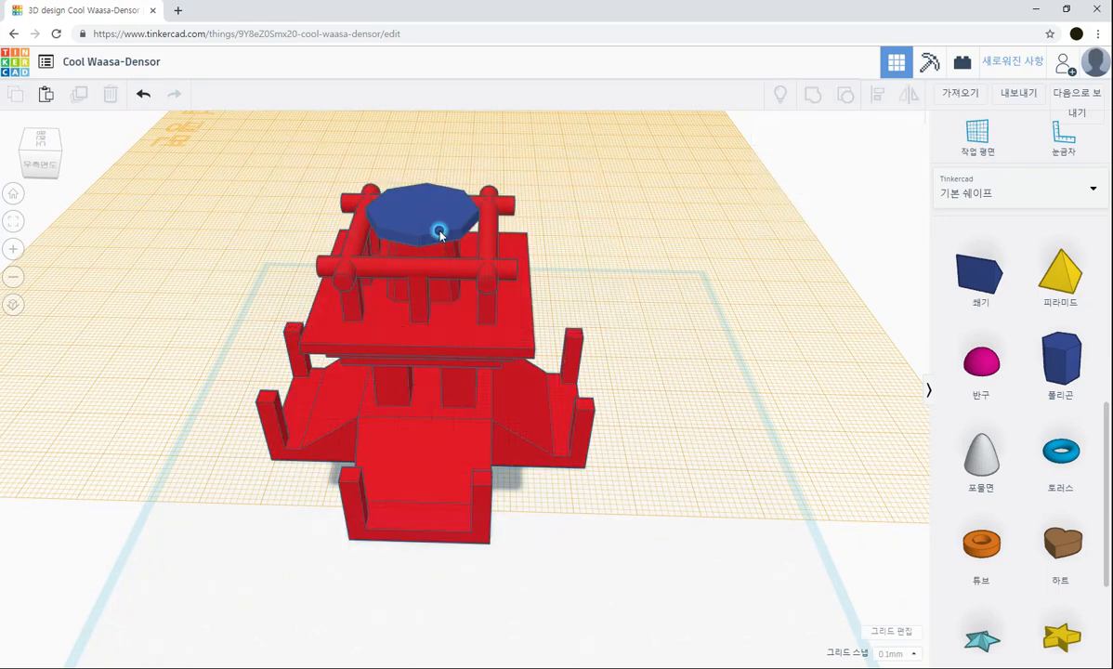
Step: Select the blue octagonal slab on top of the core
left_click(438, 226)
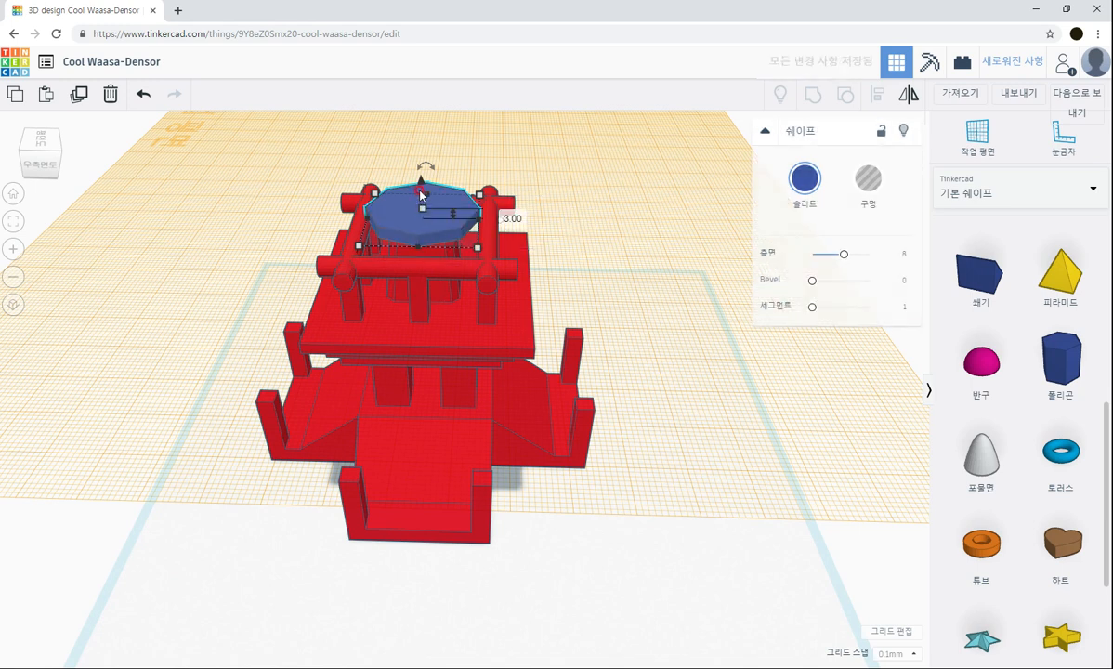
Step: Stack a copy of the octagonal disc on top of the original and set its width and length to 40 mm
left_click_drag(423, 186, 423, 172)
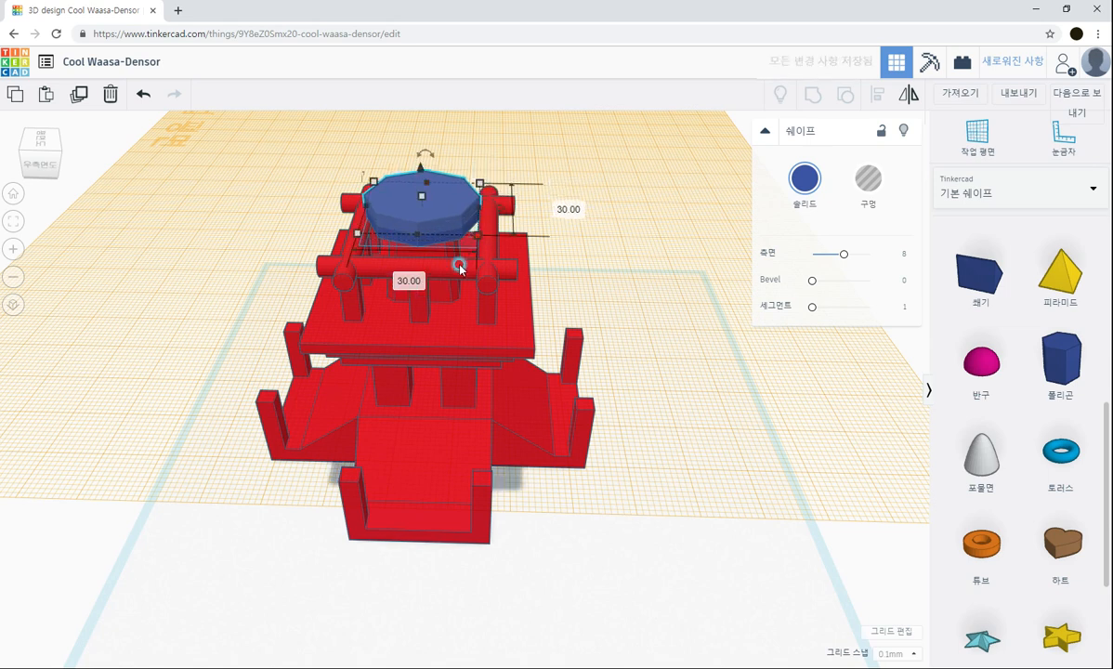
left_click(408, 280)
type("40")
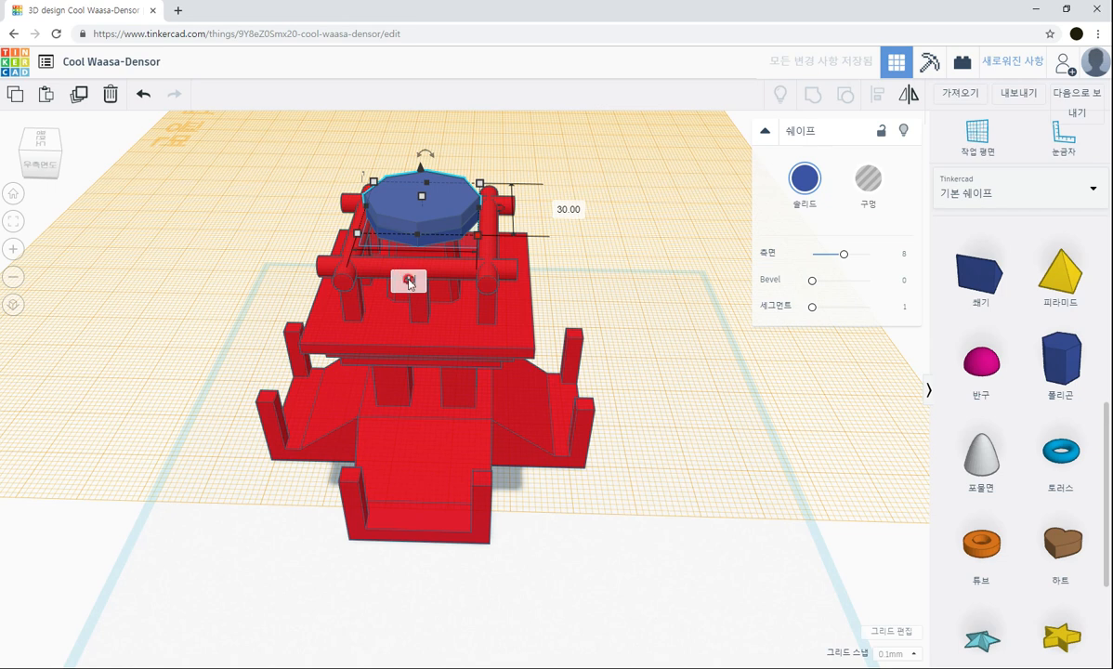
key("Tab")
type("40")
key("Return")
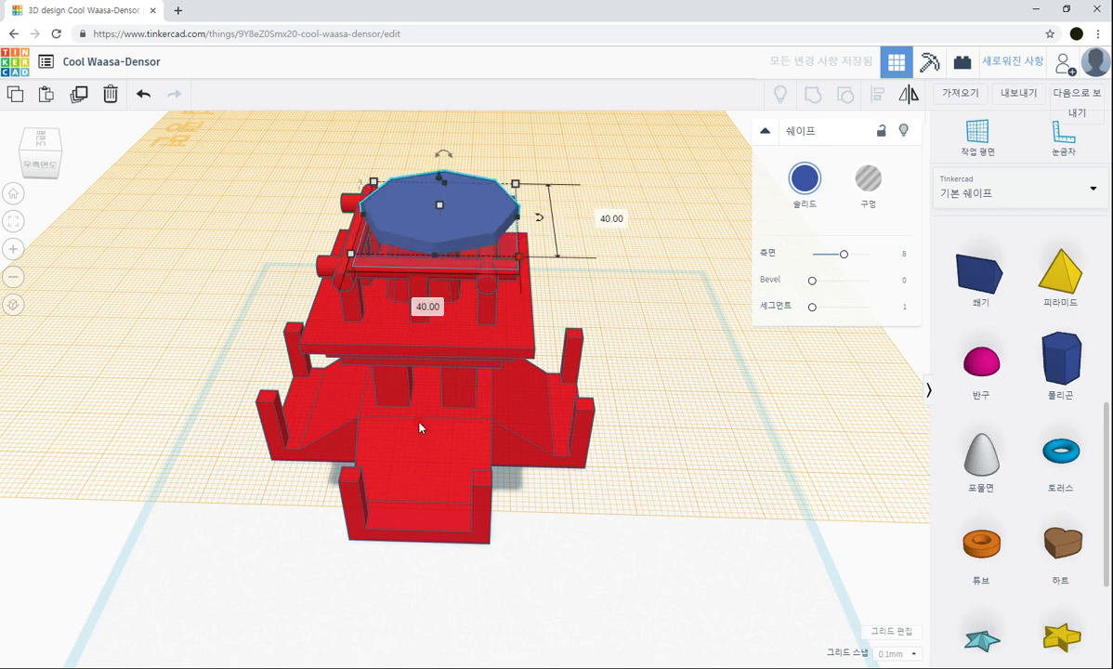
Step: Select the red structure with both octagonal discs and centre-align them along both horizontal axes
left_click(635, 526)
right_click_drag(272, 240, 269, 293)
left_click_drag(231, 197, 638, 578)
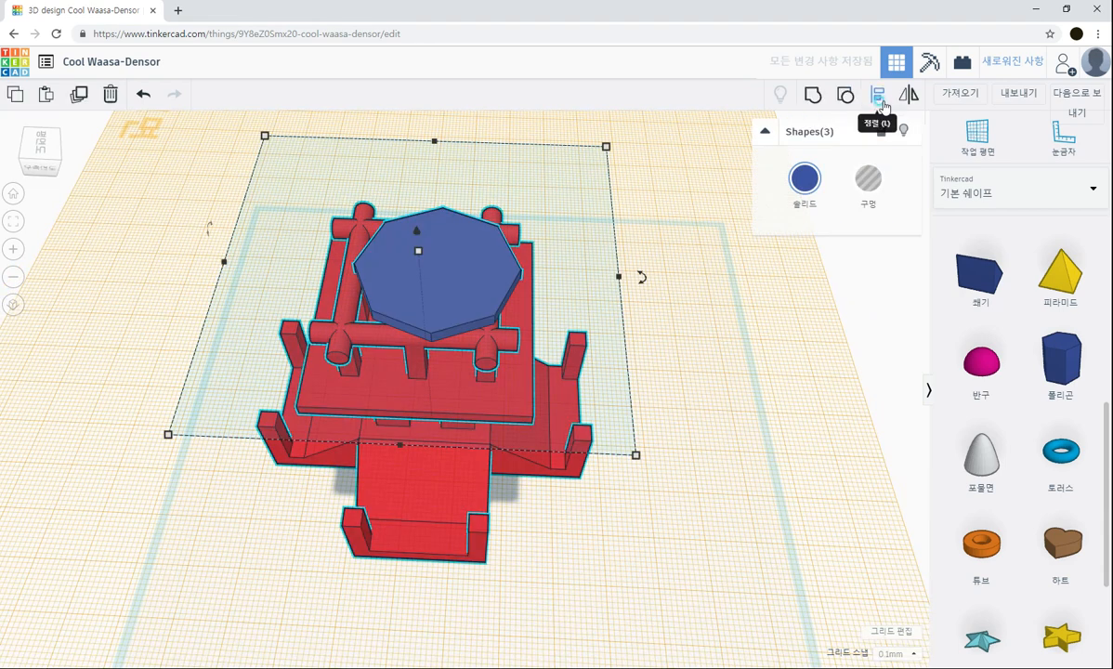
left_click(200, 261)
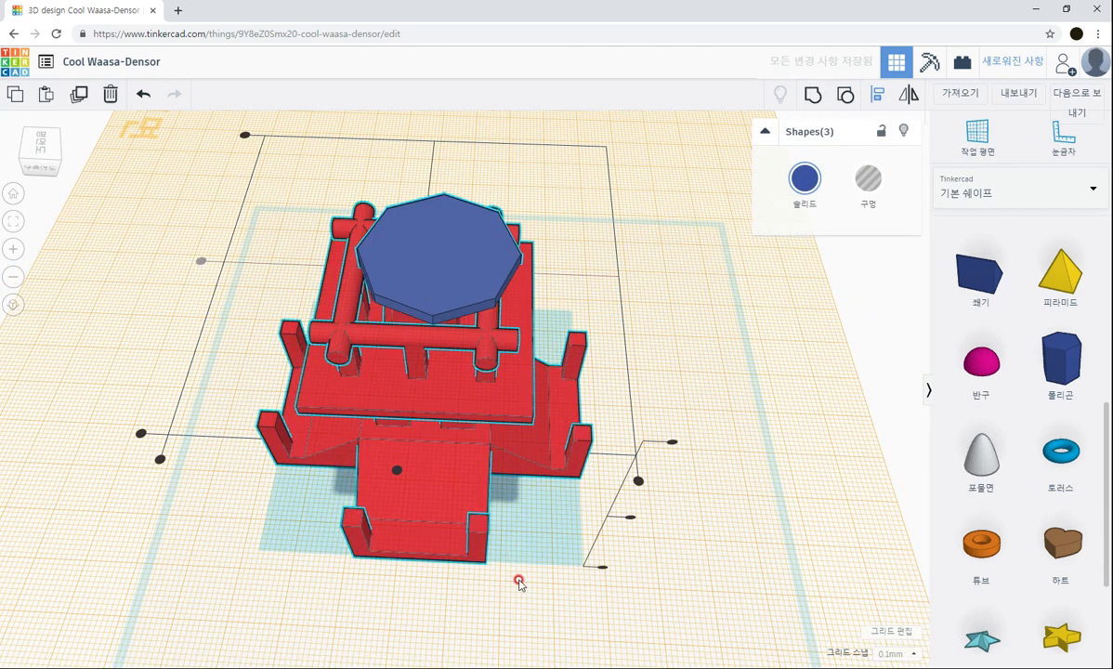
right_click_drag(517, 580, 518, 656)
left_click(403, 610)
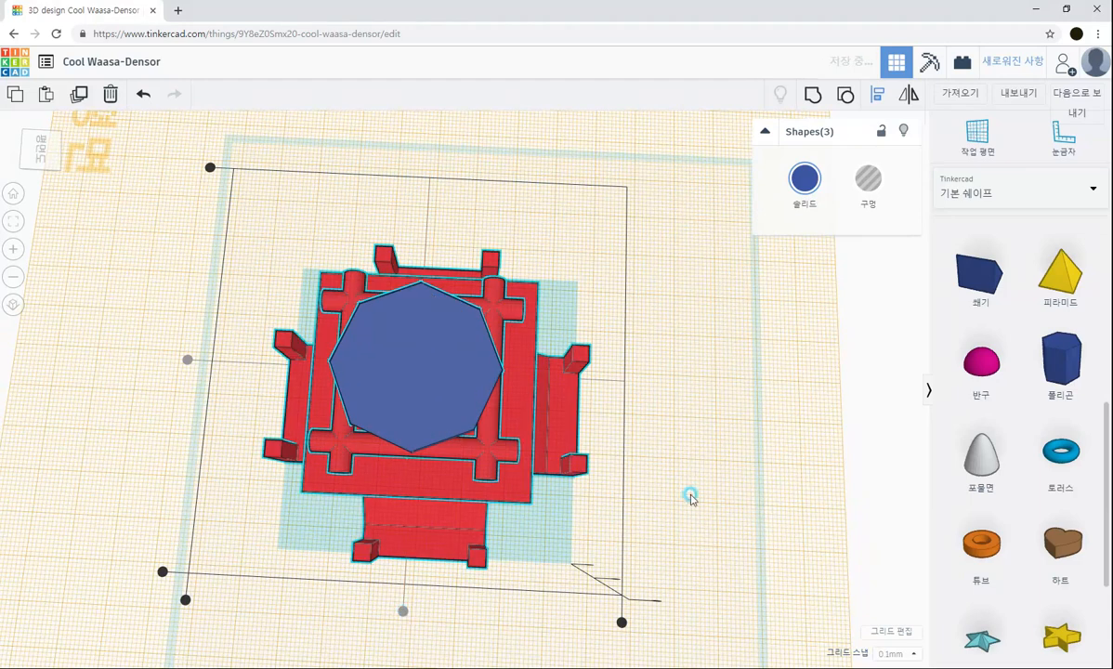
left_click(703, 495)
Step: Group the red structure and both octagonal discs into one shape
right_click_drag(705, 495, 699, 409)
left_click_drag(217, 199, 685, 588)
left_click(705, 526)
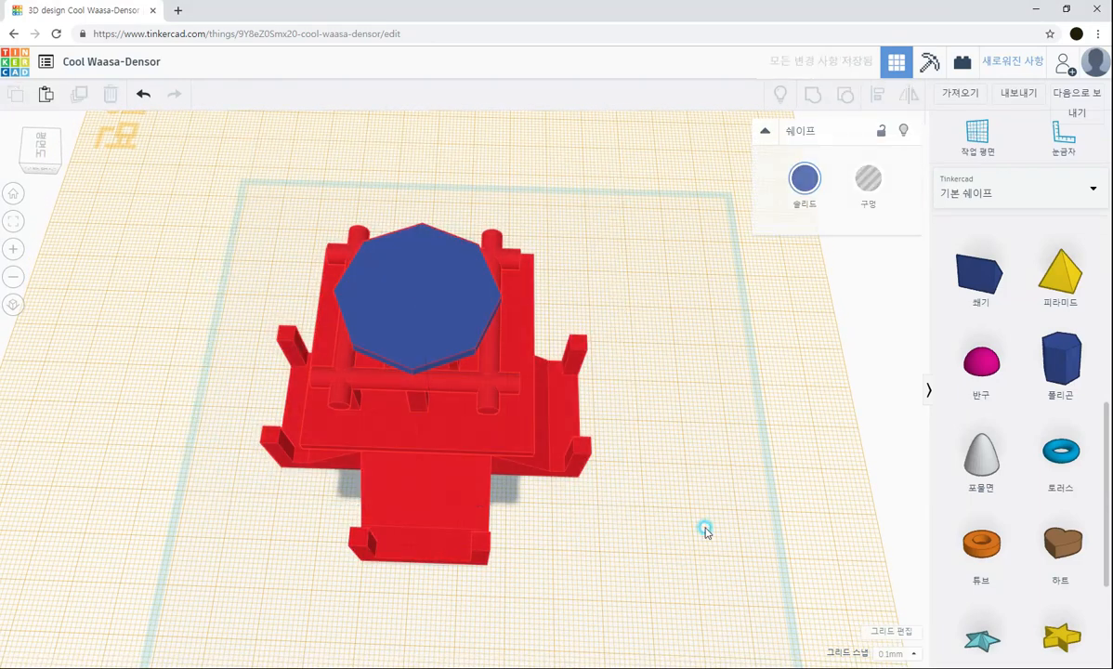
Step: Place a workplane on the top face of the upper octagonal disc
right_click_drag(703, 527, 657, 518)
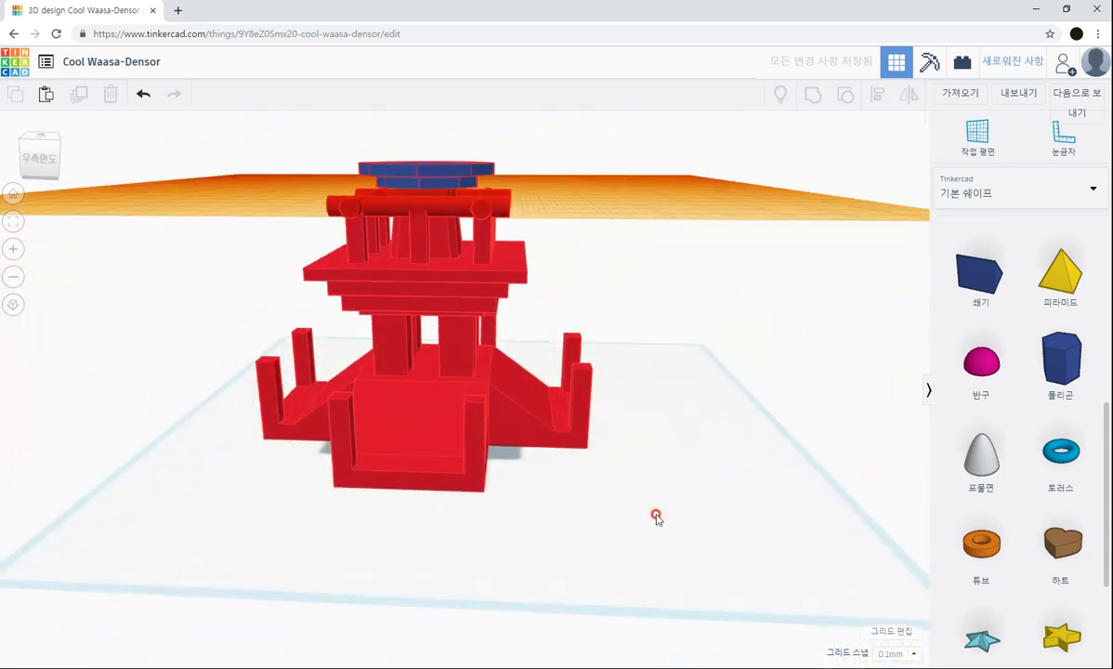
right_click_drag(631, 374, 634, 399)
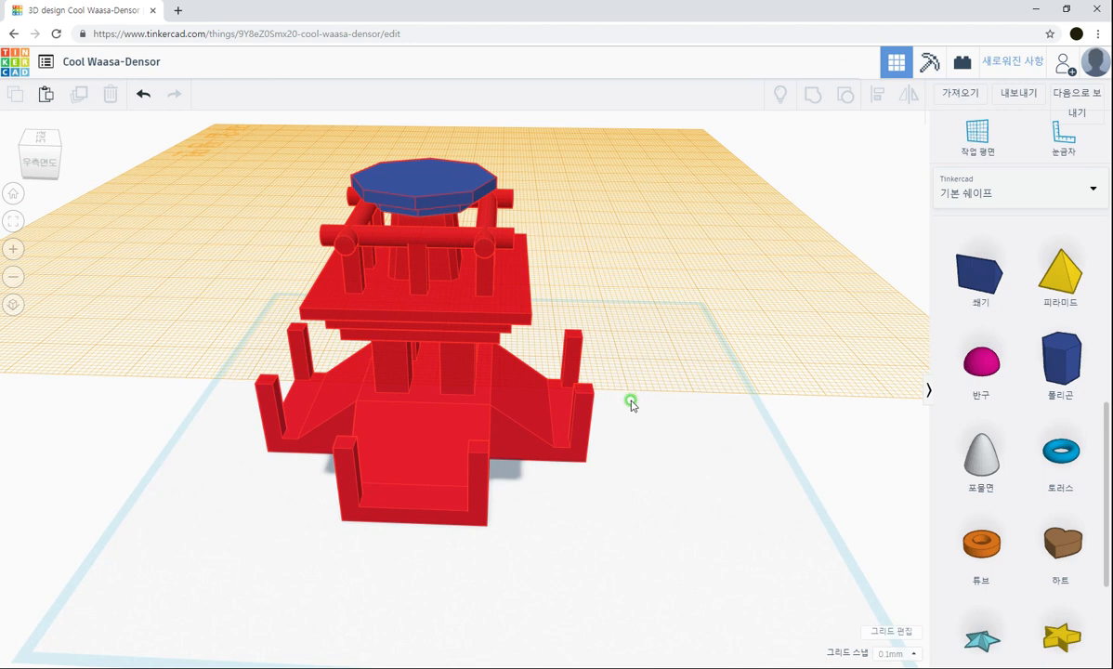
right_click_drag(631, 404, 598, 376)
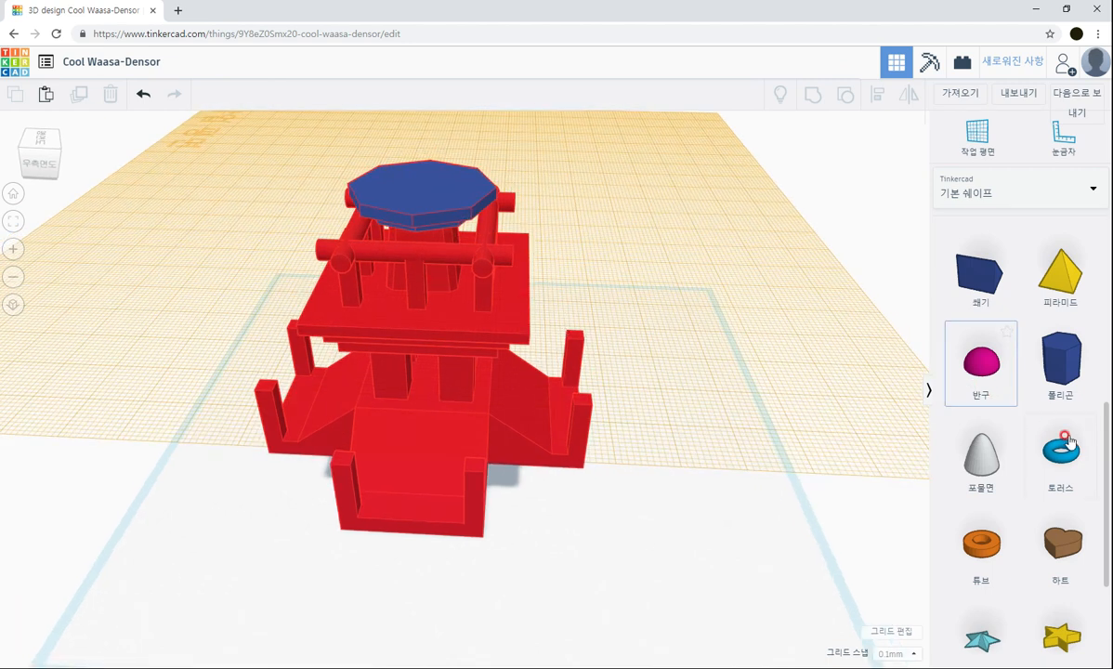
left_click(437, 272)
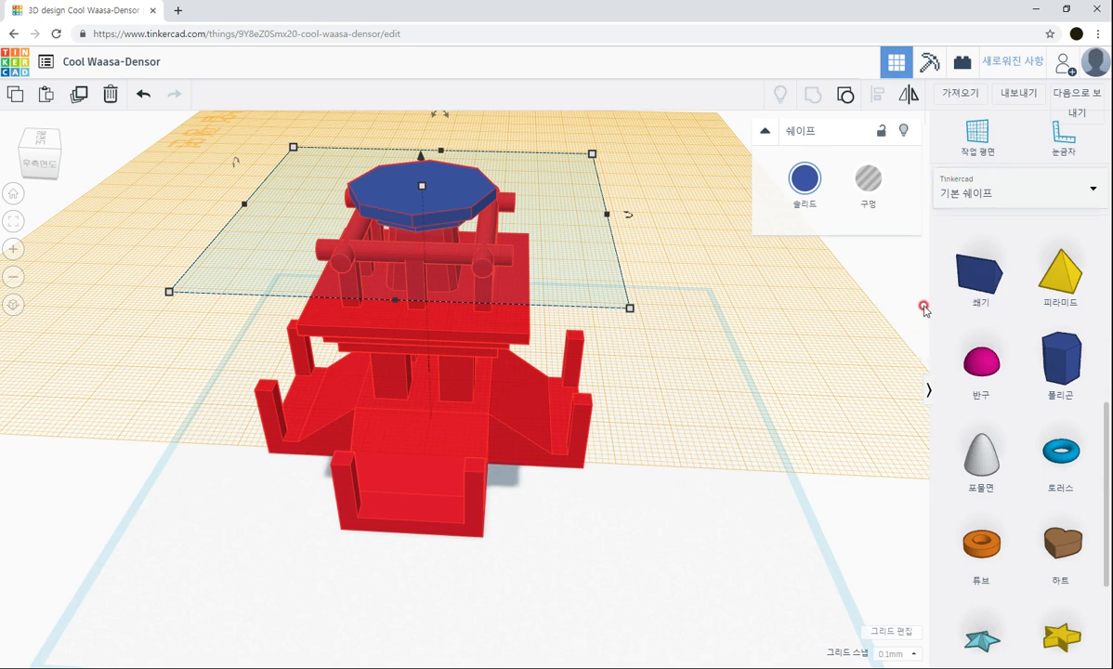
left_click(977, 142)
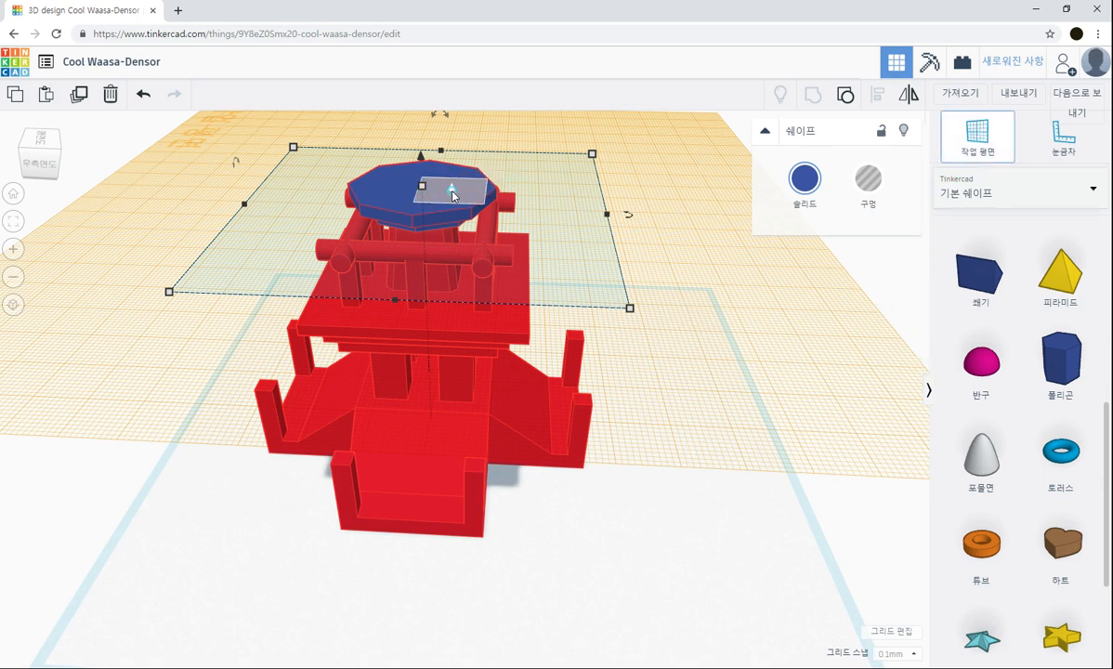
left_click(453, 188)
Step: Find the 팔각형 shape among all shape generators and place it on top of the upper octagonal disc
left_click(943, 197)
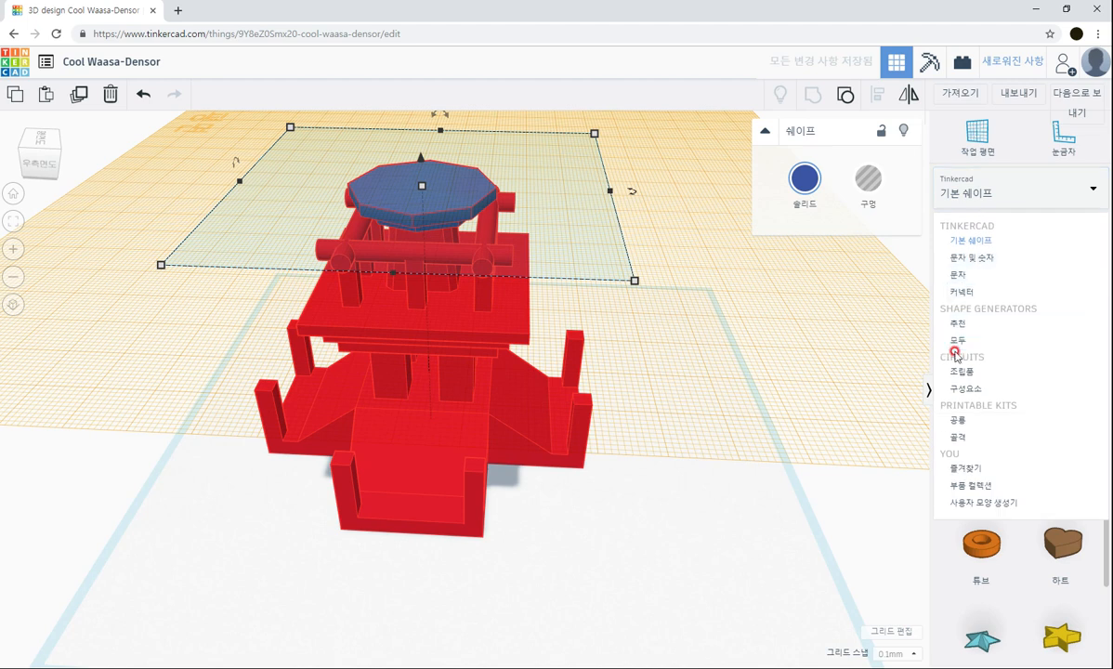
left_click(959, 342)
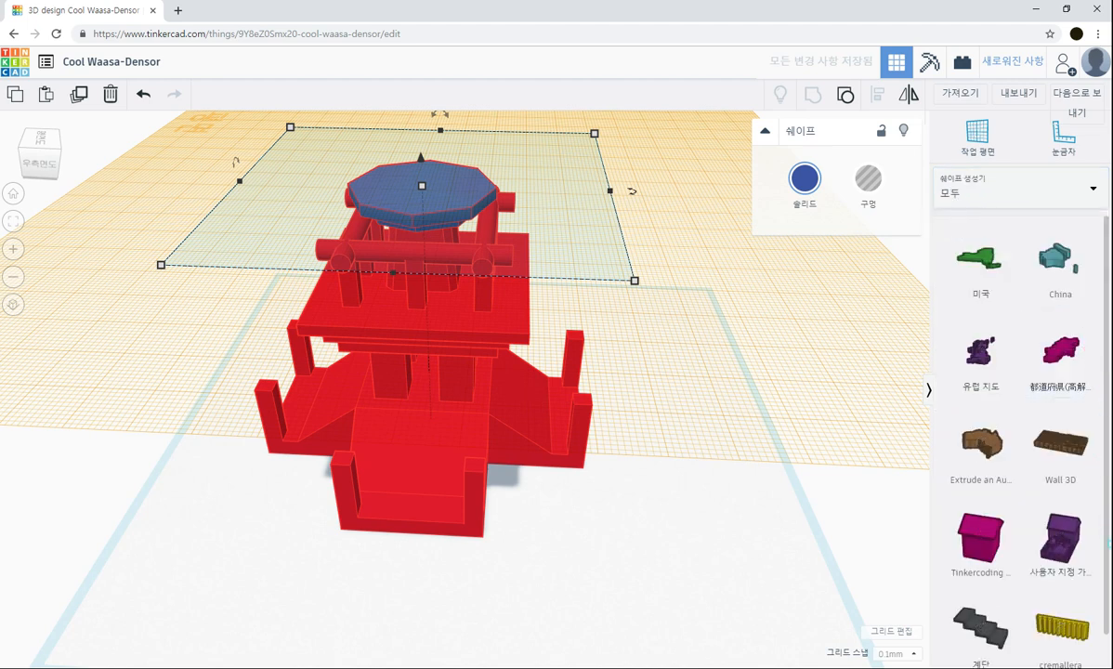
scroll(1106, 545, "down", 5)
left_click(1069, 656)
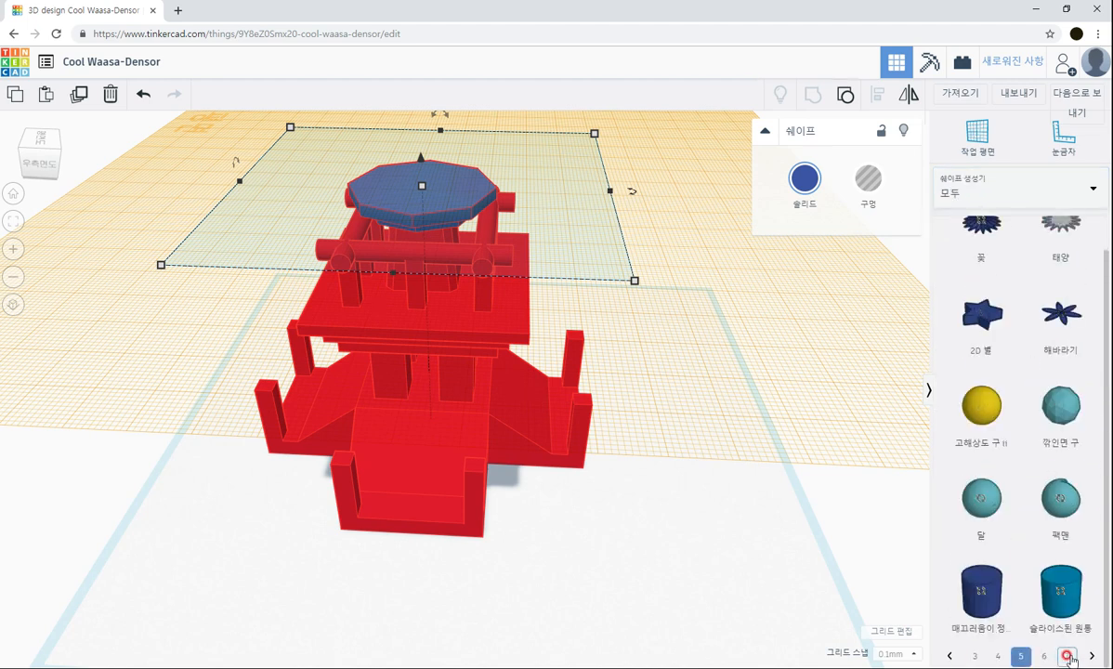
left_click(1068, 656)
left_click(1069, 657)
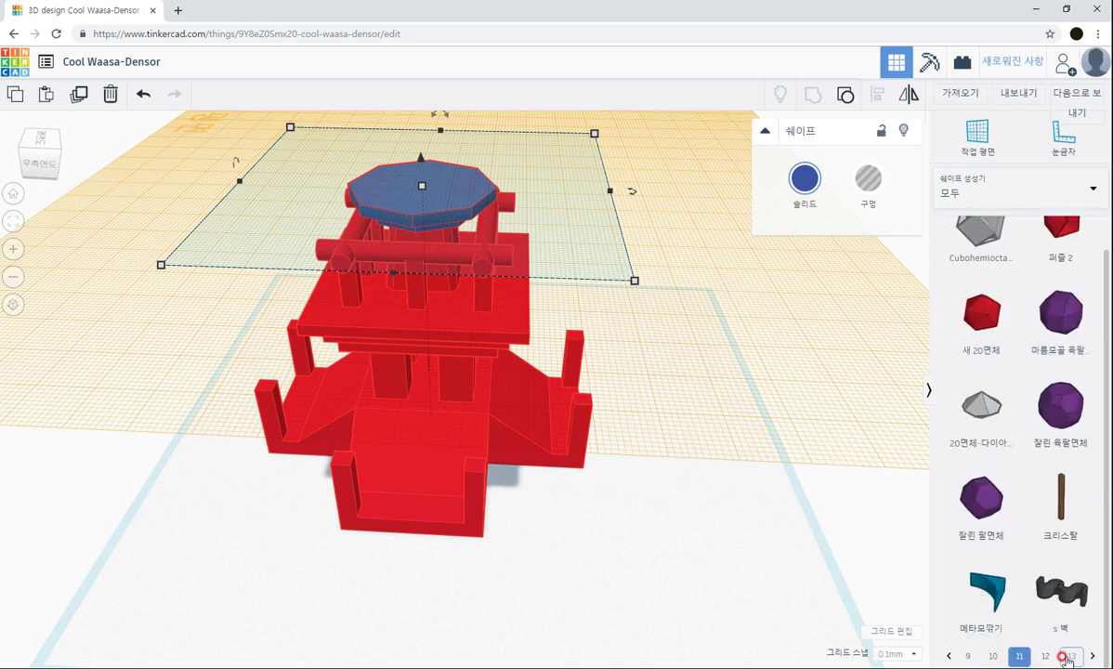
left_click(1067, 657)
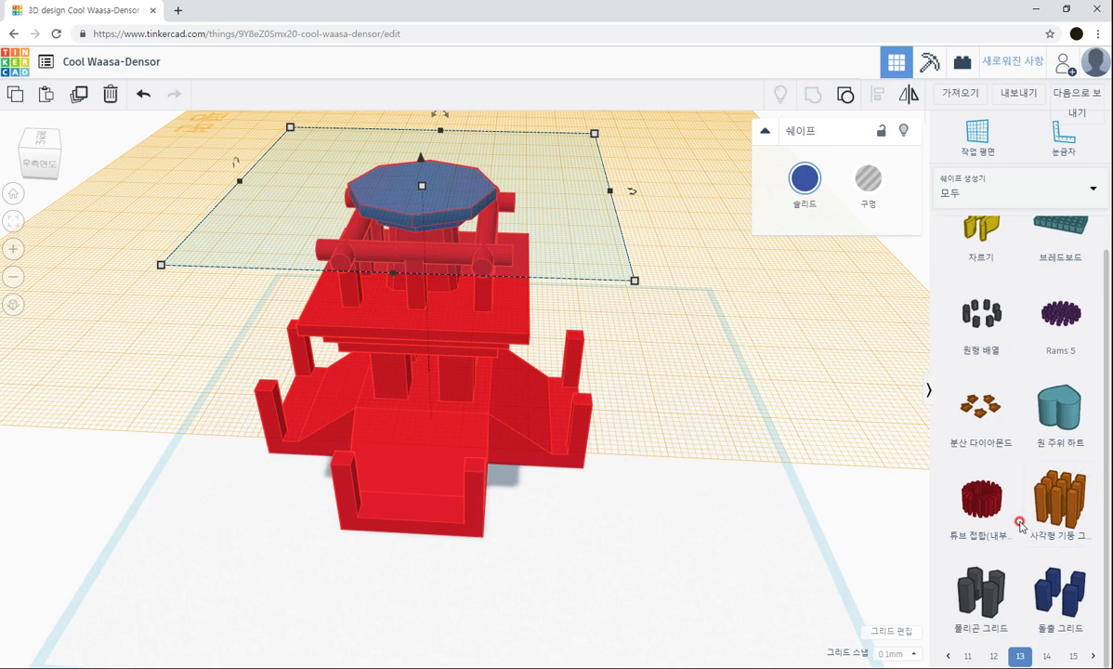
left_click(991, 657)
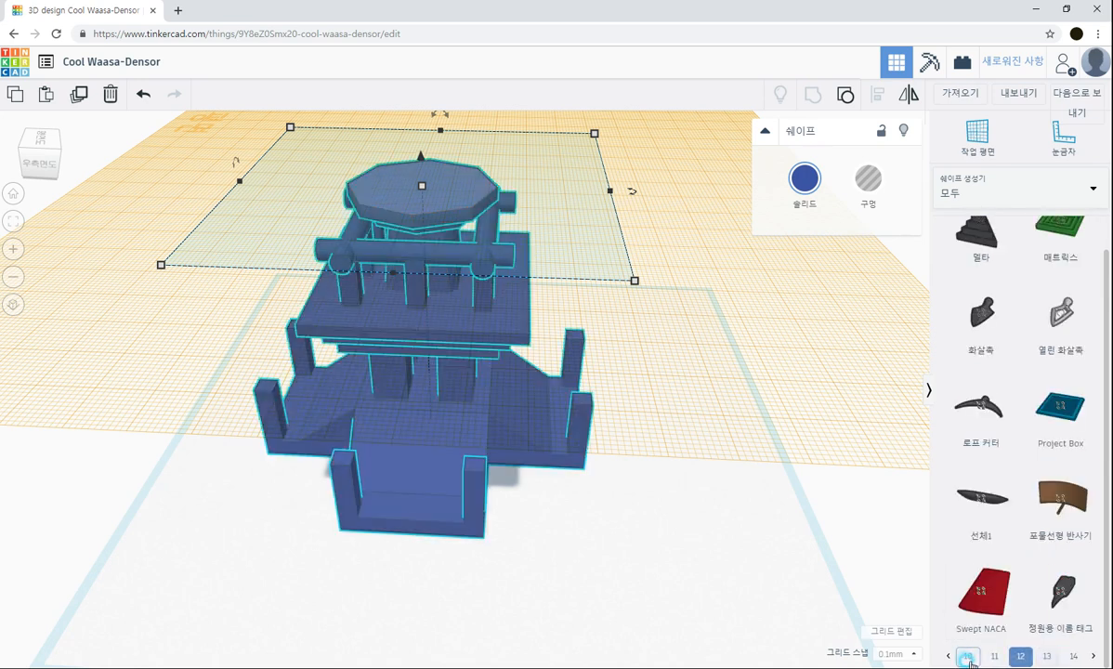
left_click(968, 656)
left_click_drag(978, 421, 424, 193)
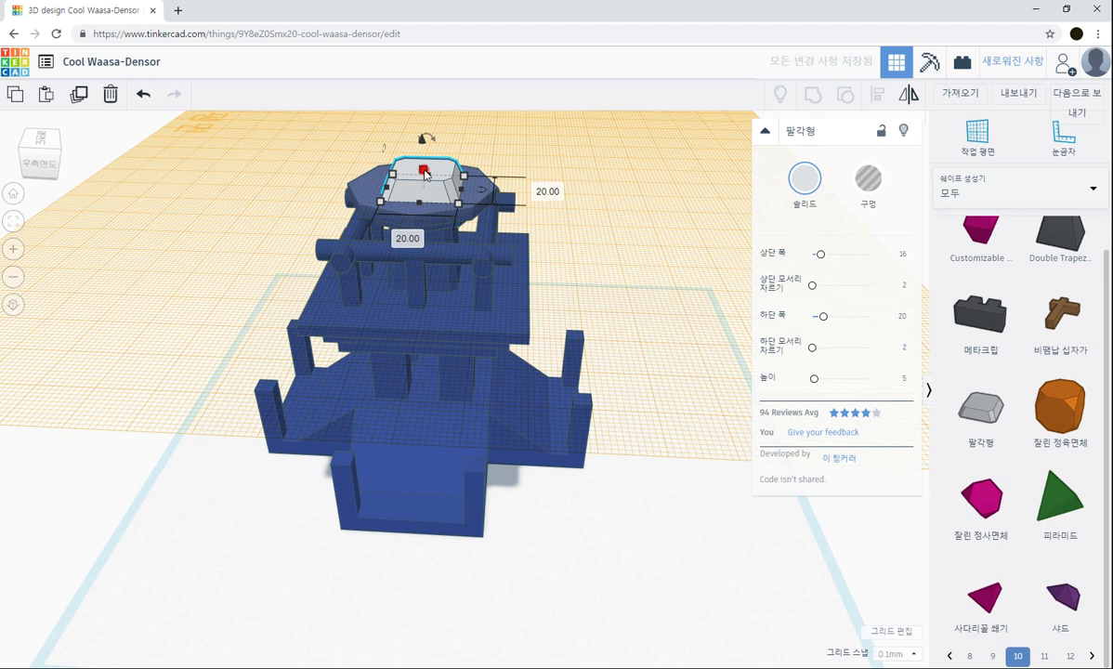
Step: Increase the height of the grey 팔각형 shape to 15 mm
left_click_drag(424, 173, 474, 160)
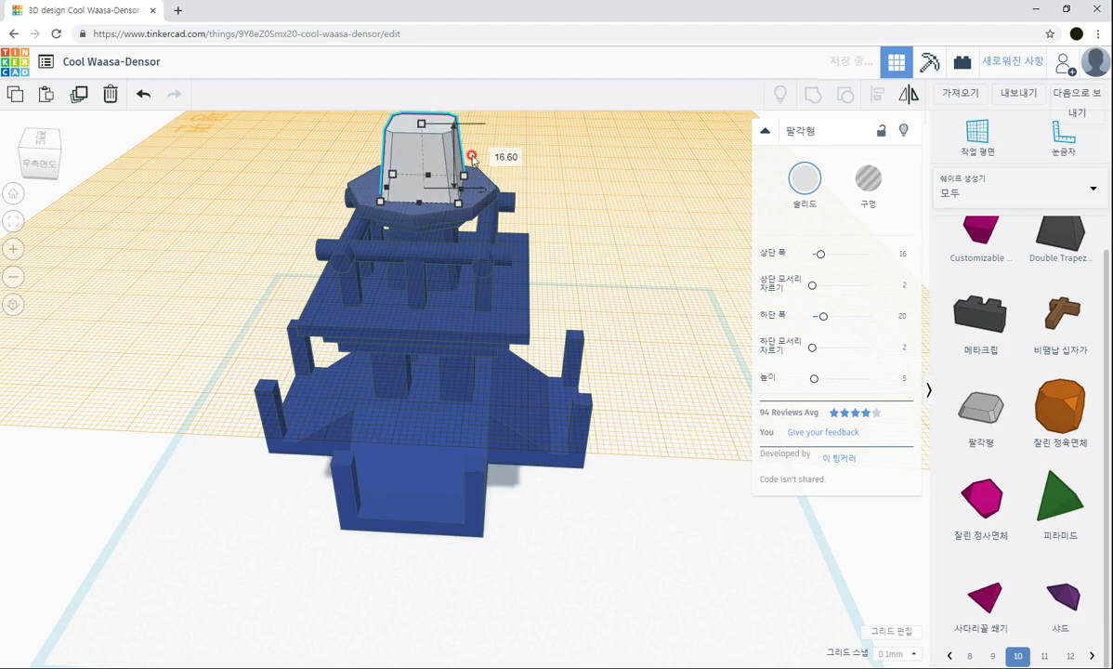
left_click(506, 157)
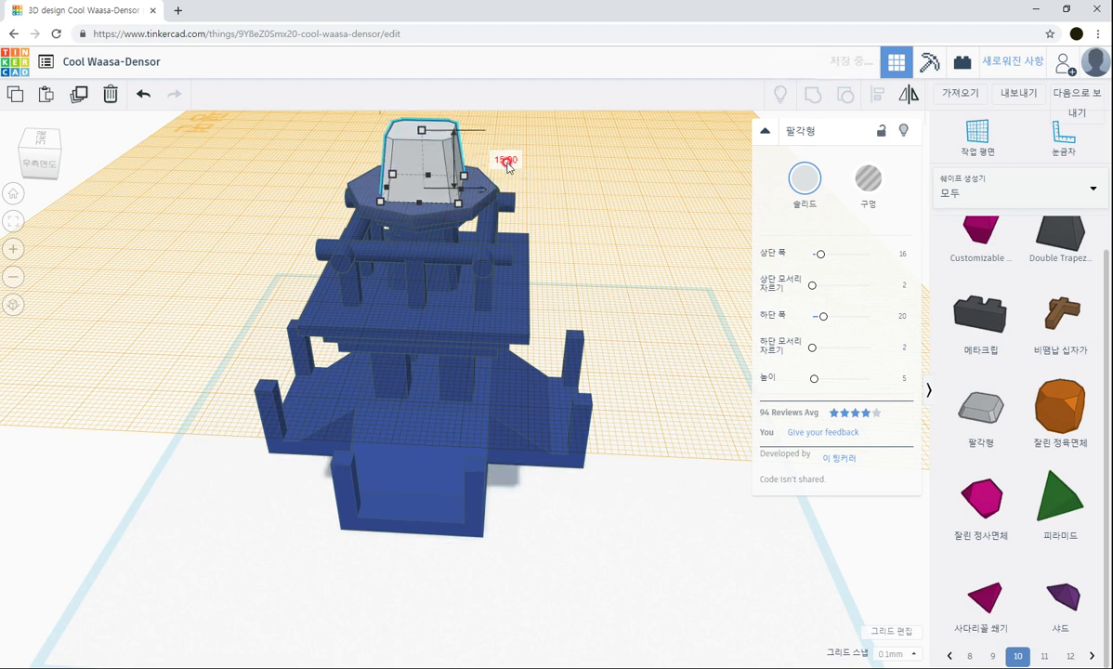
left_click(582, 209)
Step: Select the tower and the grey 팔각형 shape and centre-align them along both horizontal axes
right_click_drag(581, 209, 546, 279)
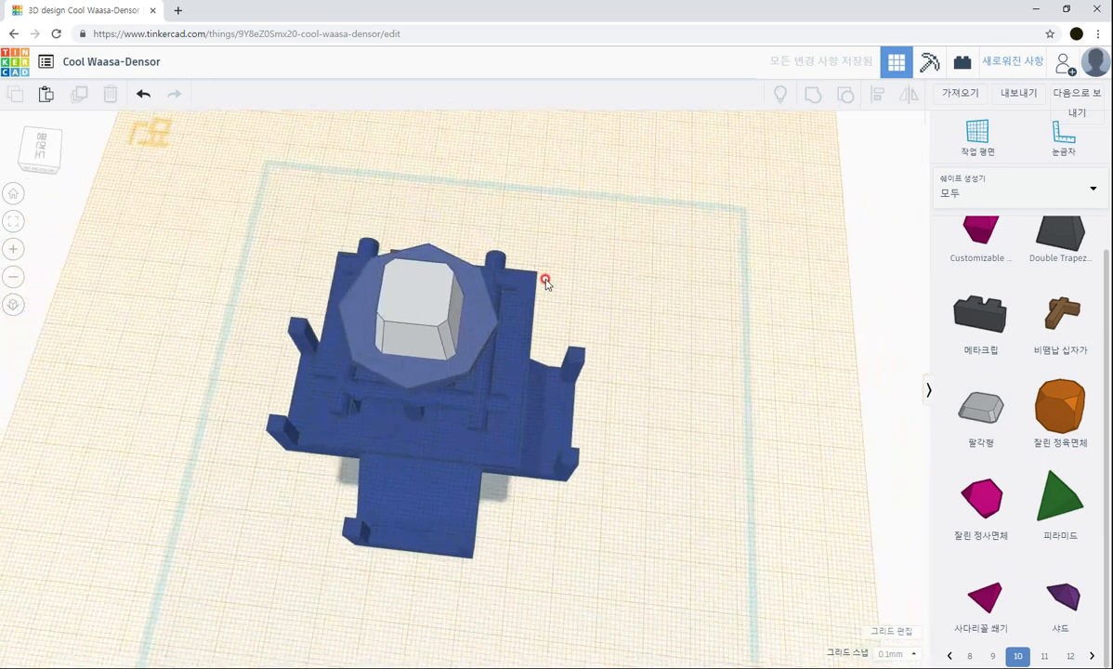
scroll(547, 280, "down", 3)
left_click_drag(261, 229, 675, 603)
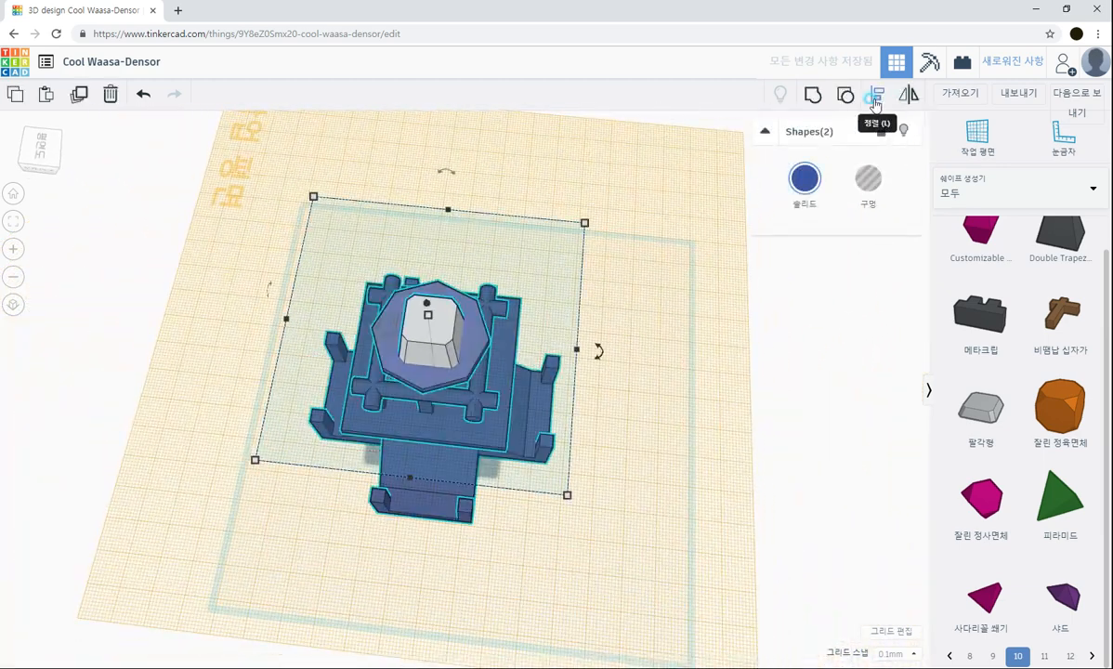
left_click(878, 94)
left_click(265, 316)
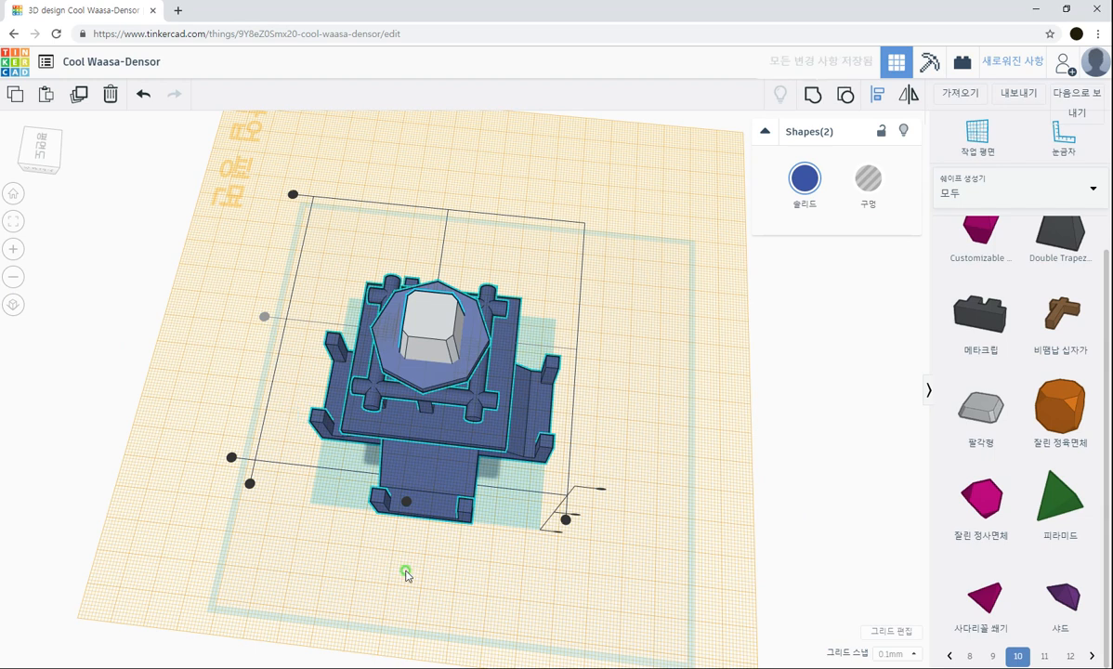
right_click_drag(406, 573, 407, 597)
left_click(413, 535)
left_click(638, 469)
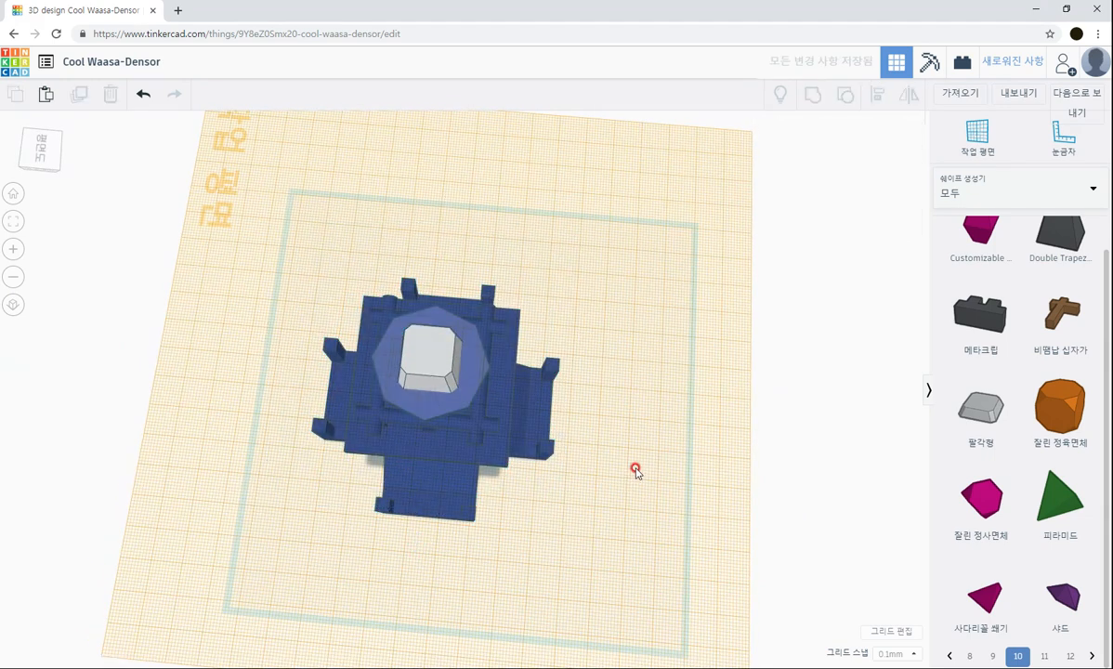
Step: Delete the grey 팔각형 shape from the top of the tower
right_click_drag(638, 469, 623, 278)
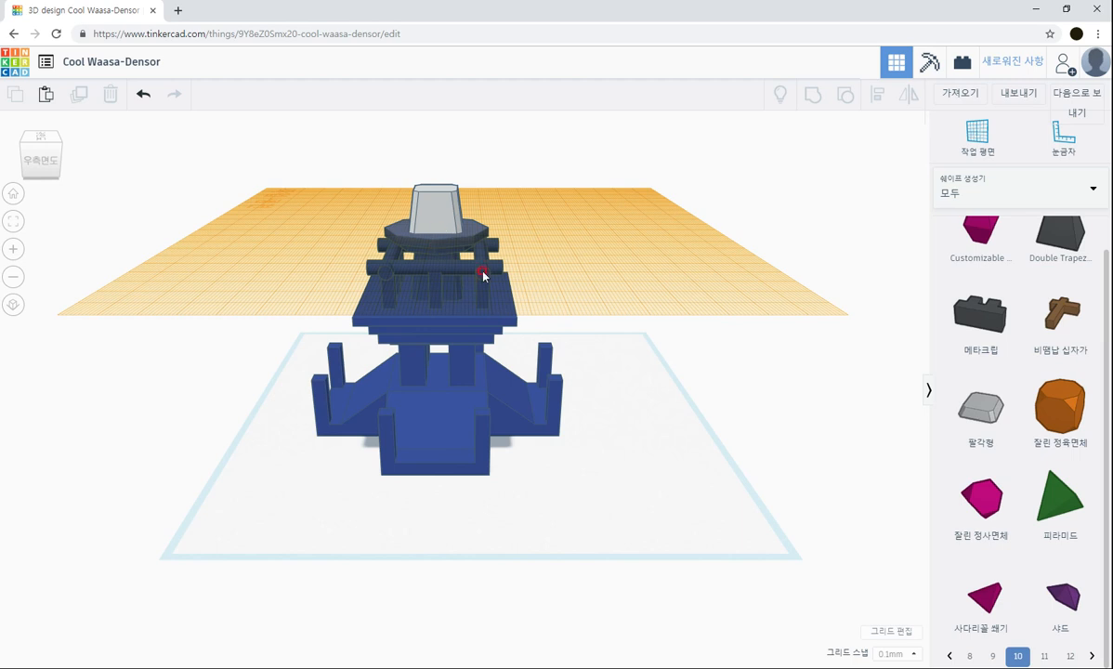
right_click_drag(616, 286, 613, 322)
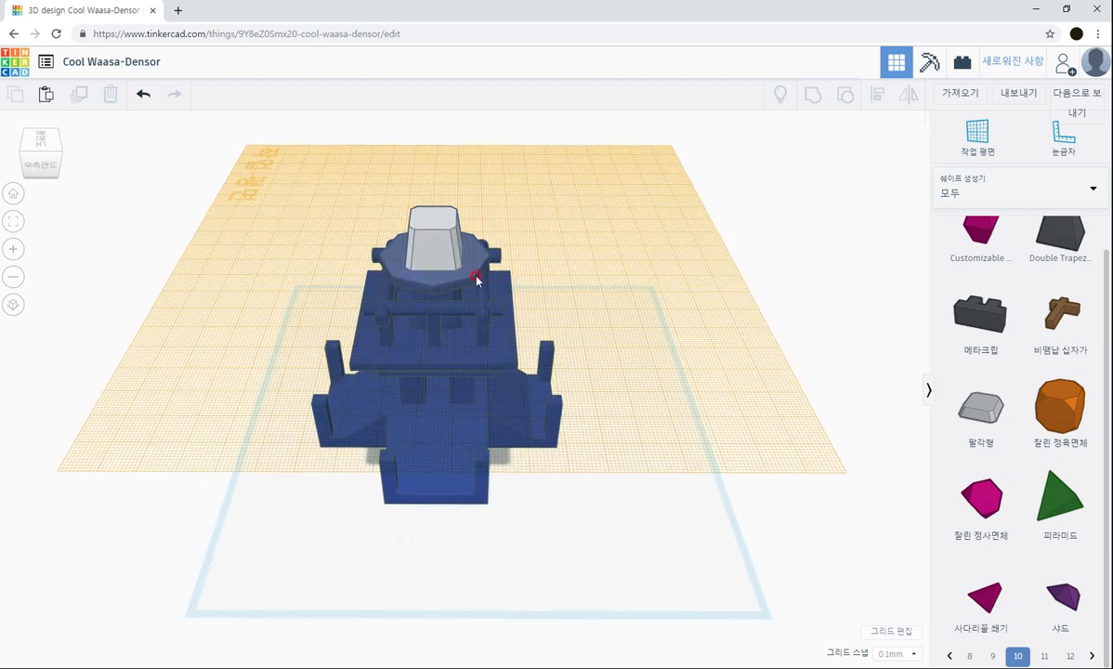
left_click(439, 257)
key("Delete")
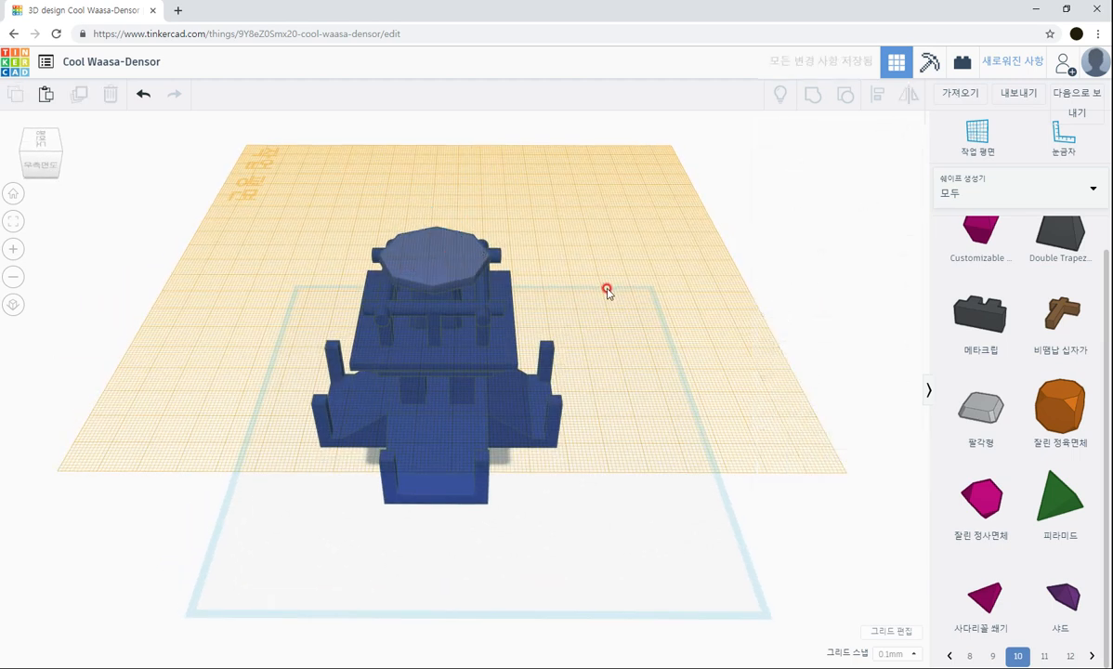
Step: Undo back through the 팔각형 placement, the grouping and the alignment, and redo the centring of the discs
left_click_drag(249, 190, 606, 560)
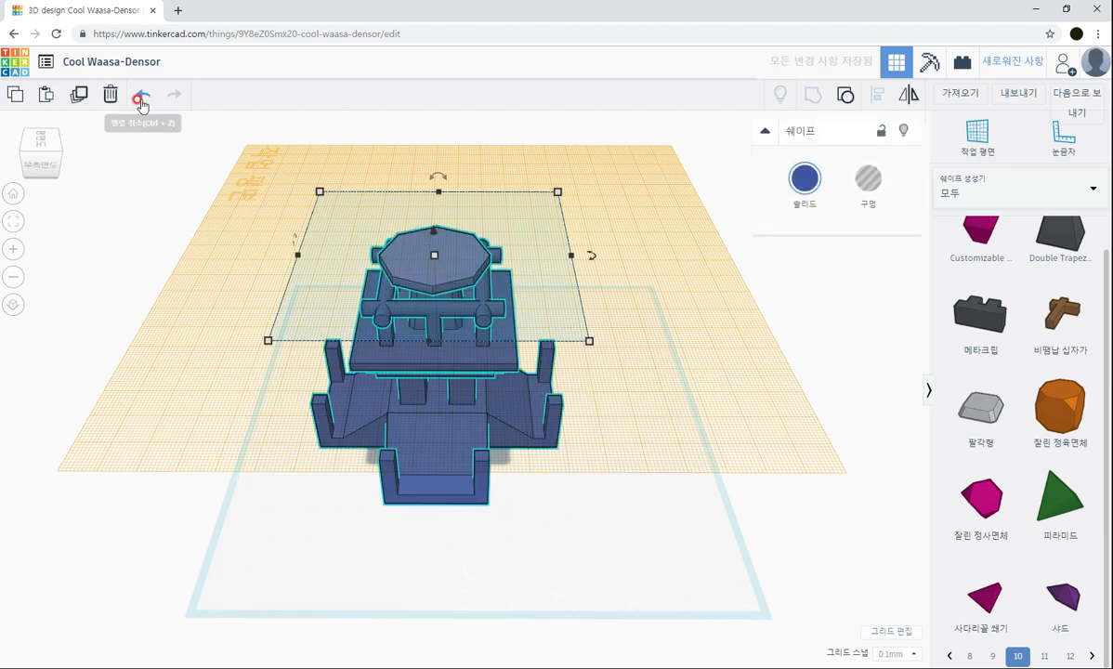
left_click(140, 96)
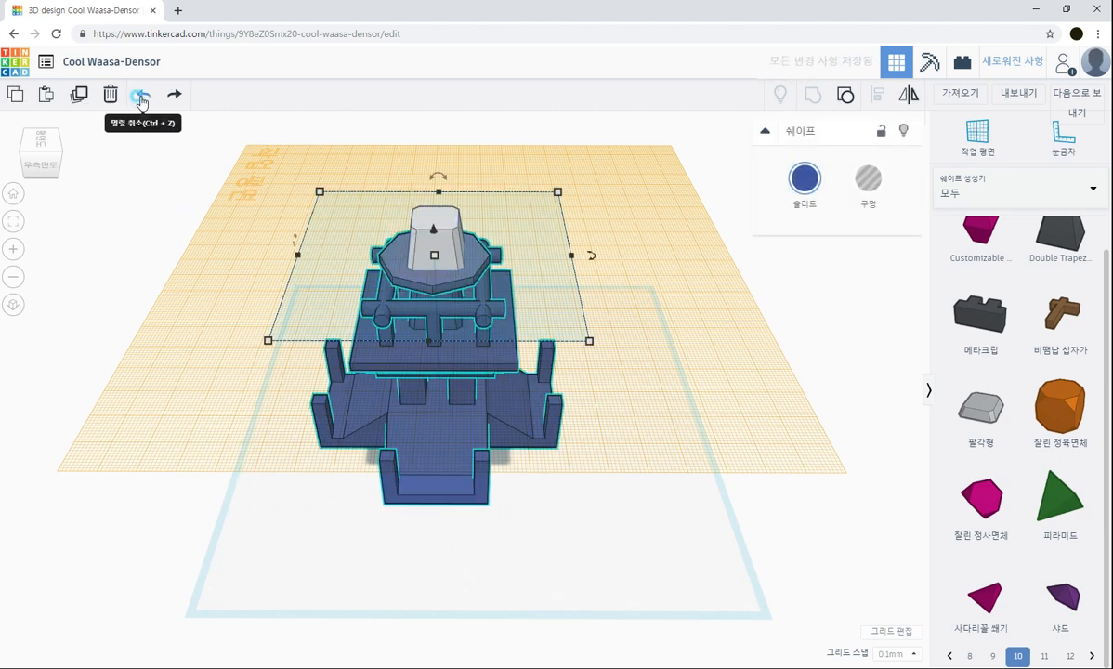
left_click(140, 96)
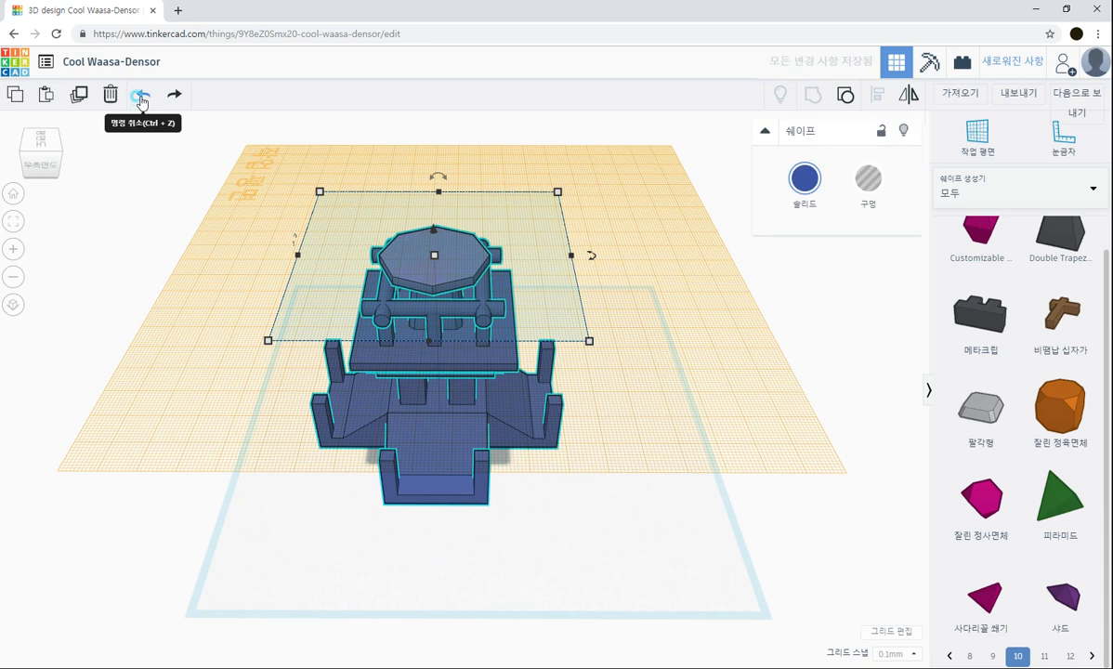
left_click(139, 96)
left_click(139, 96)
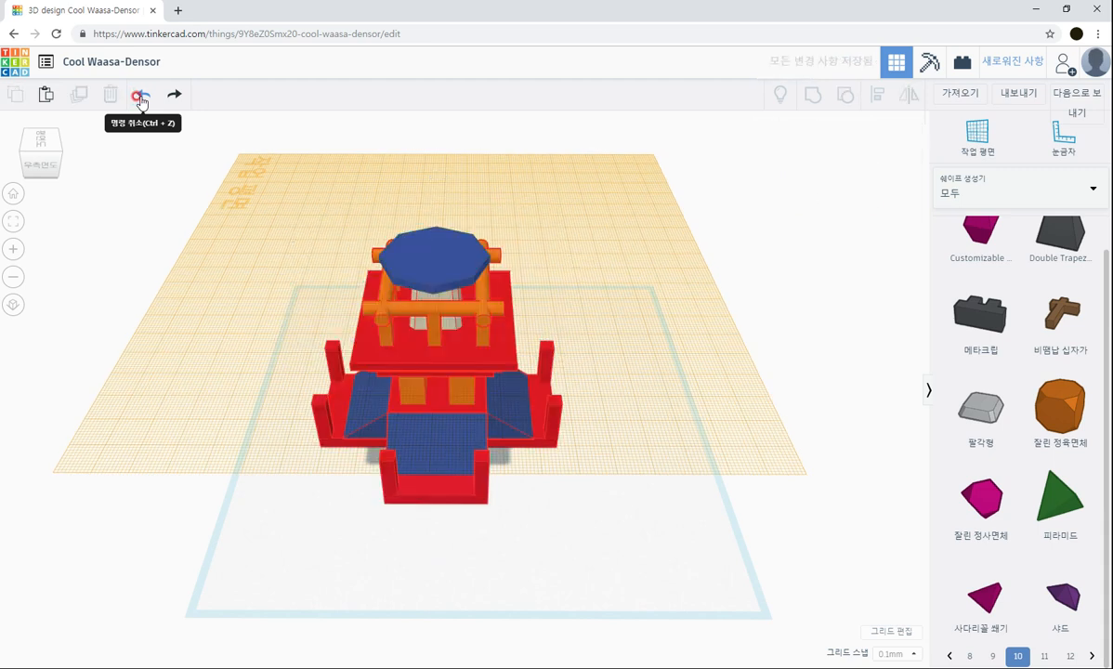
left_click(140, 96)
left_click(139, 96)
left_click(139, 95)
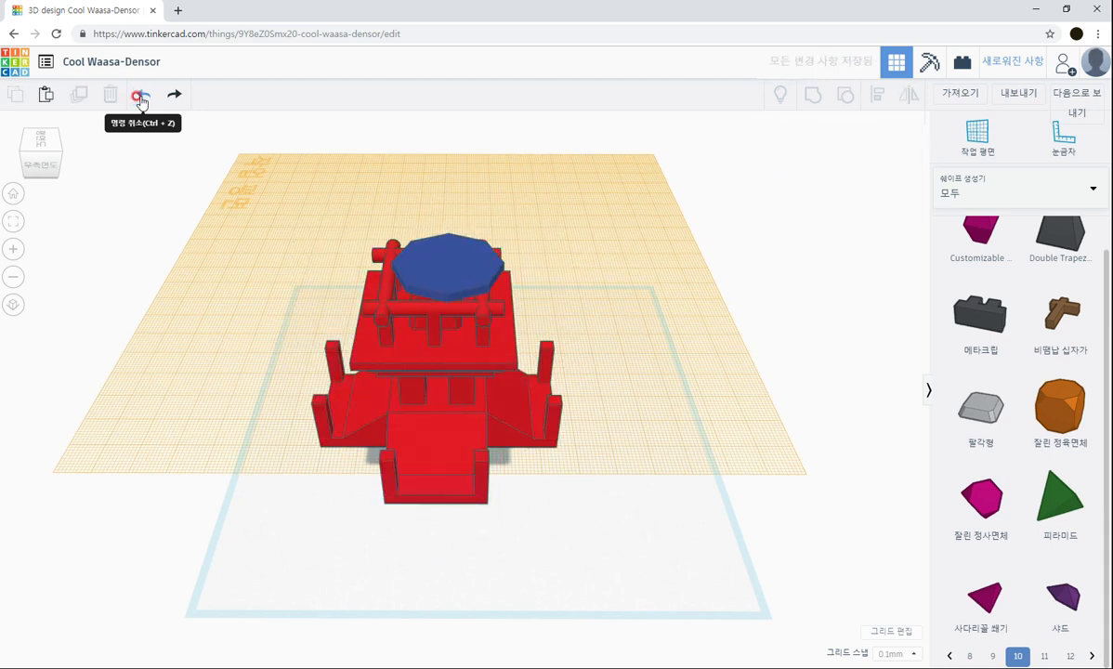
left_click(175, 96)
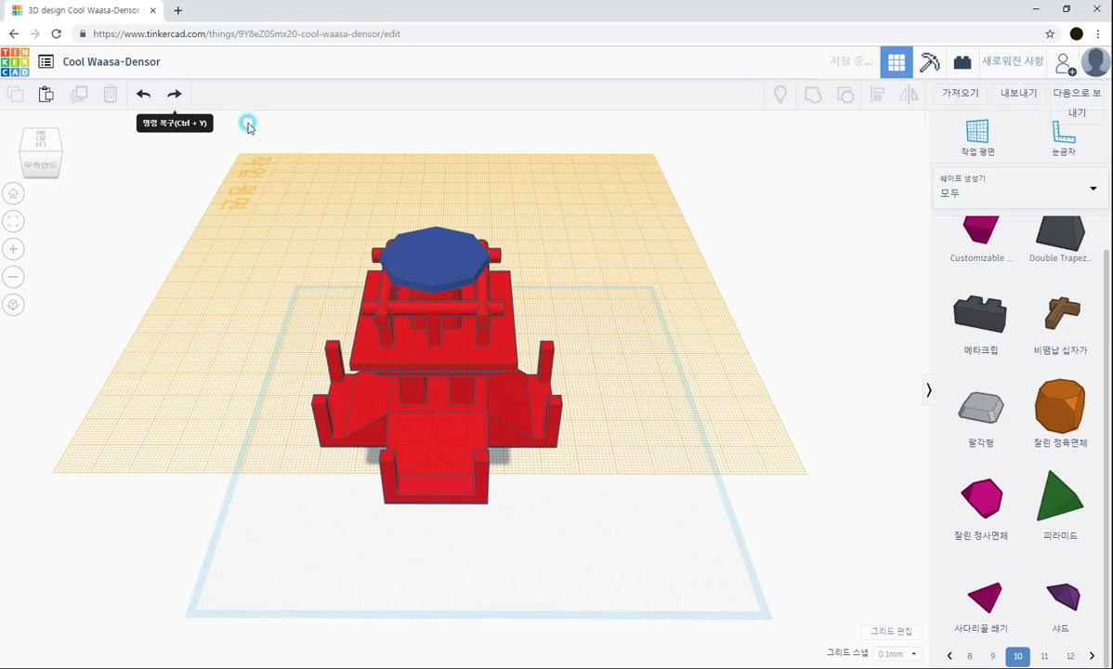
Step: Ungroup the tower, then select the grey 팔각형 column with the blue discs on it and group them into one tier
left_click(442, 304)
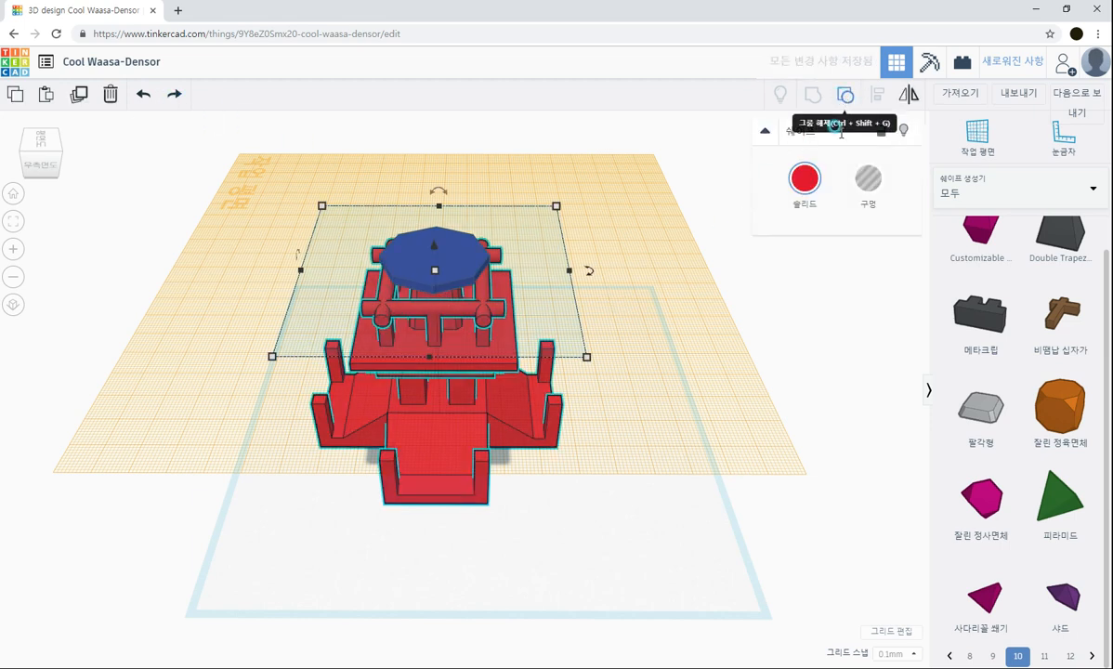
left_click(846, 94)
left_click(452, 297)
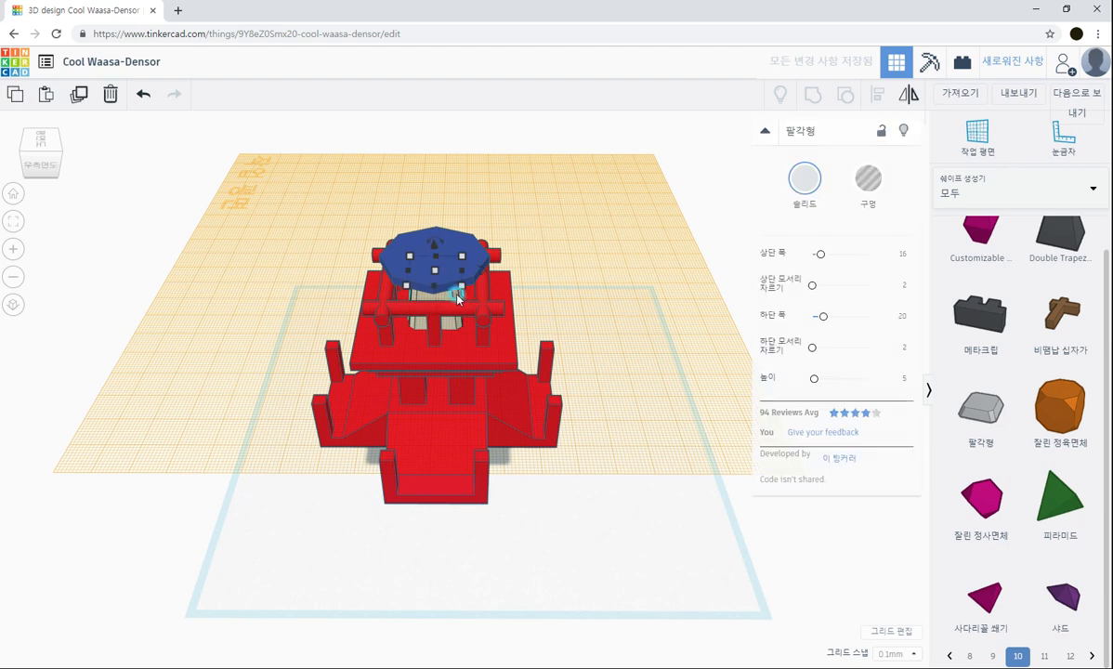
scroll(634, 325, "up", 3)
right_click_drag(635, 317, 504, 244)
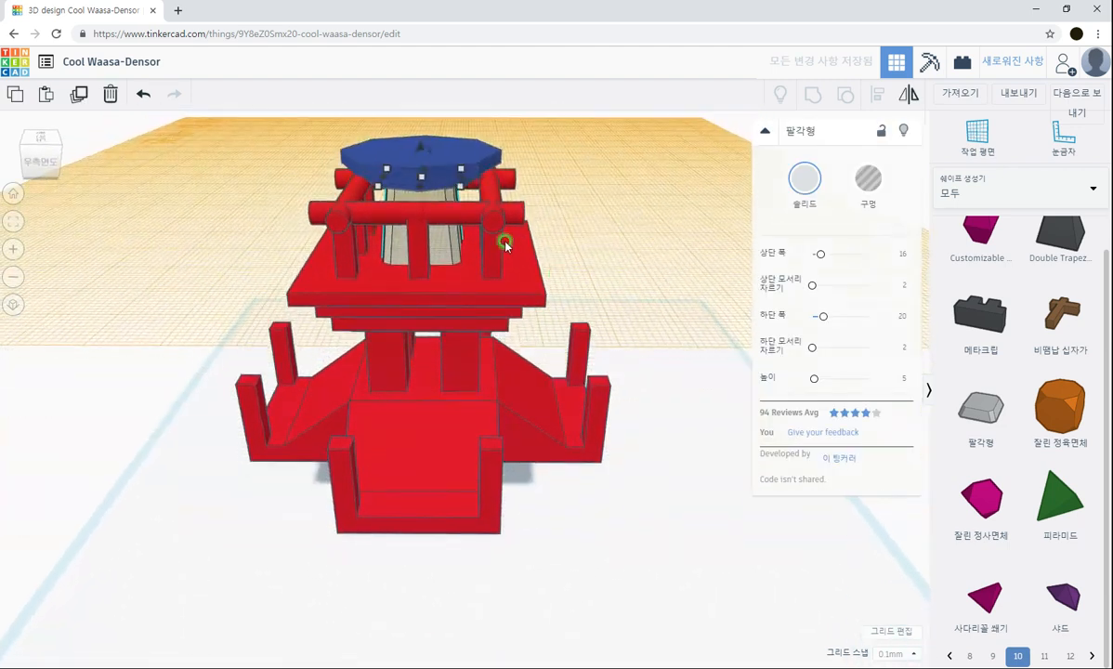
left_click(489, 158, "shift")
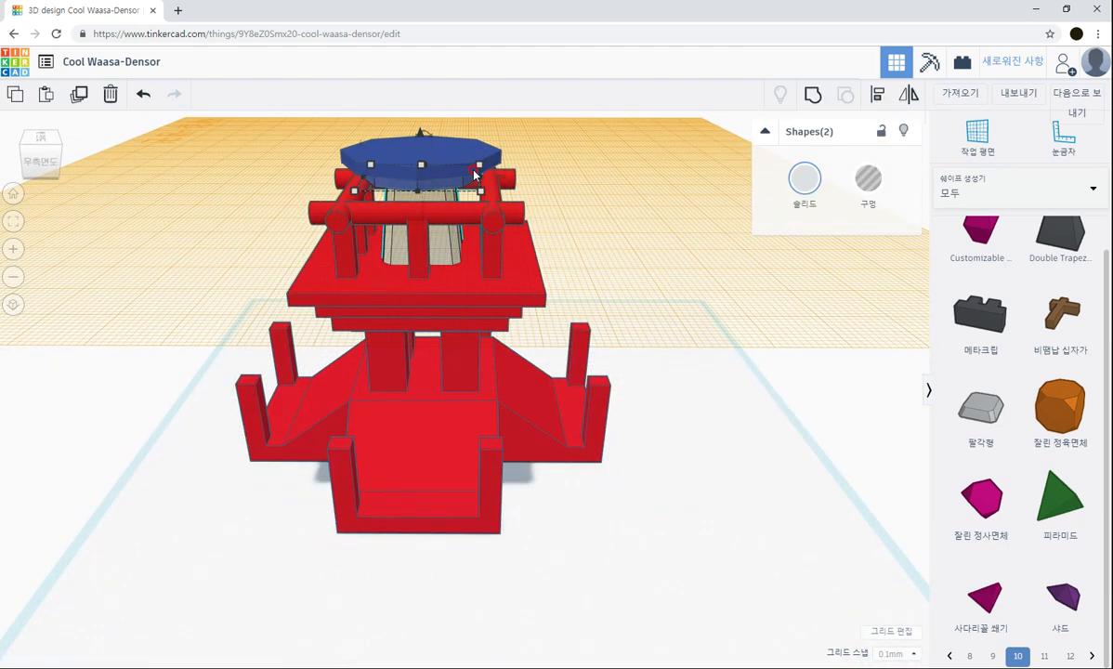
left_click(488, 160, "shift")
right_click_drag(646, 217, 602, 274)
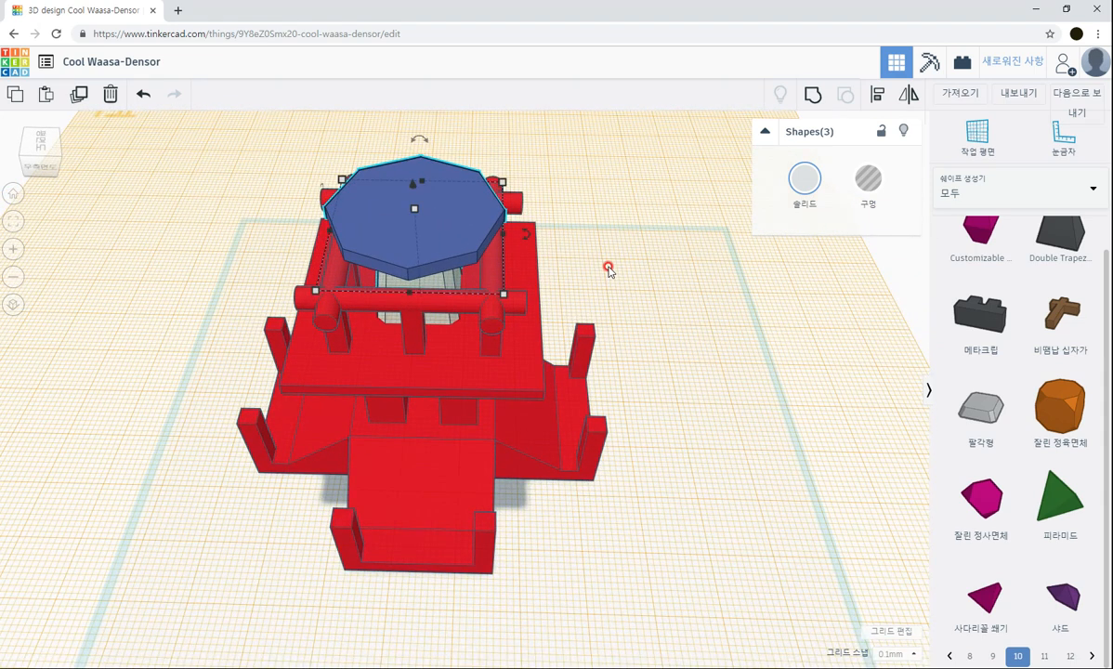
key("ctrl+g")
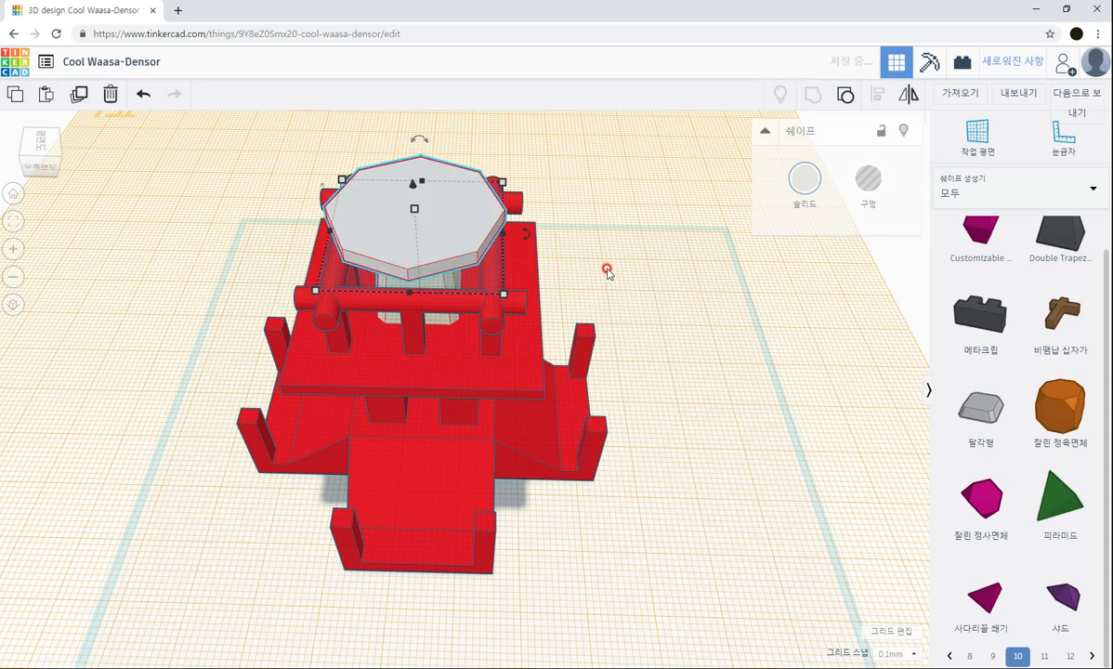
Step: Duplicate the grey octagonal tier and raise the copy 25.9 mm to stack it above the original
right_click_drag(609, 269, 572, 267)
scroll(461, 277, "down", 2)
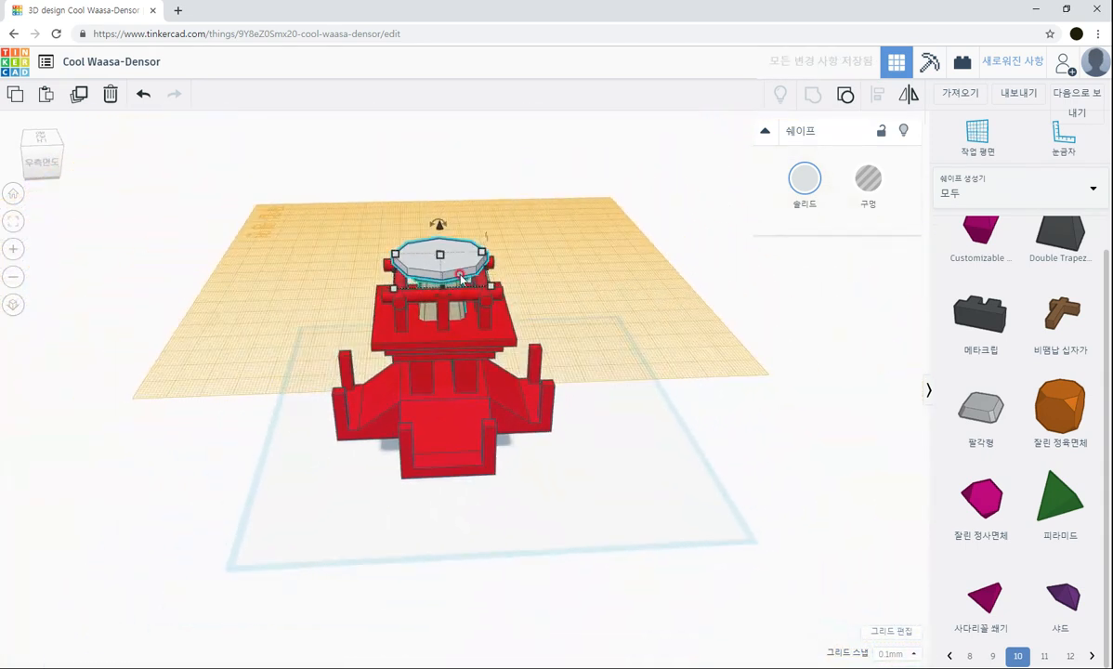
left_click_drag(440, 230, 444, 168)
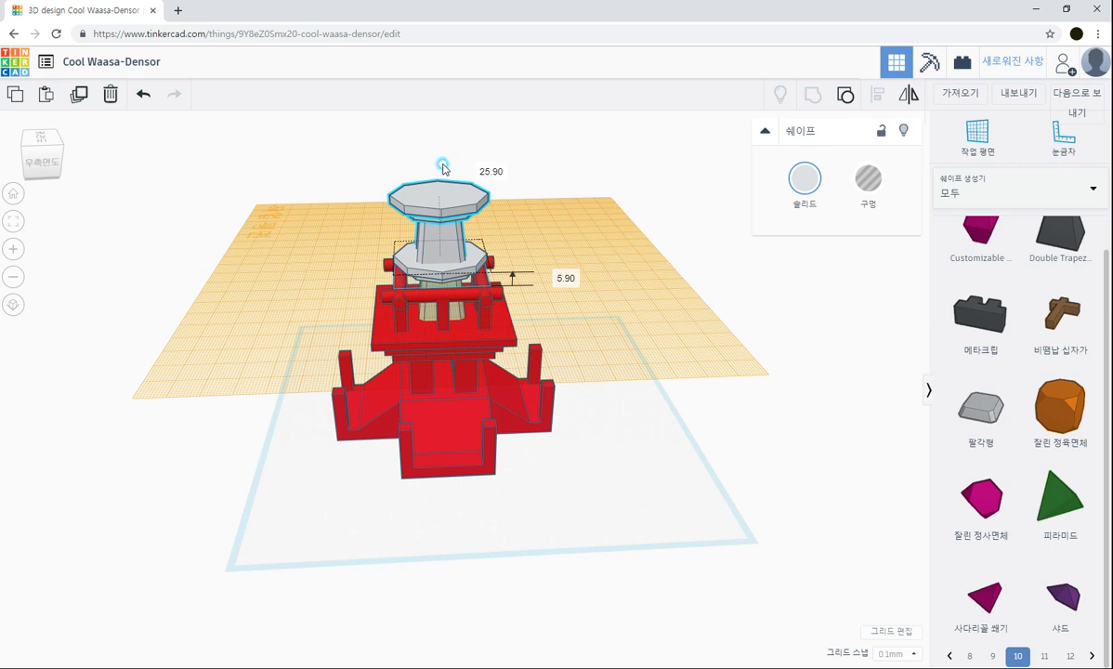
Step: Select the red structure together with both grey octagonal tiers and group them into one red object
left_click(639, 330)
right_click_drag(639, 331, 632, 381)
left_click(343, 301)
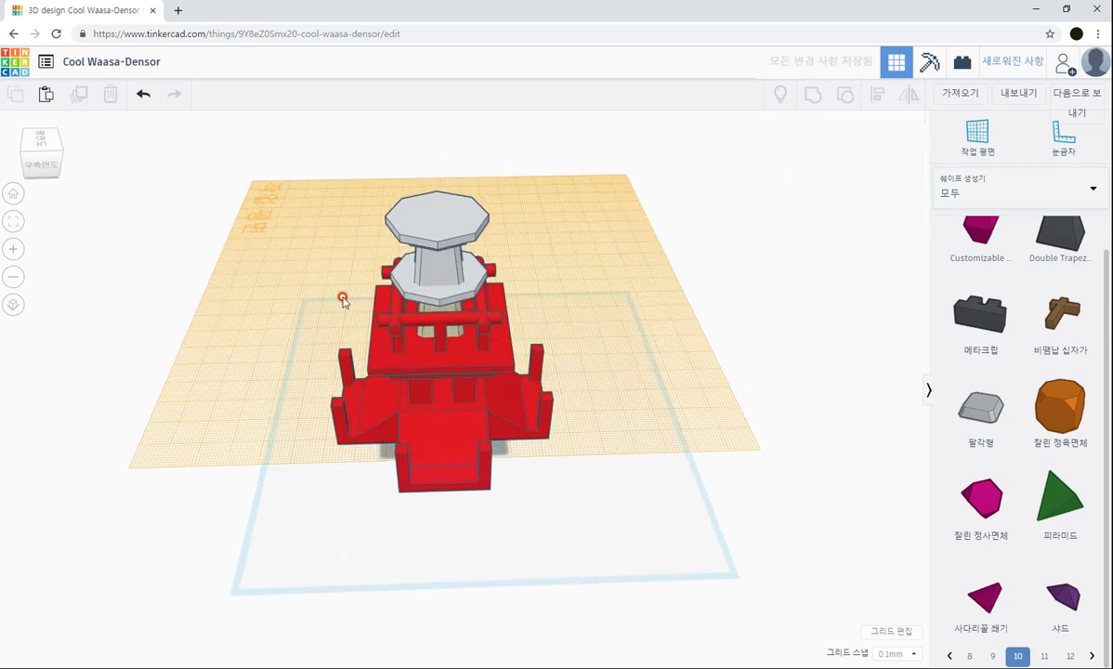
left_click_drag(287, 182, 303, 199)
left_click_drag(490, 368, 637, 495)
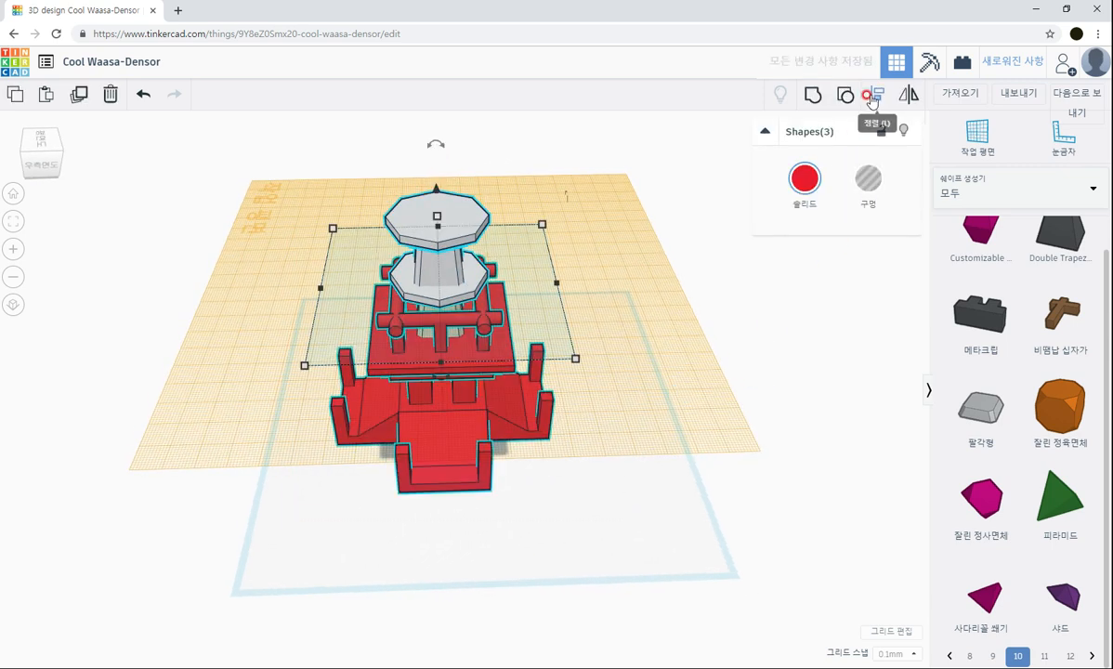
right_click_drag(738, 288, 506, 569)
left_click(642, 437)
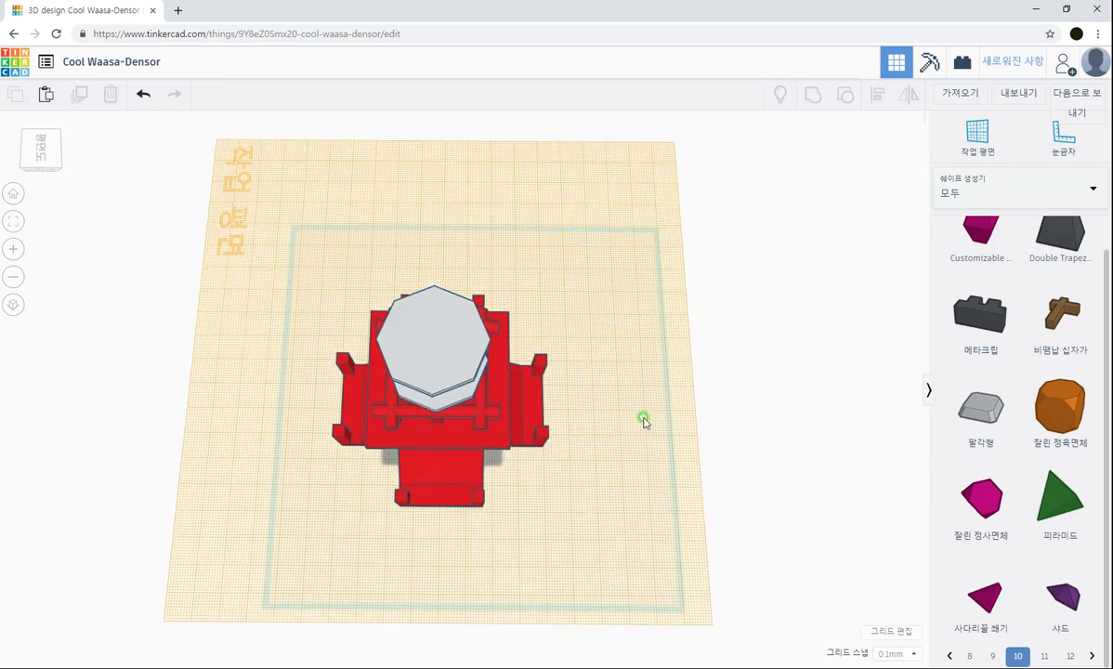
right_click_drag(644, 417, 641, 372)
left_click_drag(273, 165, 595, 507)
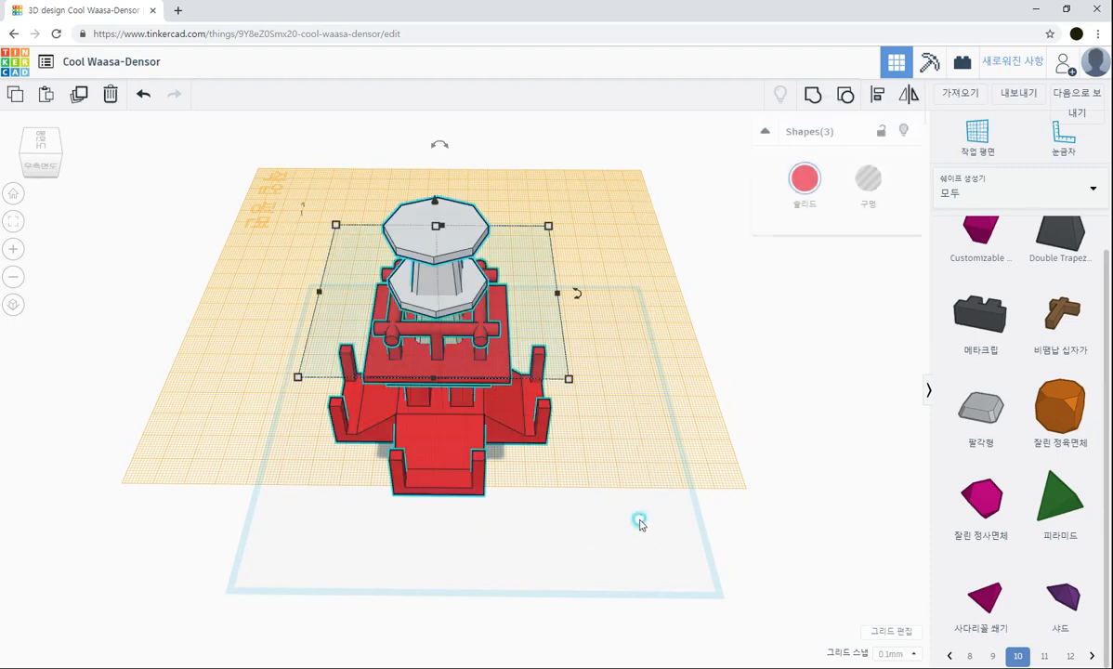
key("ctrl+g")
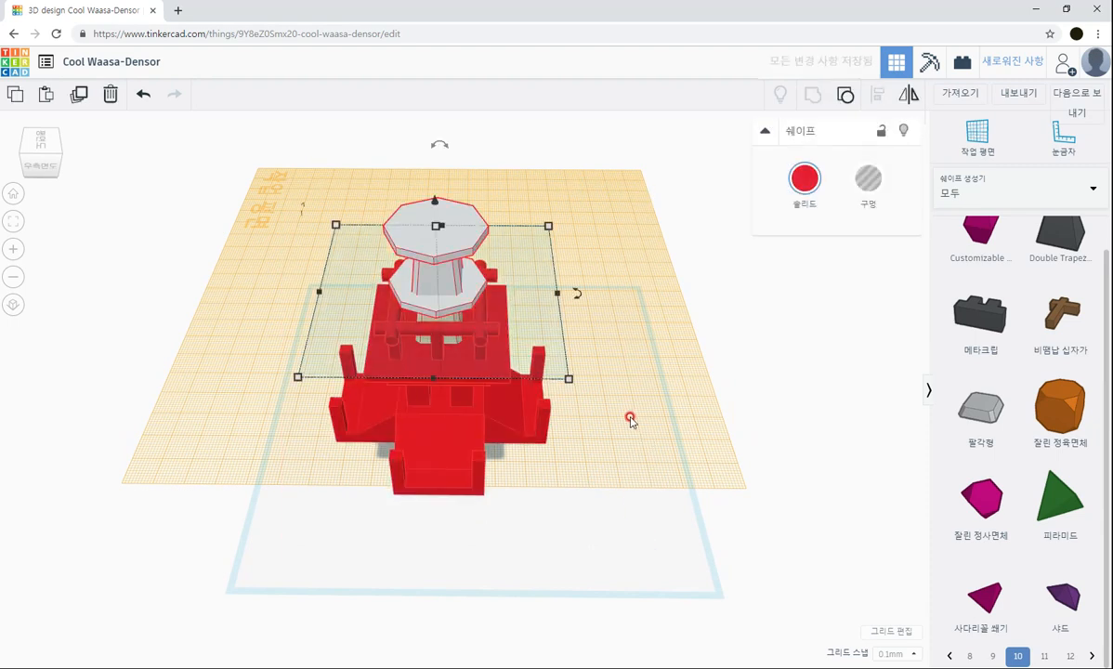
Step: Set the workplane on the top face of the uppermost octagonal tier
left_click(595, 398)
left_click(978, 137)
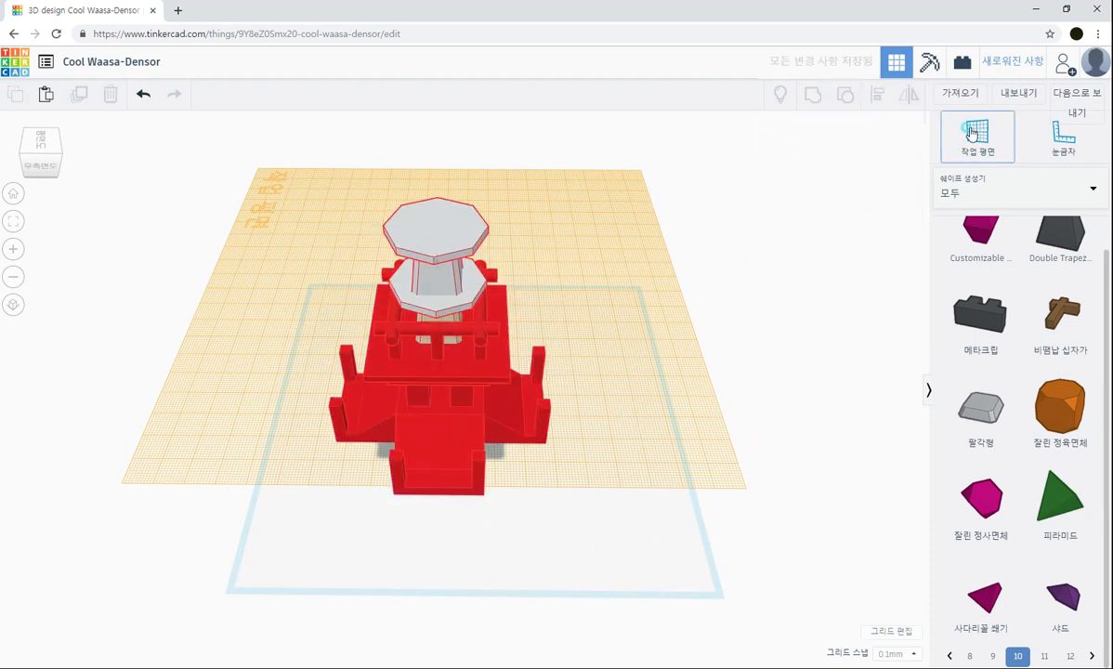
left_click(445, 227)
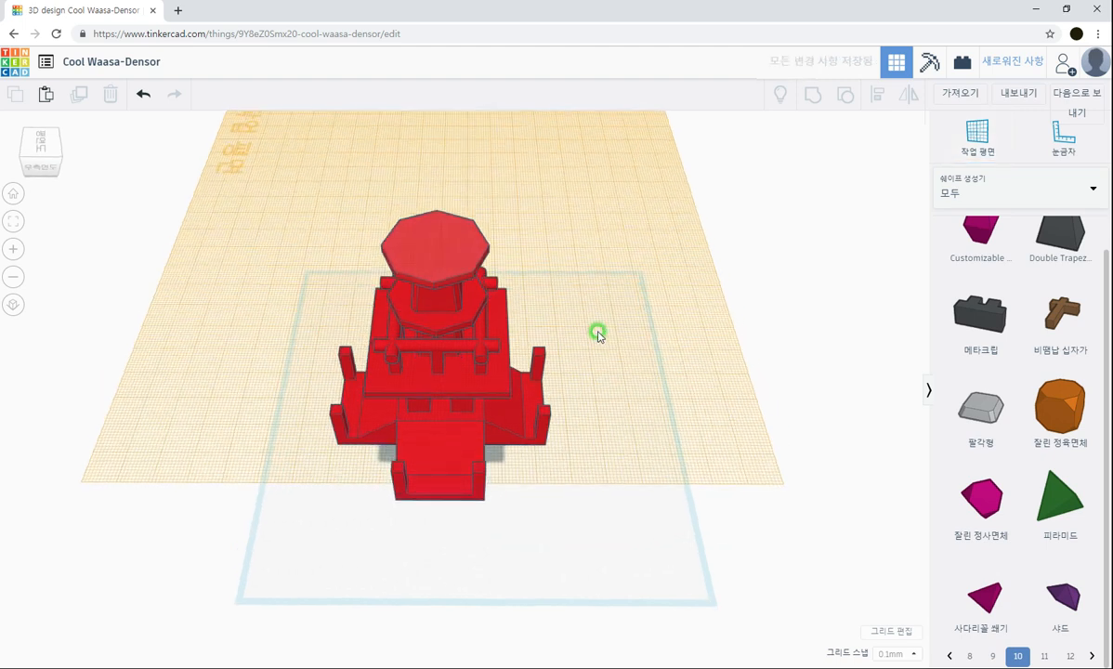
Step: Browse the pages of the full shape generator library for a shape to crown the tower
left_click(959, 200)
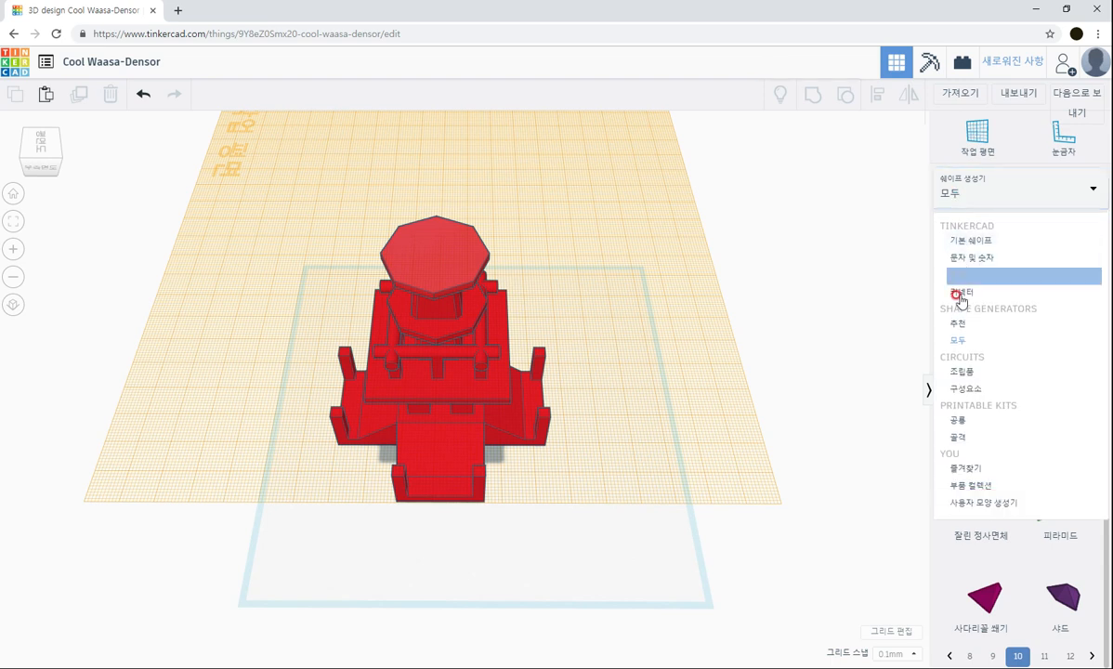
left_click(968, 225)
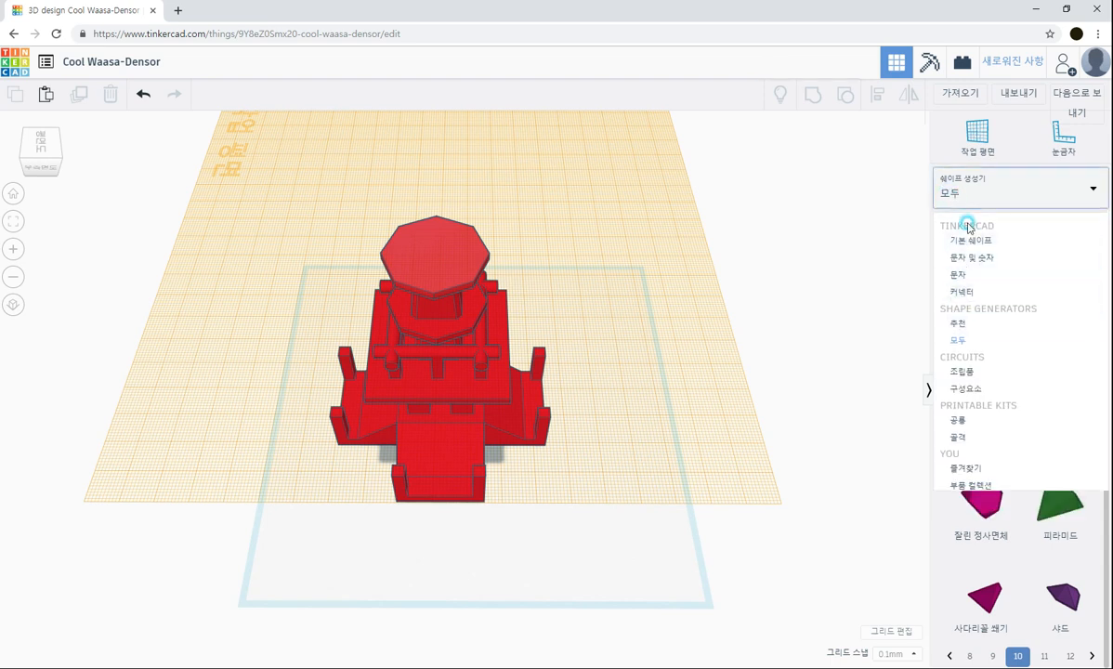
left_click(1071, 656)
left_click(1071, 657)
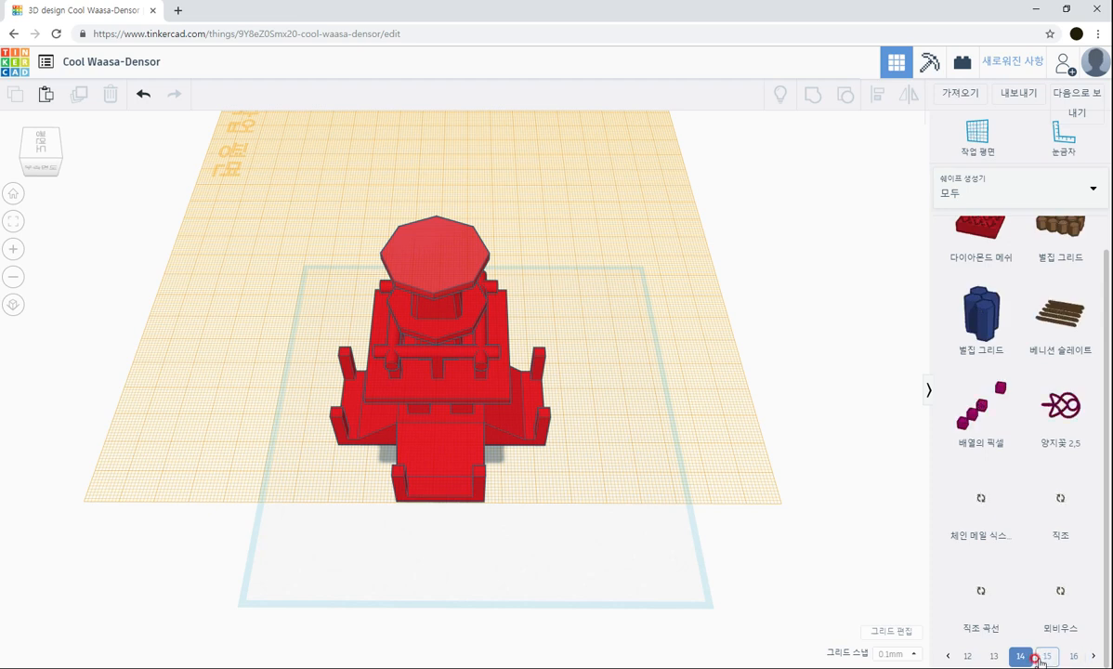
left_click(1046, 657)
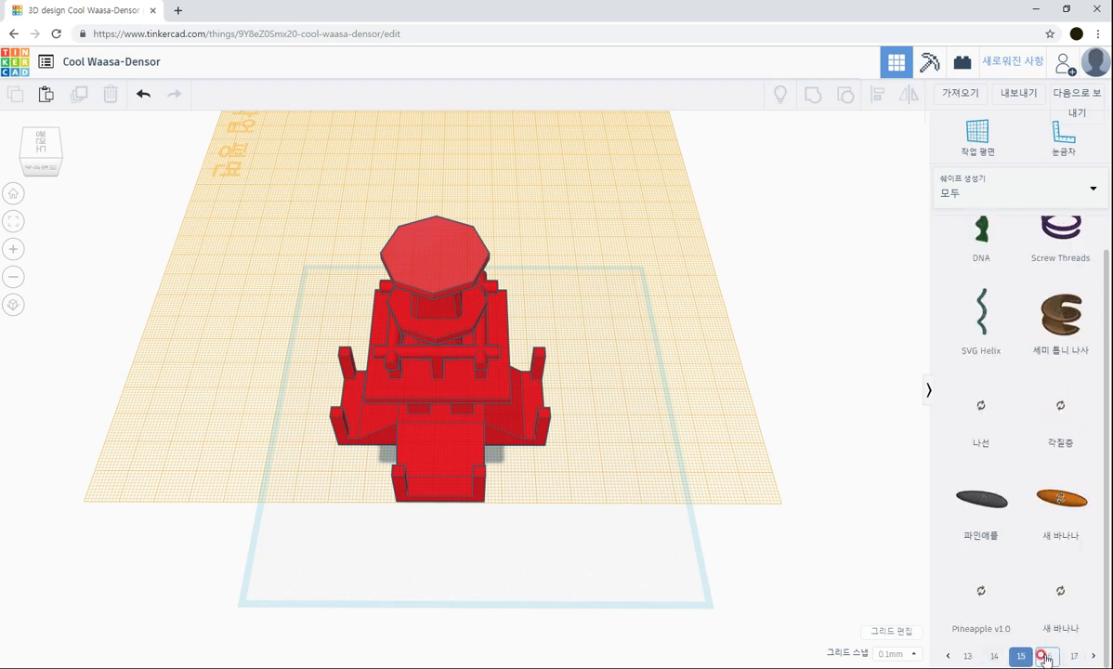
scroll(1044, 535, "up", 2)
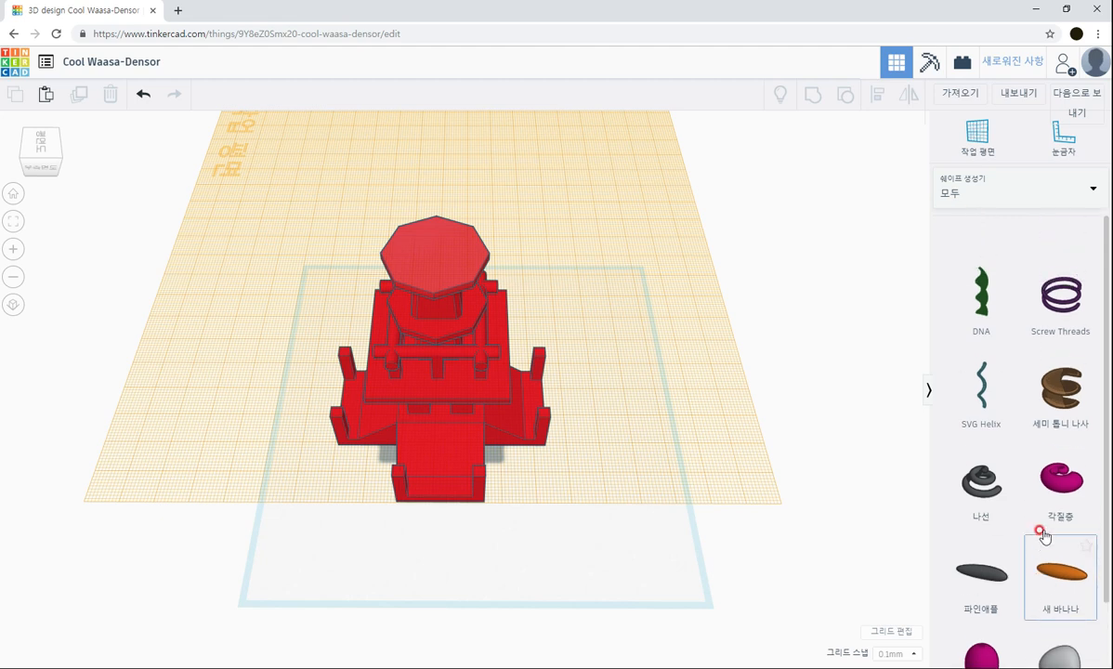
scroll(1041, 658, "down", 2)
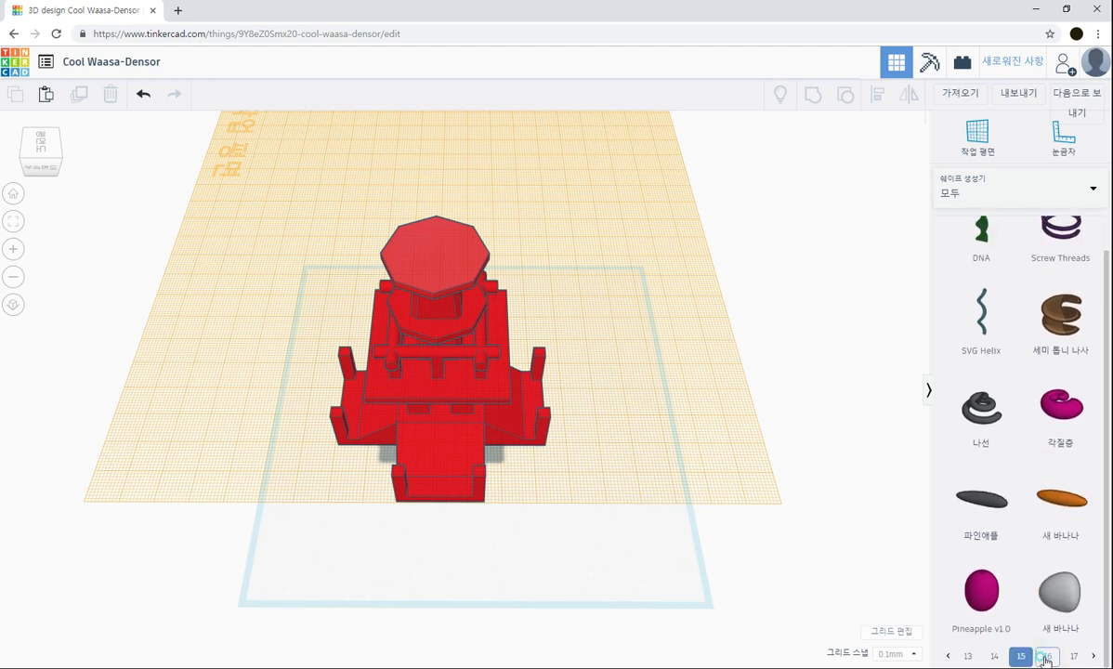
left_click(1046, 657)
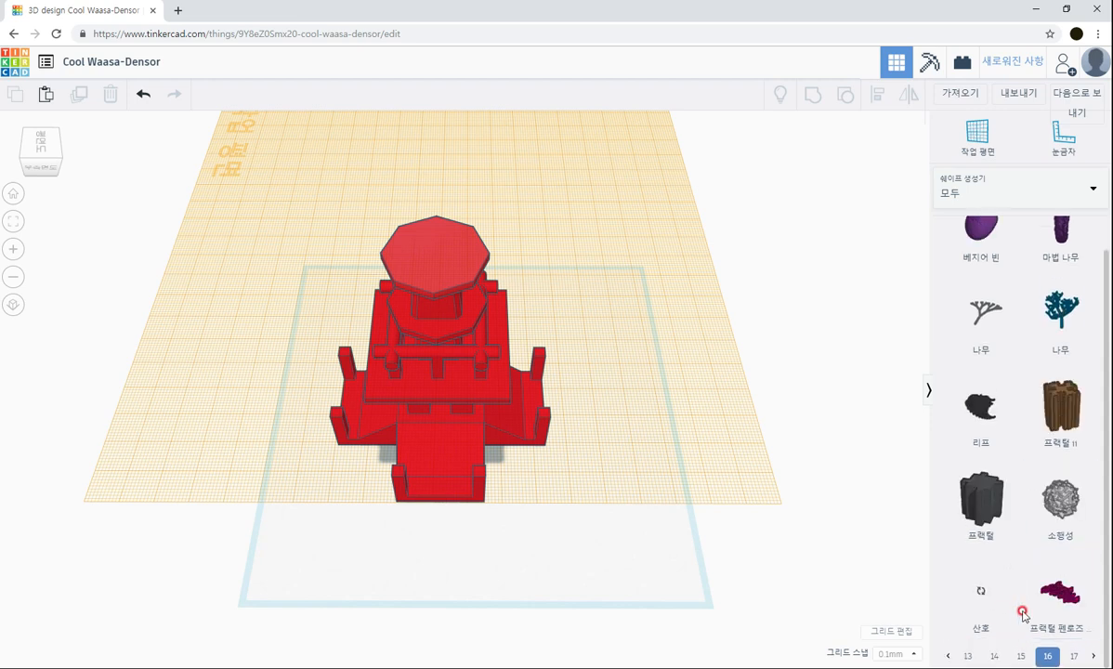
left_click(1074, 656)
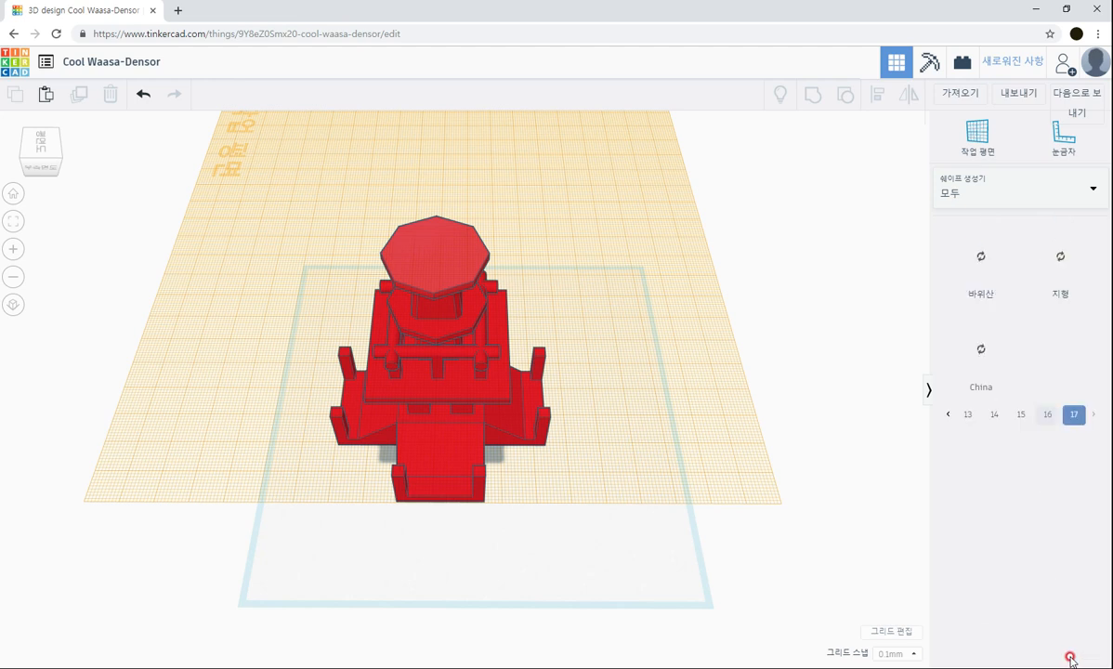
left_click(964, 414)
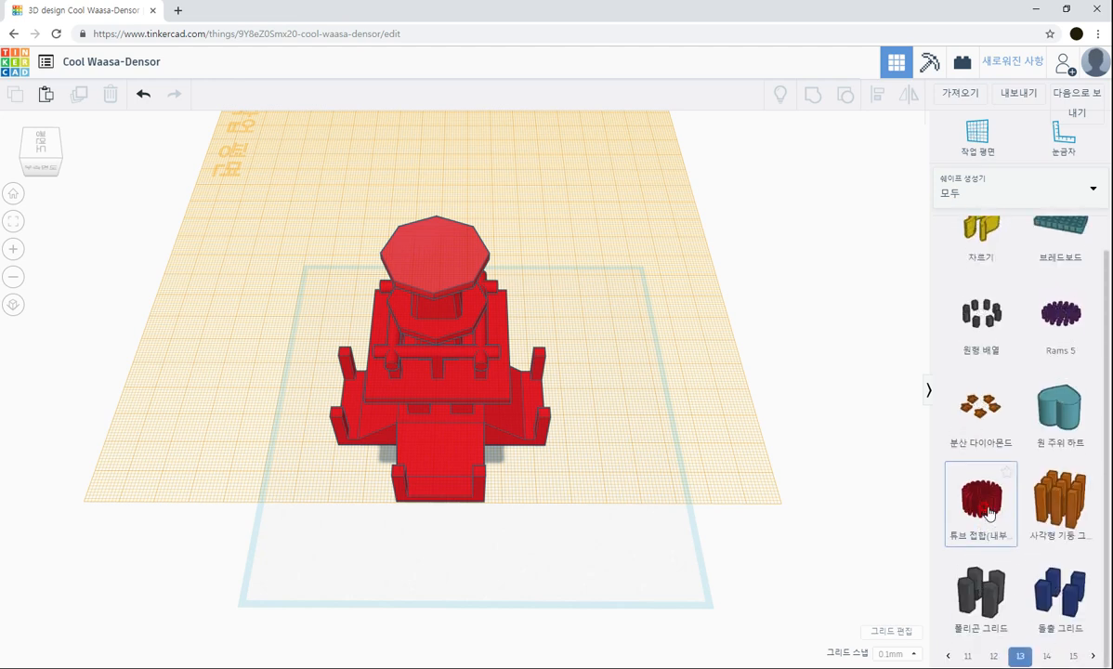
left_click(994, 656)
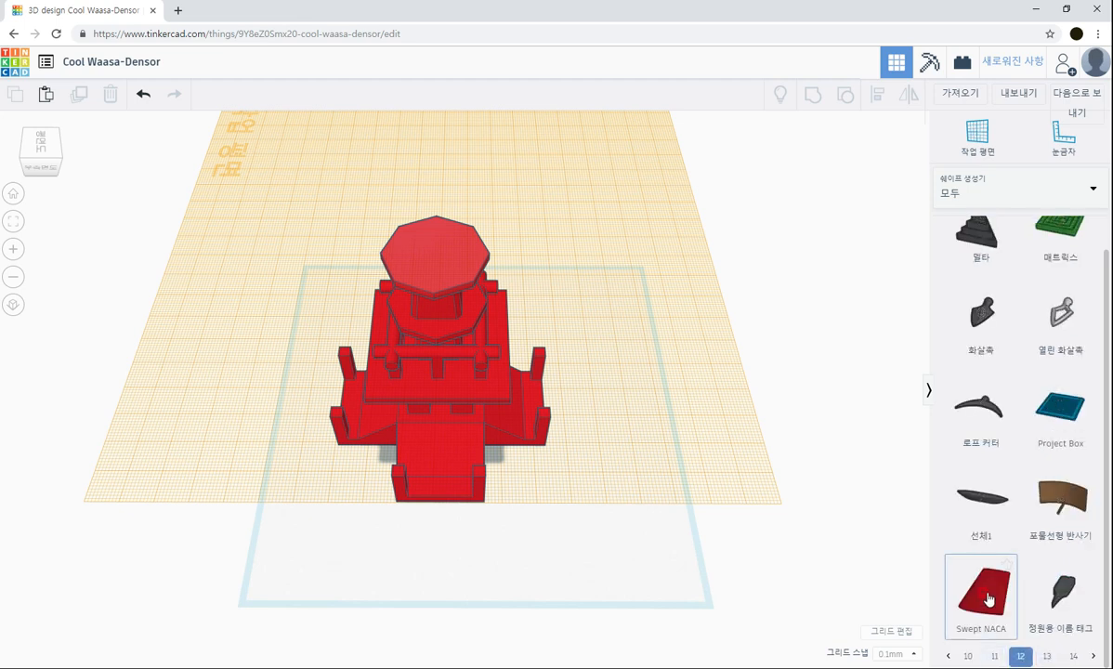
left_click(968, 658)
left_click(988, 657)
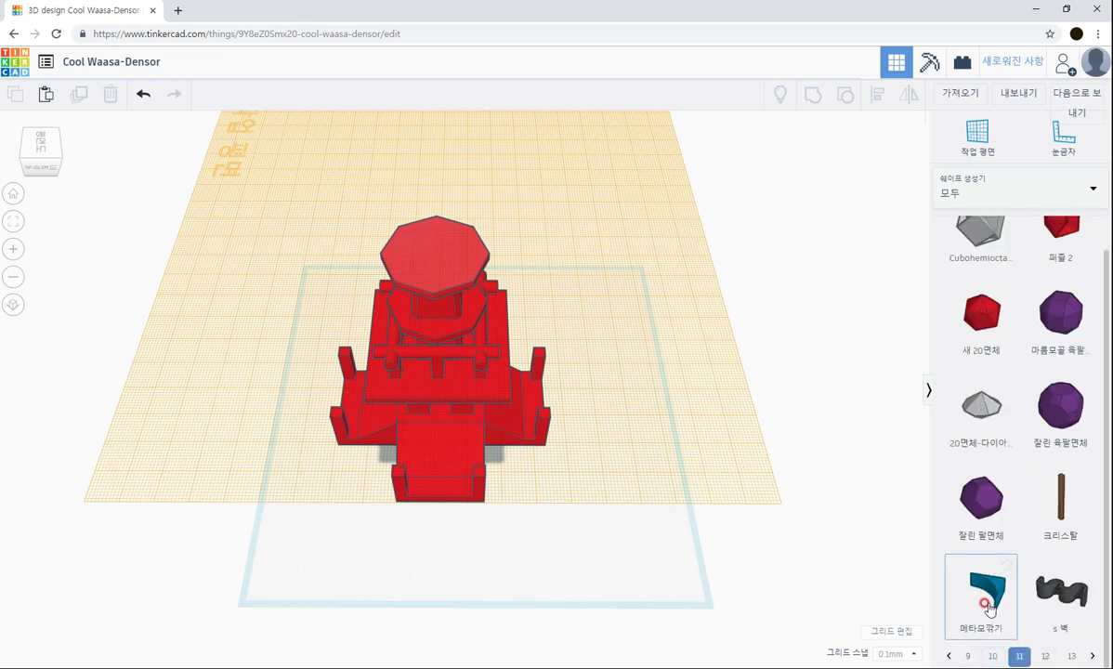
left_click(993, 657)
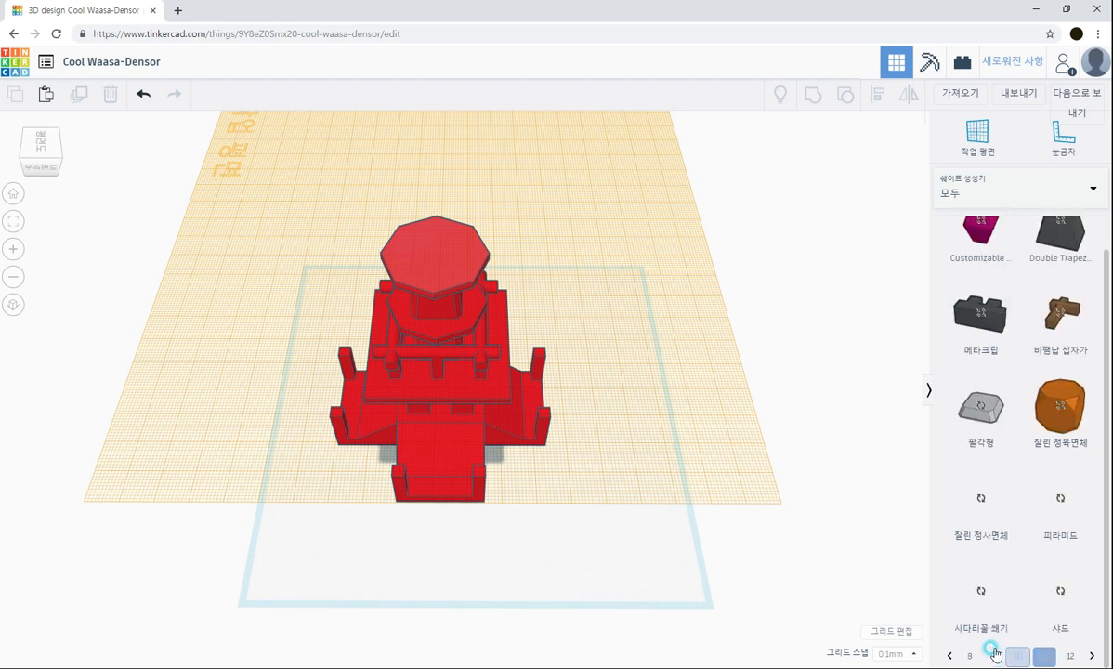
left_click(993, 656)
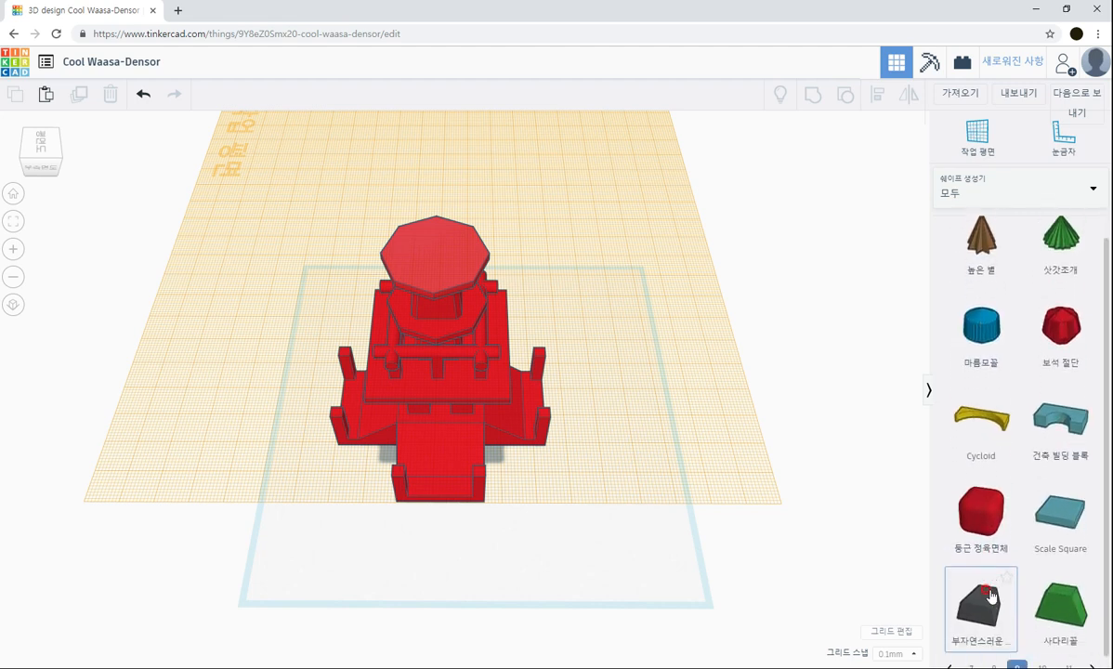
left_click(972, 658)
left_click(992, 656)
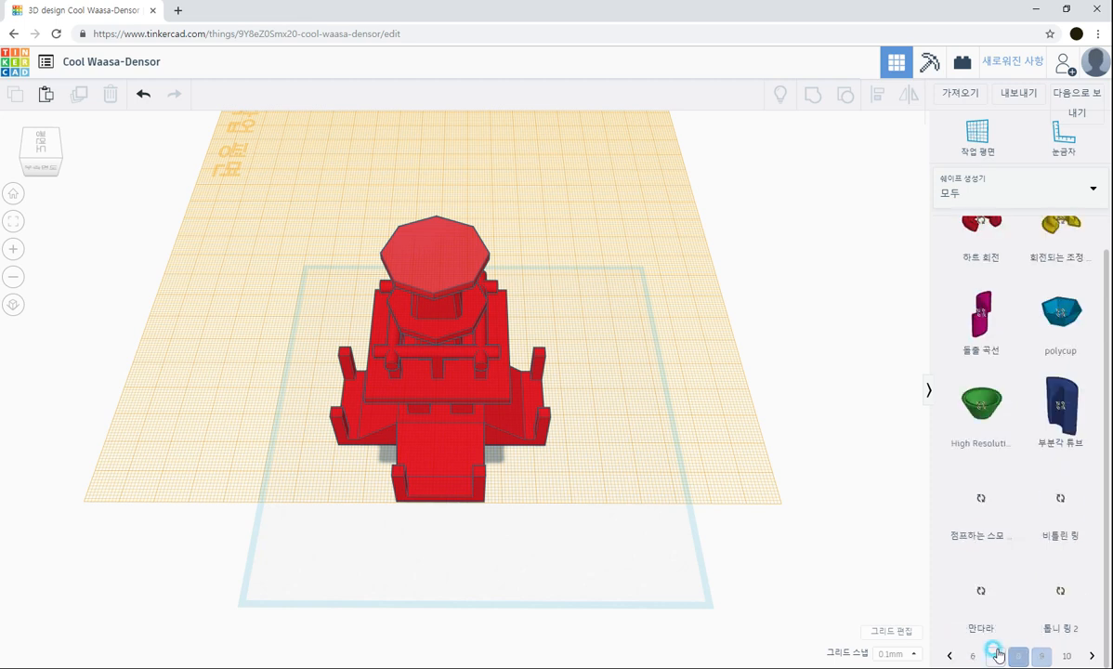
left_click(995, 656)
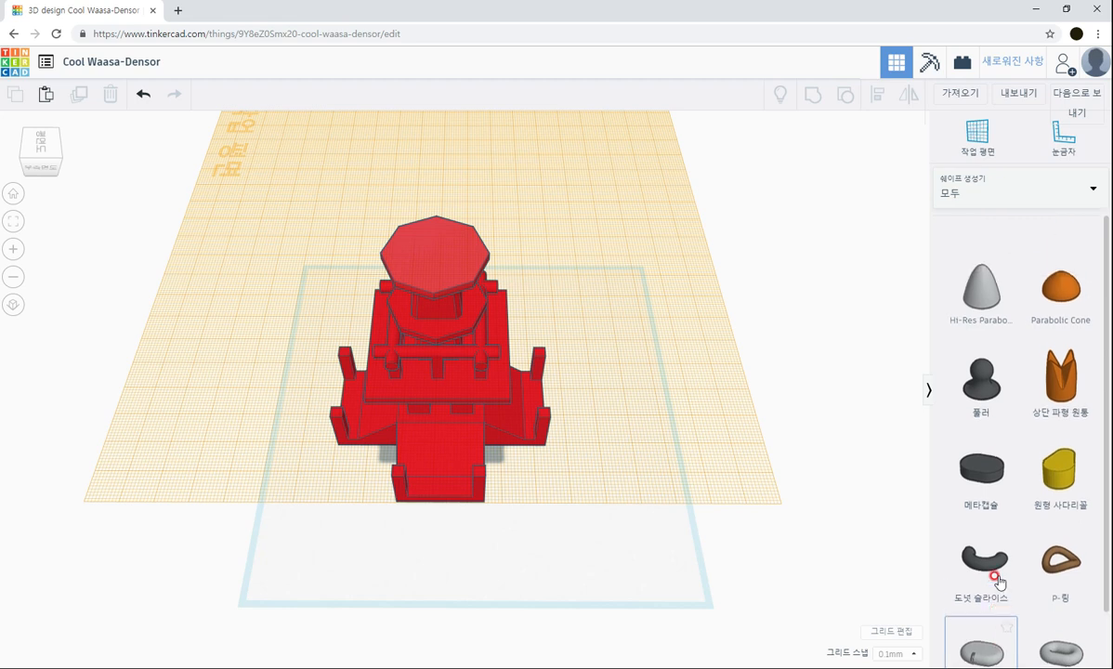
left_click(997, 656)
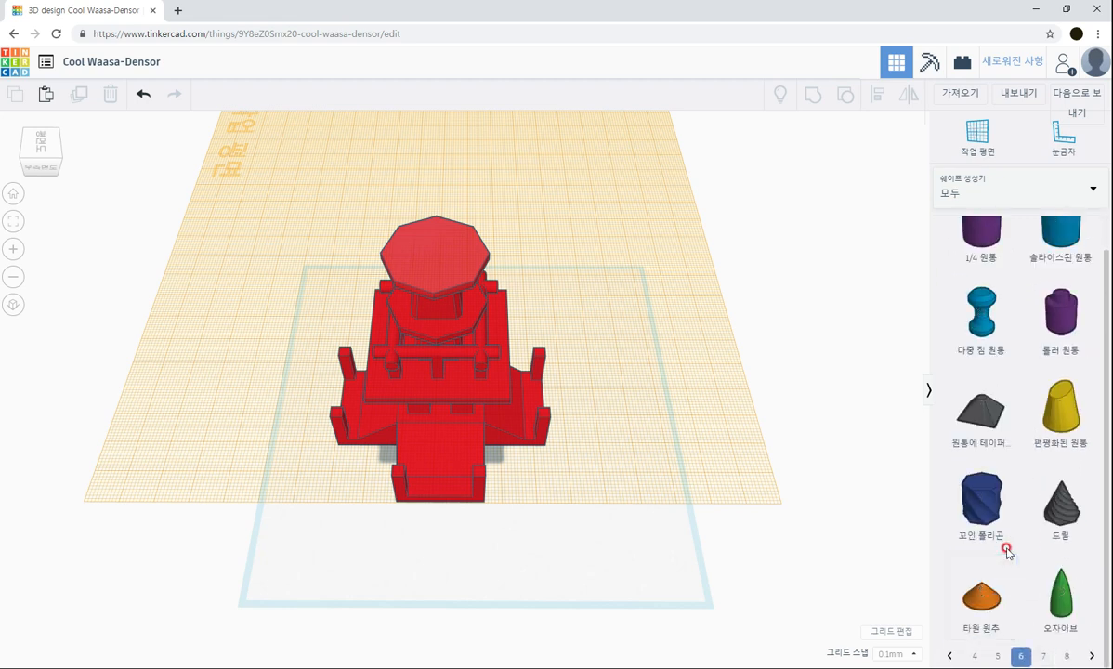
Step: Place a 다중 점 원통 shape on the middle of the uppermost octagonal tier and open its 하단 반지름 value for editing
scroll(976, 480, "up", 1)
left_click_drag(981, 361, 439, 259)
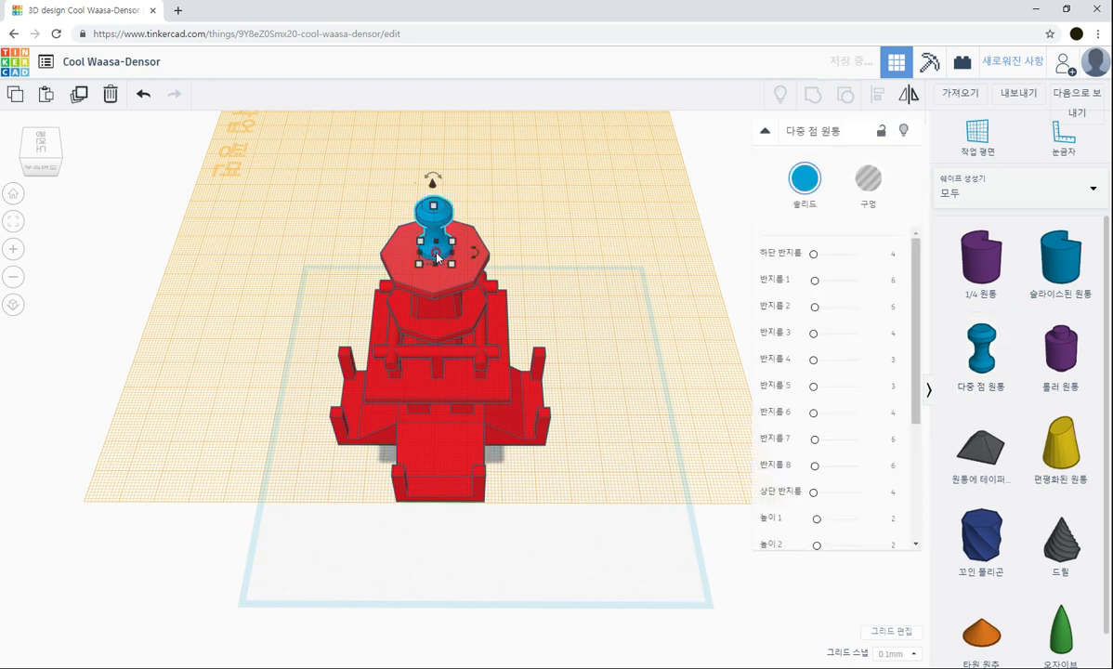
left_click(891, 254)
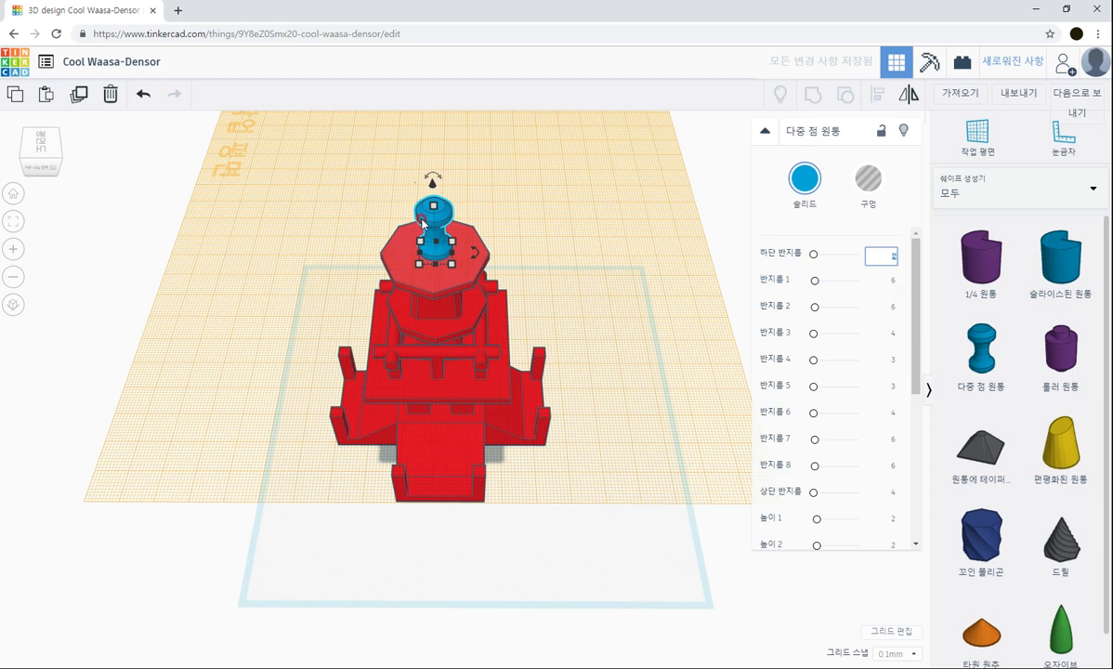
right_click_drag(512, 207, 514, 193)
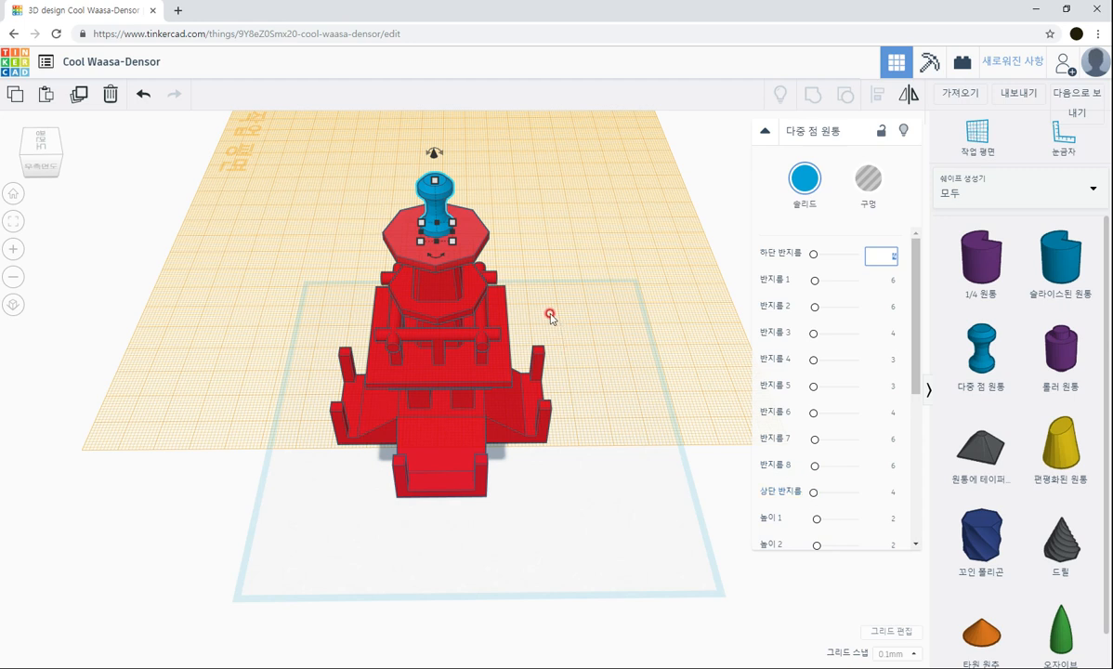
right_click_drag(453, 251, 541, 267)
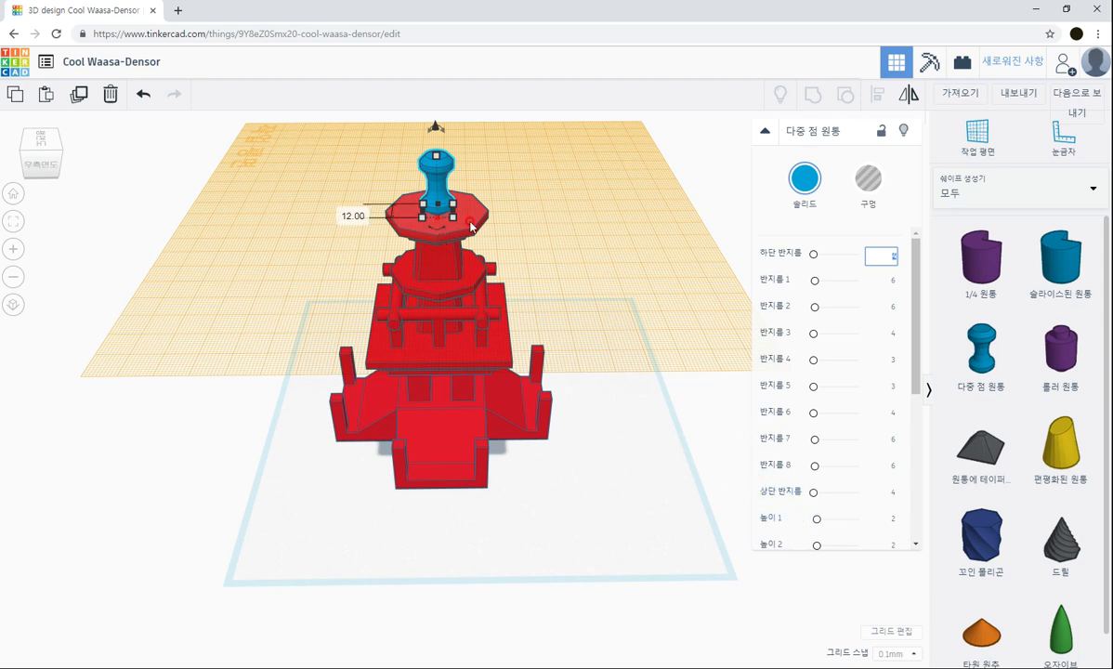
Step: Examine the multi-point cylinder finial's radius and height settings and its fit on the uppermost octagonal tier from several angles
scroll(557, 234, "up", 3)
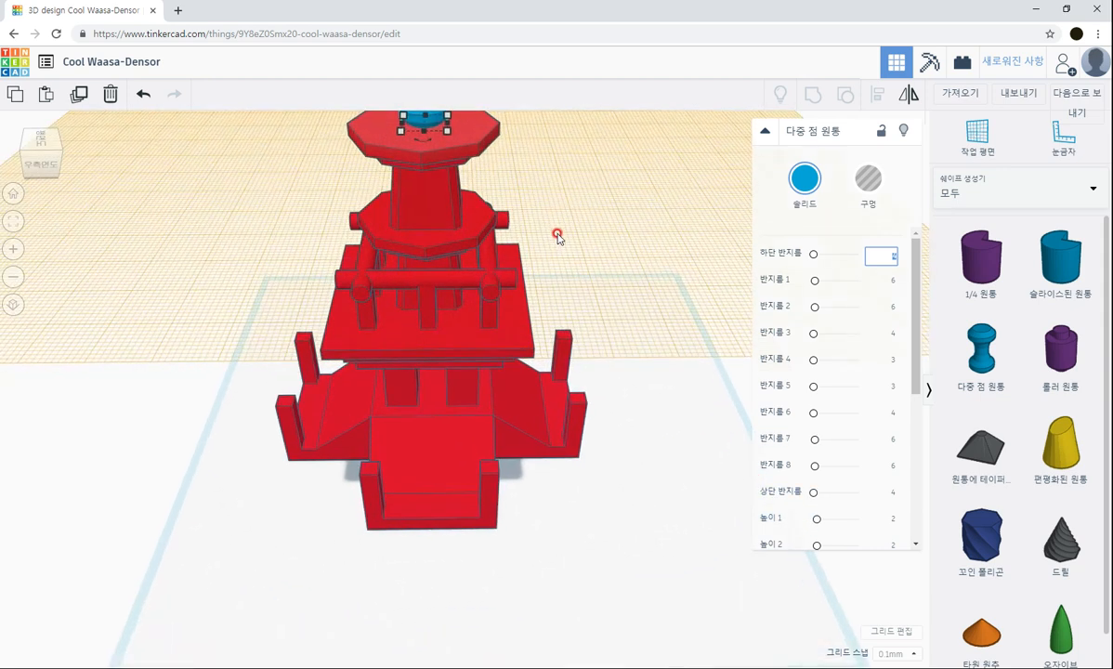
right_click_drag(557, 236, 559, 276)
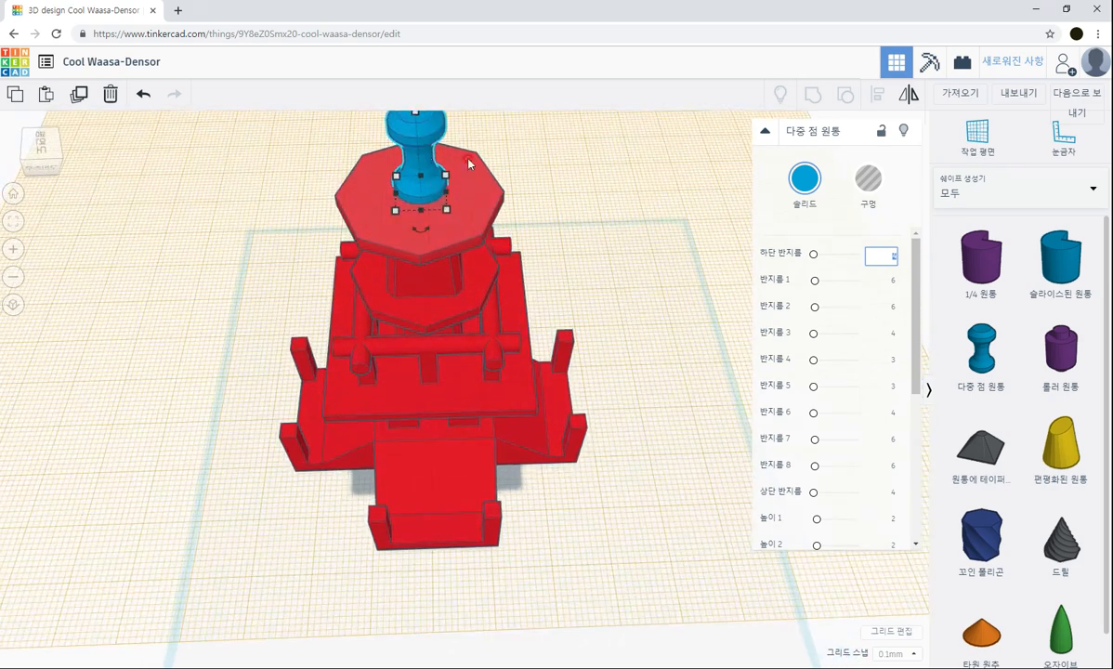
scroll(611, 230, "up", 3)
scroll(609, 232, "down", 4)
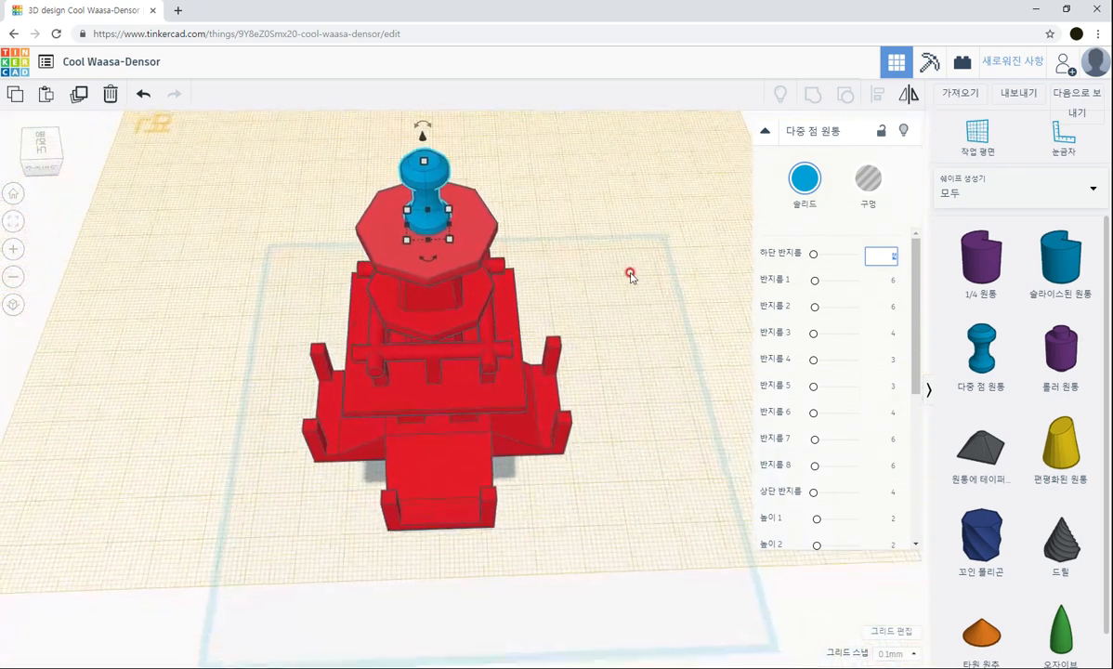
left_click_drag(906, 374, 898, 346)
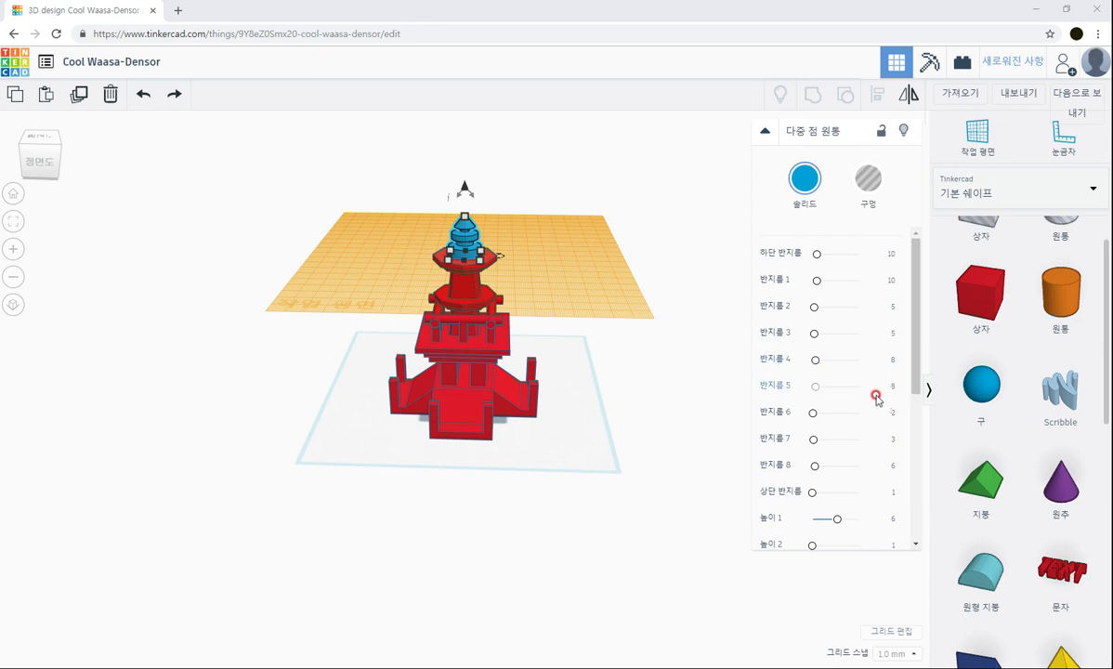
left_click_drag(916, 373, 909, 477)
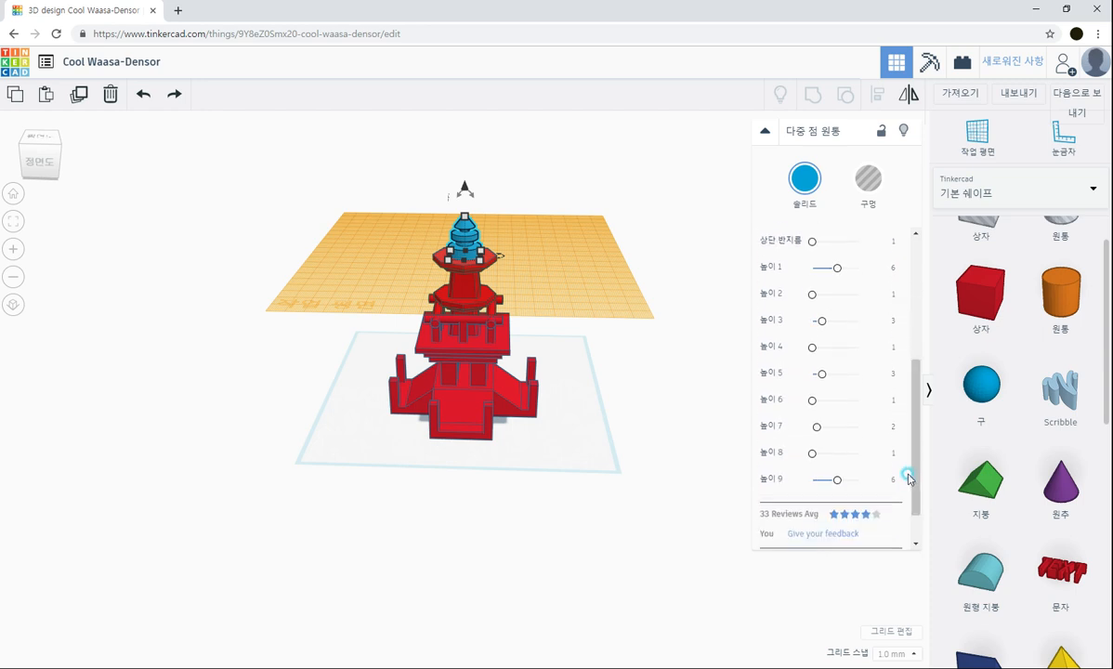
scroll(515, 279, "up", 5)
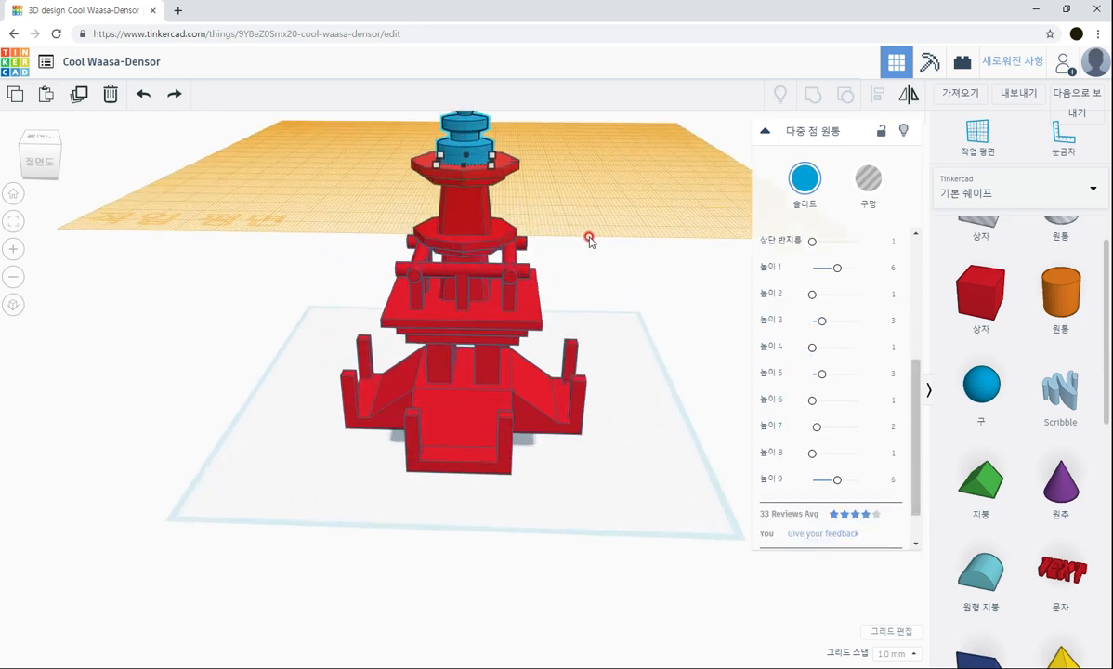
right_click_drag(589, 239, 579, 321)
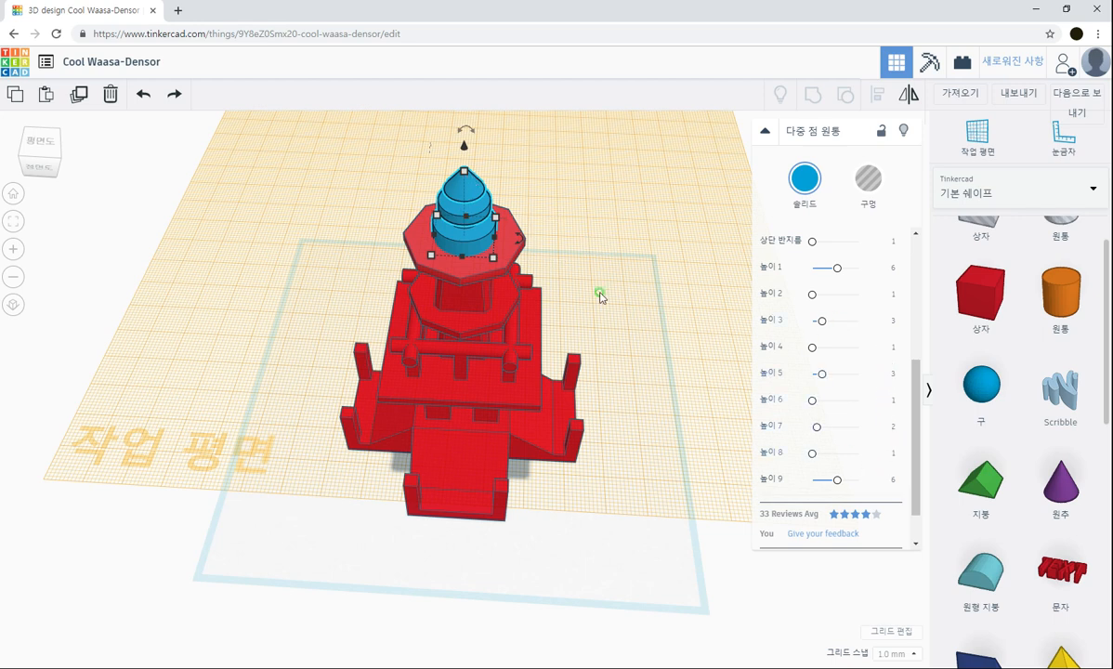
right_click_drag(601, 296, 613, 258)
scroll(617, 254, "down", 3)
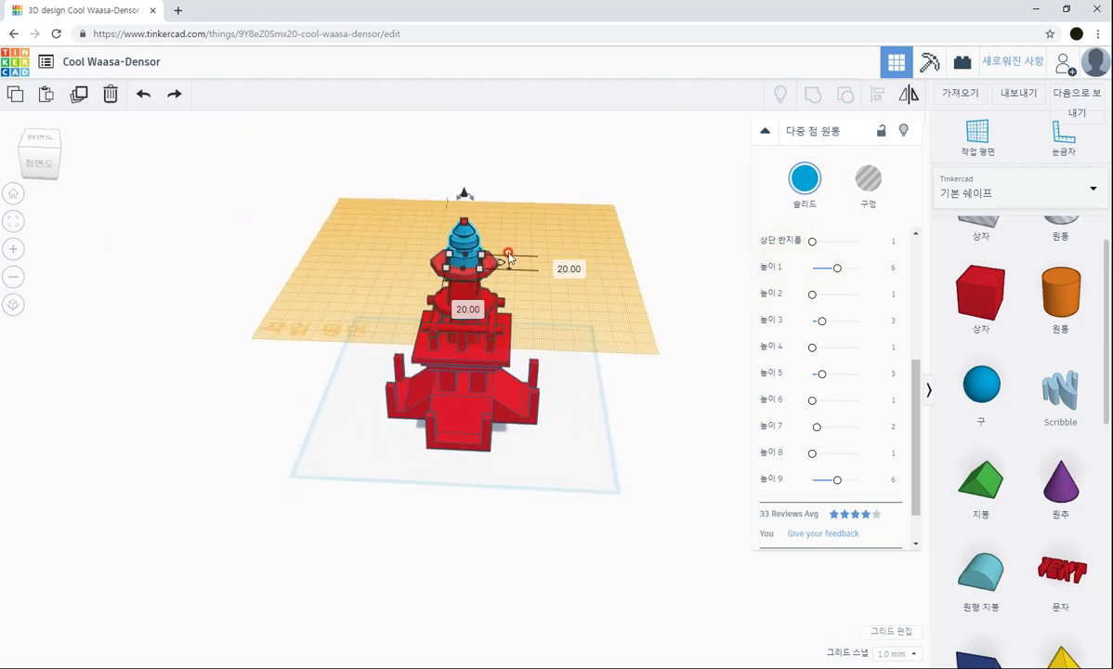
Step: Select the blue multi-point cylinder finial together with the red structure and group them into one object
left_click(621, 353)
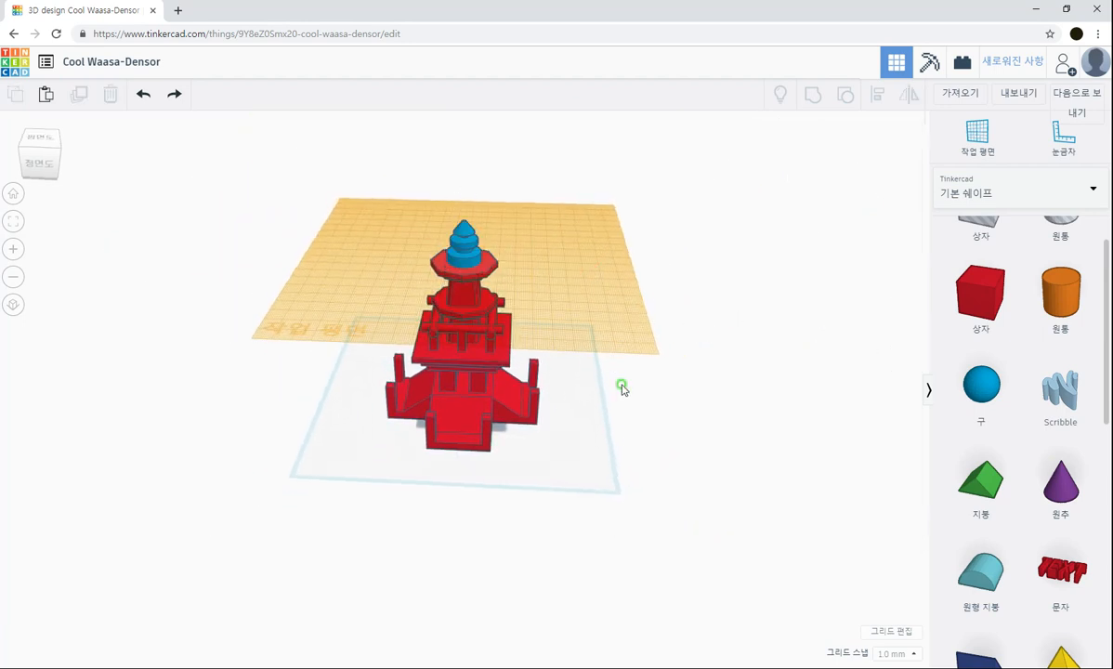
right_click_drag(622, 386, 788, 217)
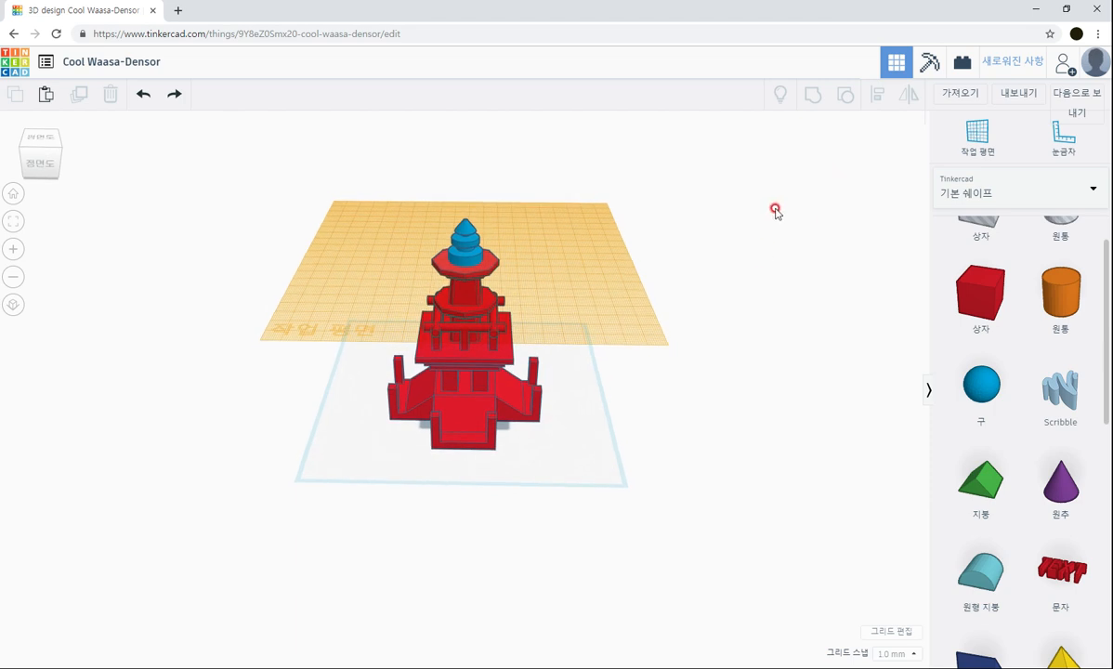
left_click_drag(260, 169, 600, 483)
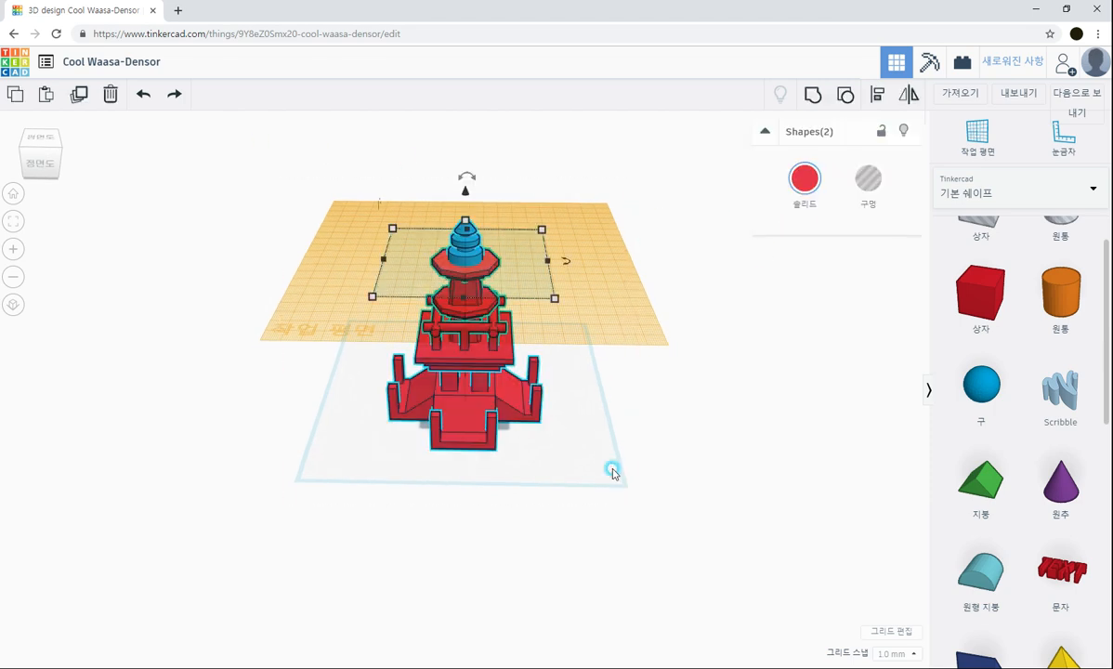
key("ctrl+g")
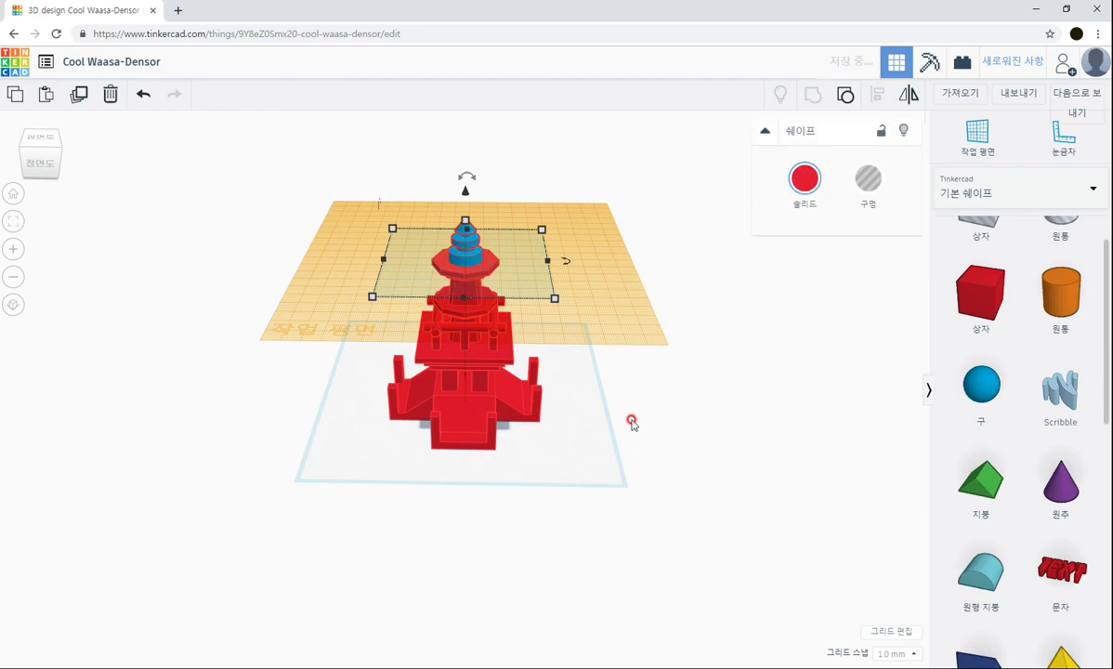
Step: Return the workplane from the uppermost tier to the original base plane and deselect the tower
left_click(947, 121)
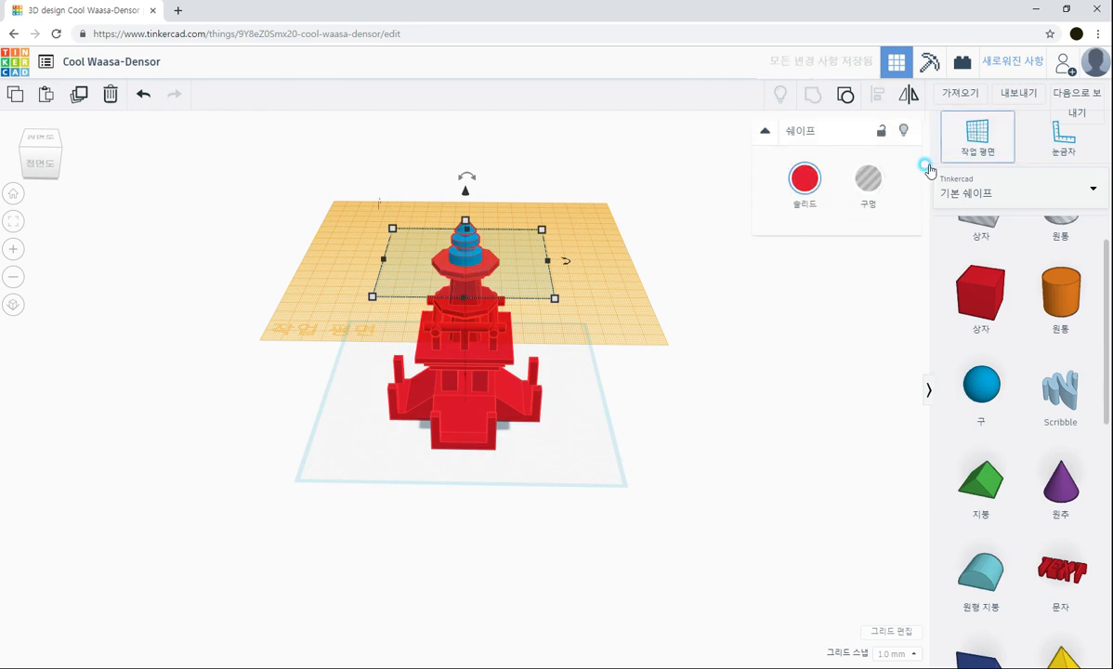
left_click(583, 440)
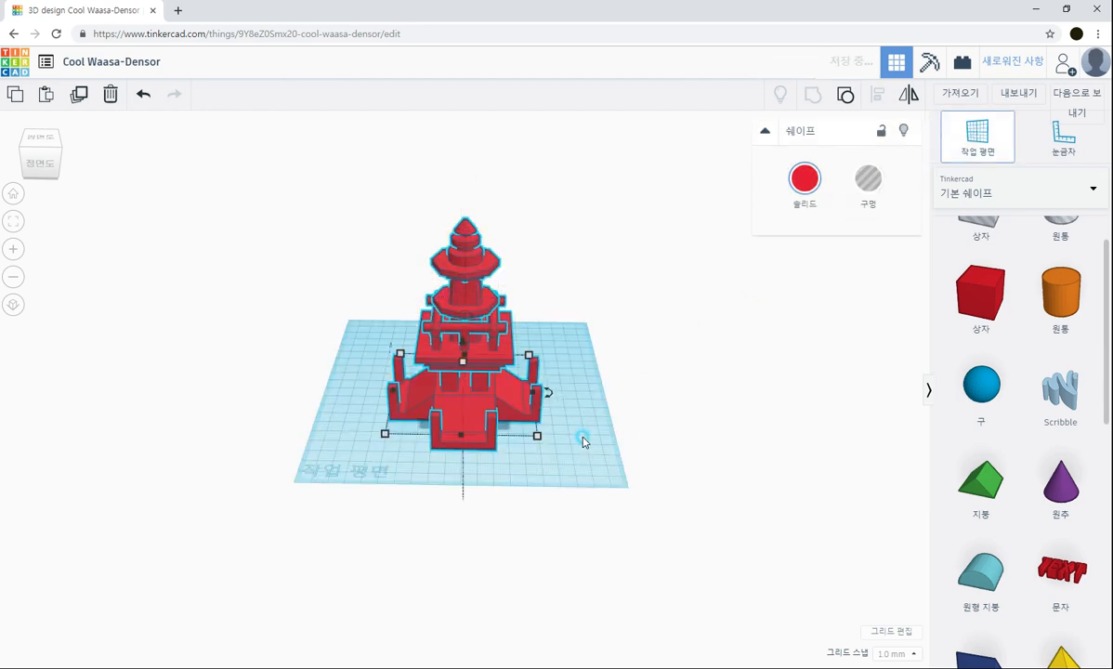
left_click(643, 426)
Step: Recolour the whole grouped tower with a grey preset solid colour
left_click_drag(341, 185, 554, 471)
left_click(805, 179)
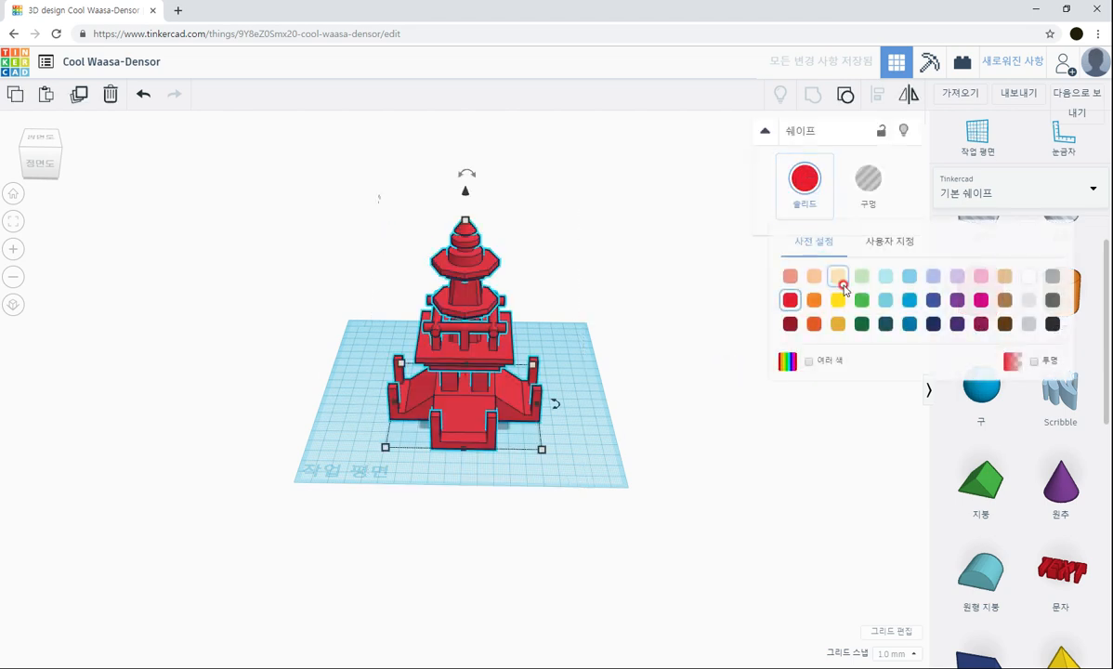
left_click(1028, 325)
left_click(643, 371)
mouse_move(643, 371)
right_mouse_down()
mouse_move(637, 379)
mouse_move(653, 378)
mouse_move(638, 377)
right_mouse_up()
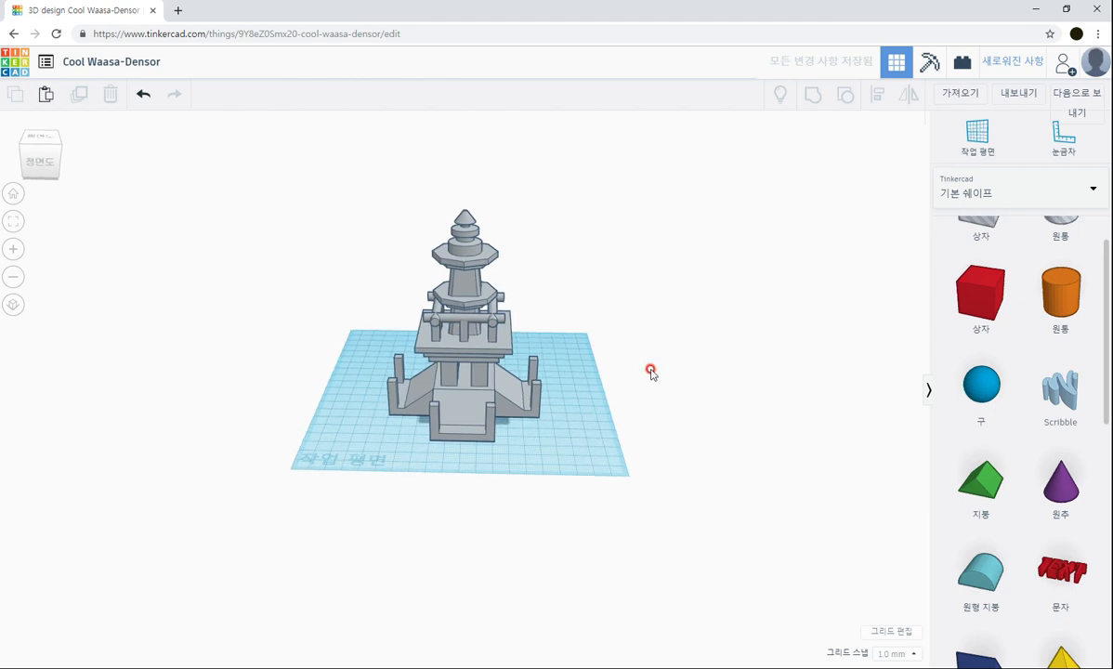
Step: Clear the workplane by deleting the whole grey tower
left_click_drag(336, 206, 597, 442)
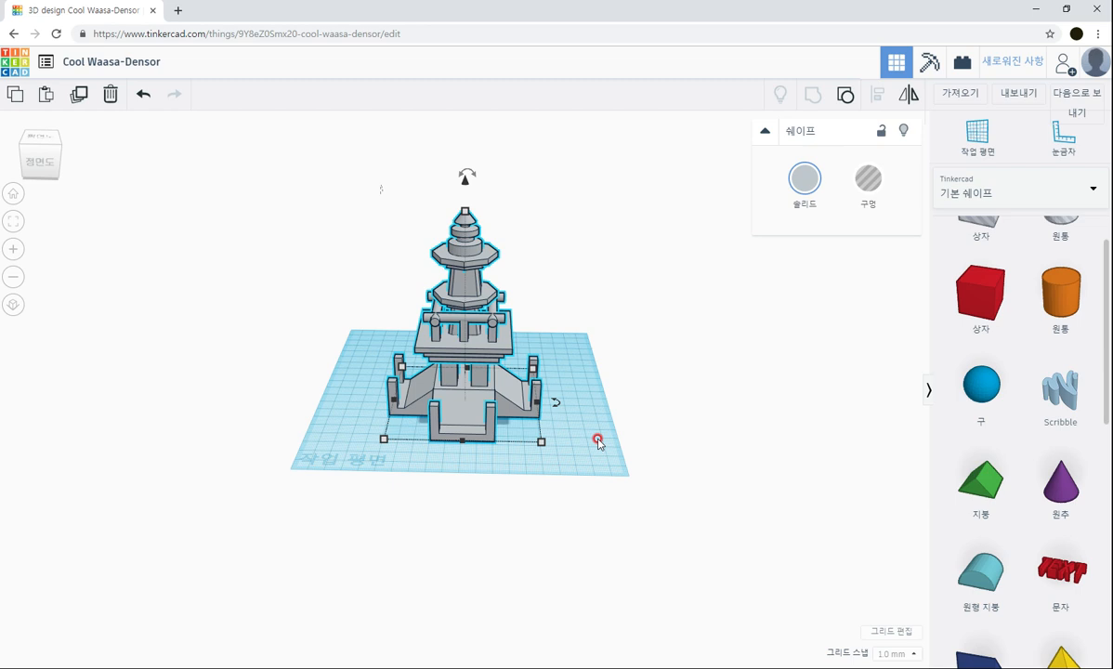
key("Delete")
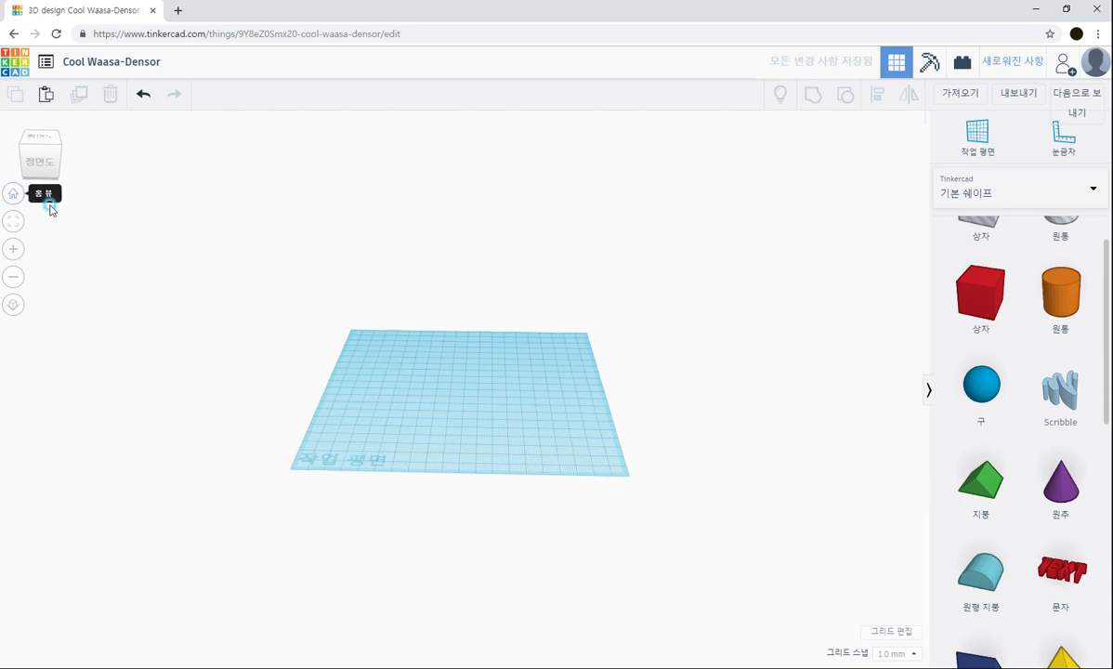
left_click(13, 192)
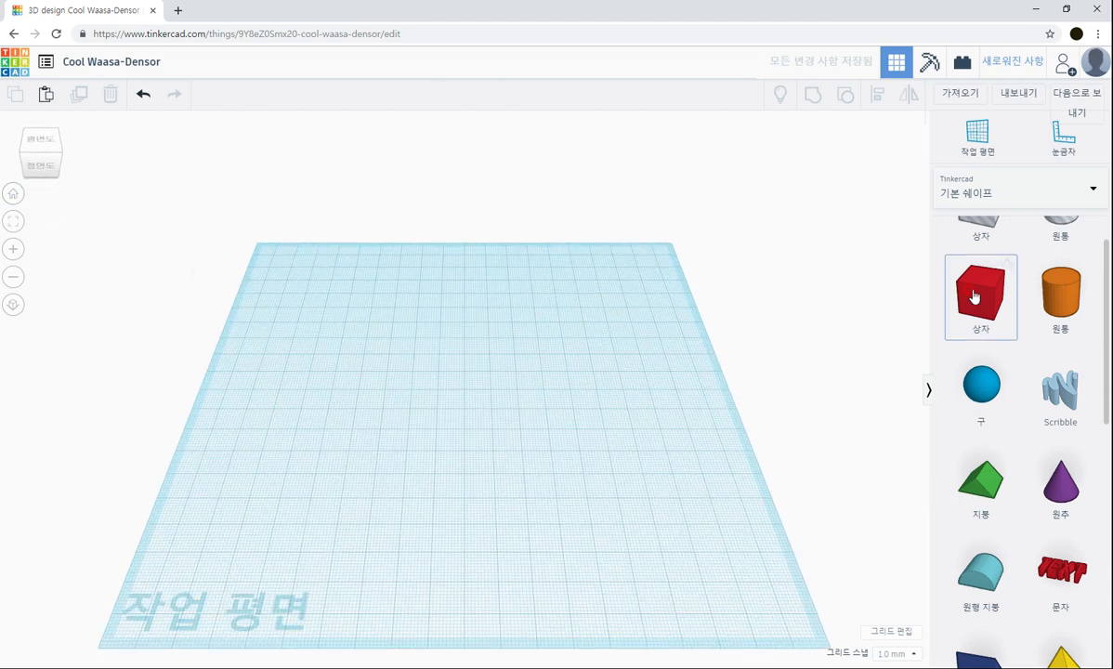
Step: Place a red 상자 shape on the workplane and set its footprint to 80 by 80 mm
left_click_drag(973, 295, 570, 485)
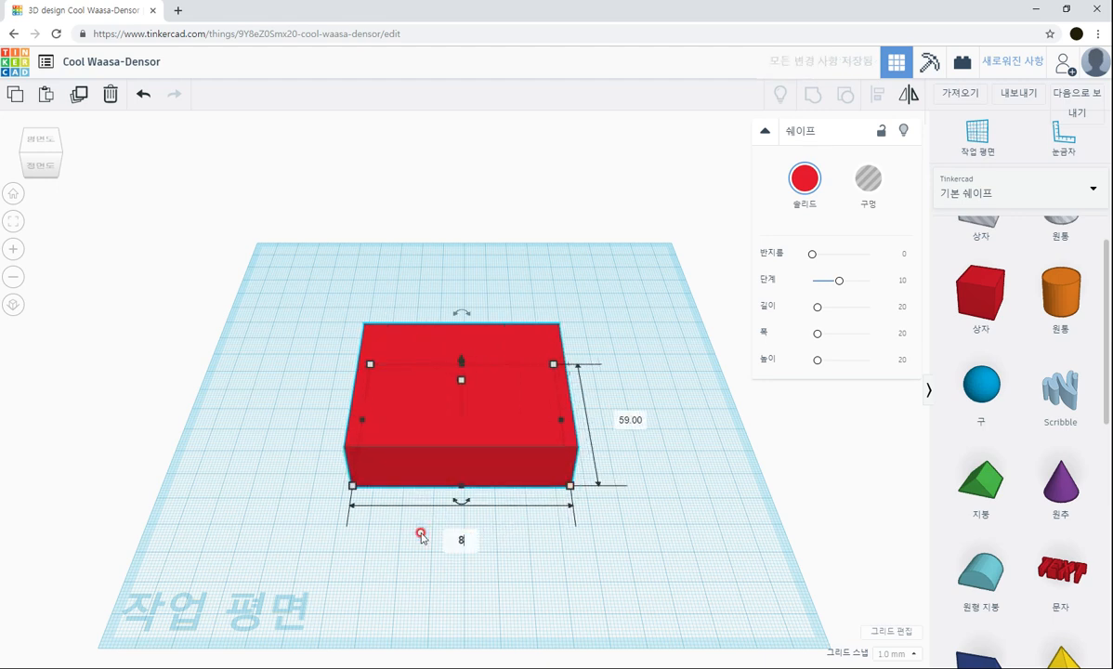
type("0")
key("Tab")
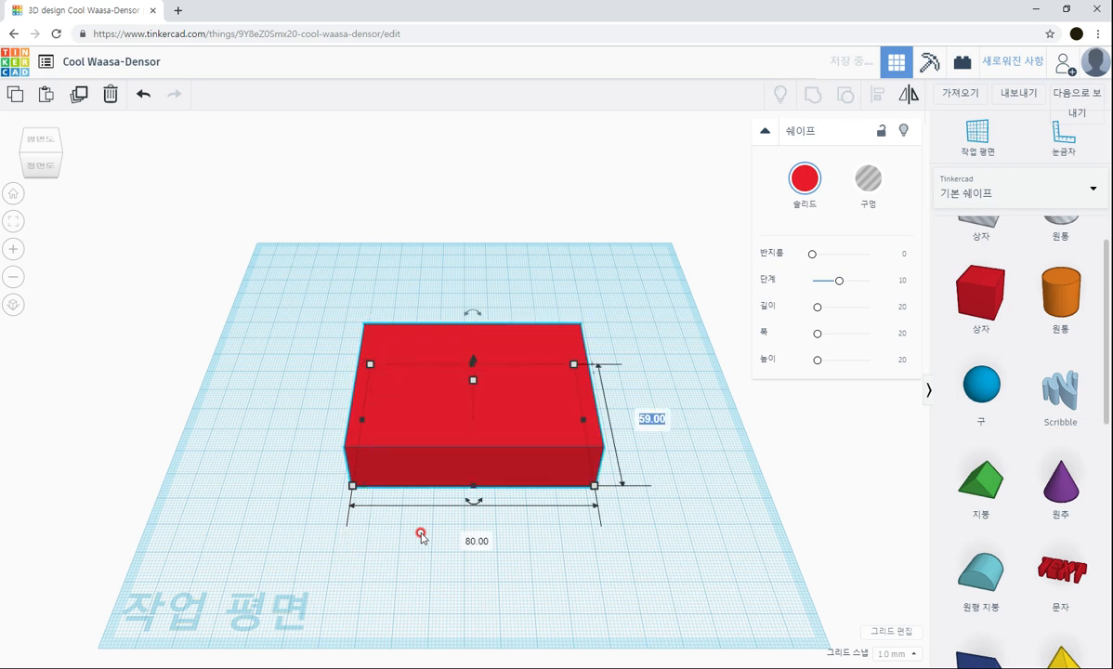
key("Return")
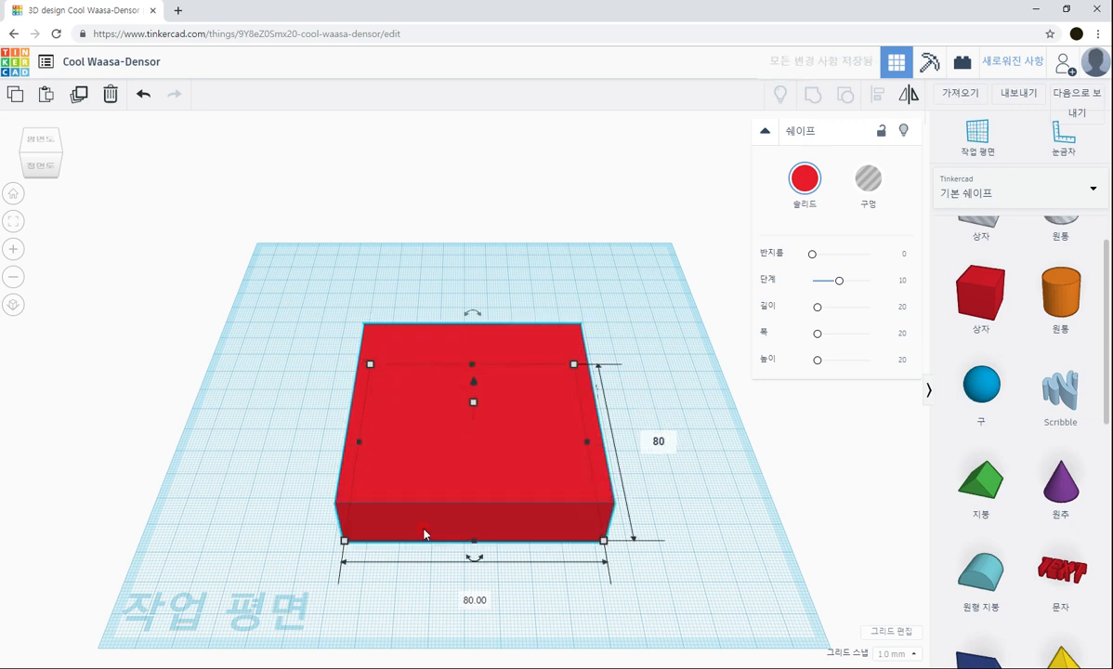
Step: Reduce the red box's height and move the box about 7 mm towards the back of the workplane
mouse_move(470, 403)
left_click(539, 422)
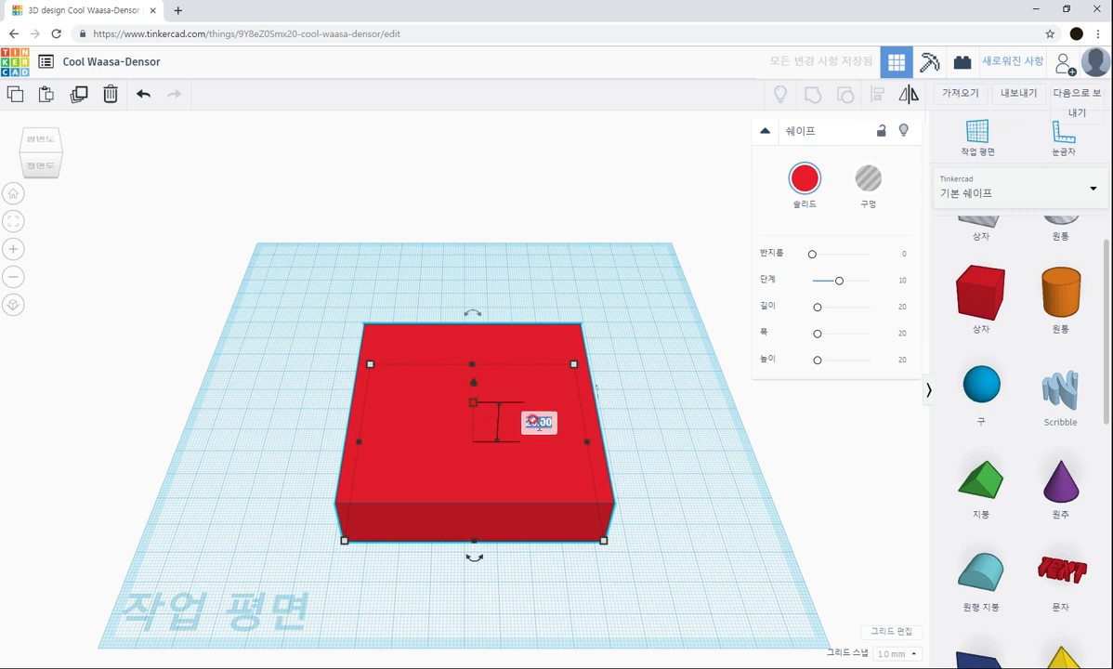
key("Return")
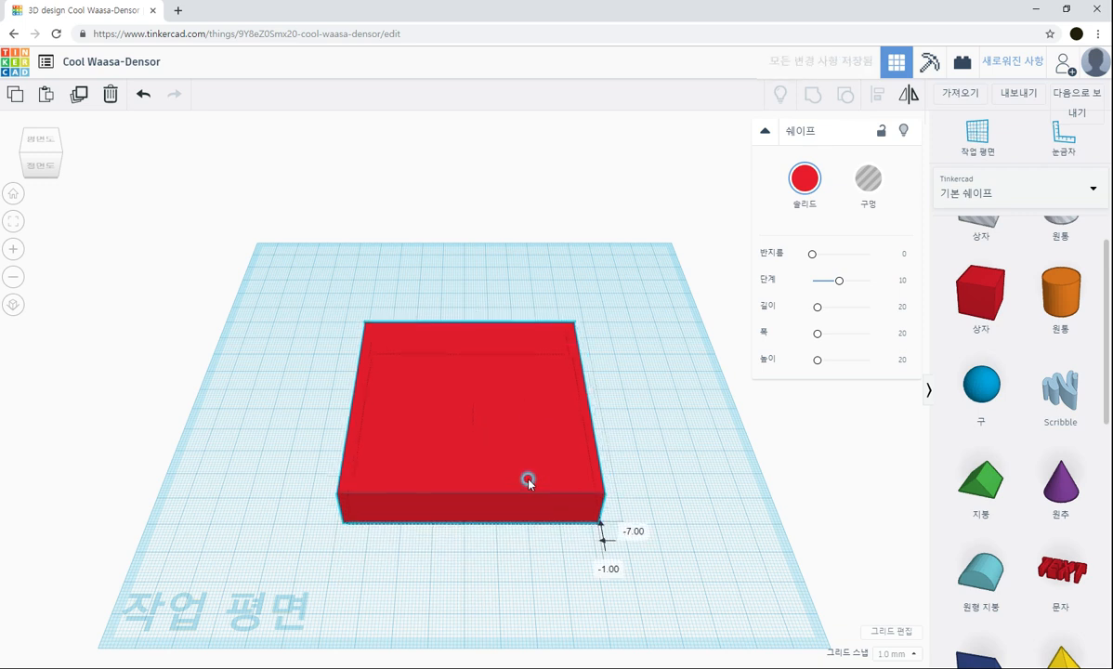
left_click(796, 474)
Step: Place a 쐐기 wedge on the workplane with its tall side against one side of the red box
right_click_drag(923, 528, 922, 553)
scroll(983, 558, "down", 3)
left_click_drag(986, 550, 631, 390)
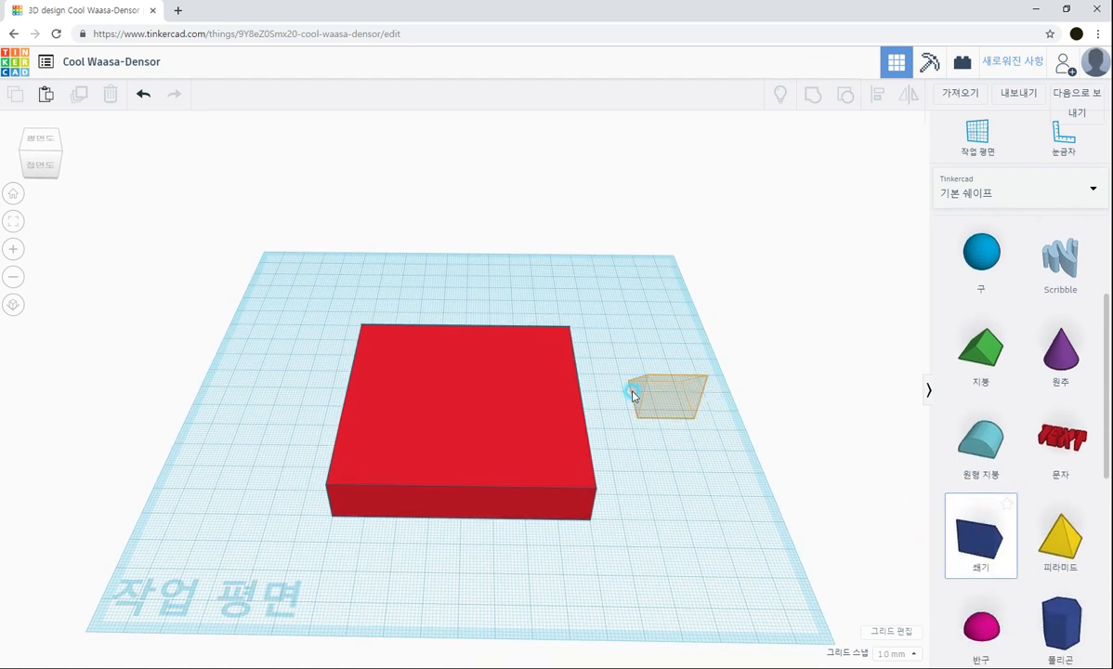
right_click_drag(631, 390, 327, 481)
left_click_drag(530, 376, 548, 341)
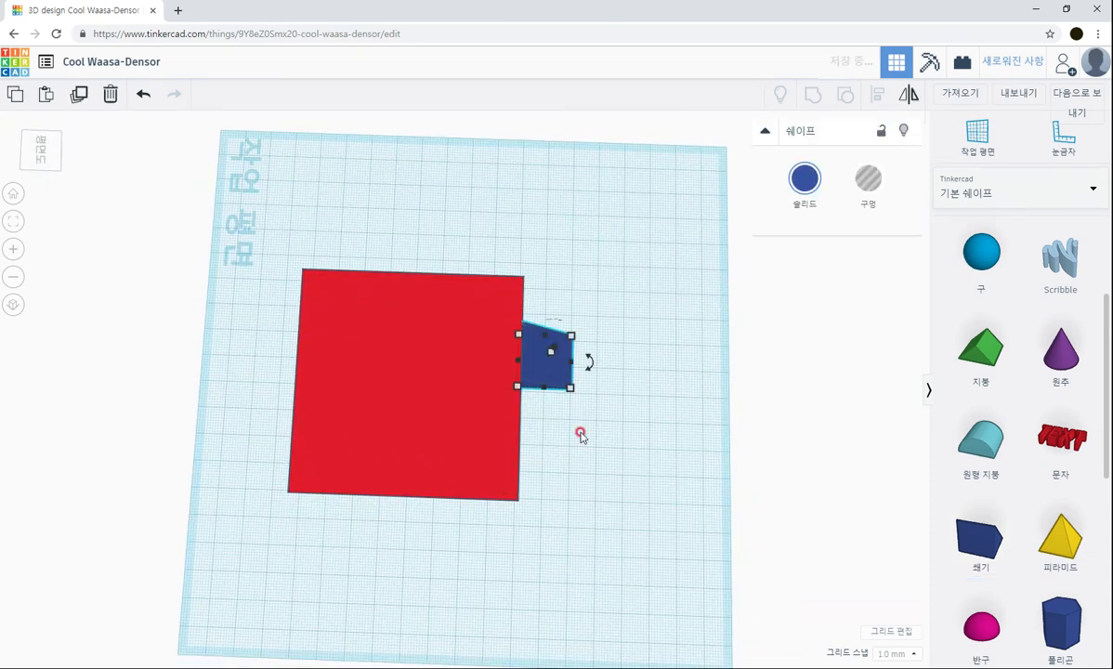
Step: Enlarge the wedge along the box's side and set its footprint to 20 by 30 mm
left_click_drag(575, 389, 573, 438)
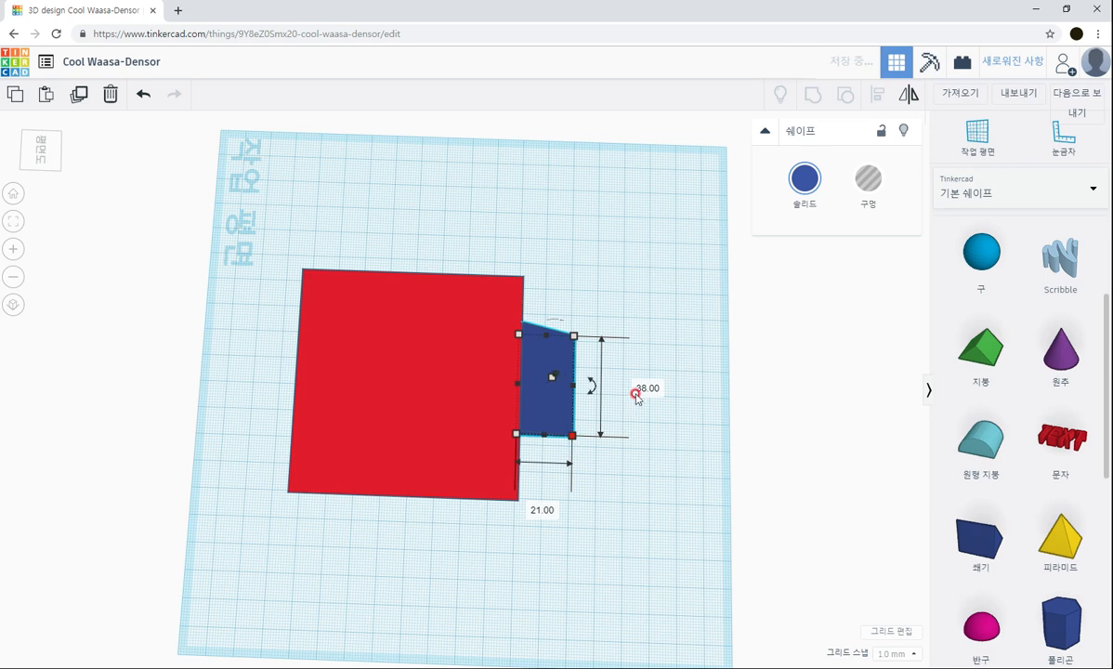
left_click(547, 511)
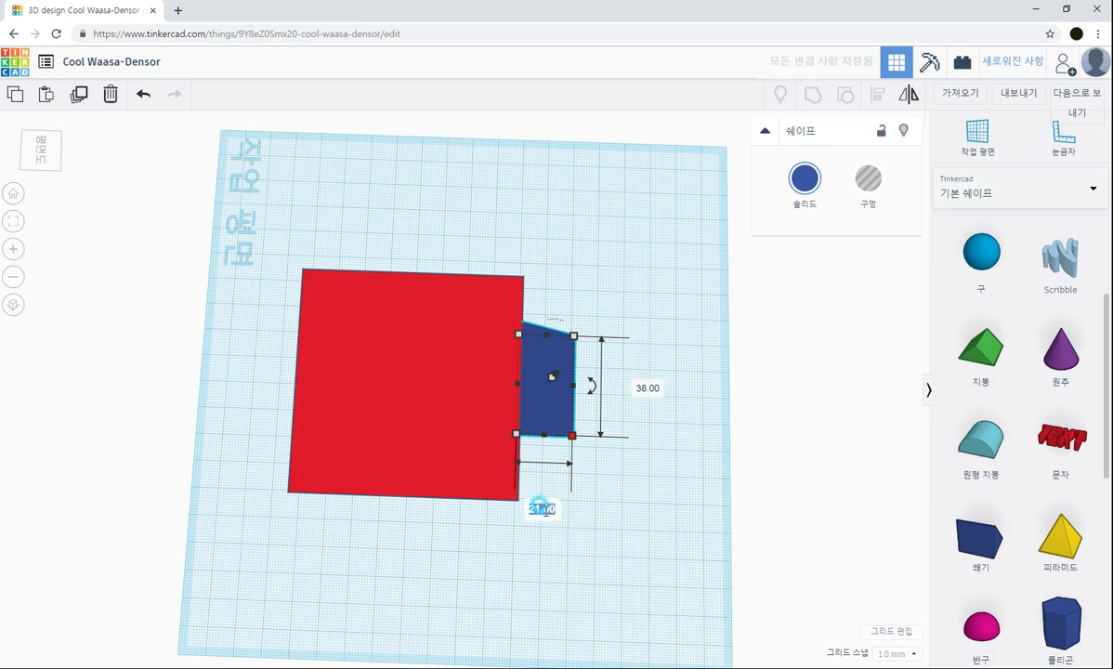
key("Tab")
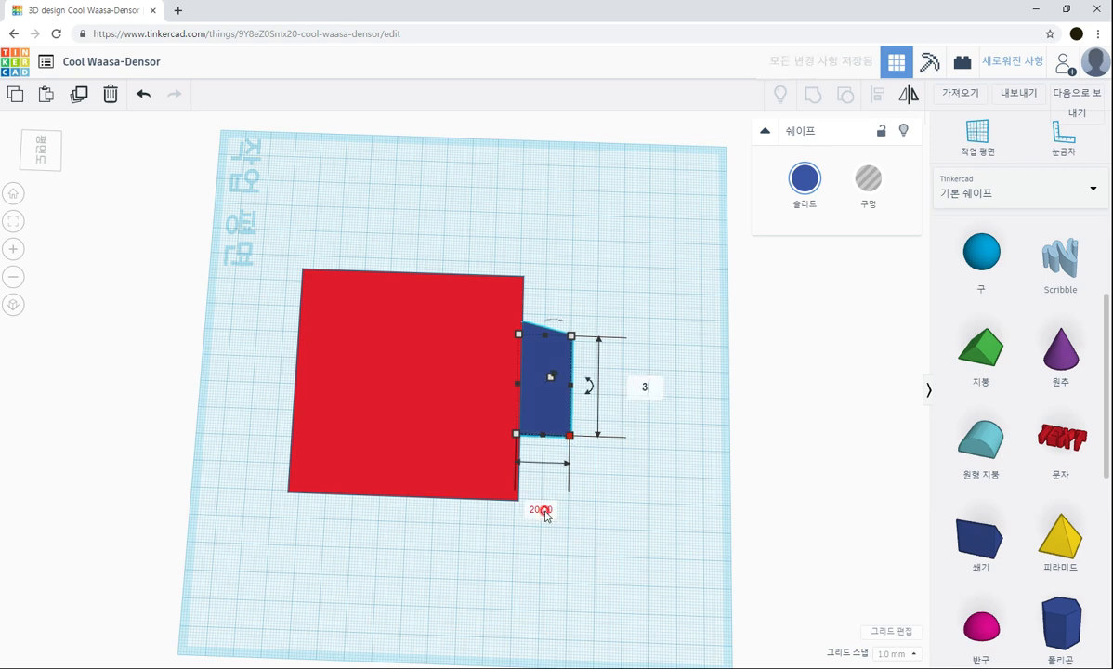
type("30")
key("Return")
Step: Lower the wedge's height to 15 mm
right_click_drag(618, 475, 579, 362)
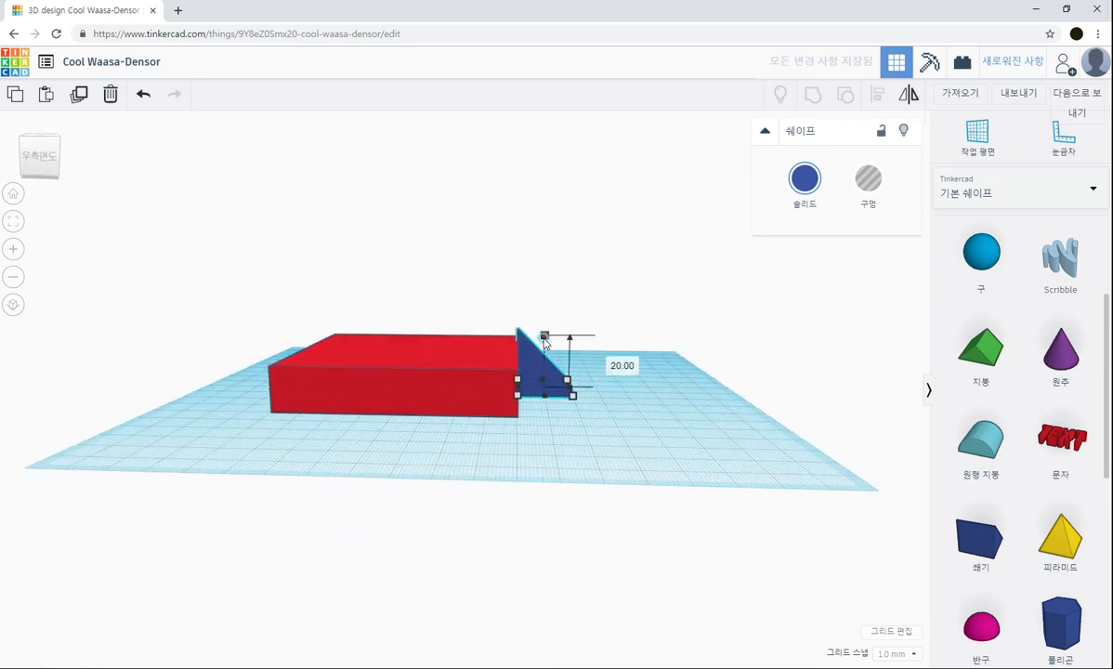
left_click_drag(545, 342, 586, 420)
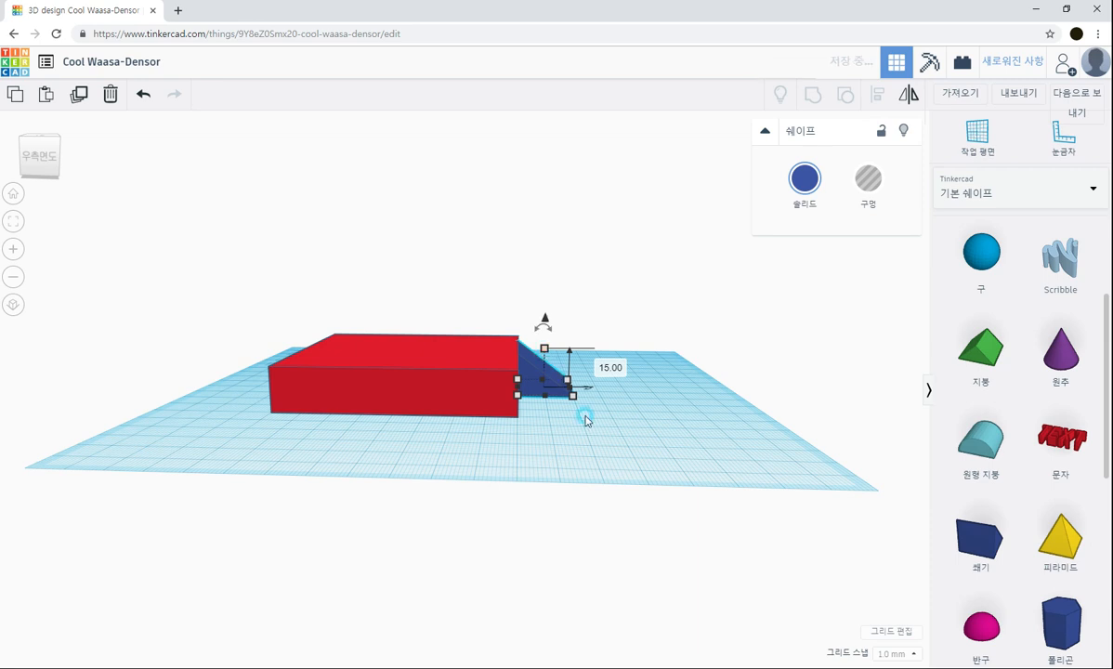
left_click(614, 433)
Step: Select the red box and the wedge and align their centres along the side where they touch
right_click_drag(620, 438, 651, 554)
left_click_drag(343, 225, 701, 518)
left_click(880, 96)
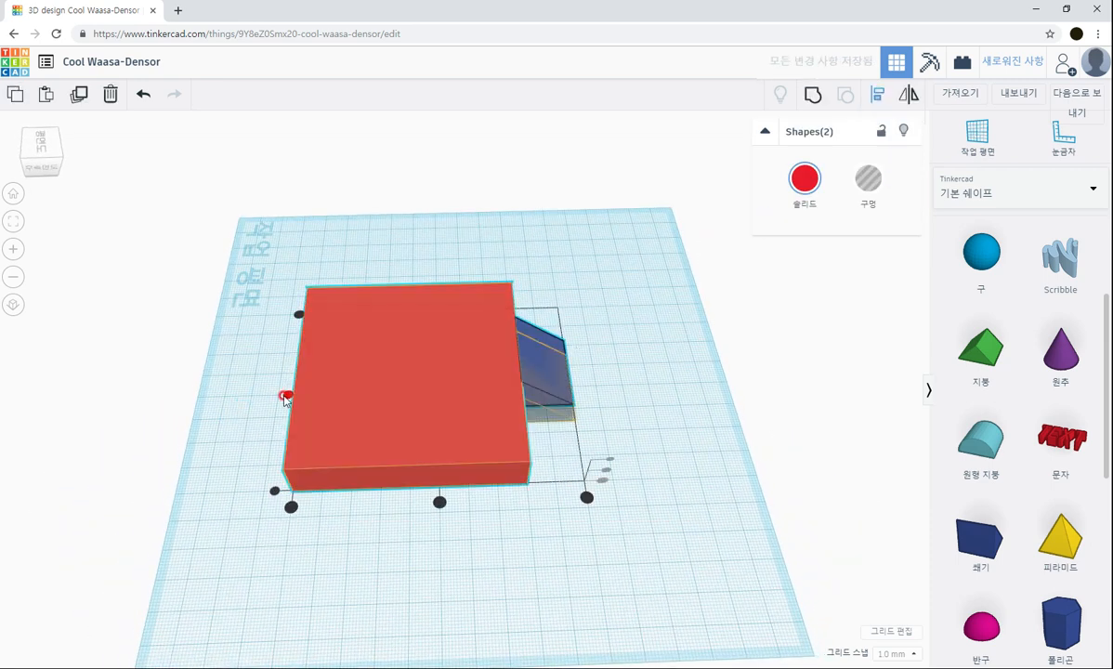
left_click(649, 492)
Step: Copy the wedge 17 mm outward from the red box and set the copy's length along the box side to 25 mm
right_click_drag(666, 442, 653, 420)
left_click(554, 397)
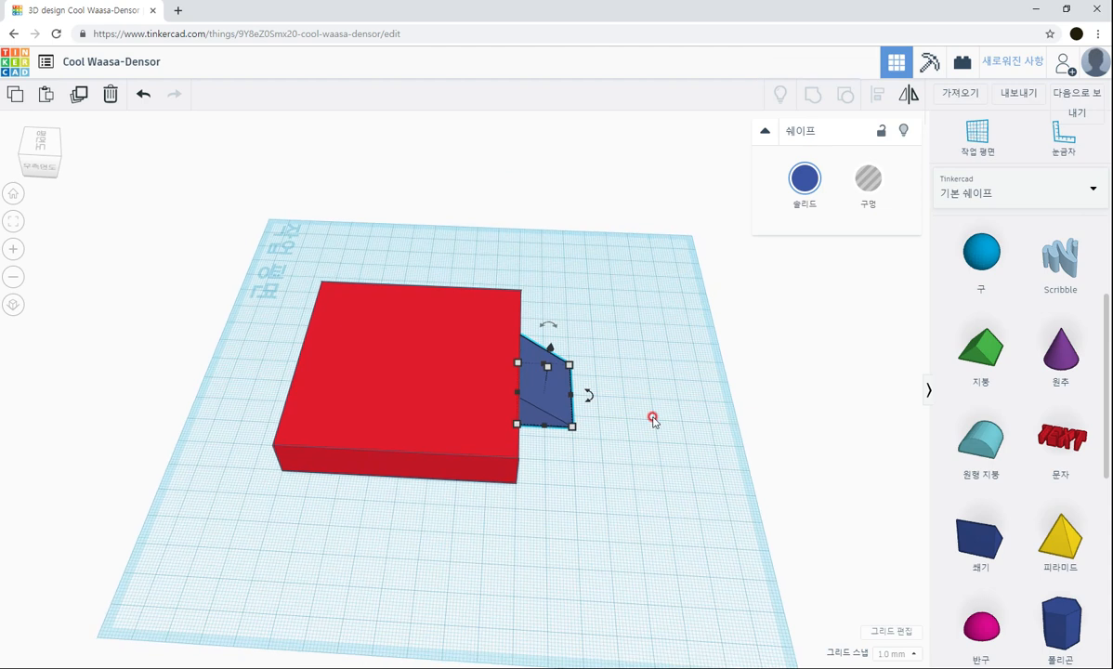
left_click_drag(556, 410, 599, 412, "alt")
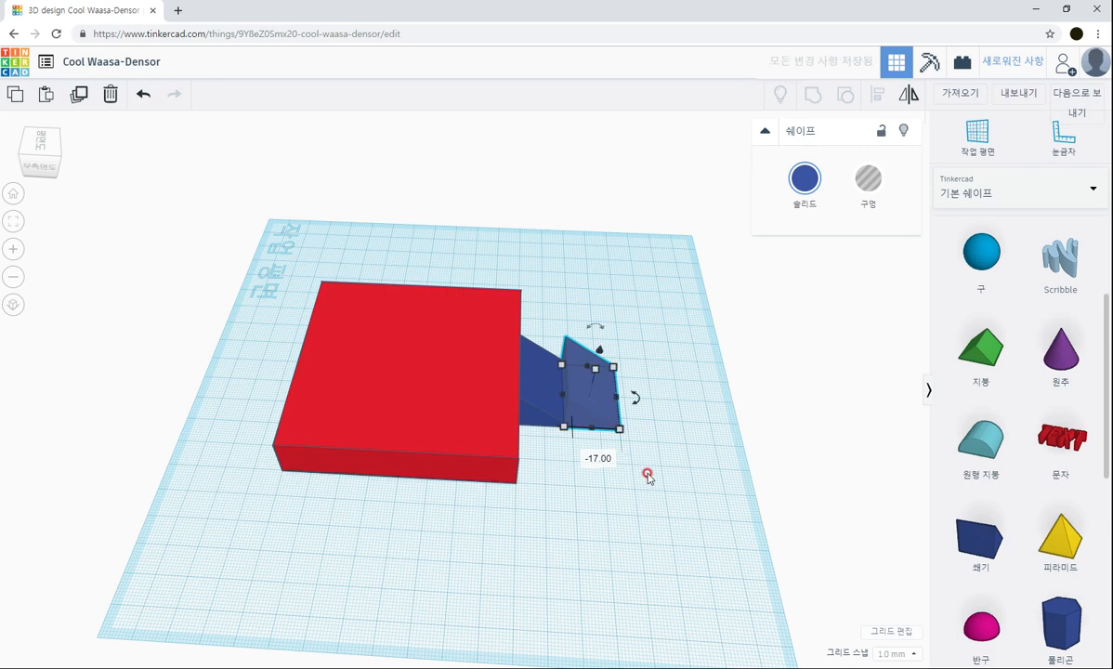
right_click_drag(645, 472, 646, 547)
left_click(618, 429)
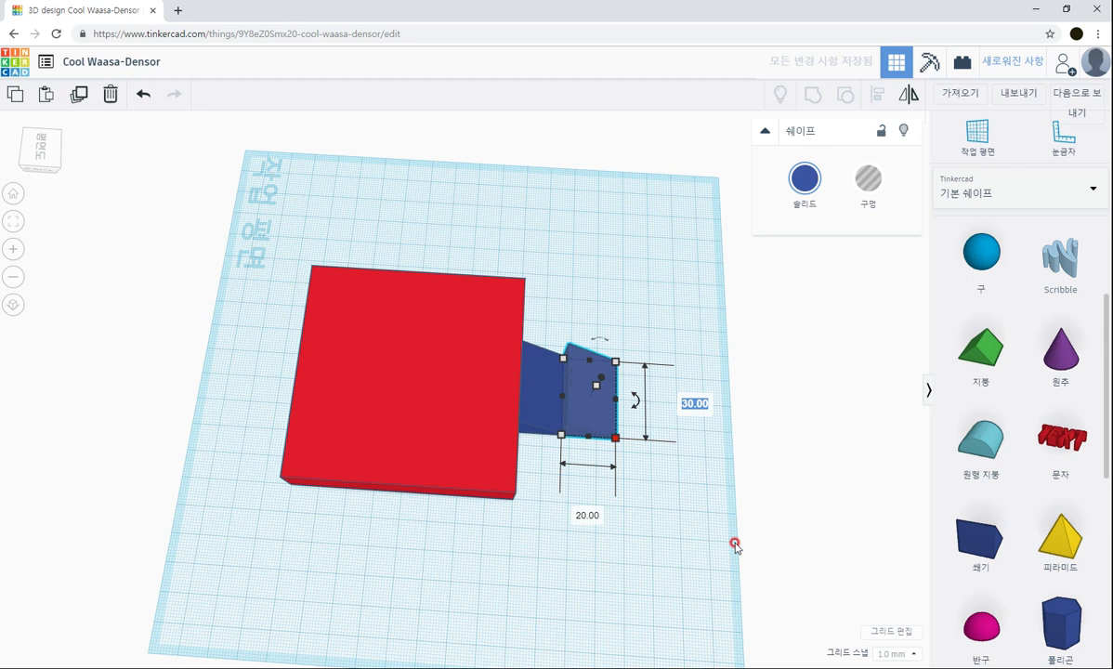
type("25")
key("Return")
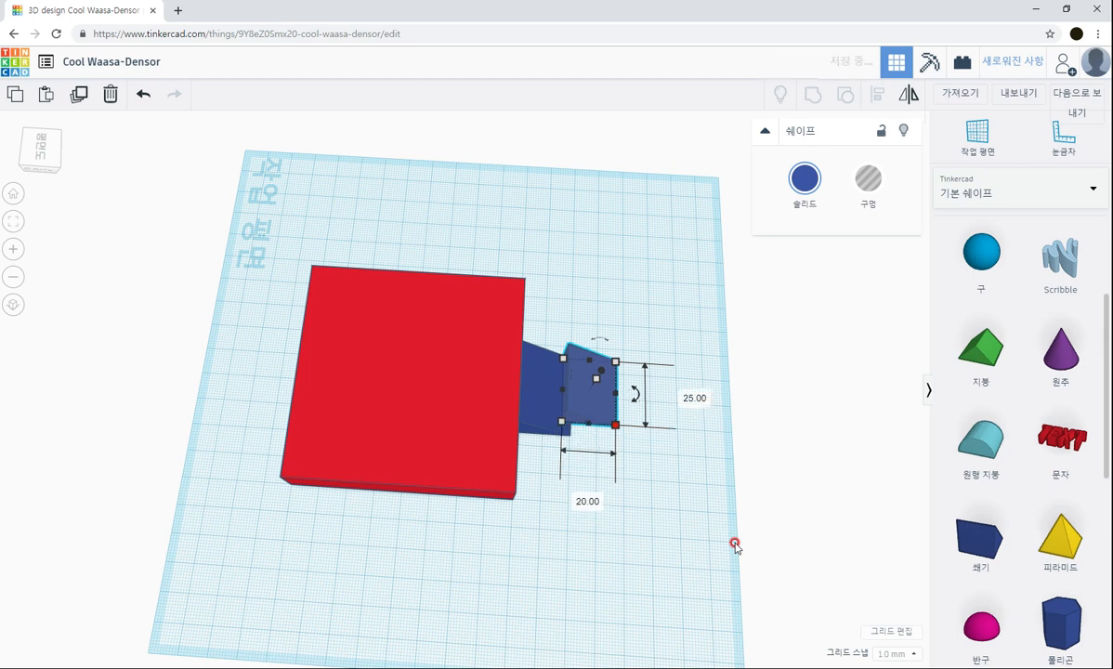
Step: Select the two wedges and align their centres along the direction of the box's side
left_click_drag(545, 308, 678, 567)
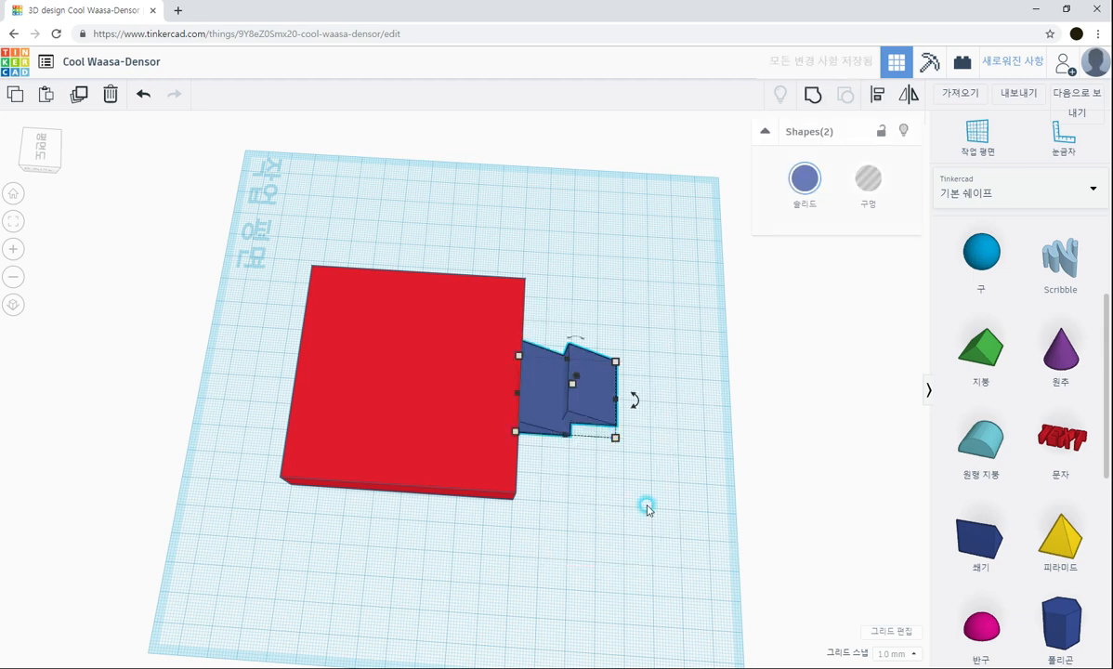
left_click(878, 96)
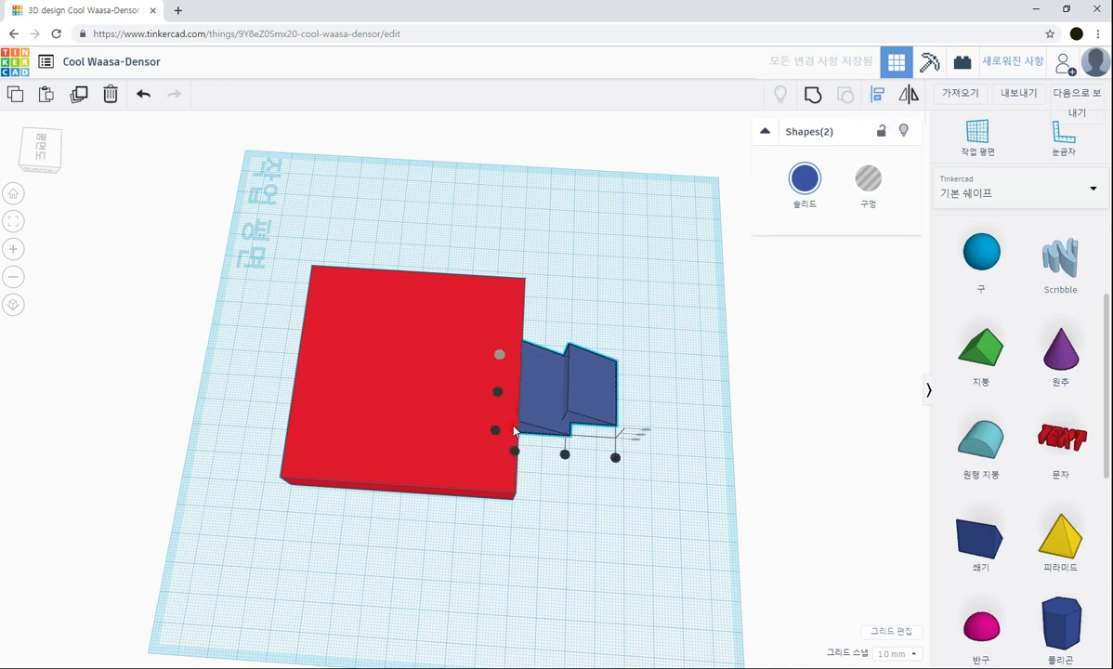
left_click(588, 502)
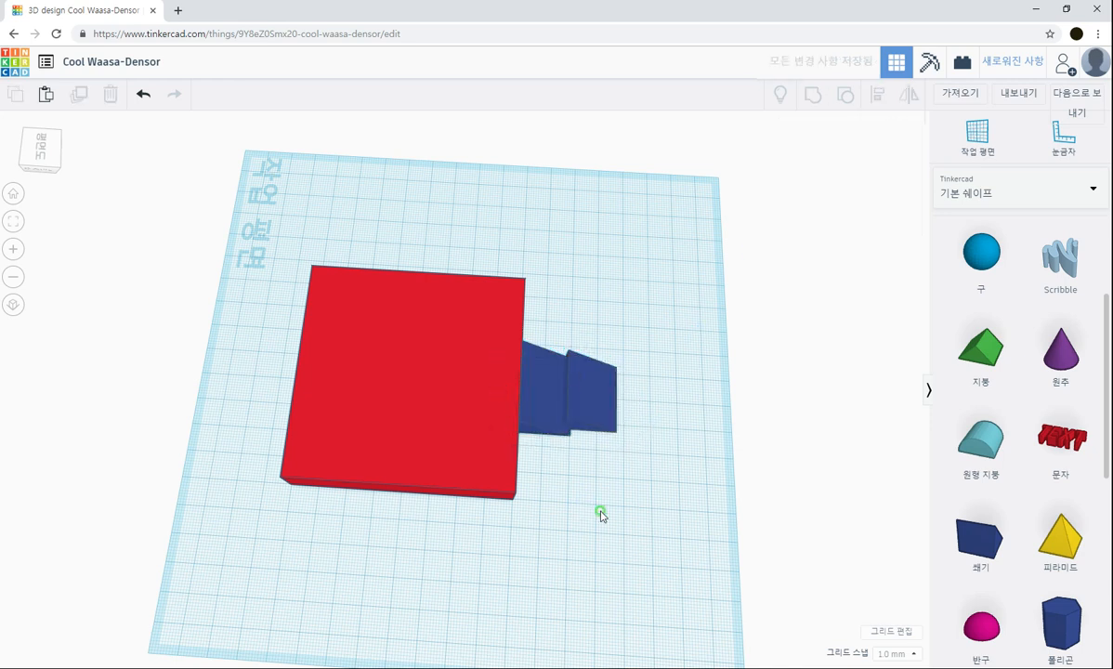
Step: Turn the outer, narrower wedge into a hole
right_click_drag(600, 512, 606, 427)
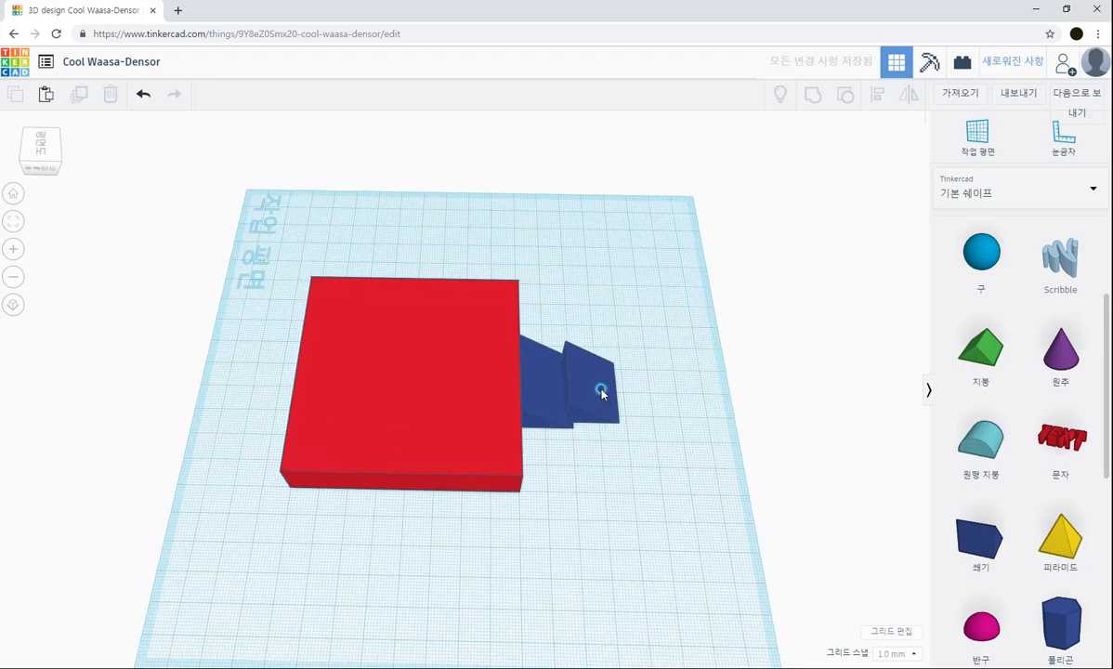
left_click(599, 388)
left_click(860, 203)
left_click(679, 423)
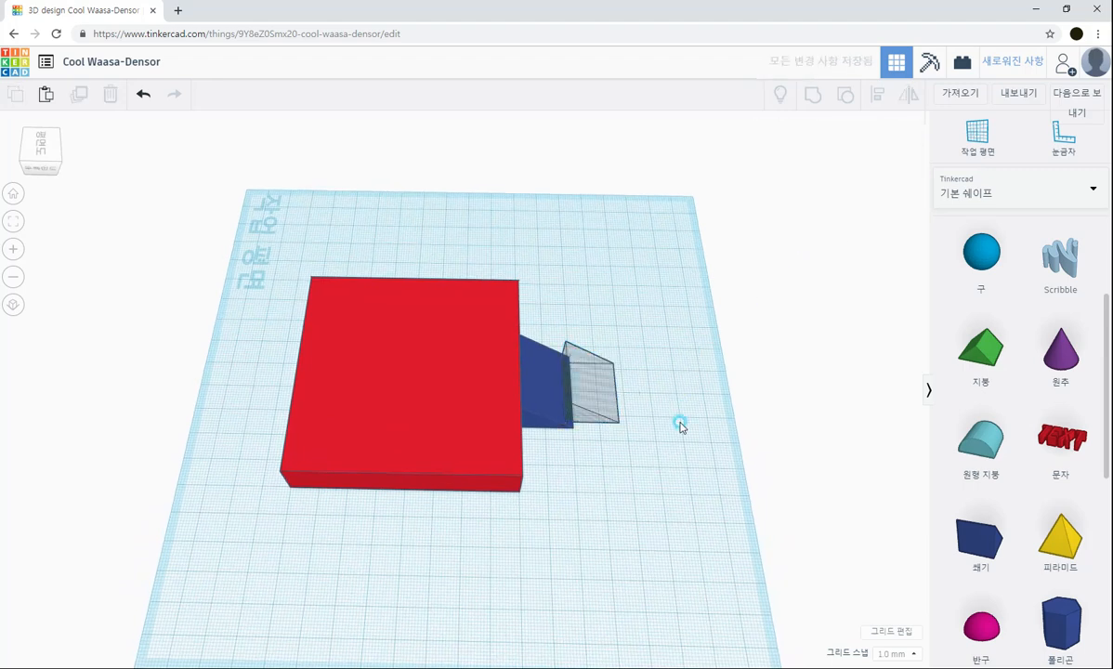
Step: Make two copies of the wedge hole, each stepped higher and closer to the box, the first raised 8 mm
mouse_move(678, 423)
right_mouse_down()
mouse_move(616, 410)
mouse_move(530, 450)
mouse_move(532, 423)
mouse_move(638, 388)
mouse_move(659, 387)
mouse_move(701, 420)
mouse_move(646, 423)
mouse_move(652, 379)
right_mouse_up()
left_click(598, 376)
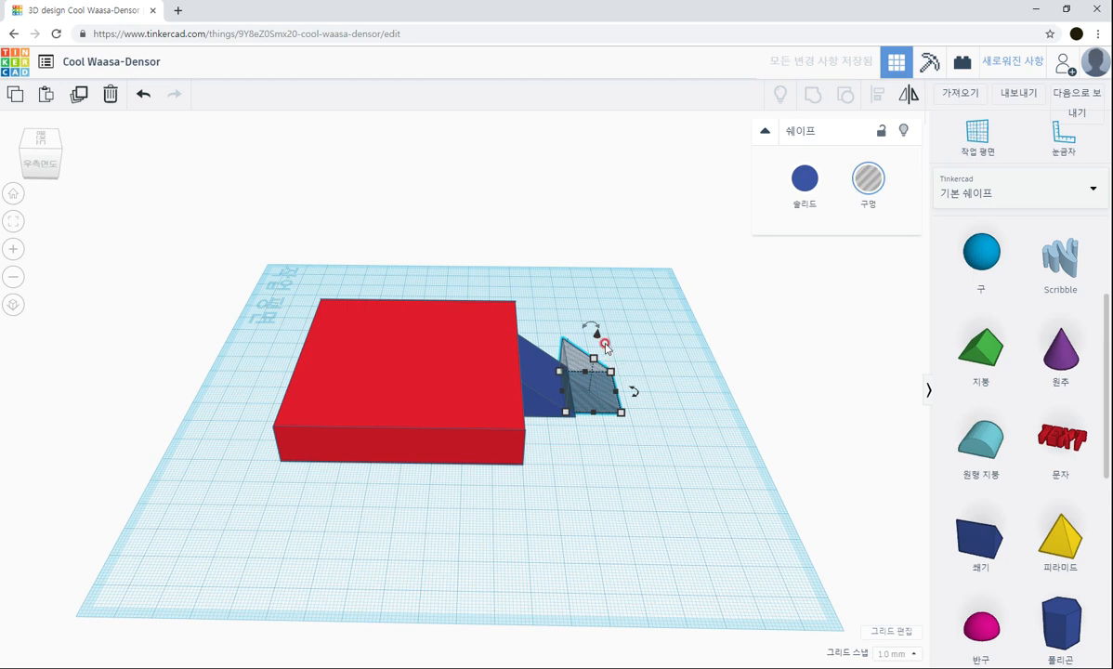
left_click_drag(598, 339, 598, 324)
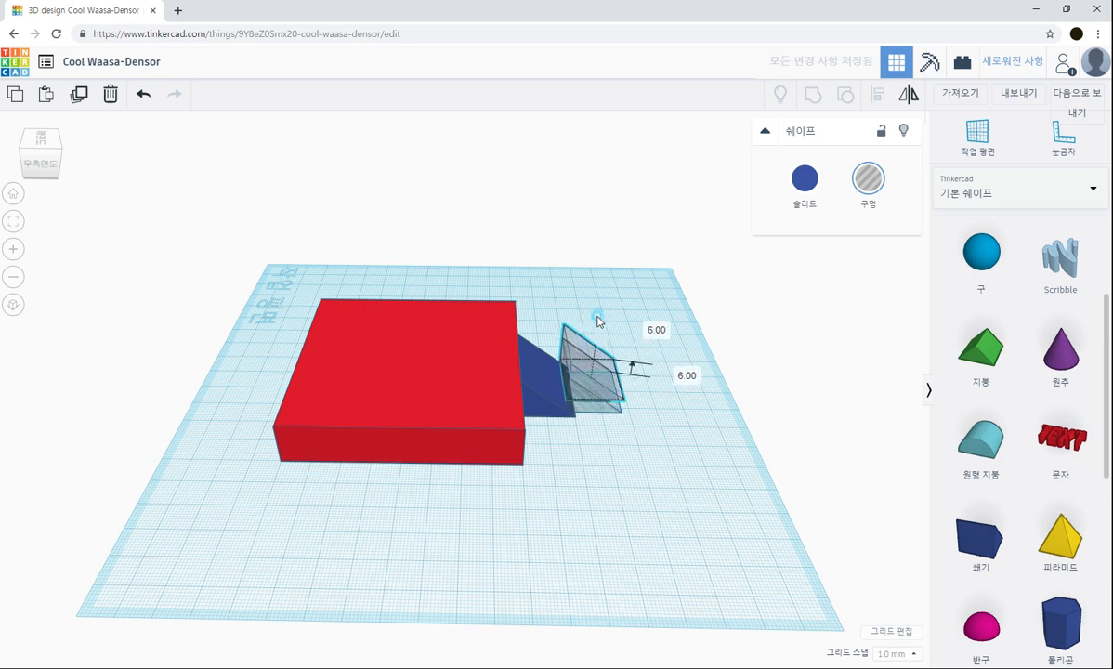
left_click_drag(598, 318, 597, 320)
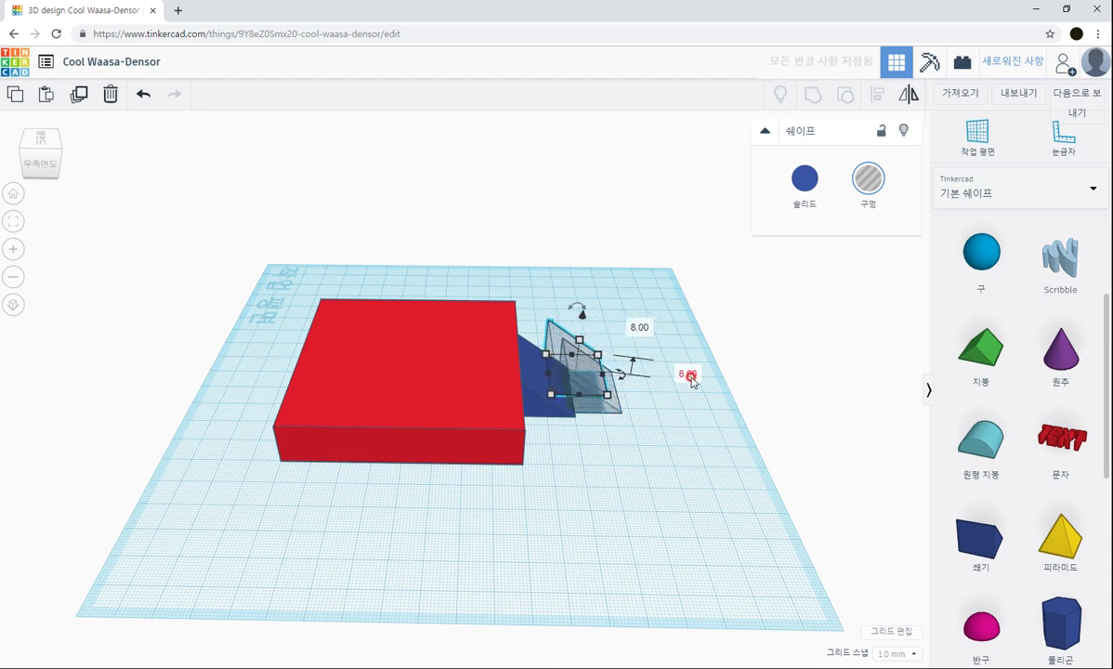
right_click_drag(674, 451, 624, 460)
left_click(571, 414)
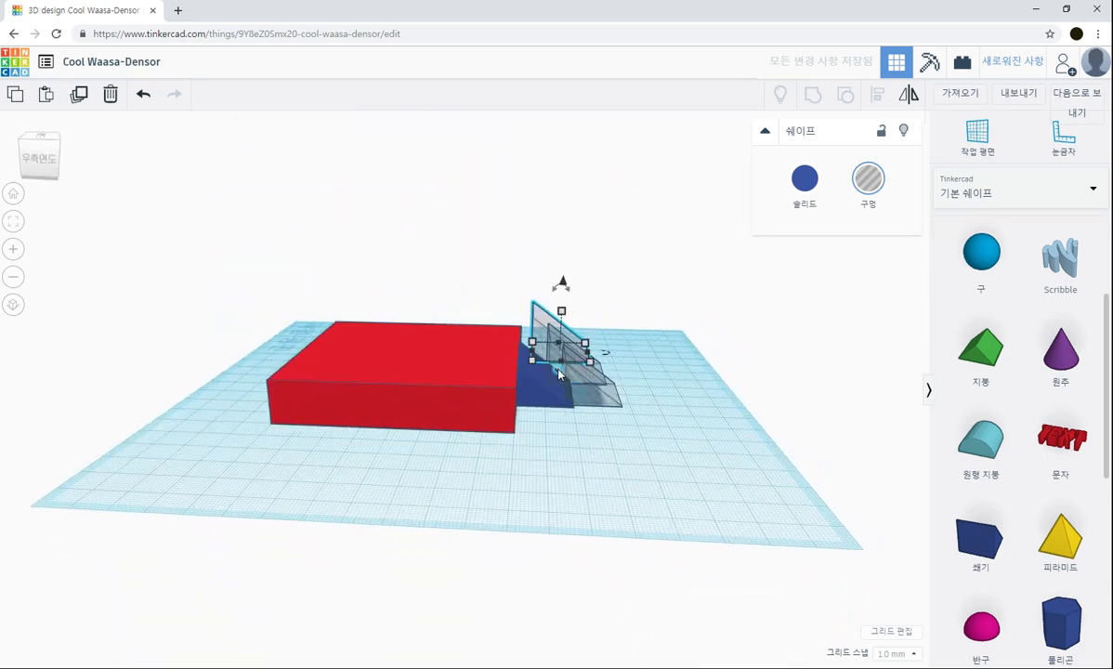
Step: Lower the middle wedge hole slightly and the uppermost one to 9 mm above the workplane
left_click_drag(559, 372, 634, 410)
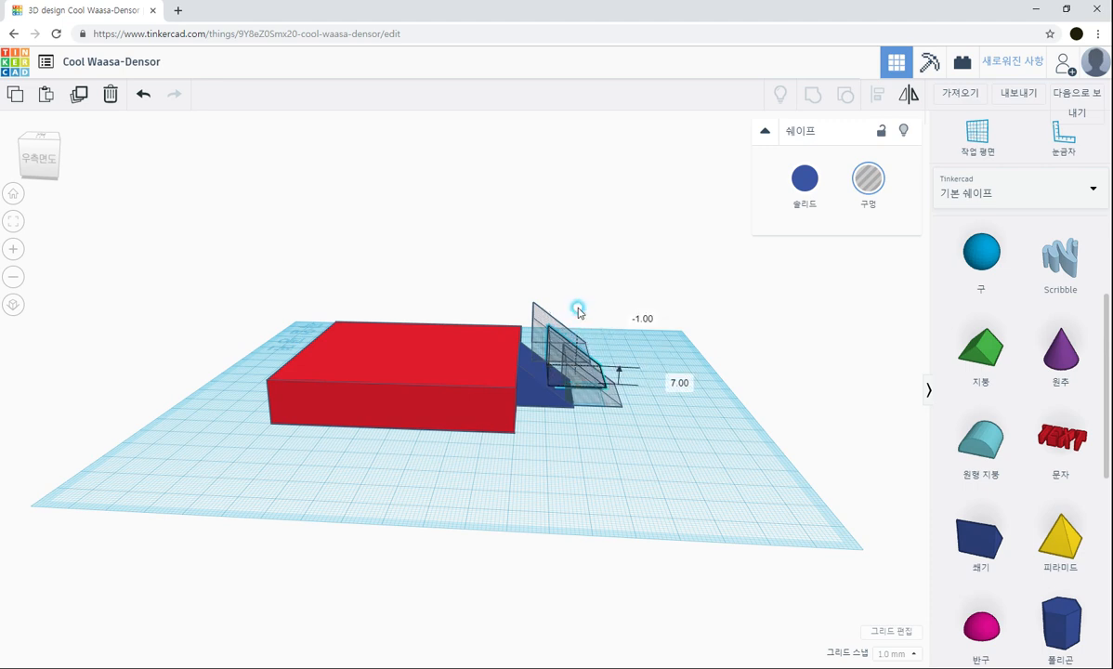
left_click_drag(578, 312, 561, 307)
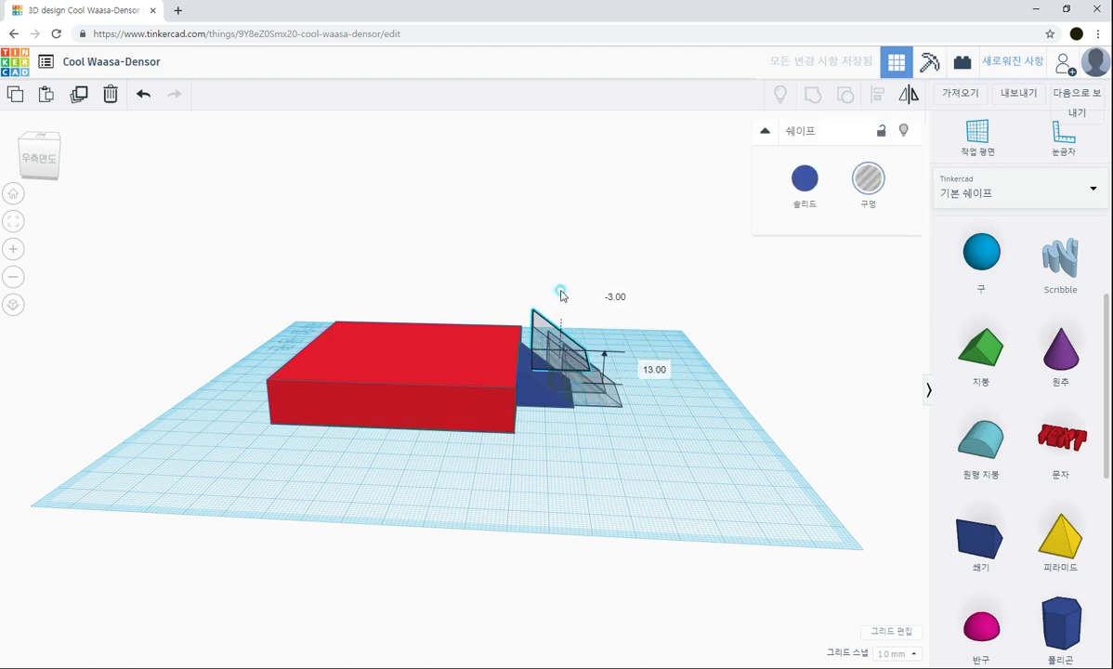
left_click_drag(559, 299, 560, 304)
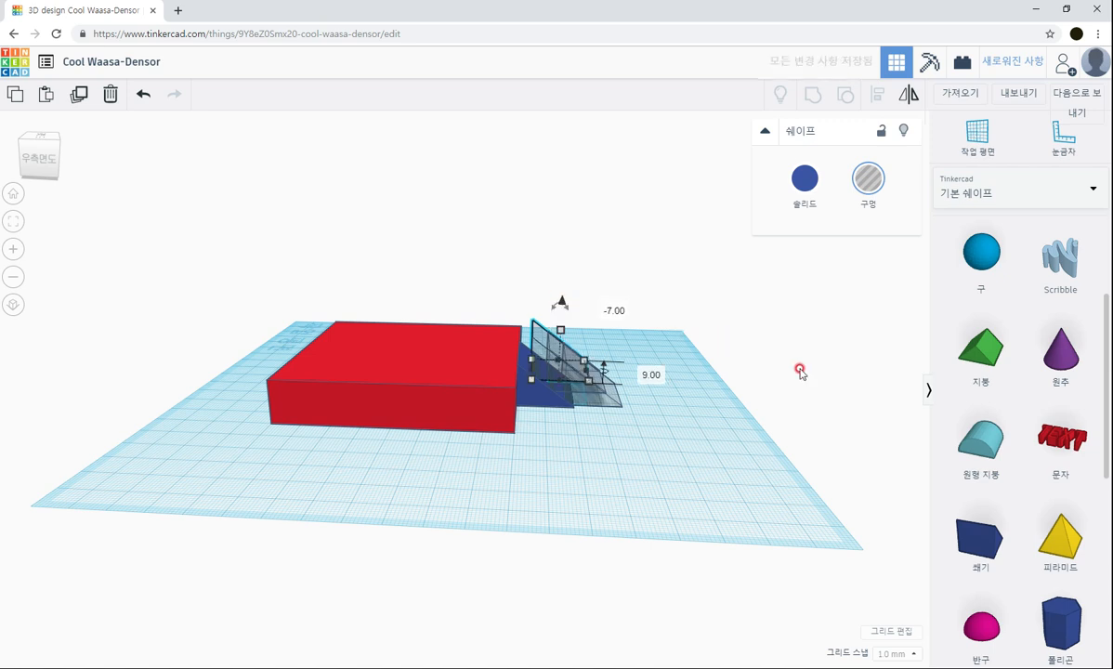
left_click(746, 492)
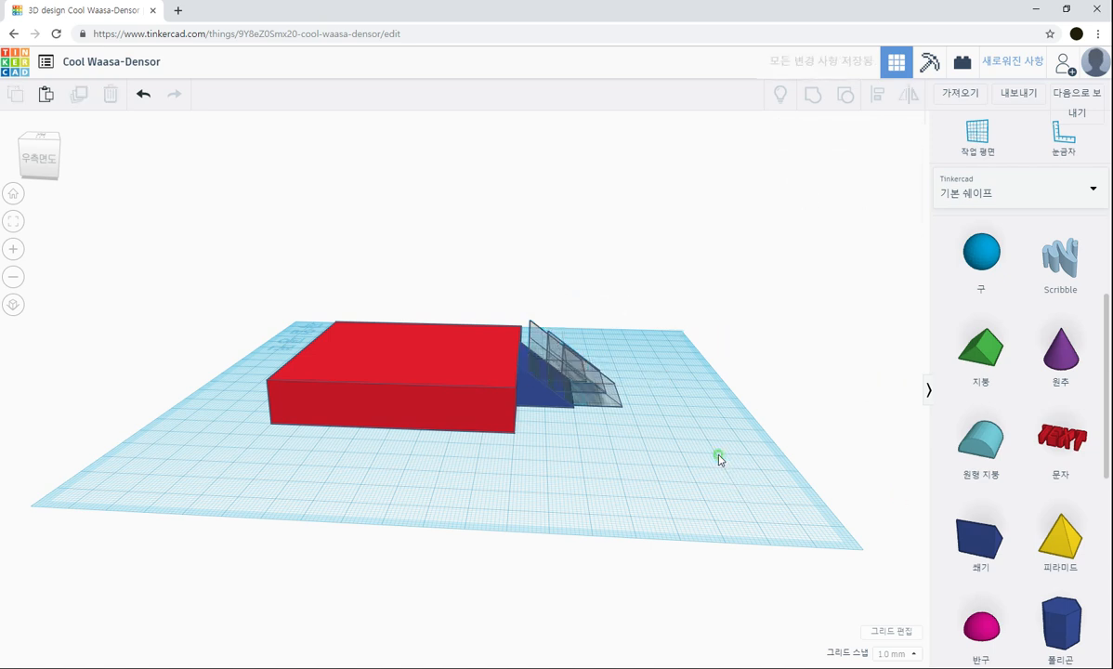
Step: Try cutting steps by grouping the solid wedge with the three wedge holes, and undo the grouping
right_click_drag(721, 459, 708, 520)
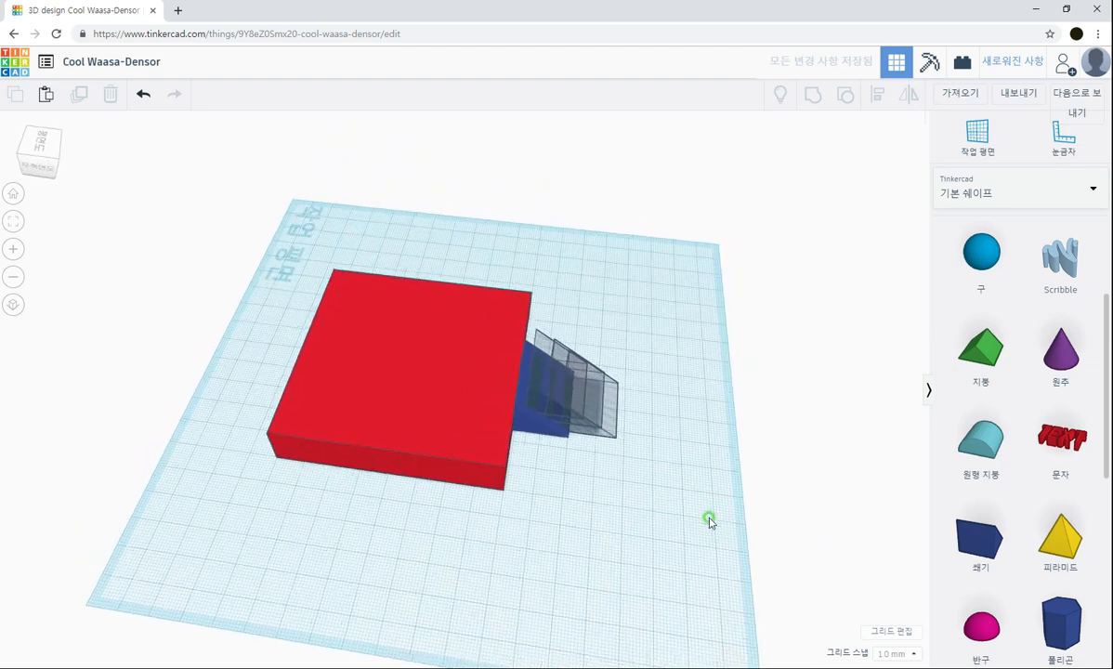
right_click_drag(638, 514, 605, 439)
left_click(560, 370)
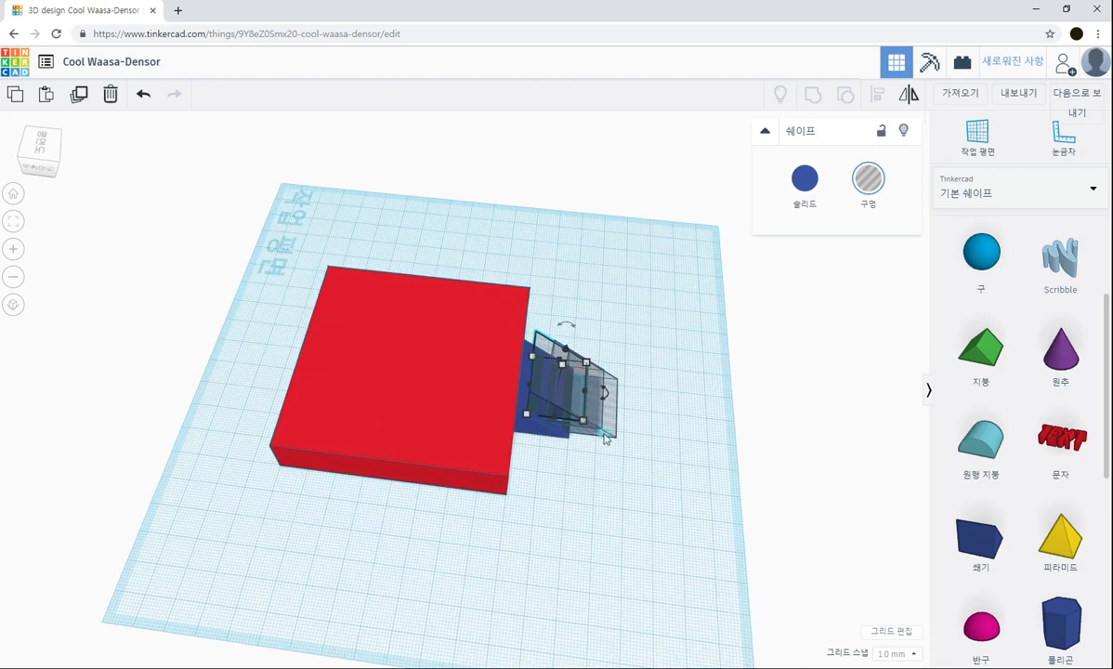
left_click_drag(619, 484, 540, 287)
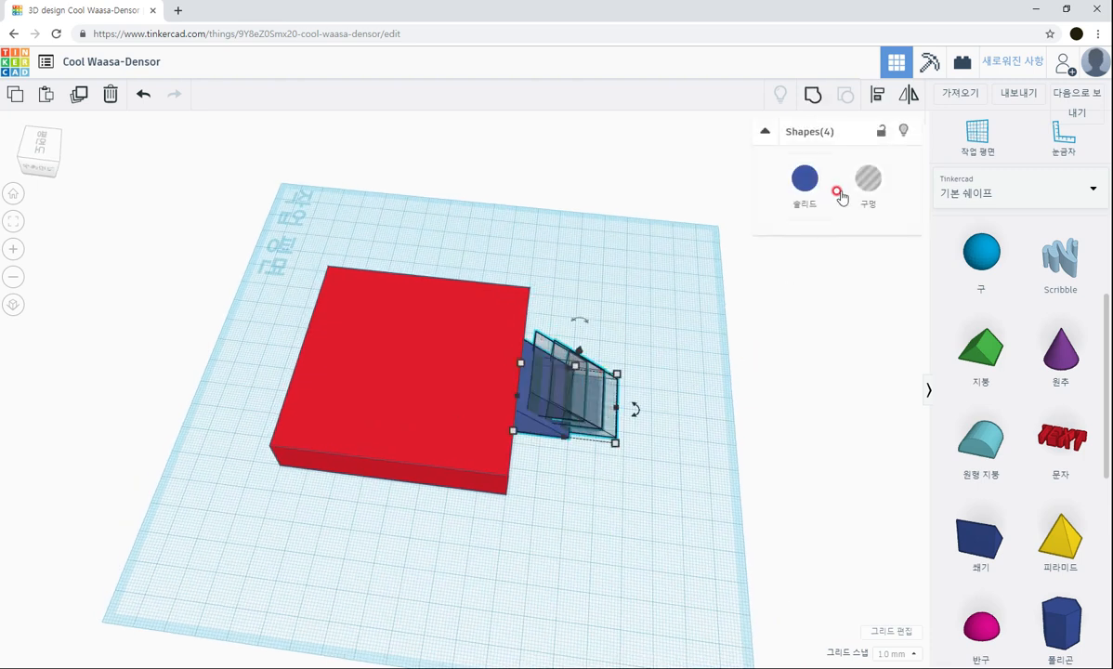
left_click(813, 94)
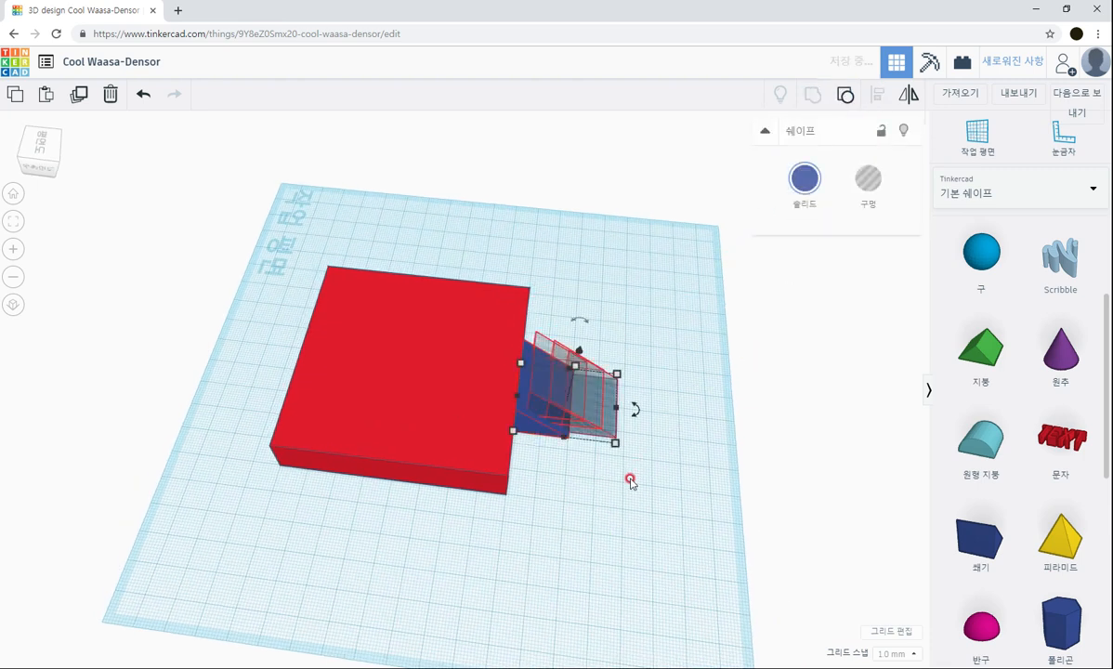
left_click(631, 481)
right_click_drag(628, 455, 630, 405)
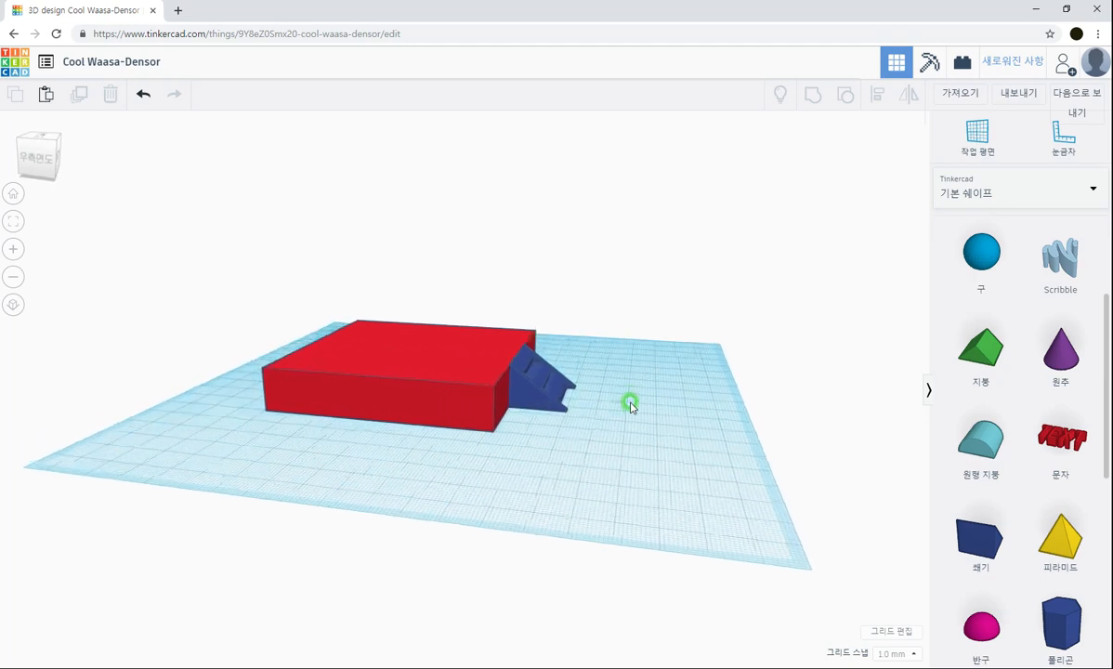
left_click(546, 405)
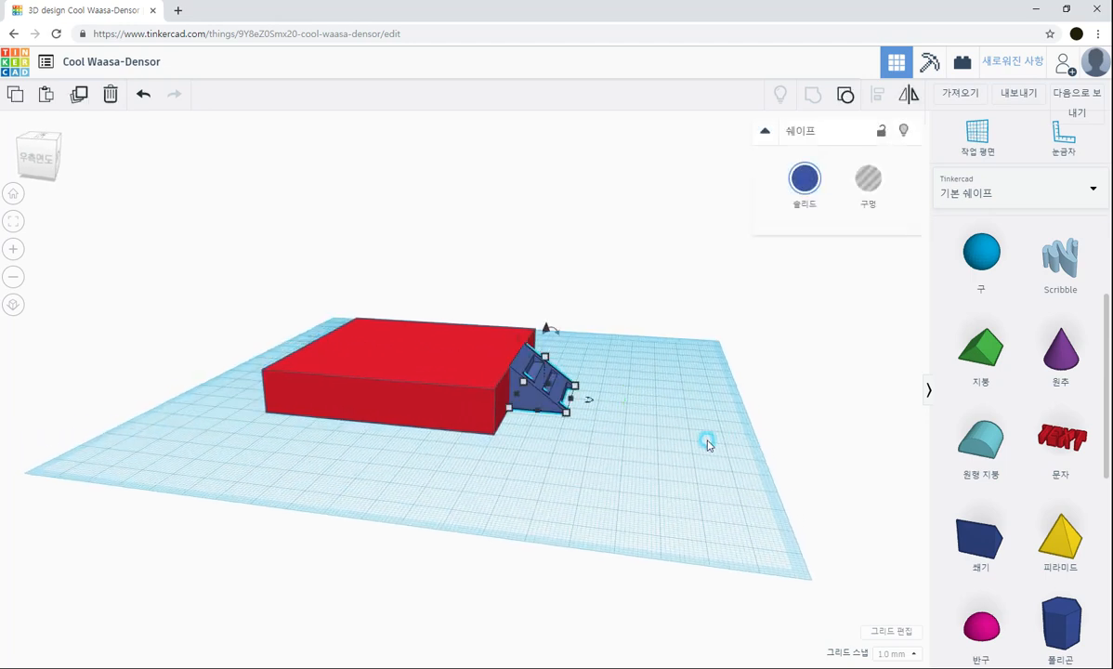
key("ctrl+z")
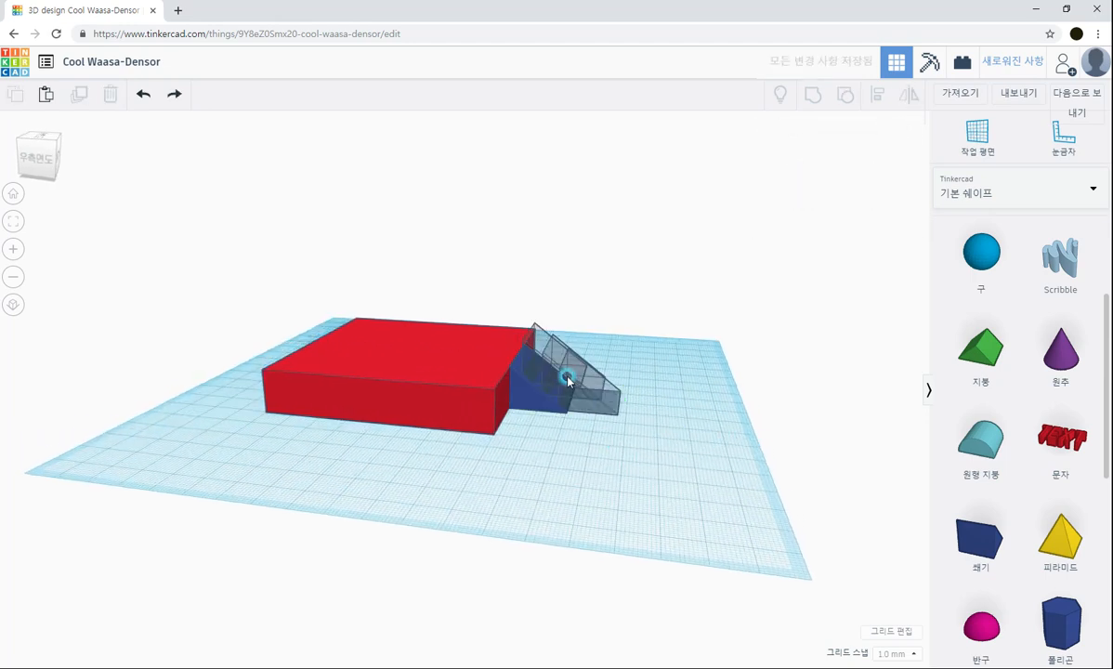
Step: Lower the middle wedge hole by 1 mm to a height of 4 mm above the workplane
left_click(556, 371)
right_click_drag(671, 405, 711, 370)
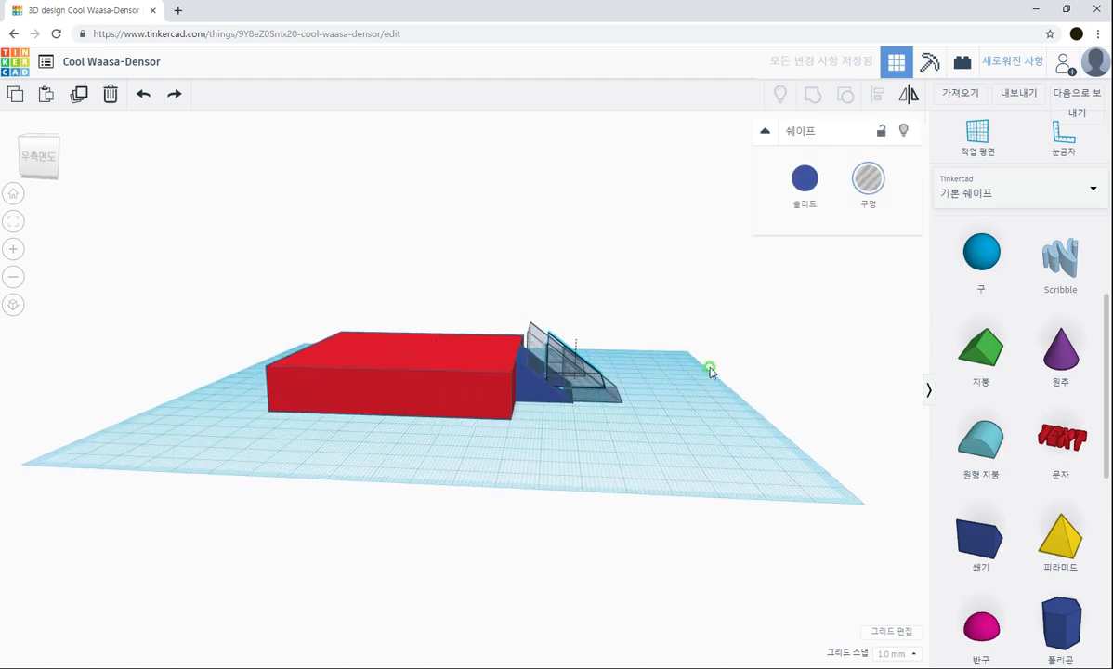
left_click_drag(576, 309, 578, 313)
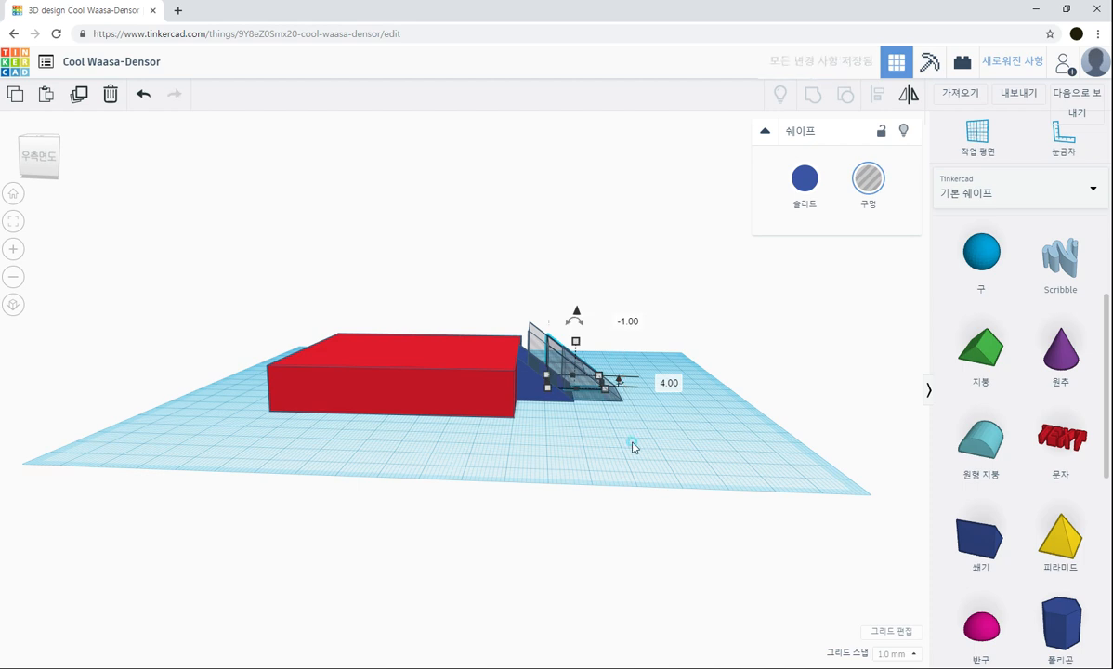
left_click(634, 445)
Step: Group the solid wedge with the three wedge holes to cut steps into it
right_click_drag(635, 445, 651, 475)
left_click_drag(547, 309, 648, 446)
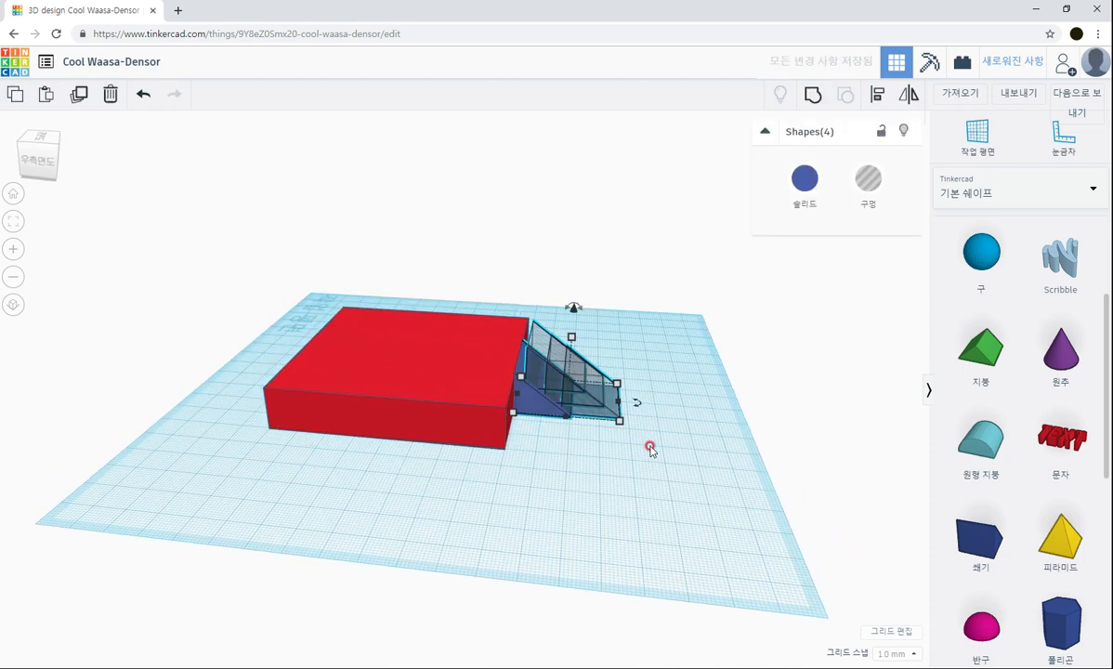
left_click(813, 94)
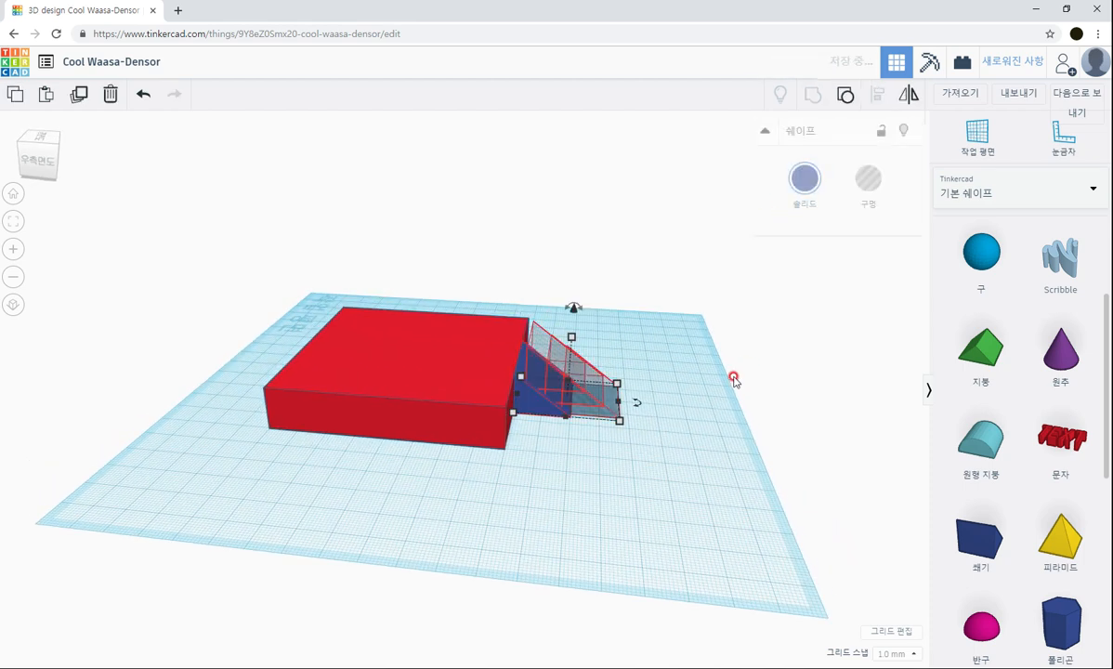
left_click(732, 377)
Step: Copy the stepped wedge 105 mm to the opposite side of the red box and mirror the copy to face outward
right_click_drag(666, 437, 547, 388)
left_click(547, 389)
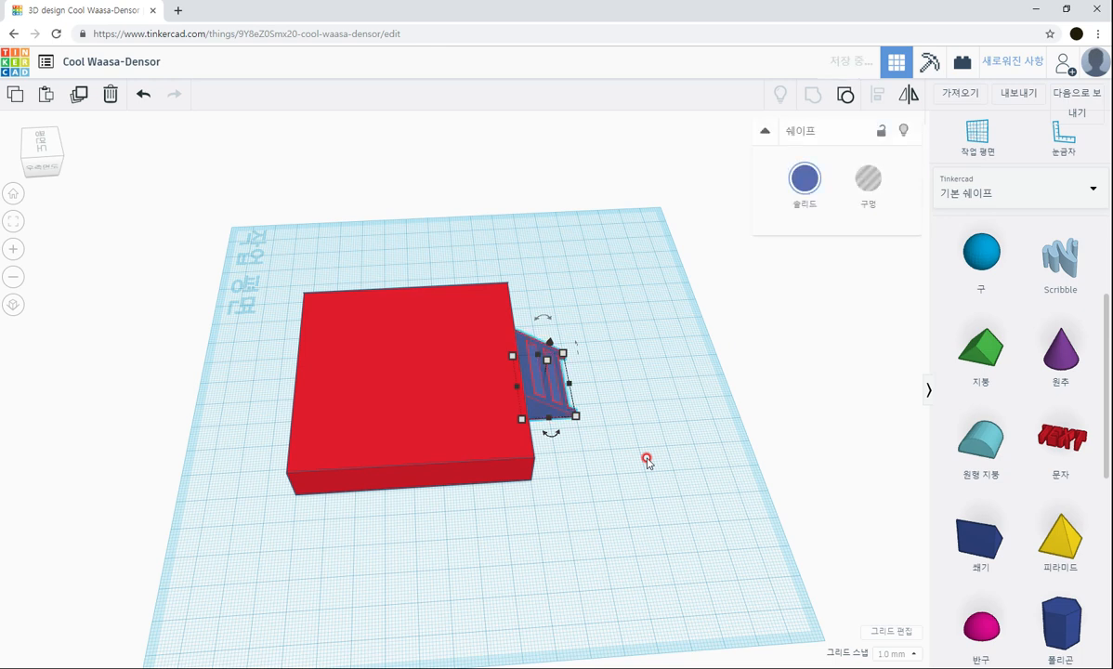
left_click_drag(545, 396, 246, 390, "alt")
left_click(908, 94)
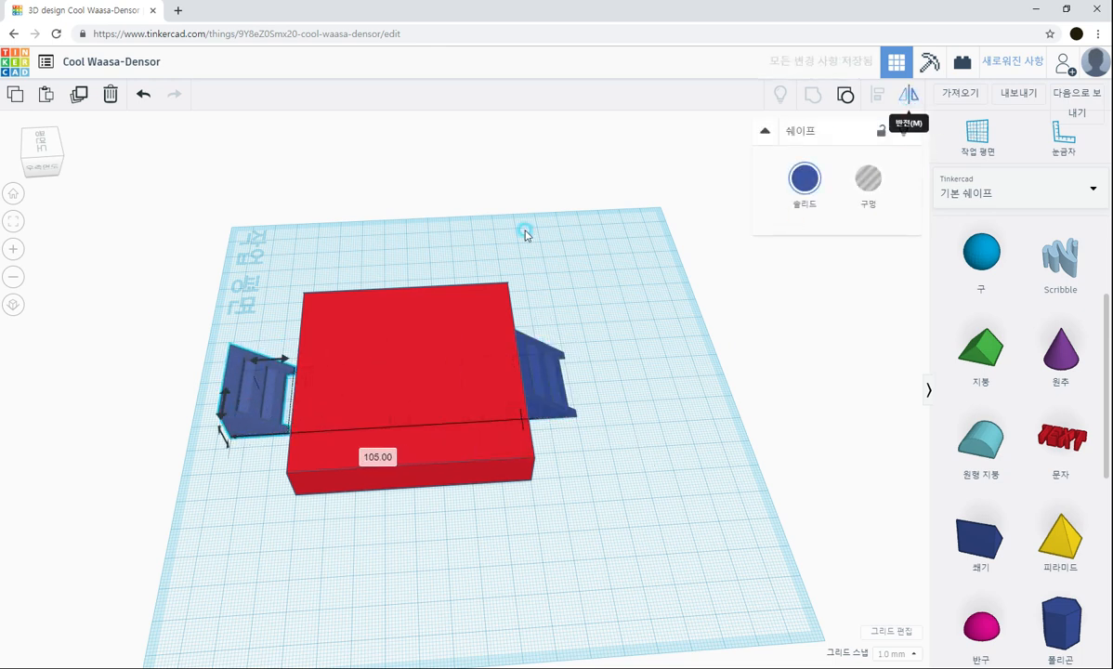
left_click(284, 367)
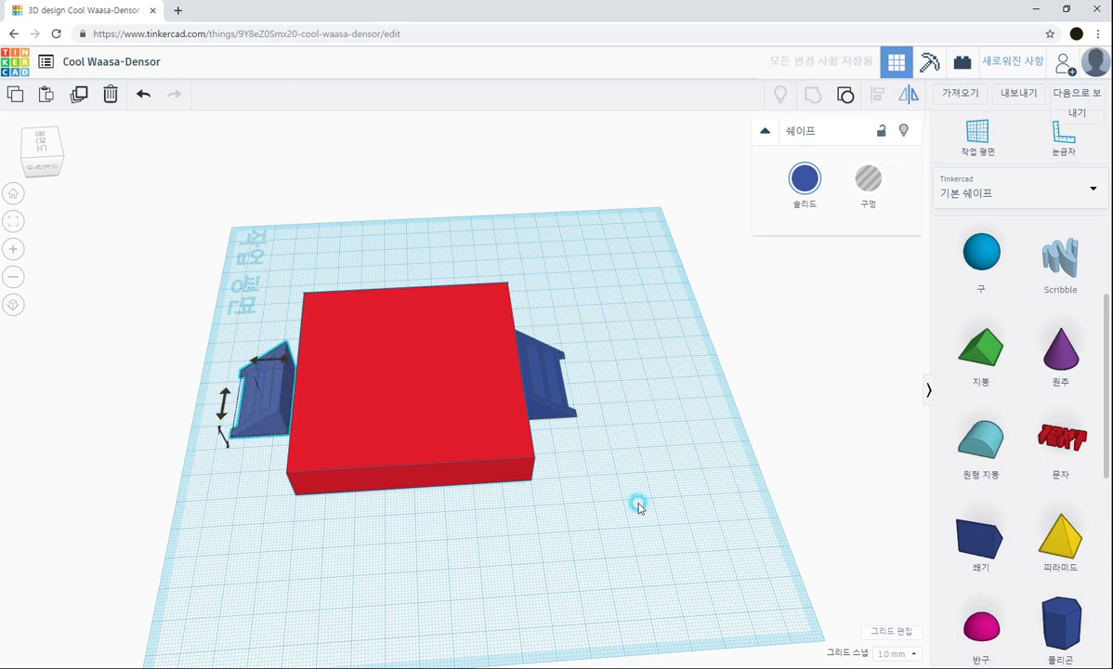
right_click_drag(598, 473, 612, 449)
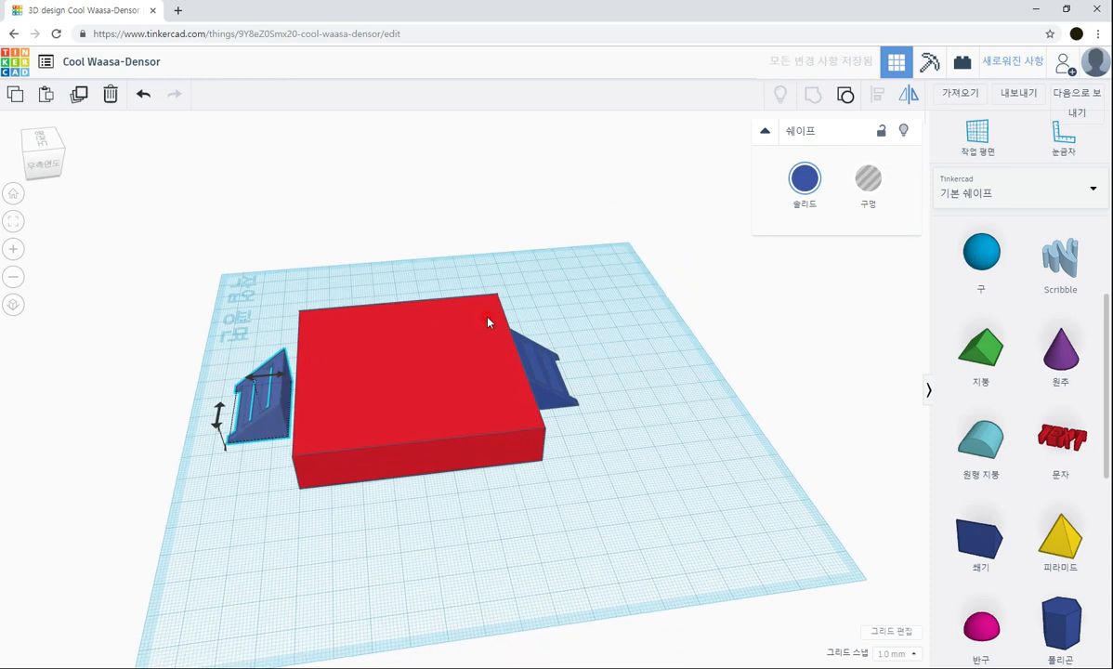
left_click(312, 585)
Step: Nudge the mirrored staircase up against the red box's side and select both staircases together
left_click(265, 425)
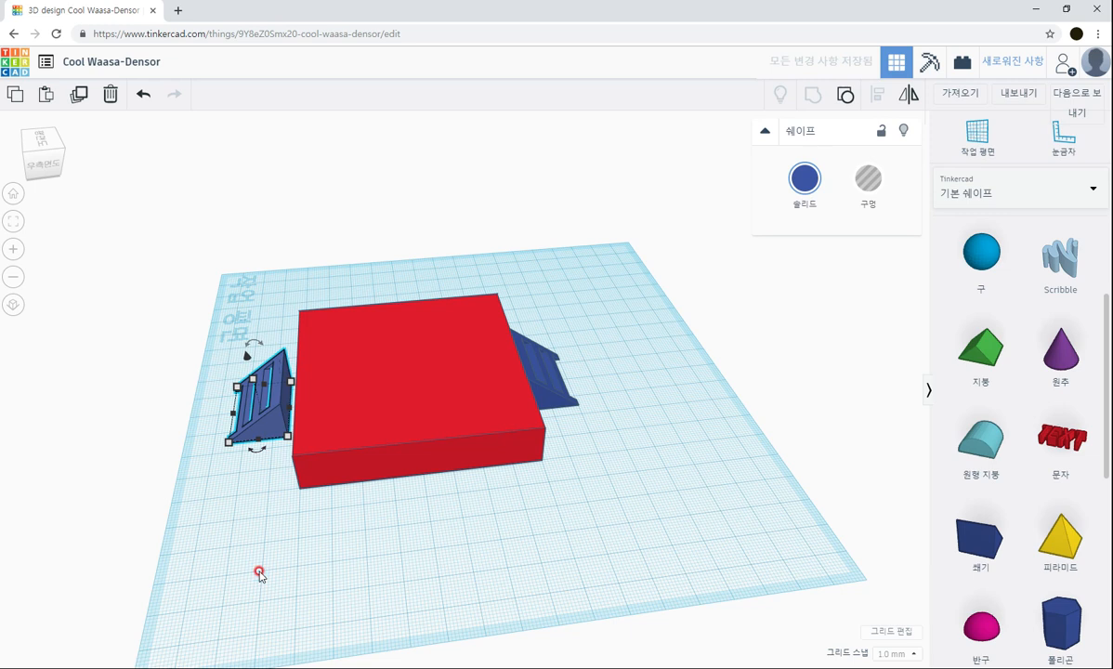
key("Right")
key("Right")
key("Right")
key("Right")
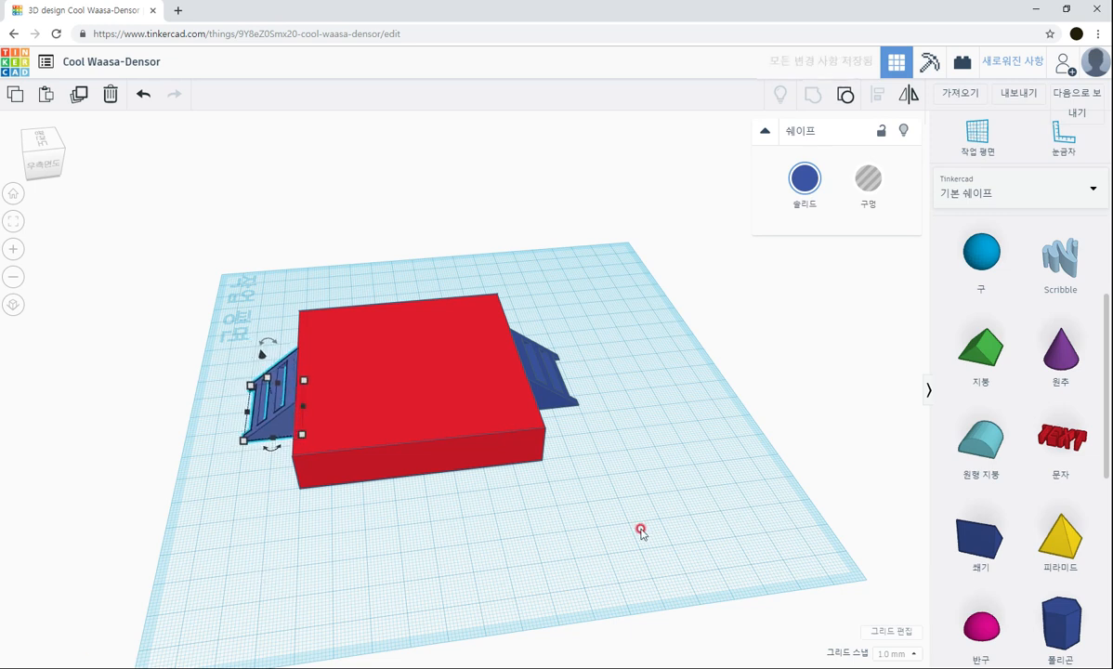
left_click(531, 381, "shift")
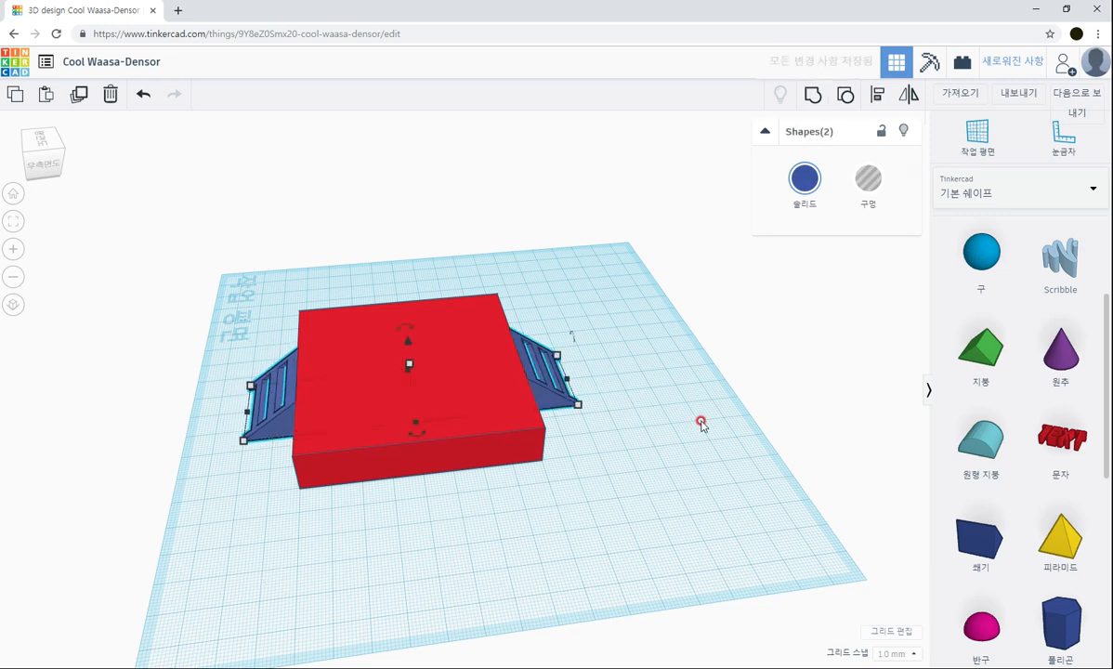
Step: Duplicate the pair of staircases and rotate the copy 90° to fit the red block's other two sides
right_click_drag(683, 417, 622, 444)
mouse_move(586, 416)
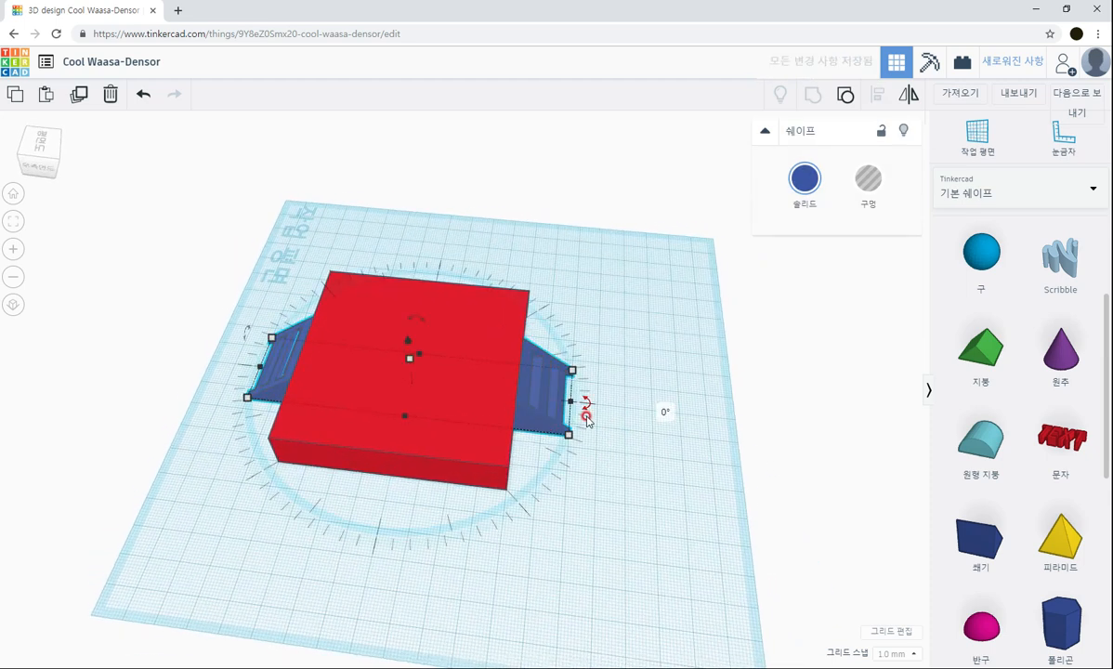
left_click_drag(589, 405, 546, 454)
left_click_drag(397, 504, 406, 503)
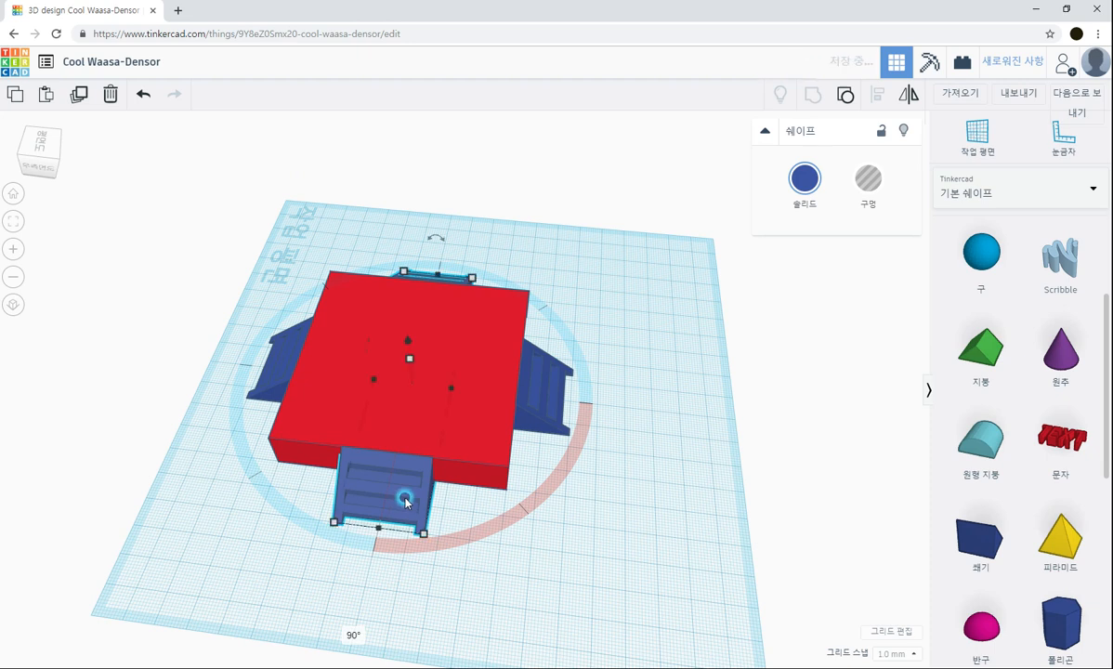
Step: Group the red block and all four staircases into a single red shape
right_click_drag(690, 510, 669, 487)
left_click_drag(234, 274, 656, 503)
key("ctrl+g")
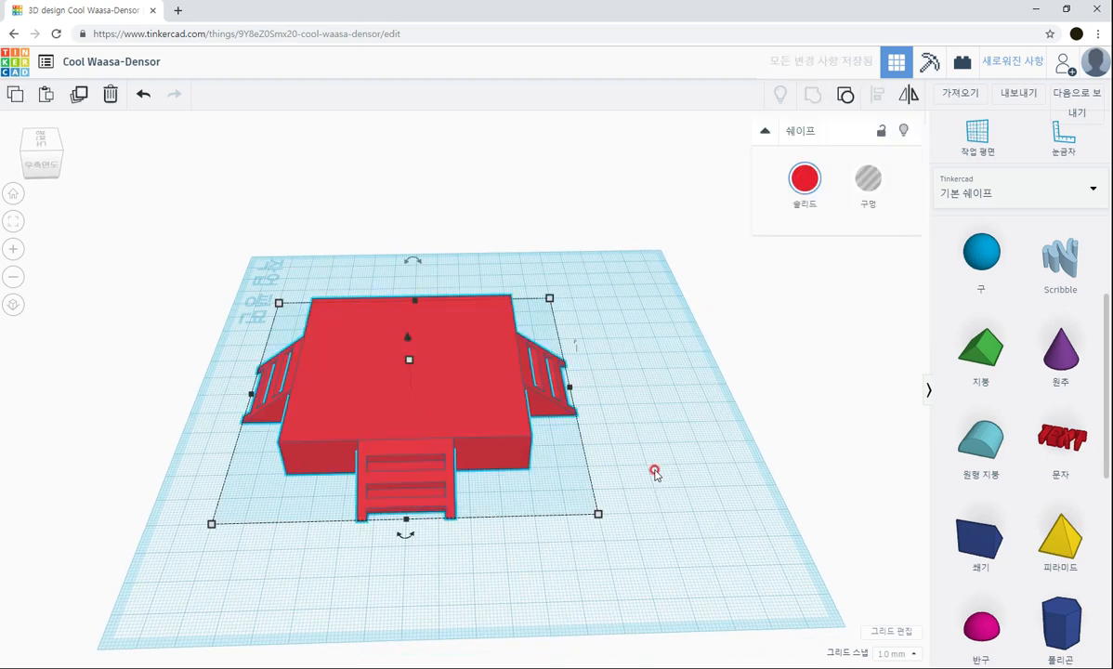
left_click(653, 467)
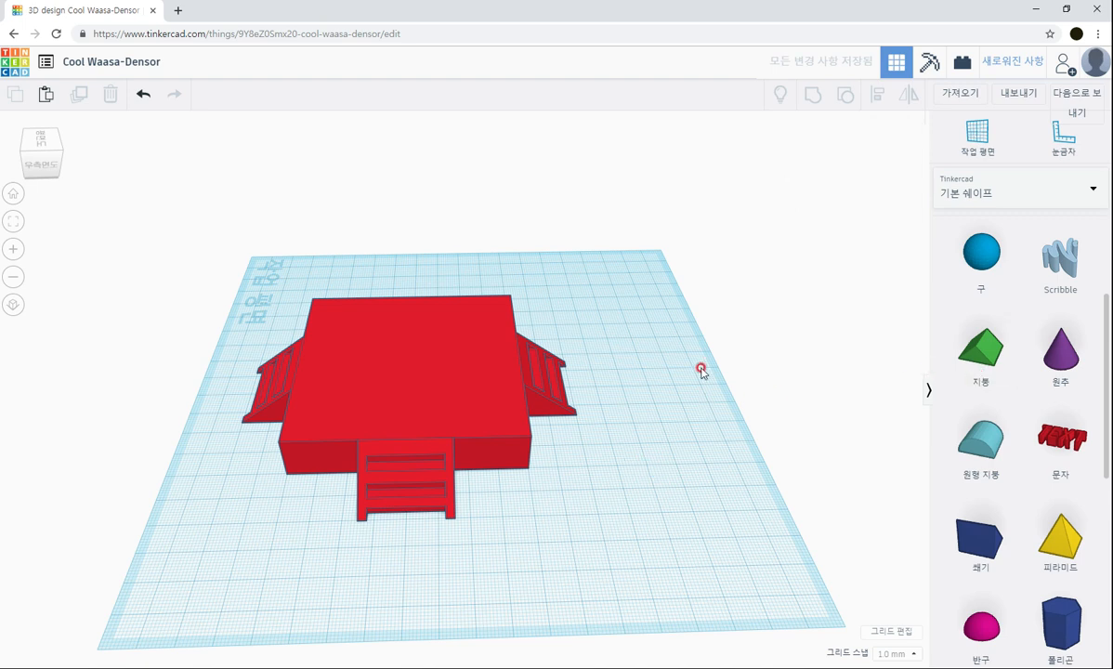
Step: Place the workplane on the red block's top face and add a solid box on it
left_click(976, 137)
left_click(397, 358)
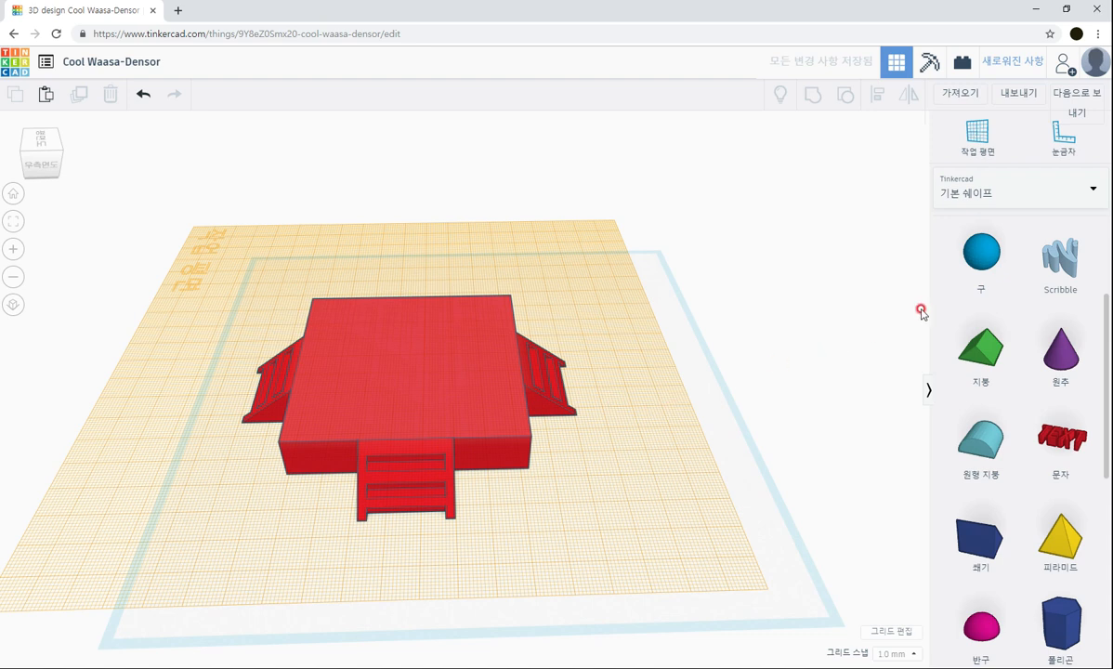
scroll(966, 390, "up", 2)
left_click_drag(981, 354, 389, 442)
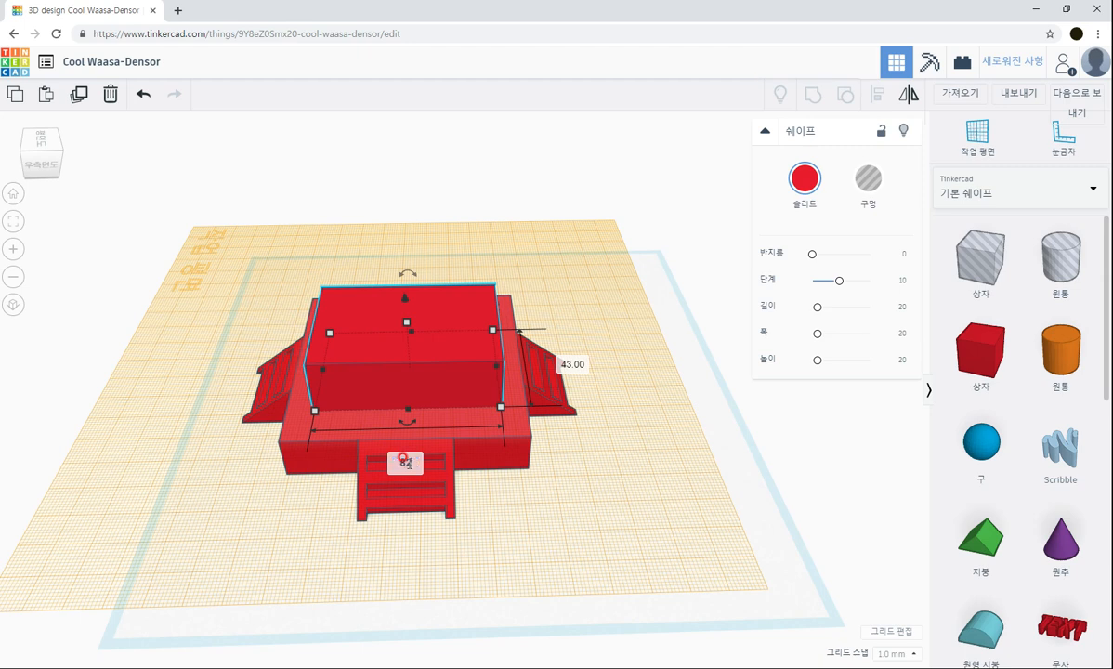
Step: Resize the new box into a flat slab 82 by 82 mm and 2 mm thick
key("Tab")
type("82")
key("Return")
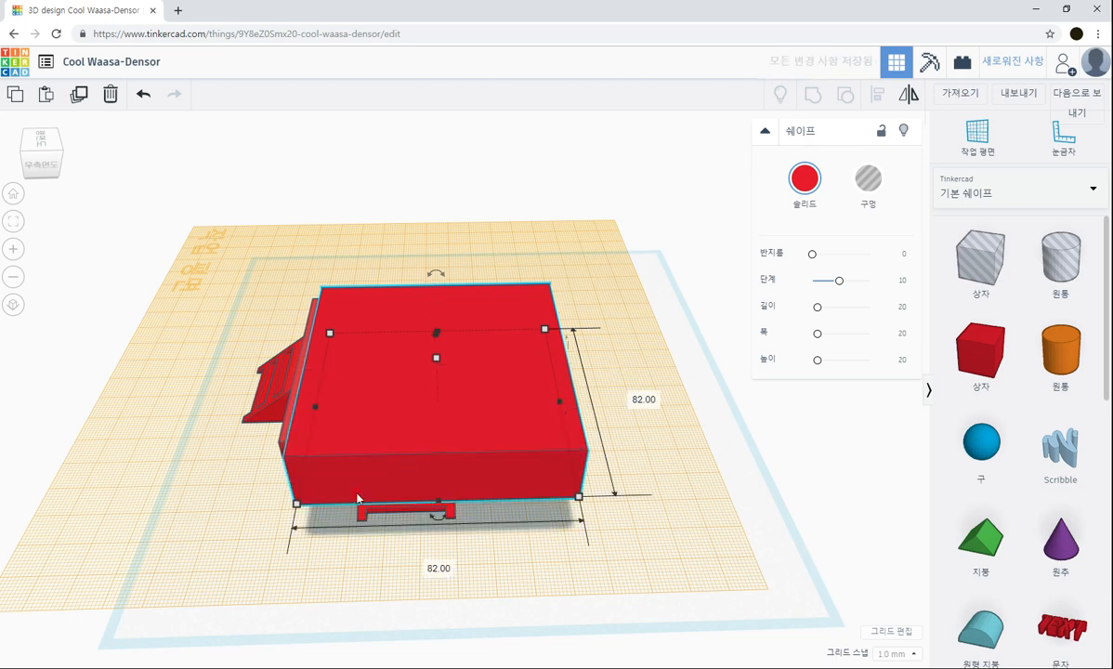
left_click_drag(436, 356, 441, 400)
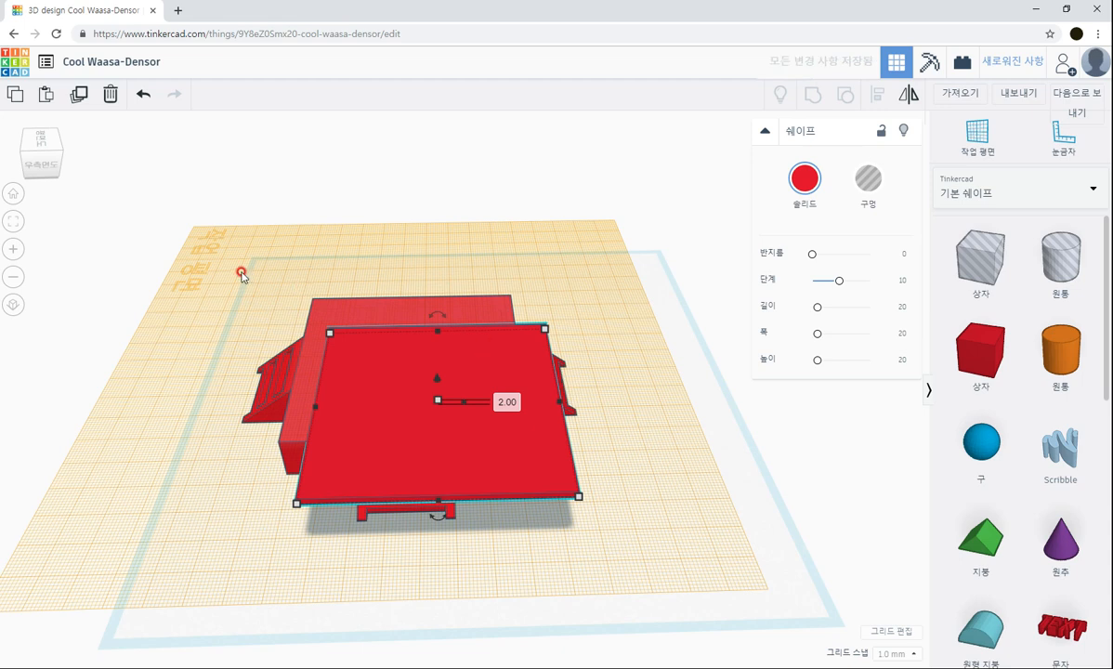
Step: Align the slab with the staircase base so that it is centered in both horizontal directions
left_click_drag(241, 274, 635, 525)
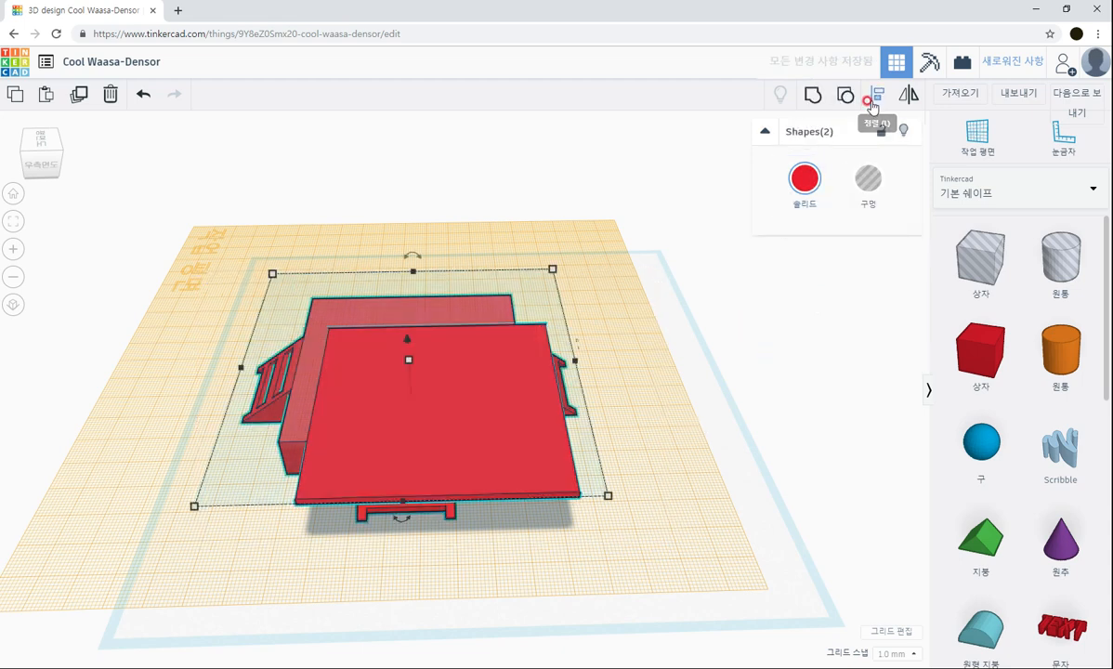
left_click(873, 108)
left_click(223, 368)
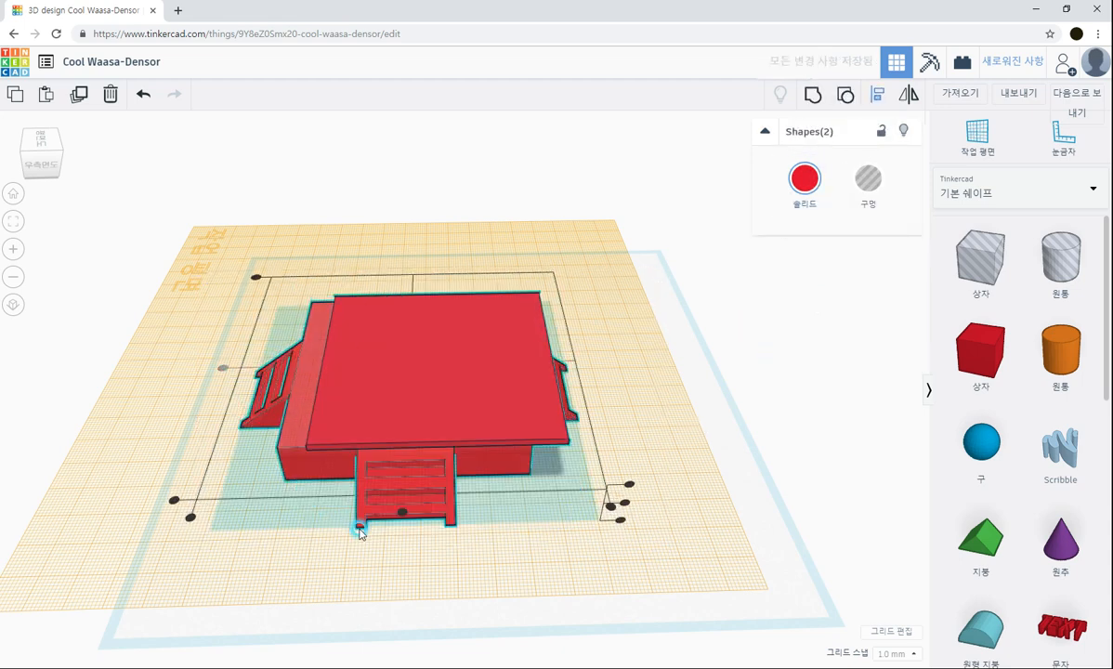
right_click_drag(406, 543, 885, 408)
left_click(402, 544)
left_click(449, 564)
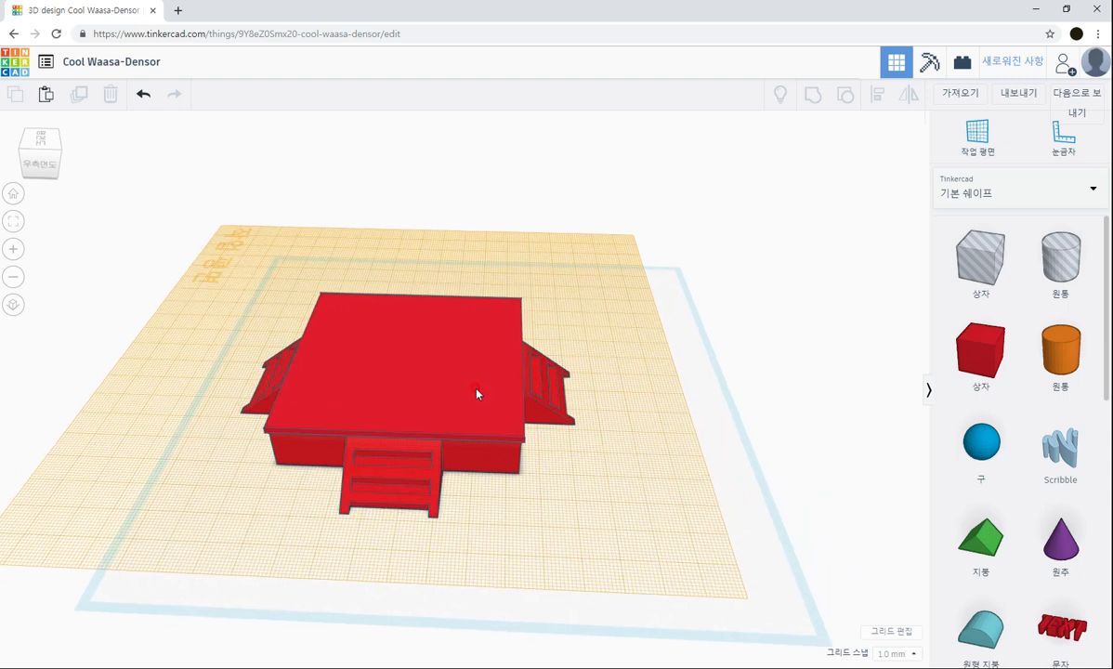
Step: Switch the shape library to all shape generators and browse to page 13 for the square pillar grid
right_click_drag(582, 501, 967, 395)
left_click(1007, 196)
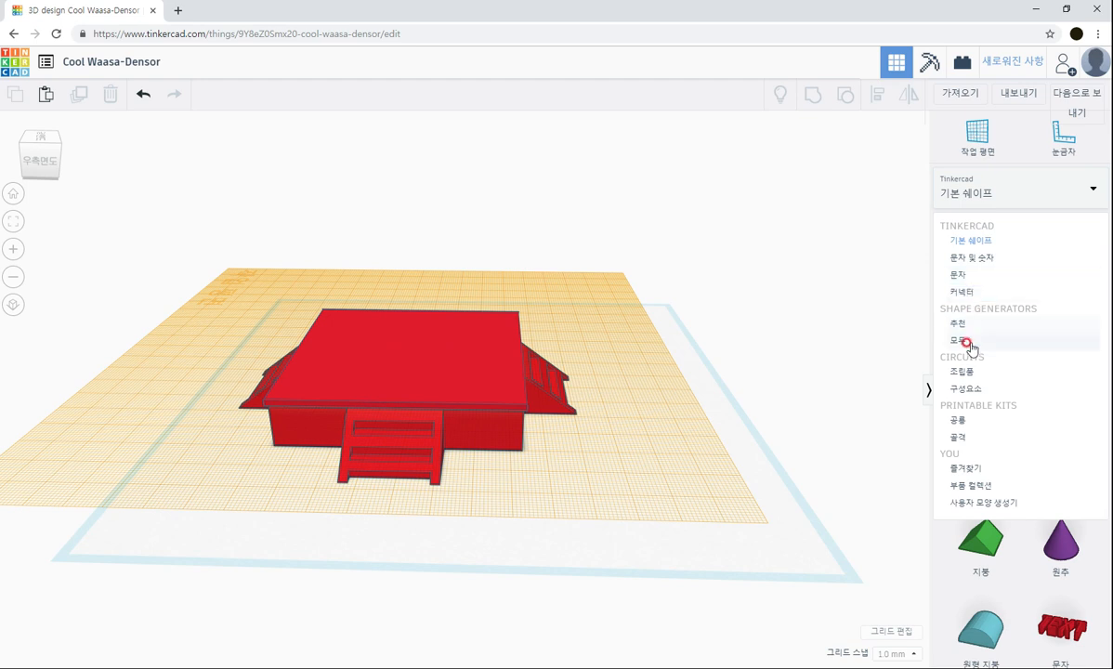
left_click(962, 345)
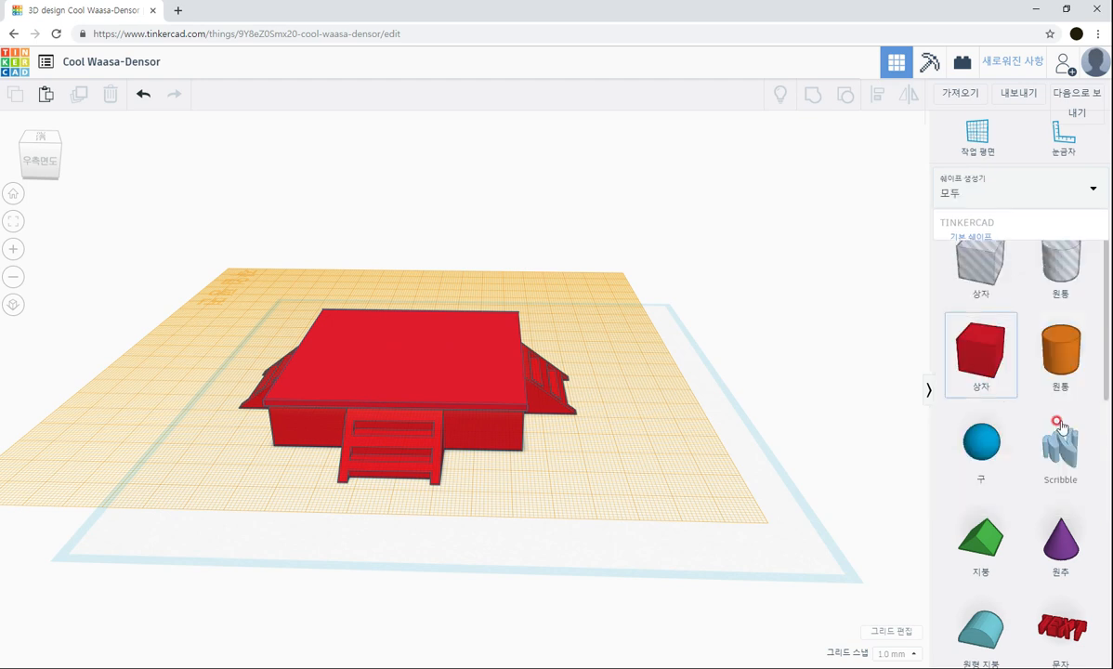
left_click_drag(1107, 348, 1106, 426)
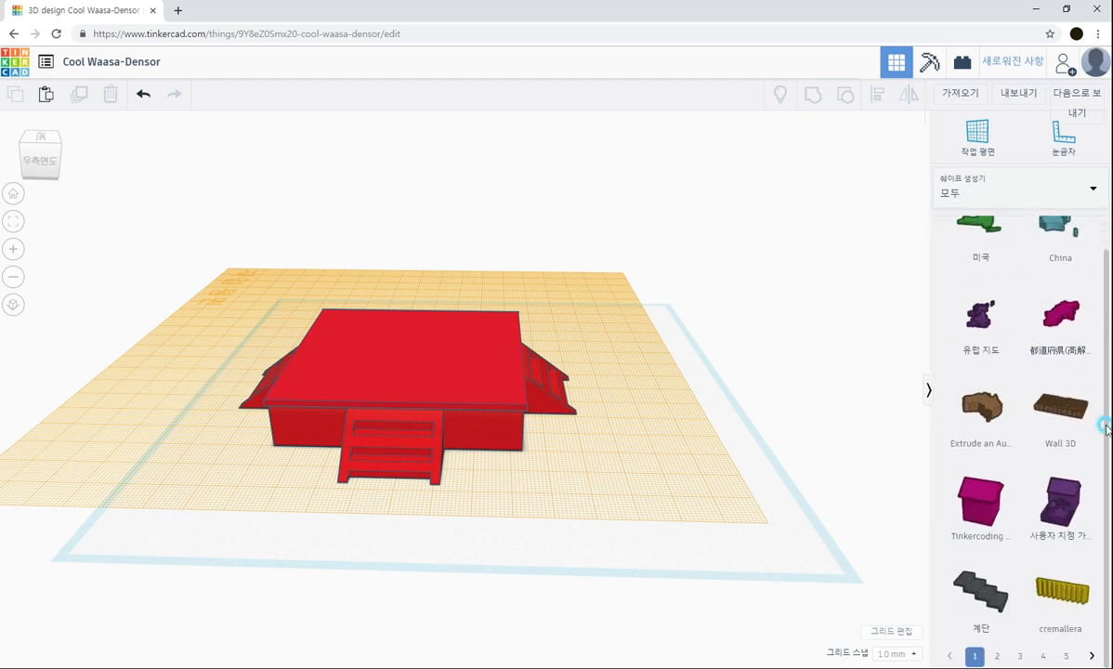
left_click(1065, 658)
left_click(1065, 658)
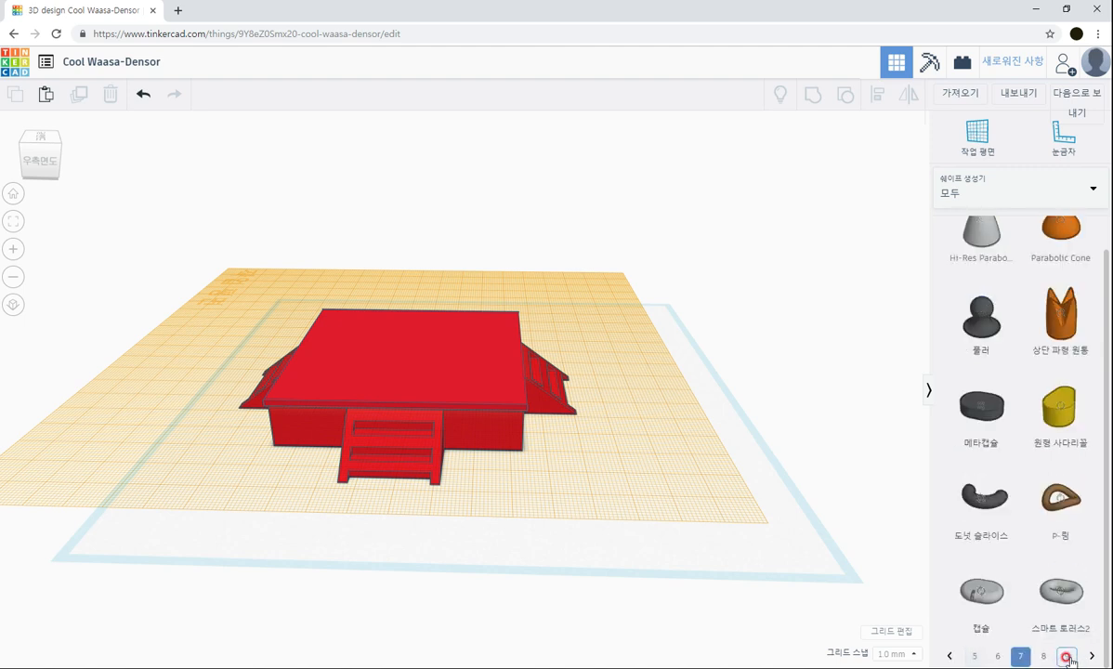
left_click(1066, 658)
left_click(1067, 658)
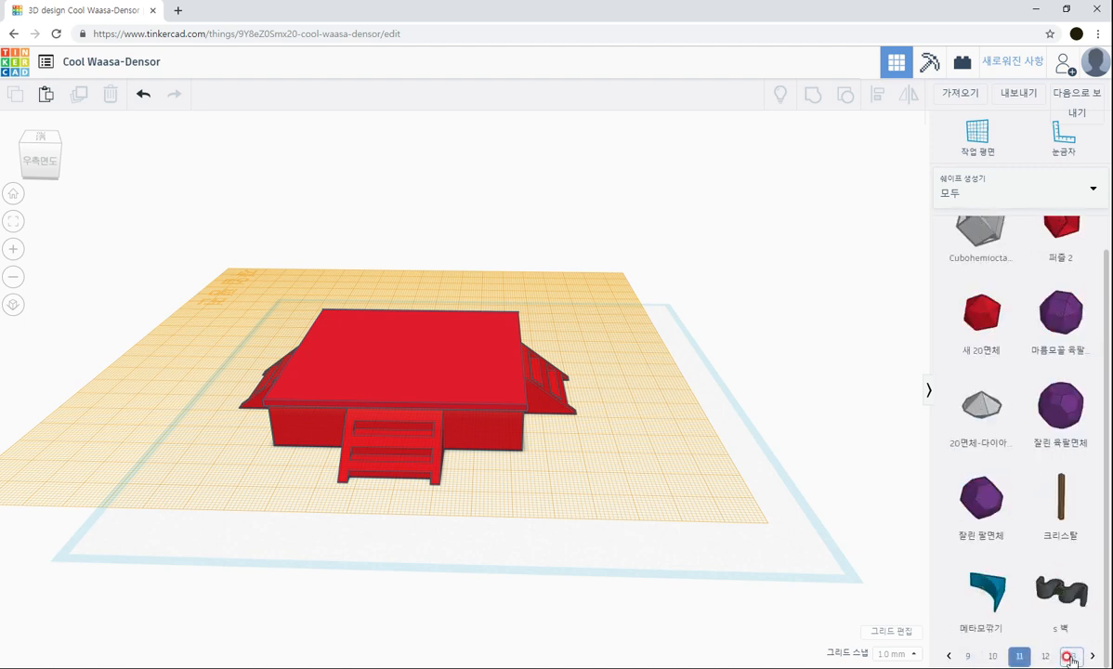
left_click(1067, 658)
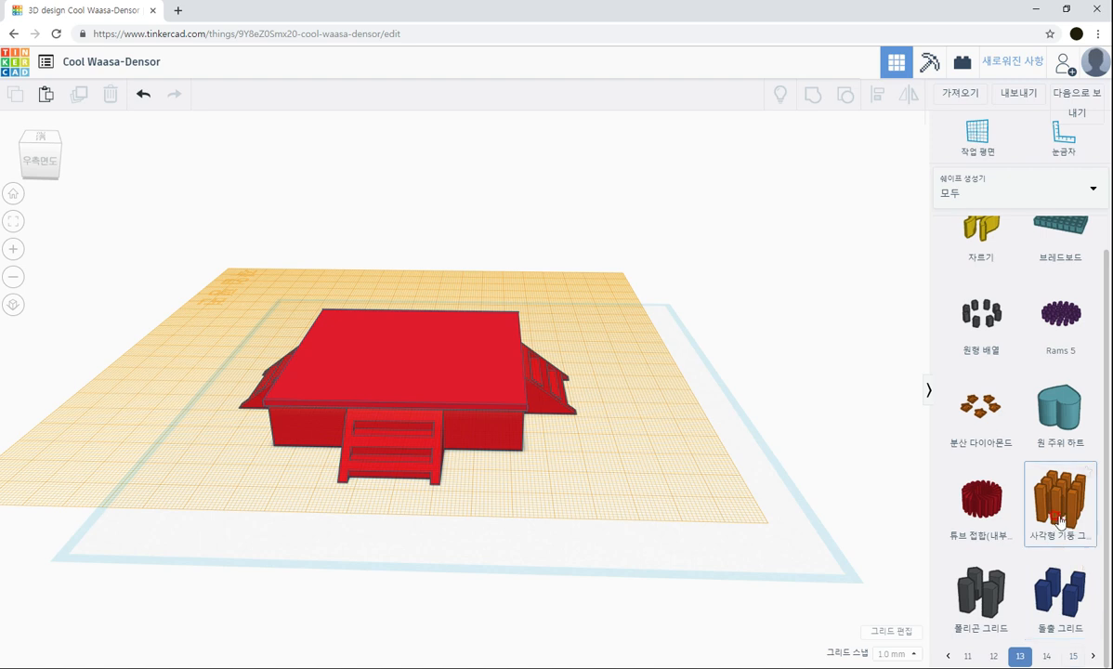
Step: Place the workplane on top of the slab and add a square pillar grid there
left_click_drag(1064, 512, 944, 202)
left_click(981, 143)
left_click(392, 341)
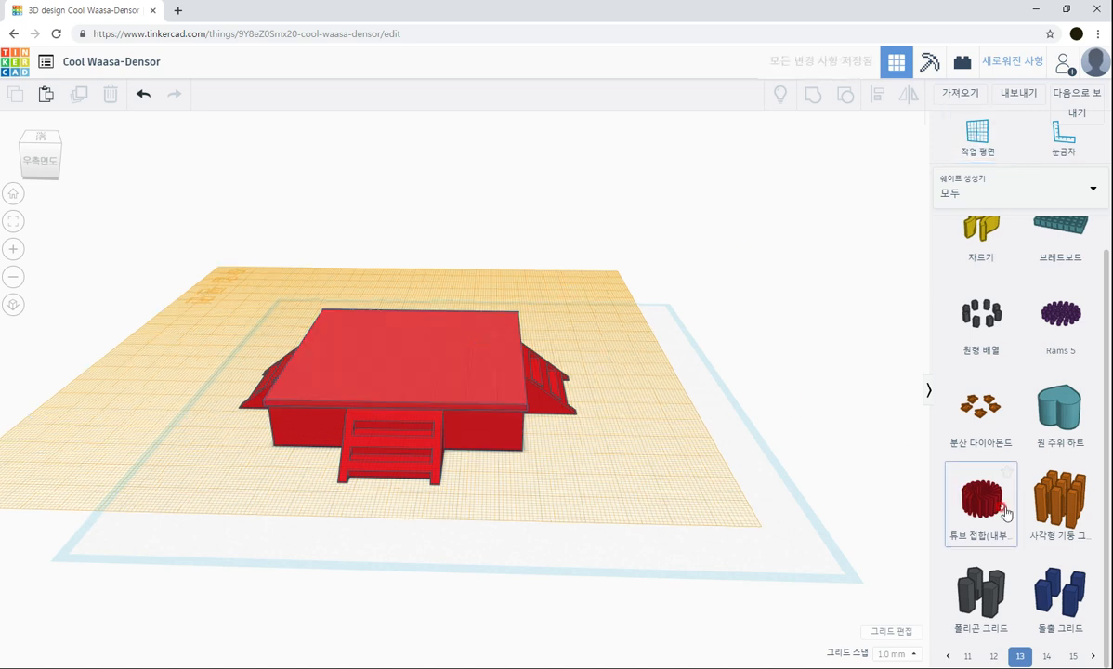
left_click_drag(1040, 499, 368, 344)
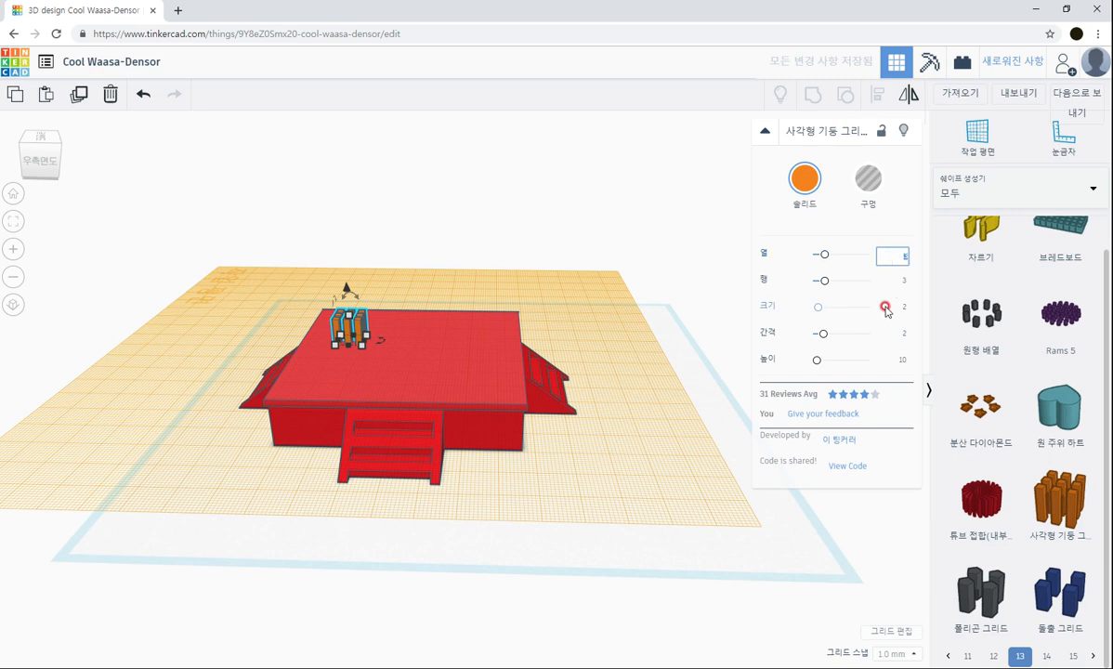
Step: Set the pillar grid to 2 columns and 2 rows with a spacing of 1
key("BackSpace")
type("2")
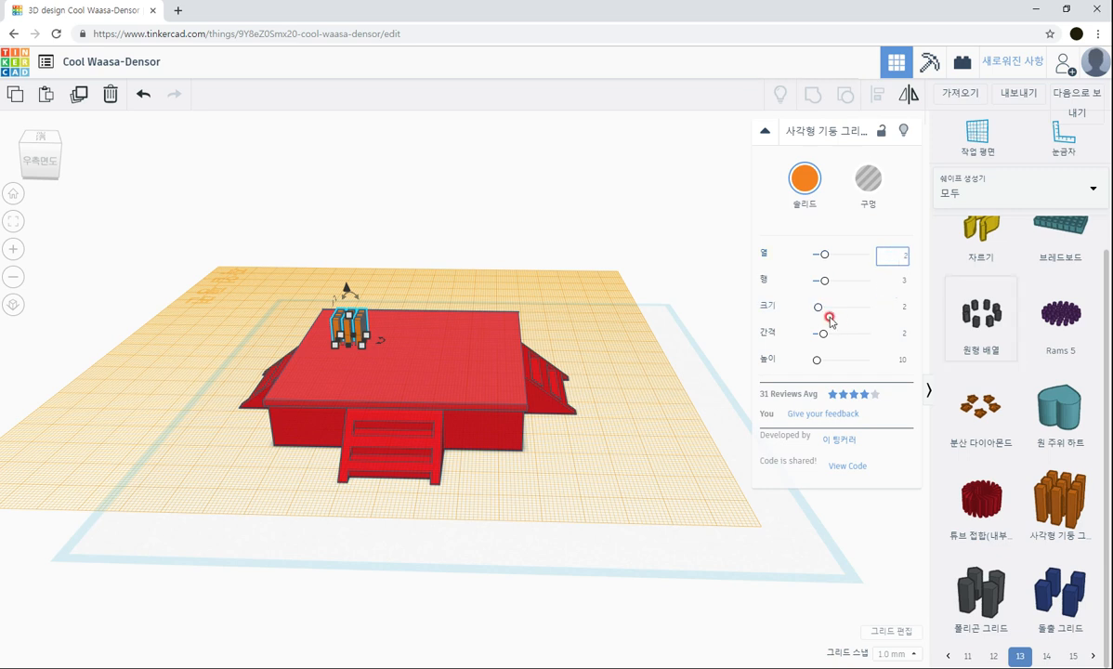
left_click(900, 281)
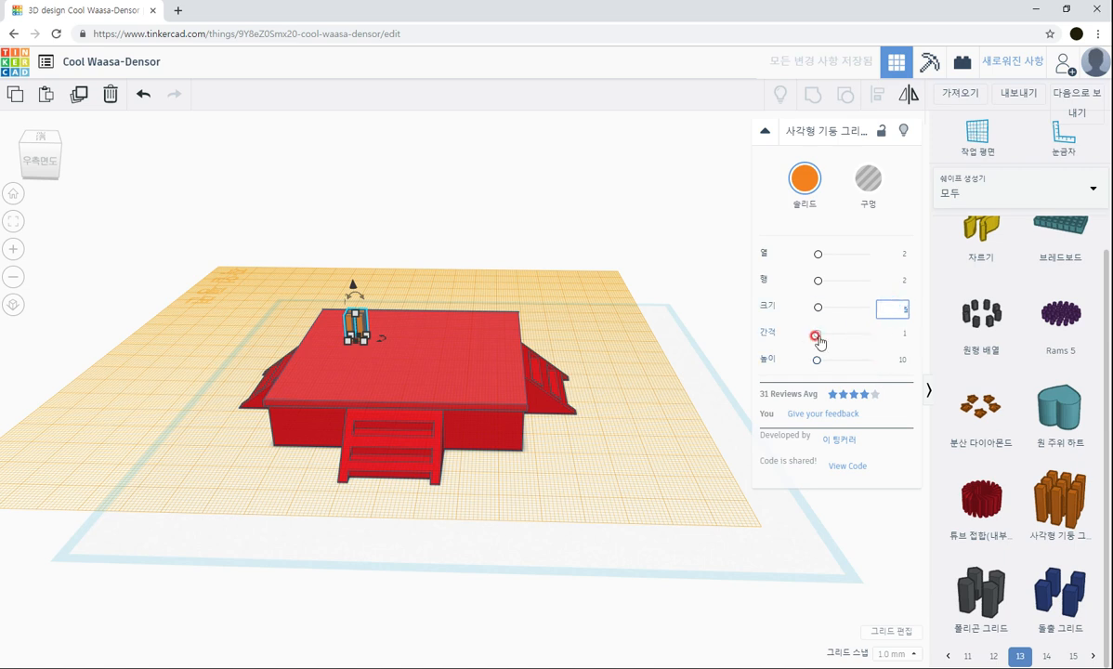
Step: Resize the pillar grid to 60 by 60 mm and stretch it to about 30 mm tall
left_click_drag(362, 344, 489, 379)
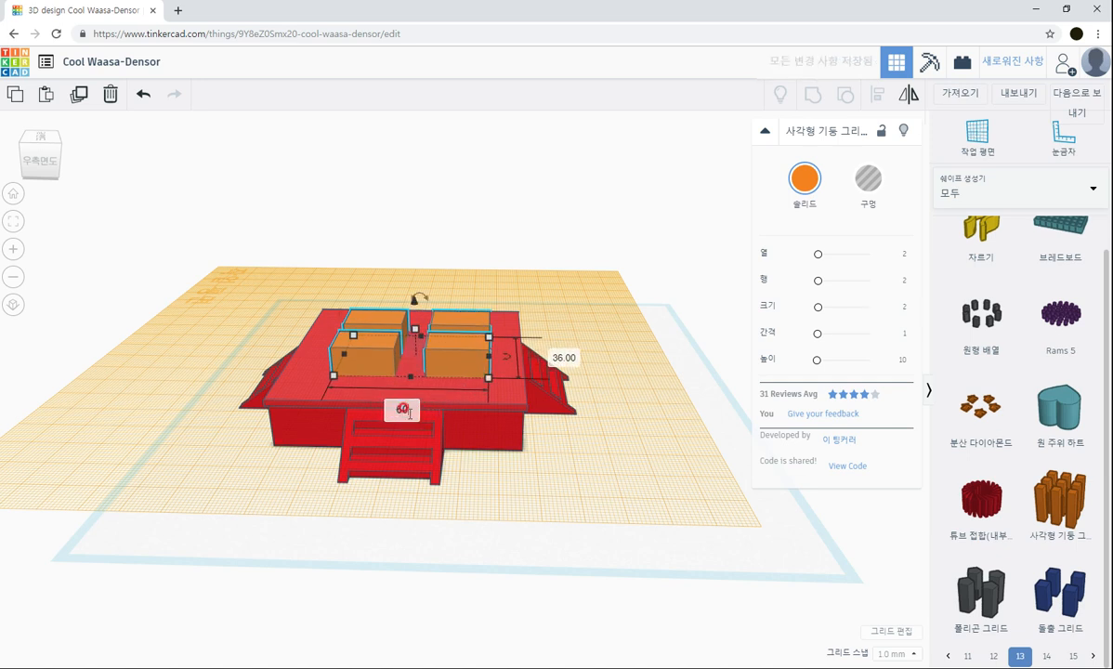
key("Tab")
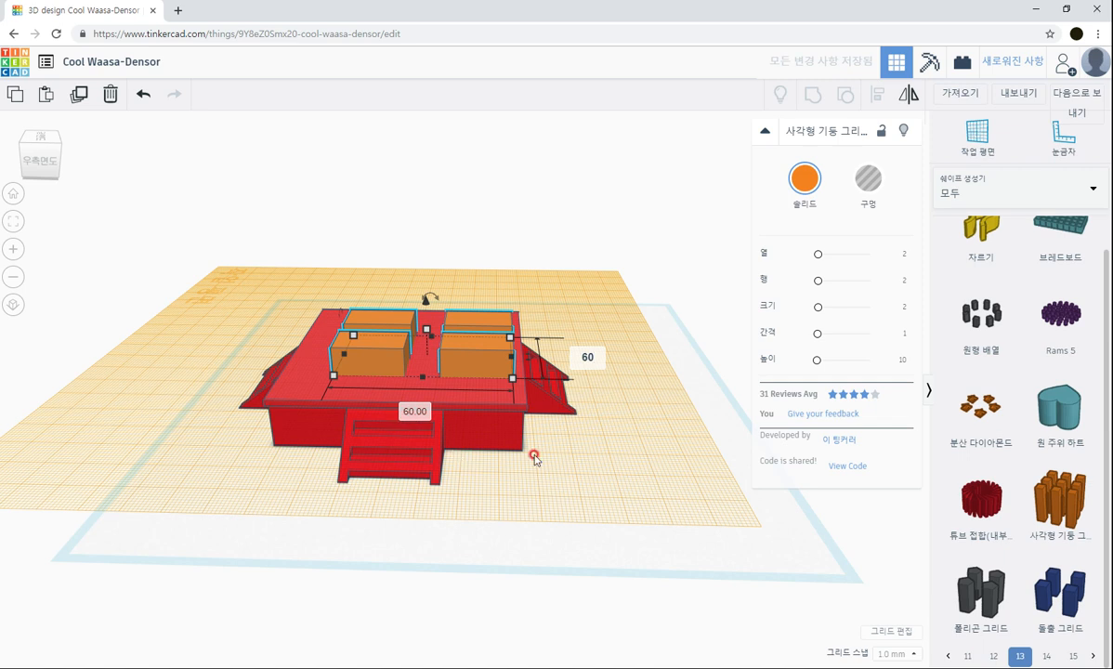
key("Return")
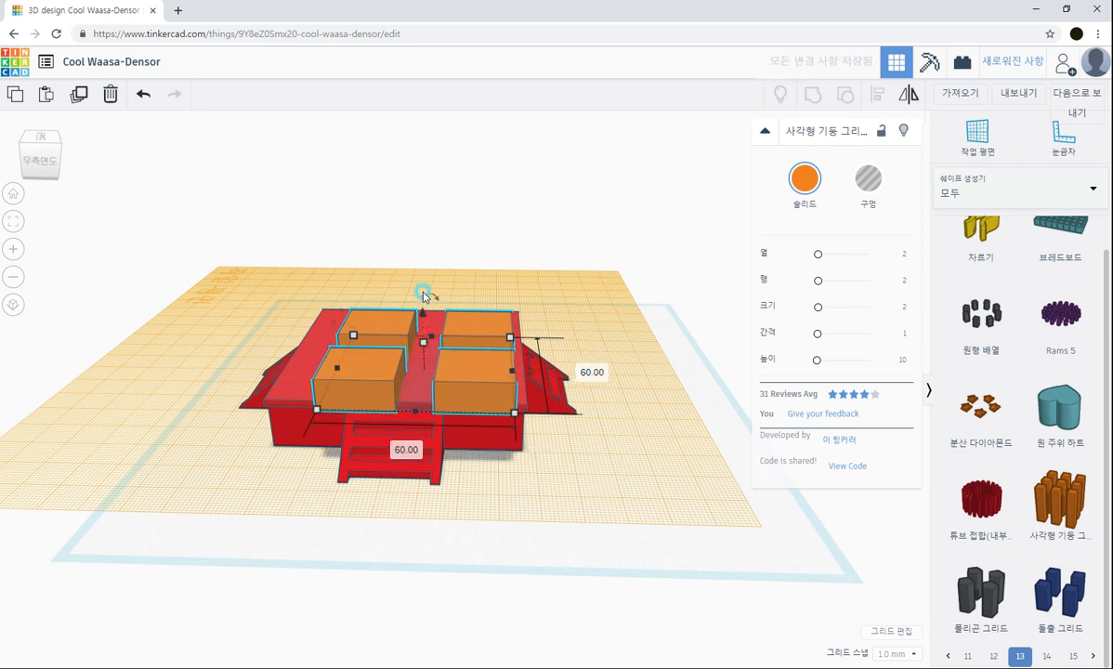
left_click_drag(424, 346, 421, 284)
left_click(501, 438)
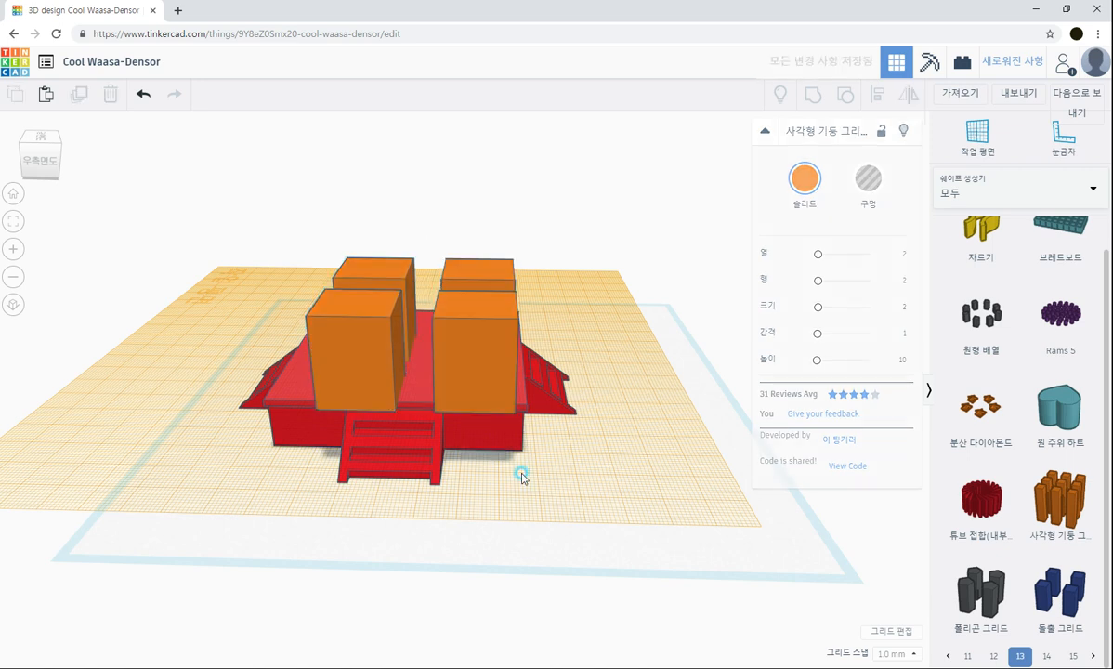
Step: Align the pillar grid with the slab and base so that it is centered in both horizontal directions
left_click_drag(225, 248, 634, 477)
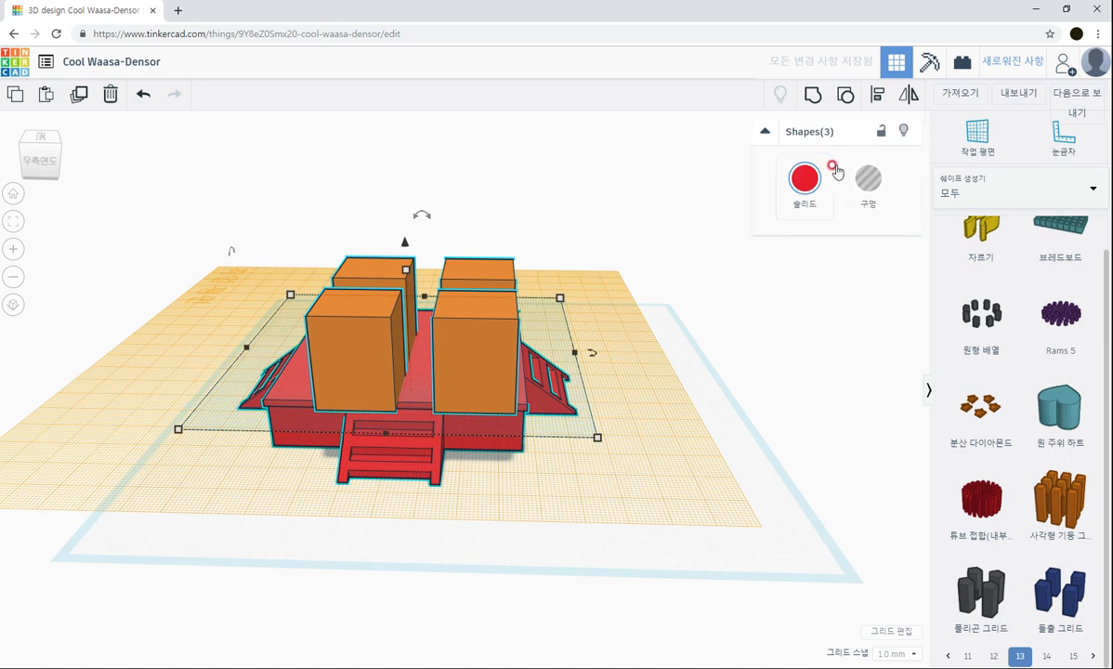
right_click_drag(659, 468, 679, 523)
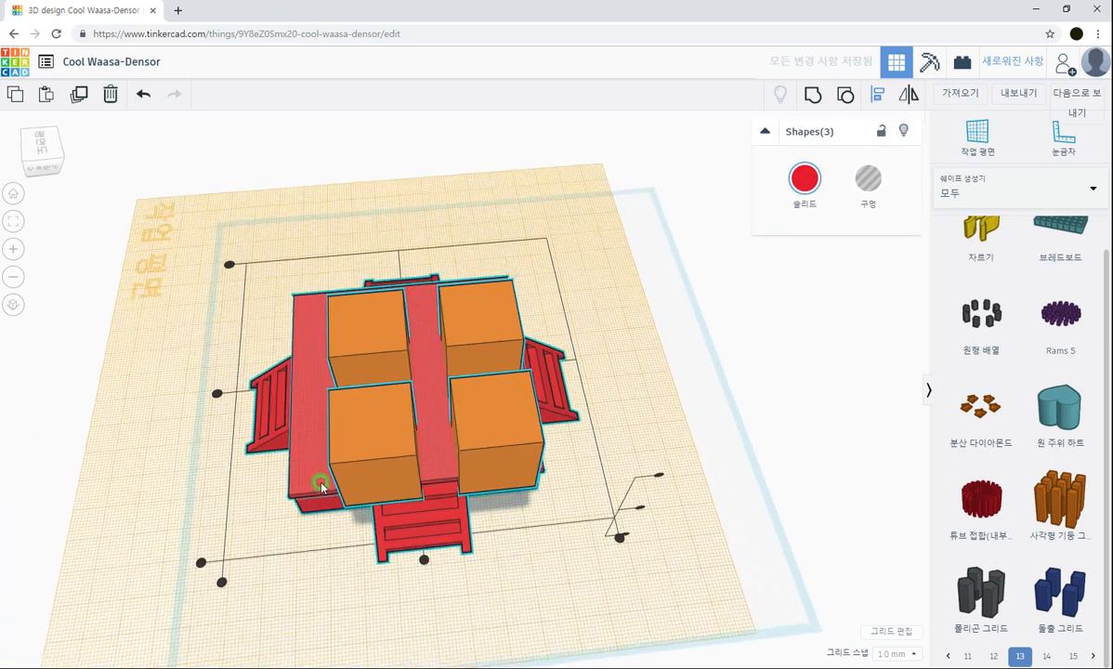
left_click(219, 396)
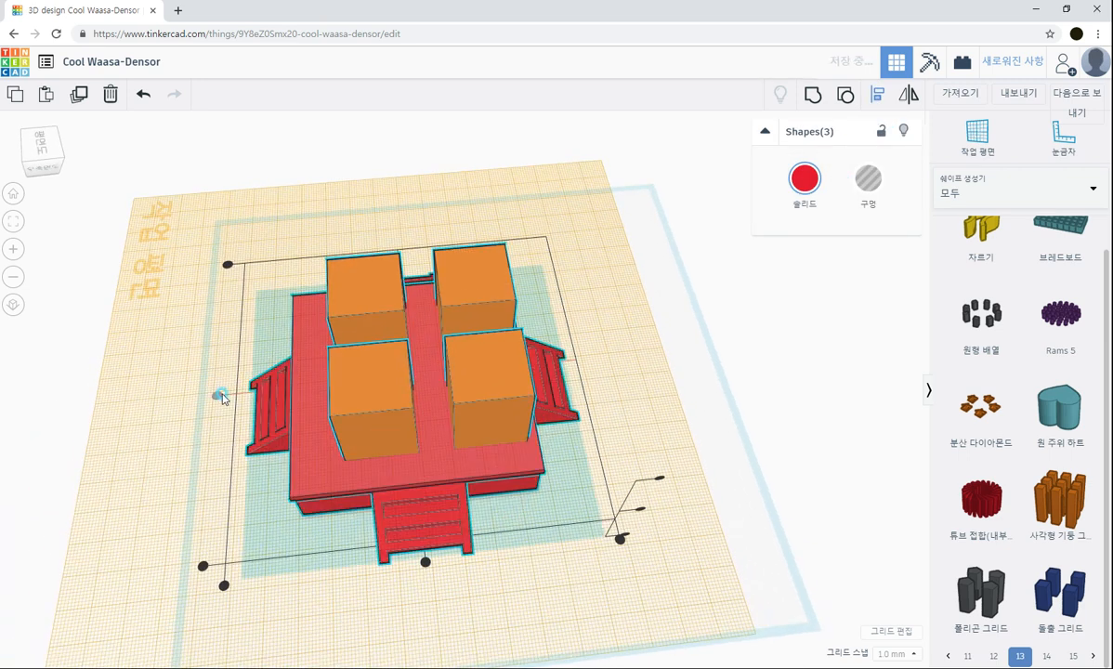
left_click(426, 562)
left_click(494, 518)
right_click_drag(493, 519, 472, 477)
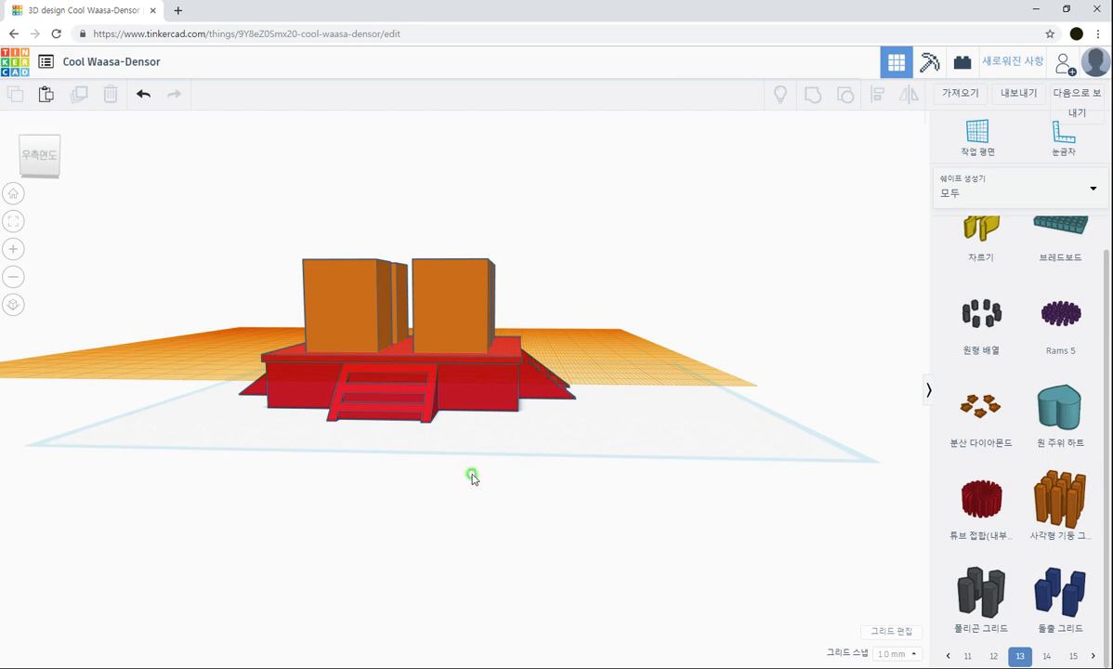
Step: Reduce the height of the four orange pillars
right_click_drag(487, 460, 554, 465)
left_click(435, 259)
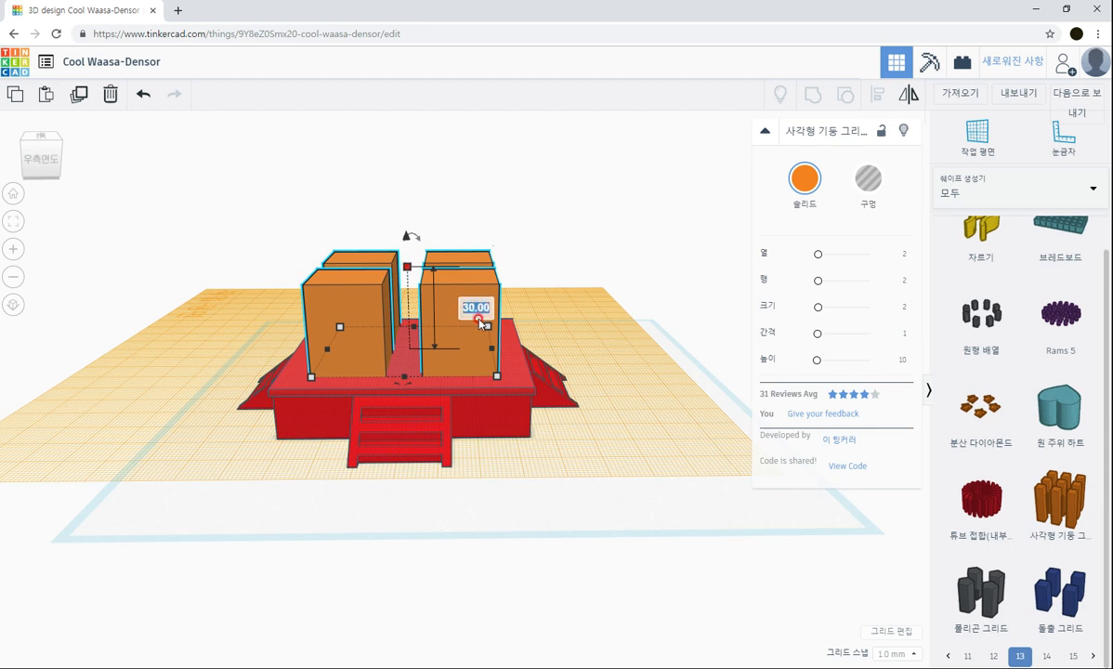
key("Return")
left_click(509, 434)
Step: Place the workplane on the top faces of the four orange pillars
right_click_drag(508, 437, 504, 417)
left_click(505, 449)
right_click_drag(547, 465, 652, 420)
left_click(976, 139)
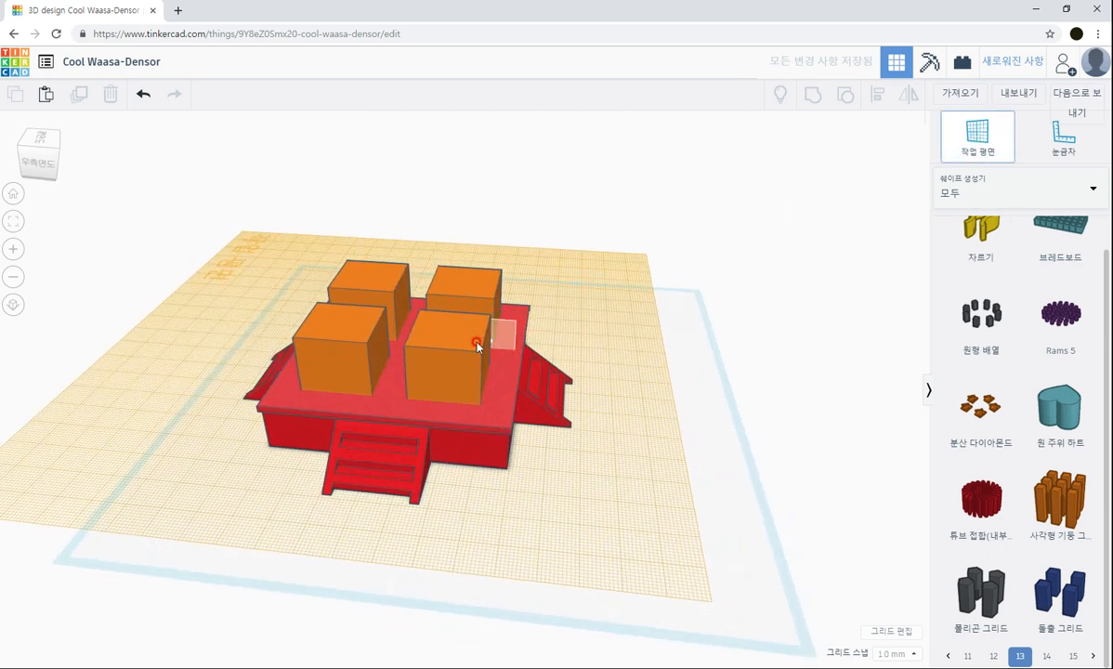
right_click_drag(497, 331, 197, 262)
left_click_drag(197, 262, 260, 245)
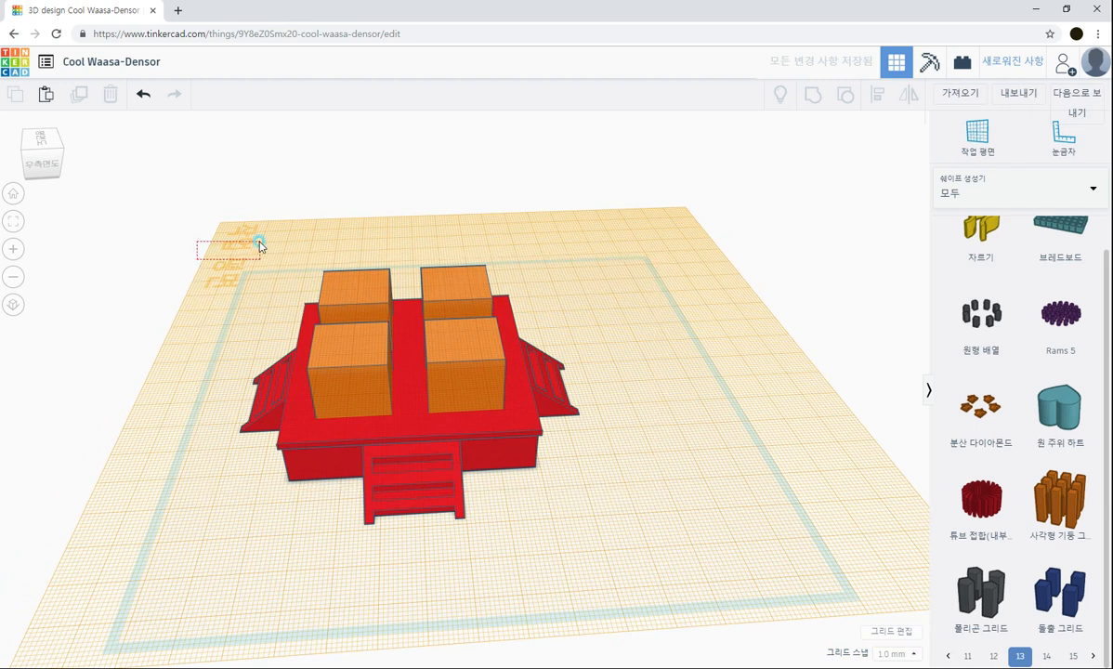
right_click_drag(651, 422, 645, 417)
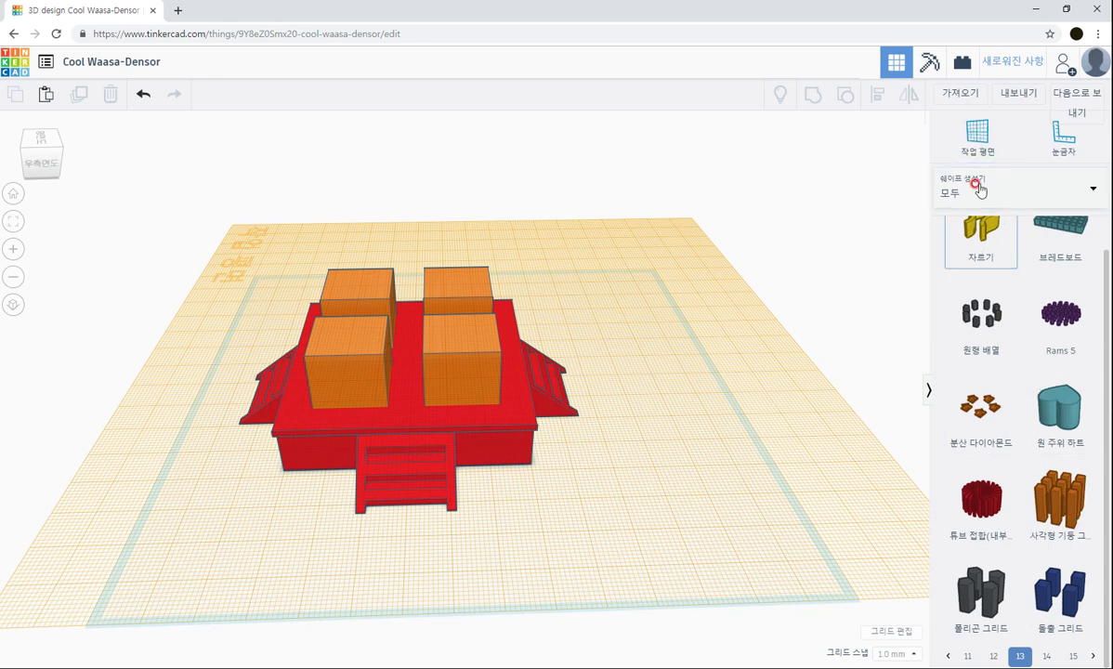
left_click(973, 136)
left_click(469, 332)
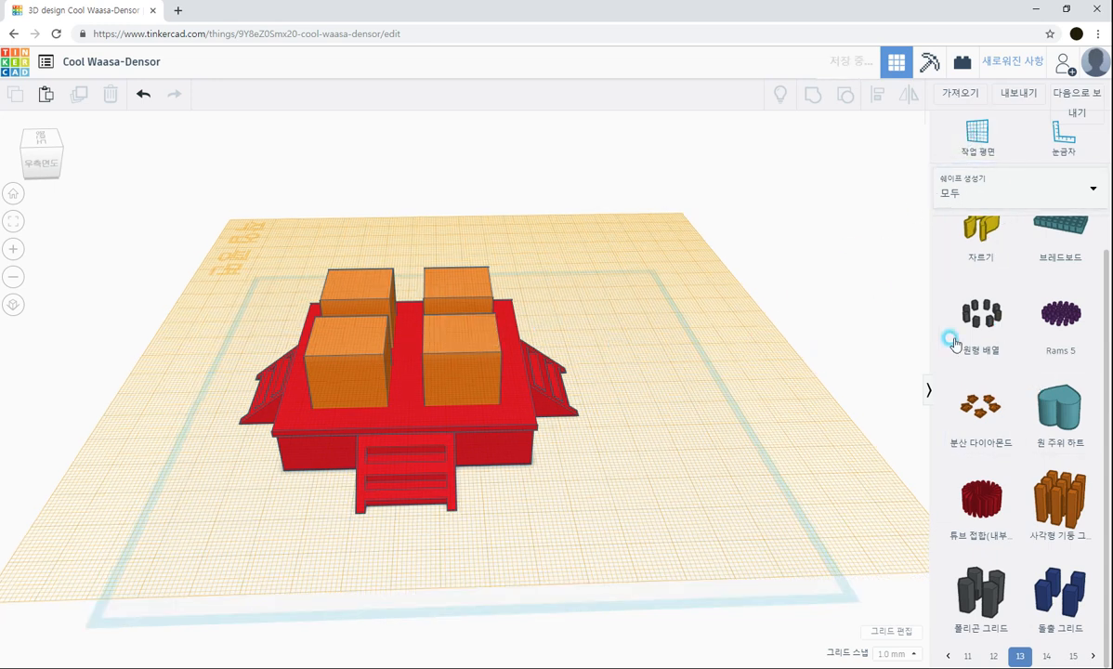
Step: From the basic shapes, add a 70 by 70 mm red box on the four pillars and flatten it into a thin slab
left_click(985, 191)
left_click(976, 241)
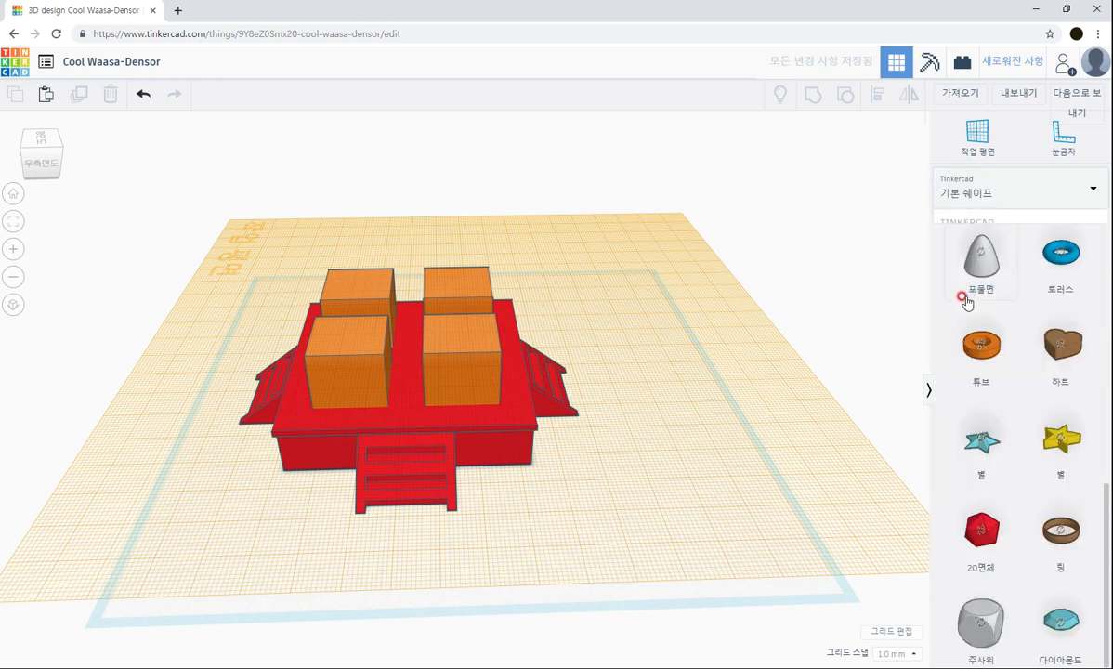
scroll(967, 302, "up", 6)
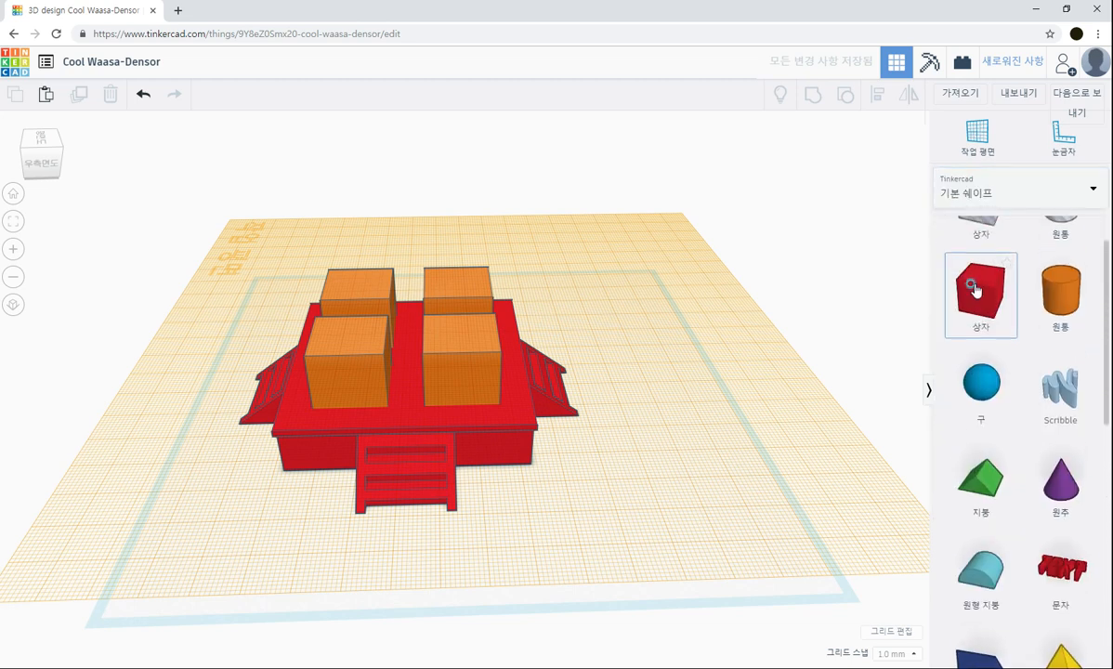
left_click_drag(976, 290, 519, 373)
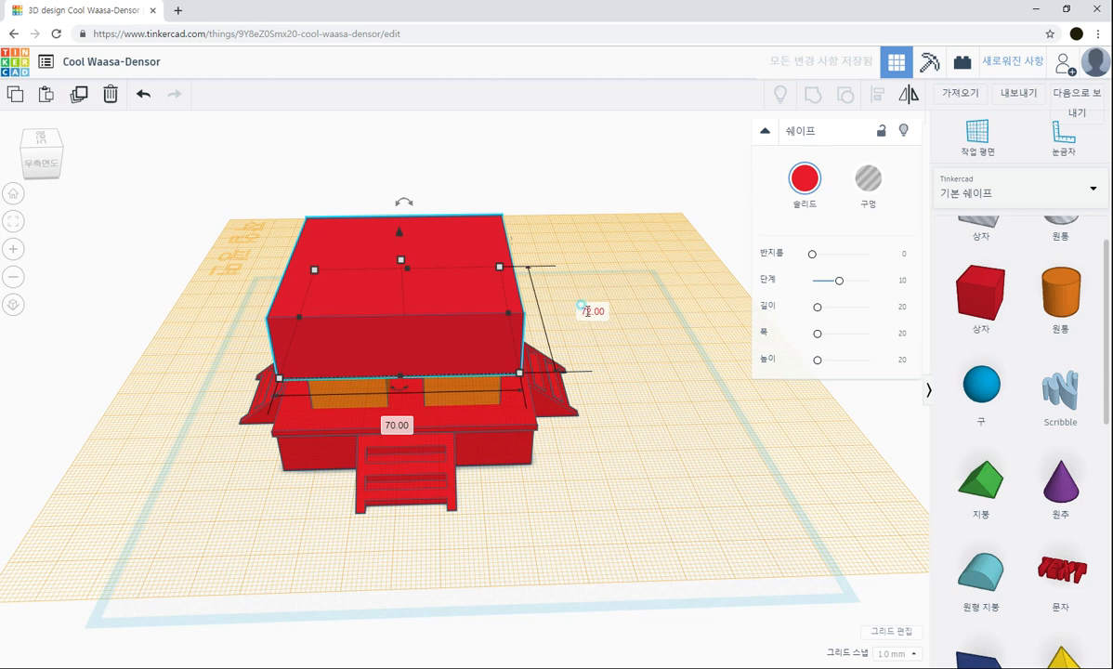
key("Return")
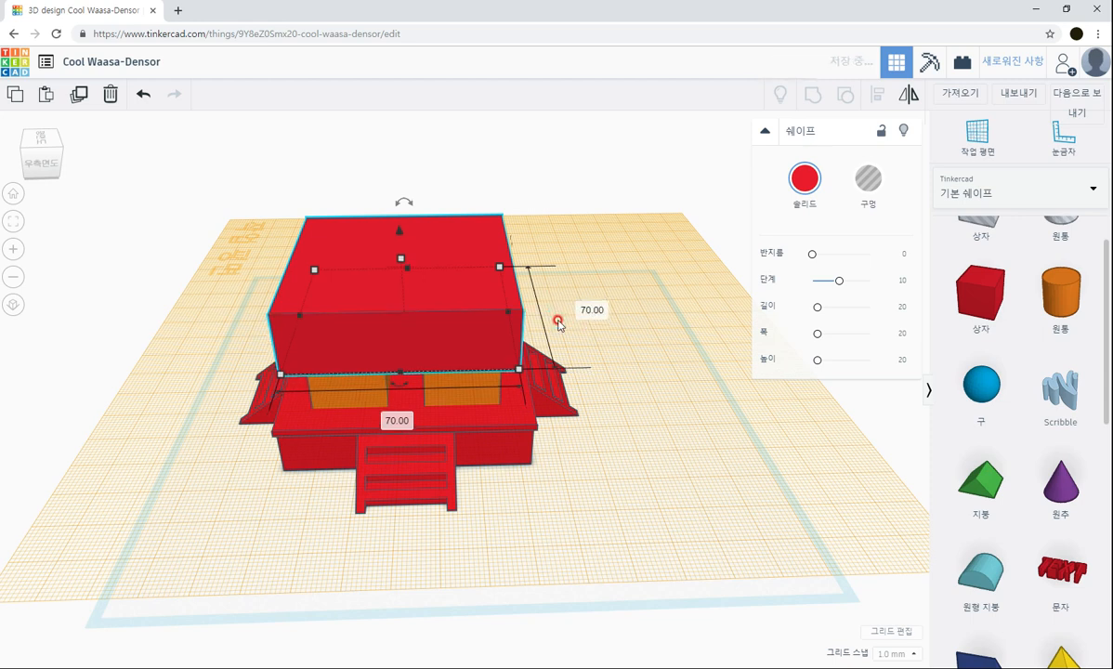
left_click_drag(402, 270, 394, 312)
Step: Align the new 70 mm slab with the rest of the building so it is centered in both horizontal directions
left_click_drag(211, 238, 600, 492)
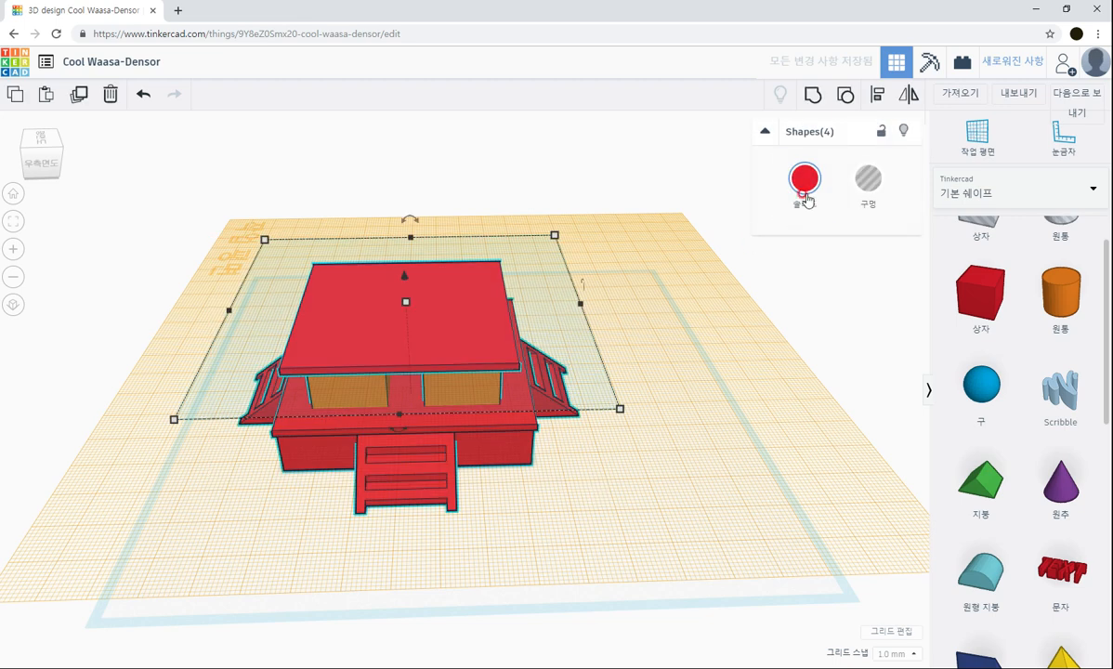
left_click(877, 96)
right_click_drag(725, 325, 762, 483)
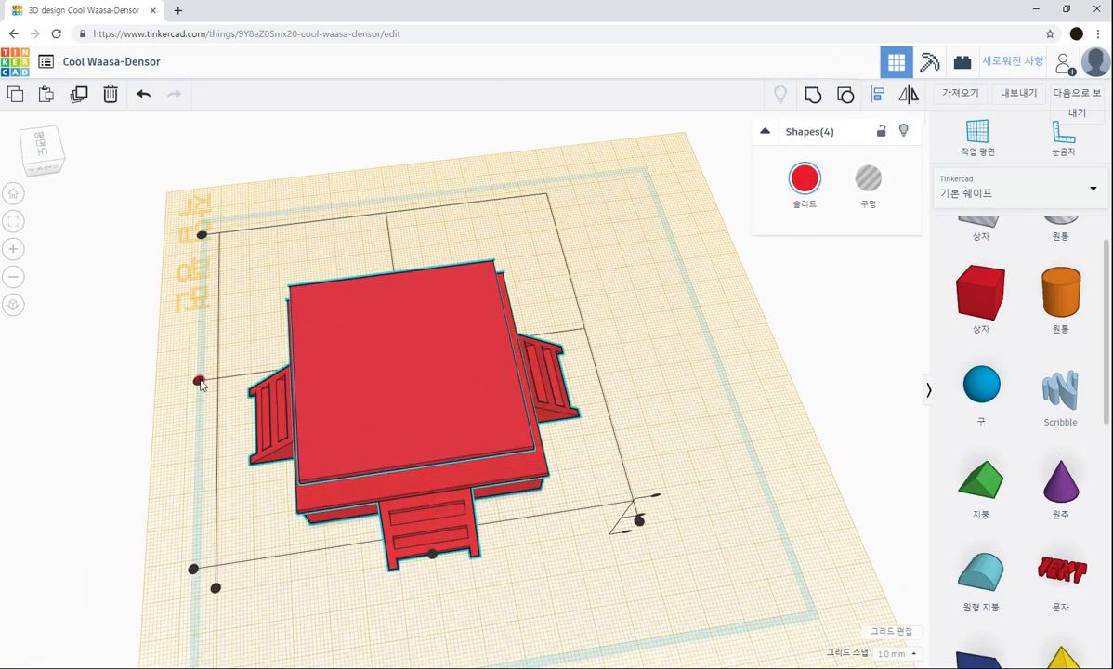
left_click(198, 381)
left_click(448, 616)
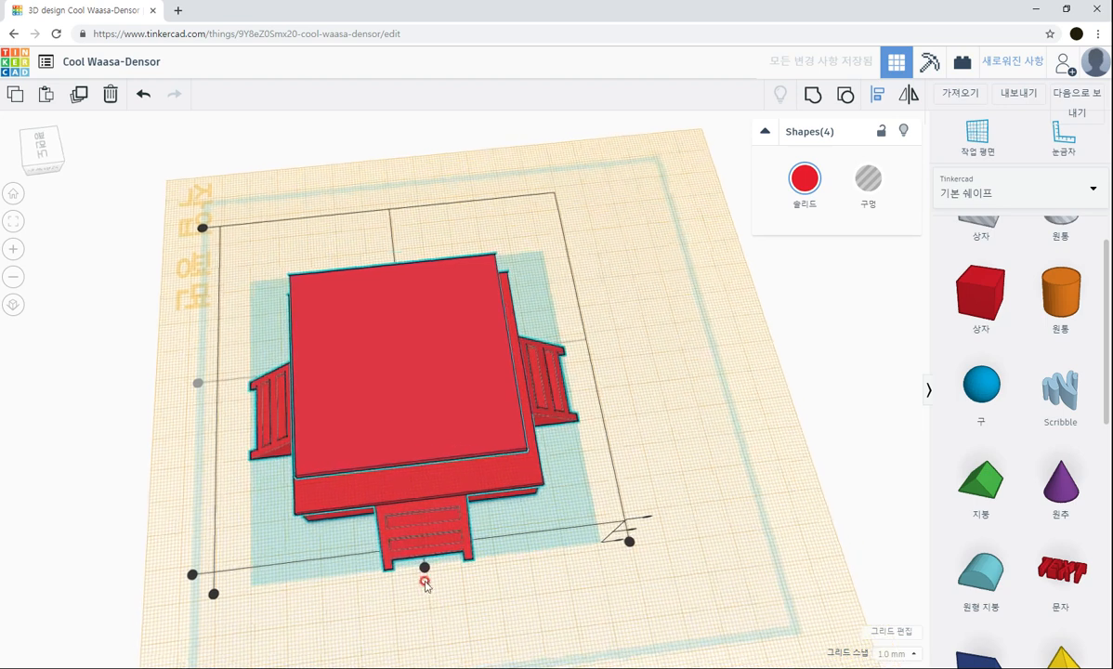
left_click(472, 608)
right_click_drag(472, 609, 468, 523)
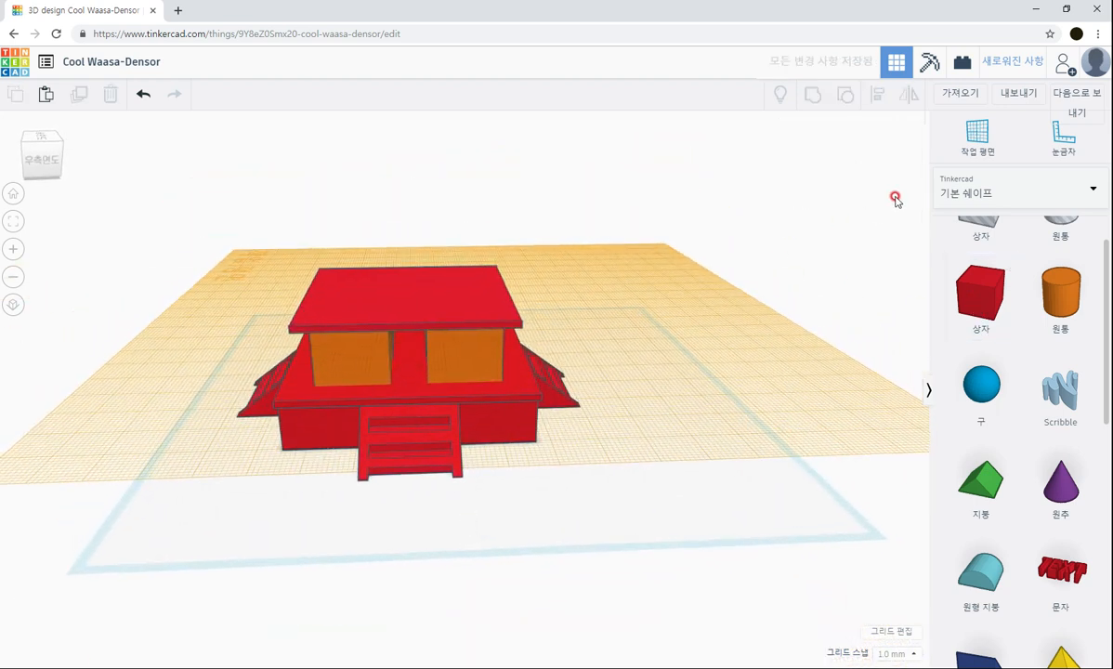
Step: Place the workplane on the 70 mm slab and add a 75 by 75 mm red box on it, 2 mm thick
left_click(977, 134)
left_click(466, 286)
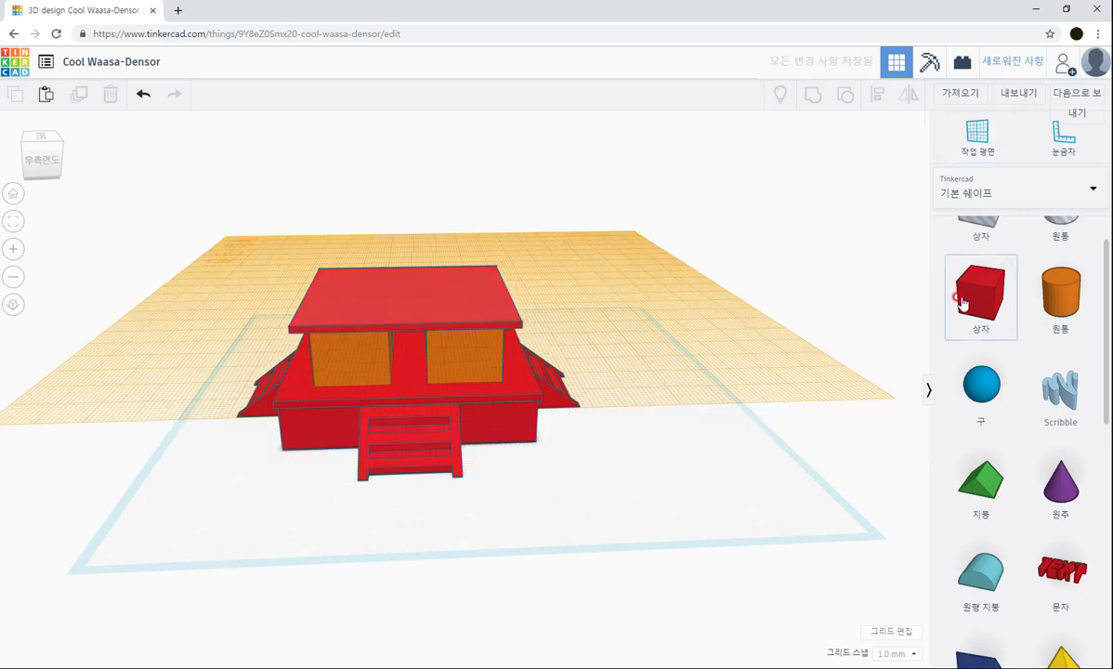
left_click_drag(962, 301, 532, 335)
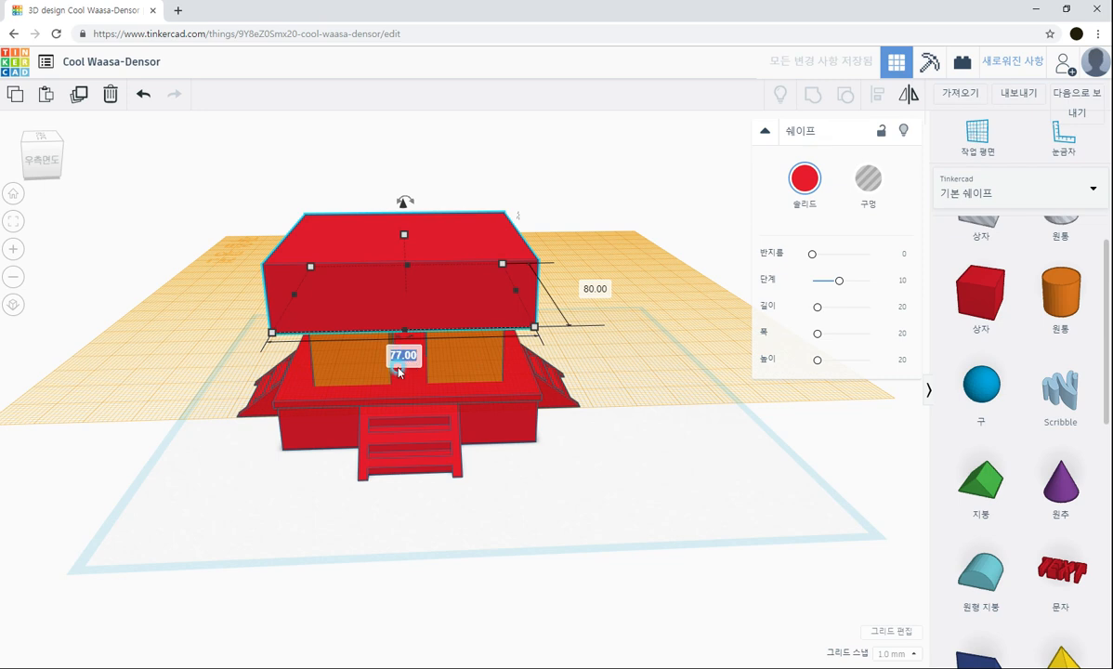
type("75")
key("Tab")
type("75")
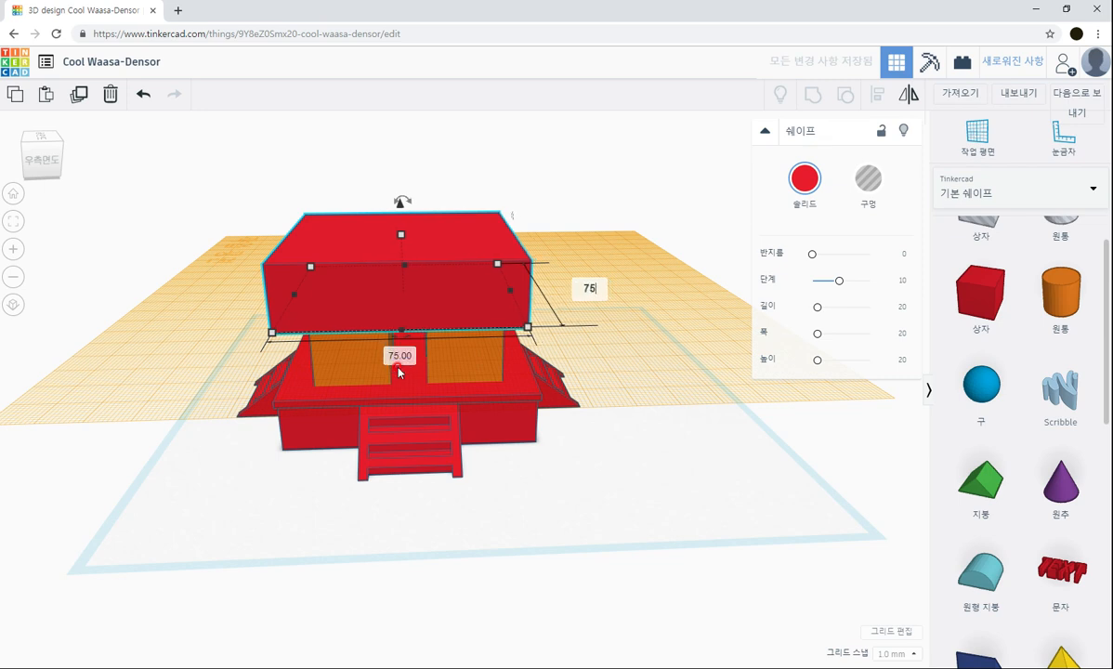
key("Return")
left_click_drag(401, 232, 406, 290)
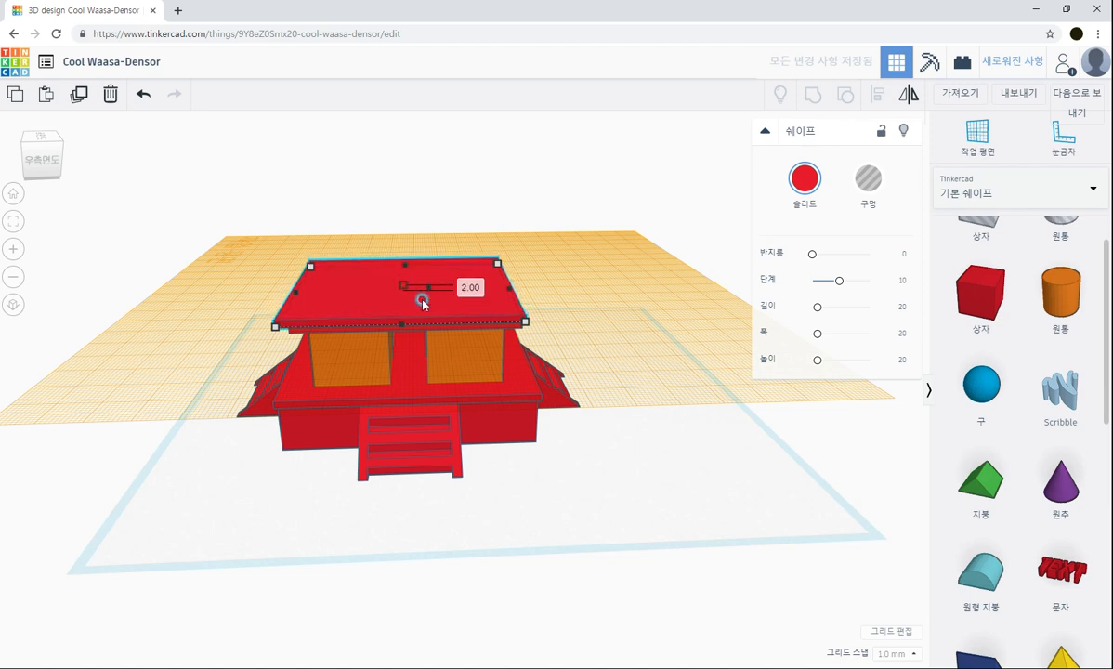
Step: Center the 75 mm slab horizontally over the building by aligning all the shapes
left_click(609, 469)
right_click_drag(610, 470, 587, 559)
left_click_drag(195, 232, 610, 517)
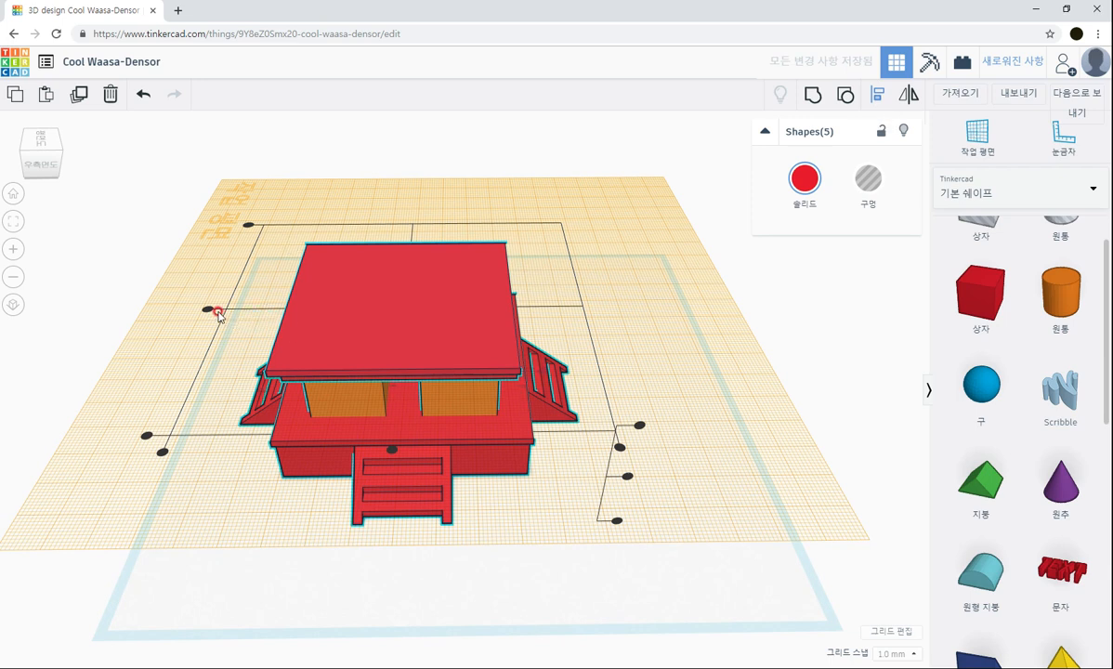
right_click_drag(487, 577, 430, 517)
Step: Place the workplane on the 75 mm slab and add an 82 by 82 mm red box on it, 2 mm thick
left_click(977, 136)
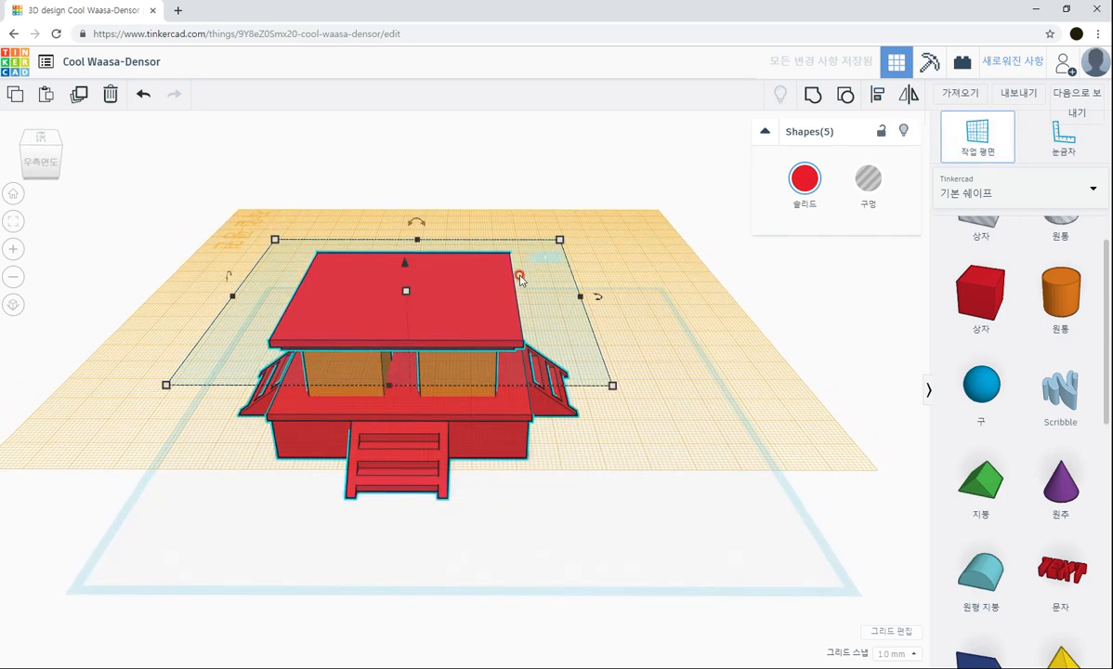
left_click(481, 288)
left_click_drag(981, 293, 550, 347)
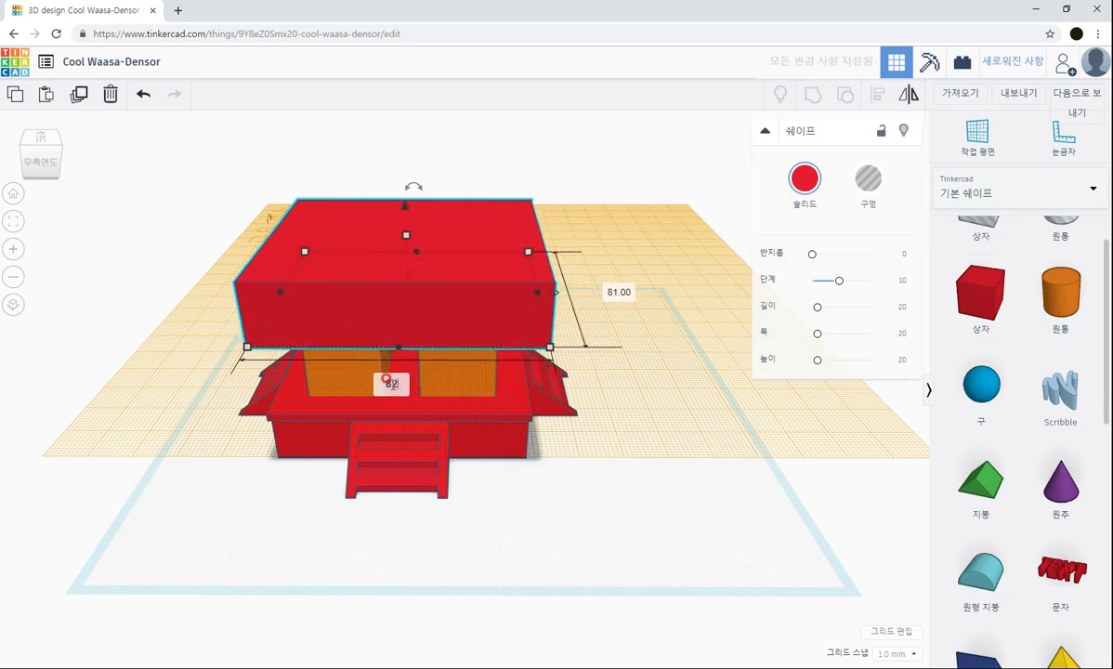
key("Tab")
type("82")
key("Return")
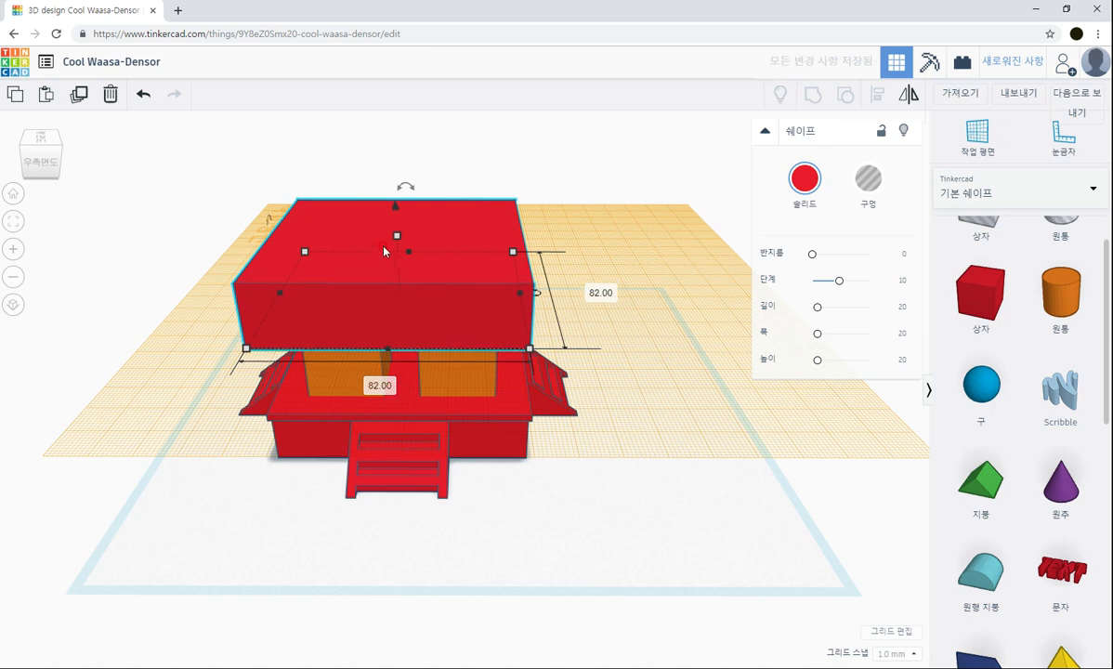
left_click_drag(396, 238, 402, 286)
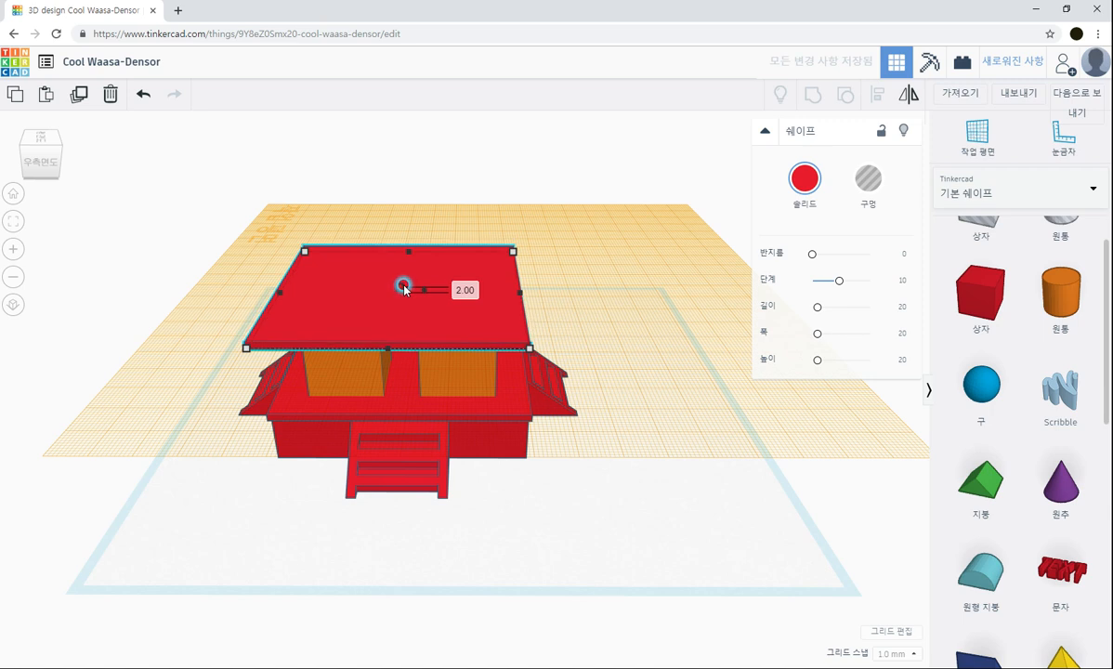
Step: Align the 82 mm roof slab with all the other shapes so it is centered on the building
left_click_drag(233, 214, 627, 473)
right_click_drag(628, 472, 663, 453)
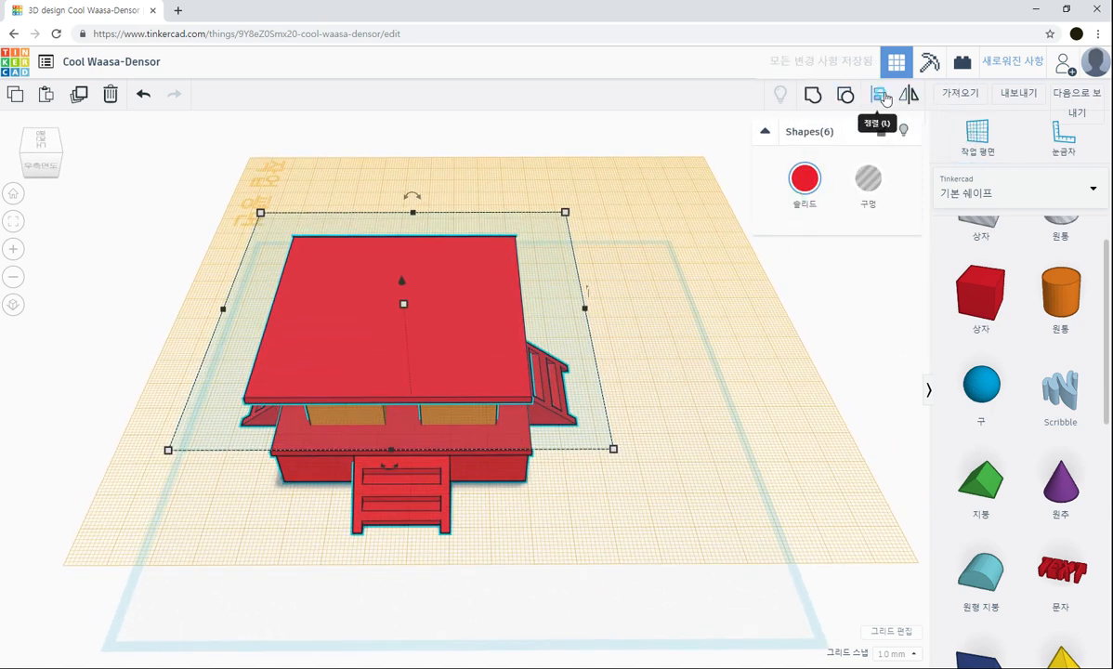
left_click(877, 94)
right_click_drag(556, 457, 392, 559)
left_click(392, 559)
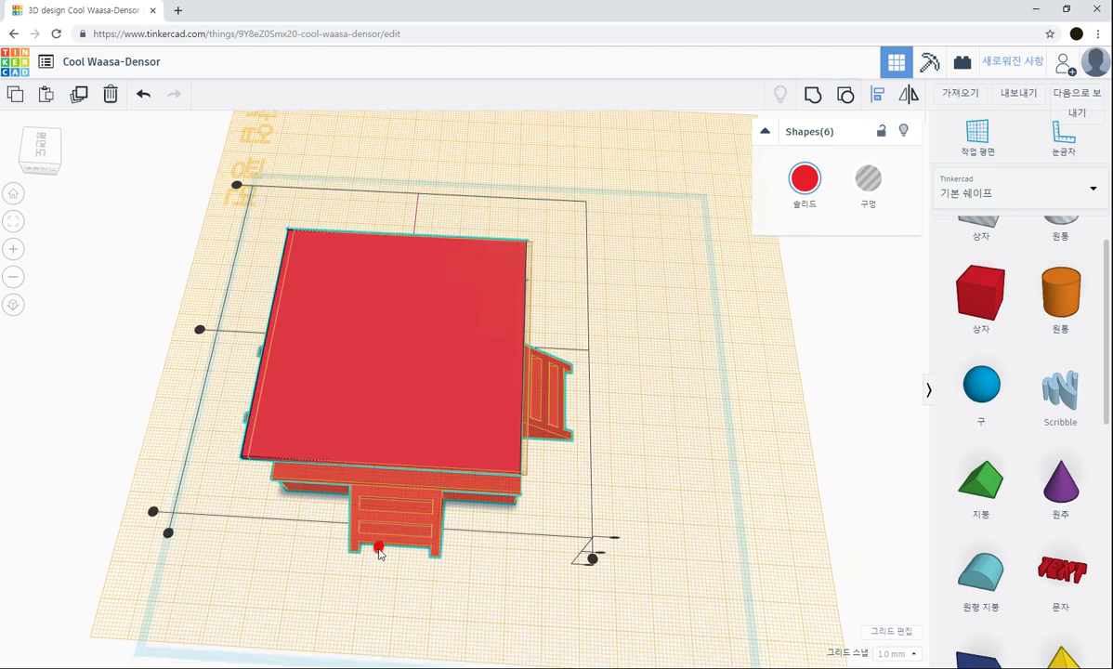
left_click(652, 423)
right_click_drag(652, 422, 661, 352)
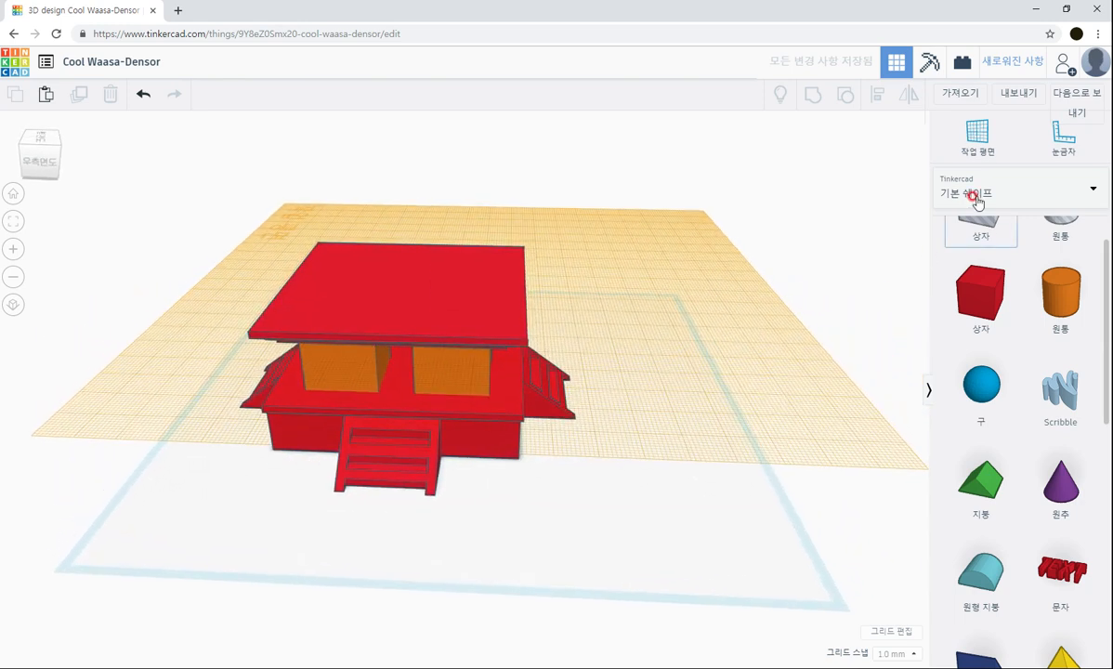
Step: Place the workplane on the 82 mm slab and add a red box measuring 55 by 55 mm on it
left_click(981, 140)
left_click(394, 294)
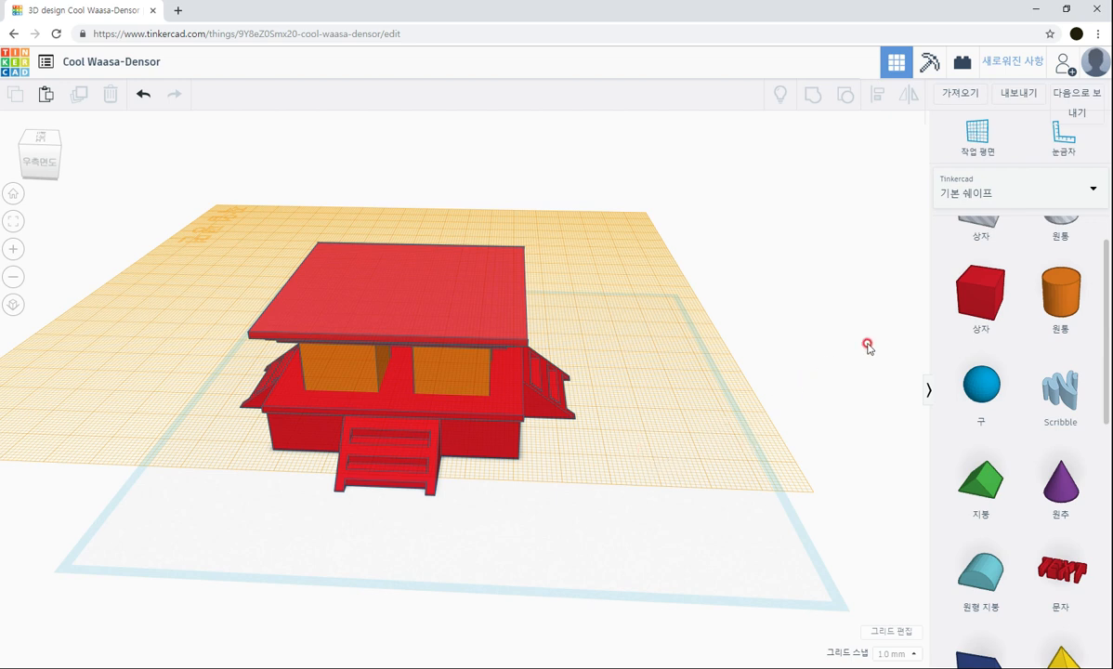
left_click_drag(970, 304, 488, 314)
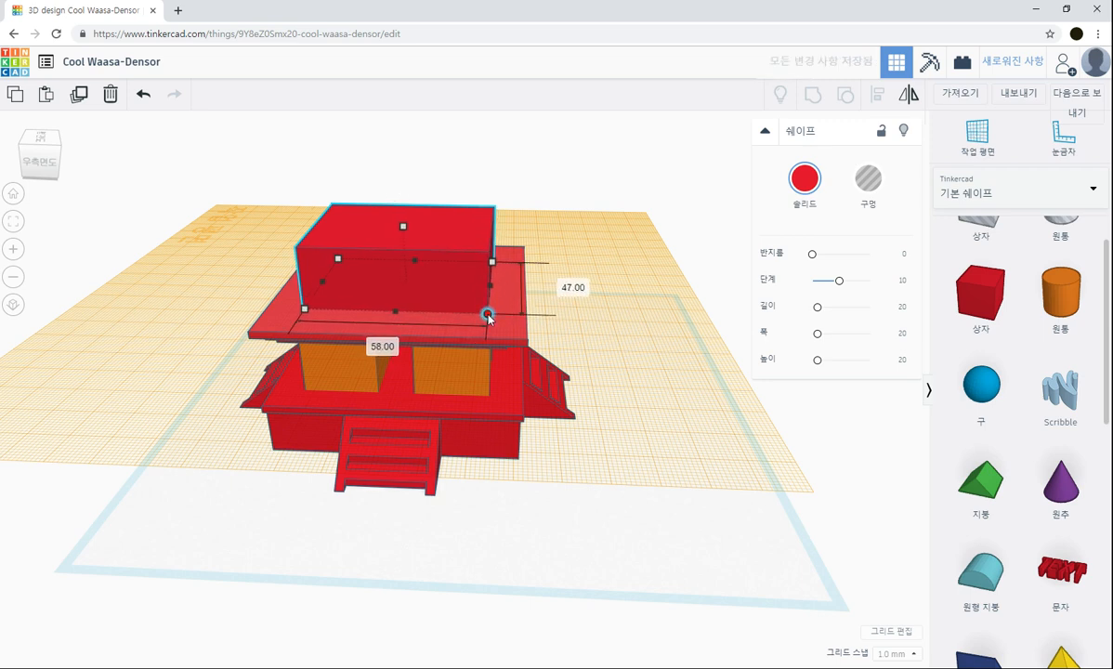
left_click(380, 345)
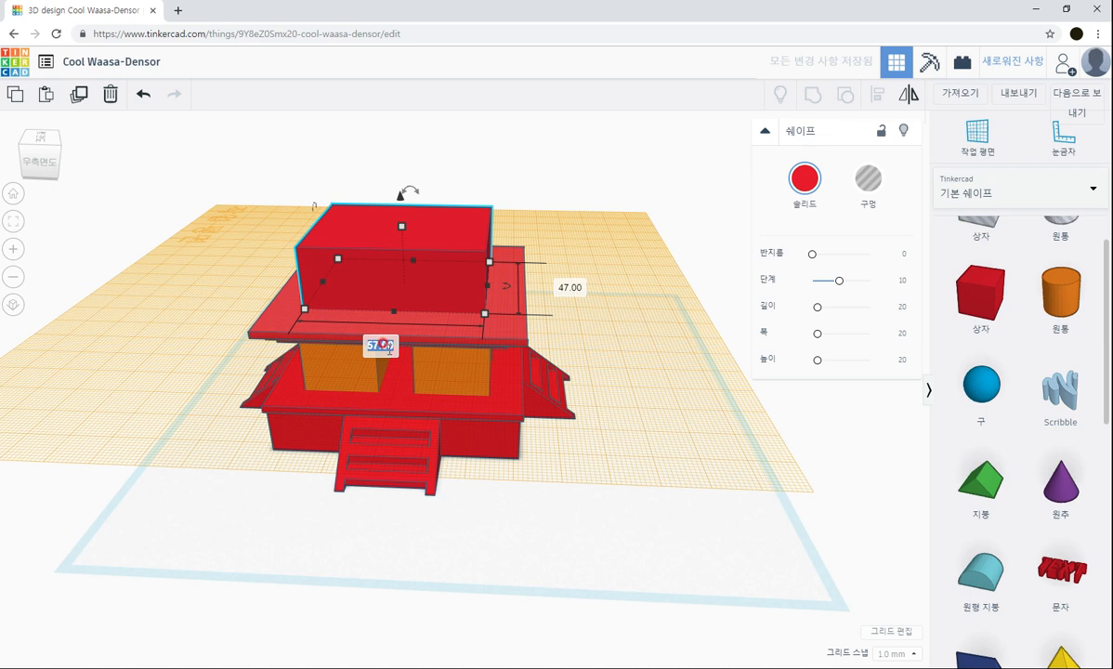
type("55")
key("Return")
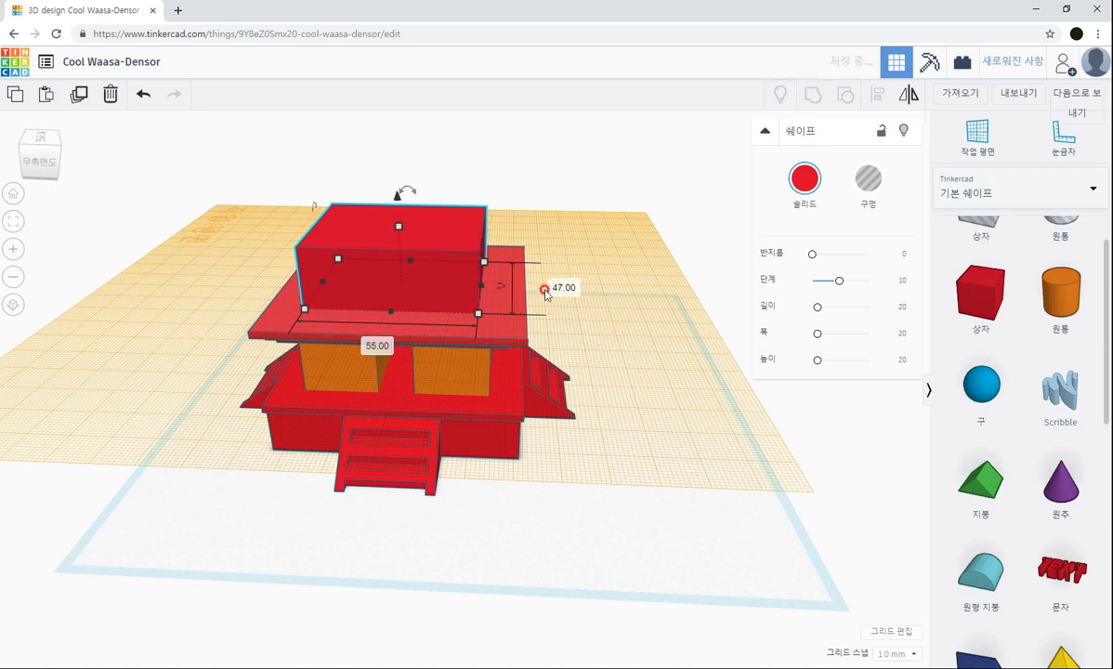
left_click(562, 287)
key("Return")
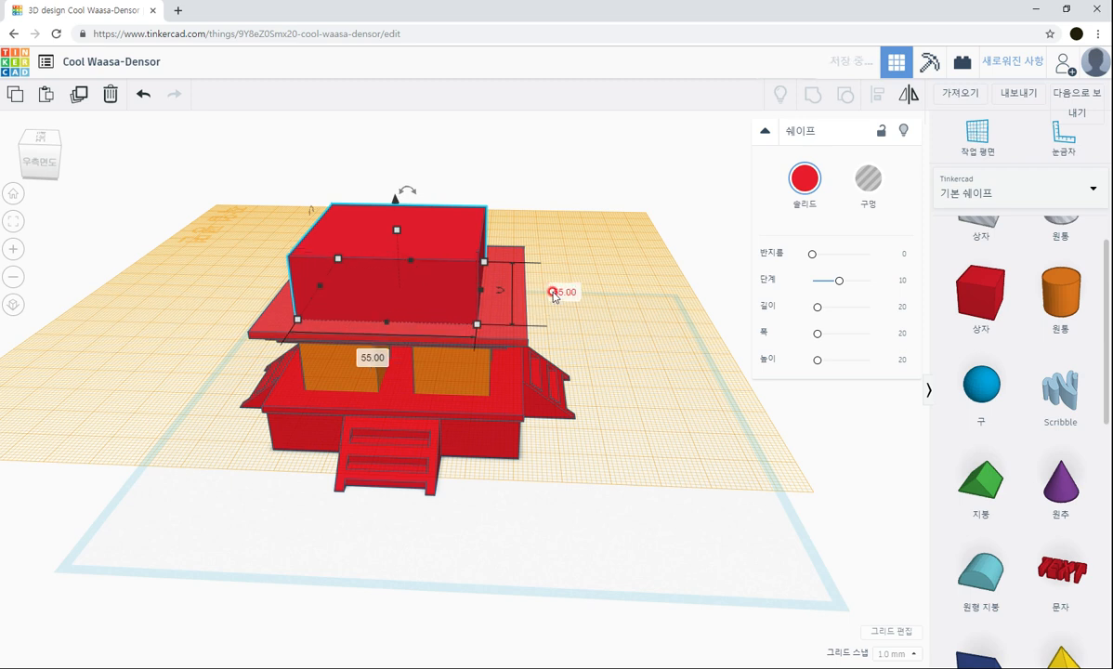
left_click(397, 232)
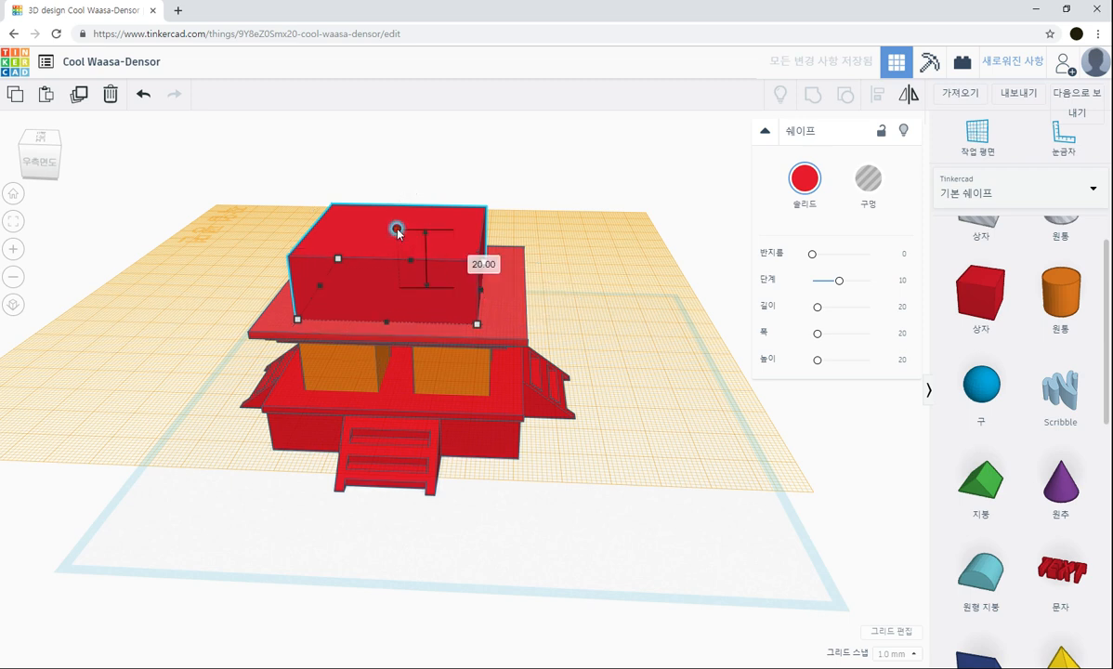
Step: Align the 55 mm box with the whole building so it is centered in both horizontal directions
left_click(586, 295)
right_click_drag(597, 303, 604, 432)
left_click_drag(212, 206, 663, 558)
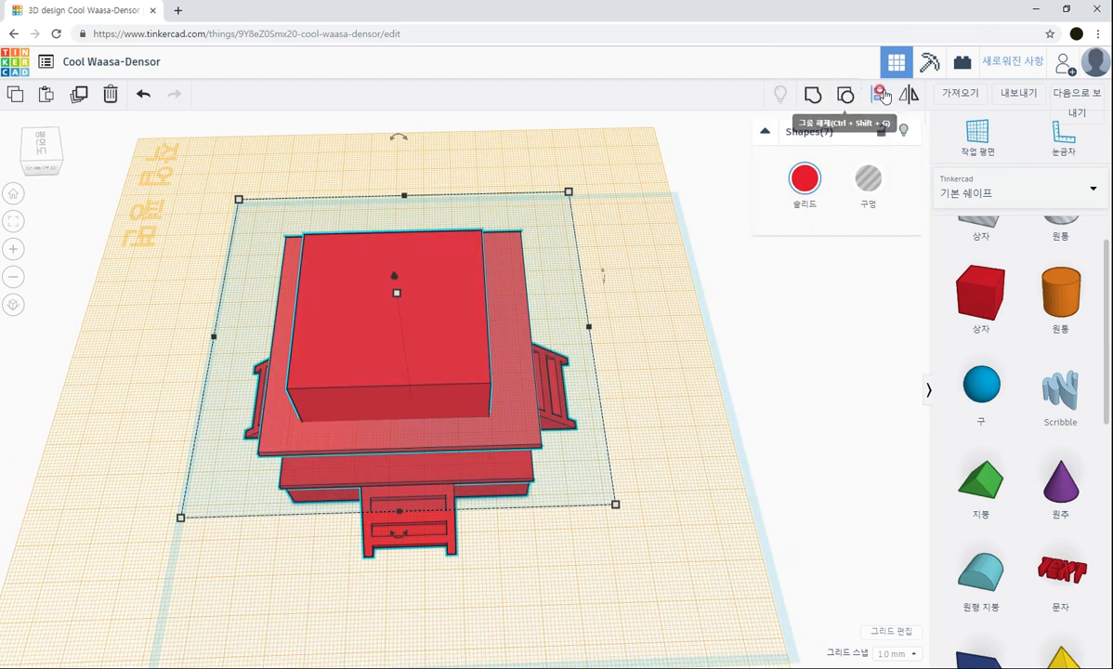
left_click(877, 94)
left_click(227, 338)
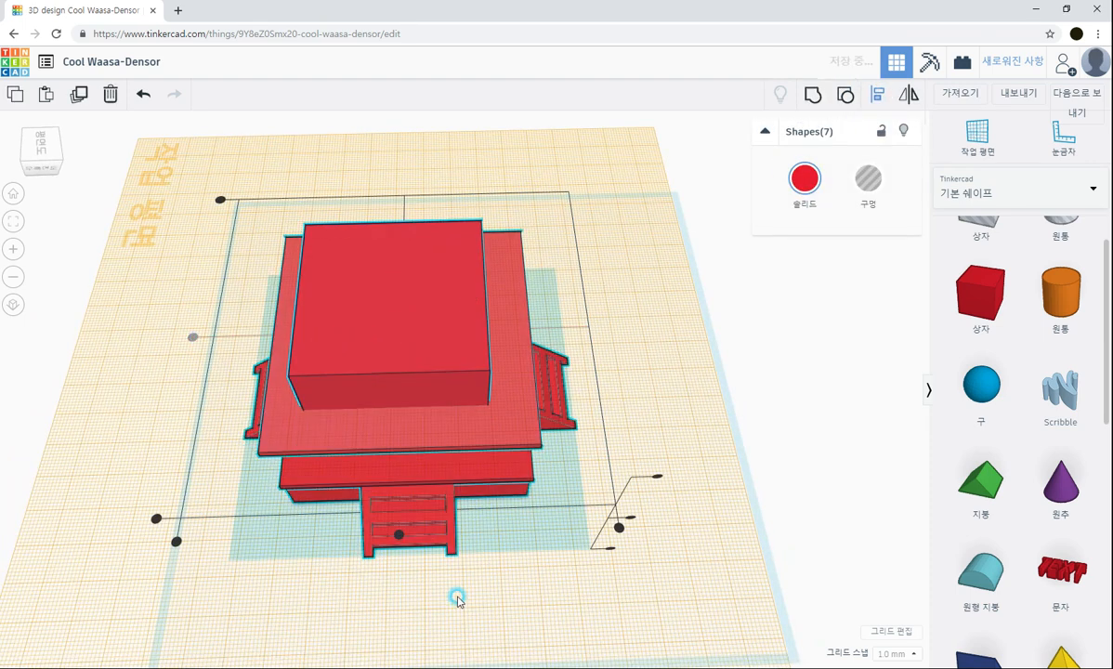
left_click(388, 604)
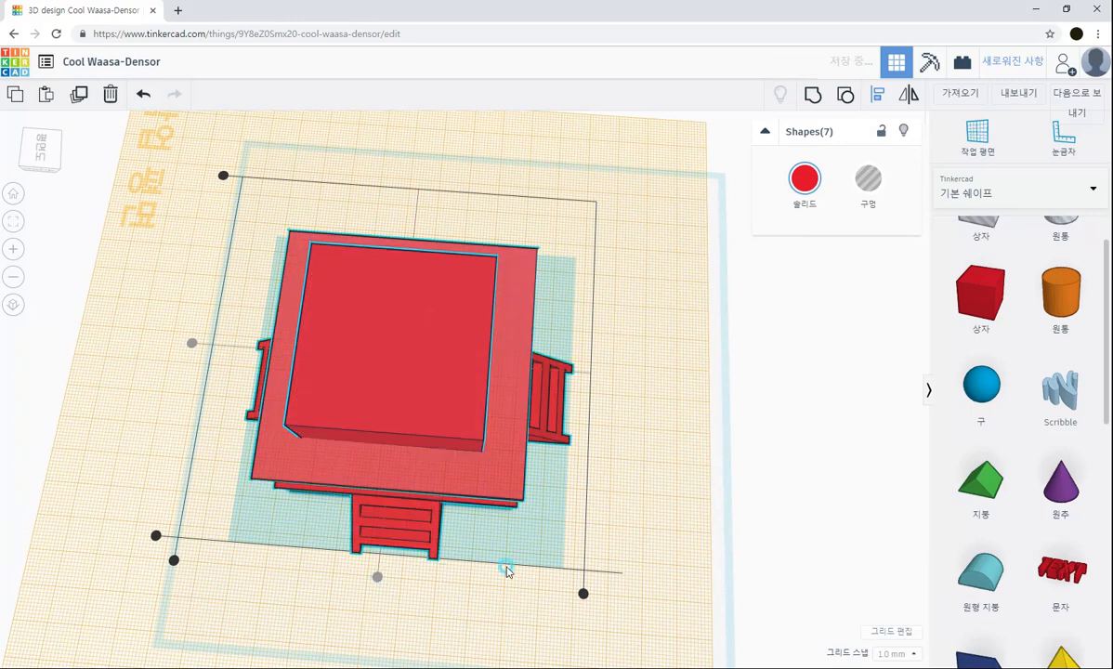
left_click(635, 383)
right_click_drag(635, 384, 638, 410)
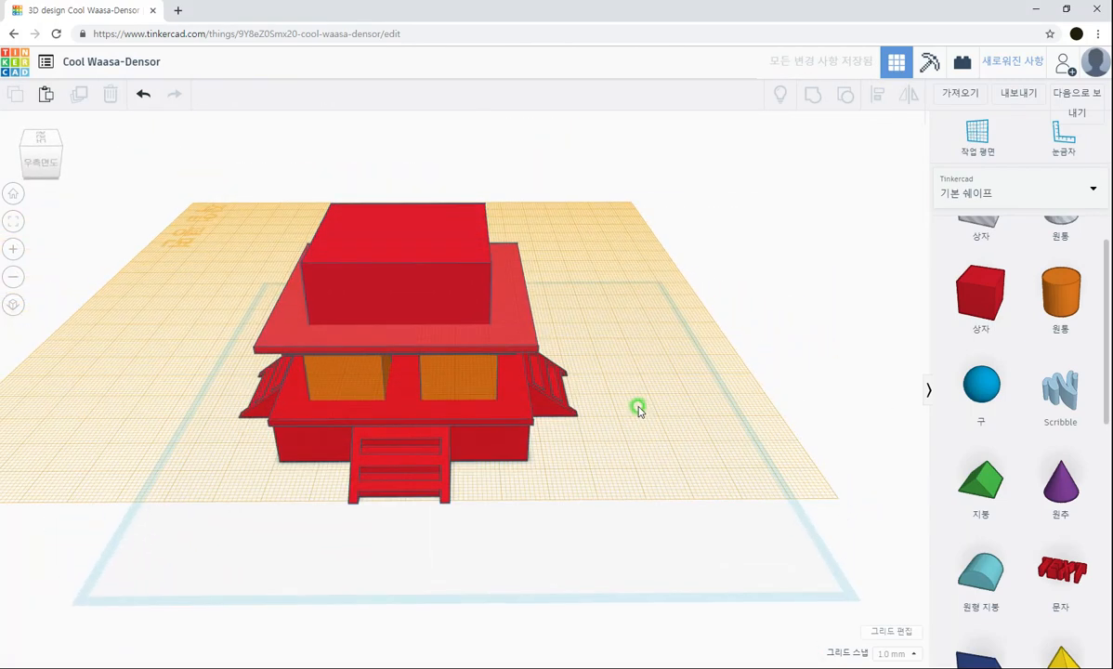
Step: Add a small red box near the front left corner of the top slab and set its base to 18 by 18 mm
left_click_drag(959, 298, 354, 361)
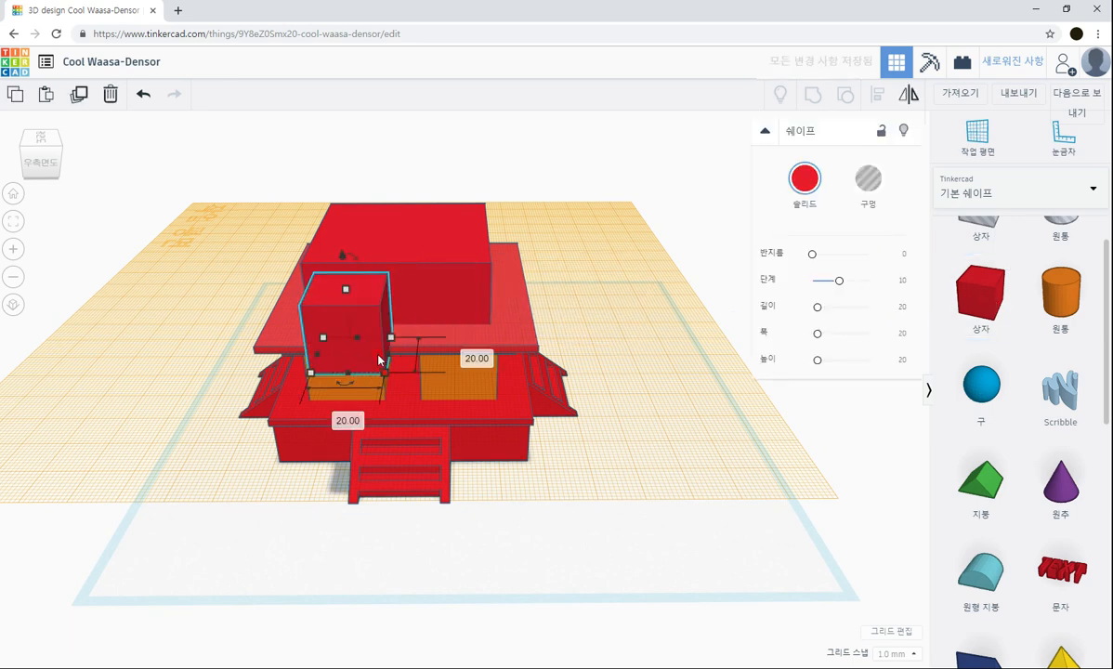
right_click_drag(511, 476, 363, 360)
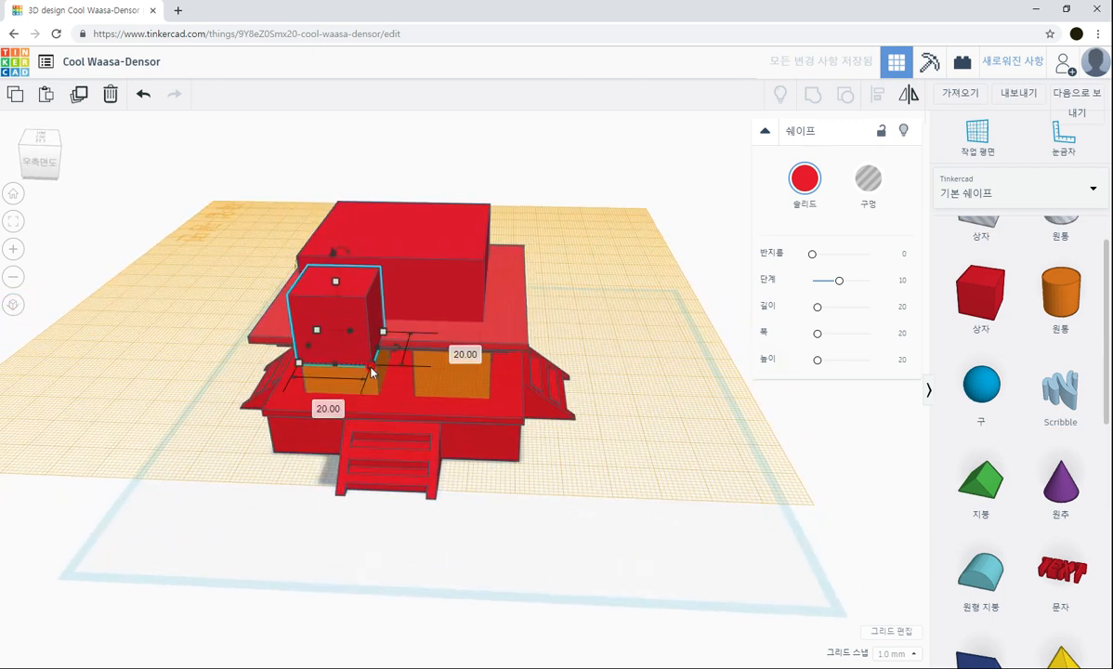
left_click(321, 406)
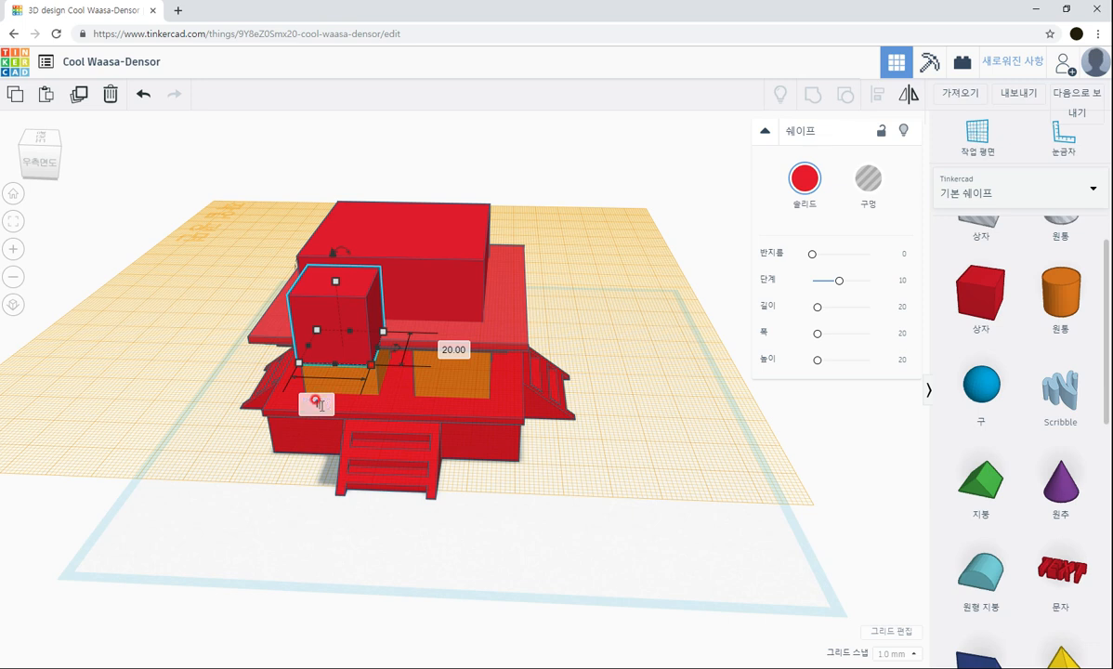
type("18")
key("Tab")
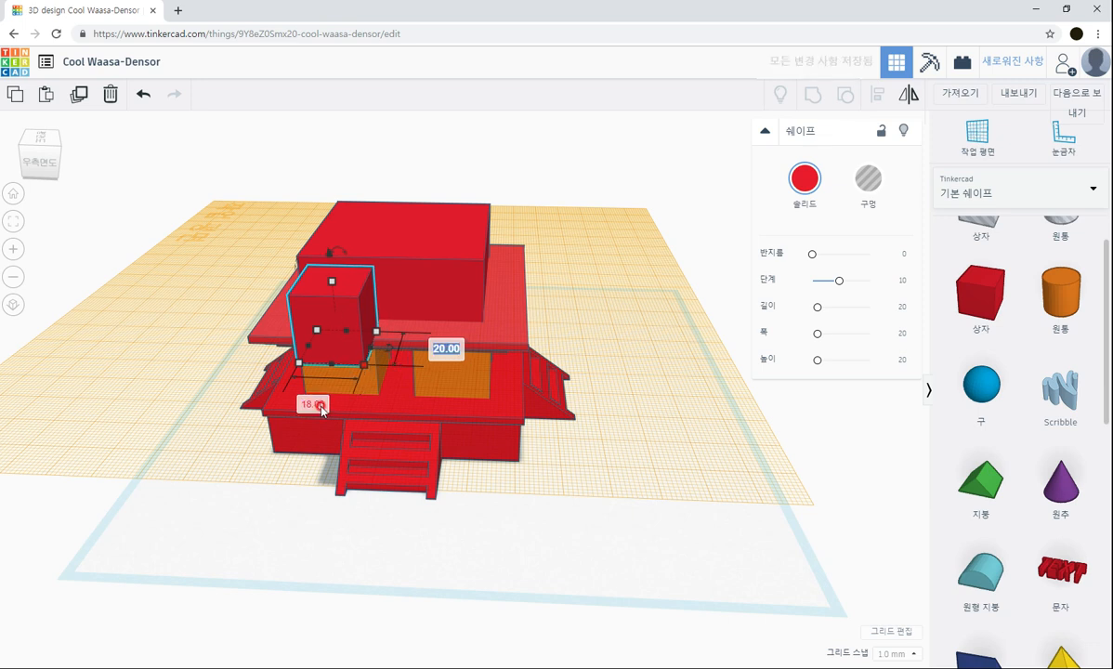
type("18")
key("Return")
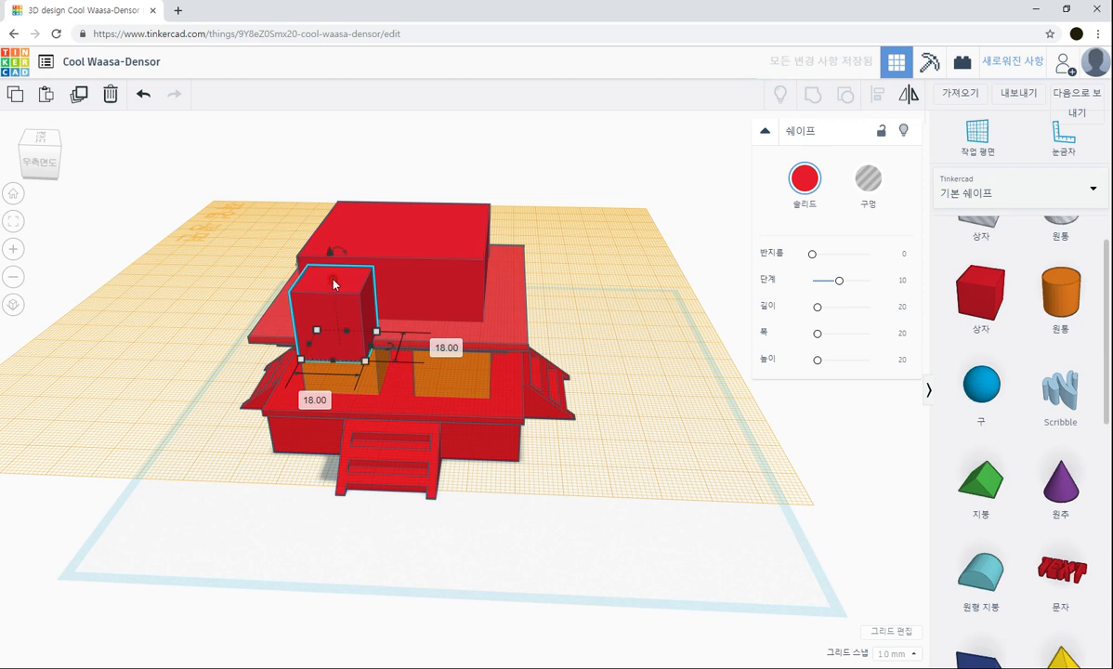
Step: Reduce the small box's height to 15 mm and move it slightly back toward the 55 mm upper-story box
left_click_drag(334, 291, 336, 294)
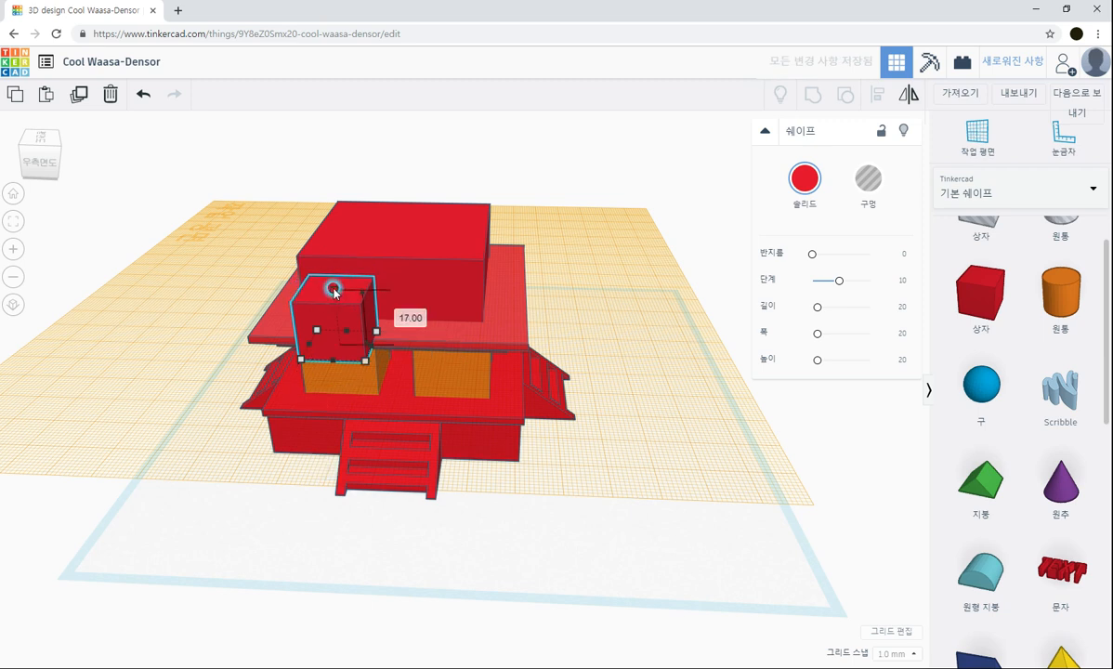
left_click_drag(336, 293, 337, 298)
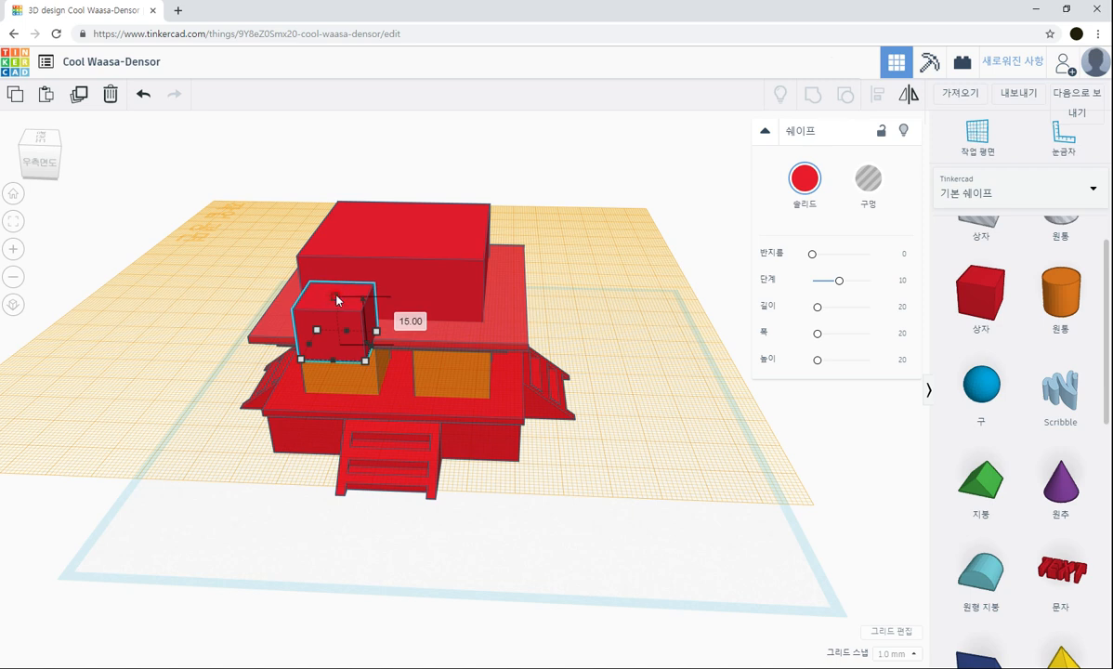
left_click(646, 414)
mouse_move(646, 414)
right_mouse_down()
mouse_move(688, 430)
mouse_move(696, 465)
mouse_move(664, 422)
right_mouse_up()
left_click(348, 351)
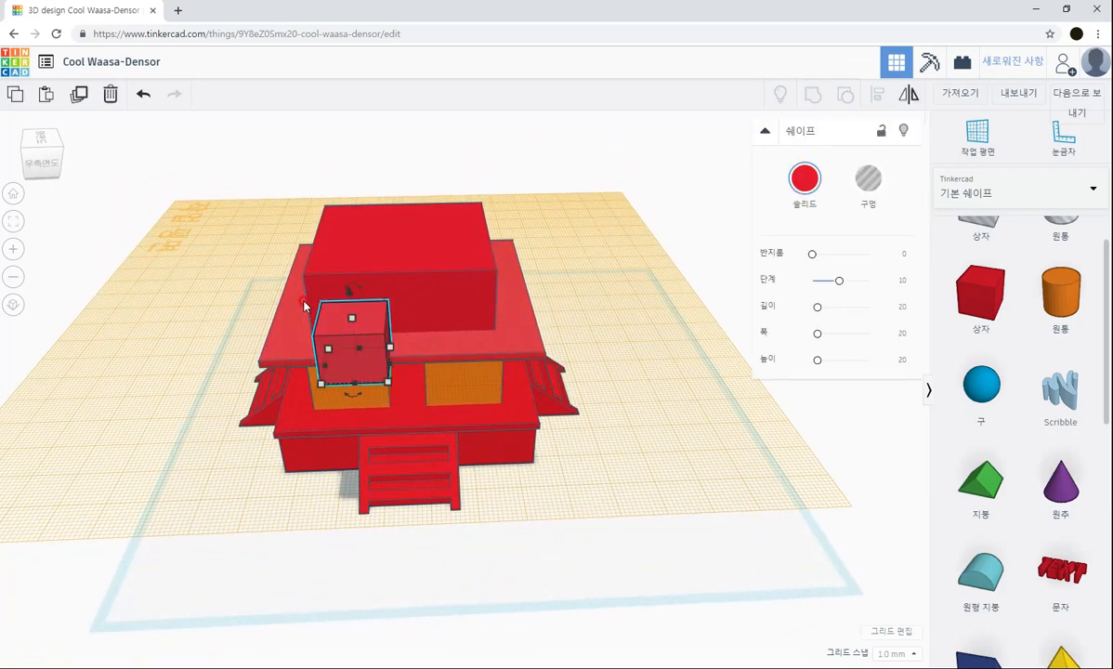
key("Up")
key("Up")
key("Up")
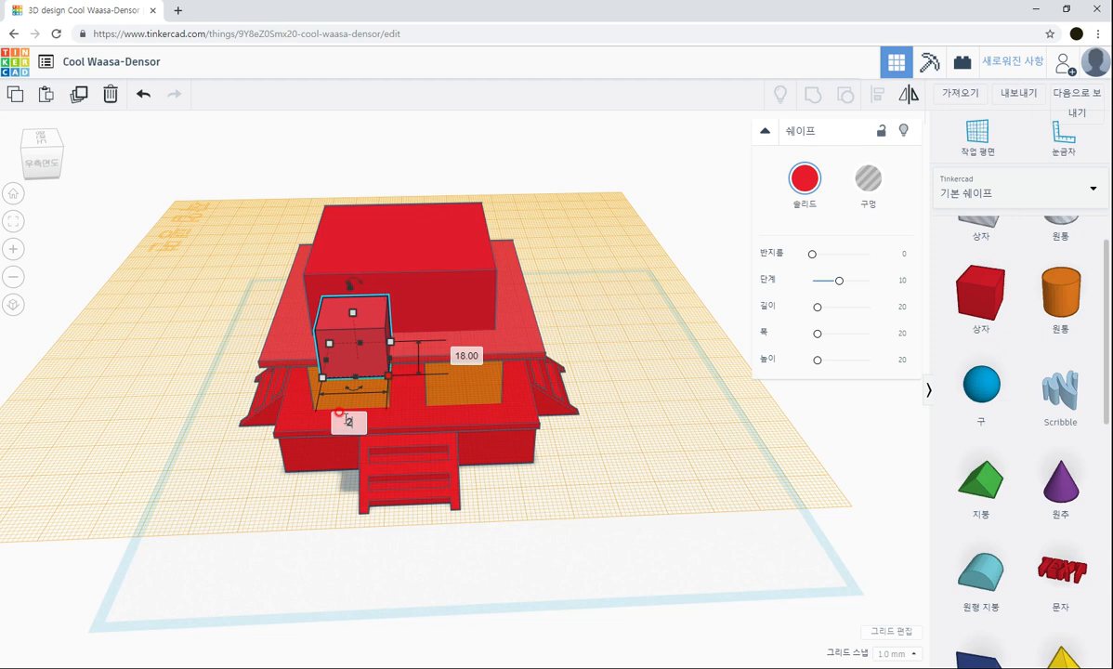
Step: Set the small box's width along the upper story's front face to 20 mm
key("Return")
left_click(567, 471)
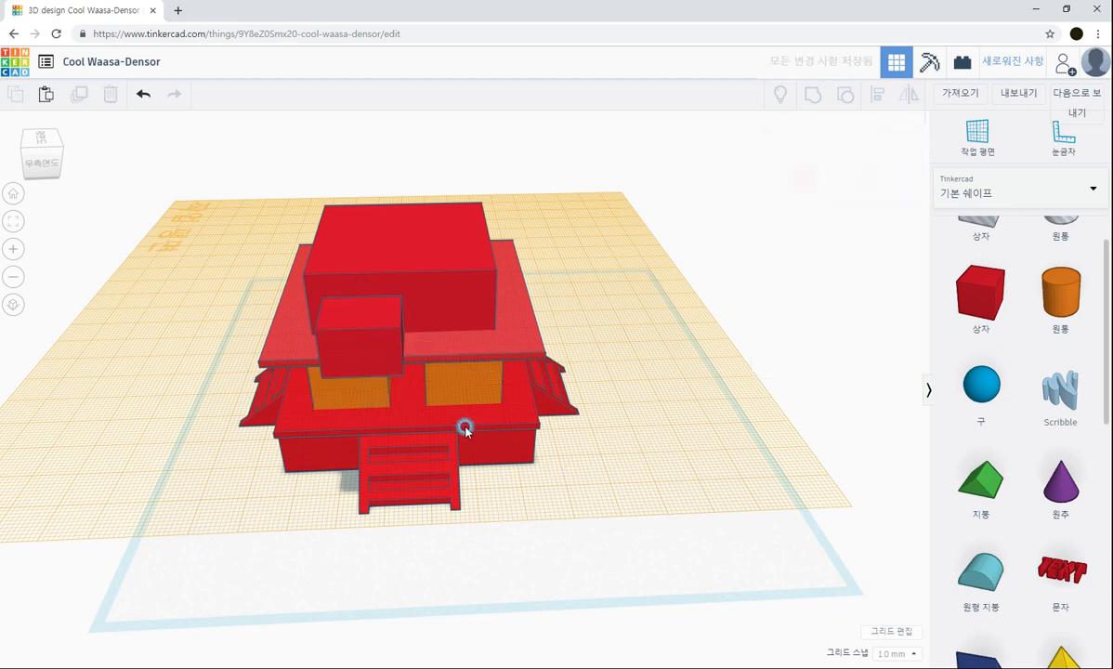
left_click(382, 362)
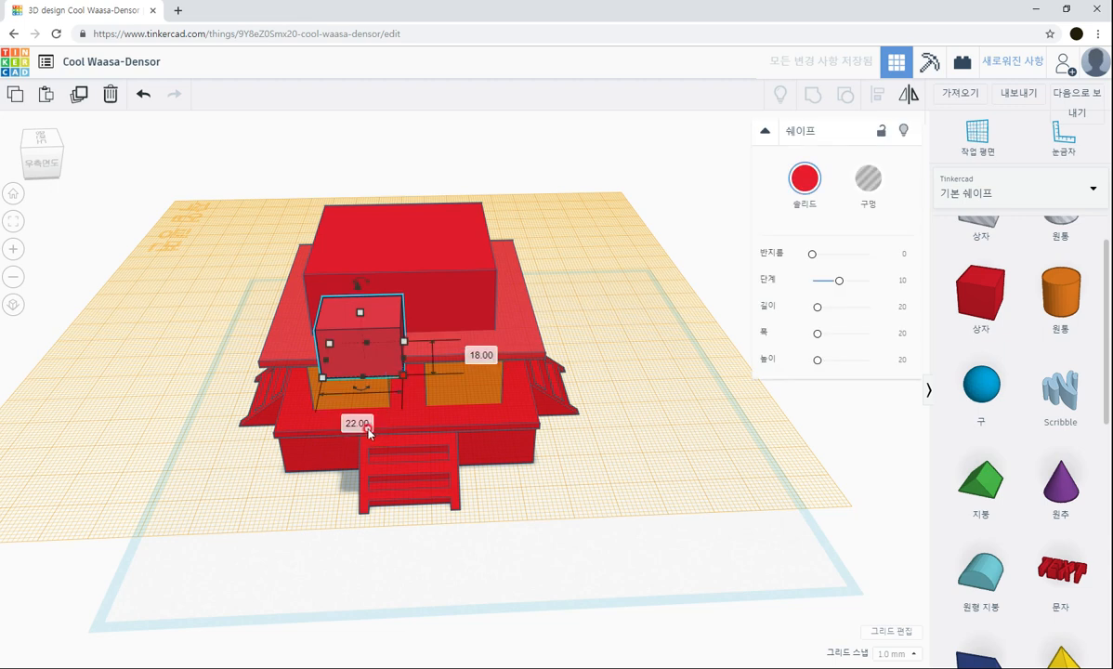
left_click(366, 425)
type("20")
key("Return")
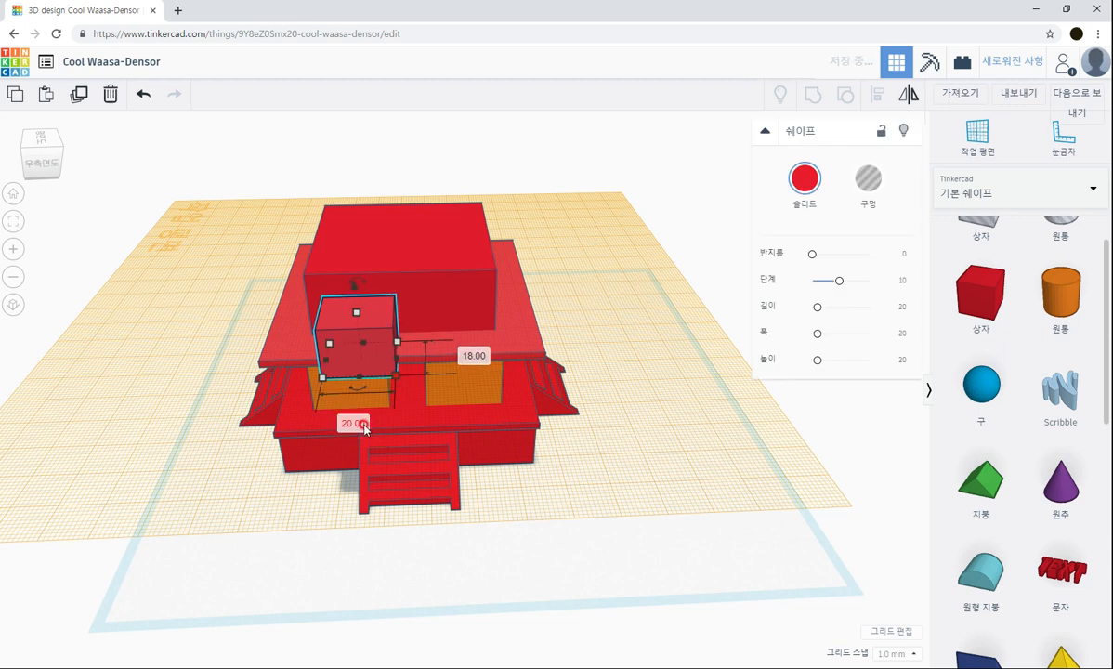
Step: Duplicate the 20 mm box beside the original with a narrow gap, and group the two boxes
left_click_drag(367, 365, 449, 368)
left_click(376, 365, "shift")
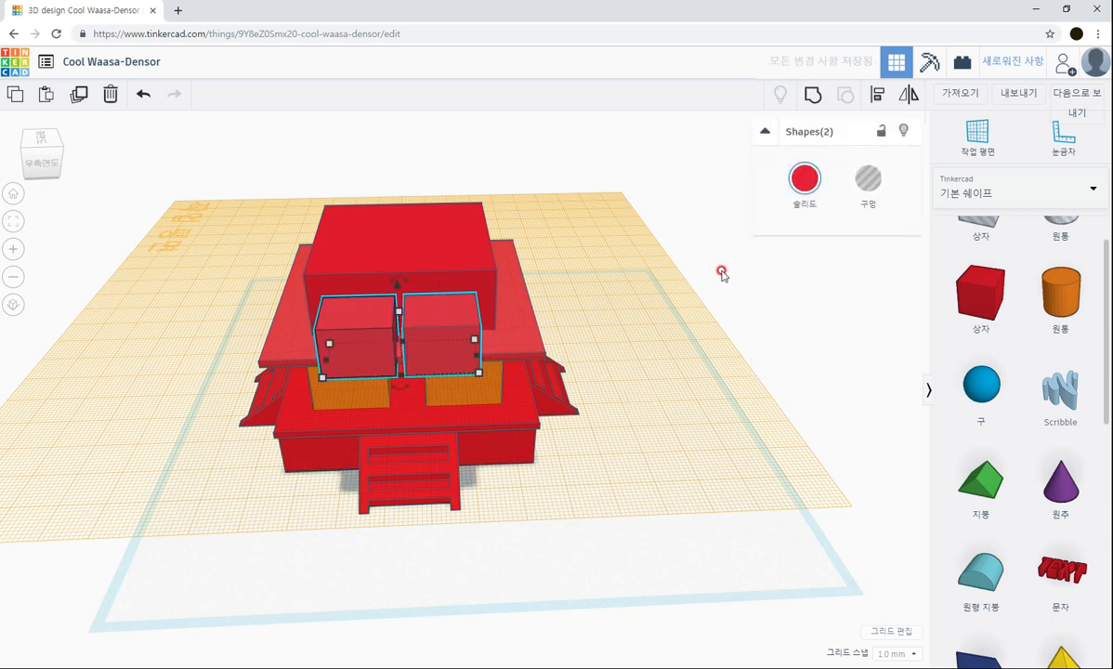
key("ctrl+g")
Step: Align the pair of small boxes with the building so it is centered across the building's width
right_click_drag(703, 286, 628, 365)
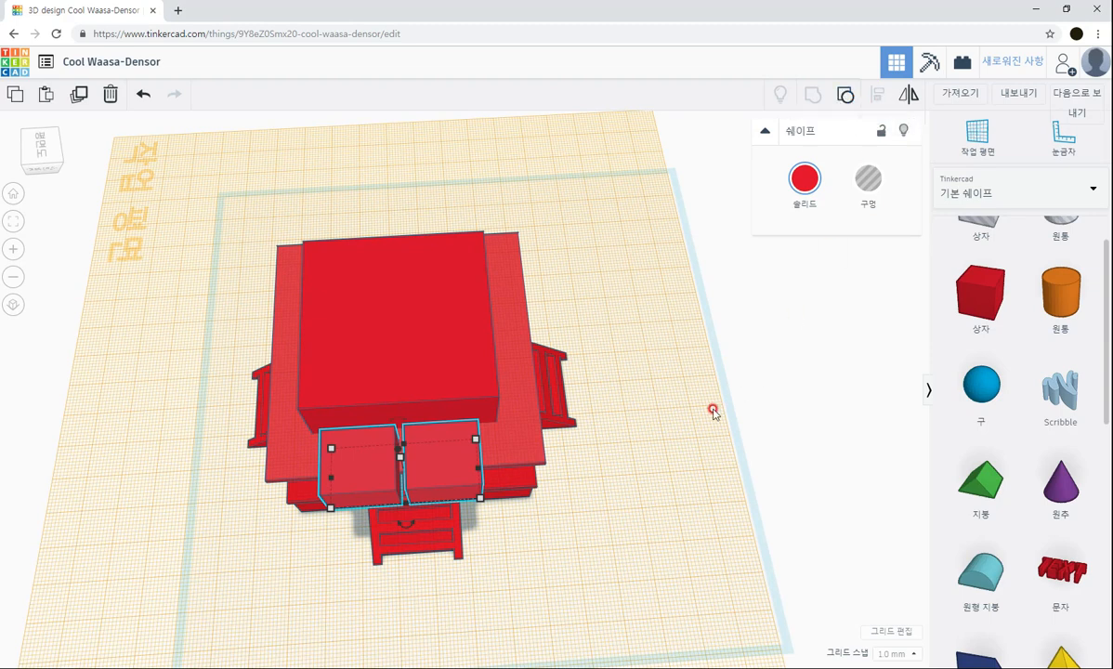
left_click(597, 451)
left_click(518, 487)
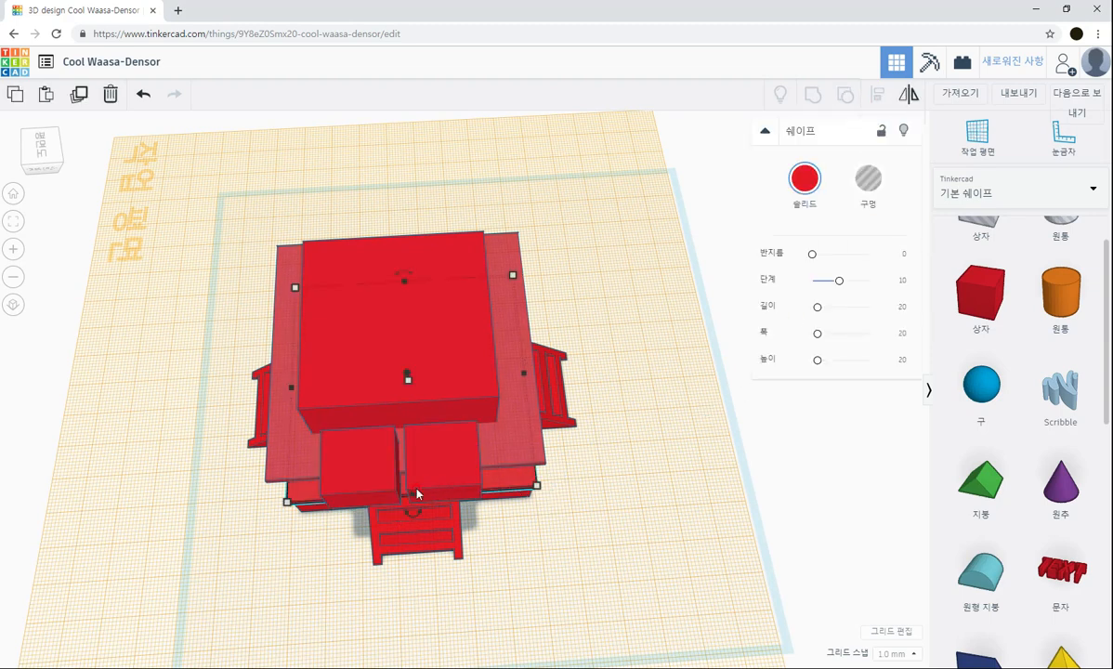
left_click_drag(543, 585, 321, 469)
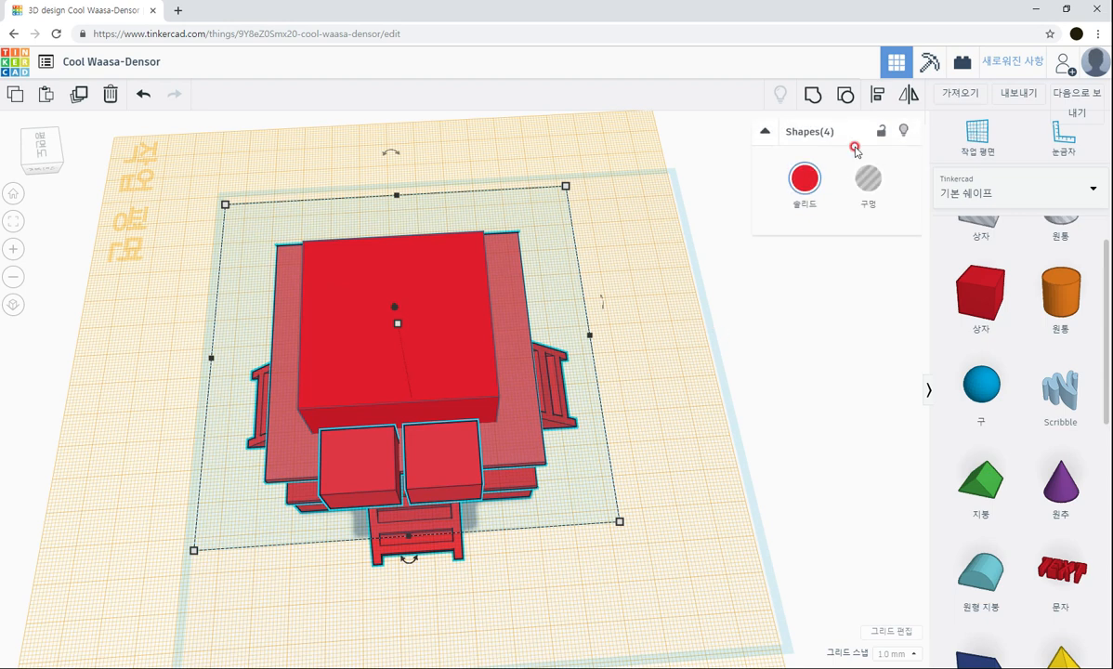
left_click(879, 97)
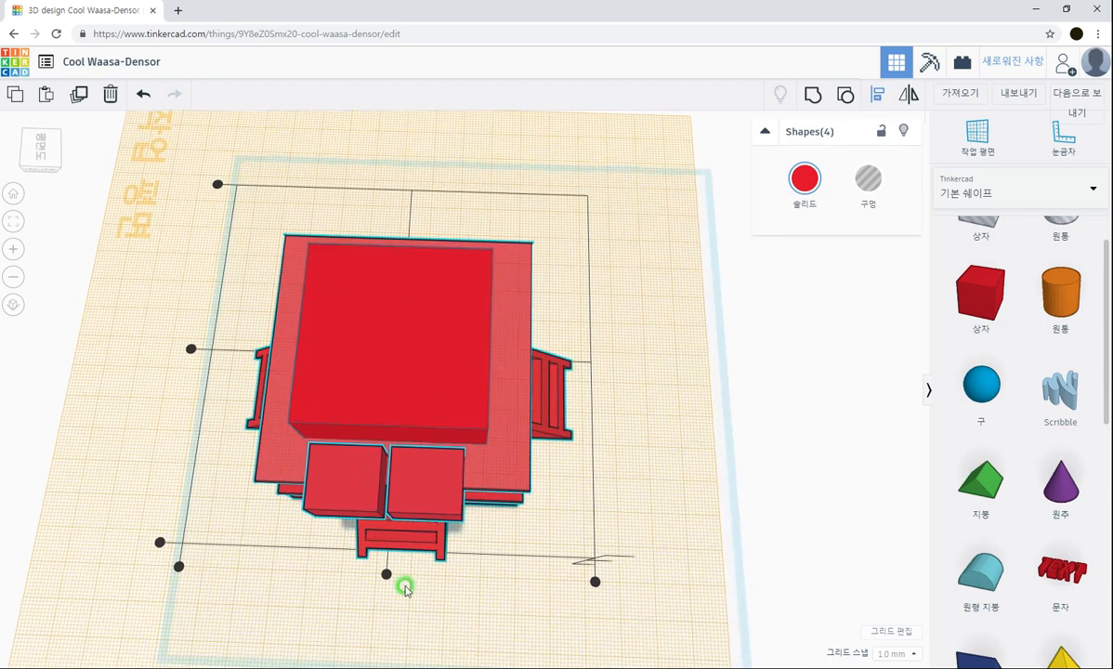
left_click(386, 576)
left_click(437, 582)
Step: Turn the grouped pair of boxes into a hole and move it inward so it cuts into the upper story's wall
right_click_drag(438, 582, 347, 428)
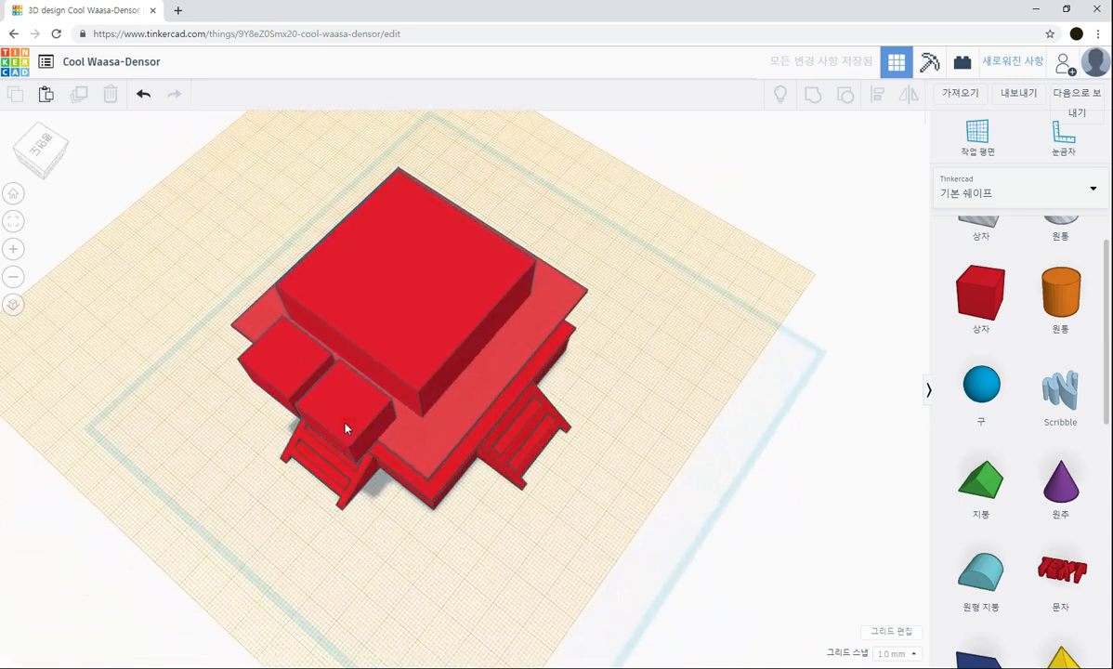
left_click(347, 427)
left_click(866, 179)
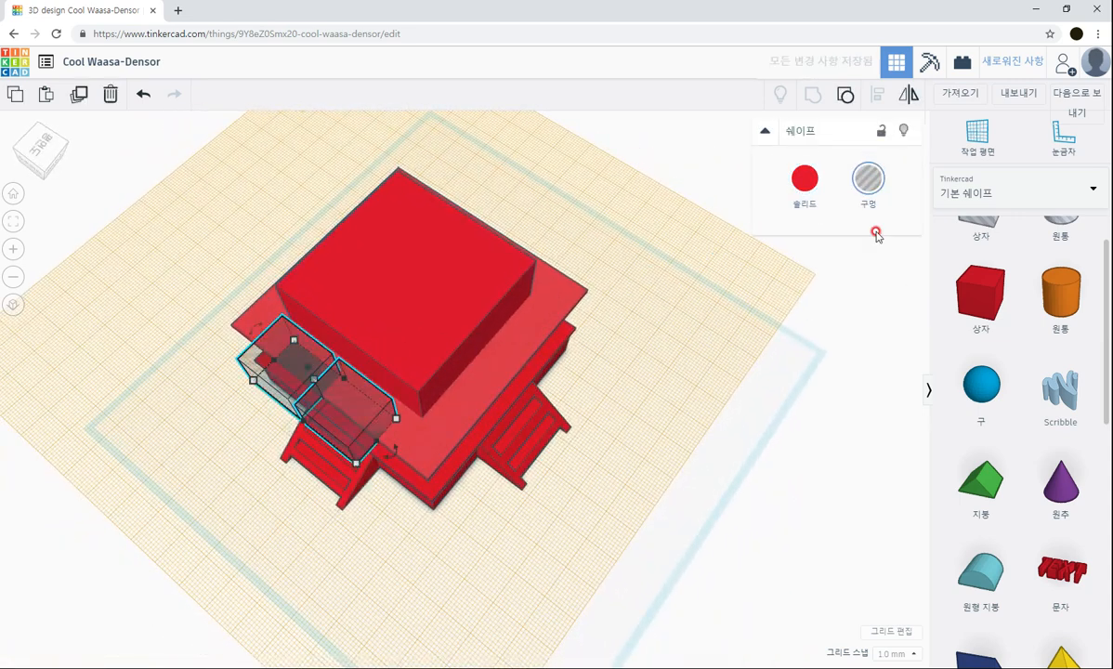
key("Up")
key("Up")
key("Up")
key("Up")
key("Up")
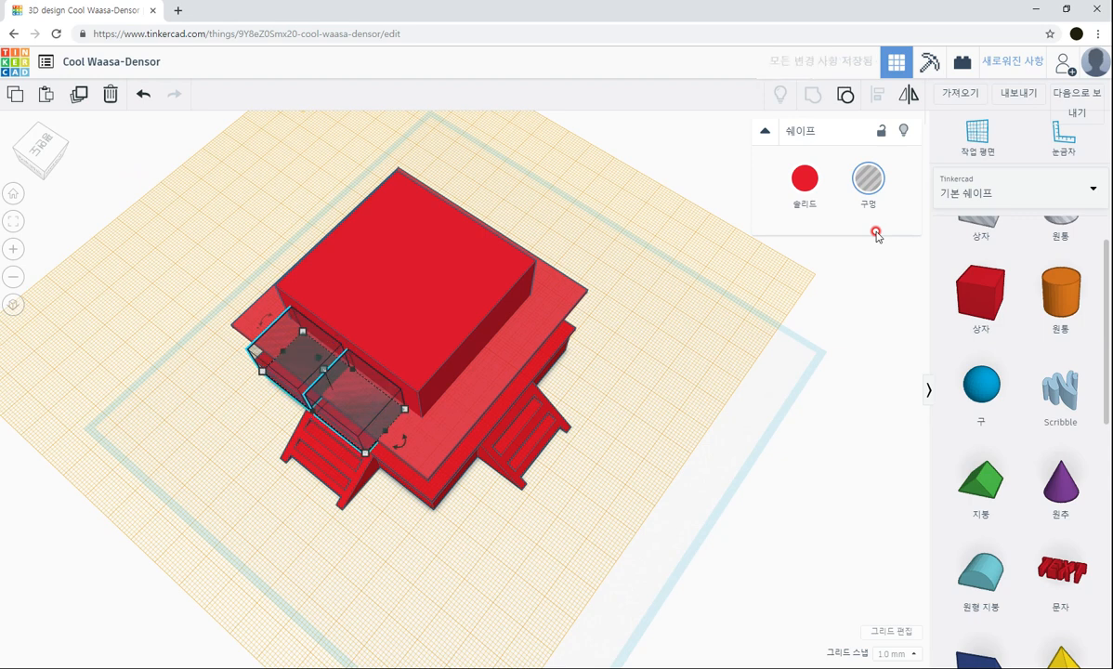
key("Up")
key("Up")
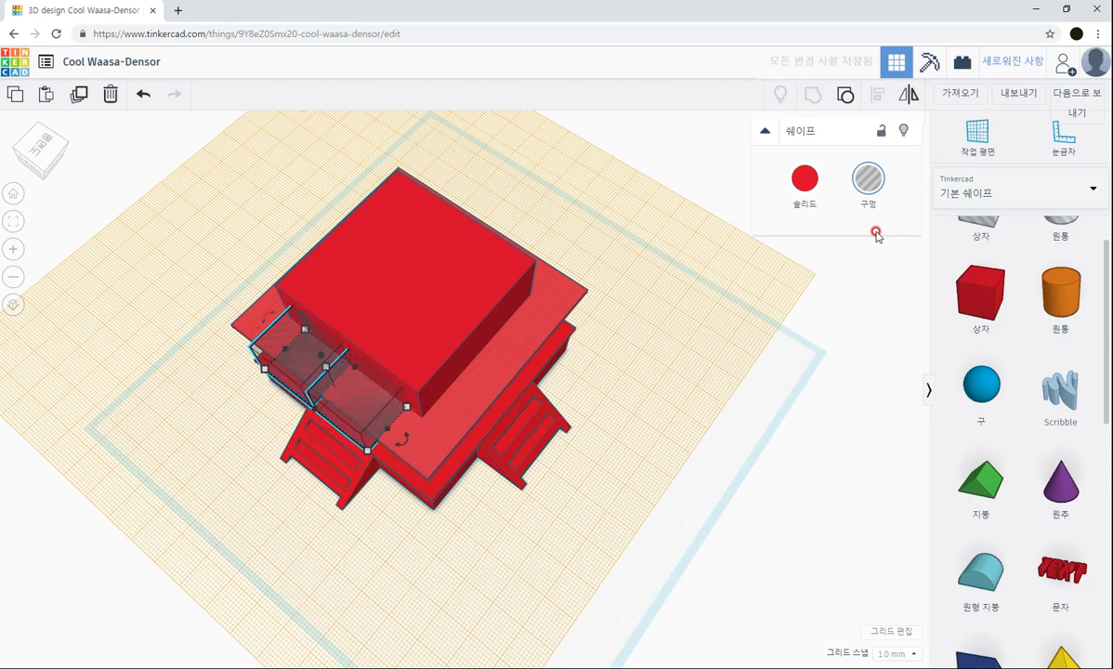
key("Up")
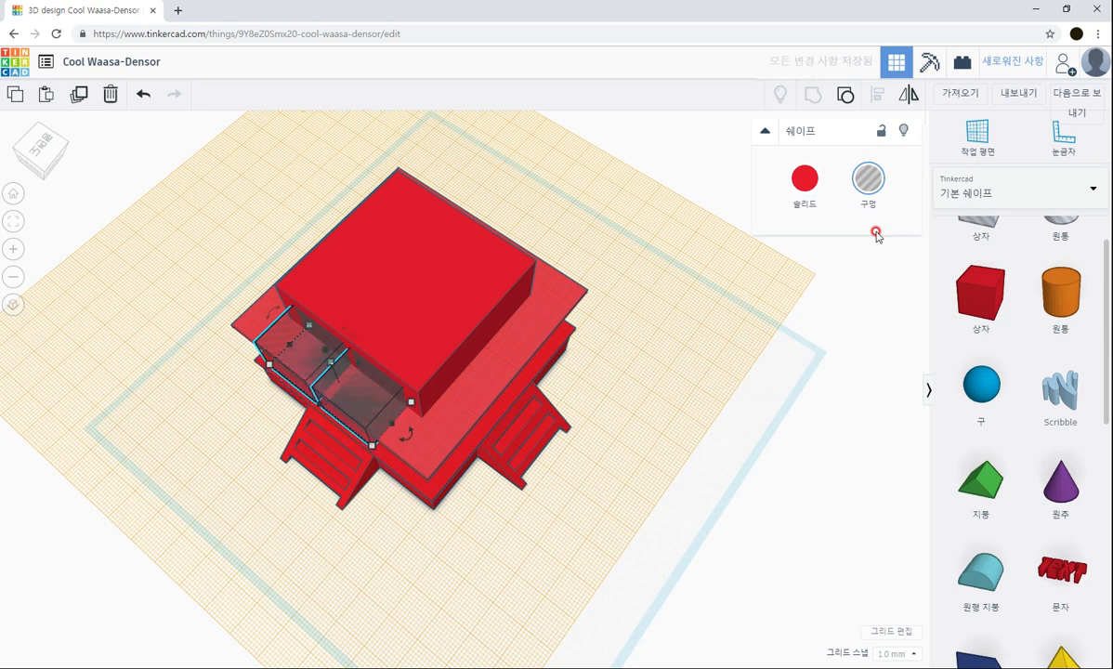
Step: Duplicate the hole pair to the opposite side of the upper story and shift the copy inward into that wall
right_click_drag(566, 493, 393, 474)
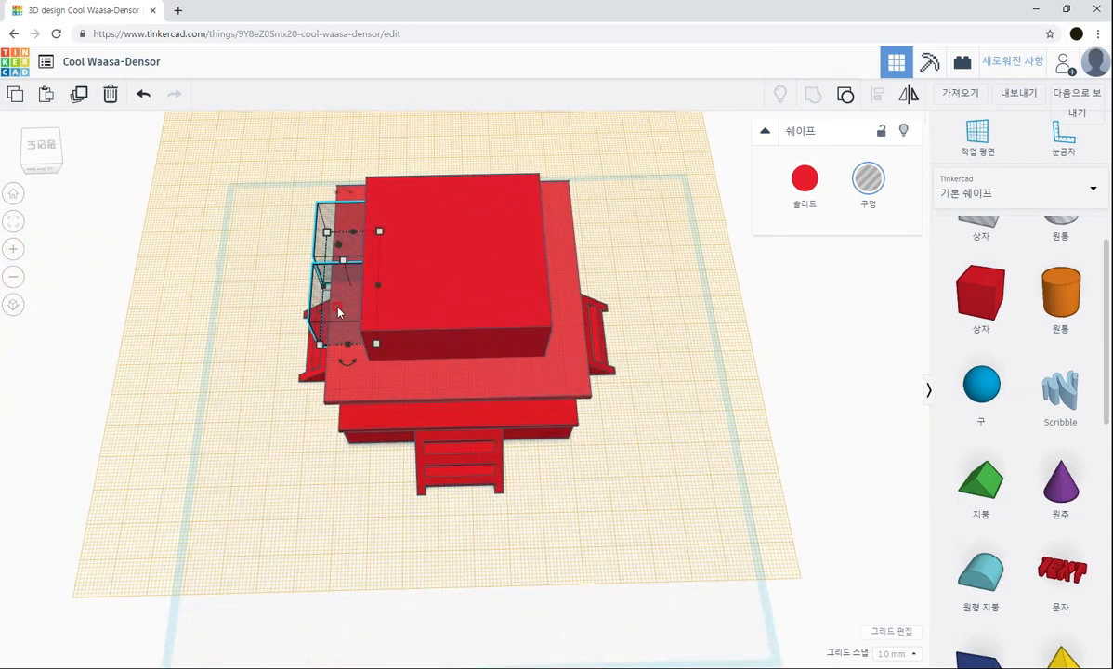
left_click_drag(339, 313, 590, 313)
right_click_drag(591, 313, 658, 379)
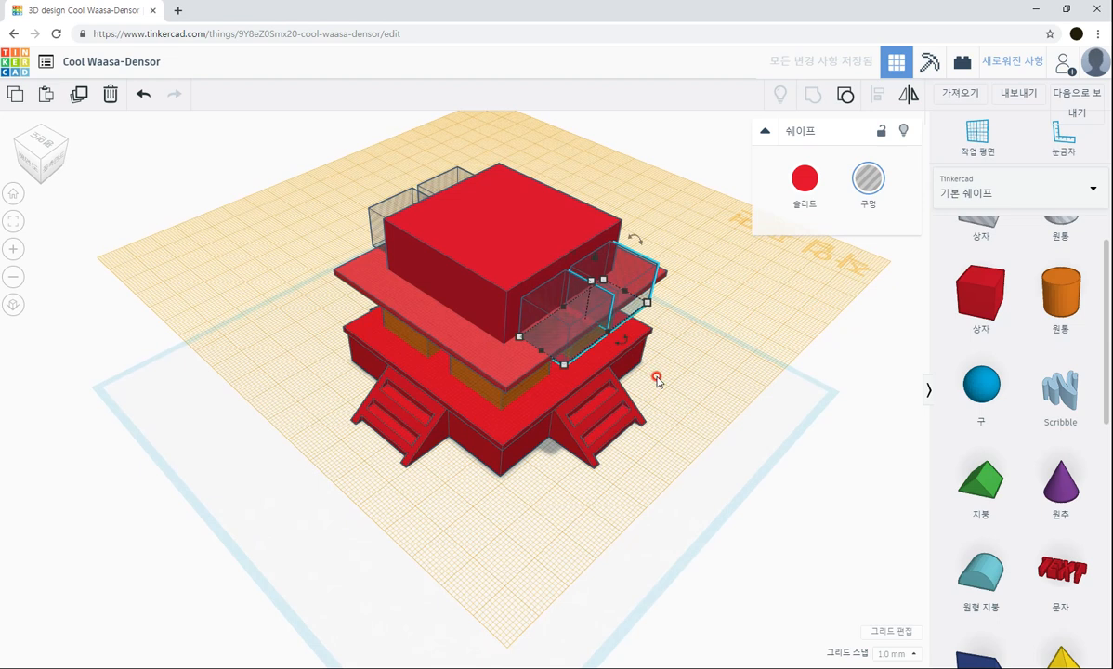
key("Left")
right_click_drag(678, 380, 689, 454)
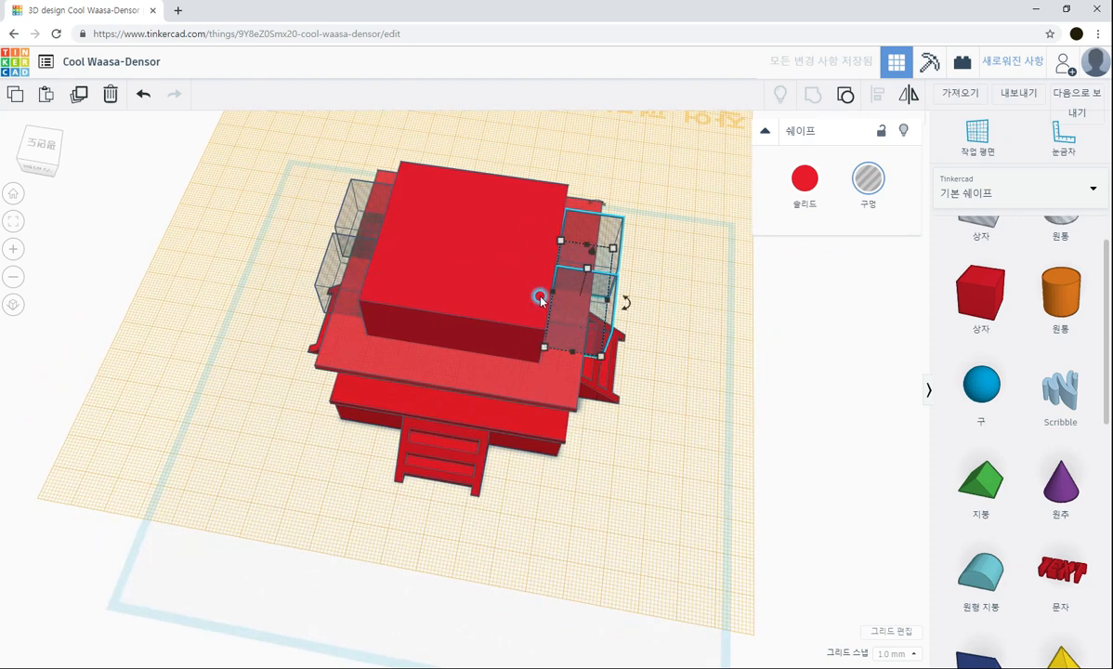
key("Left")
key("Left")
key("Left")
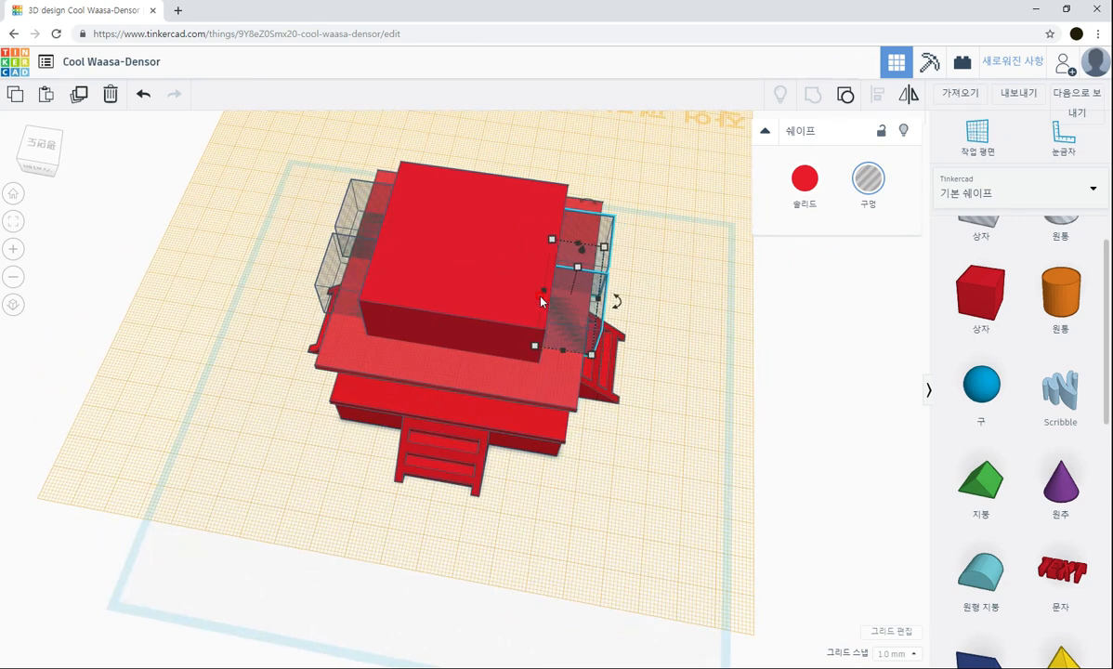
Step: Group the two opposite hole pairs and make a copy rotated by 90° for the other two walls
left_click(687, 302)
mouse_move(701, 301)
right_mouse_down()
mouse_move(659, 274)
mouse_move(666, 295)
mouse_move(713, 291)
mouse_move(706, 284)
right_mouse_up()
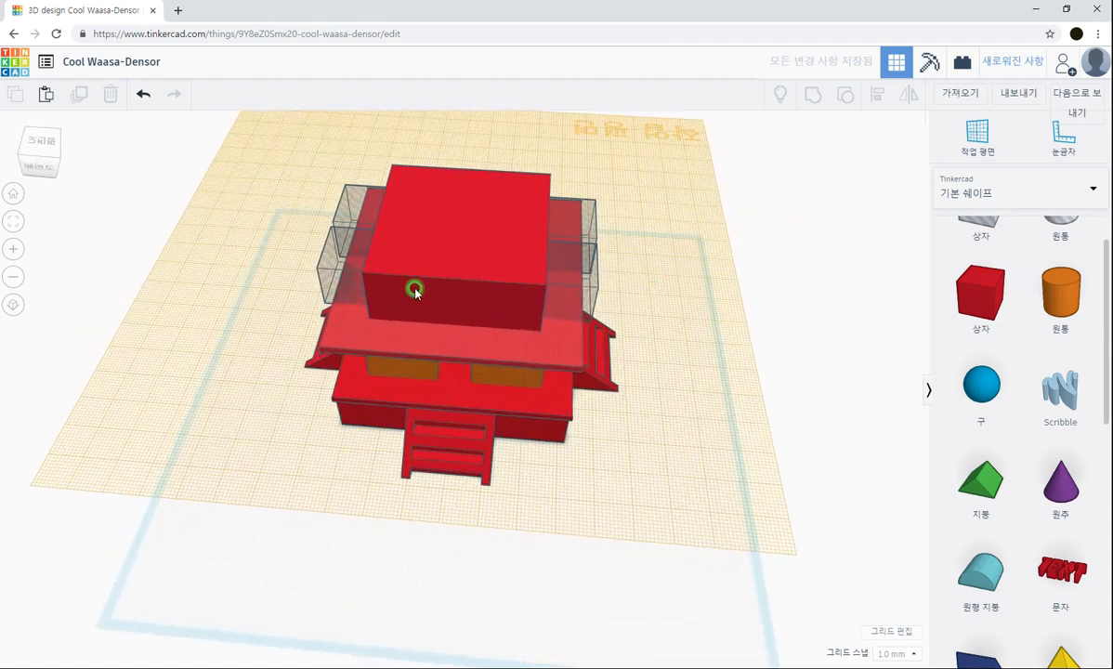
left_click(348, 264)
left_click(581, 267, "shift")
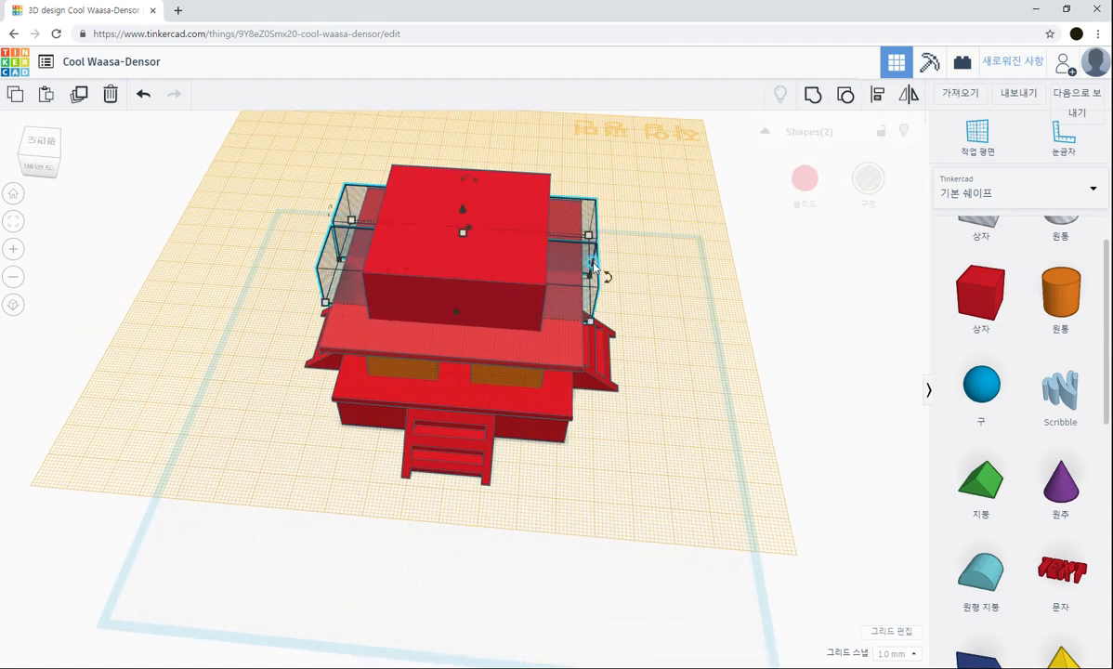
key("ctrl+g")
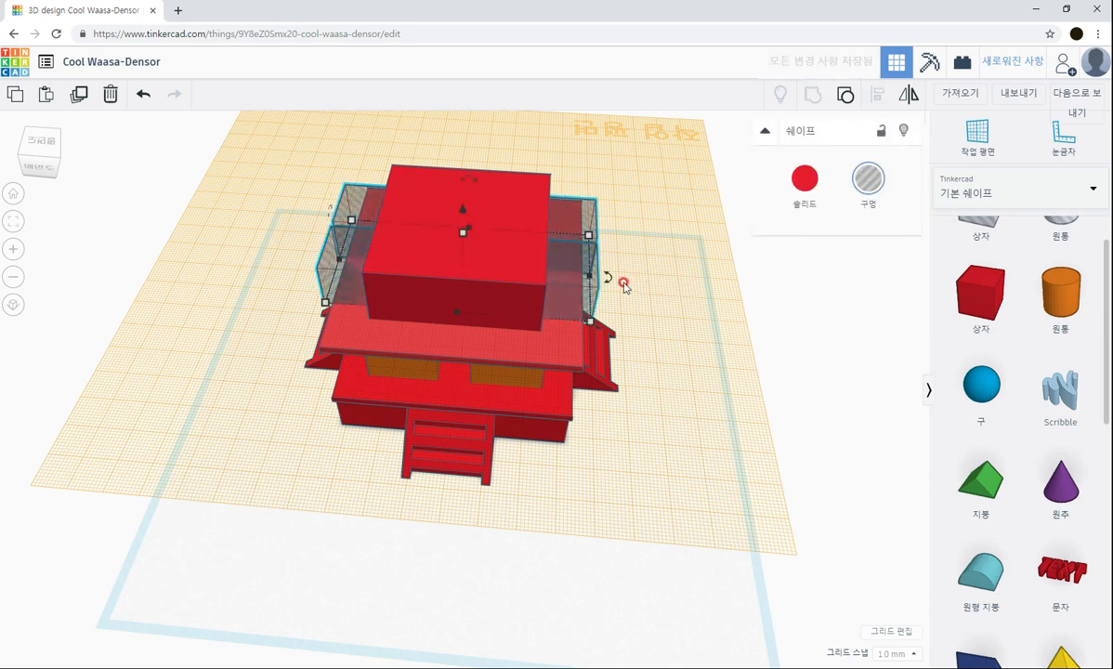
mouse_move(616, 278)
left_click_drag(613, 281, 411, 309)
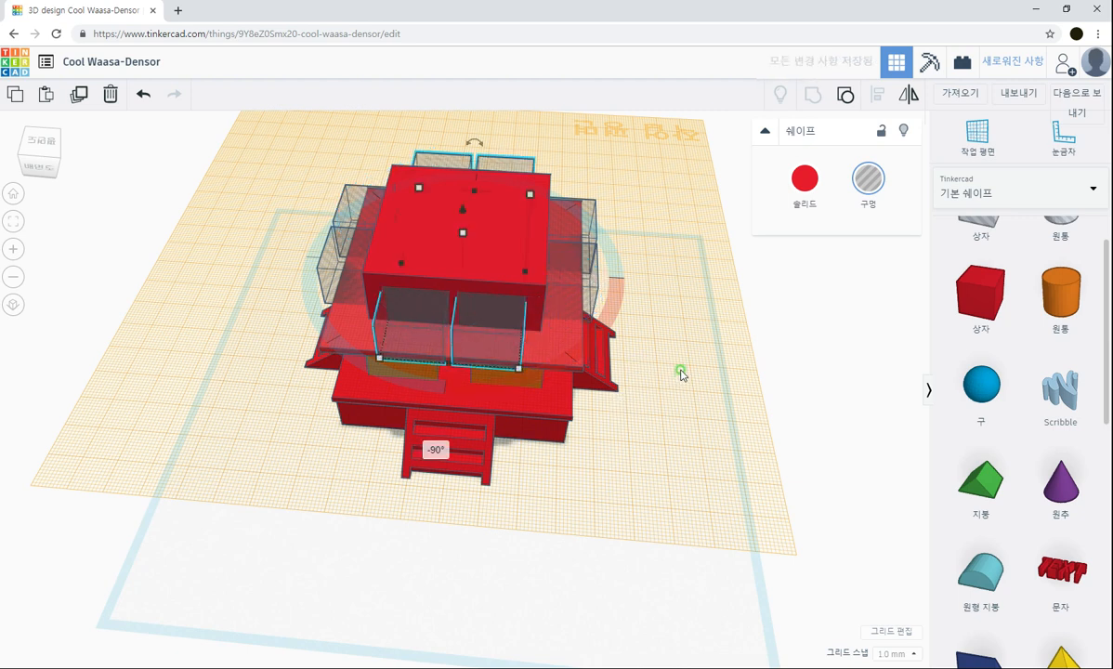
Step: Group the upper-story box with all the hole pairs to cut two recesses into each of its four walls
right_click_drag(681, 374, 684, 298)
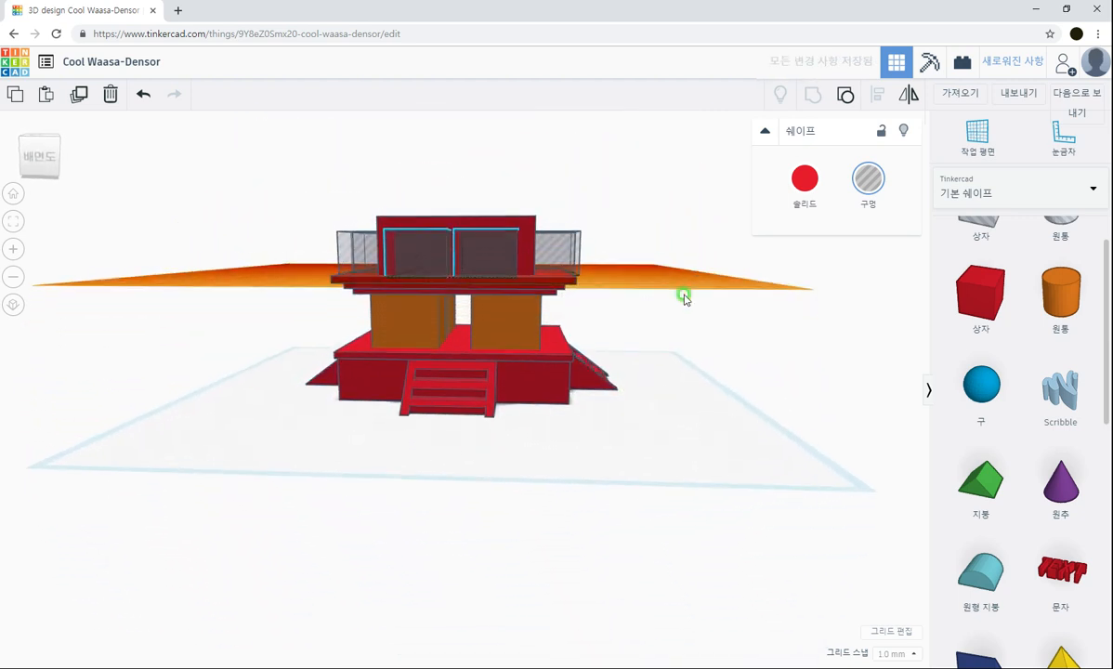
left_click_drag(309, 198, 631, 241)
key("ctrl+g")
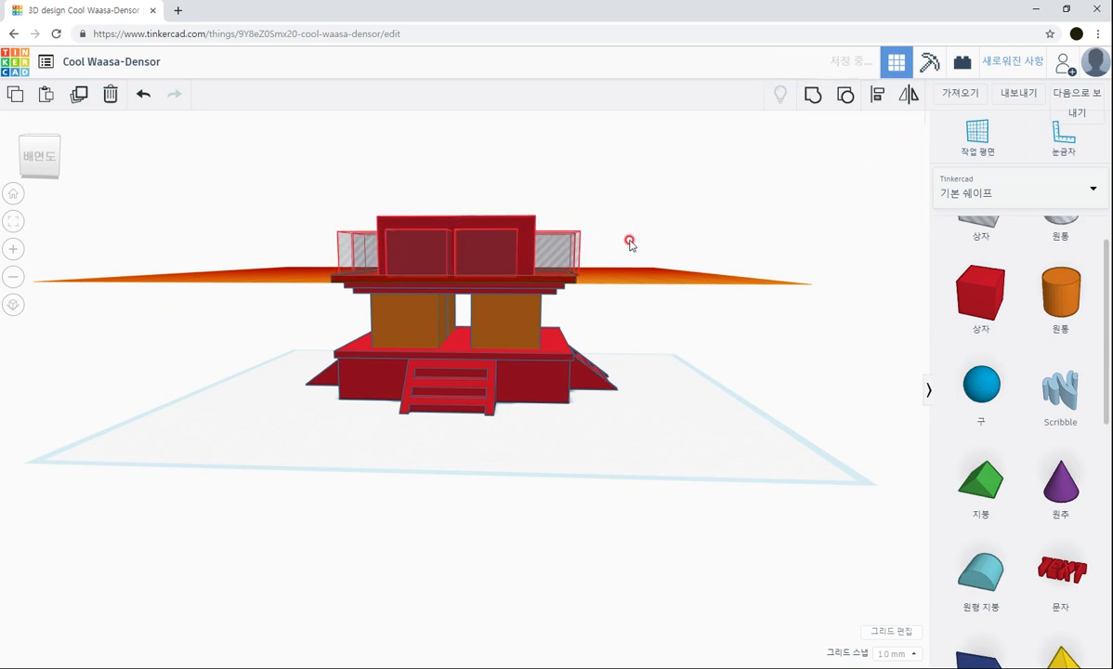
left_click(627, 225)
right_click_drag(627, 226, 626, 282)
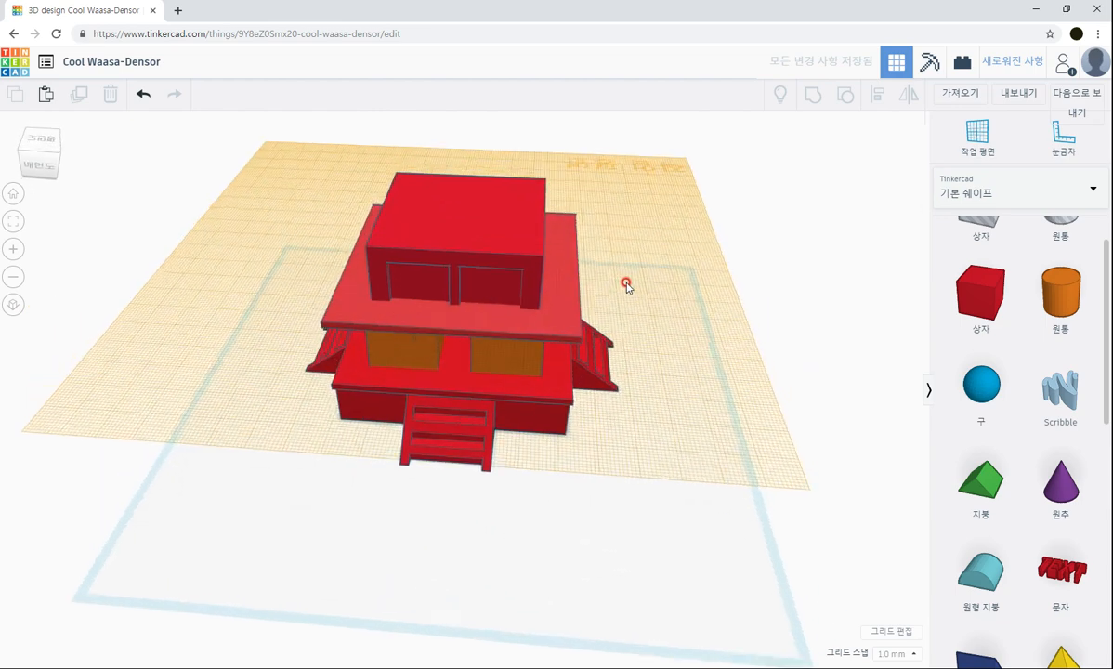
Step: Place the workplane on top of the upper story and add a red box there, about 67 by 65 mm
scroll(626, 280, "up", 3)
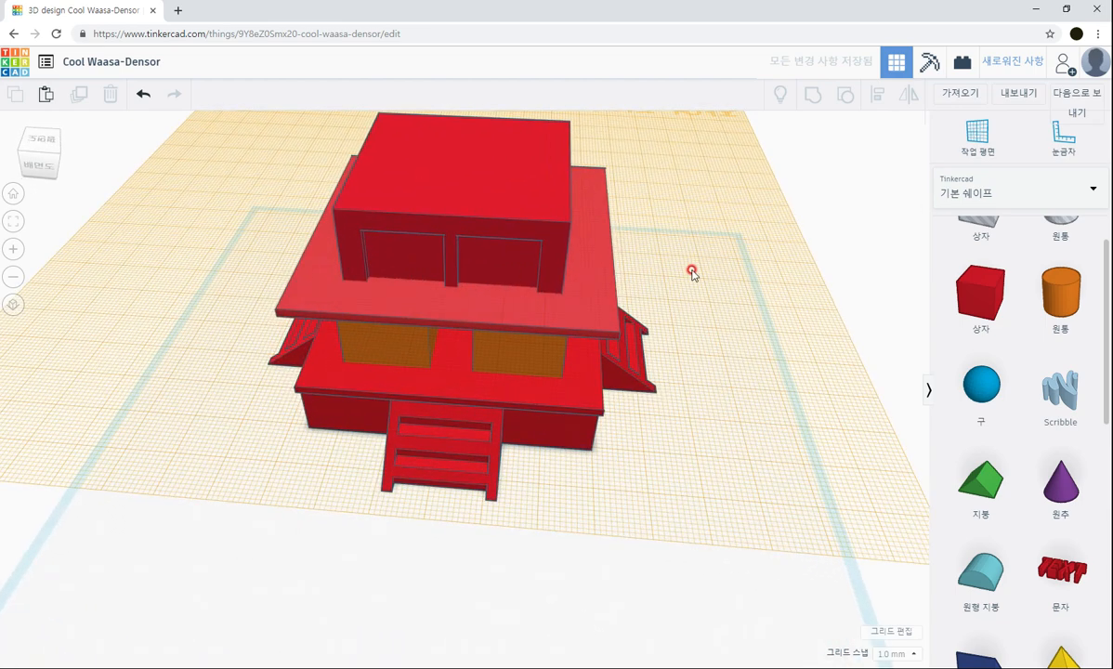
mouse_move(692, 271)
right_mouse_down()
mouse_move(457, 281)
mouse_move(688, 251)
mouse_move(639, 318)
mouse_move(651, 281)
mouse_move(665, 336)
right_mouse_up()
left_click(978, 135)
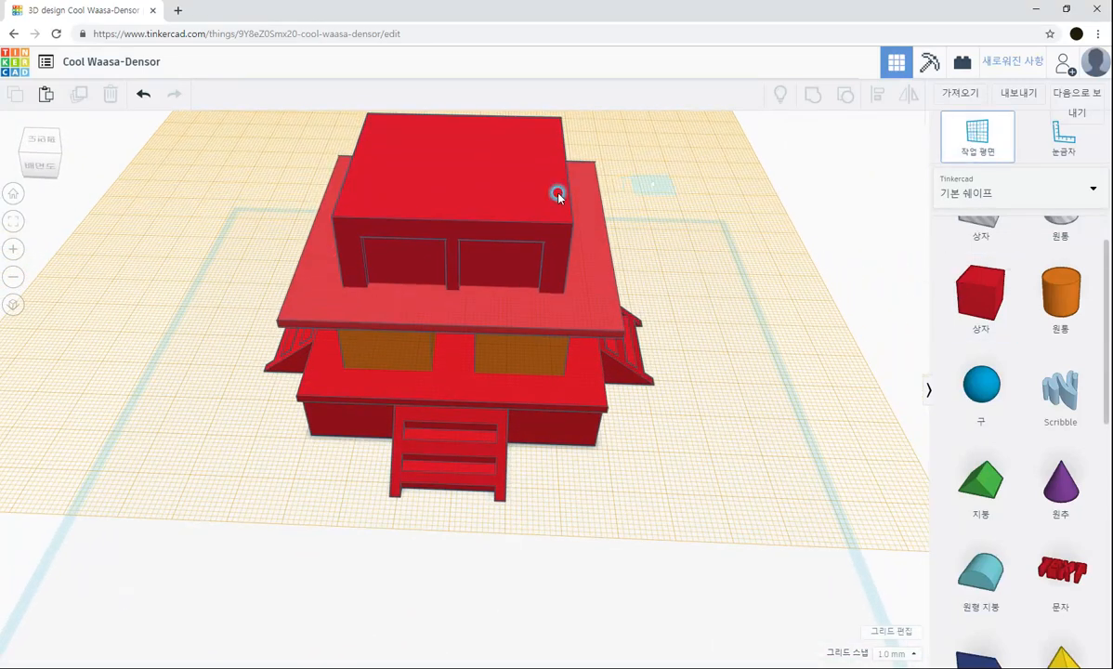
left_click(440, 179)
left_click_drag(978, 272, 606, 244)
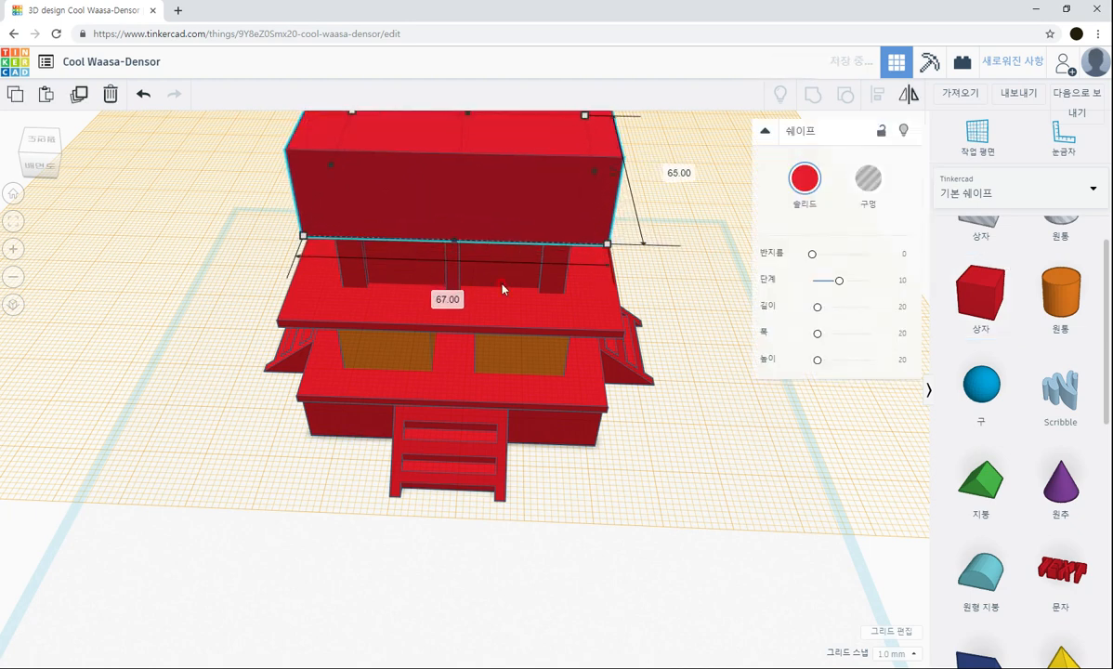
Step: Set the new top box's base to 70 by 70 mm and flatten it to 2 mm thick
left_click(447, 298)
type("70")
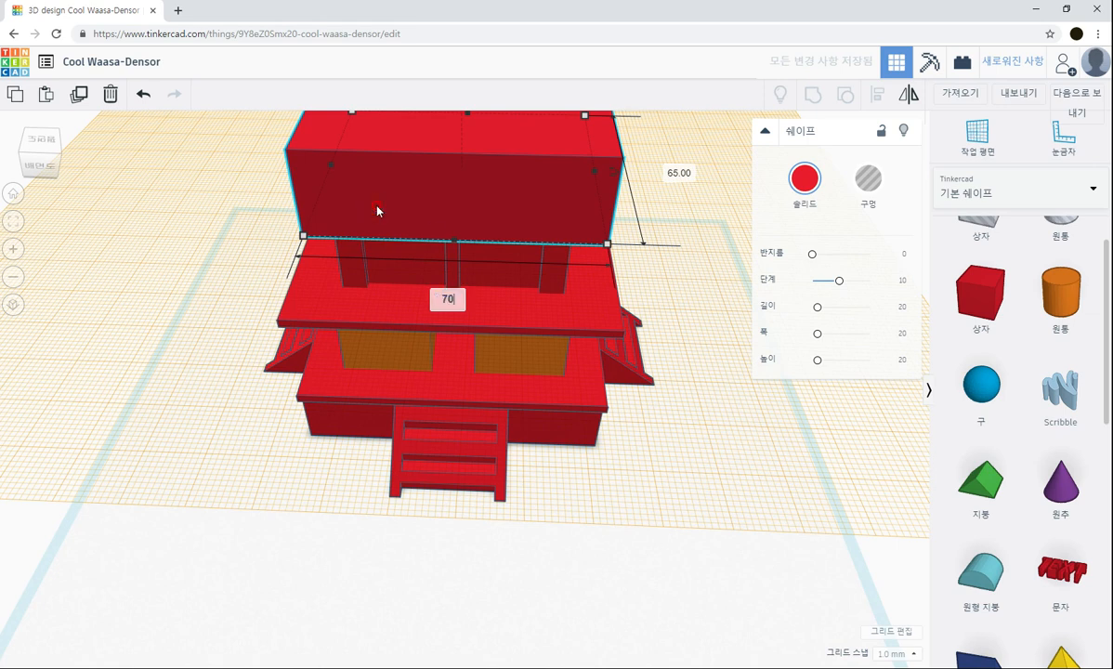
key("Tab")
type("70")
key("Return")
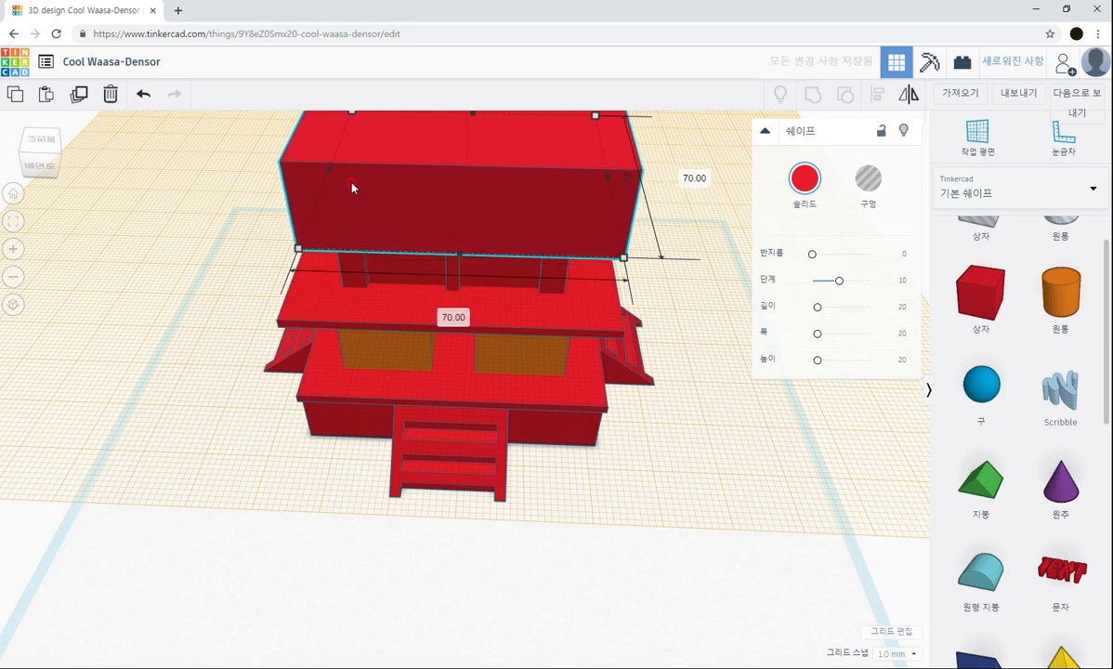
scroll(460, 199, "down", 5)
left_click_drag(470, 226, 473, 263)
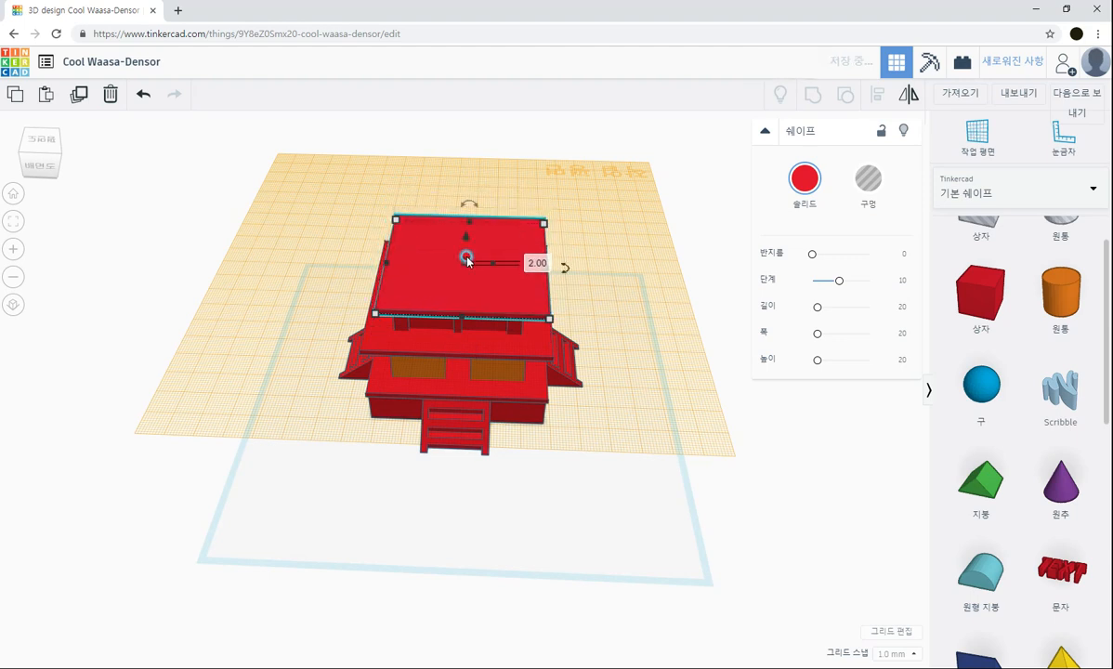
Step: Select the whole building and align it so the new 2 mm top slab is centered in both horizontal directions
left_click(313, 246)
left_click_drag(276, 199, 647, 466)
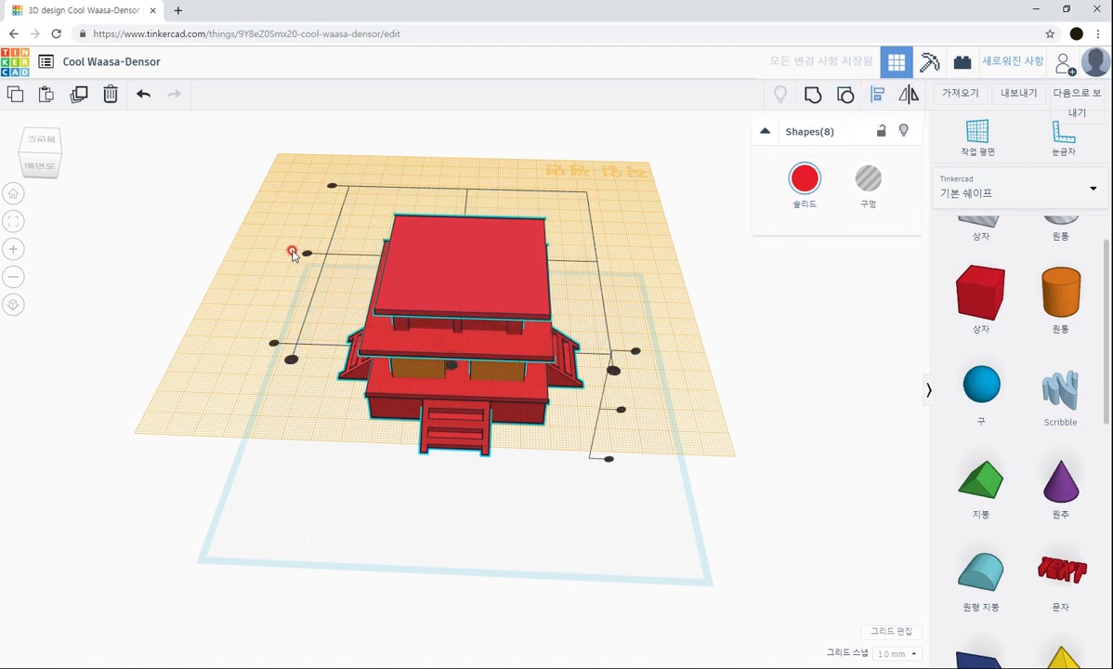
left_click(306, 253)
right_click_drag(559, 513, 532, 567)
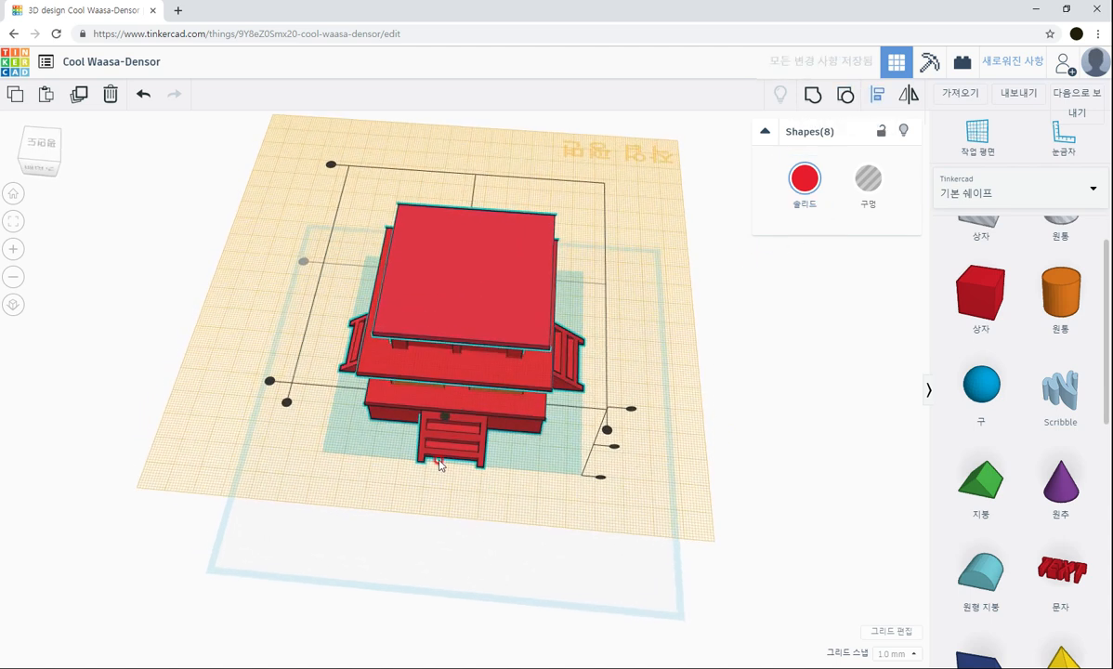
right_click_drag(439, 464, 517, 420)
left_click(521, 512)
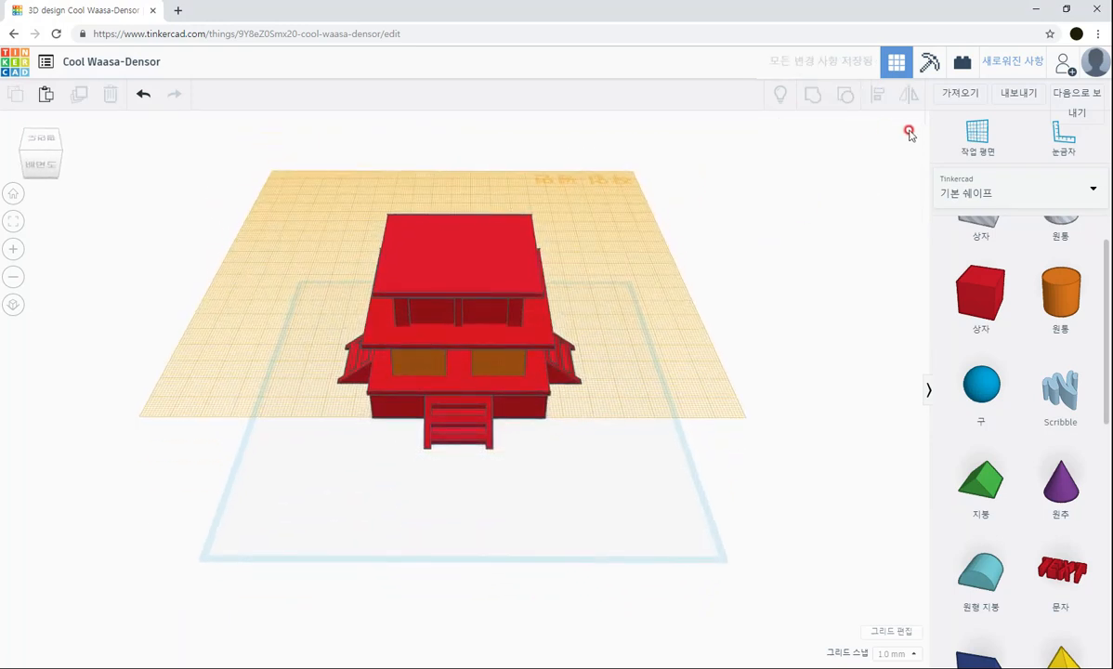
Step: Place the workplane on the 70 mm slab and add a red box there, about 80 by 67 mm
left_click(974, 136)
left_click(471, 254)
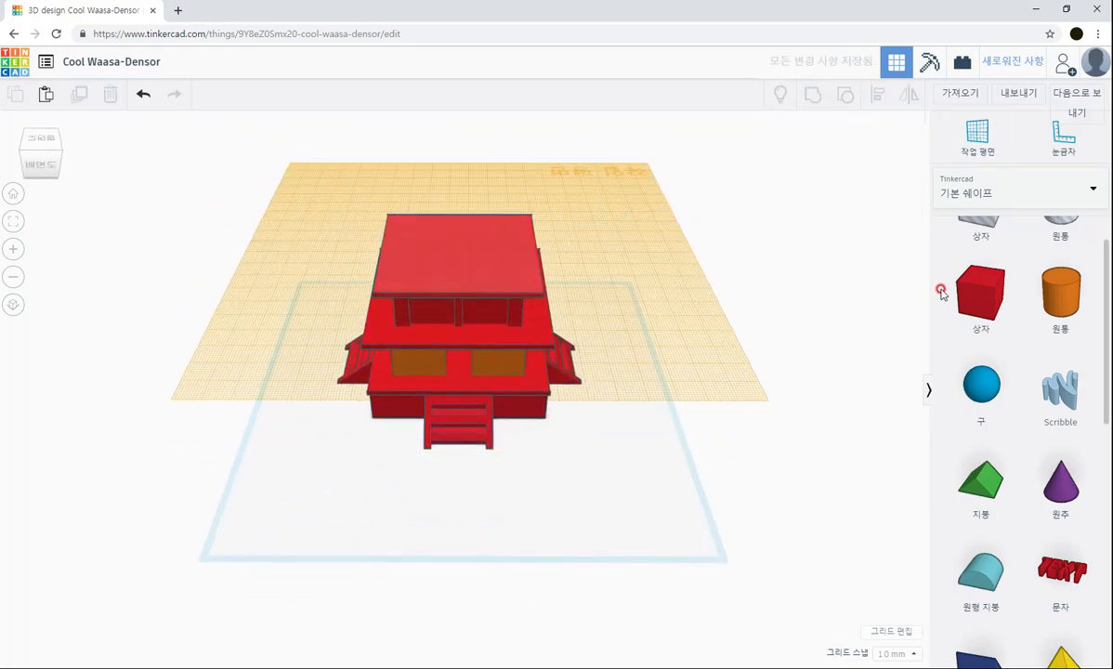
left_click(980, 292)
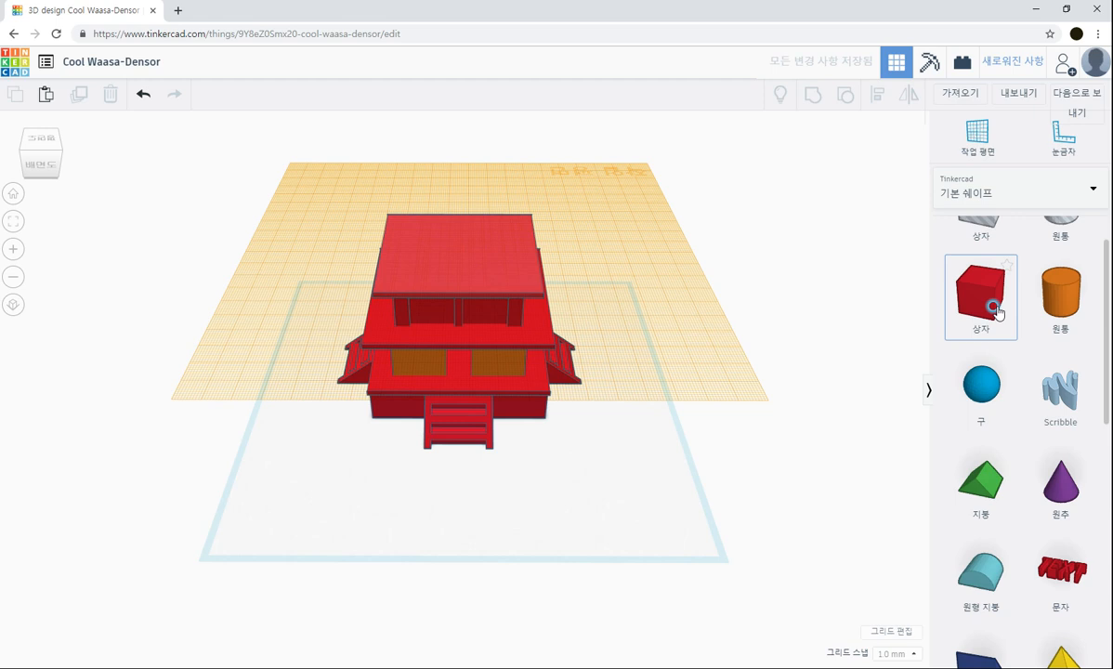
left_click(390, 237)
left_click_drag(407, 238, 555, 299)
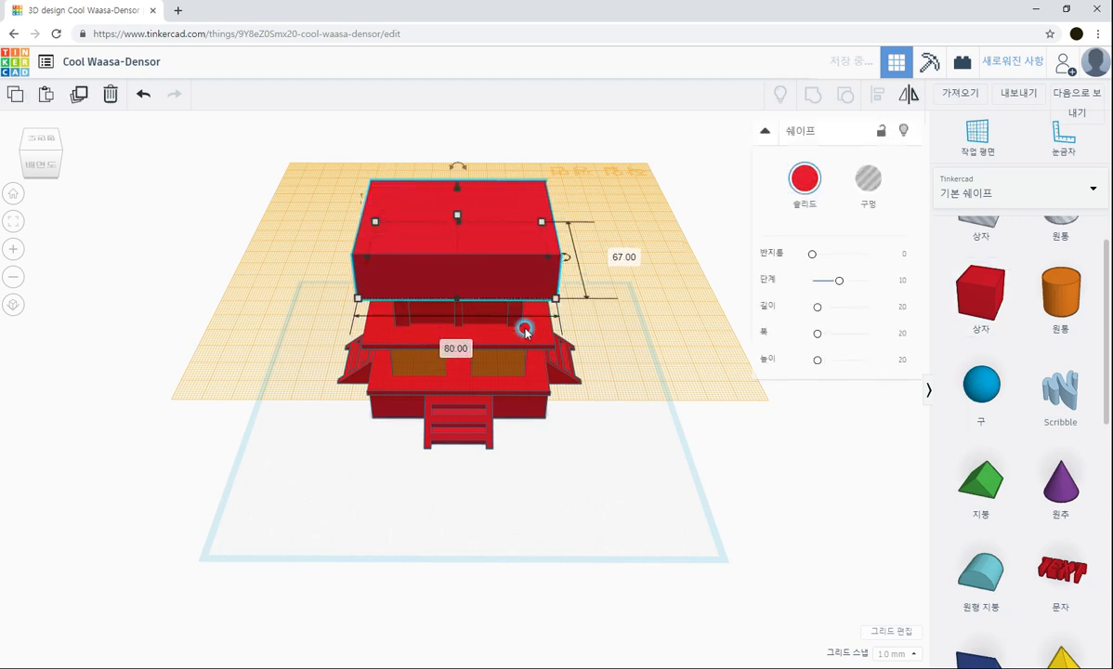
Step: Set the new box's base to 75 by 75 mm and flatten it into a thin slab
left_click(460, 349)
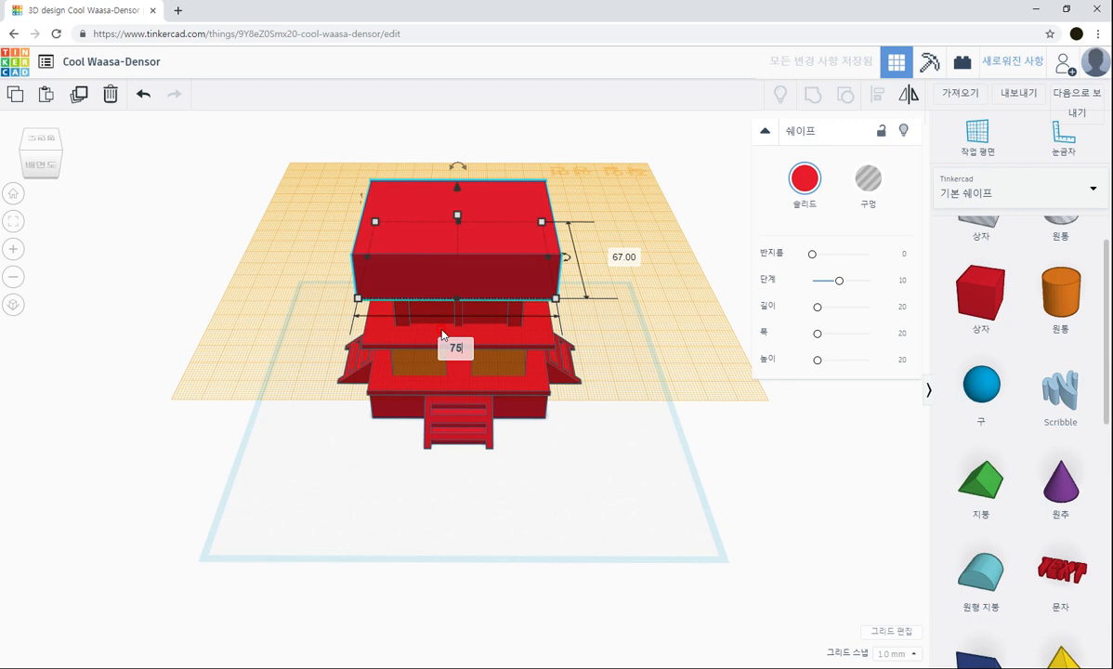
key("Tab")
type("75")
key("Return")
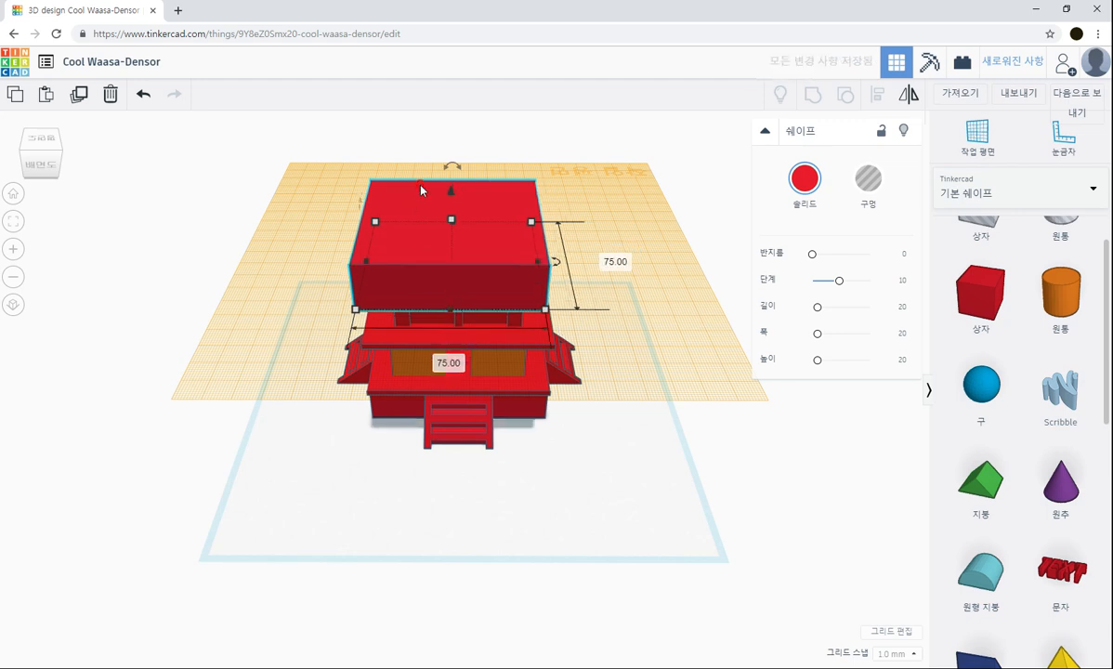
left_click_drag(453, 222, 464, 260)
Step: Align all shapes so the 75 mm slab is centered on the building in both horizontal directions
left_click_drag(291, 187, 688, 516)
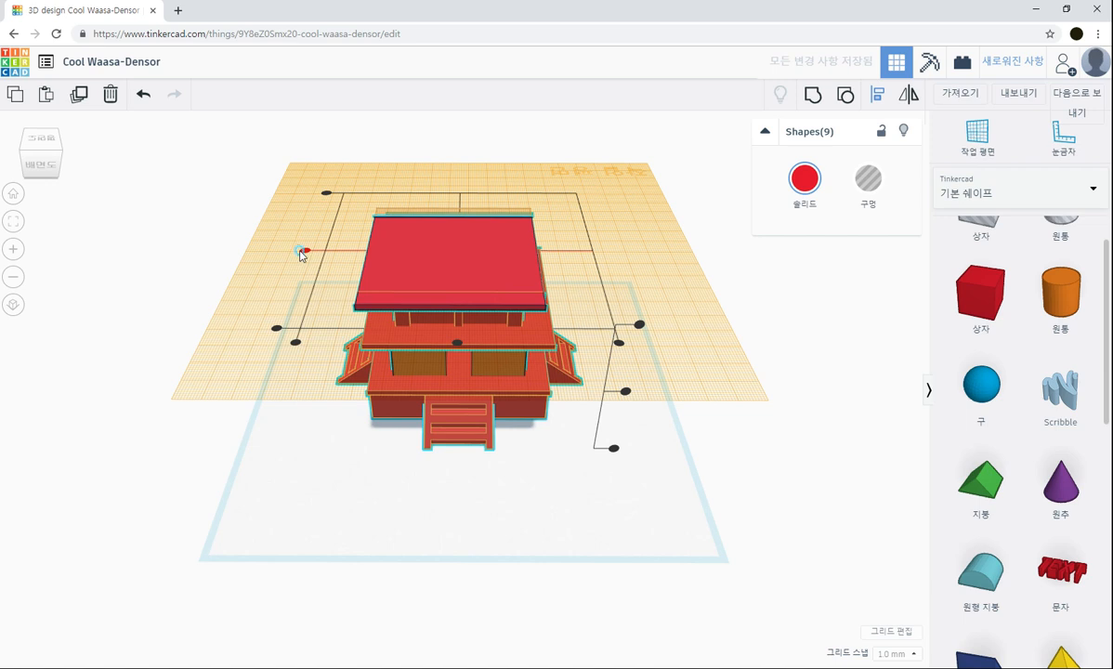
right_click_drag(366, 368, 457, 468)
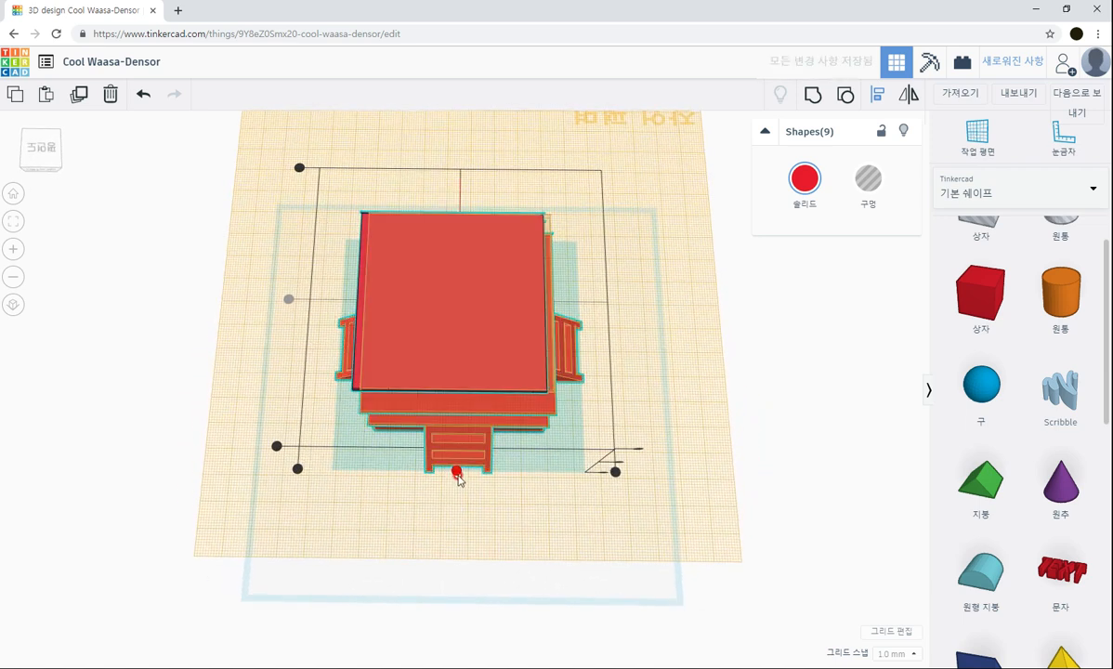
left_click(457, 471)
left_click(745, 402)
right_click_drag(745, 403, 731, 339)
Step: Place the workplane on the 75 mm slab and add another red box, about 88 by 82 mm
left_click(967, 142)
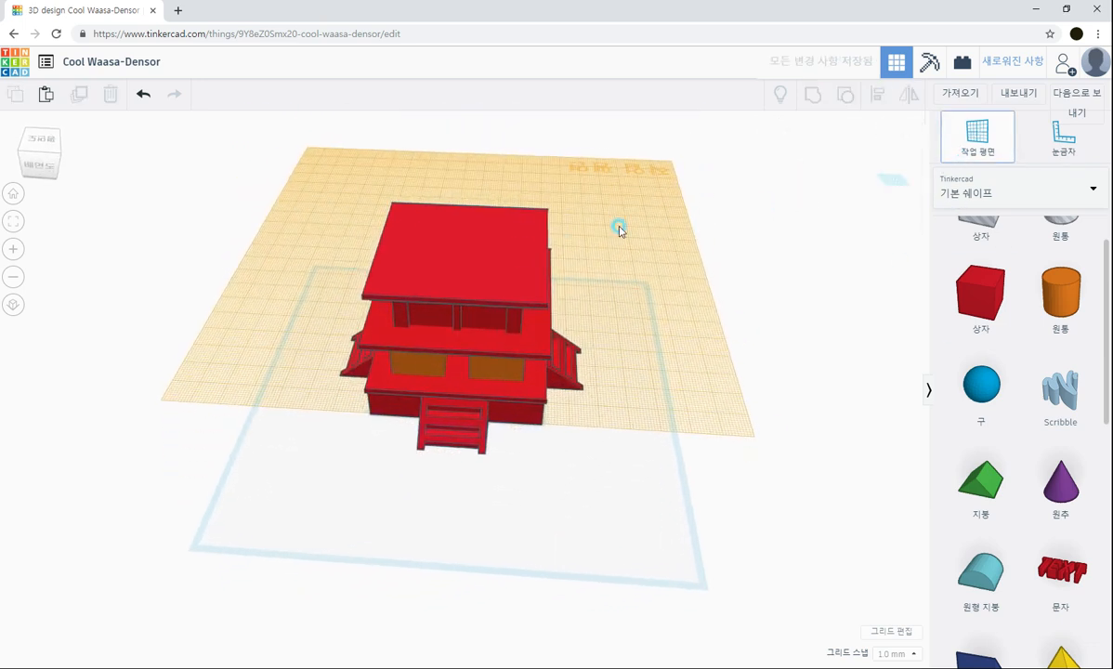
left_click(498, 246)
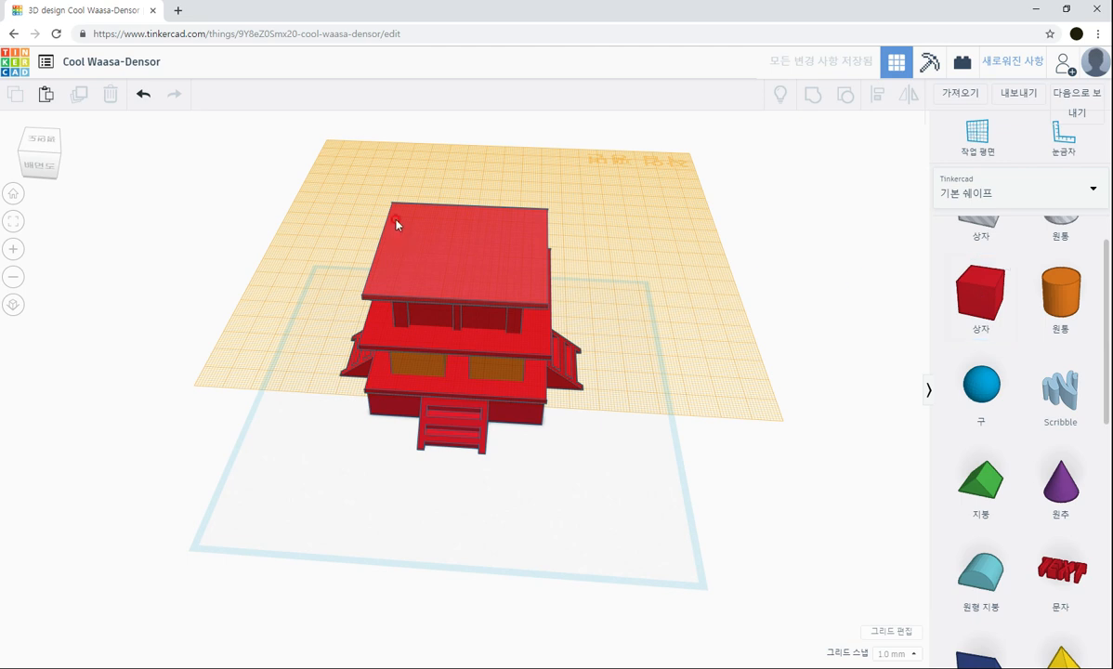
left_click_drag(974, 279, 571, 313)
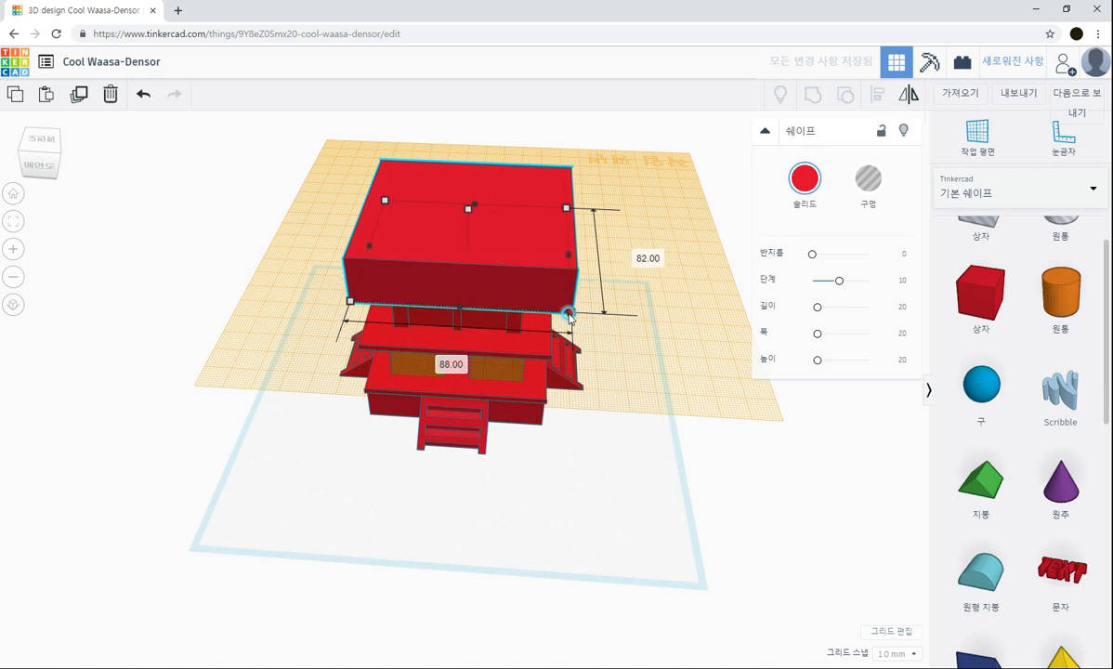
Step: Set the newest box's base to 82 by 82 mm and flatten it into a thin roof slab
left_click(446, 368)
type("7")
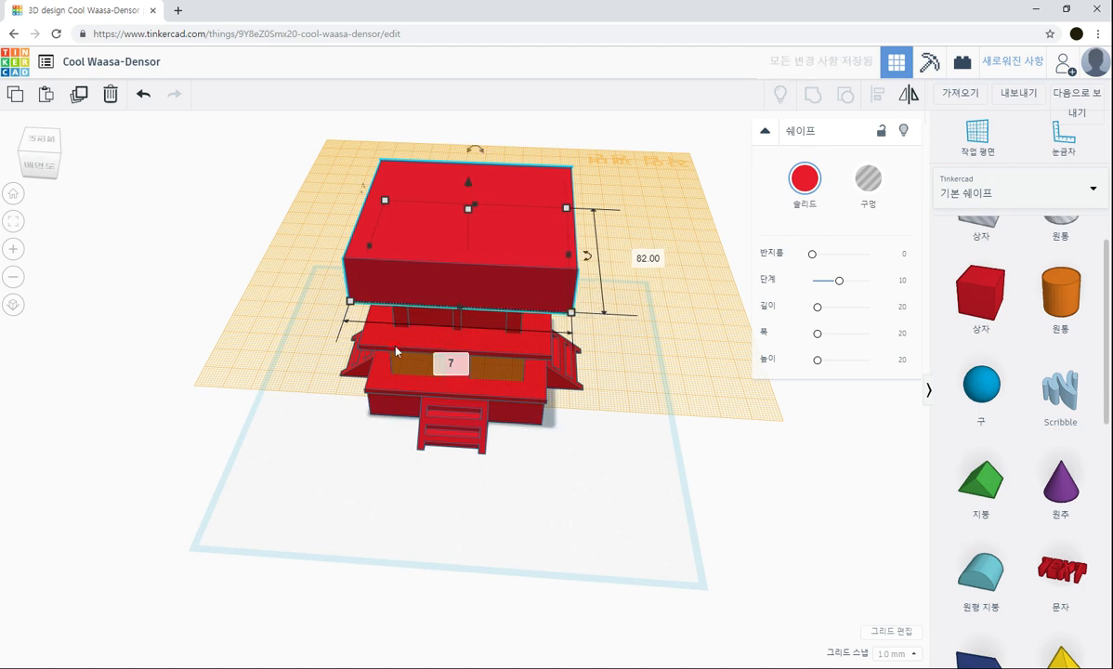
key("BackSpace")
type("82")
key("Return")
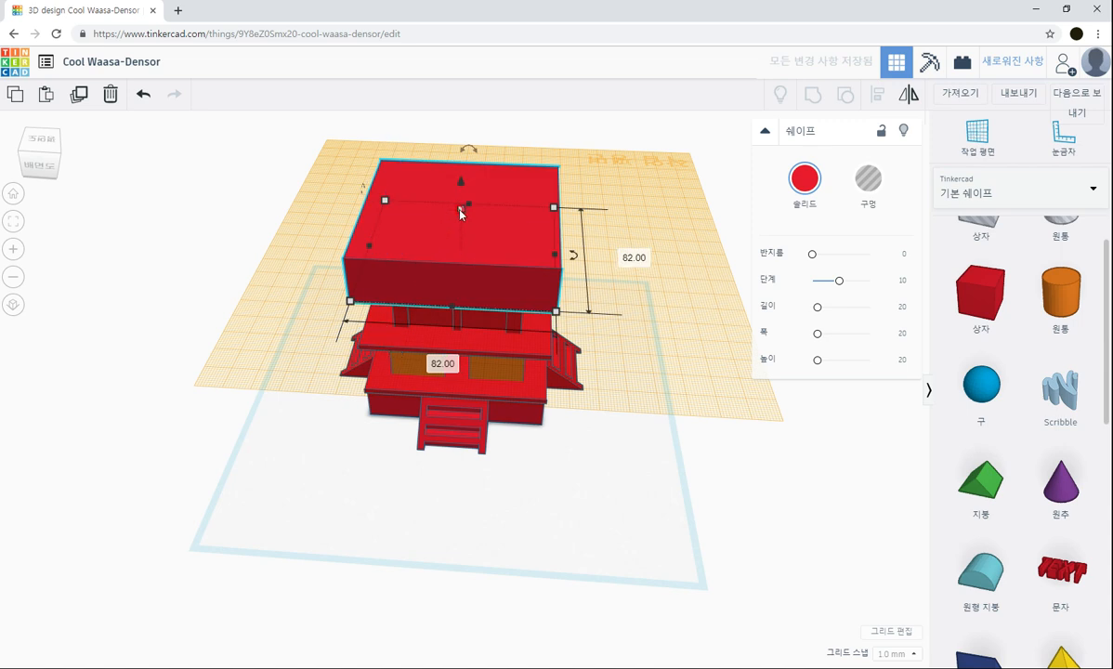
left_click_drag(460, 209, 474, 245)
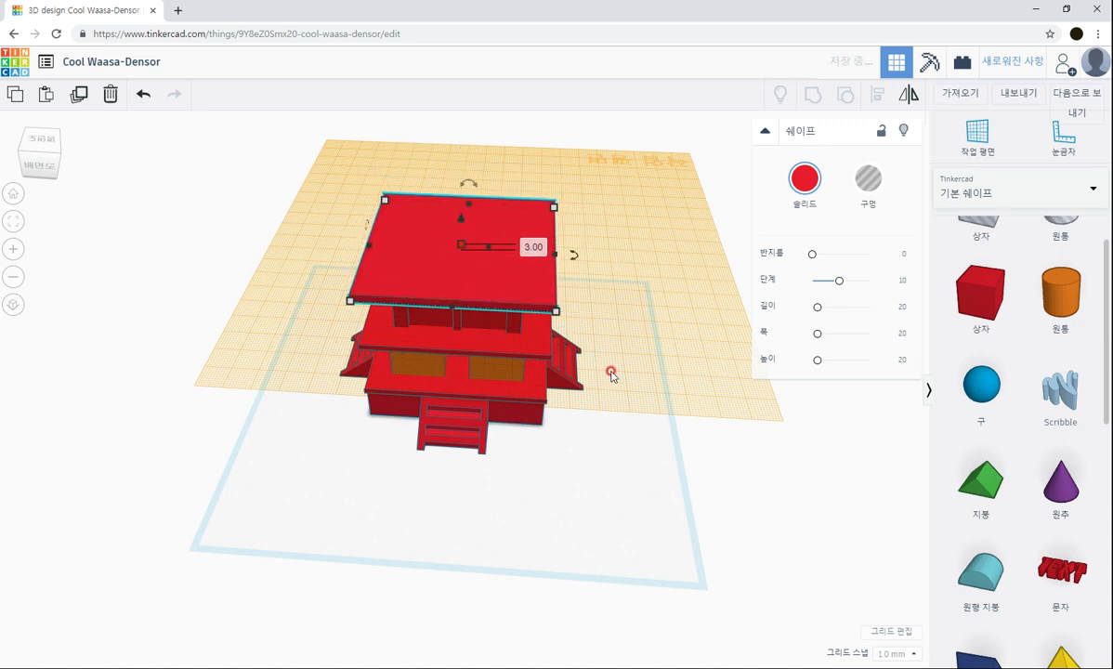
left_click(533, 248)
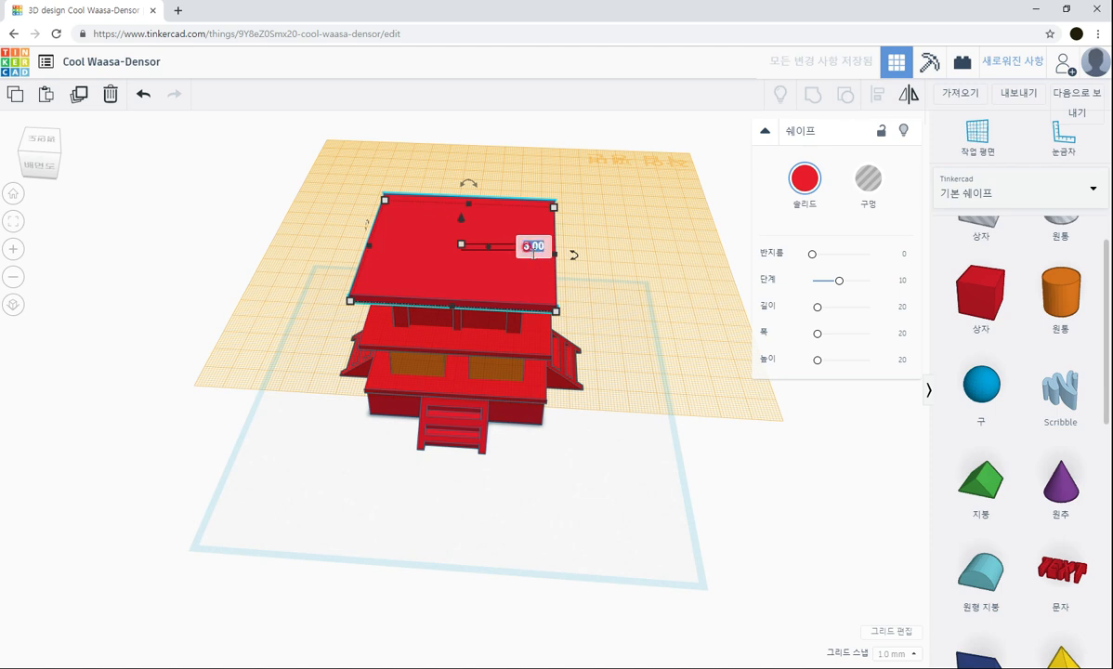
key("Return")
Step: Align all shapes so the 82 mm roof slab is centered on the building in both horizontal directions
left_click_drag(290, 180, 635, 489)
right_click_drag(805, 414, 800, 460)
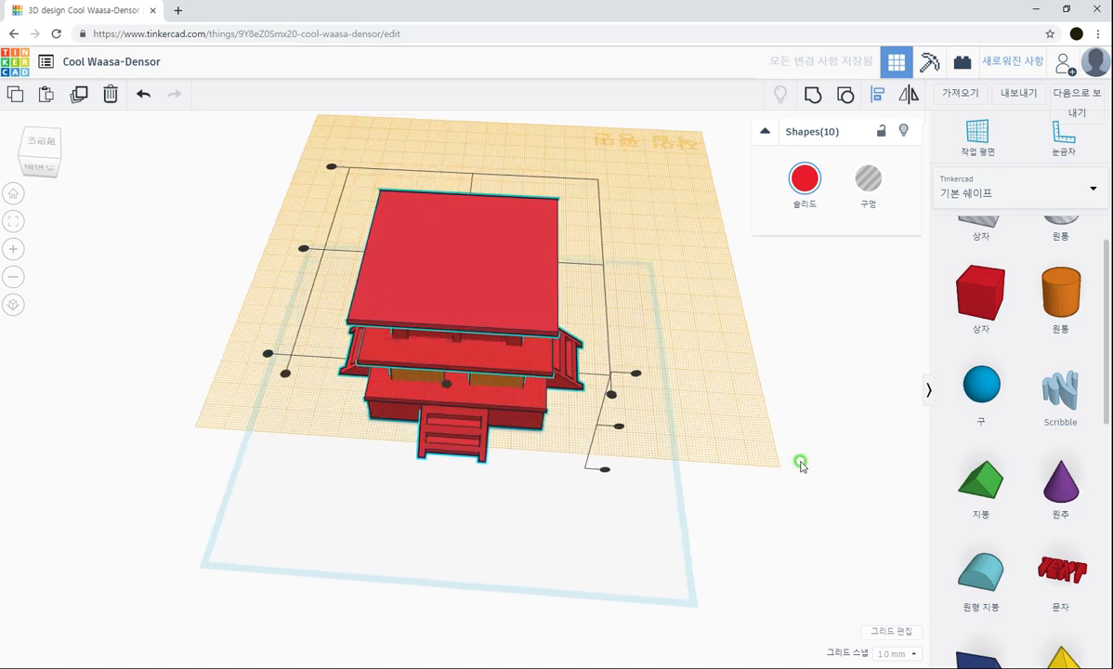
right_click_drag(292, 276, 461, 515)
left_click(497, 552)
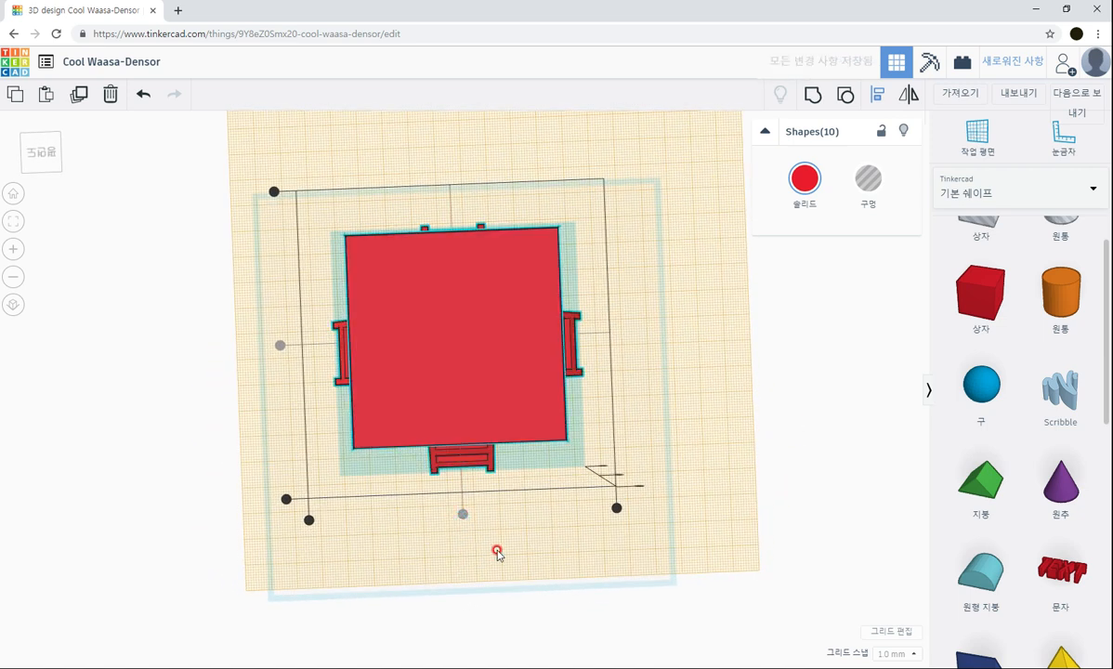
right_click_drag(505, 552, 490, 393)
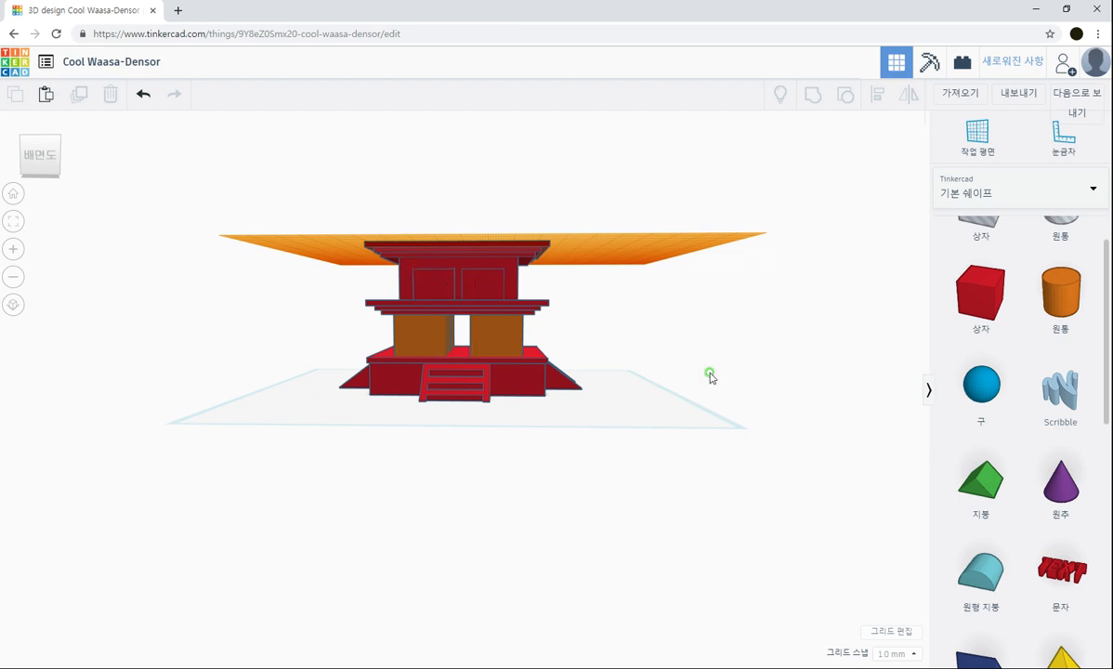
Step: Group the orange pillars, slabs and upper story into one shape and stack a duplicate of it on top
mouse_move(710, 377)
right_mouse_down()
mouse_move(704, 395)
mouse_move(703, 380)
right_mouse_up()
left_click_drag(311, 216, 583, 323)
right_click_drag(617, 335, 623, 356)
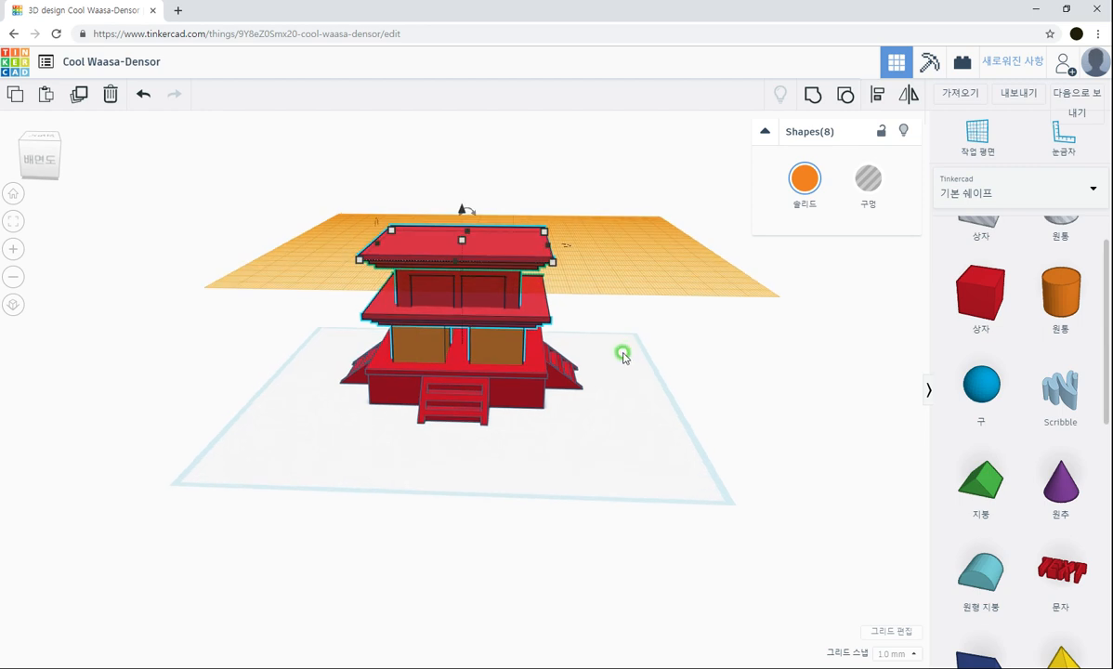
key("ctrl+g")
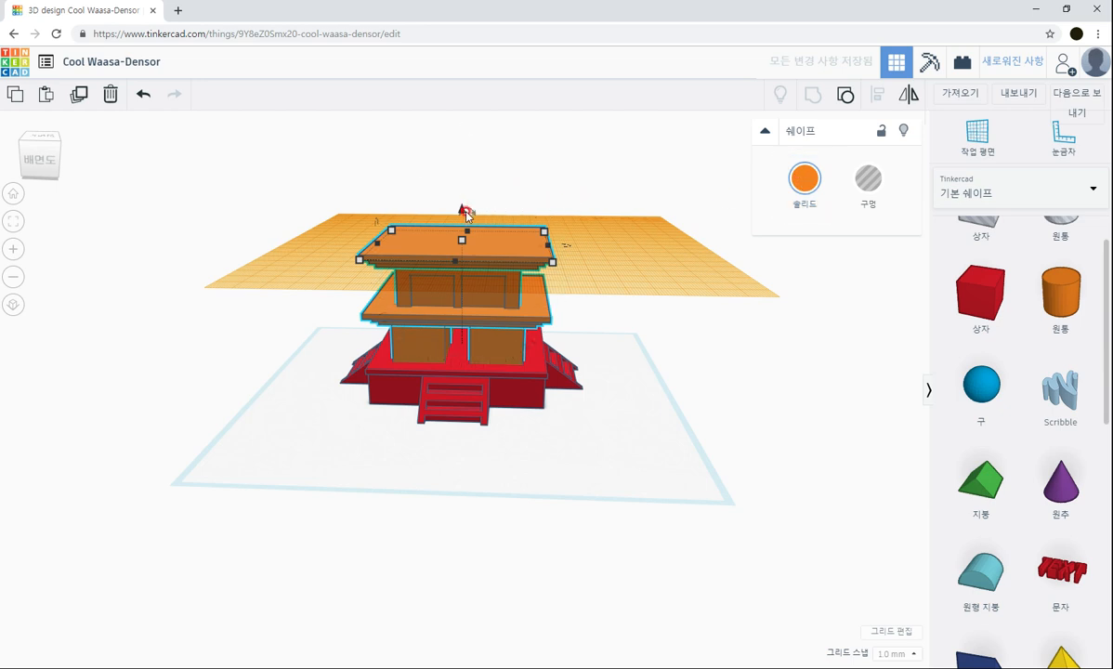
left_click_drag(462, 210, 447, 89)
right_click_drag(628, 304, 635, 367)
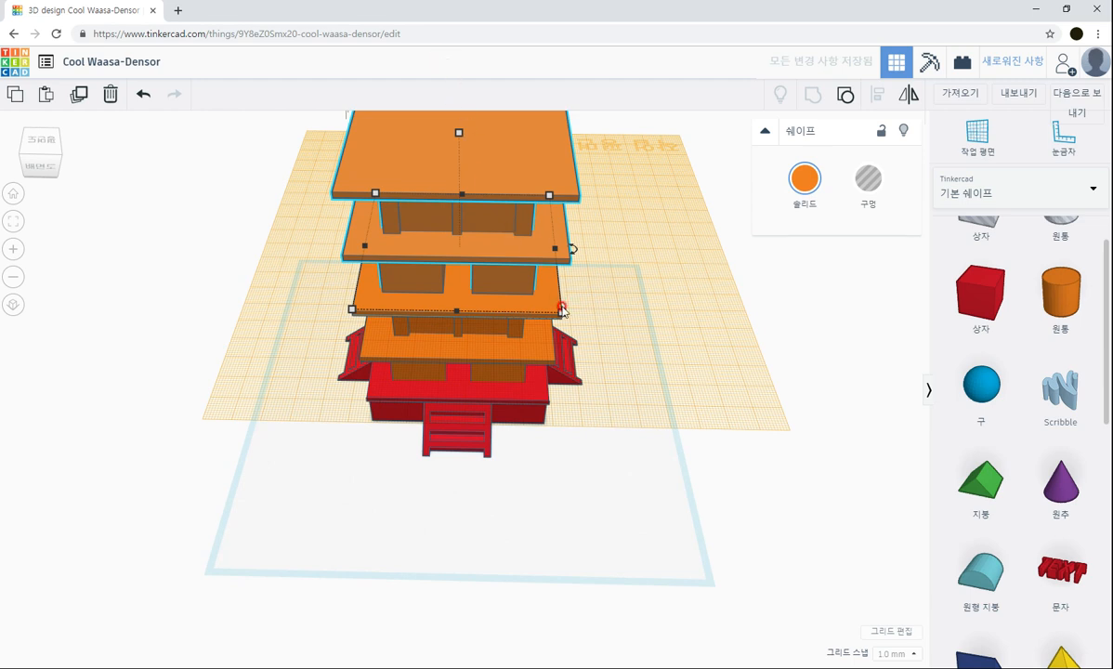
Step: Scale the stacked copy down to a base of 75 by 75 mm
mouse_move(564, 314)
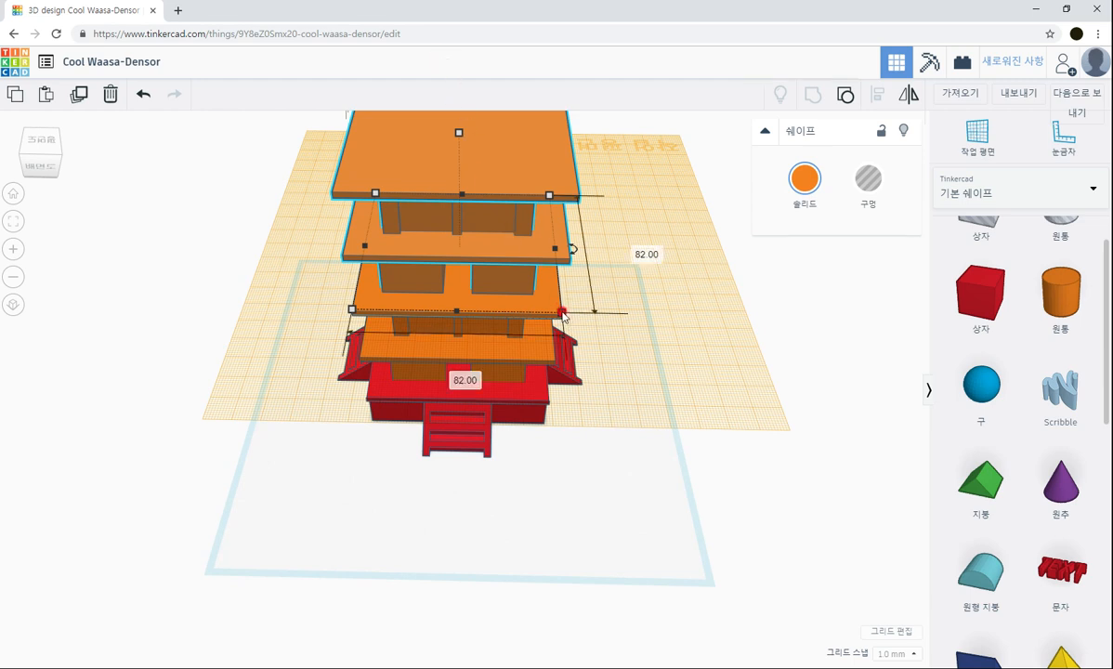
left_click_drag(562, 314, 542, 299)
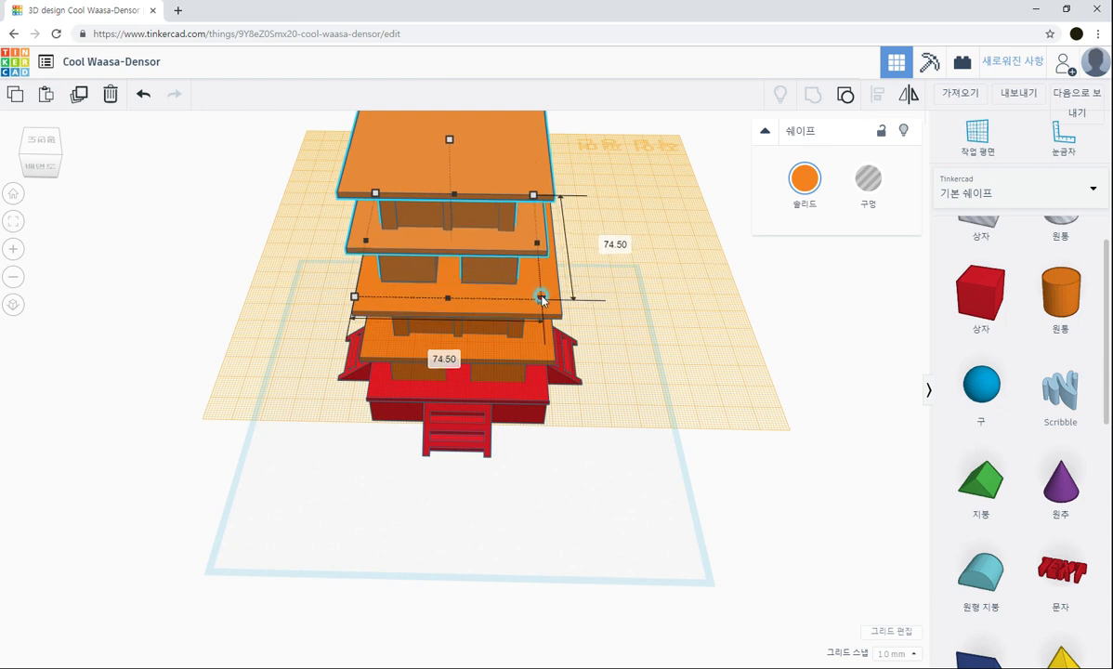
left_click(448, 359)
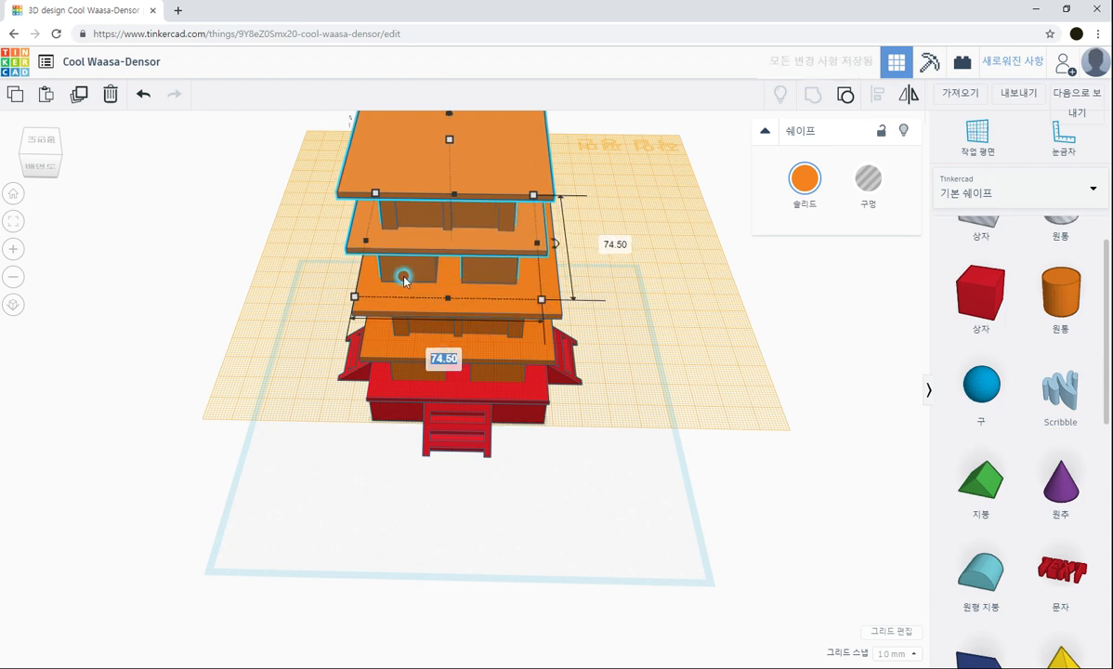
key("Return")
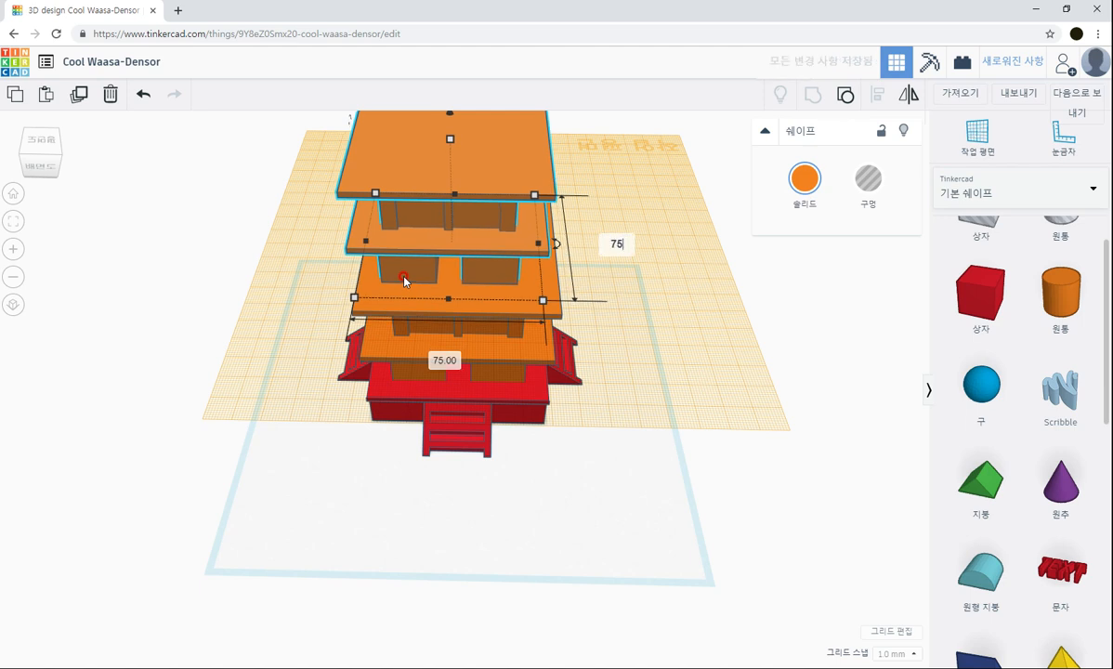
left_click(670, 351)
Step: Try to align the scaled upper copy with the center of the building
right_click_drag(659, 351, 374, 261)
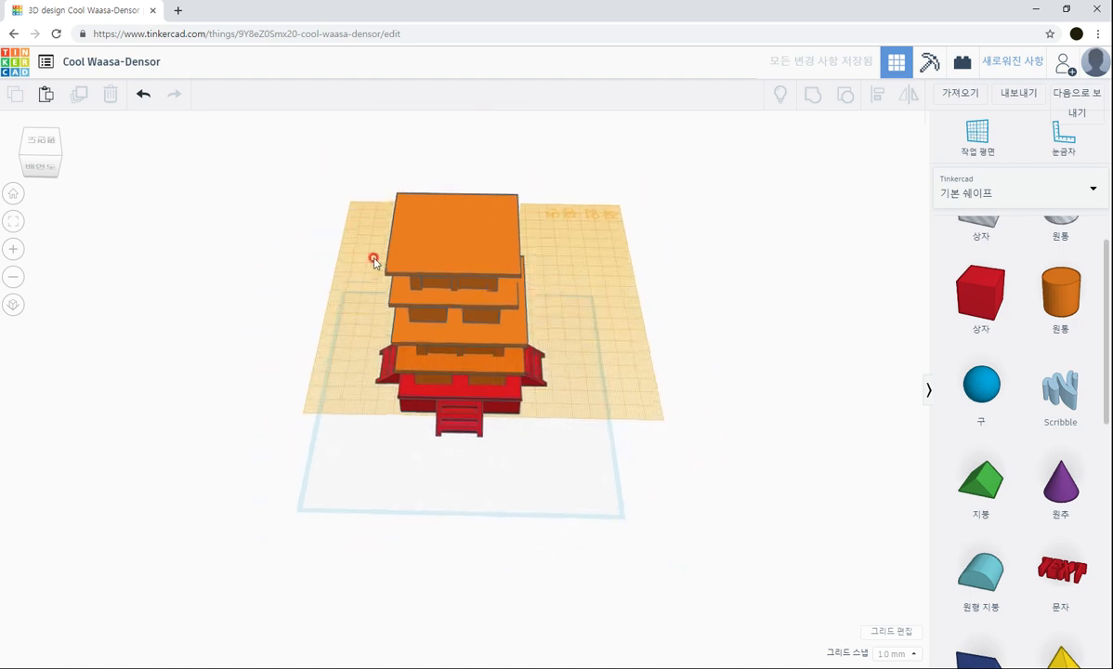
left_click_drag(296, 177, 618, 445)
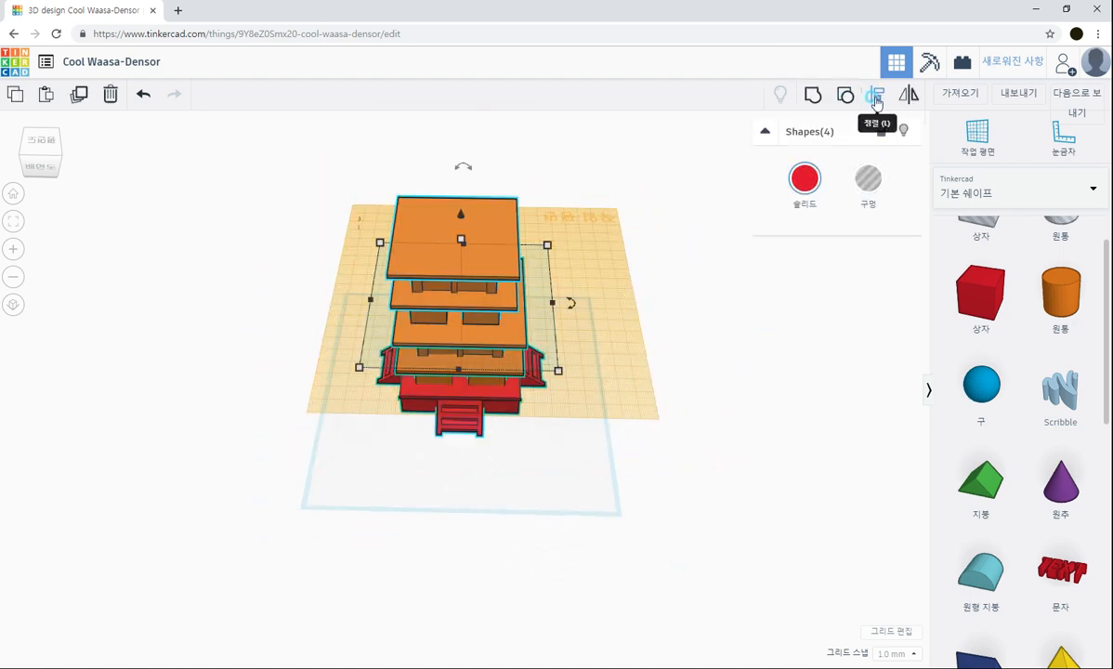
left_click(876, 101)
left_click(353, 299)
left_click(328, 277)
right_click_drag(365, 433, 391, 496)
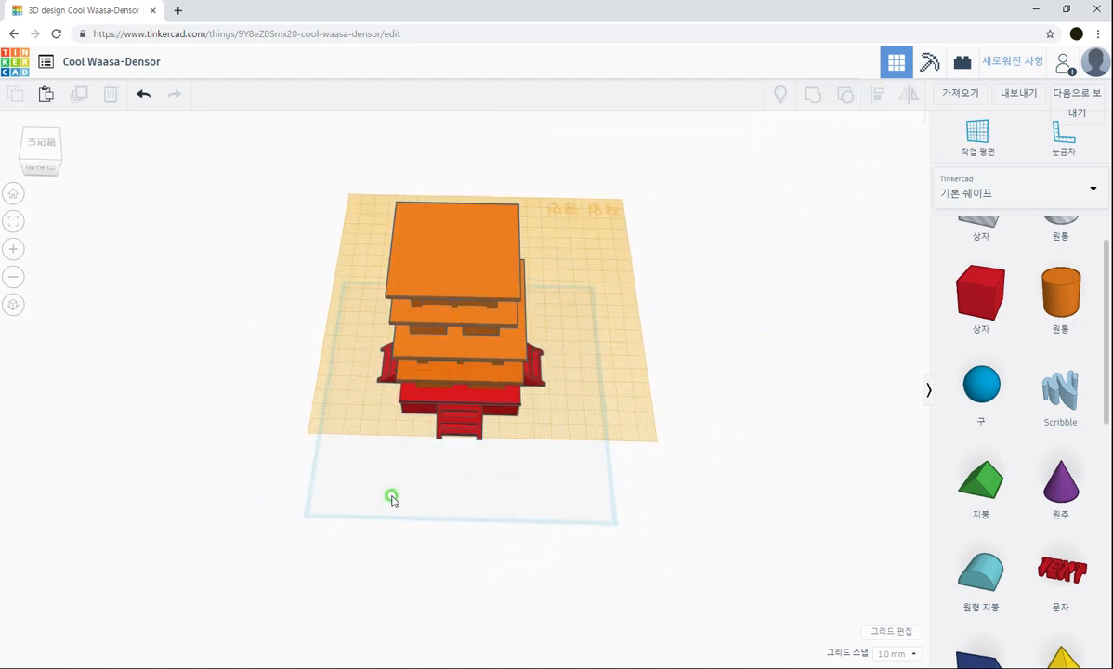
Step: Align all four shapes so the upper copy is centered on the building in both horizontal directions
left_click_drag(277, 199, 706, 490)
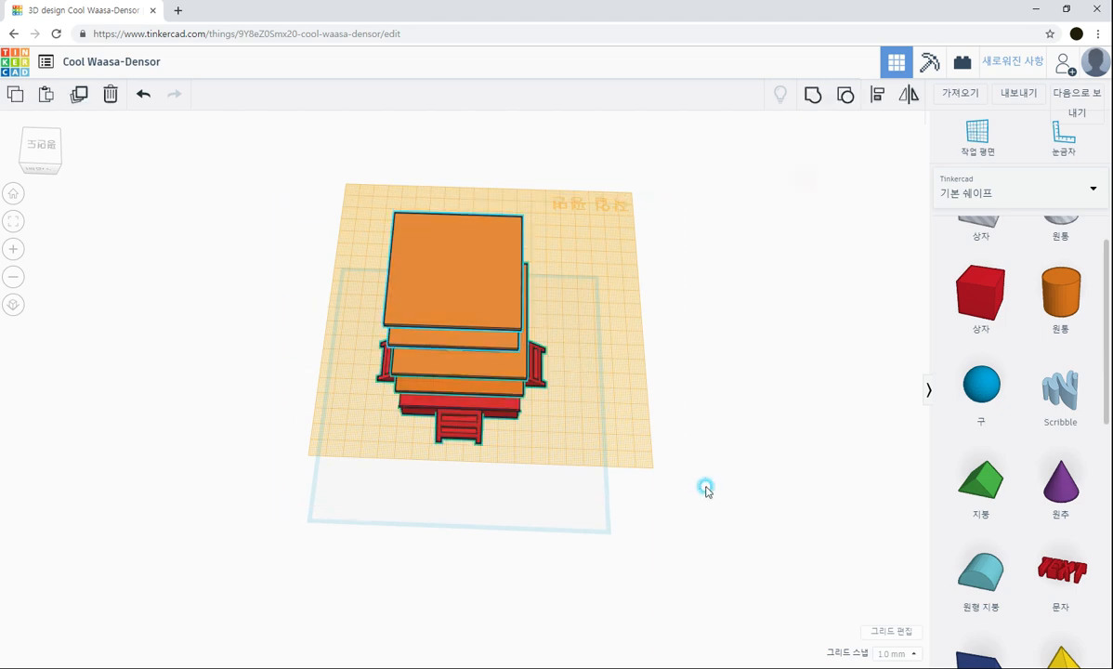
left_click(876, 95)
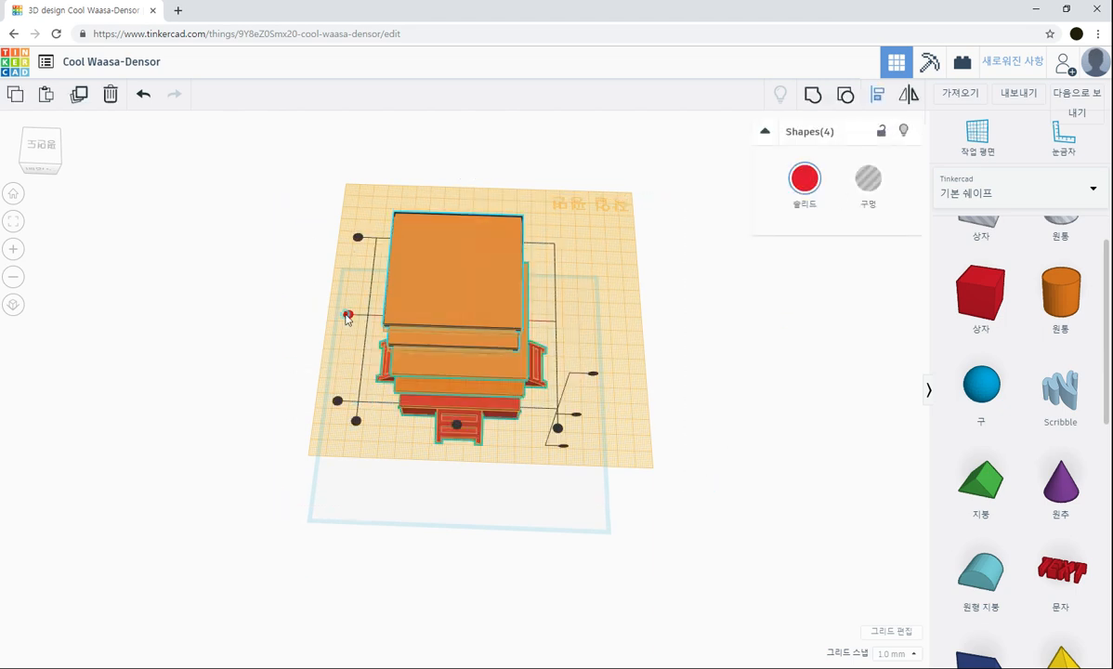
left_click(347, 316)
right_click_drag(438, 484, 440, 172)
left_click(458, 457)
left_click(472, 493)
right_click_drag(451, 417, 613, 354)
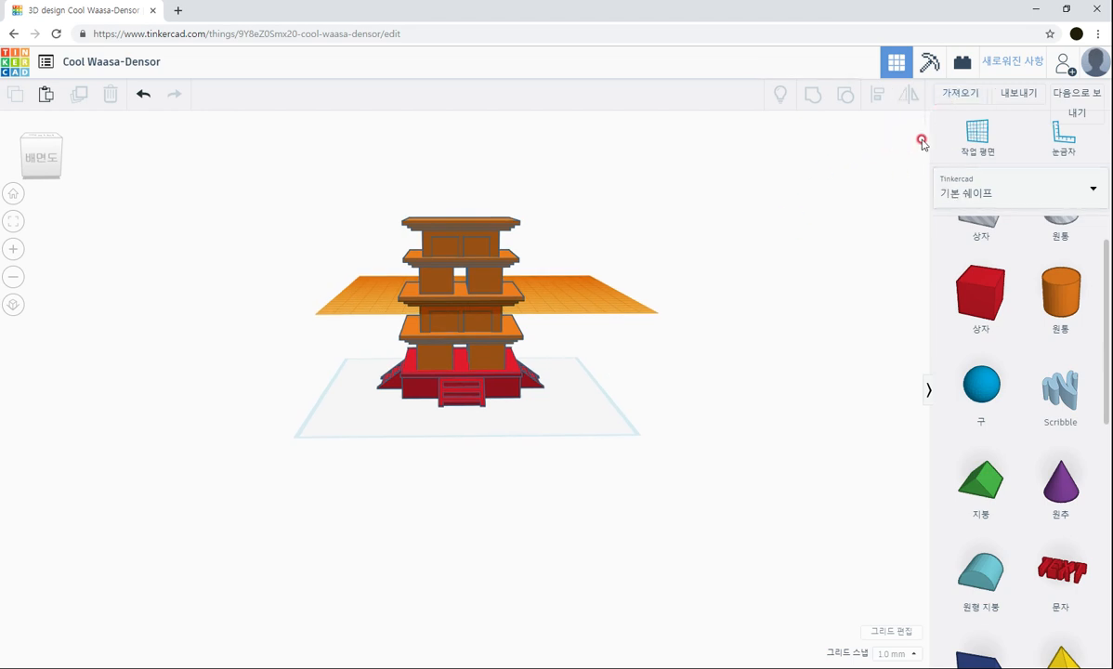
Step: Return the workplane to the base grid beneath the building
left_click(965, 149)
left_click(576, 407)
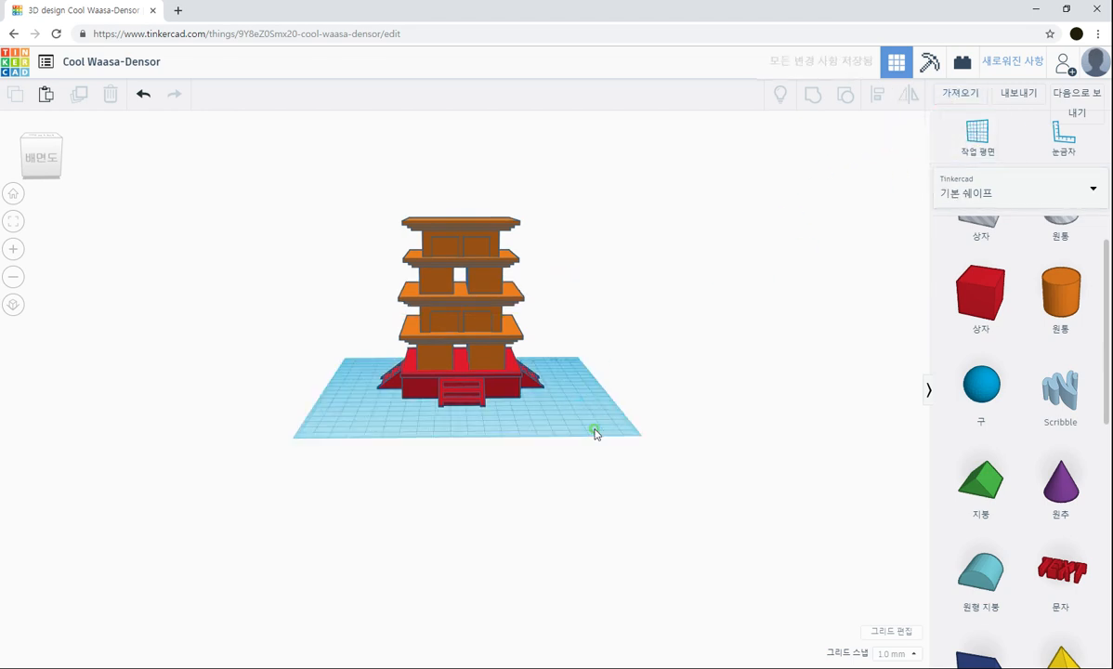
left_click_drag(635, 452, 635, 453)
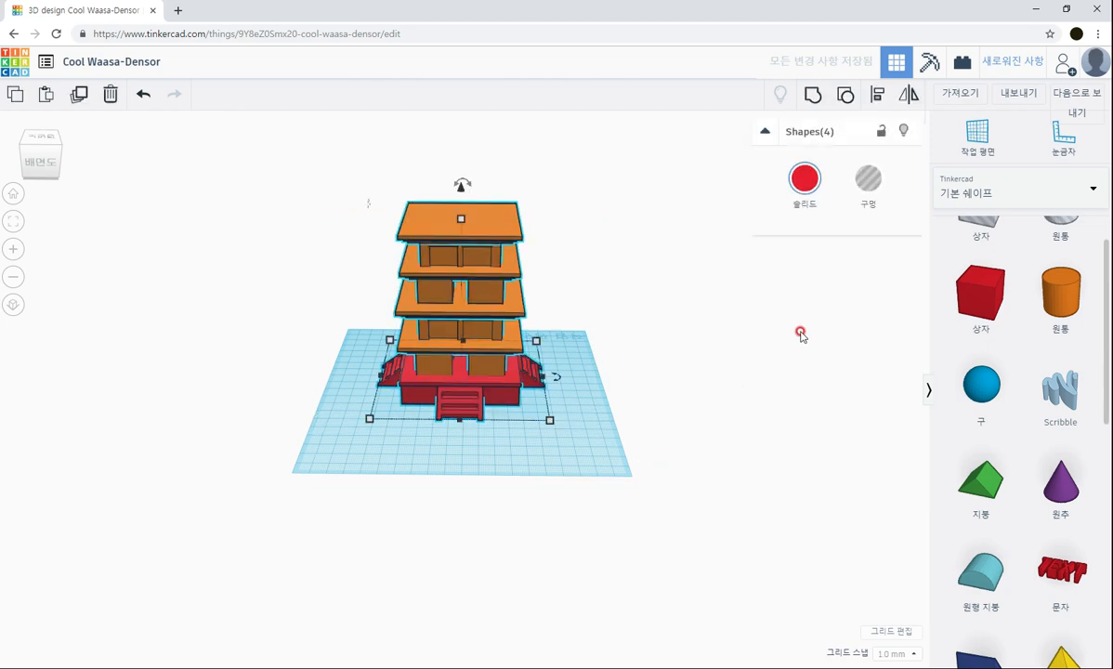
left_click(655, 376)
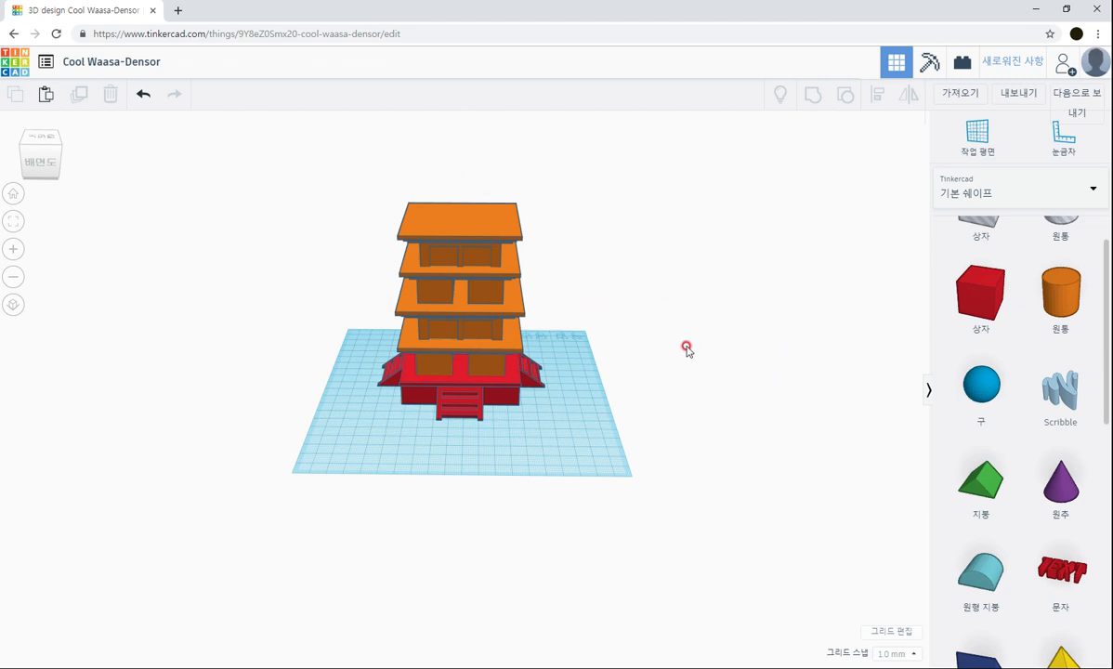
Step: Recolor the entire building light gray
scroll(686, 348, "down", 3)
left_click_drag(335, 221, 712, 507)
left_click(805, 179)
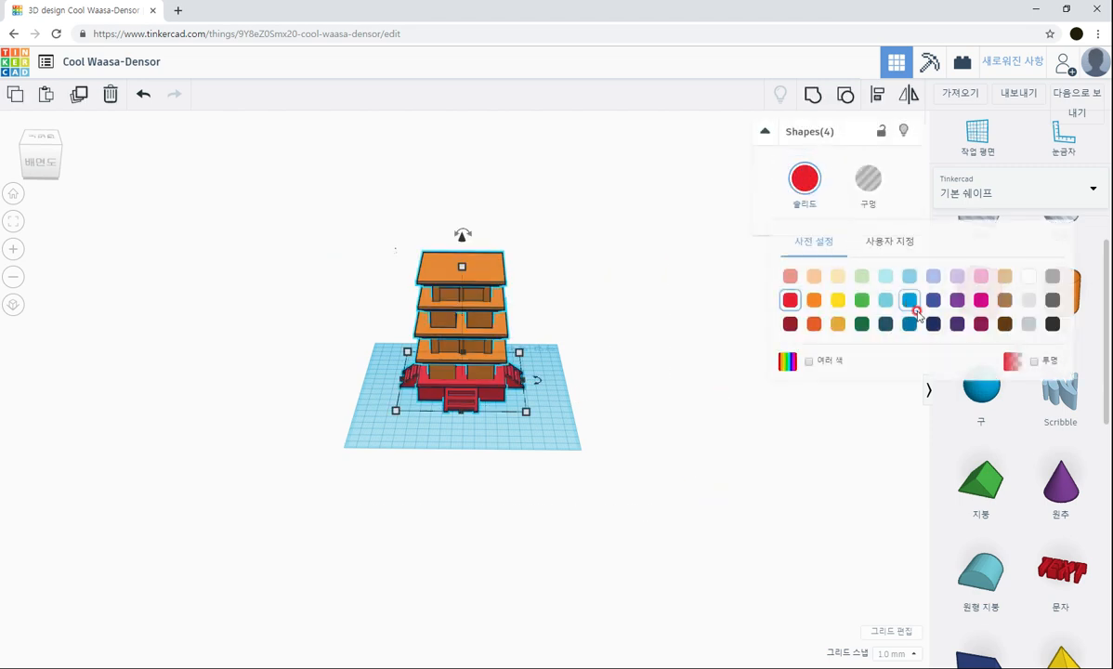
left_click(1028, 324)
left_click(628, 378)
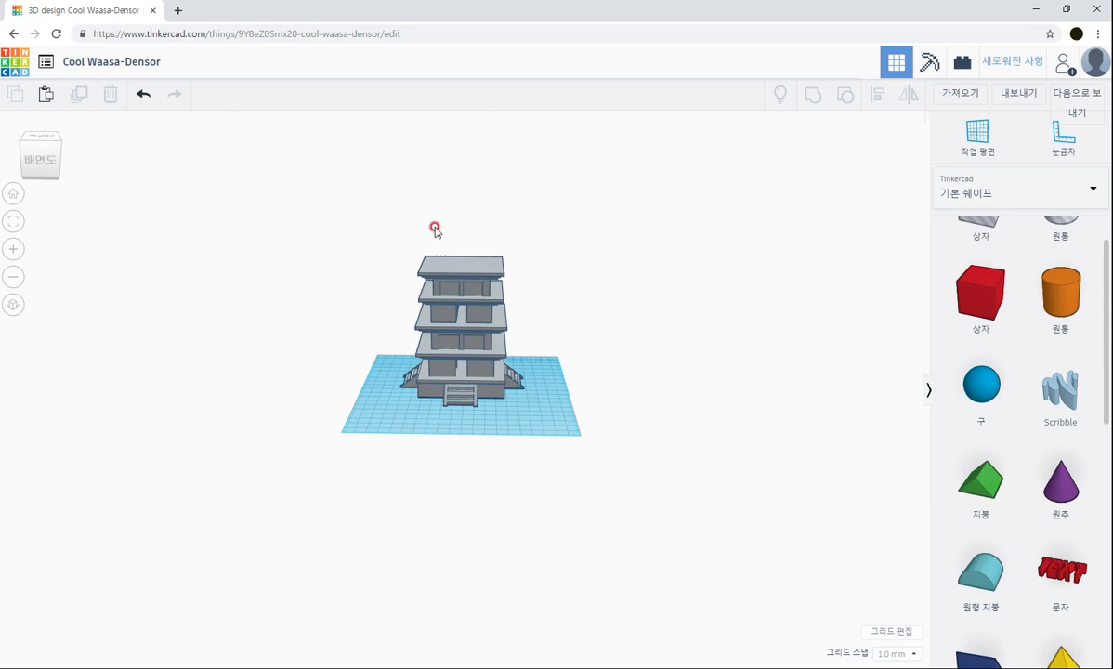
left_click(446, 293)
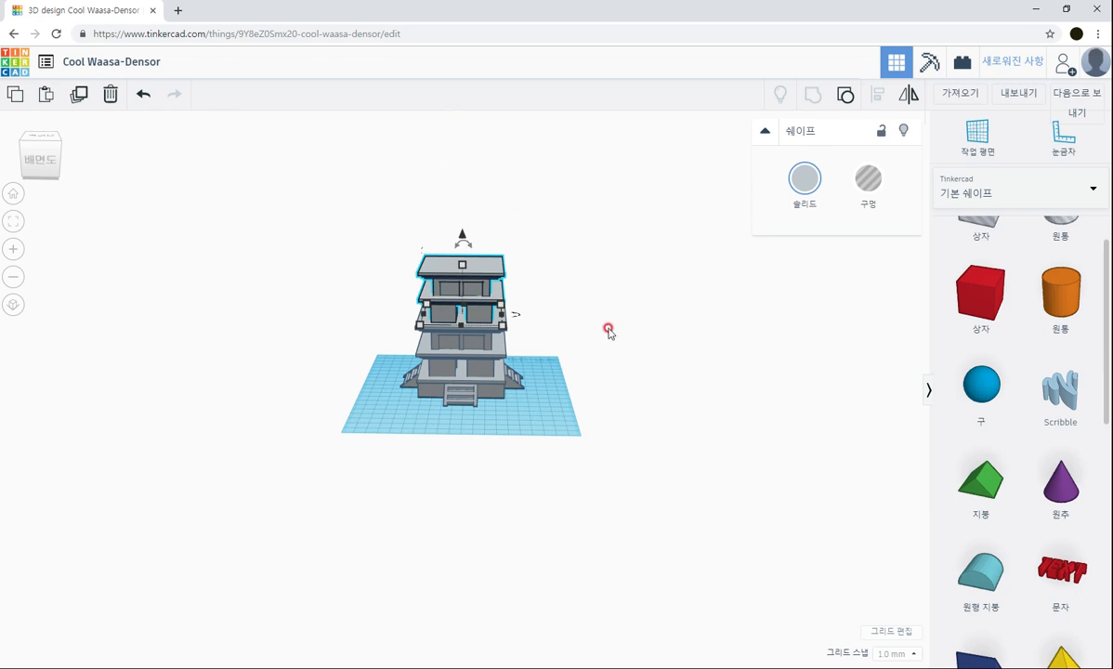
left_click(618, 404)
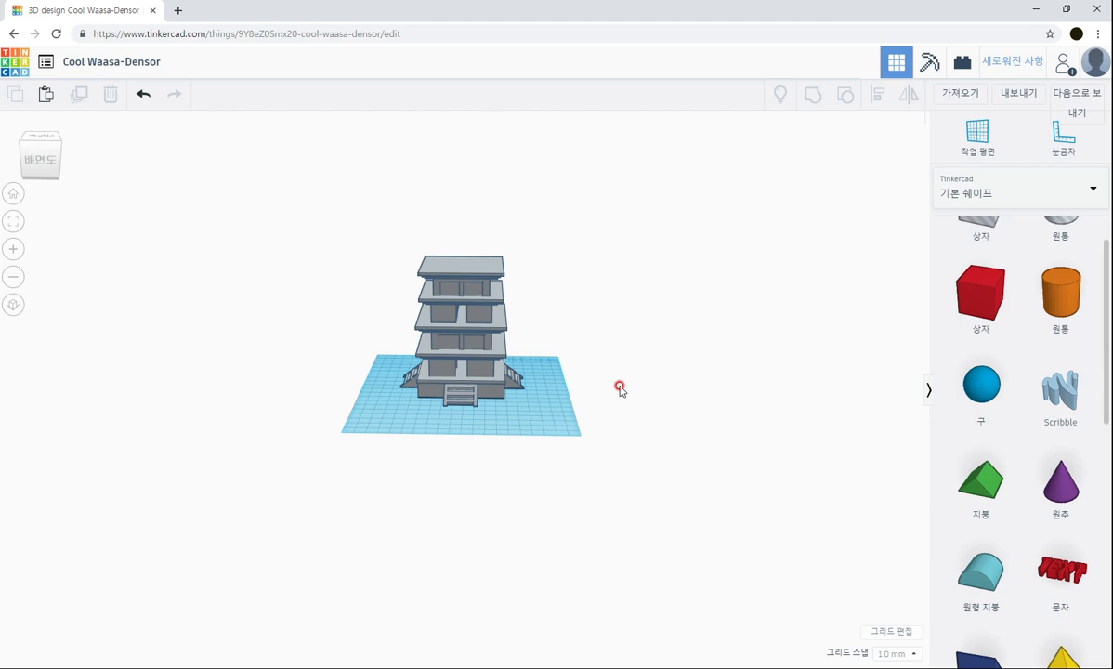